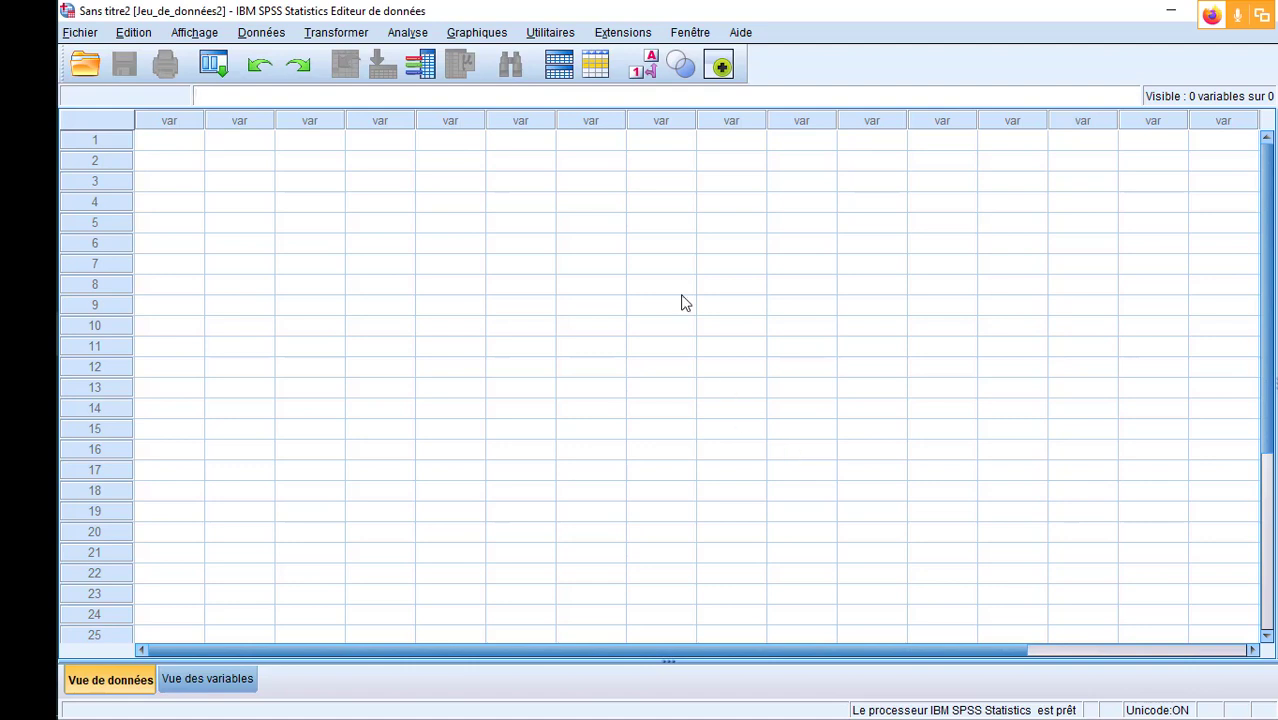
left_click(403, 36)
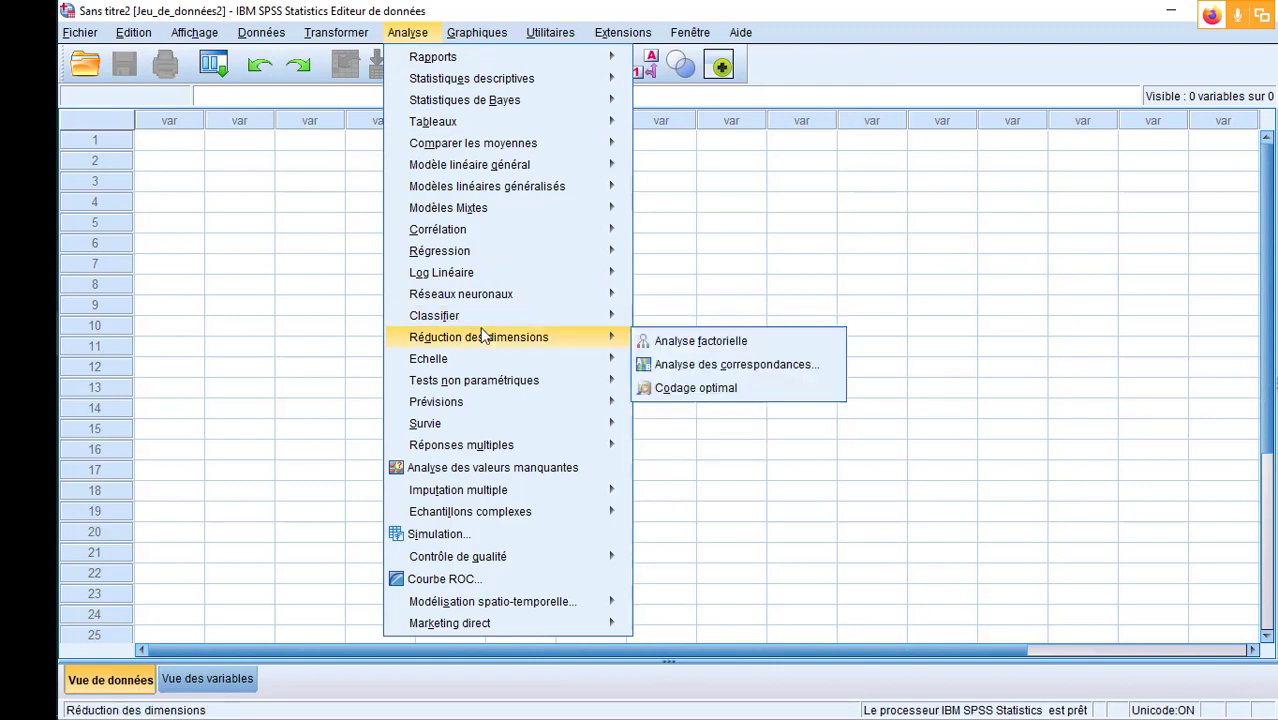
mouse_move(500, 80)
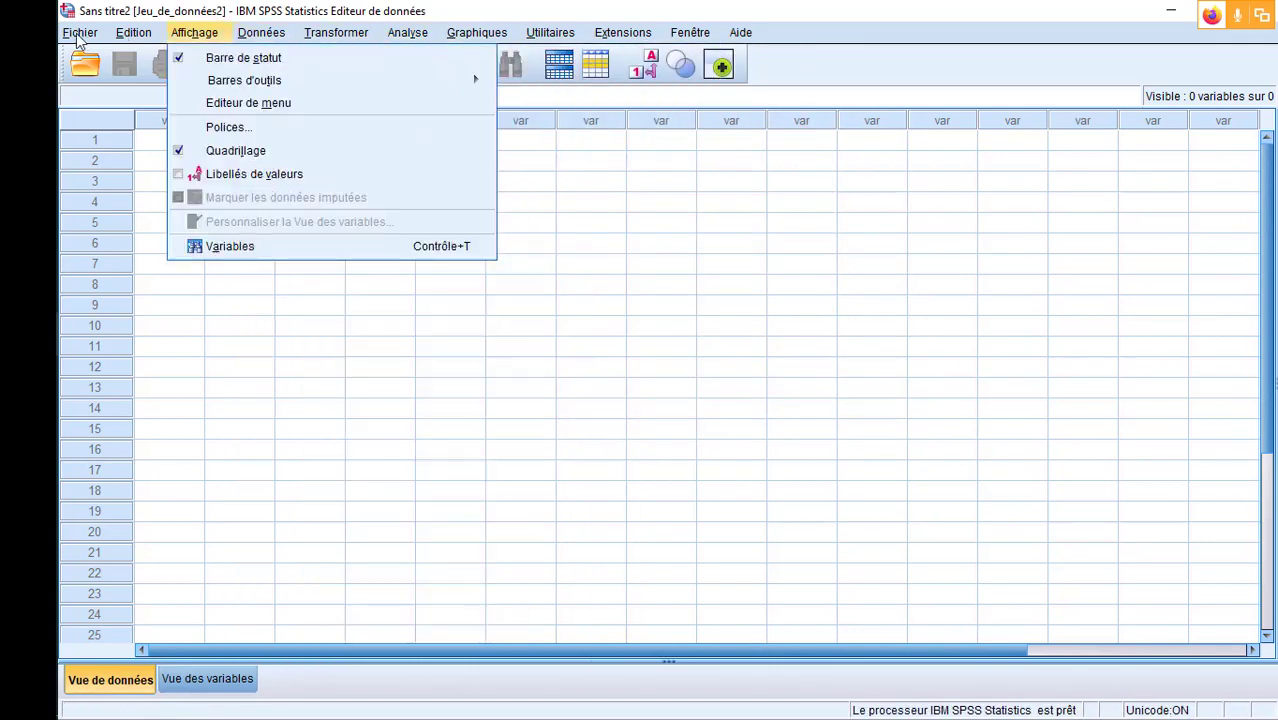
- Create a new empty syntax file, move and enlarge its editor window, and close it
mouse_move(78, 37)
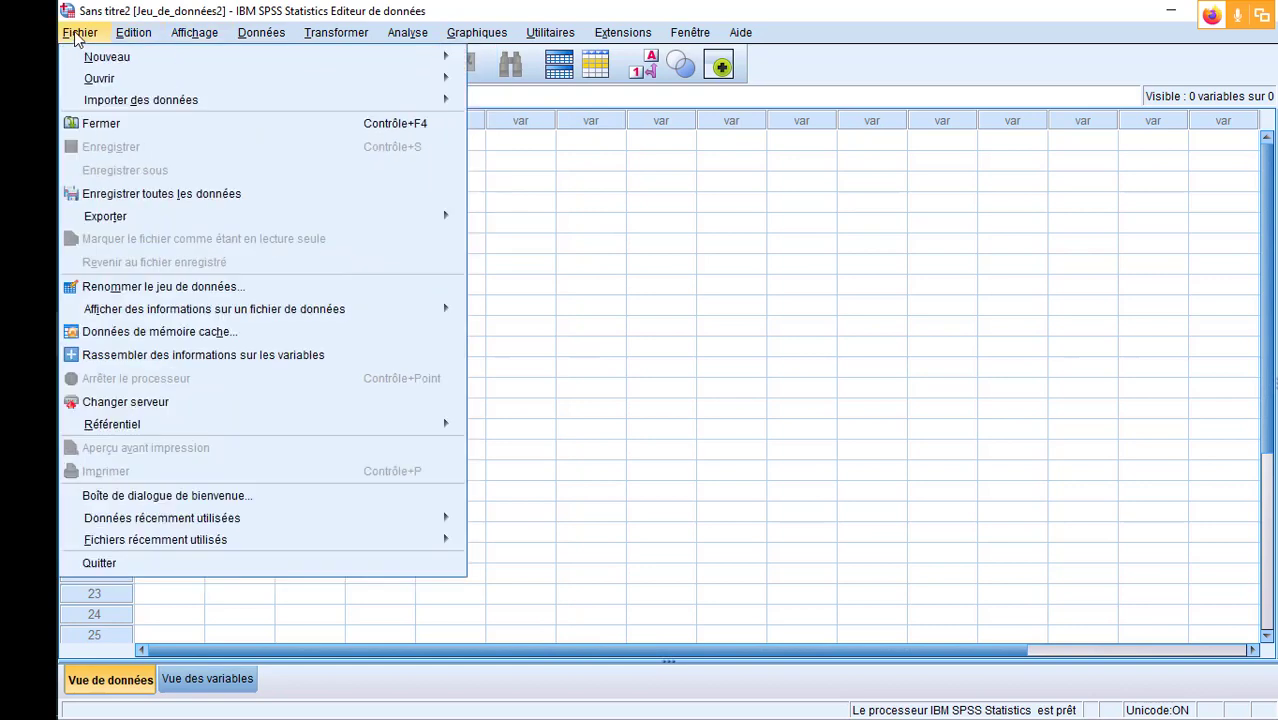
mouse_move(145, 62)
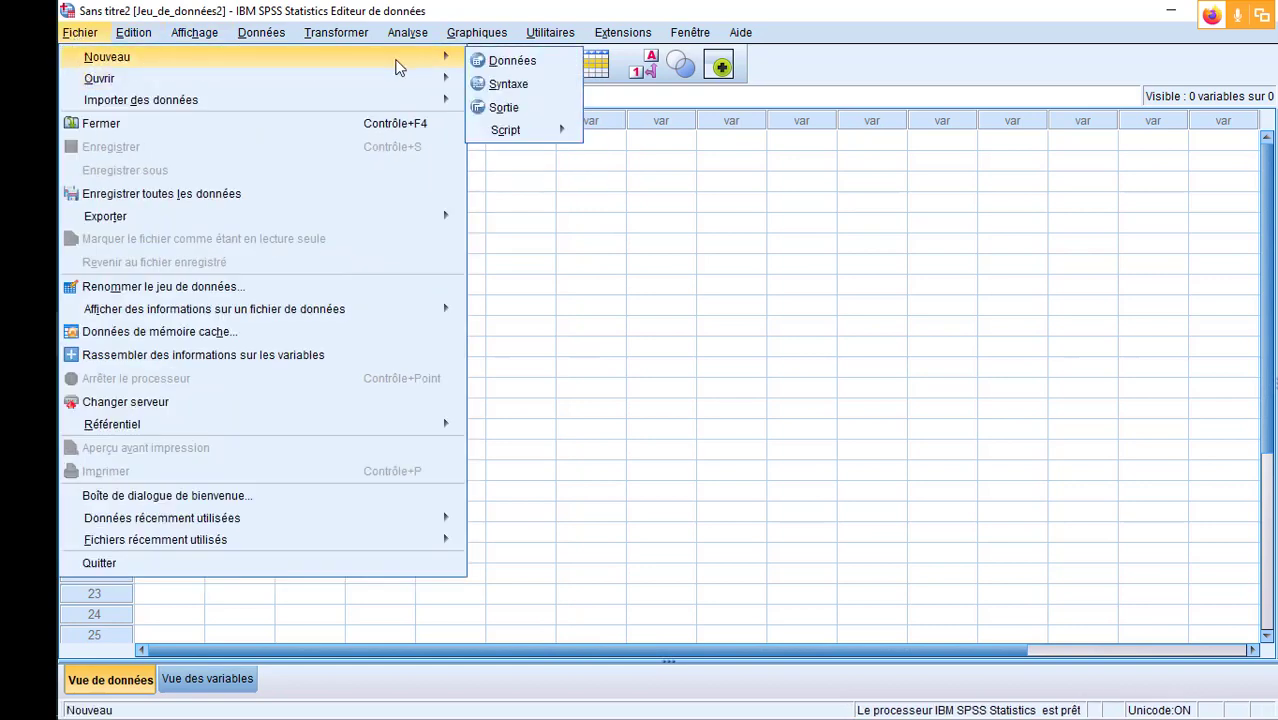
left_click(508, 85)
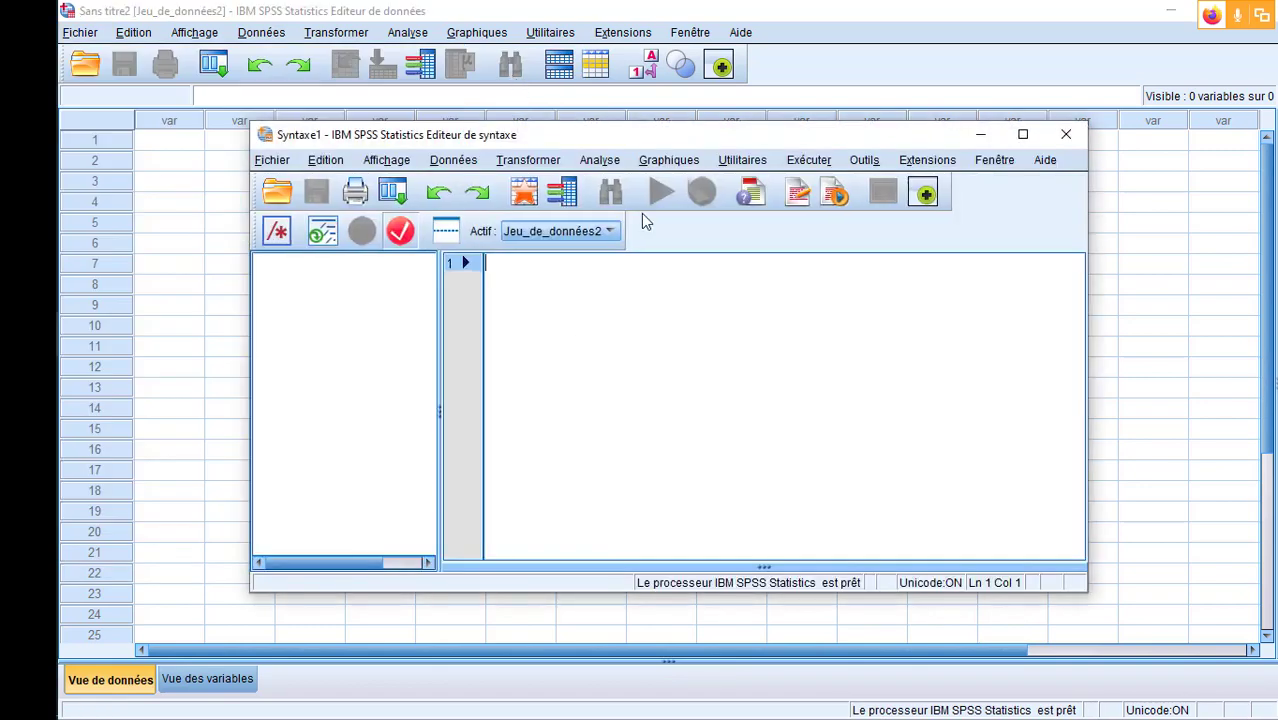
left_click_drag(400, 140, 320, 92)
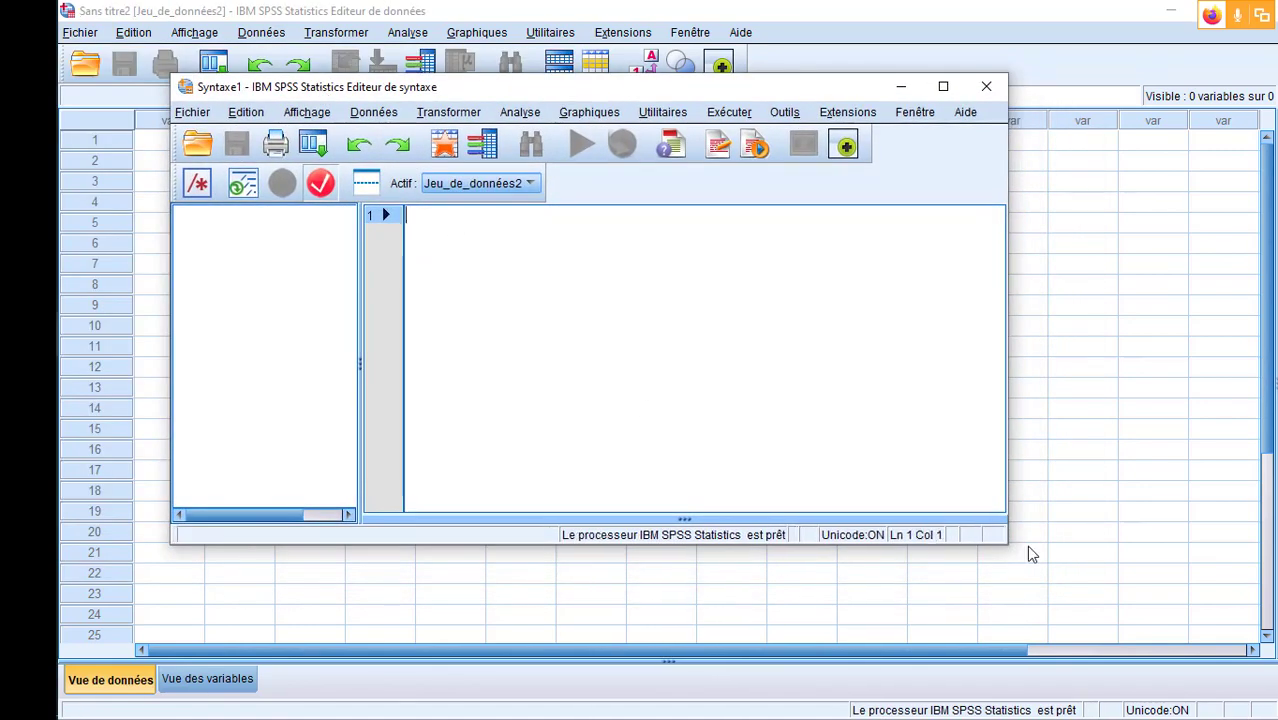
left_click_drag(1005, 552, 1098, 631)
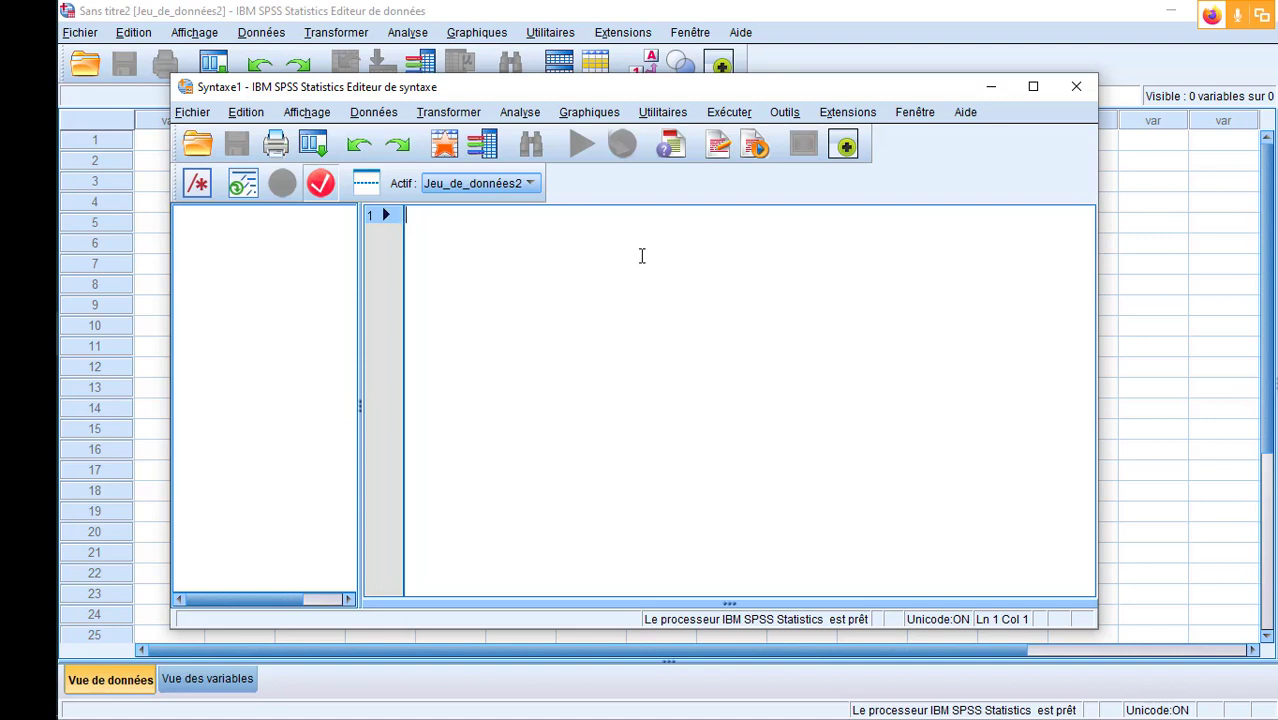
left_click(1076, 92)
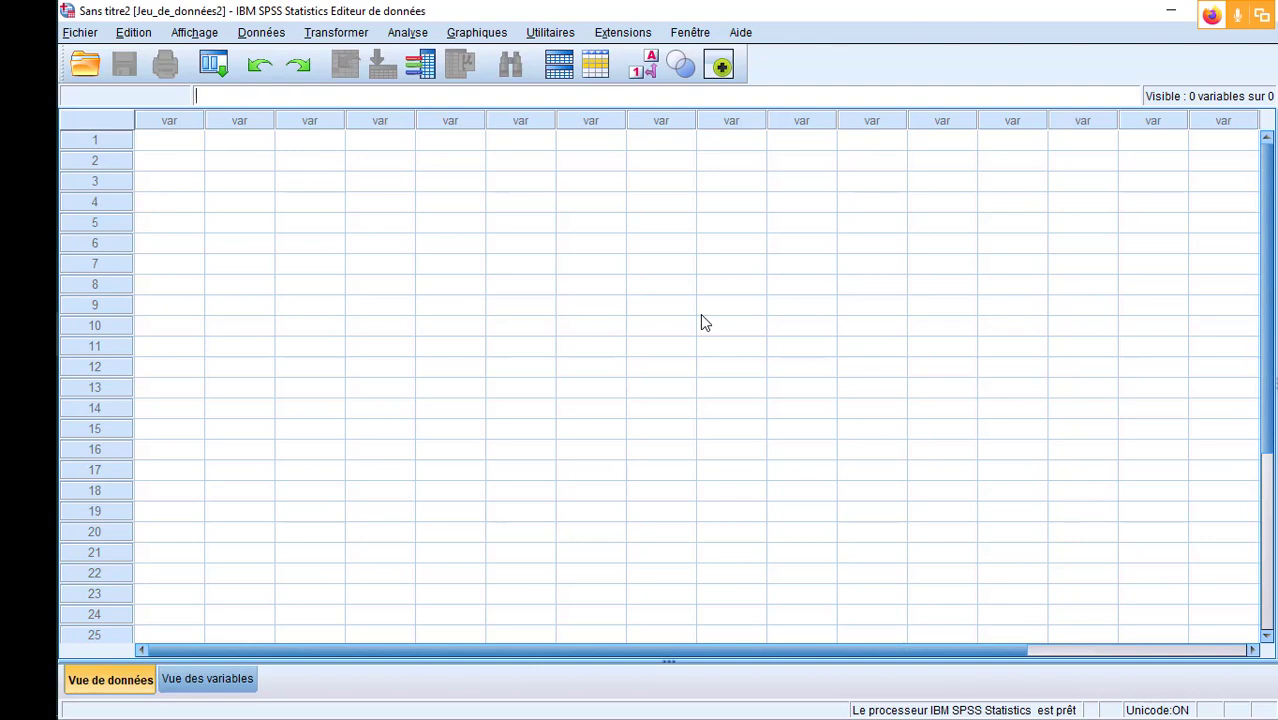
left_click(414, 34)
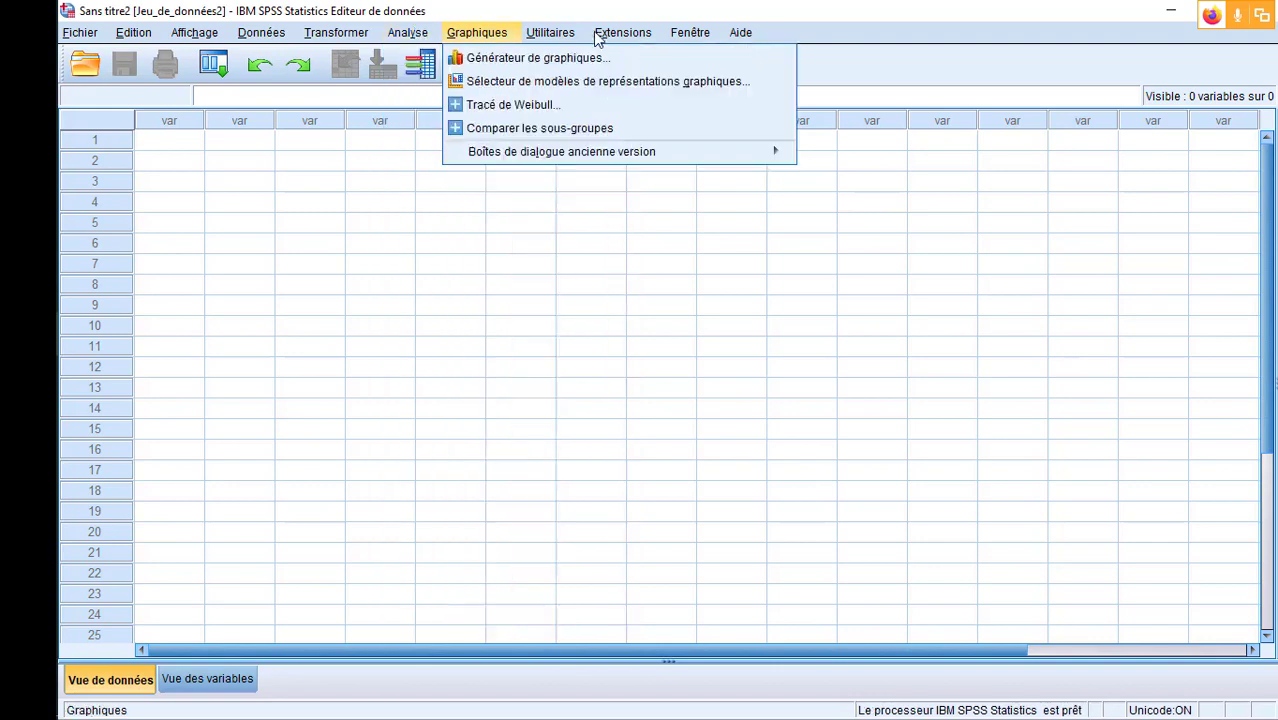
left_click(418, 367)
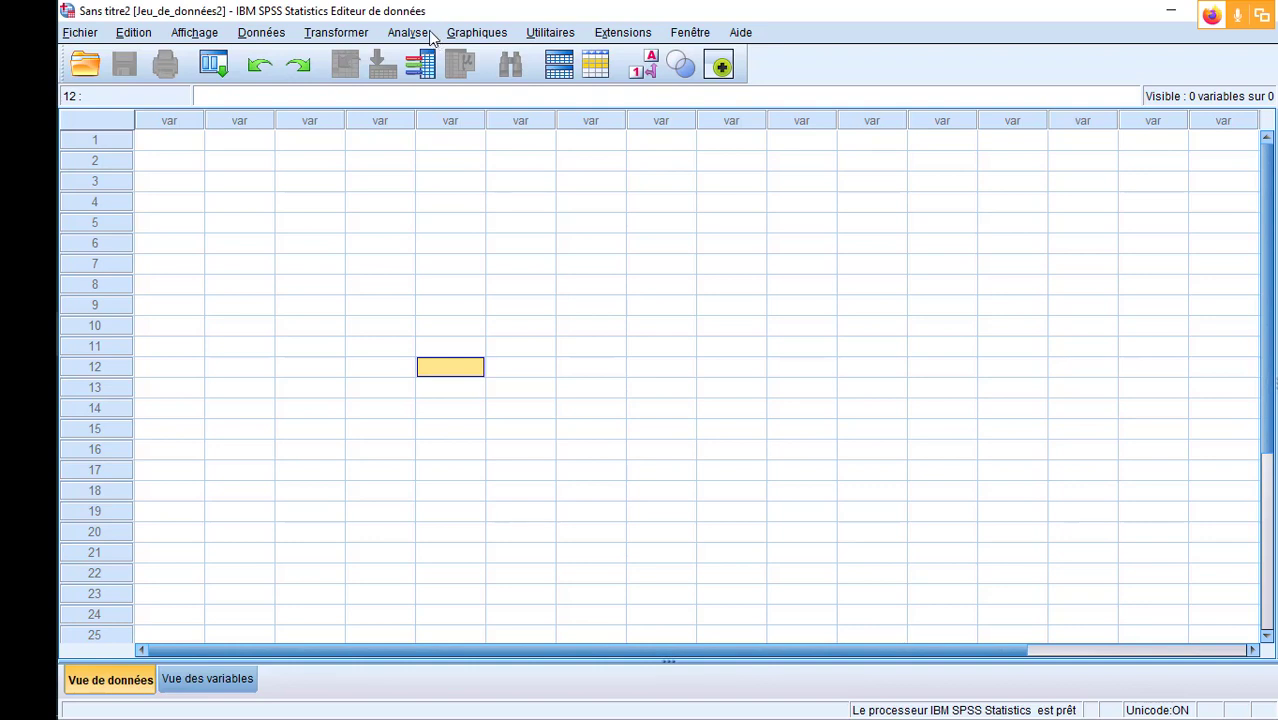
left_click(82, 38)
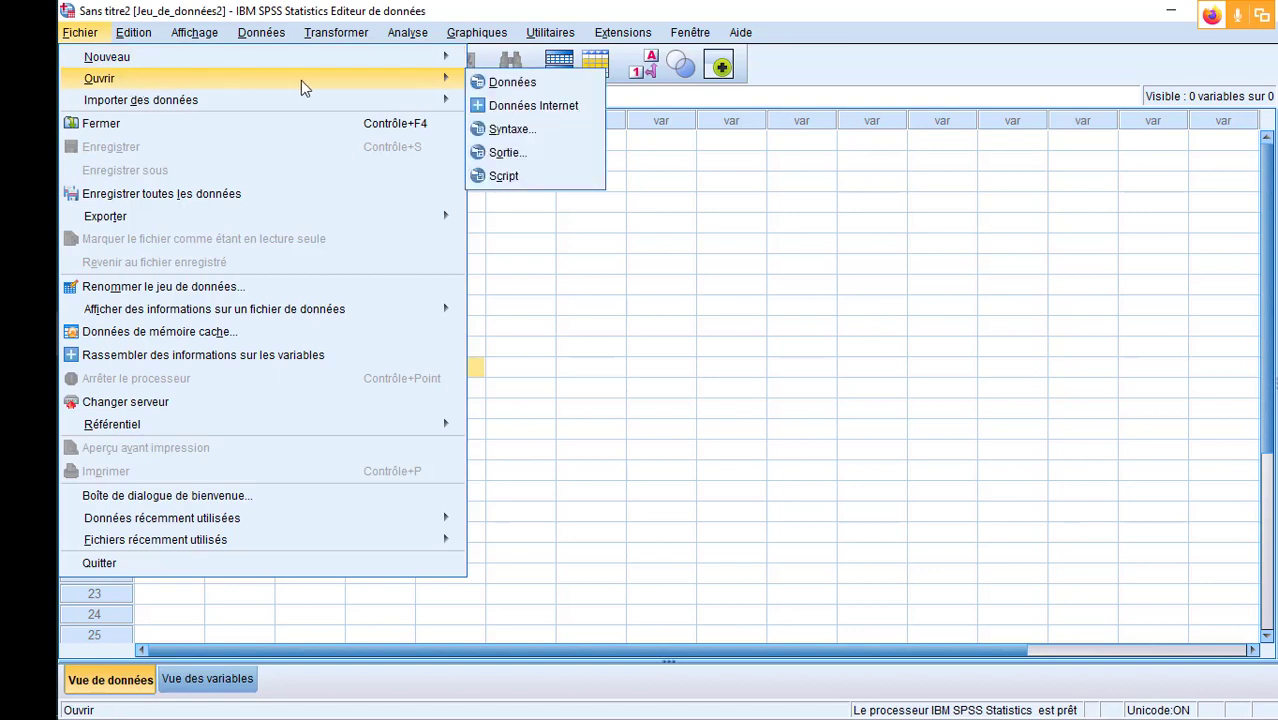
mouse_move(440, 97)
mouse_move(410, 80)
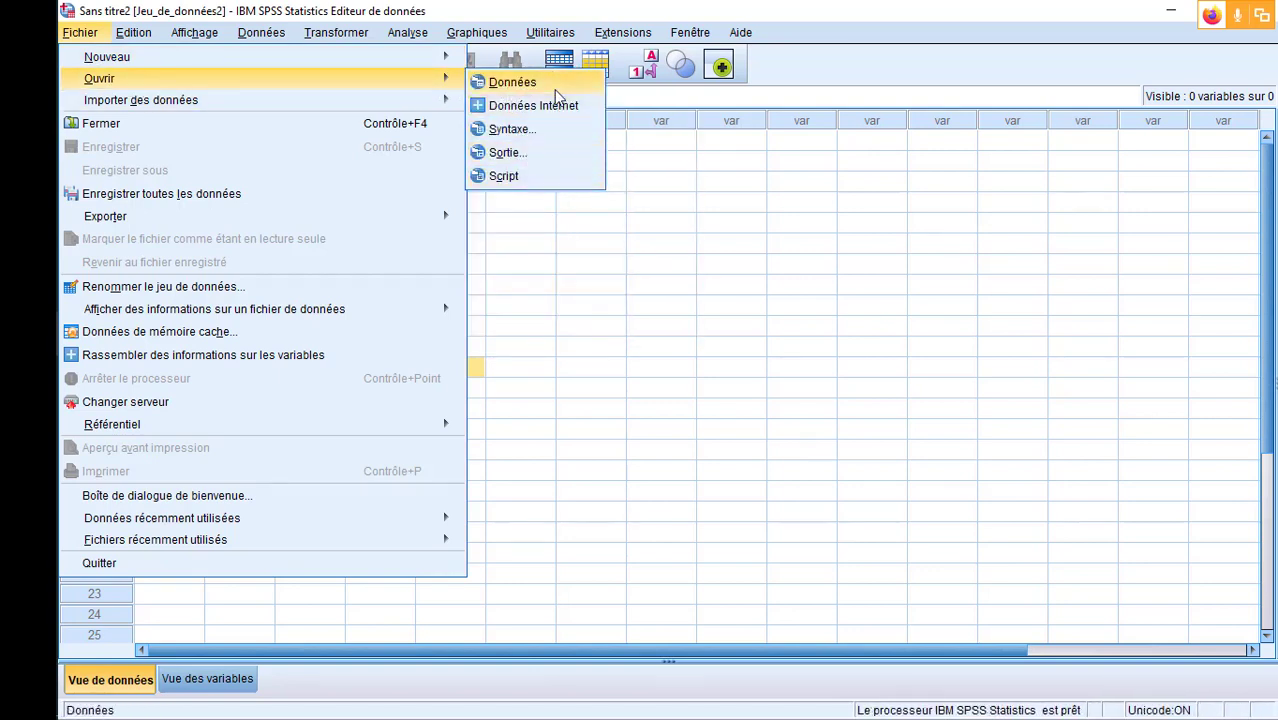
left_click(841, 21)
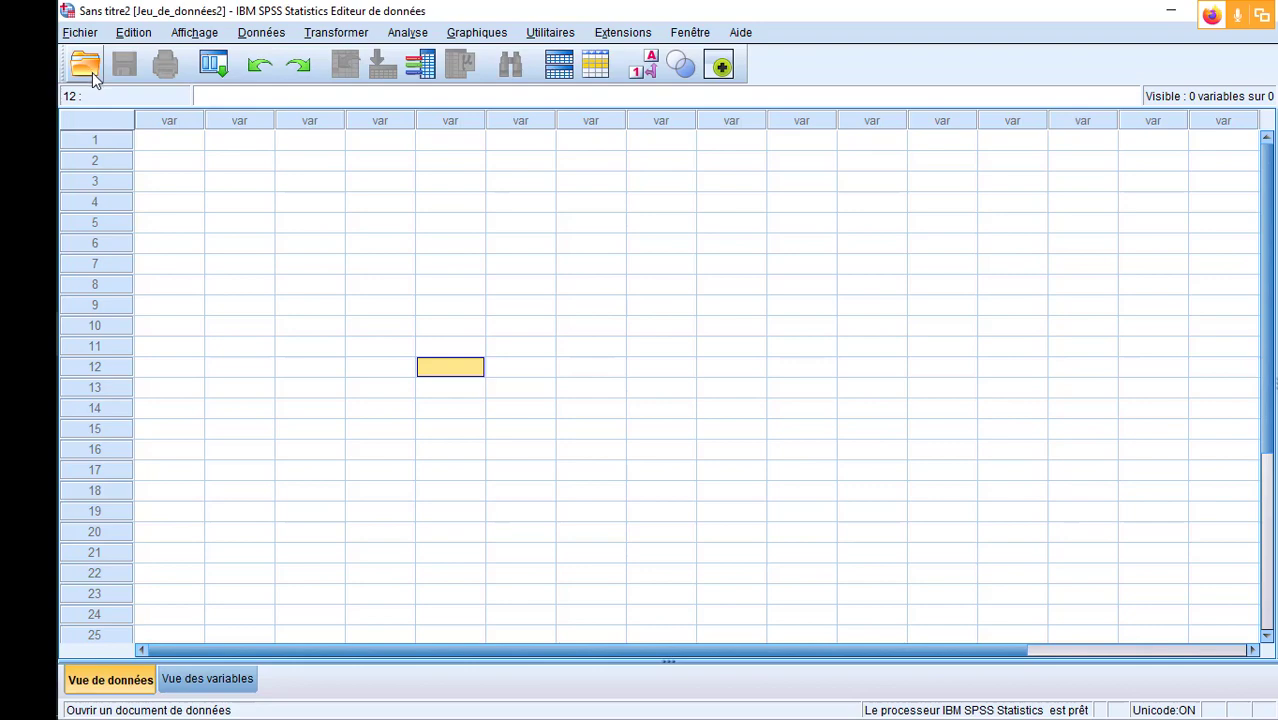
- Switch to File Explorer and open the Programmes folder on the local disk C:
mouse_move(32, 244)
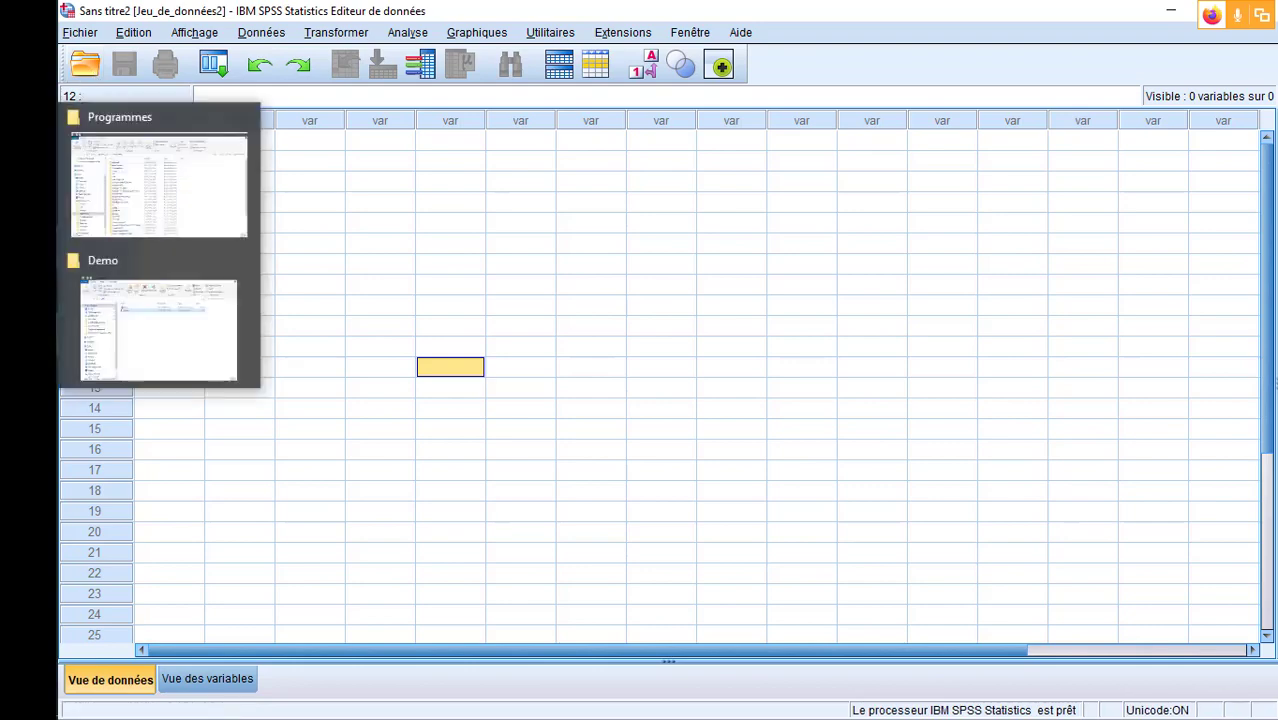
left_click(137, 197)
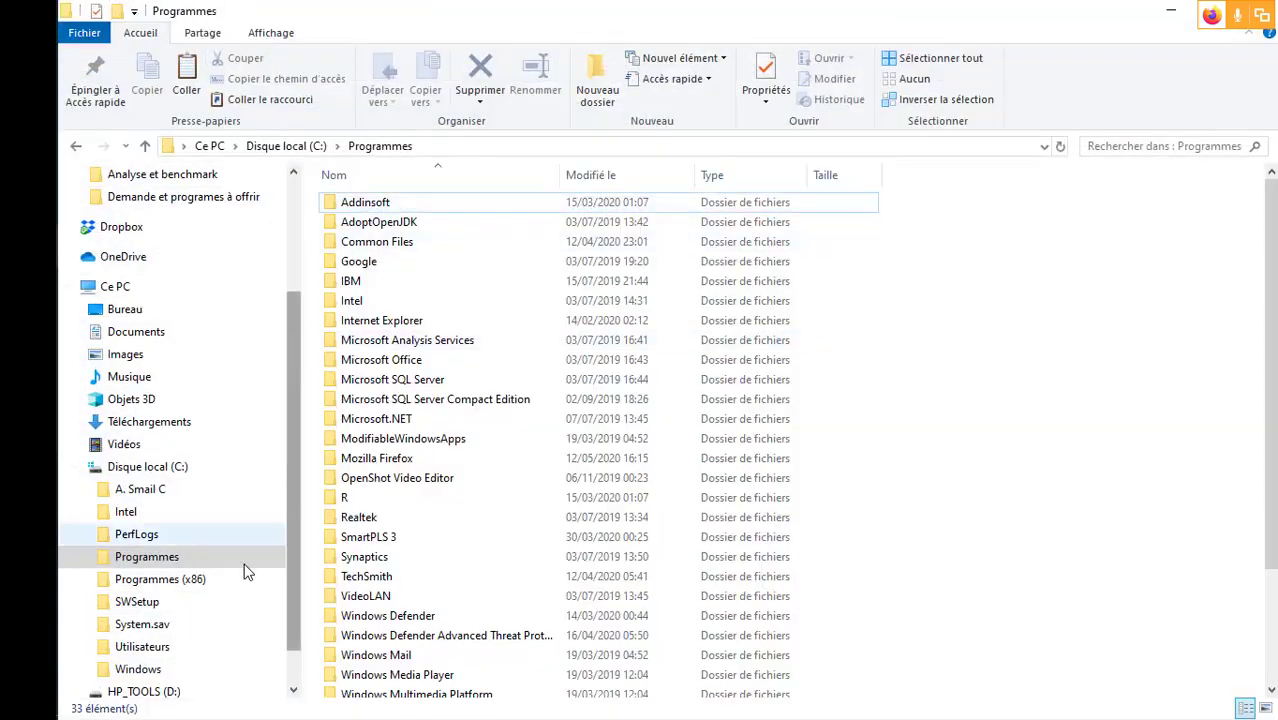
left_click(180, 470)
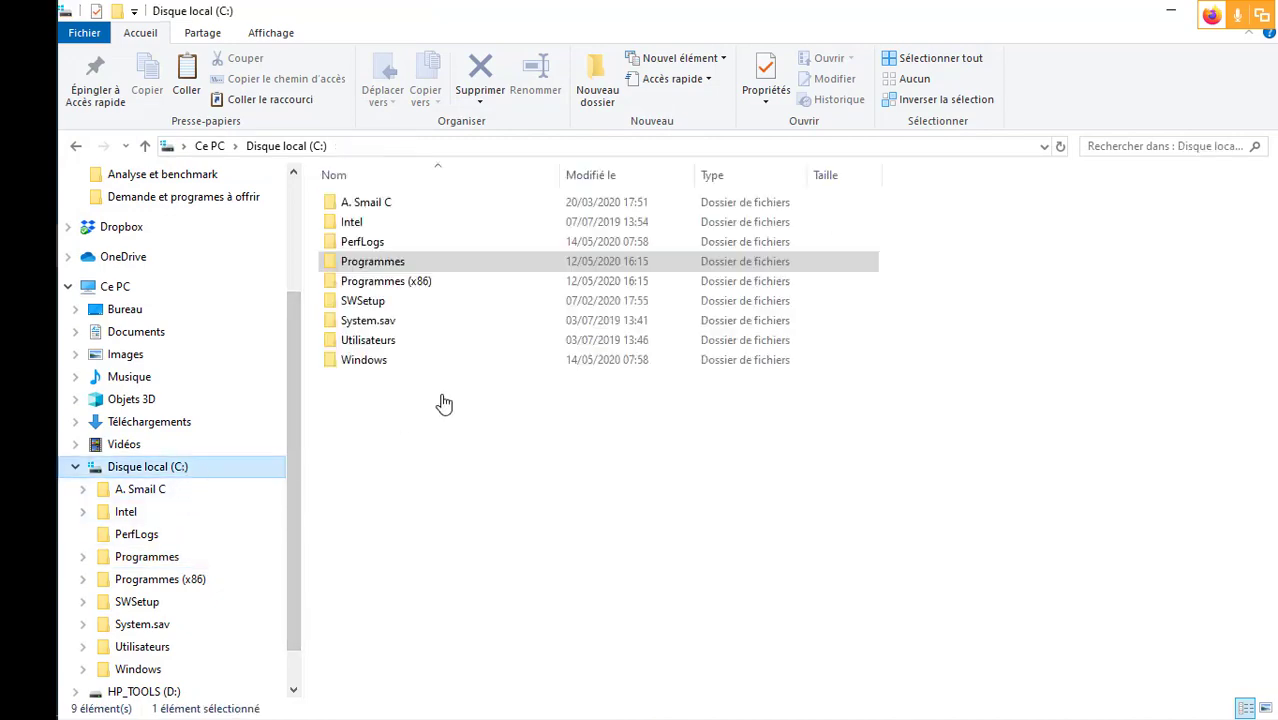
left_click(462, 261)
double_click(462, 261)
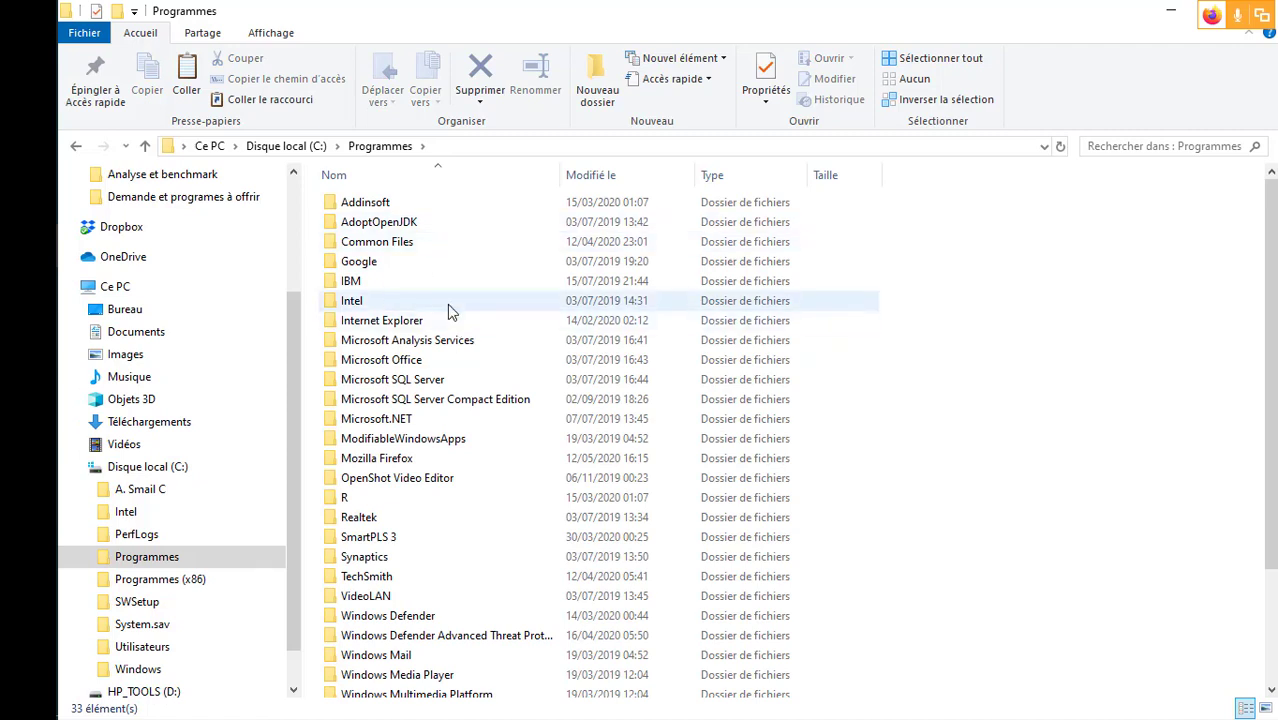
- Go from Programmes through the IBM, SPSS and Statistics folders into the version folder 25
left_click(400, 283)
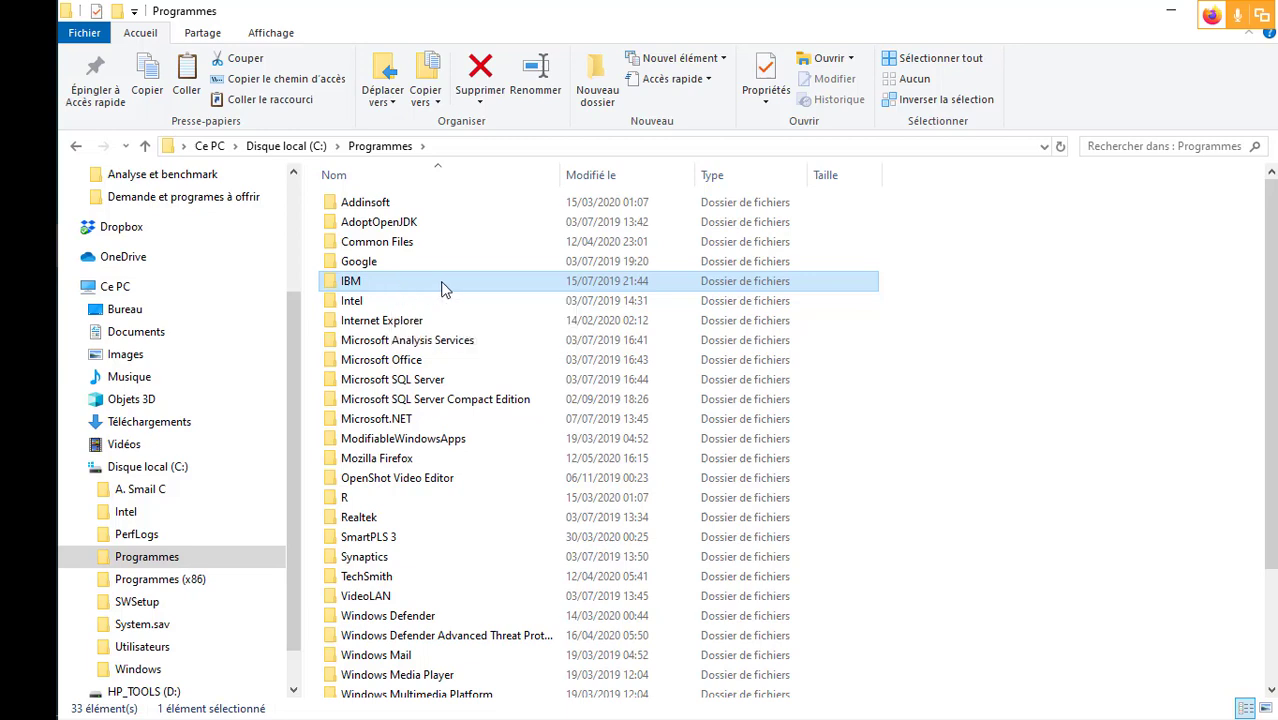
double_click(445, 288)
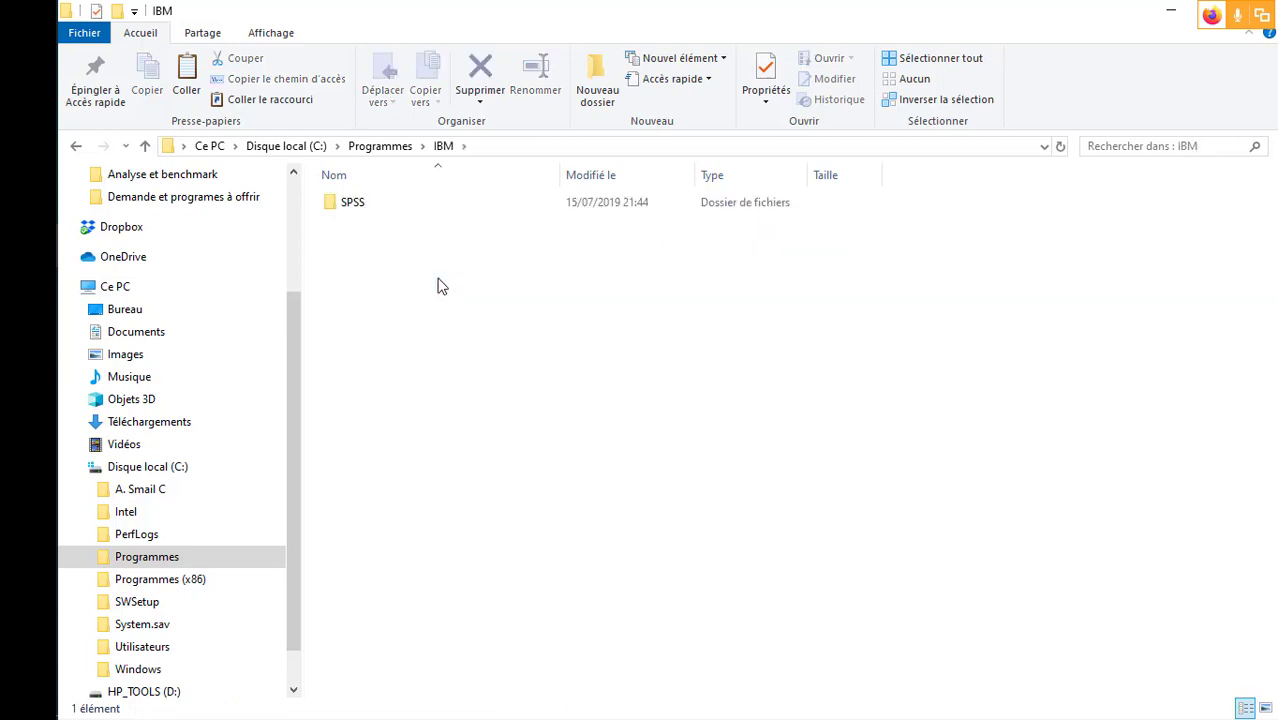
double_click(376, 211)
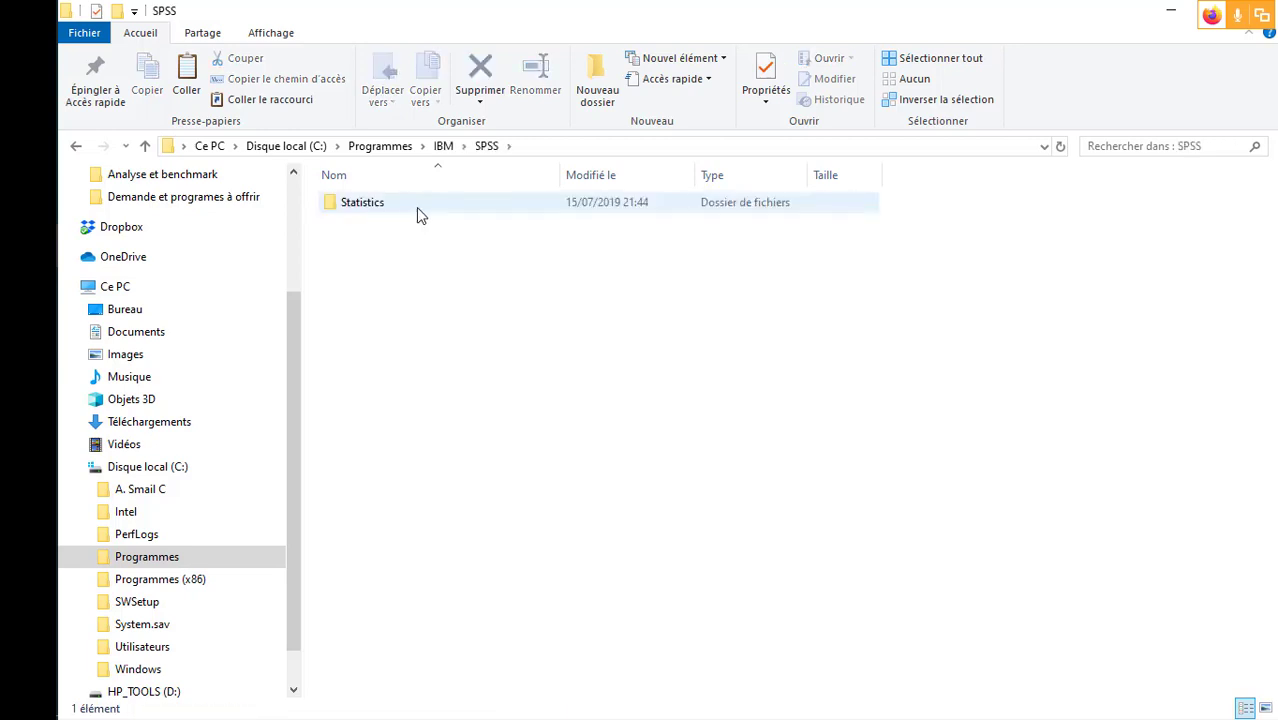
left_click(417, 208)
double_click(447, 218)
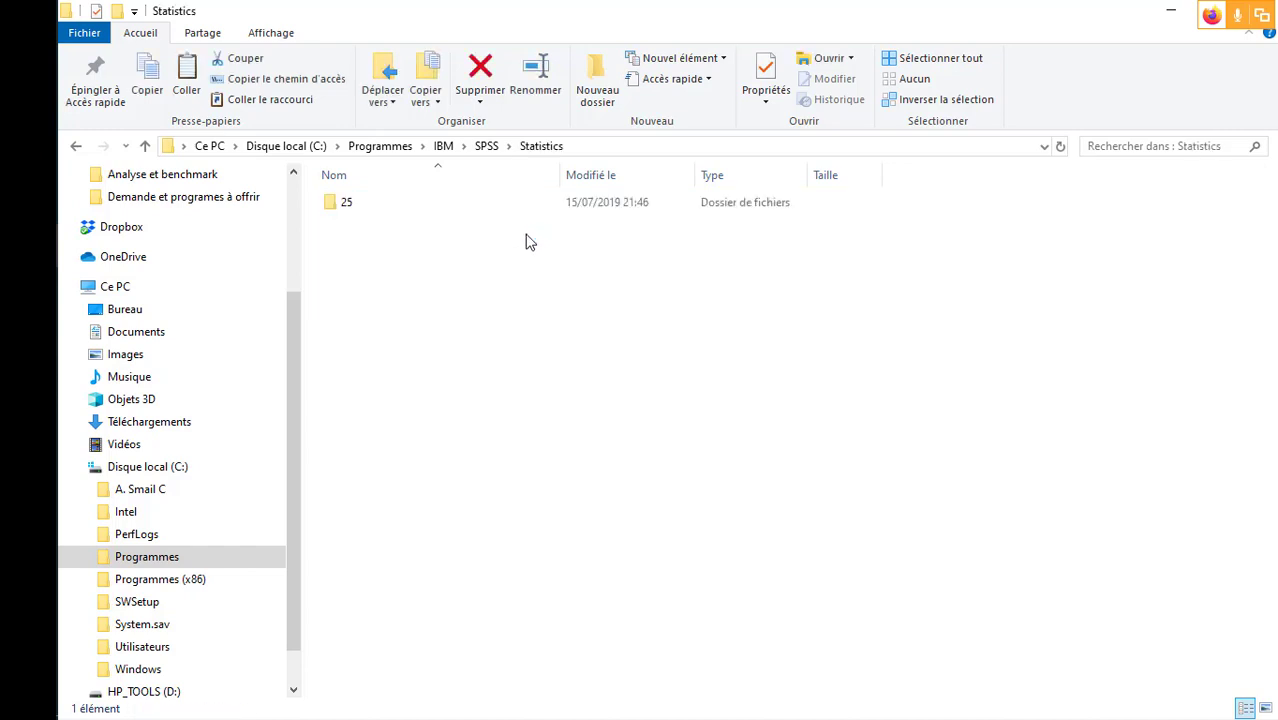
double_click(396, 206)
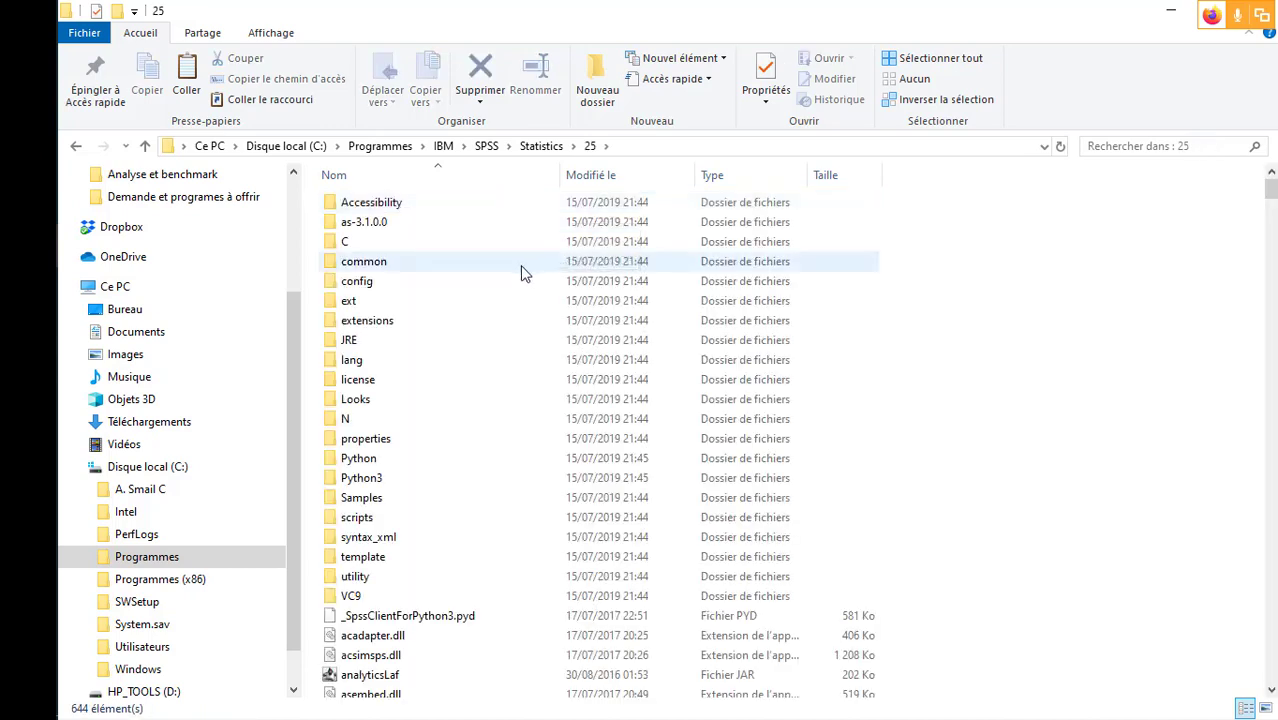
- Open the Samples folder of the SPSS installation and widen the Name column of its file list
left_click(401, 309)
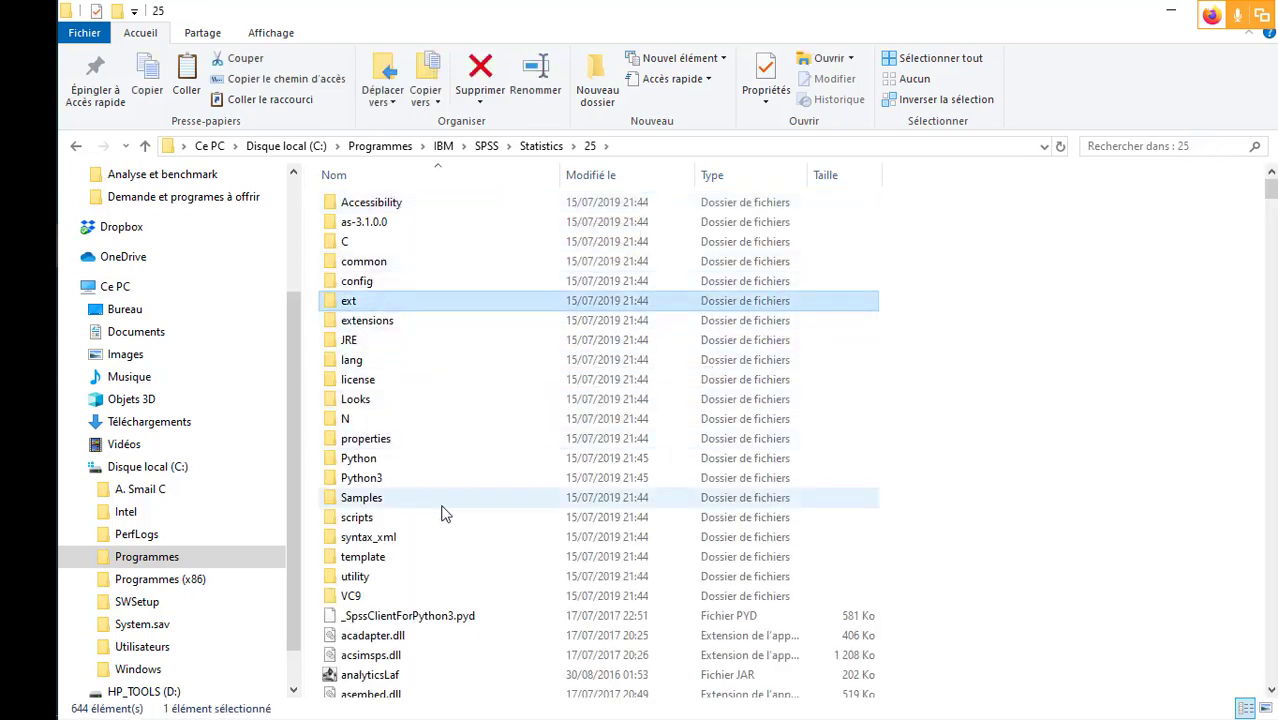
left_click(402, 503)
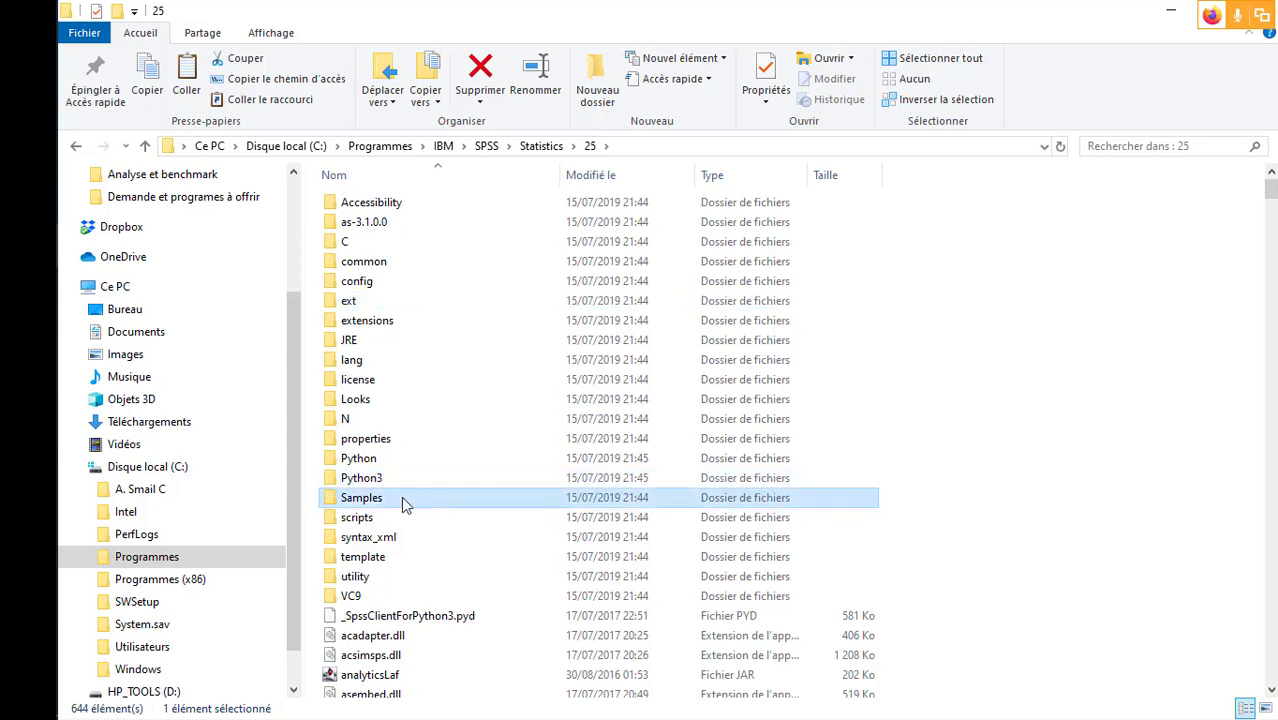
double_click(402, 503)
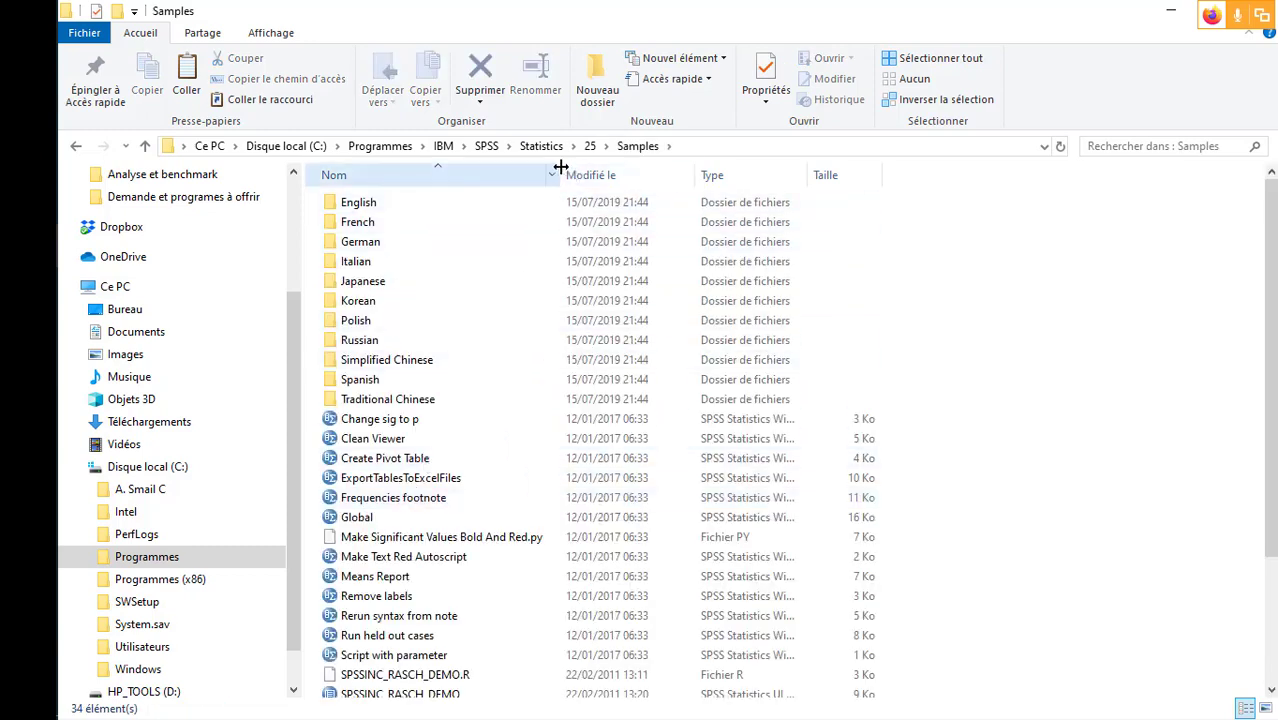
left_click_drag(559, 163, 665, 168)
scroll(485, 362, "down", 3)
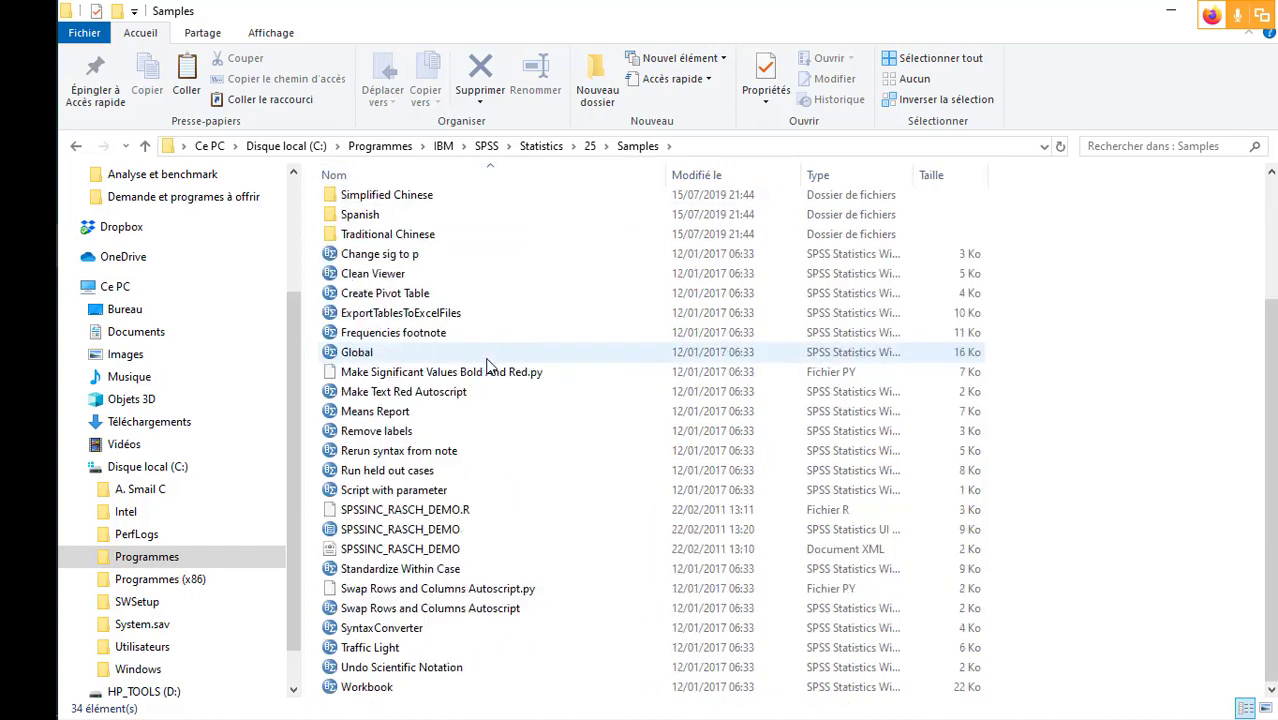
scroll(490, 366, "up", 3)
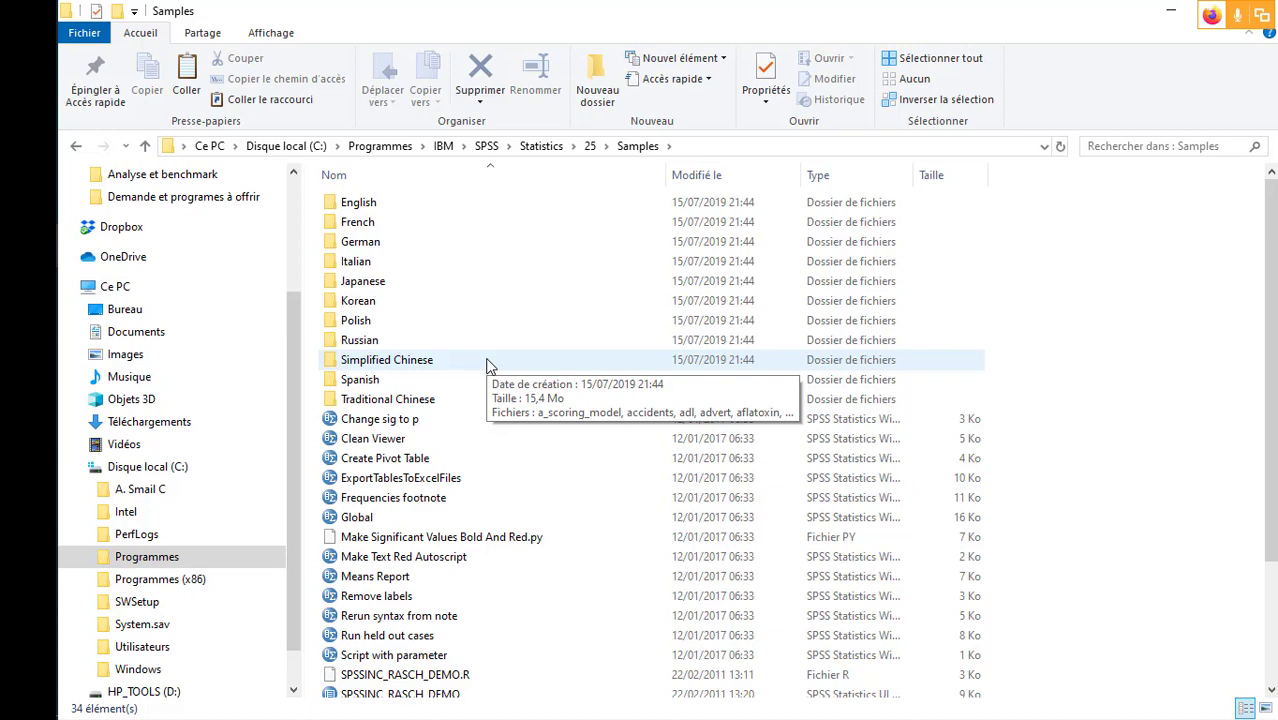
- Open the English samples folder and look through its list of sample data files
left_click(538, 228)
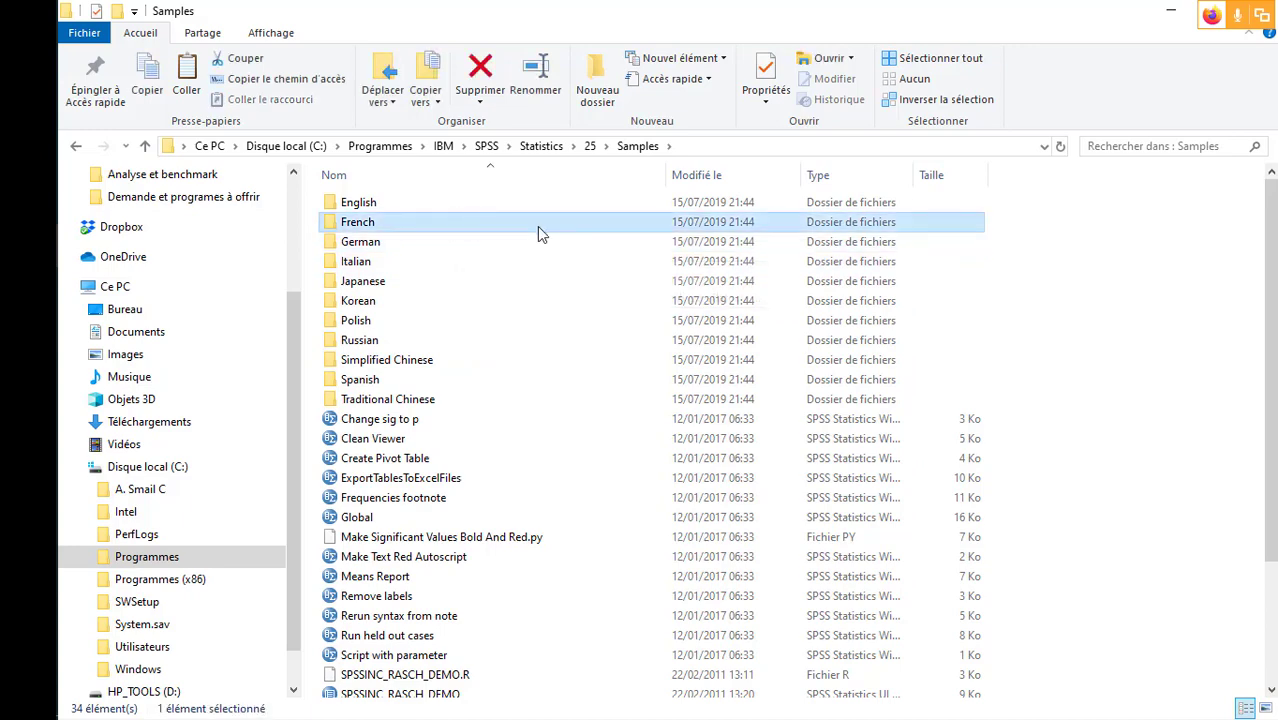
left_click(435, 208)
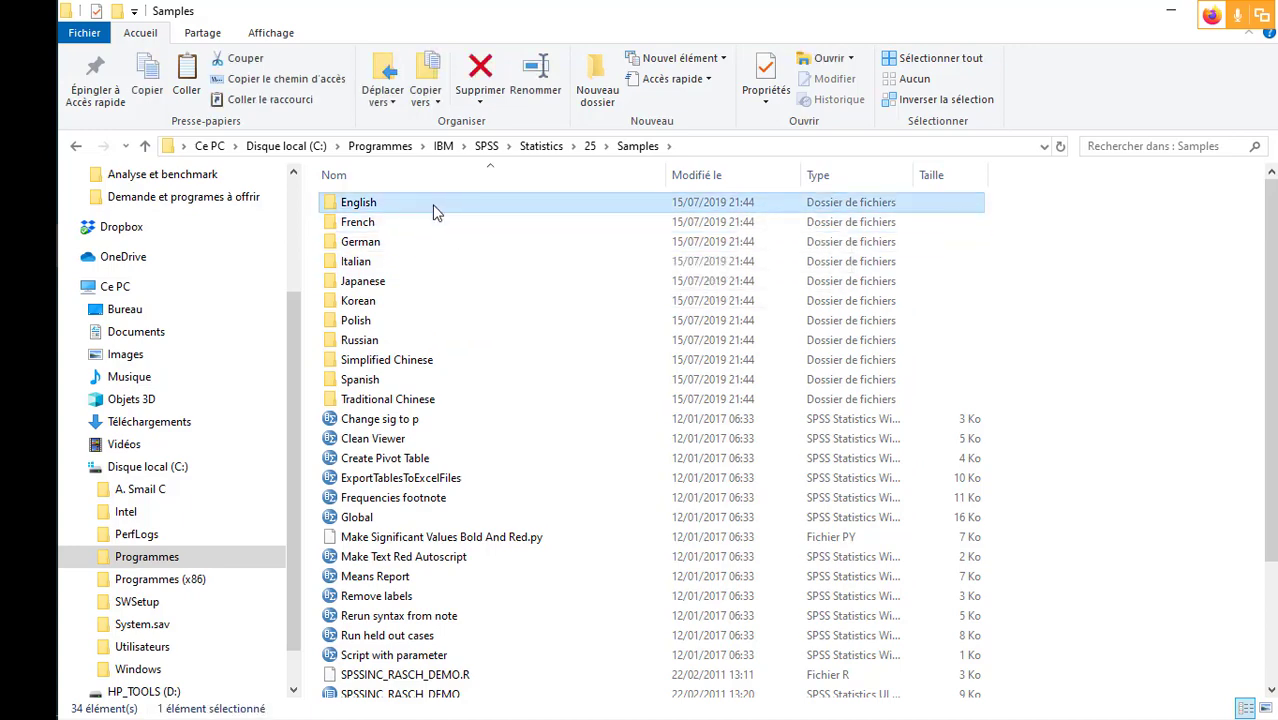
double_click(452, 210)
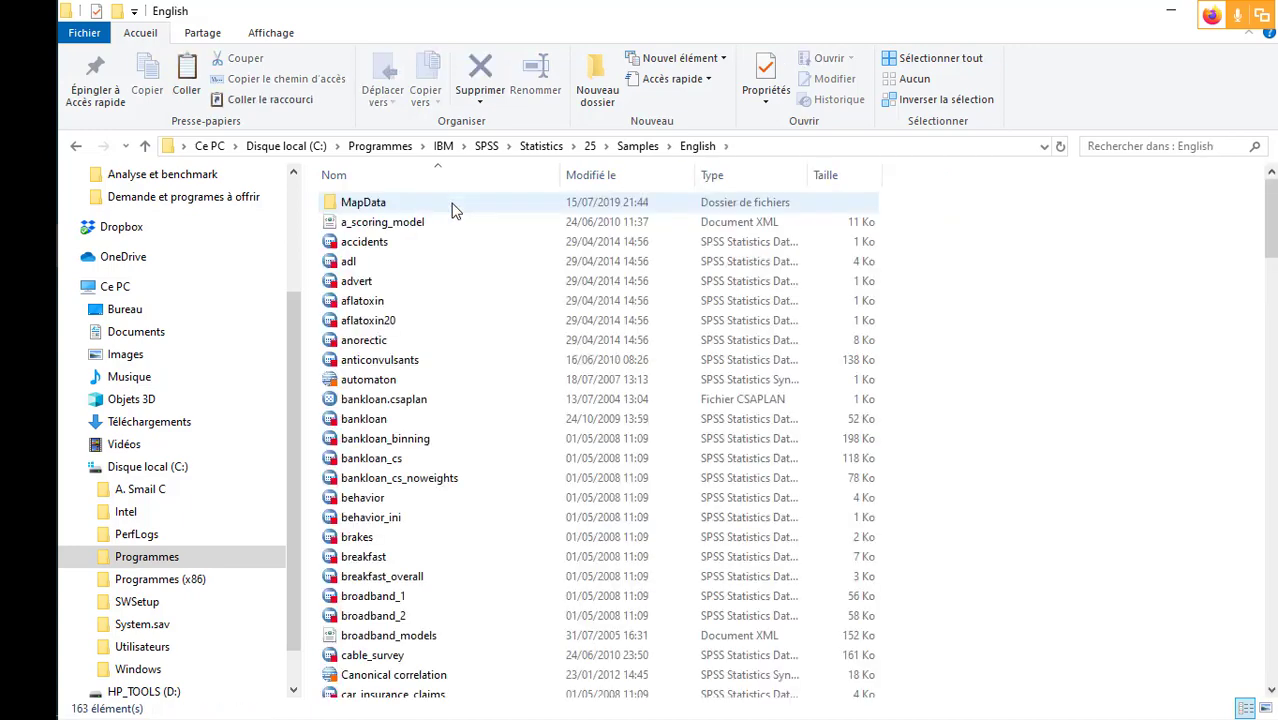
scroll(468, 335, "down", 10)
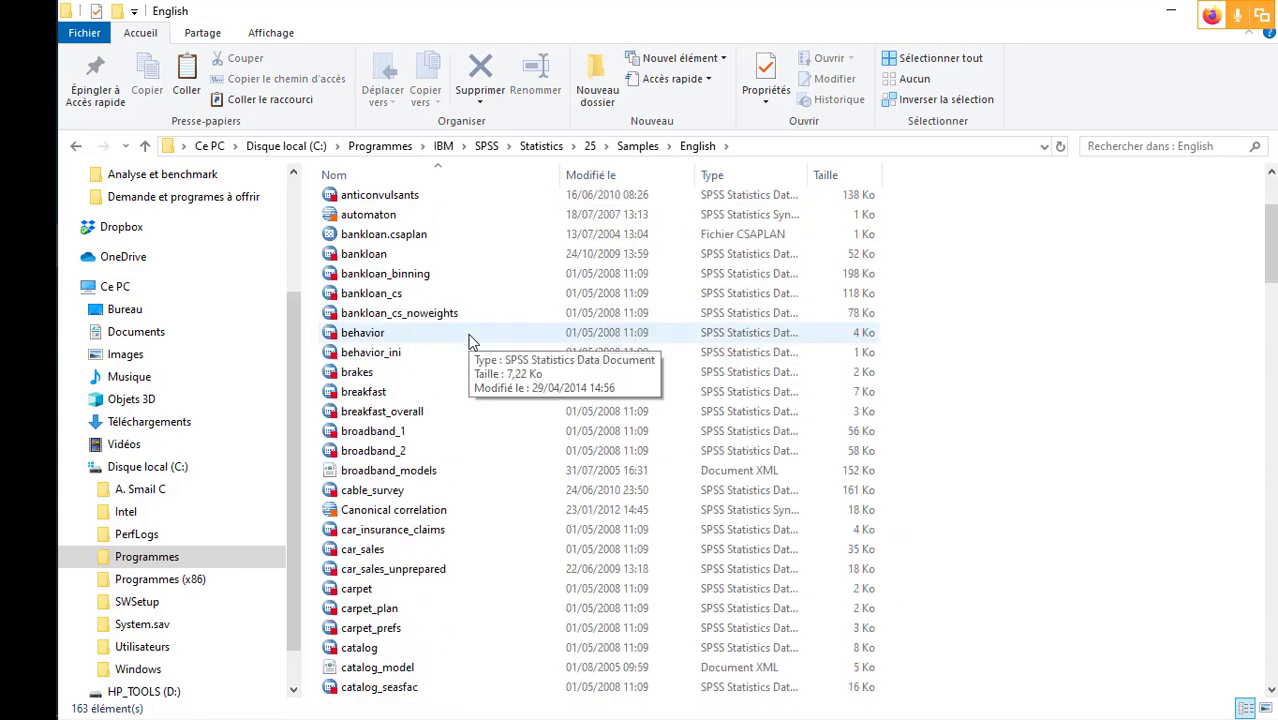
scroll(472, 341, "down", 10)
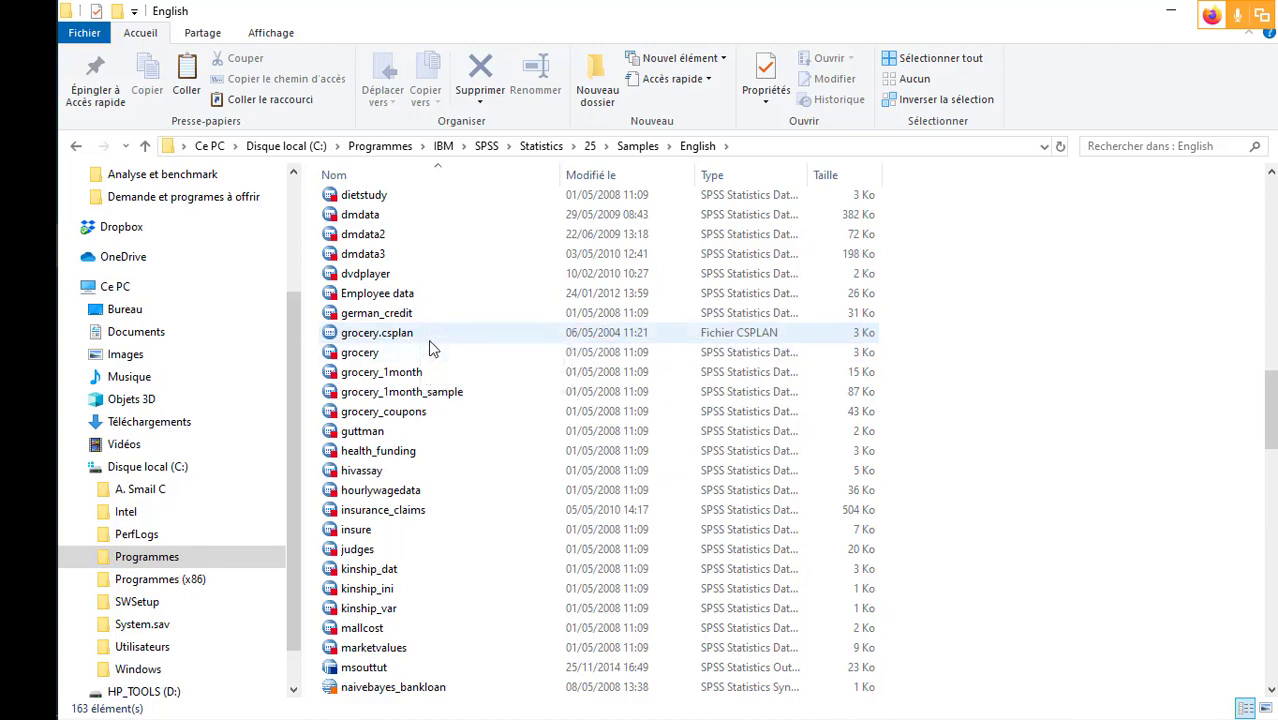
scroll(432, 347, "up", 2)
scroll(430, 347, "up", 5)
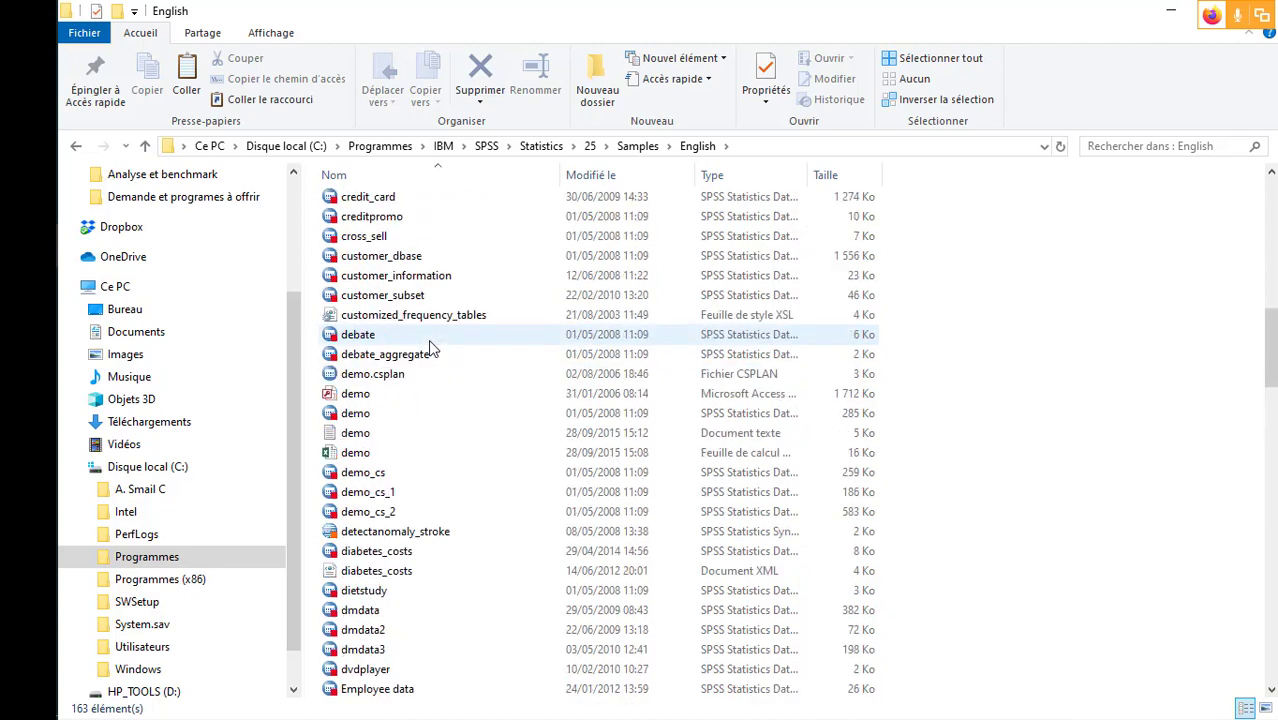
left_click(28, 333)
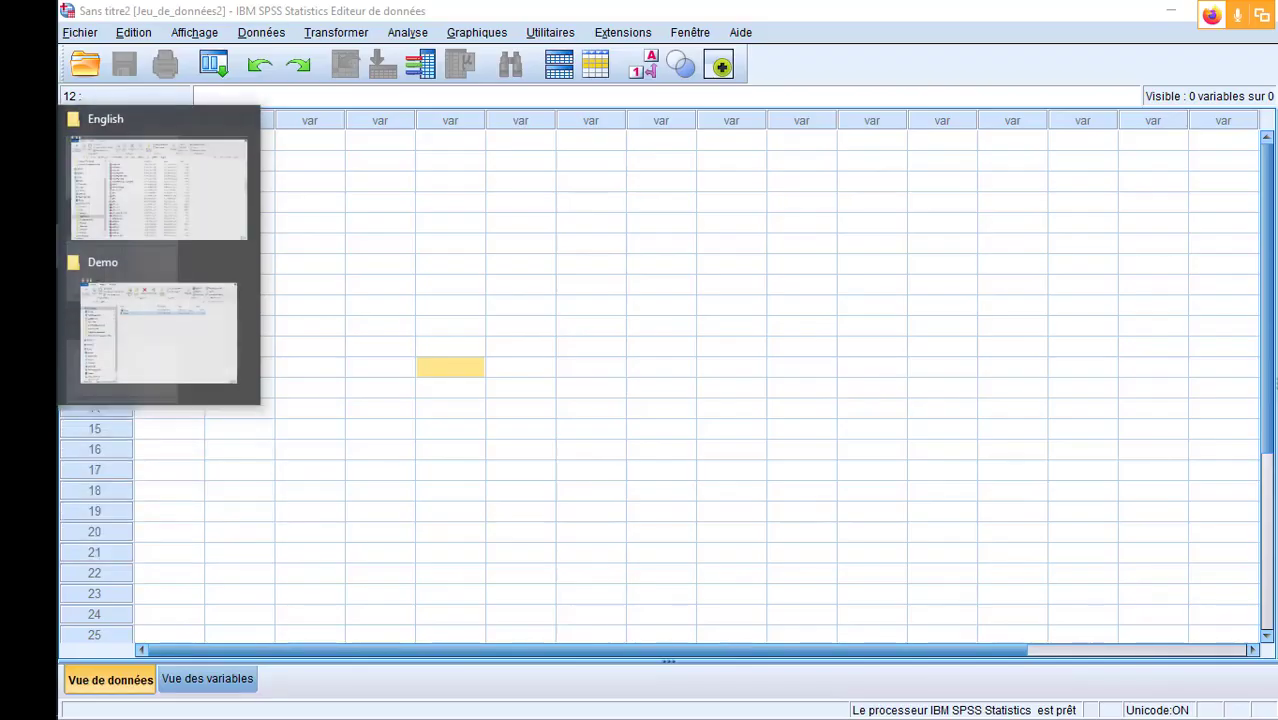
left_click(85, 215)
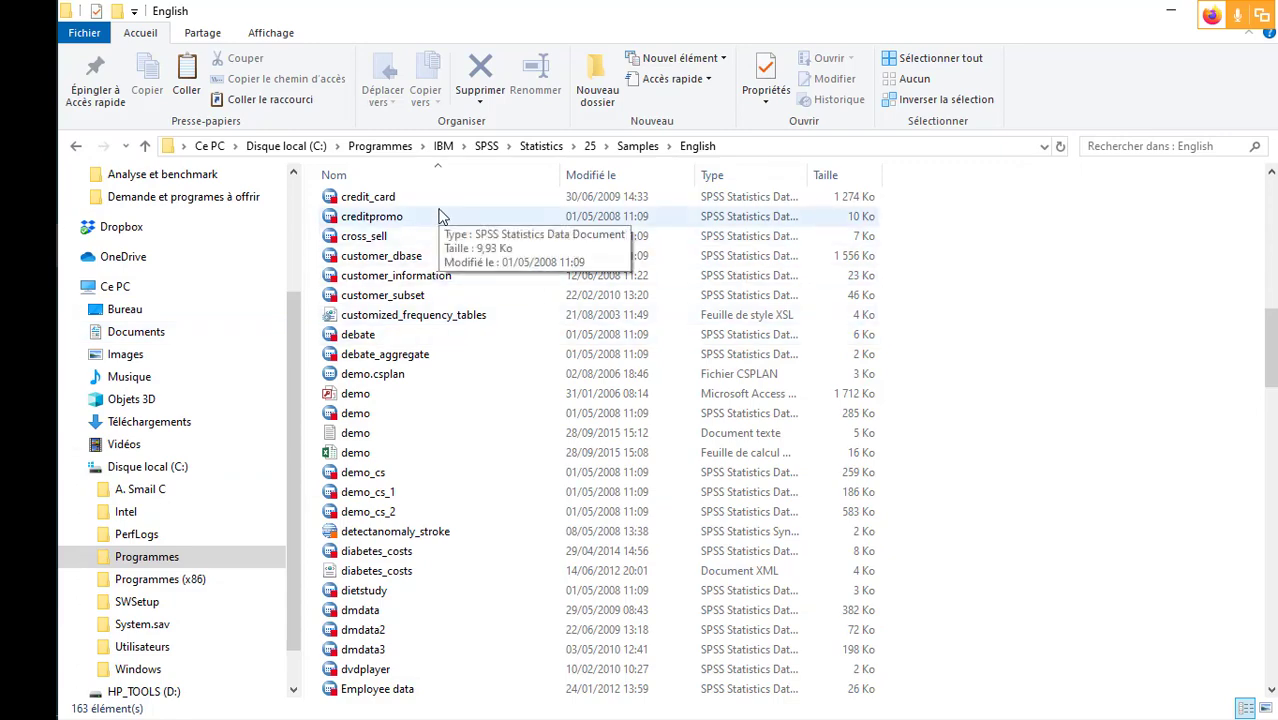
- Browse the sample file list around the customer, demo and grocery data files
scroll(437, 457, "down", 2)
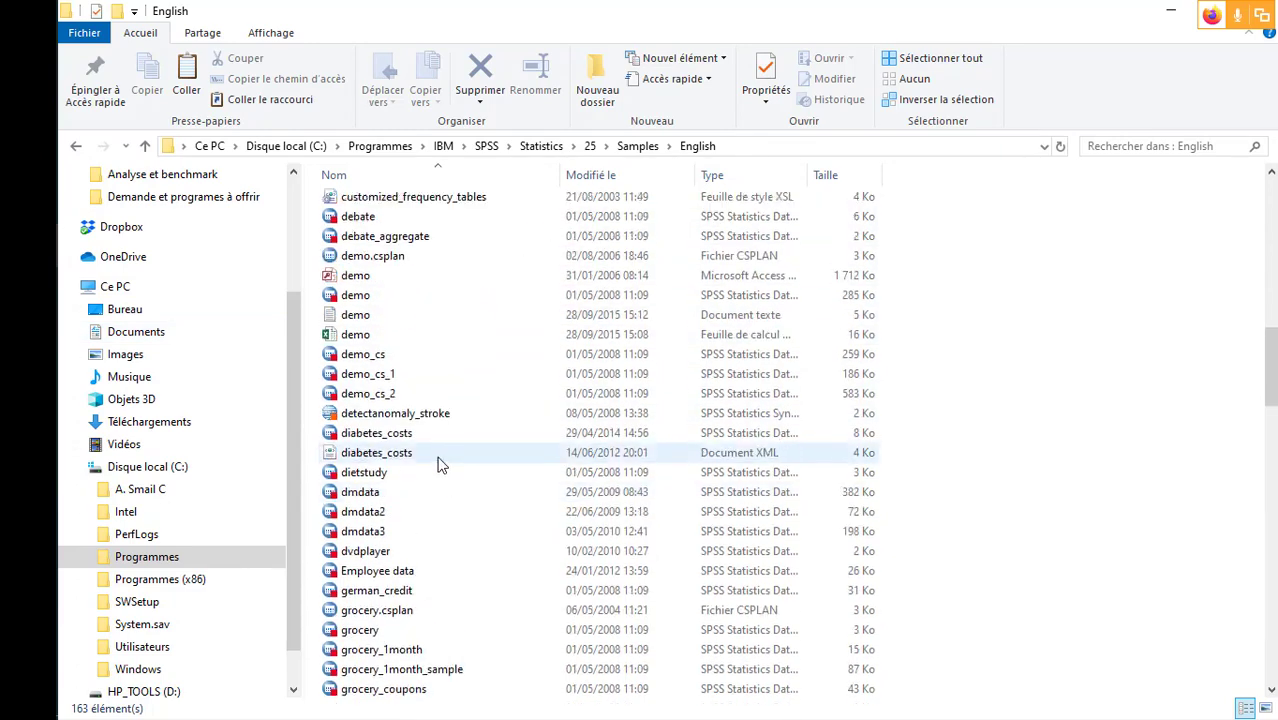
scroll(440, 465, "up", 4)
scroll(440, 465, "up", 2)
scroll(440, 465, "down", 1)
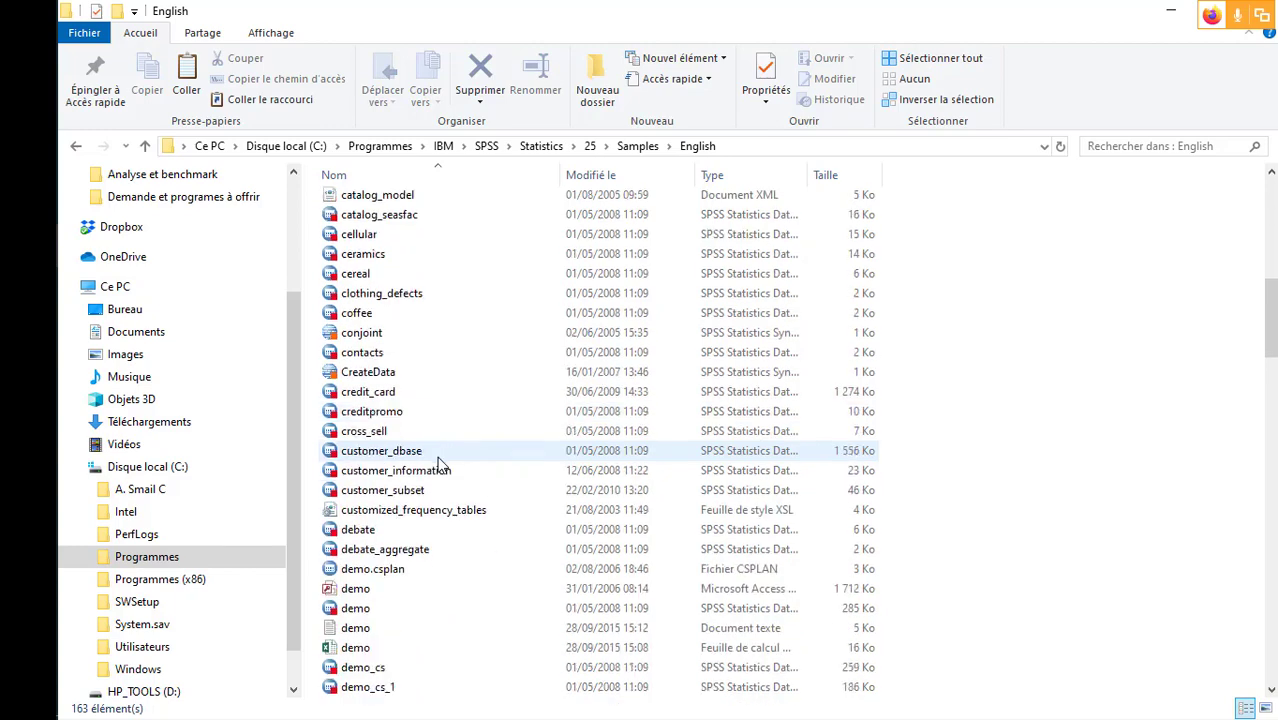
scroll(437, 462, "down", 2)
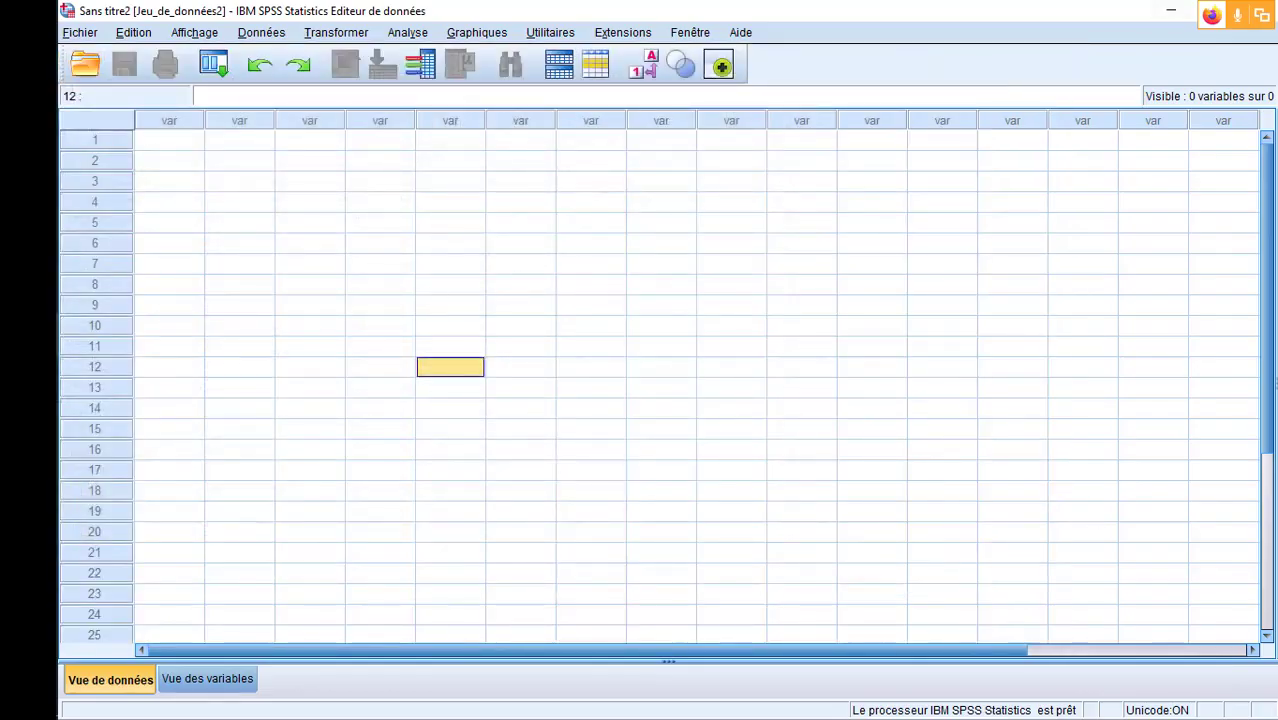
- Switch to the empty SPSS dataset, try to run a Frequencies analysis on it, and look over the available help resources
left_click(410, 34)
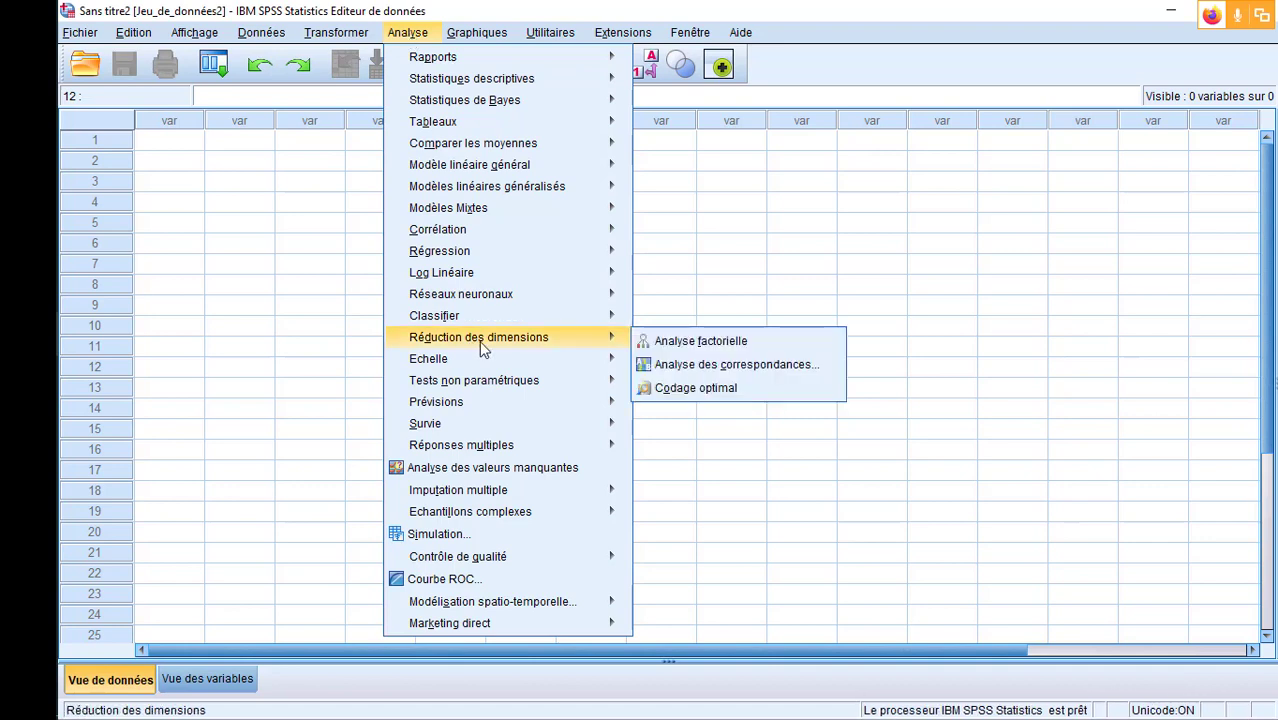
mouse_move(563, 84)
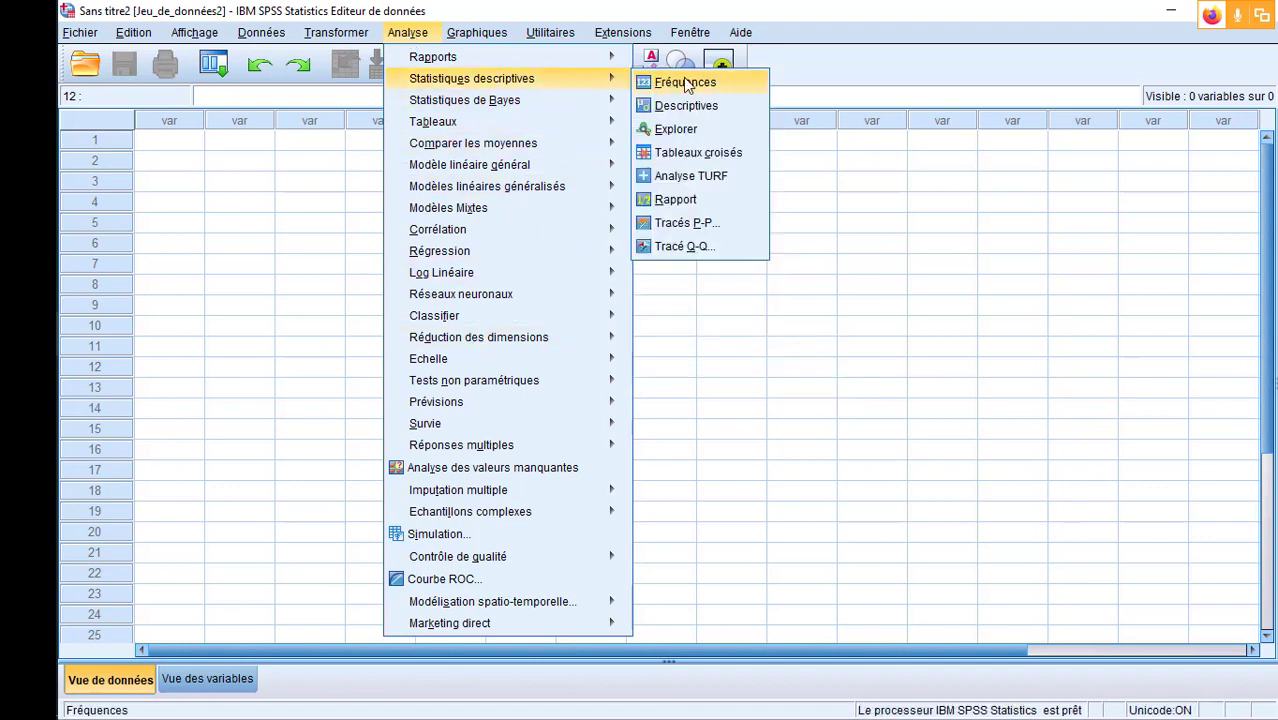
left_click(684, 82)
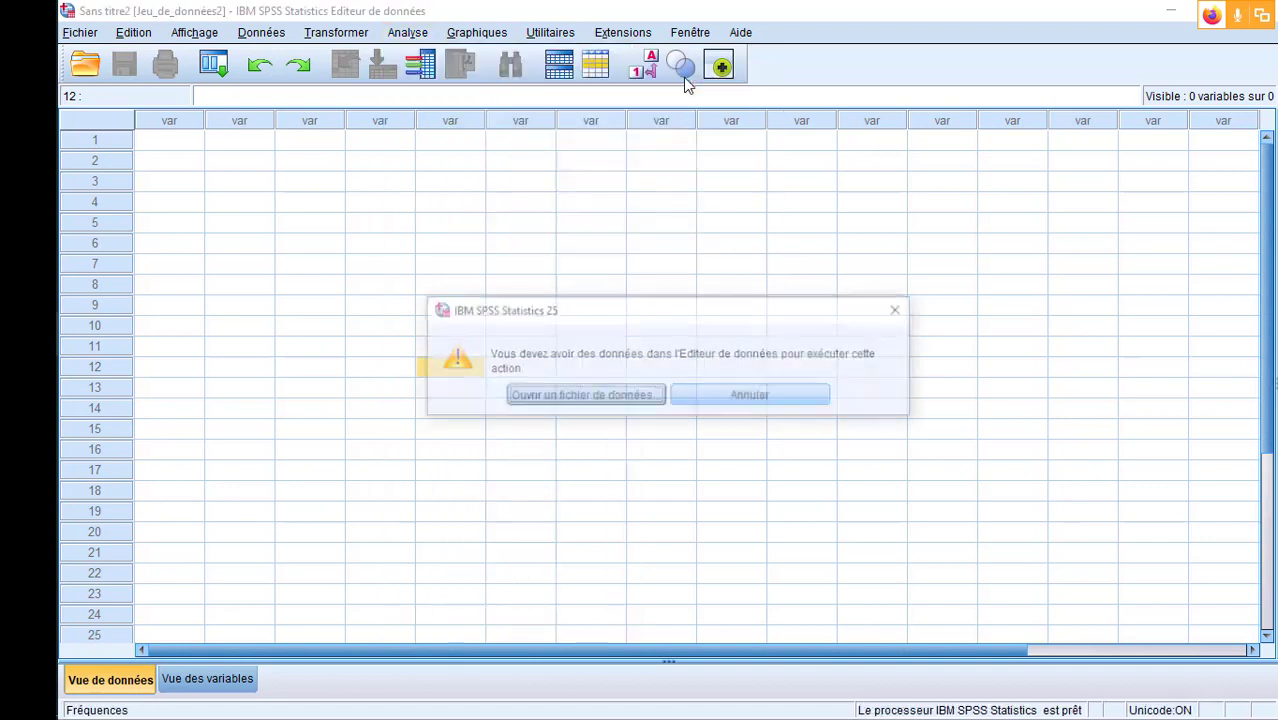
left_click(899, 311)
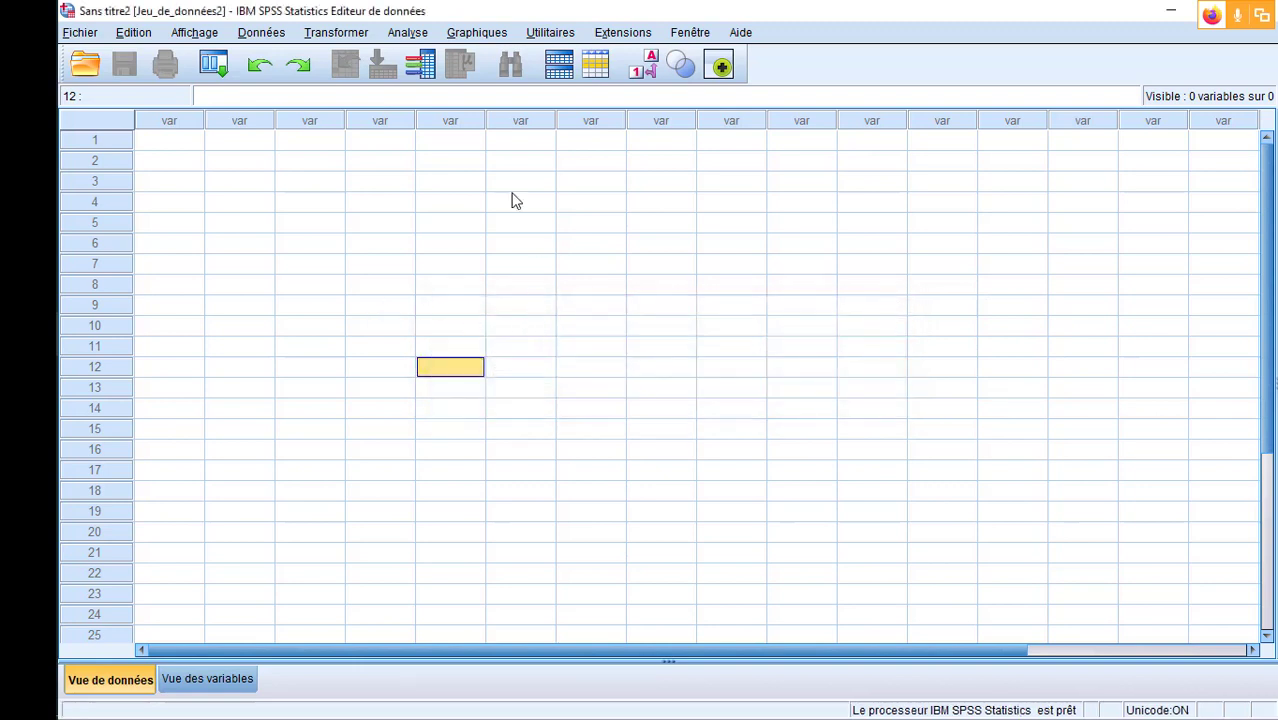
left_click(741, 33)
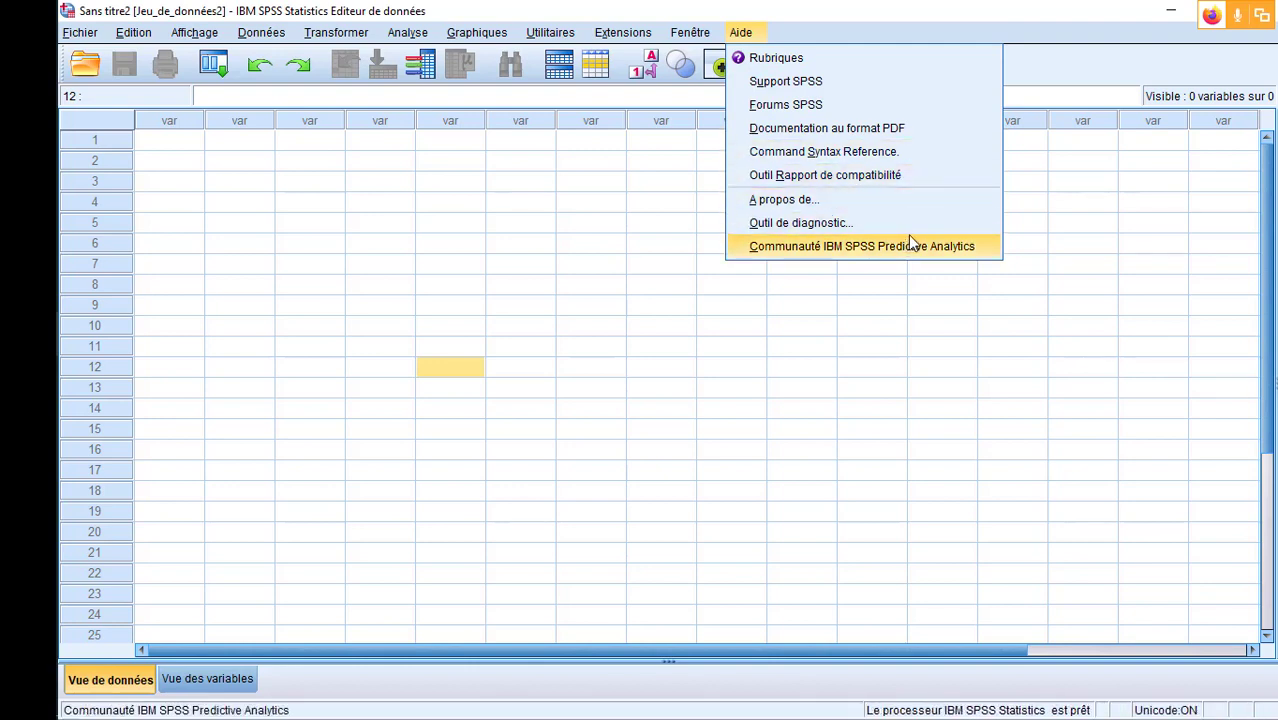
left_click(912, 34)
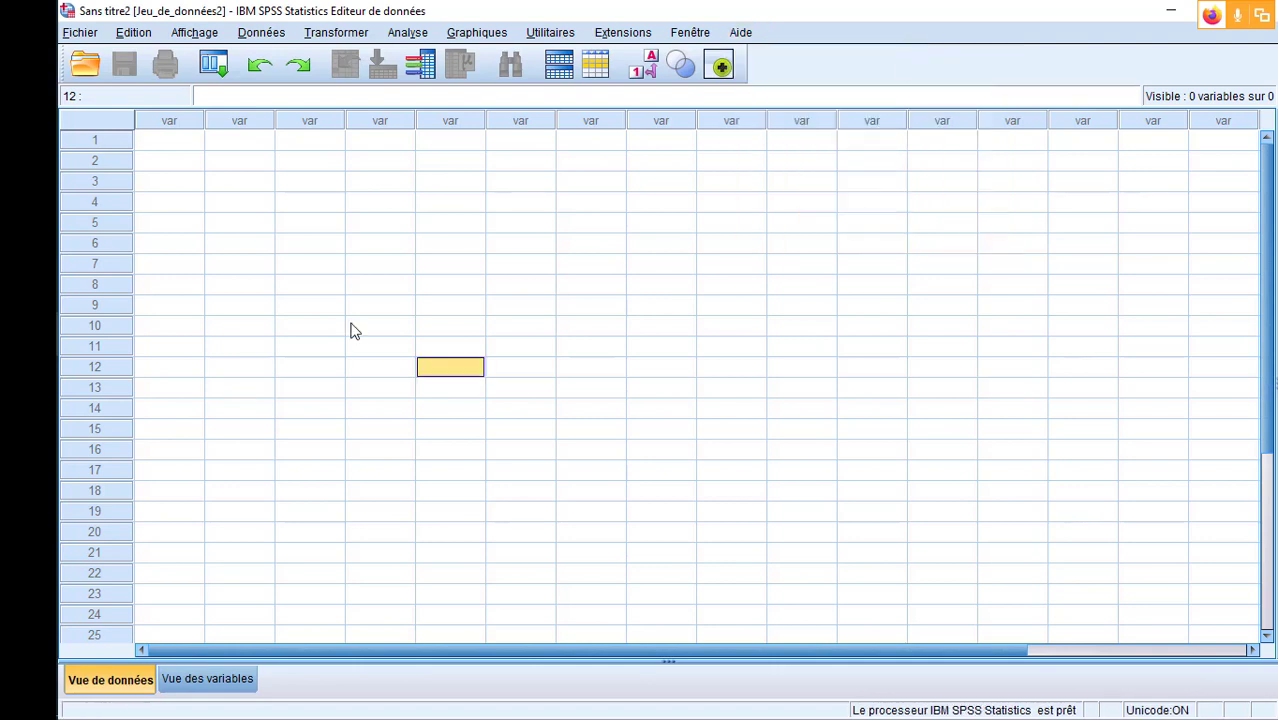
- Switch to the demo workbook in Excel and widen the Job Category, Income Category and Marital Status columns
left_click(50, 392)
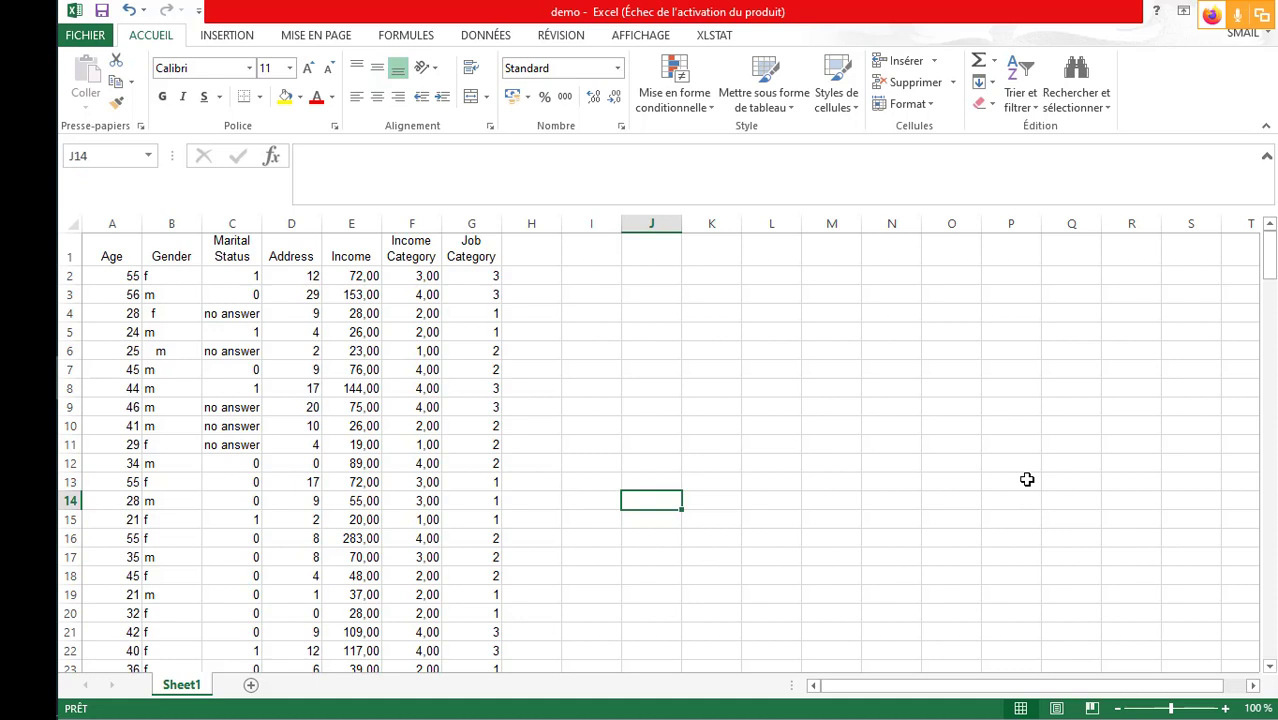
left_click(489, 222)
left_click_drag(500, 221, 515, 221)
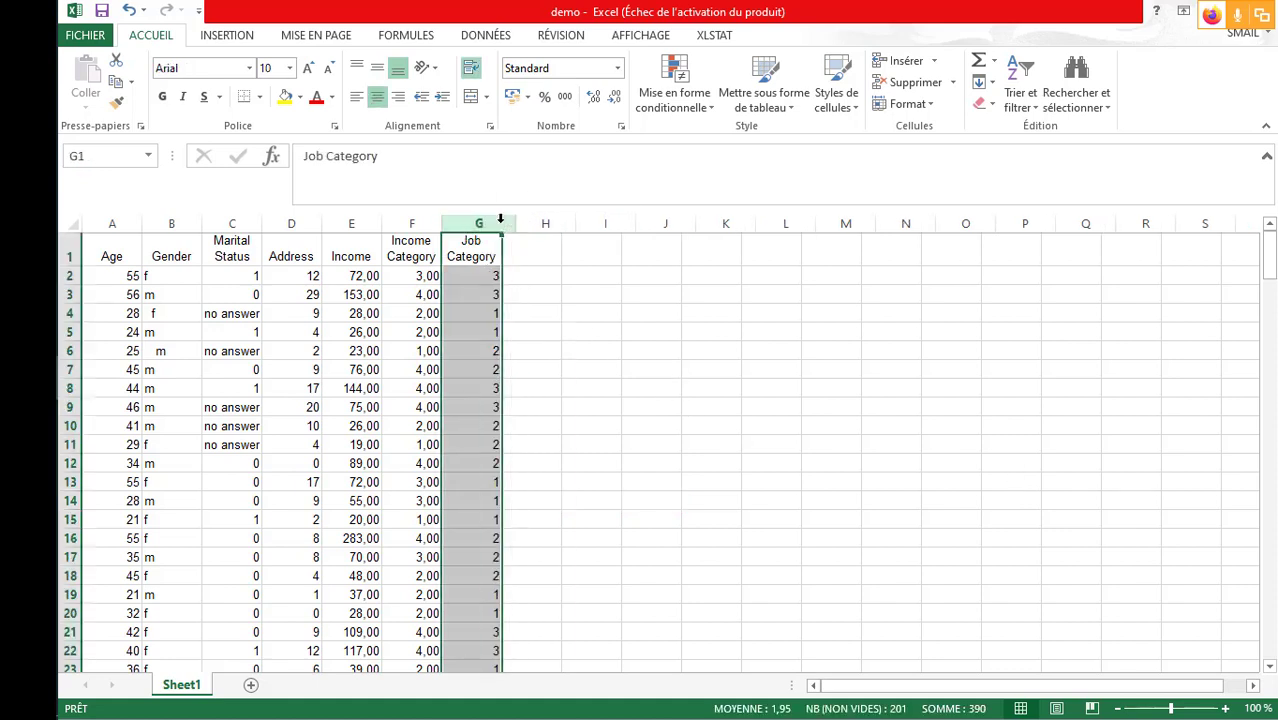
left_click(414, 222)
left_click_drag(437, 227, 459, 225)
left_click(360, 222)
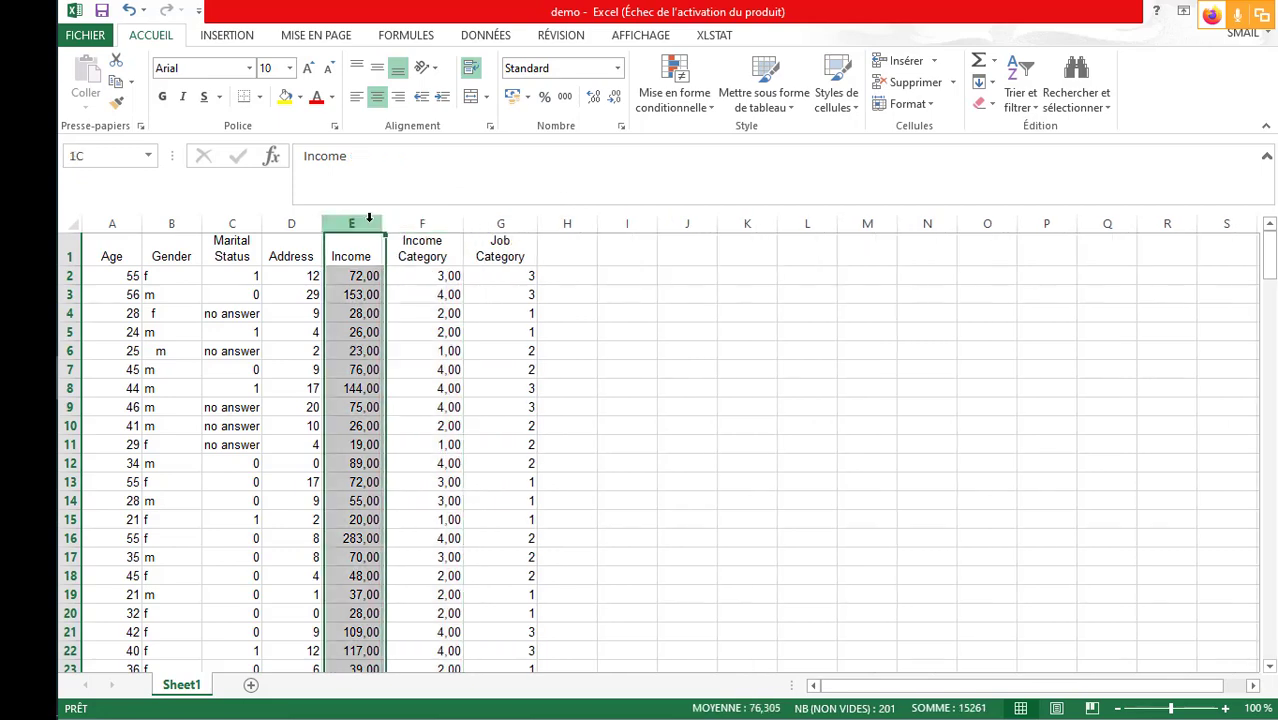
left_click(241, 212)
left_click_drag(262, 222, 271, 222)
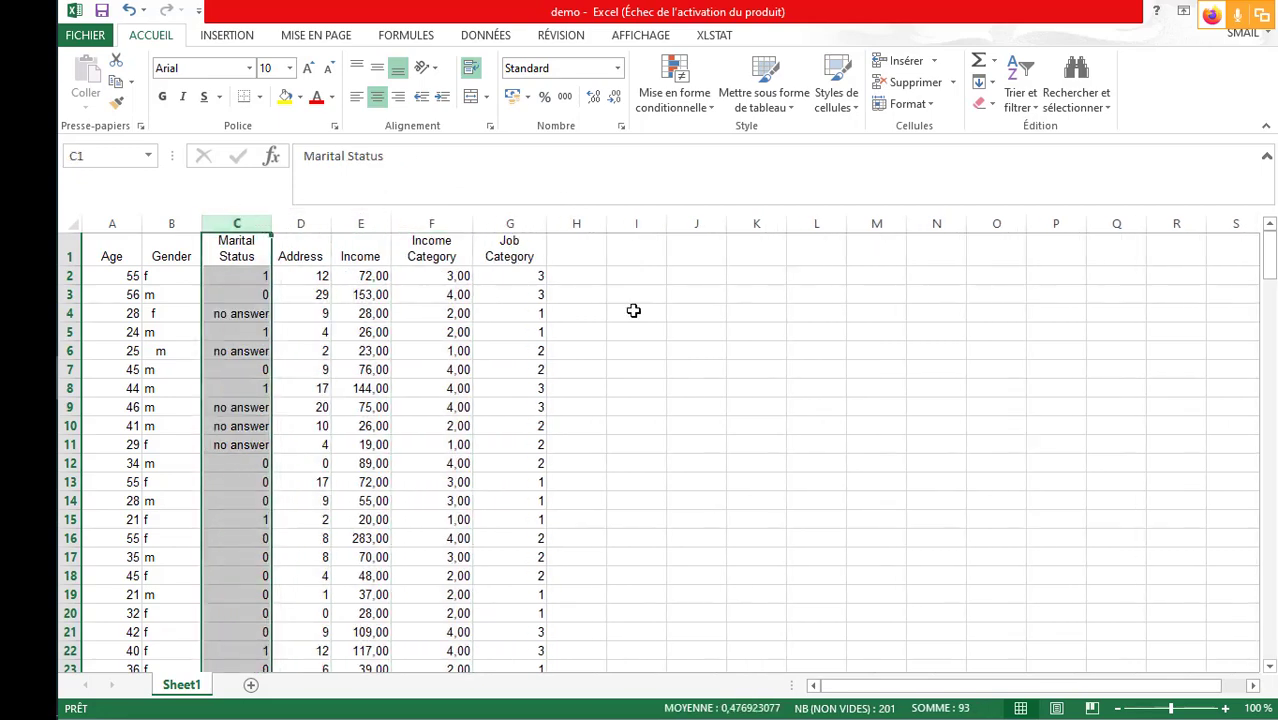
- Examine the Gender column and the data records on Sheet1 from row 2 down to the last filled row
scroll(659, 310, "down", 4)
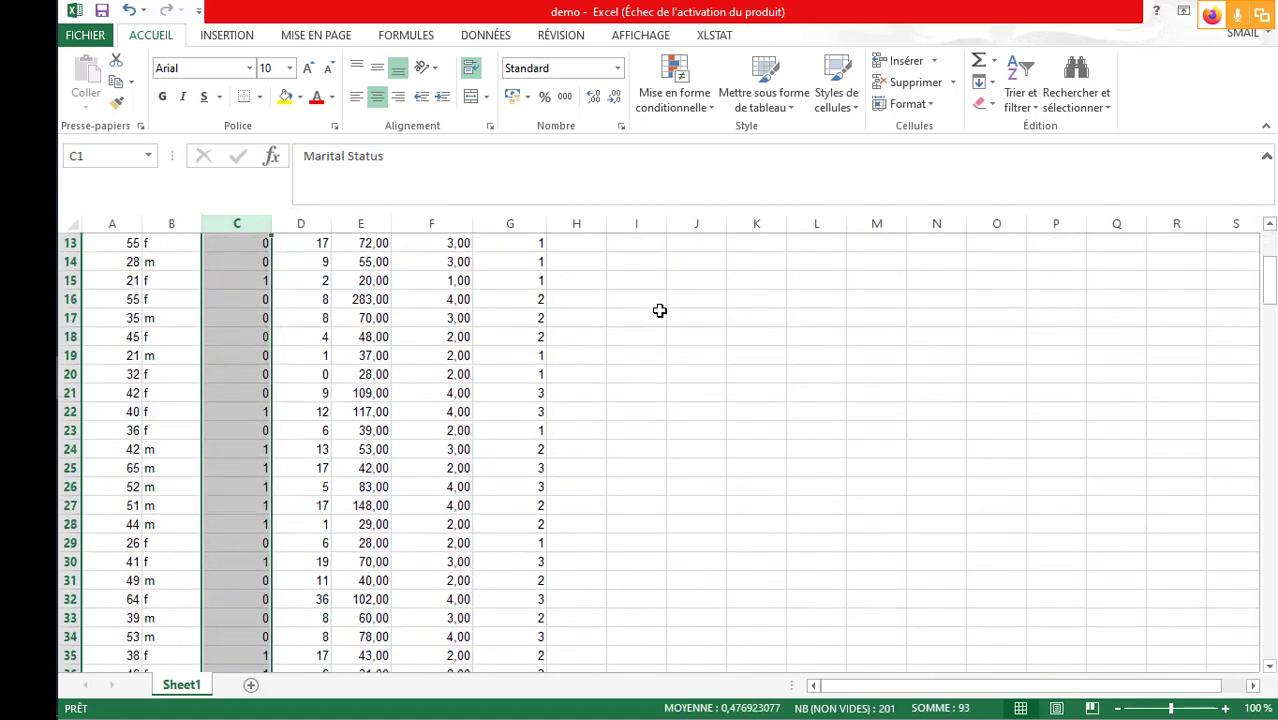
scroll(659, 310, "up", 4)
left_click(171, 222)
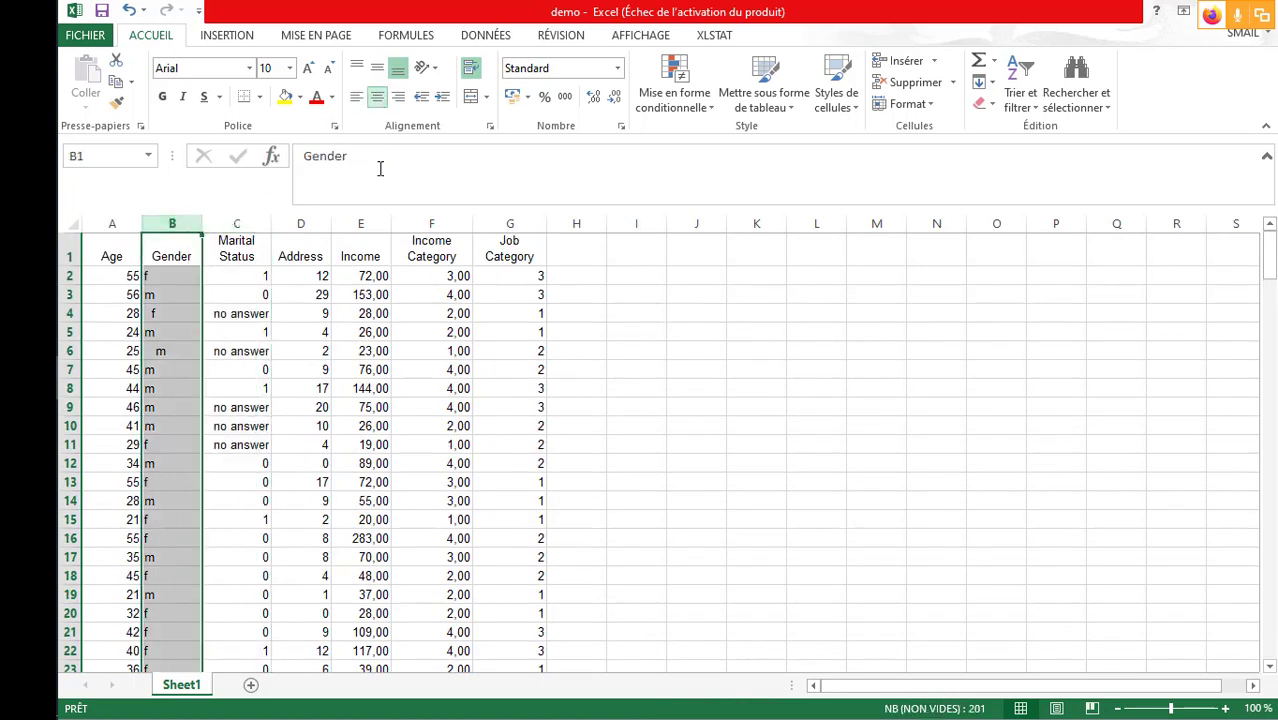
mouse_move(1273, 272)
left_mouse_down()
mouse_move(1273, 300)
mouse_move(1273, 272)
left_mouse_up()
left_click(69, 276)
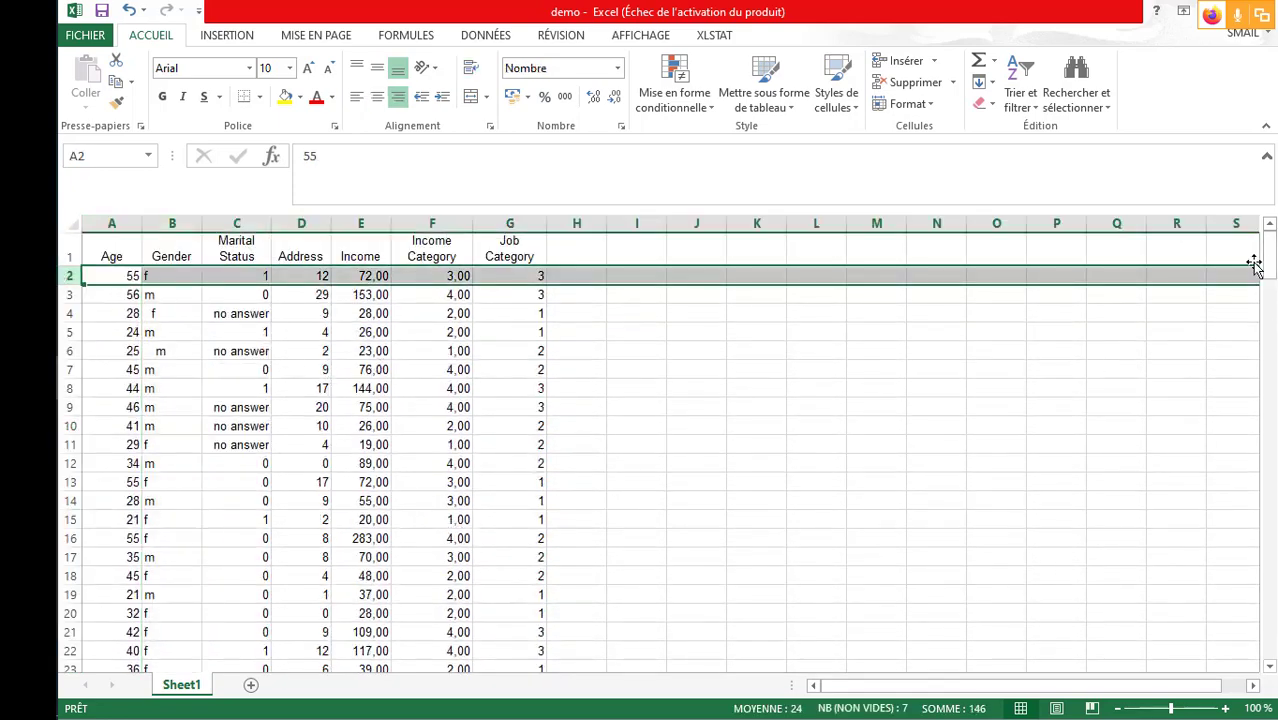
left_click_drag(1268, 262, 1268, 600)
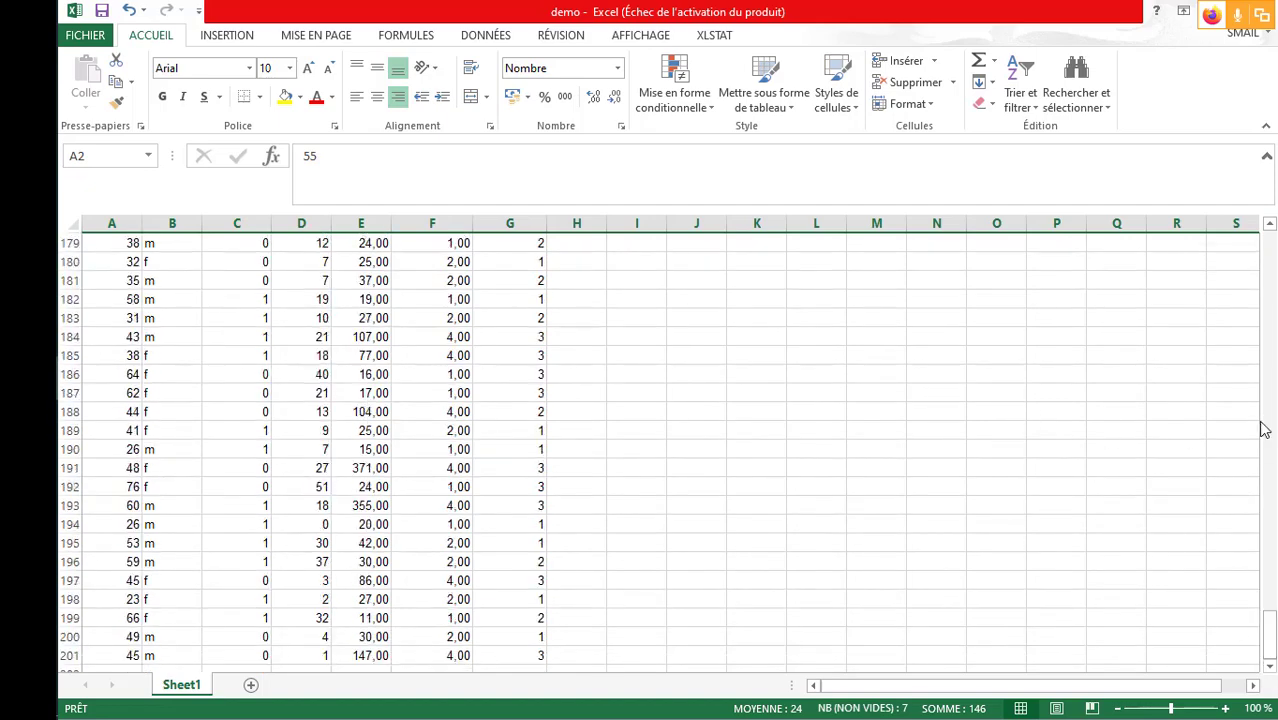
scroll(960, 510, "down", 3)
scroll(928, 498, "down", 6)
scroll(928, 497, "up", 3)
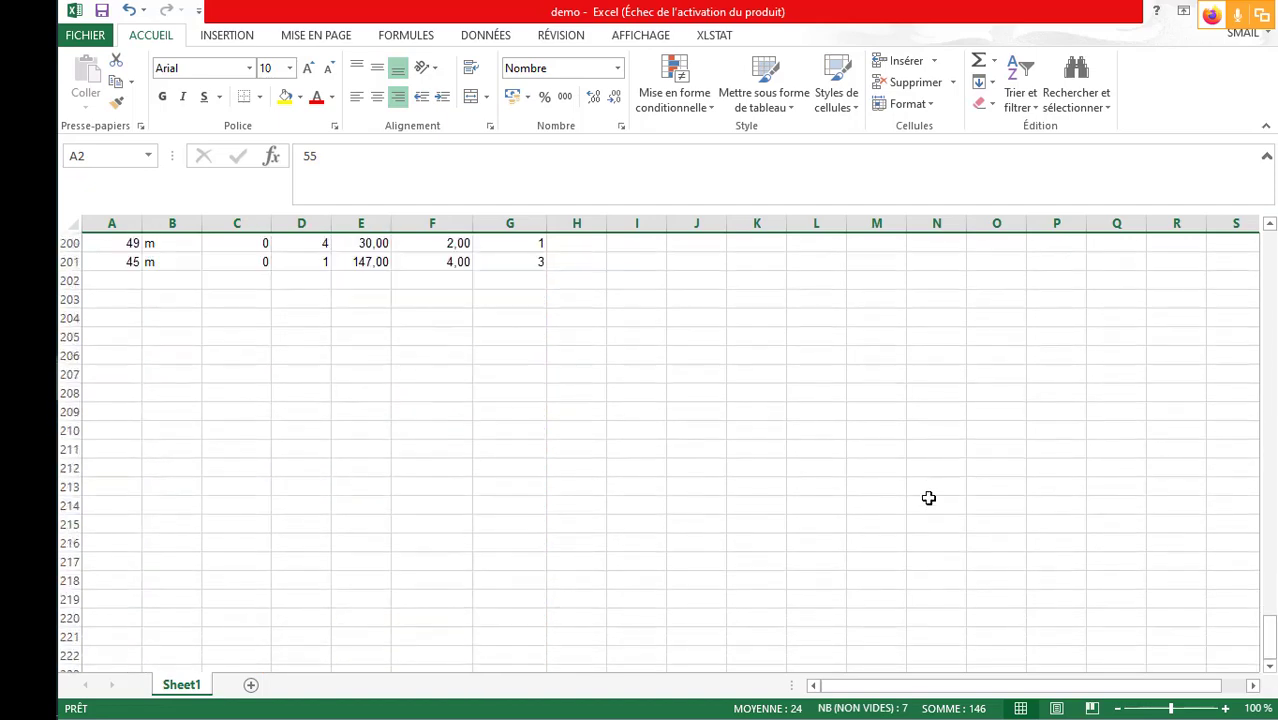
left_click(62, 318)
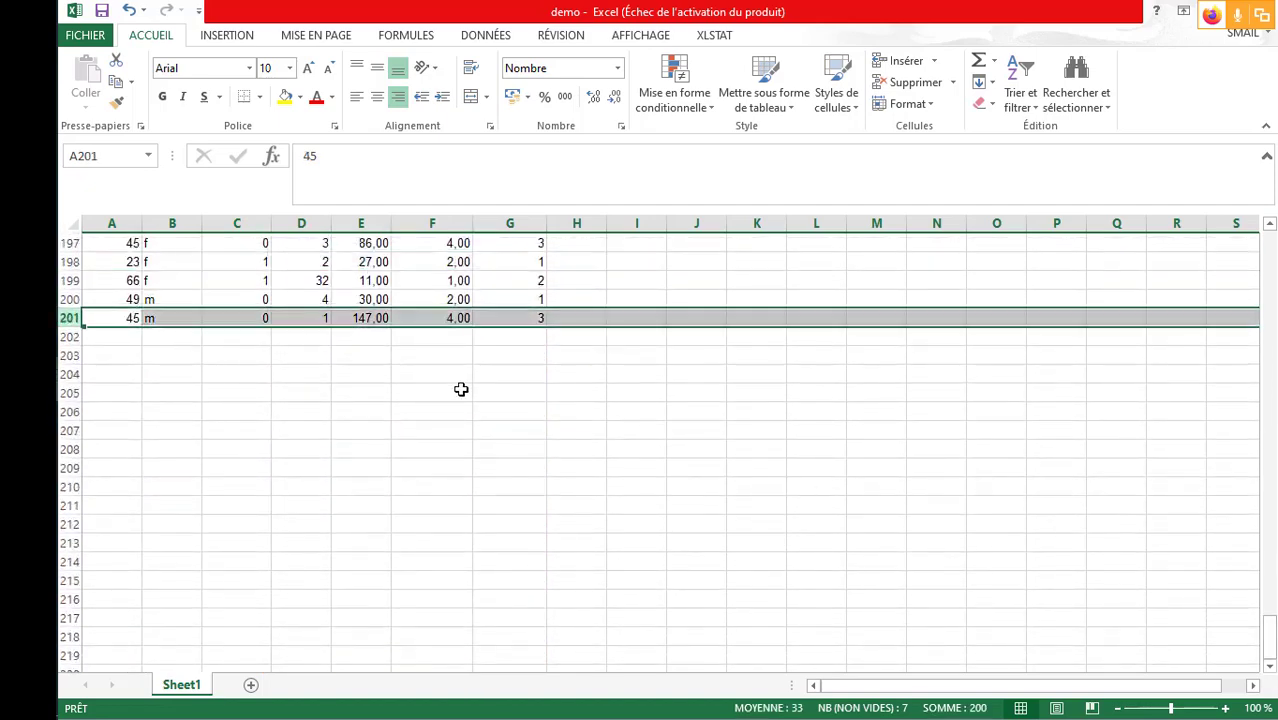
scroll(850, 485, "up", 15)
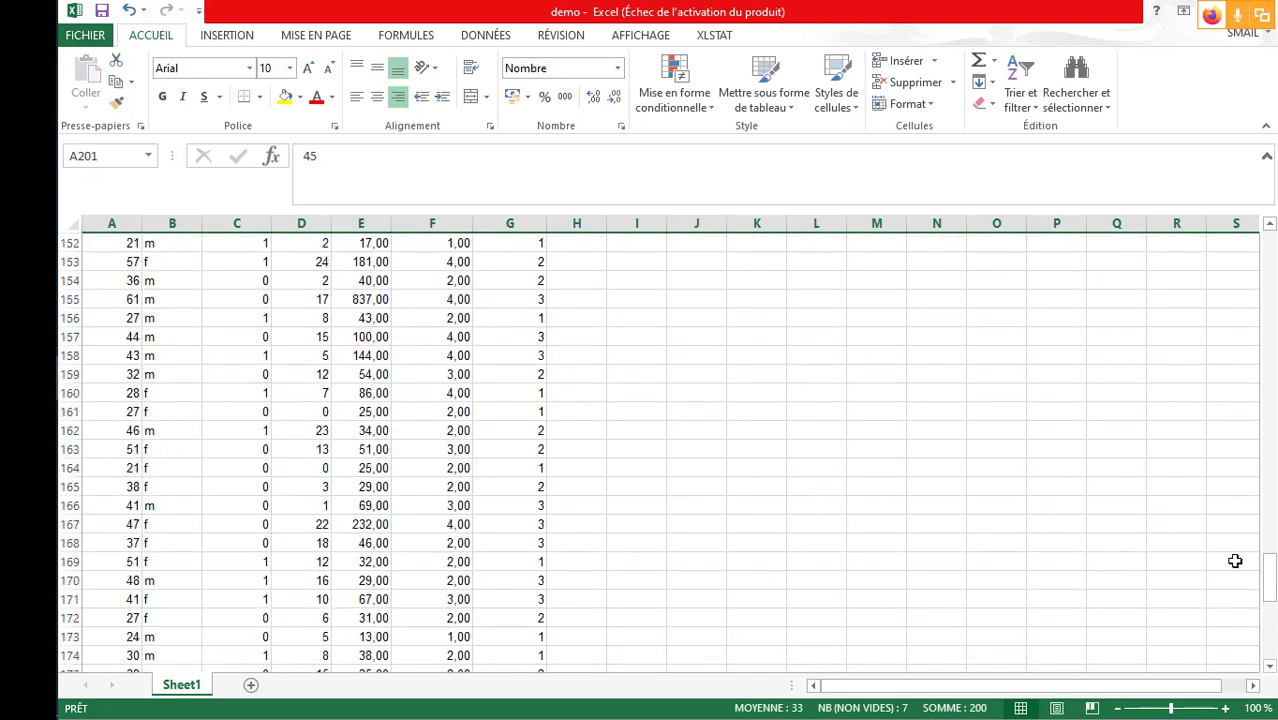
left_click_drag(1270, 582, 1270, 238)
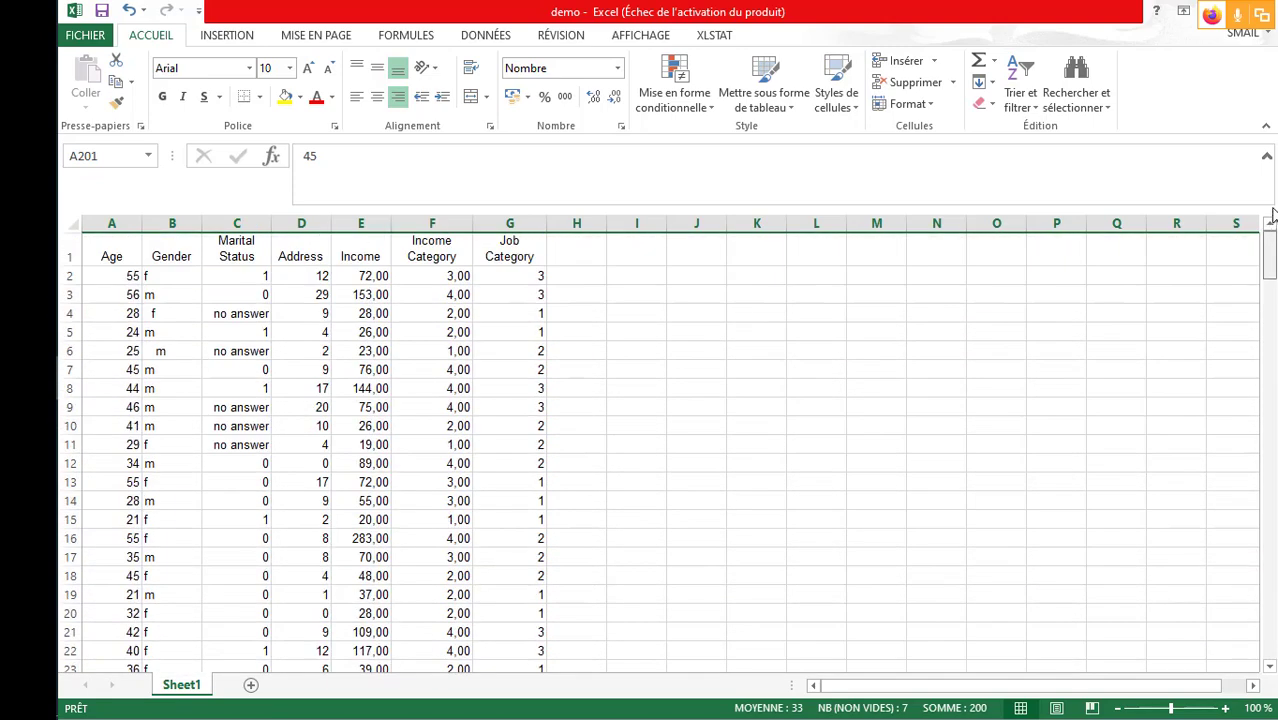
- Go through the variable headings from Age to Job Category and widen the Job Category column so its heading fits on one line
left_click(110, 285)
left_click(108, 251)
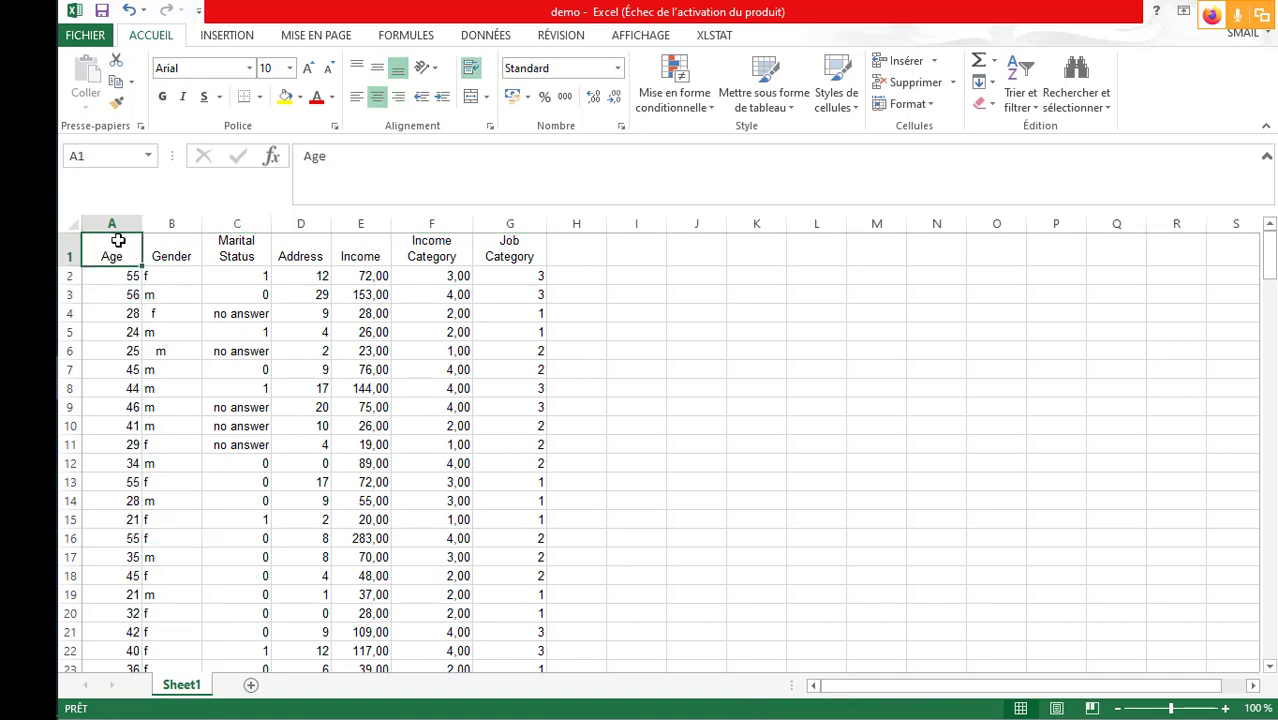
left_click(174, 254)
left_click(246, 247)
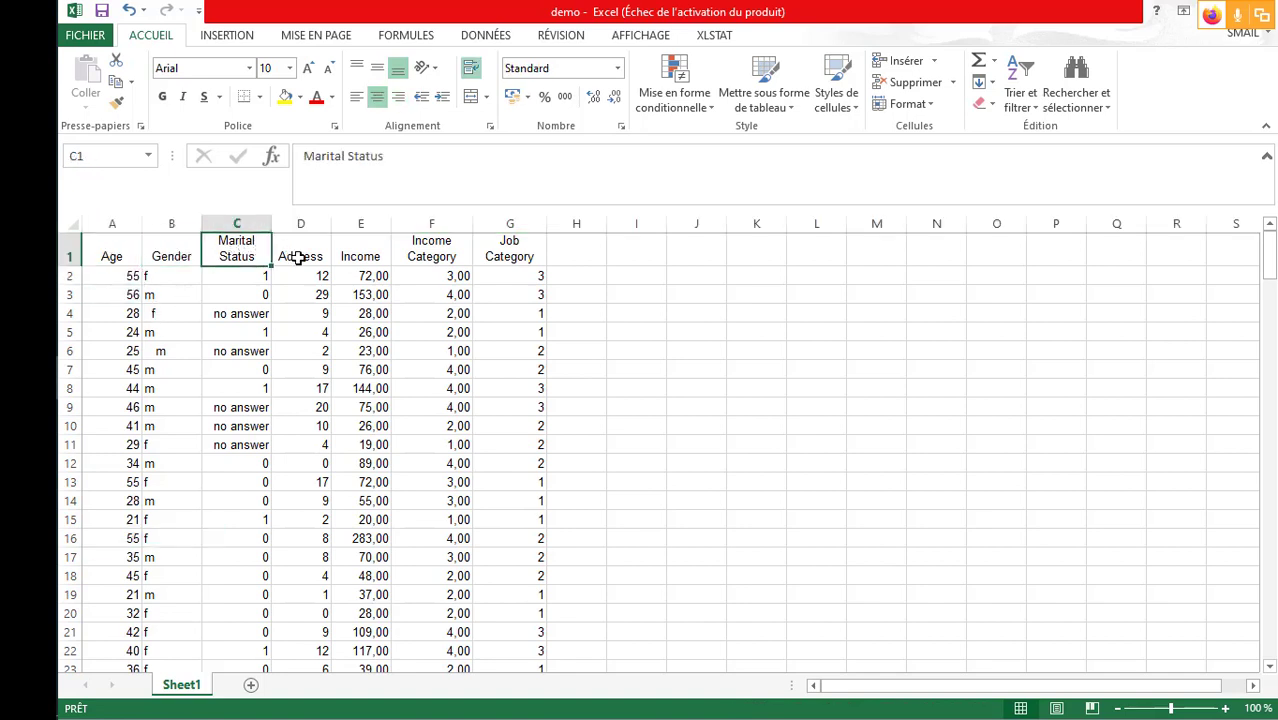
left_click(312, 252)
left_click(376, 254)
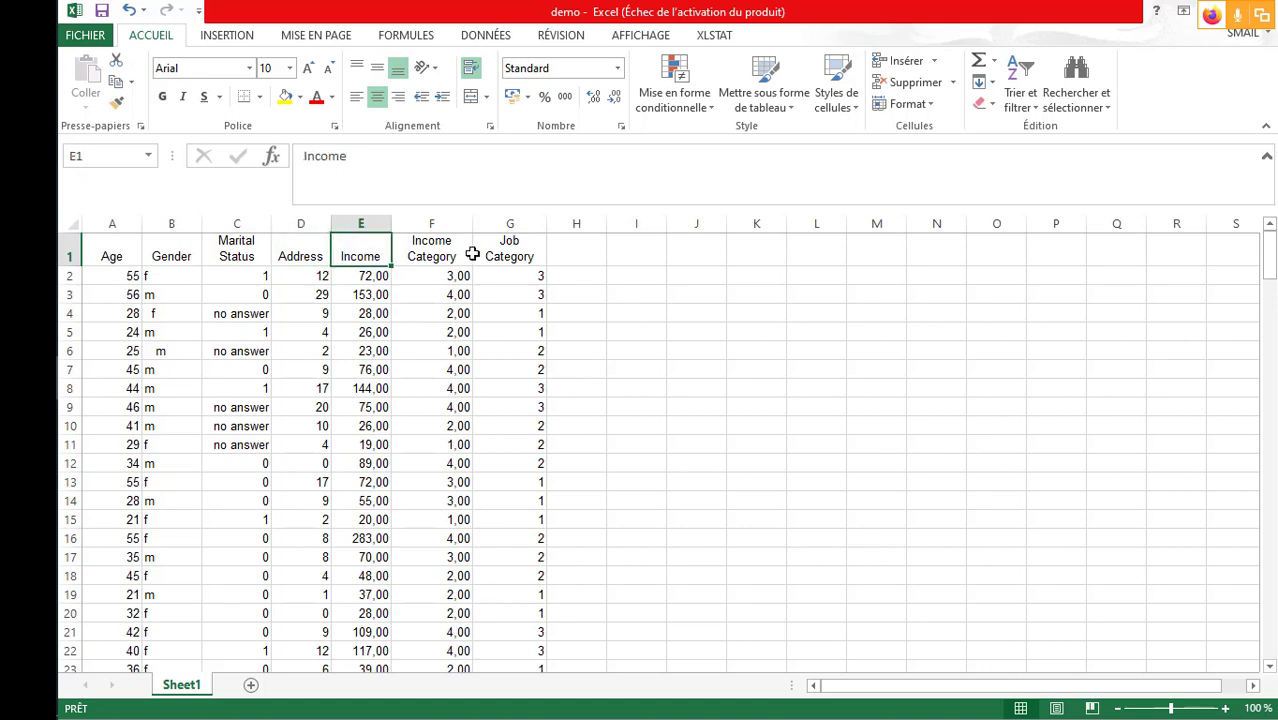
left_click(437, 249)
left_click(500, 248)
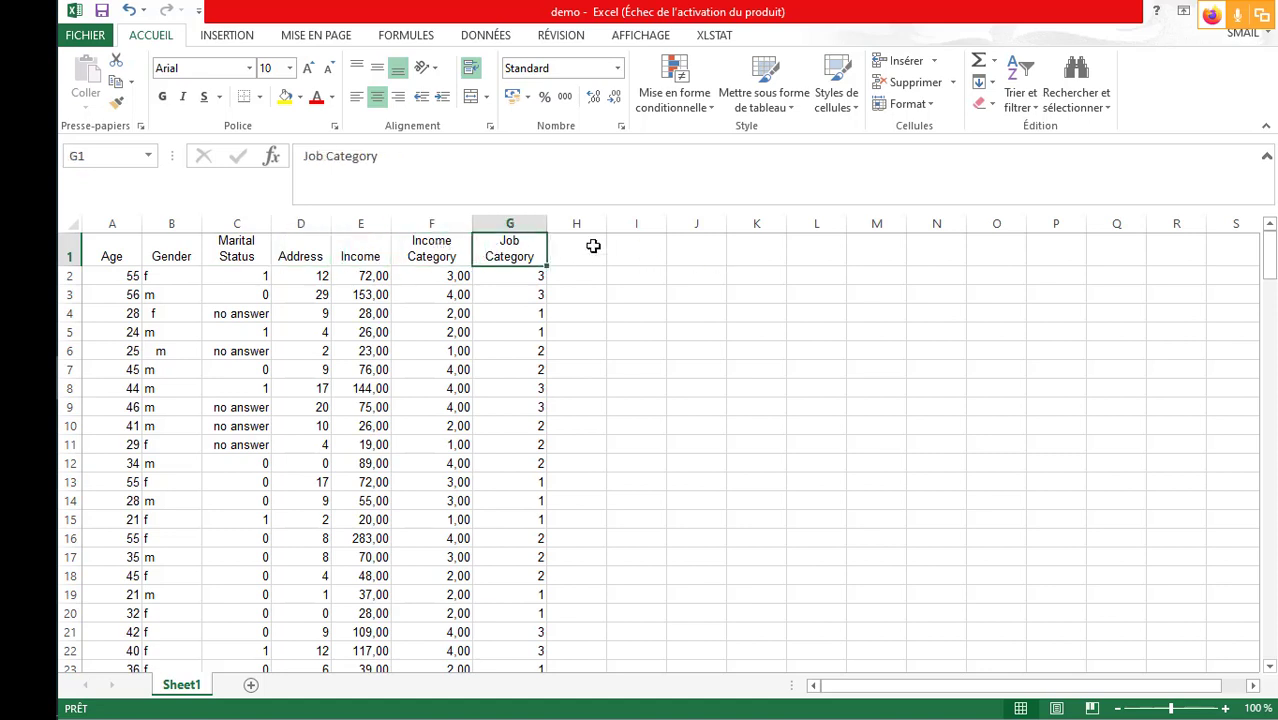
left_click_drag(547, 223, 574, 223)
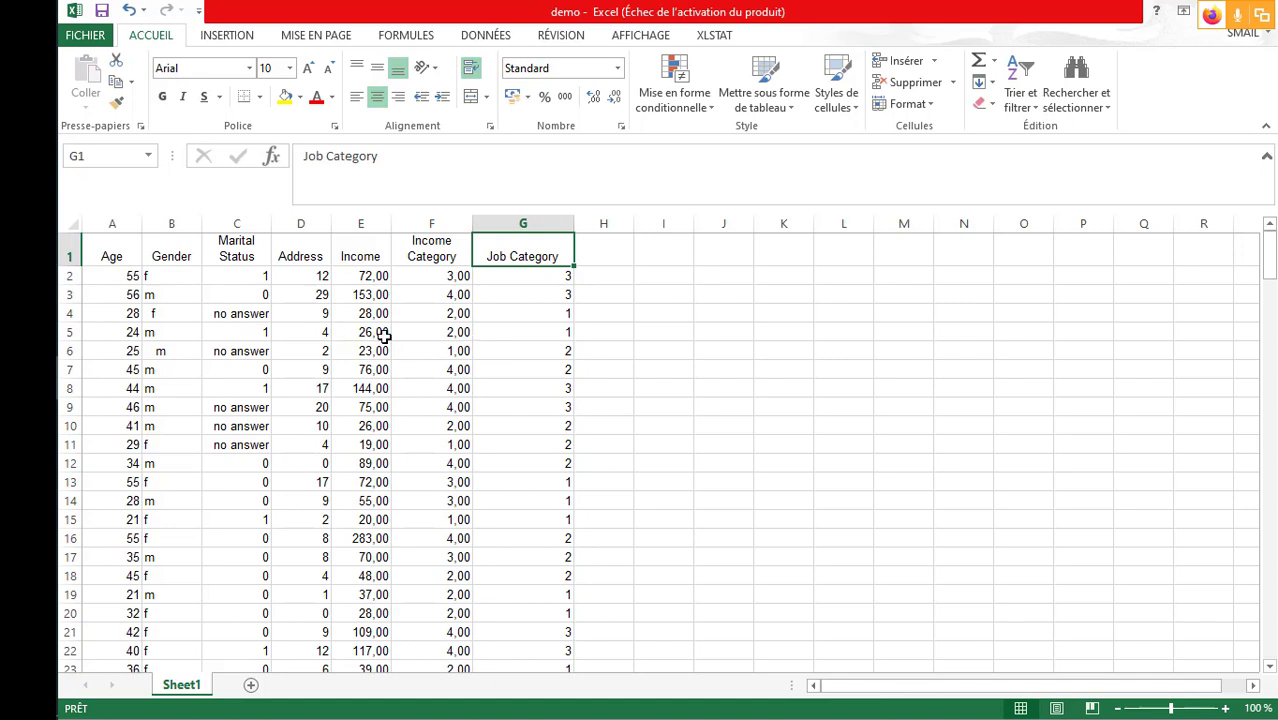
- Switch to the untitled SPSS dataset Sans titre2 and start opening a data file
left_click(30, 335)
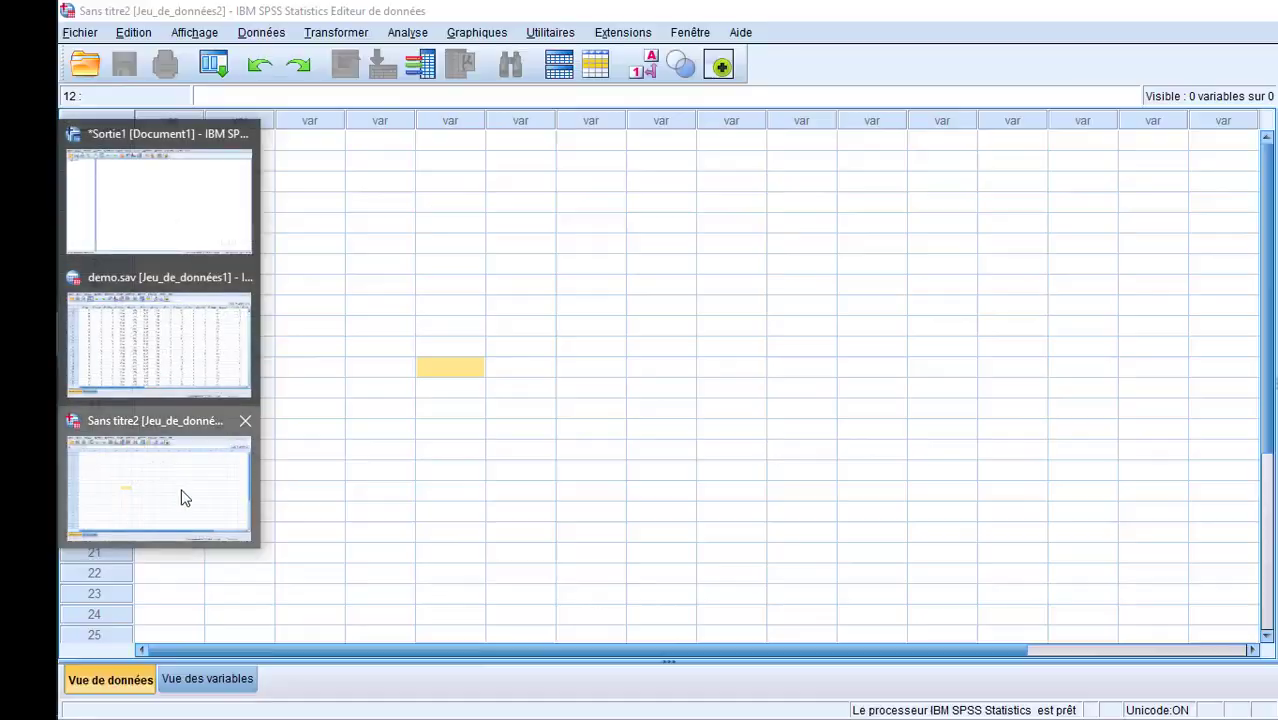
left_click(180, 493)
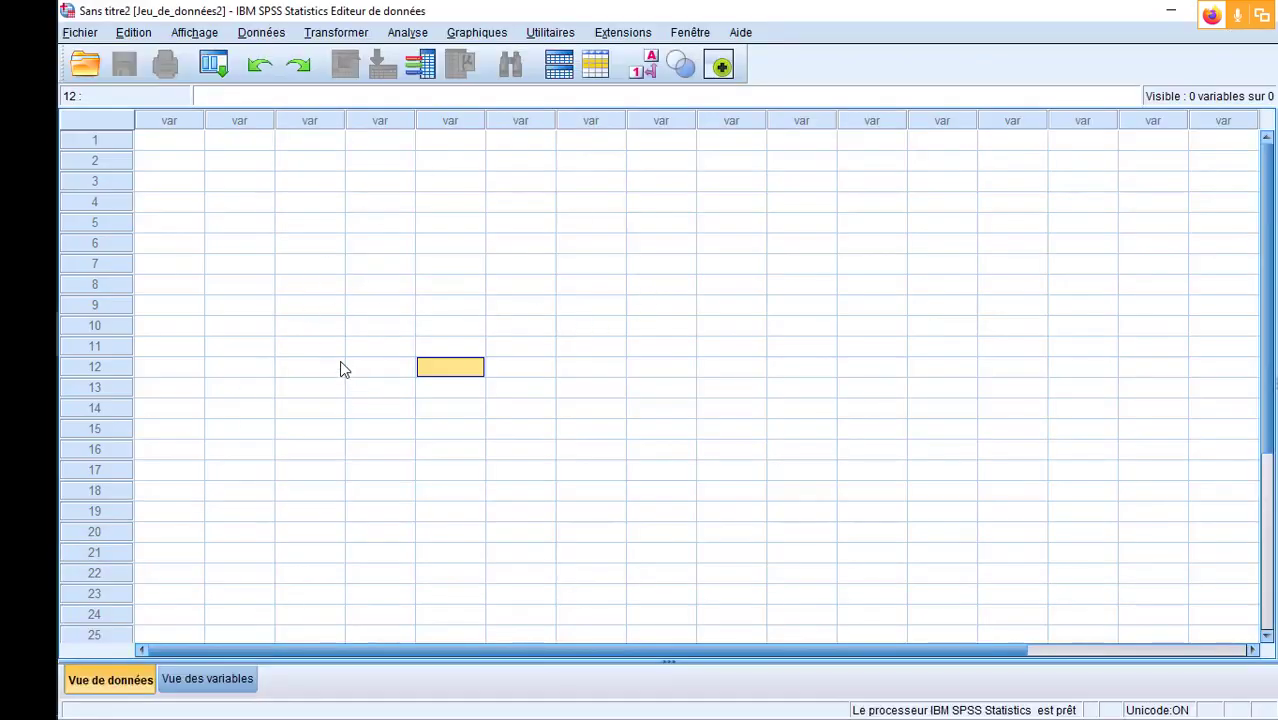
left_click(84, 36)
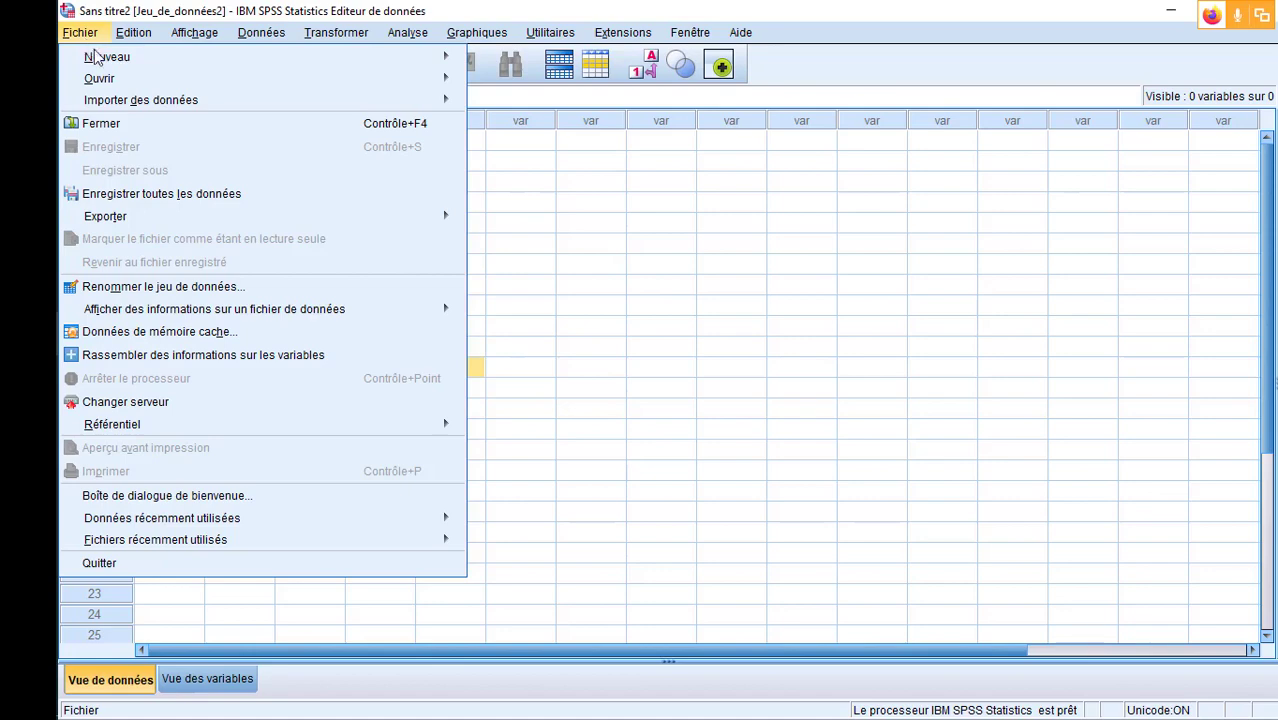
mouse_move(100, 79)
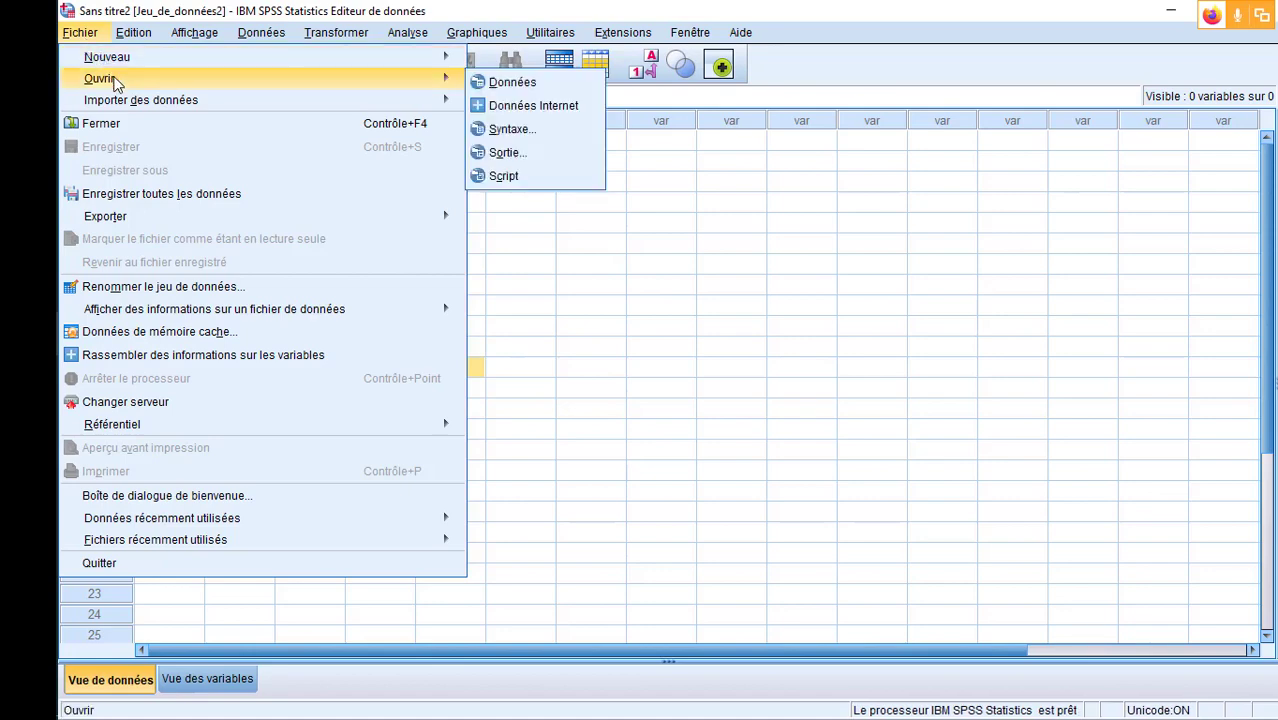
left_click(545, 90)
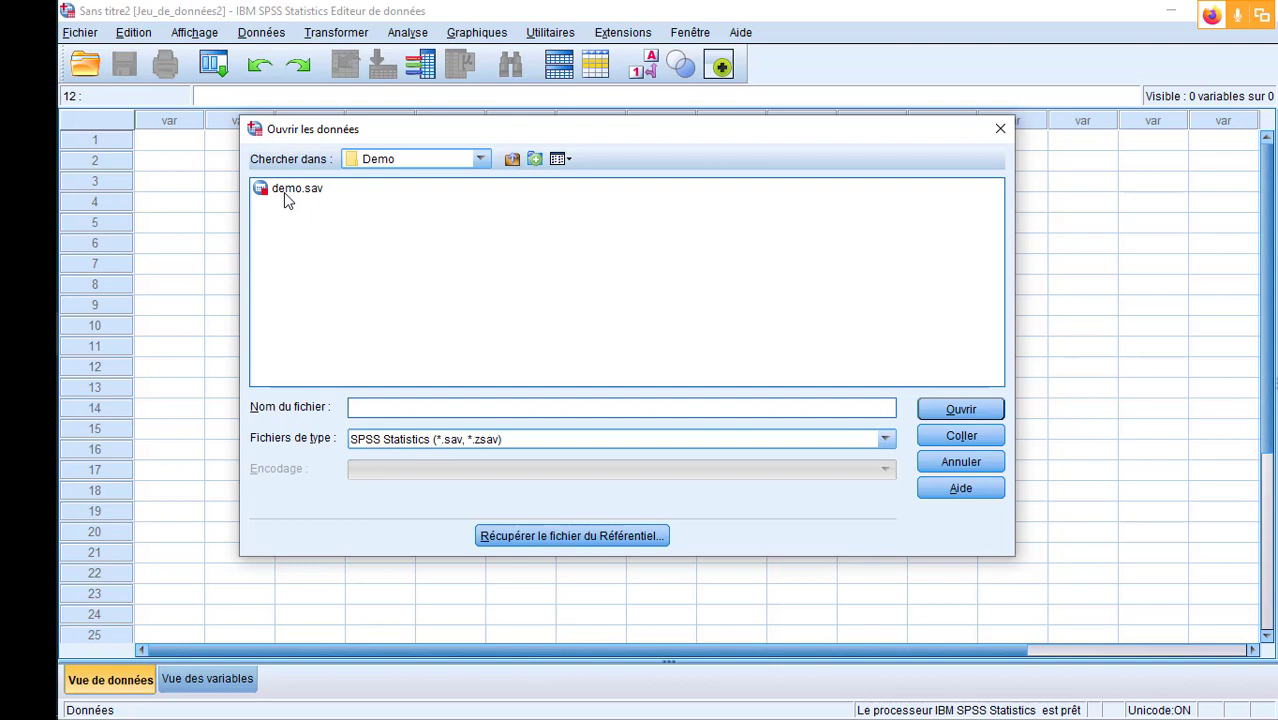
- Set the file type to Excel (*.xls, *.xlsx, *.xlsm) and open demo.xlsx from the Demo folder for import
left_click(515, 446)
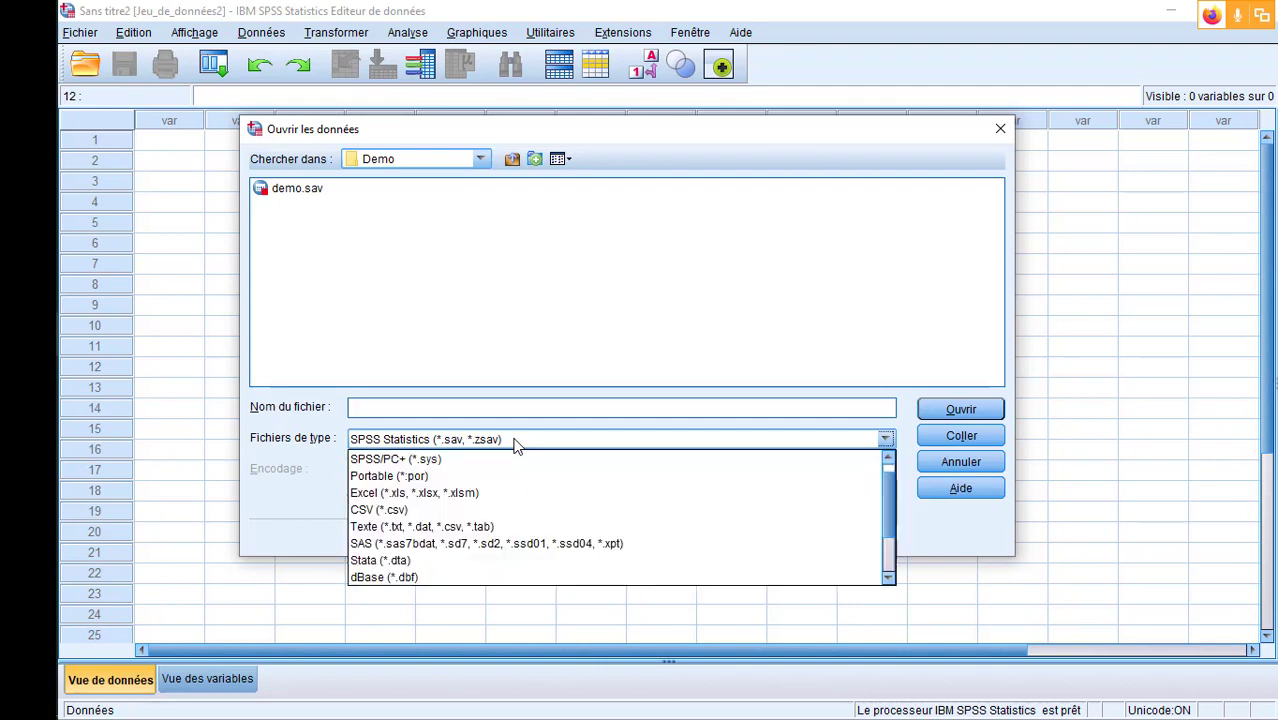
left_click(472, 497)
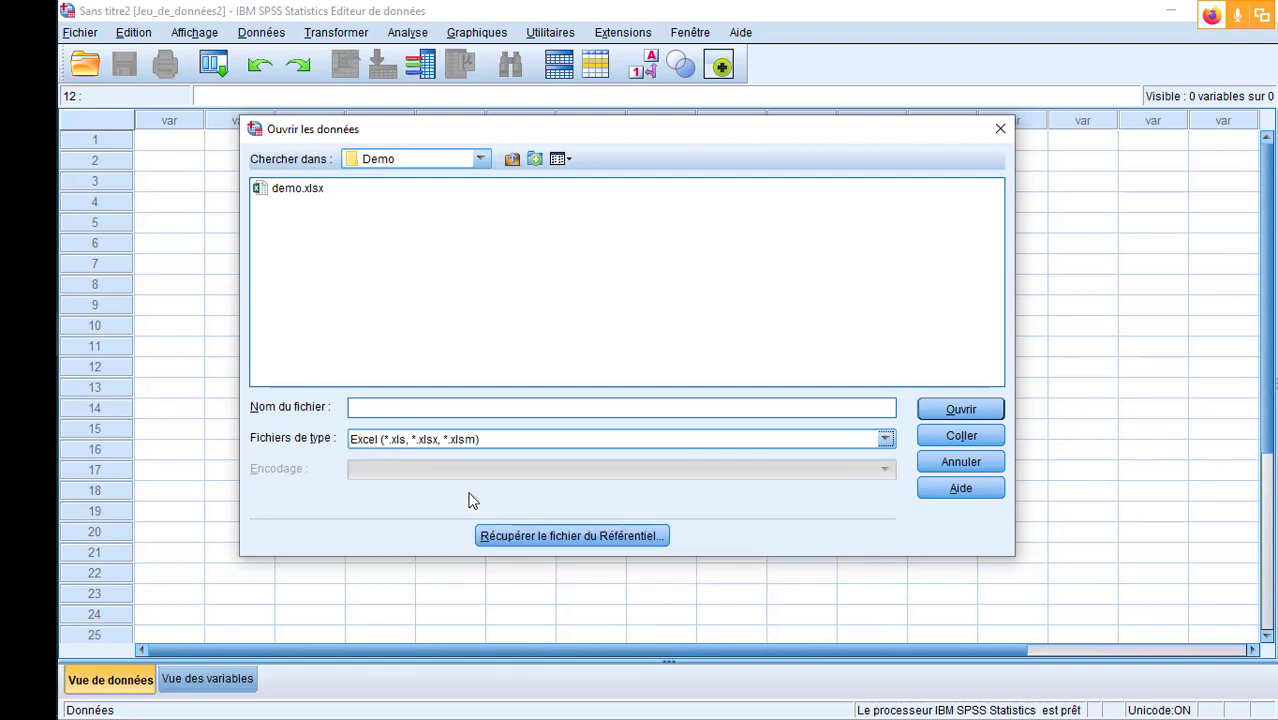
left_click(296, 196)
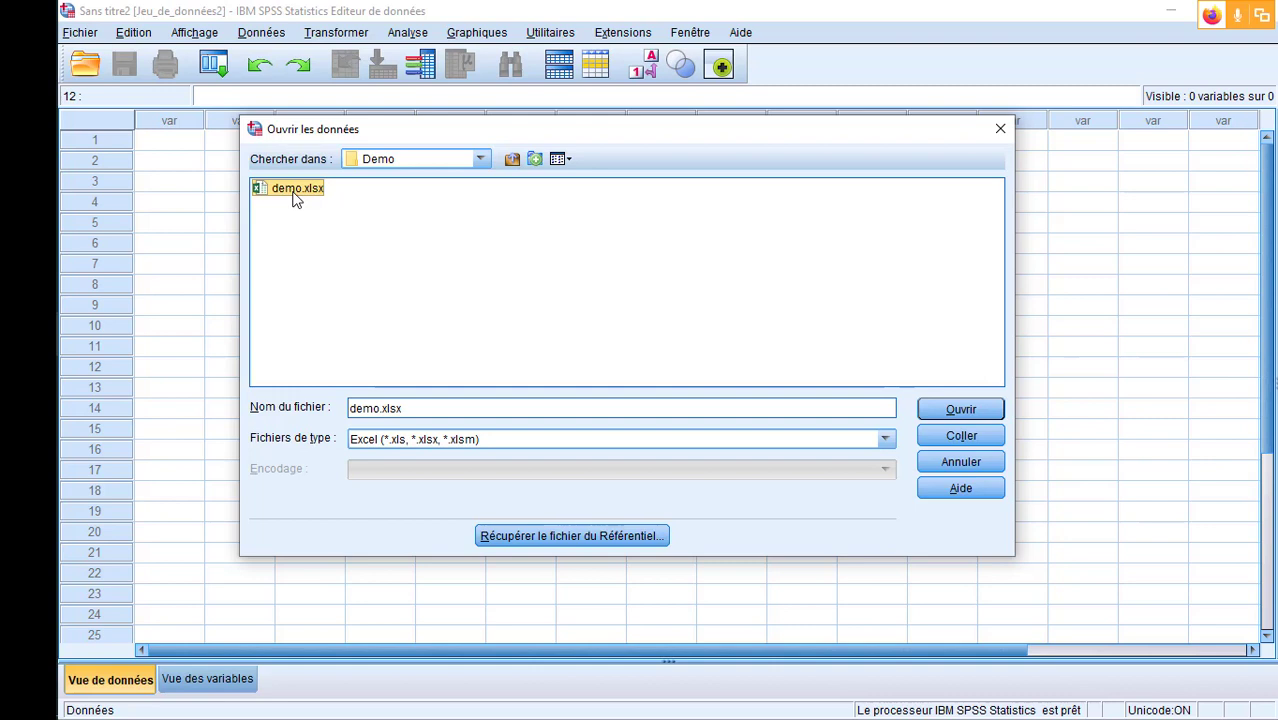
left_click(961, 409)
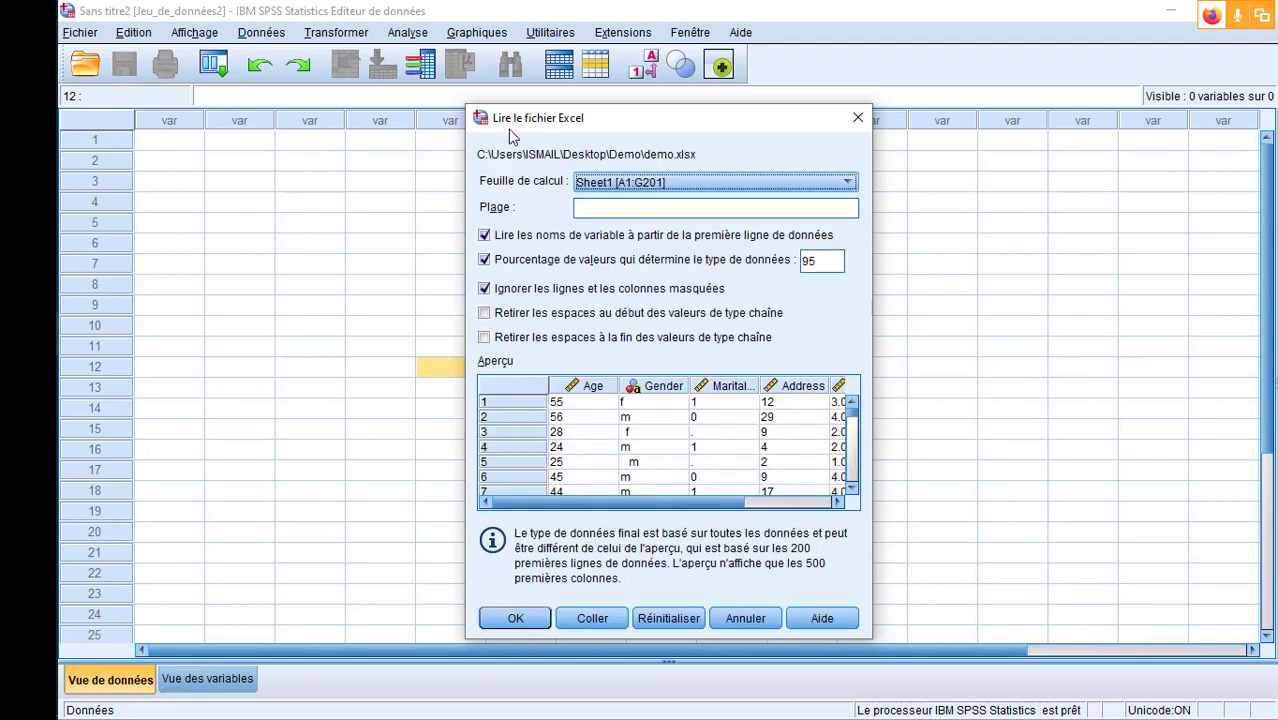
- Check the available worksheets in the import options, consult the demo workbook in Excel, and return to the import options in SPSS
left_click(703, 182)
left_click(711, 186)
left_click(30, 377)
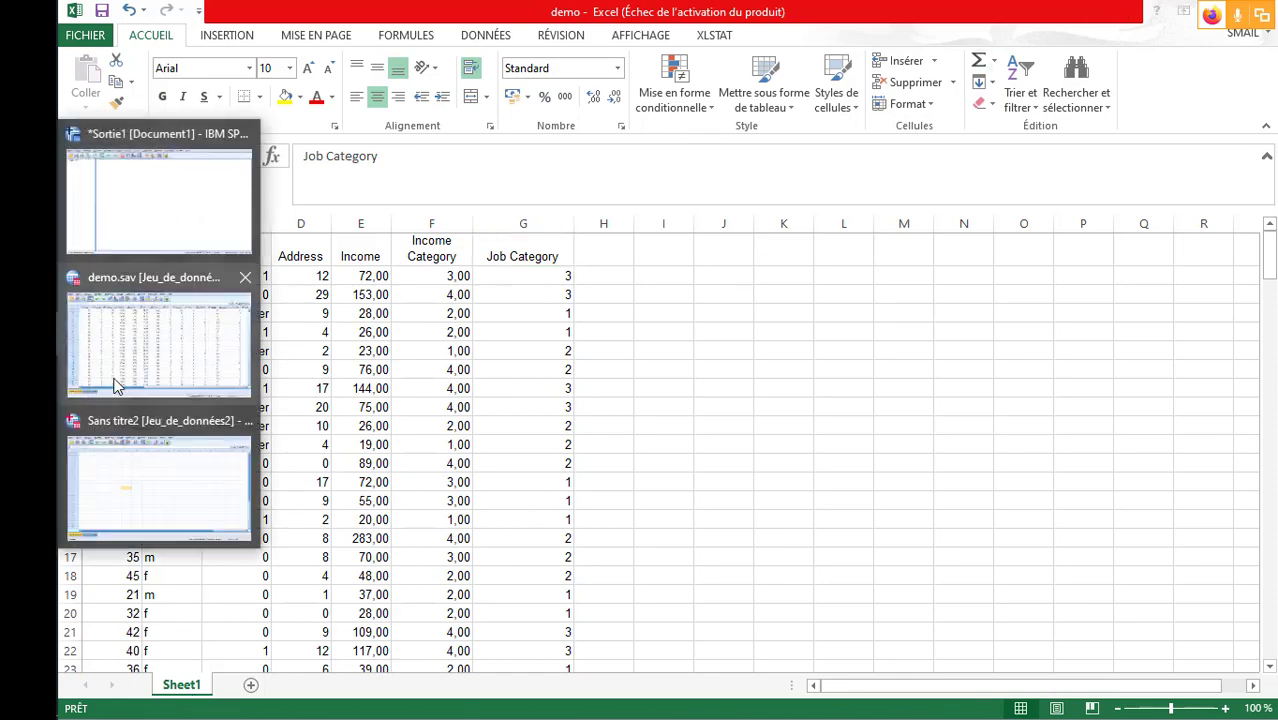
left_click(160, 475)
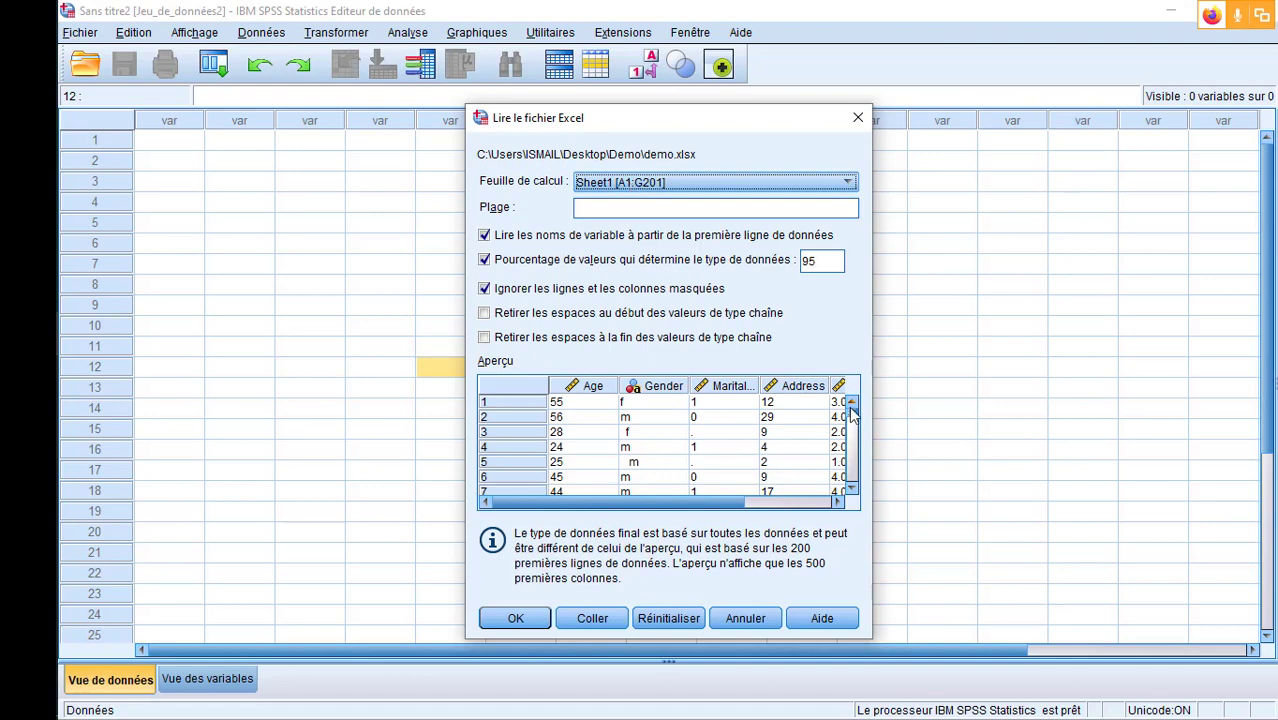
- Review the data preview and import Sheet1 [A1:G201], reading the variable names from the first row of data
scroll(851, 421, "down", 1)
mouse_move(851, 421)
left_mouse_down()
mouse_move(853, 490)
mouse_move(851, 400)
left_mouse_up()
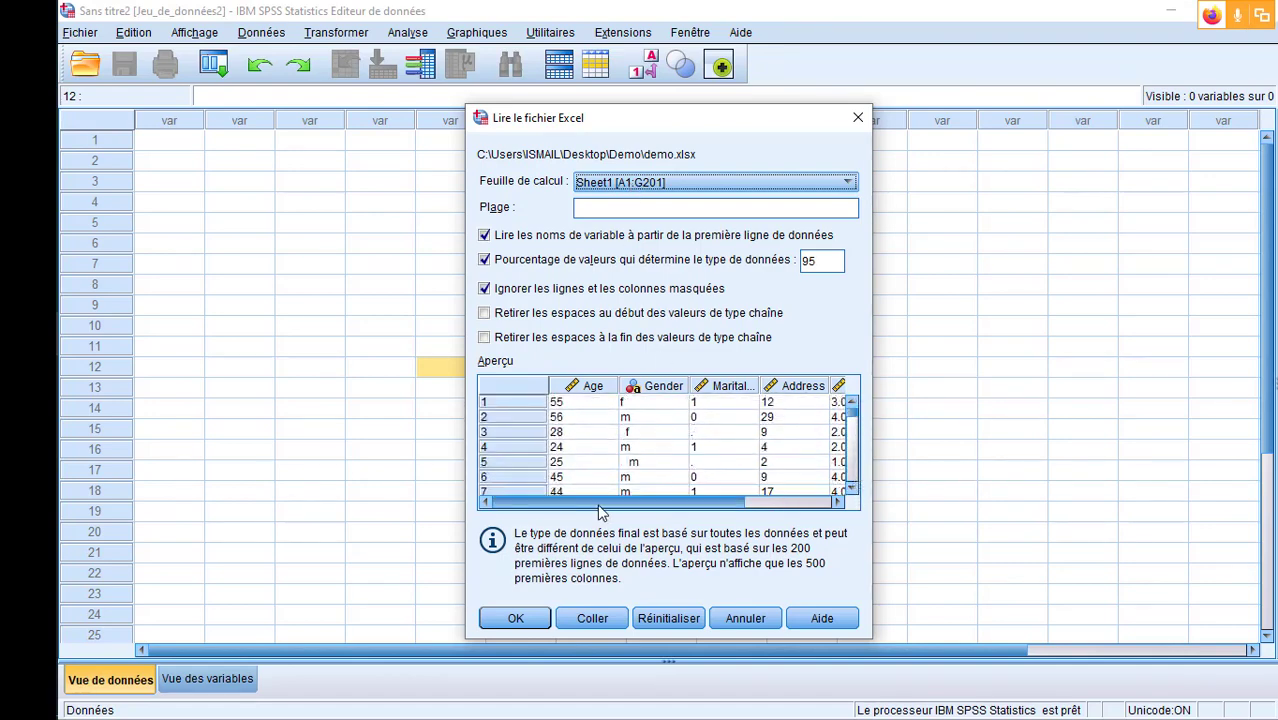
mouse_move(600, 503)
left_mouse_down()
mouse_move(718, 512)
mouse_move(575, 507)
left_mouse_up()
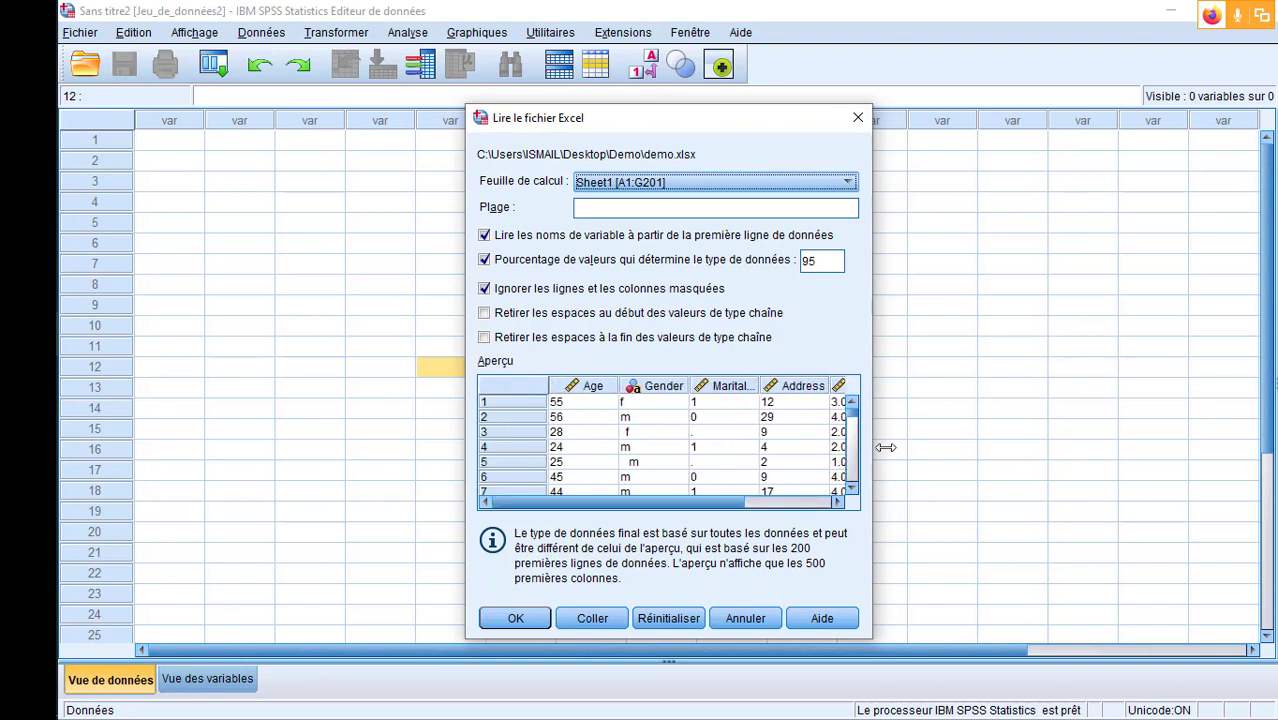
mouse_move(852, 421)
left_mouse_down()
mouse_move(853, 492)
mouse_move(862, 408)
left_mouse_up()
left_click_drag(640, 504, 613, 503)
mouse_move(853, 411)
left_mouse_down()
mouse_move(838, 496)
mouse_move(844, 403)
left_mouse_up()
left_click(516, 619)
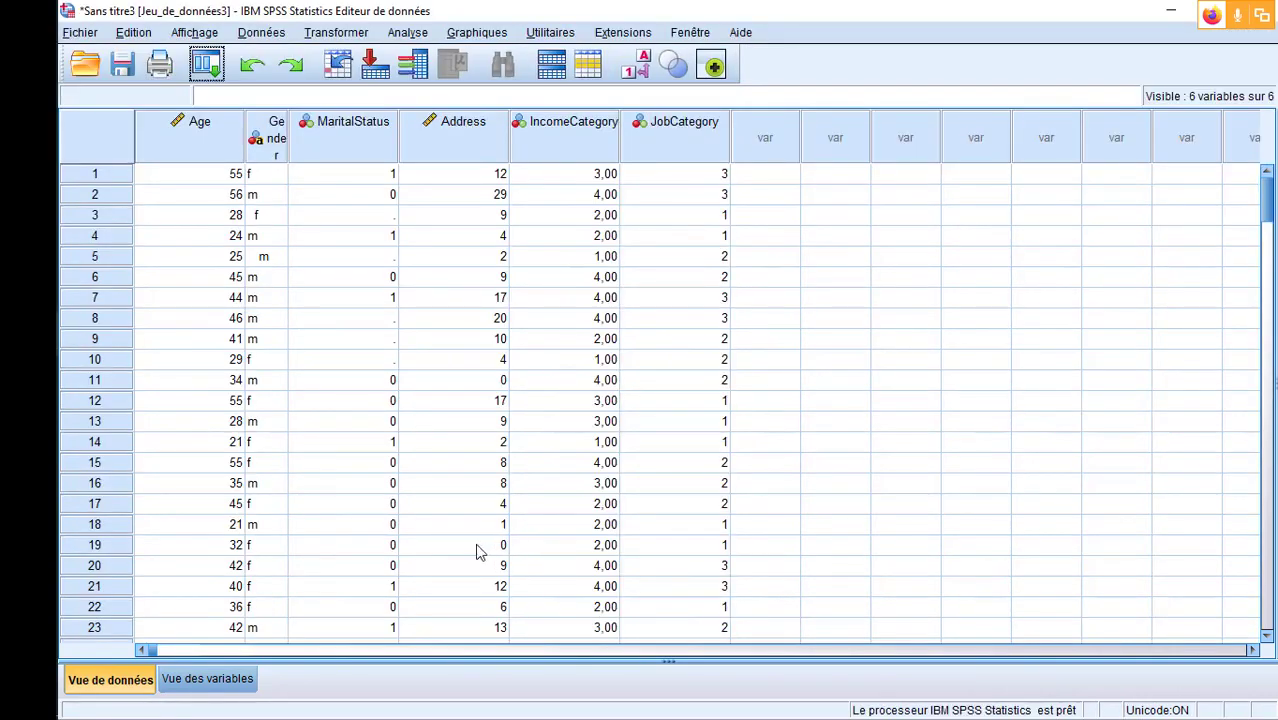
- Check the imported variables' definitions and widen the Gender column in the data view so its heading fits on one line
left_click(196, 681)
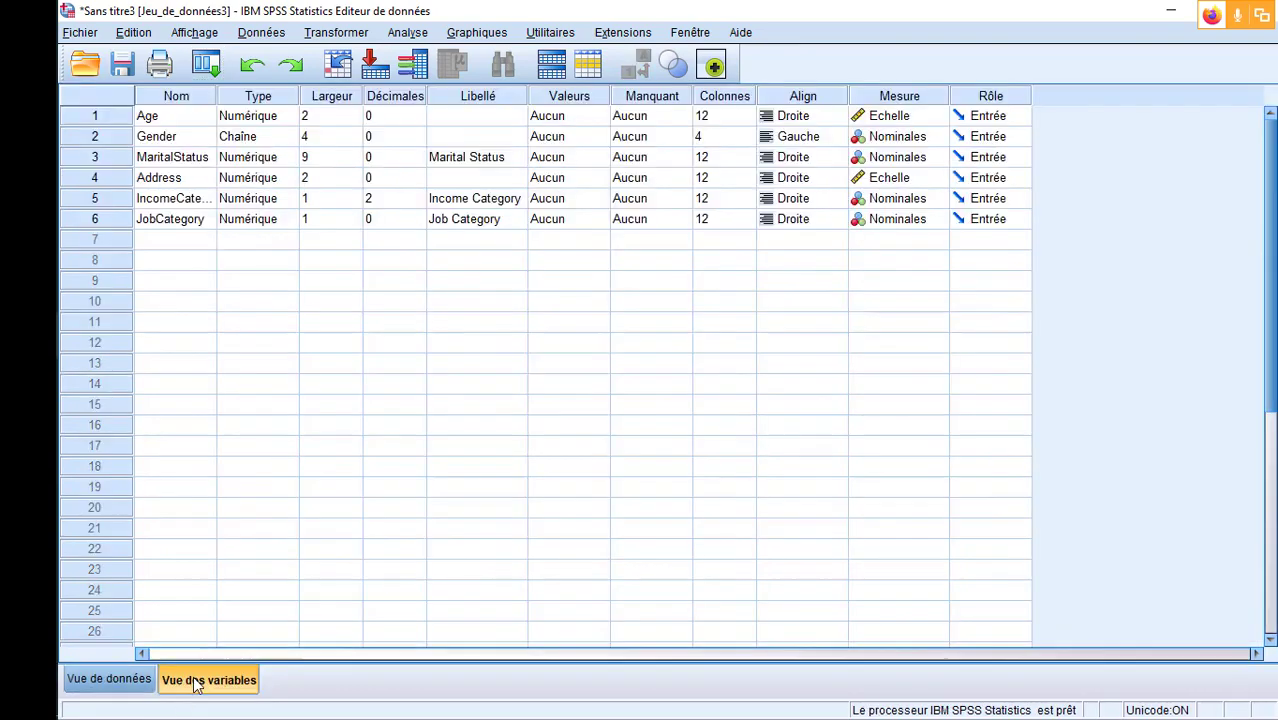
left_click(105, 682)
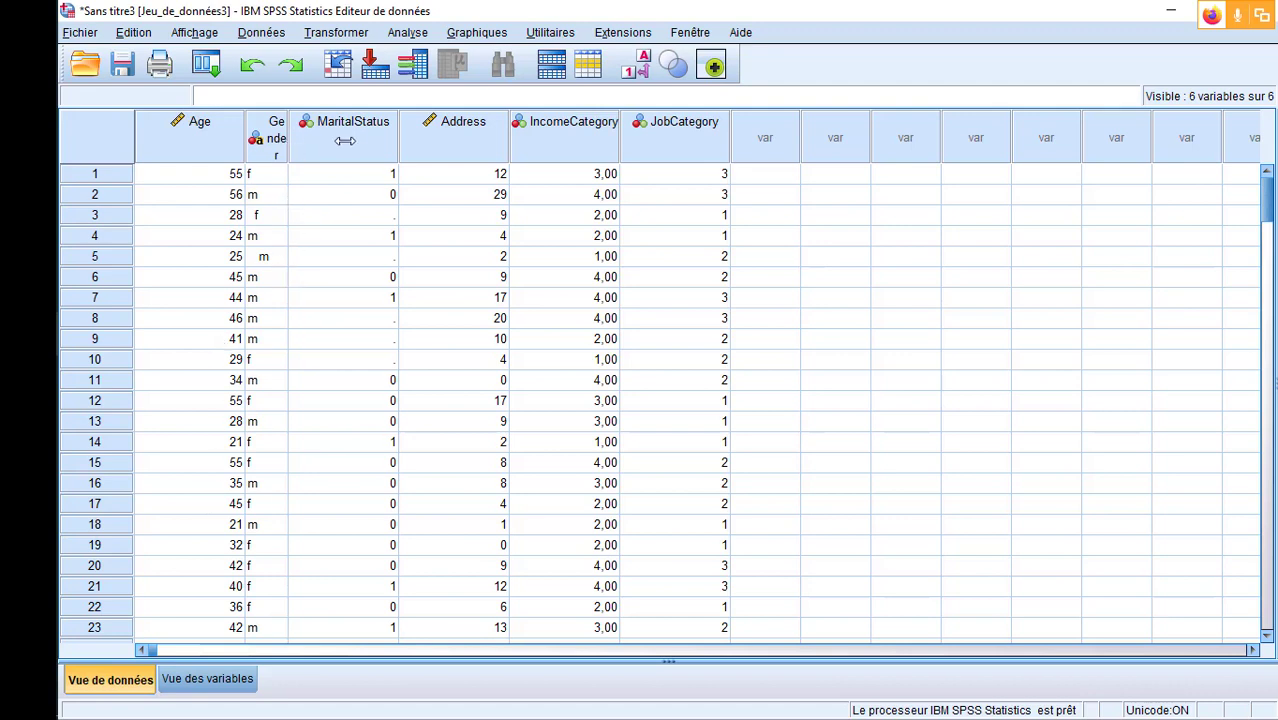
left_click_drag(345, 140, 373, 145)
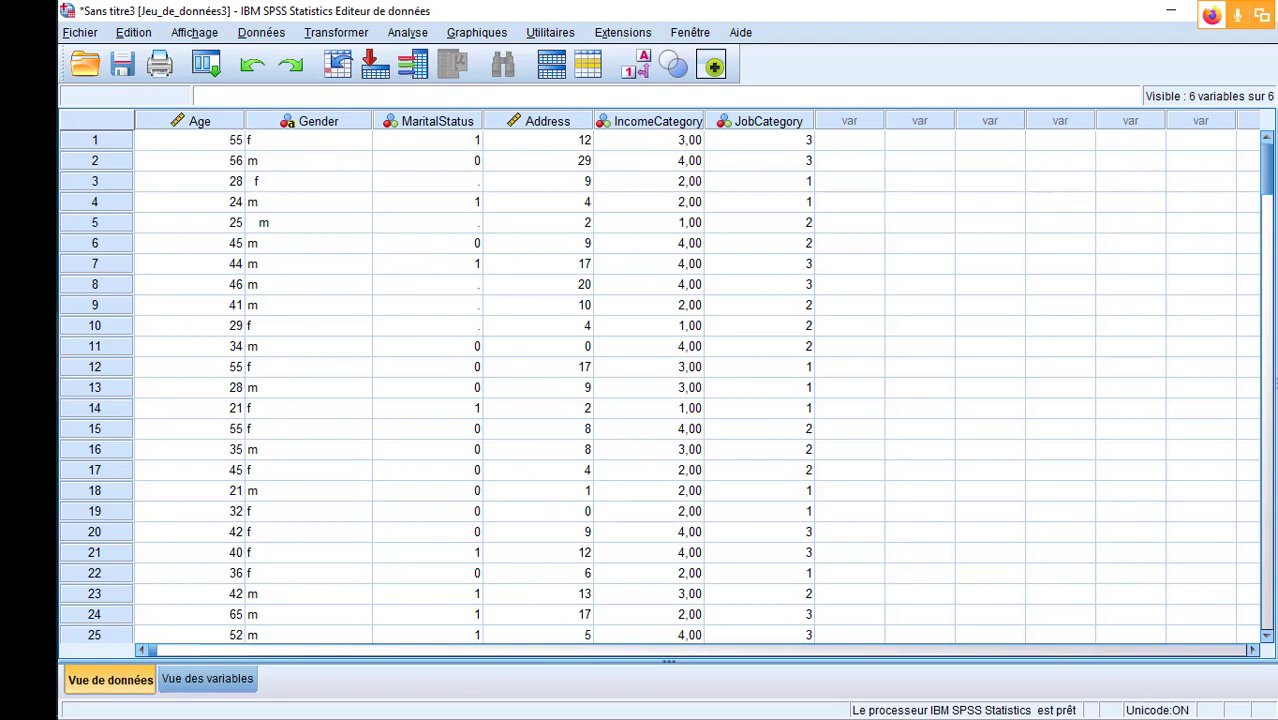
- Compare the imported dataset's columns and records with Sheet1 of the demo workbook in Excel, and return to SPSS
left_click(199, 331)
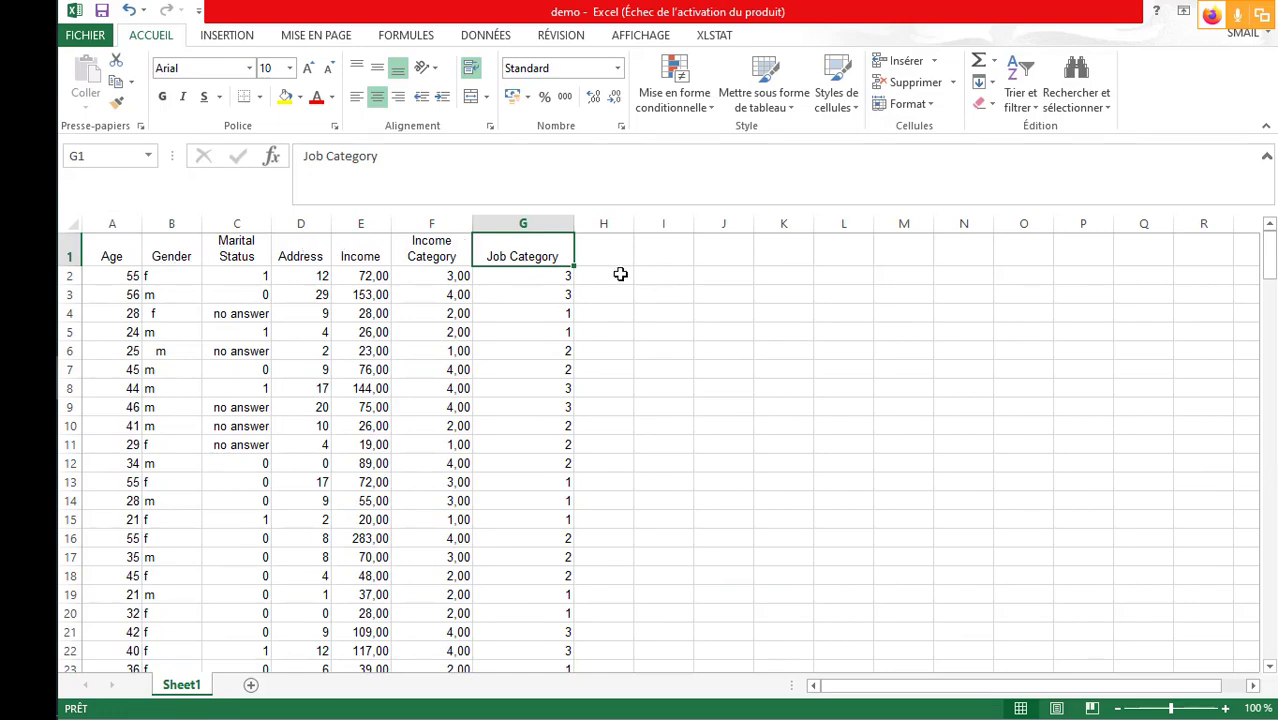
key("alt+Tab")
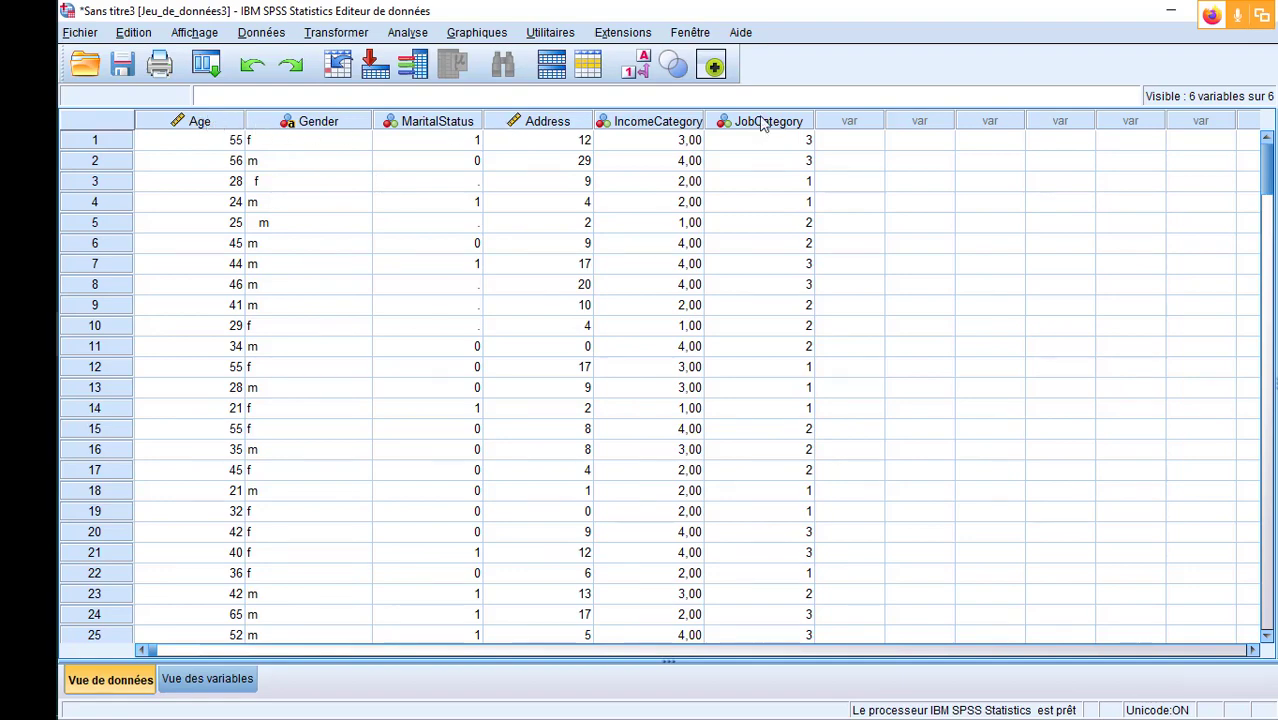
key("alt+Tab")
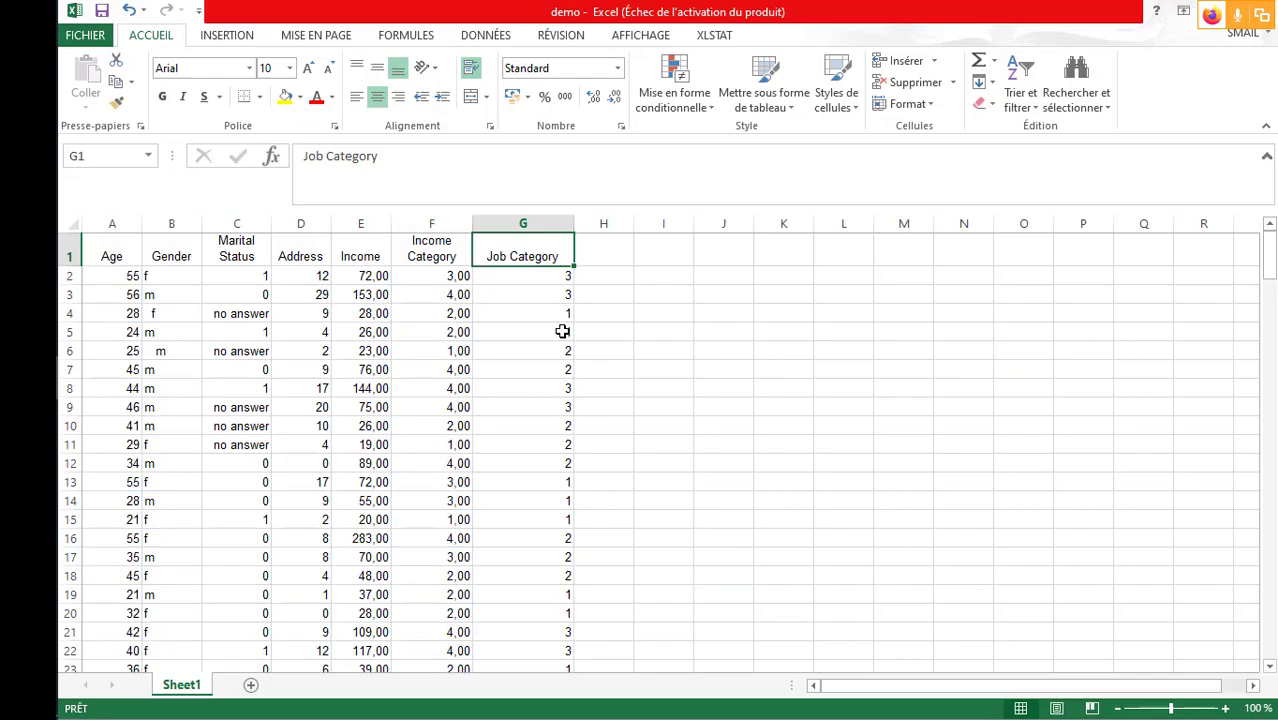
left_click(128, 277)
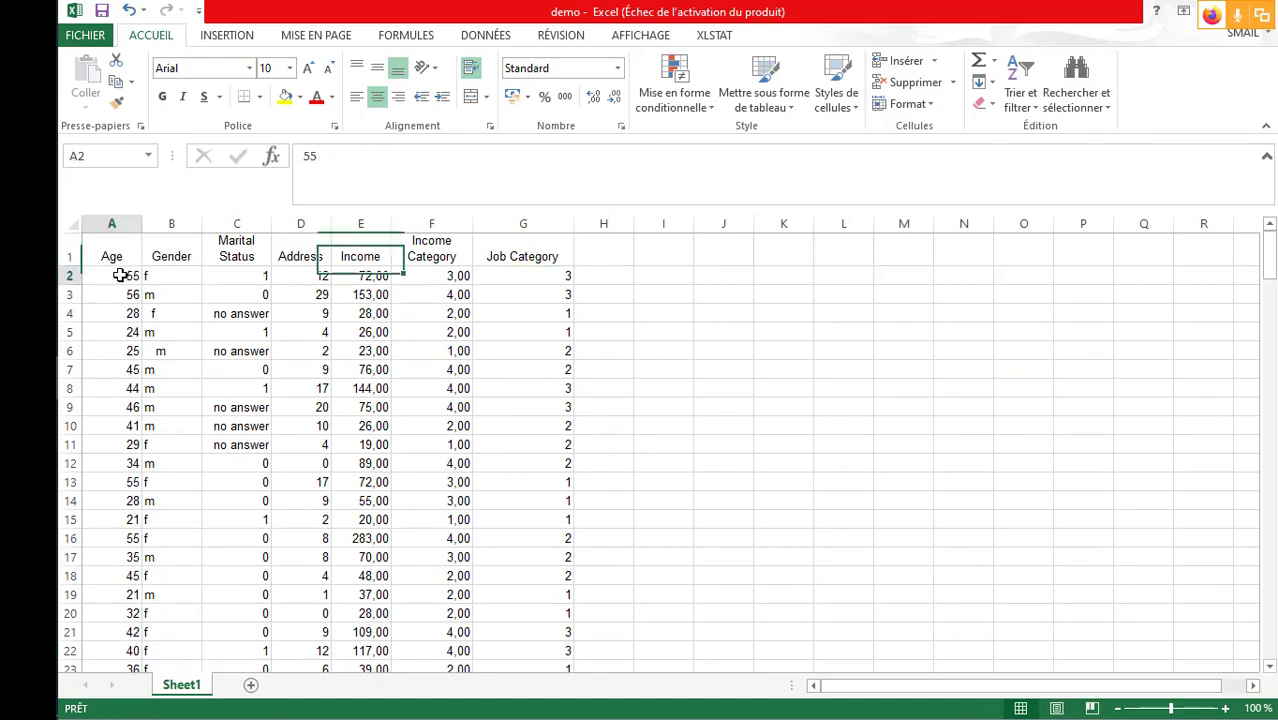
scroll(108, 312, "down", 20)
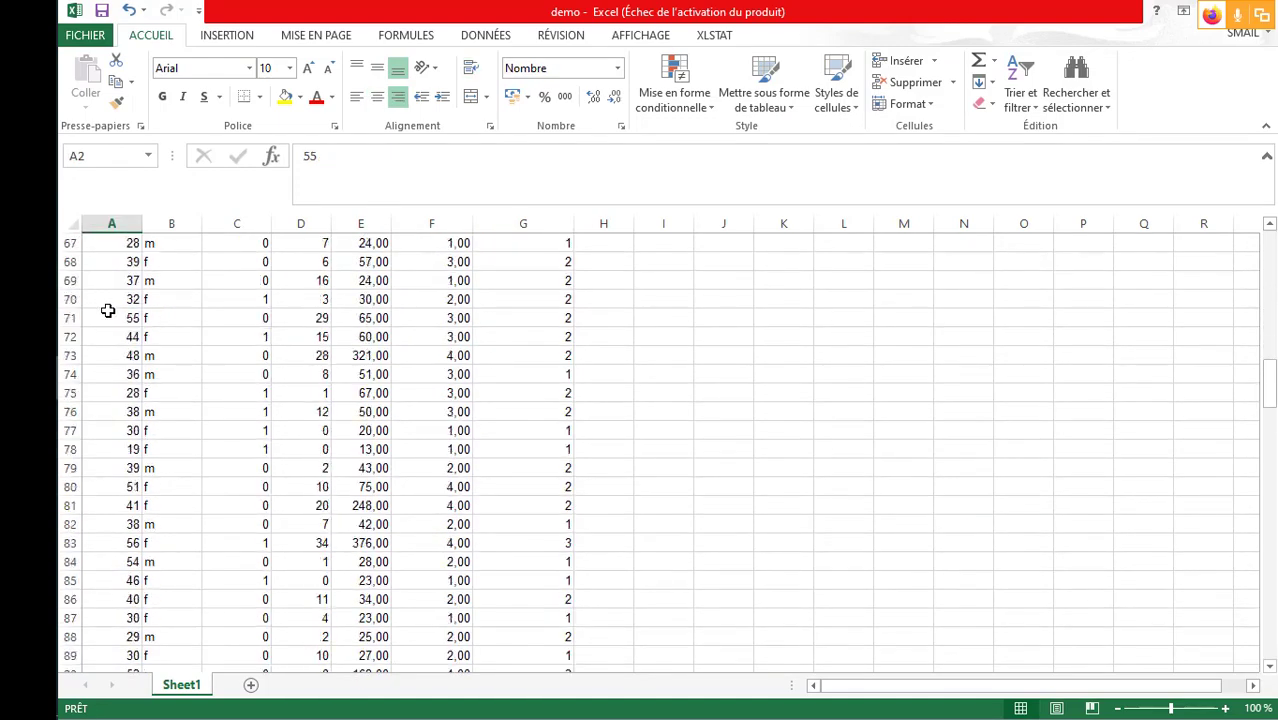
scroll(108, 312, "up", 20)
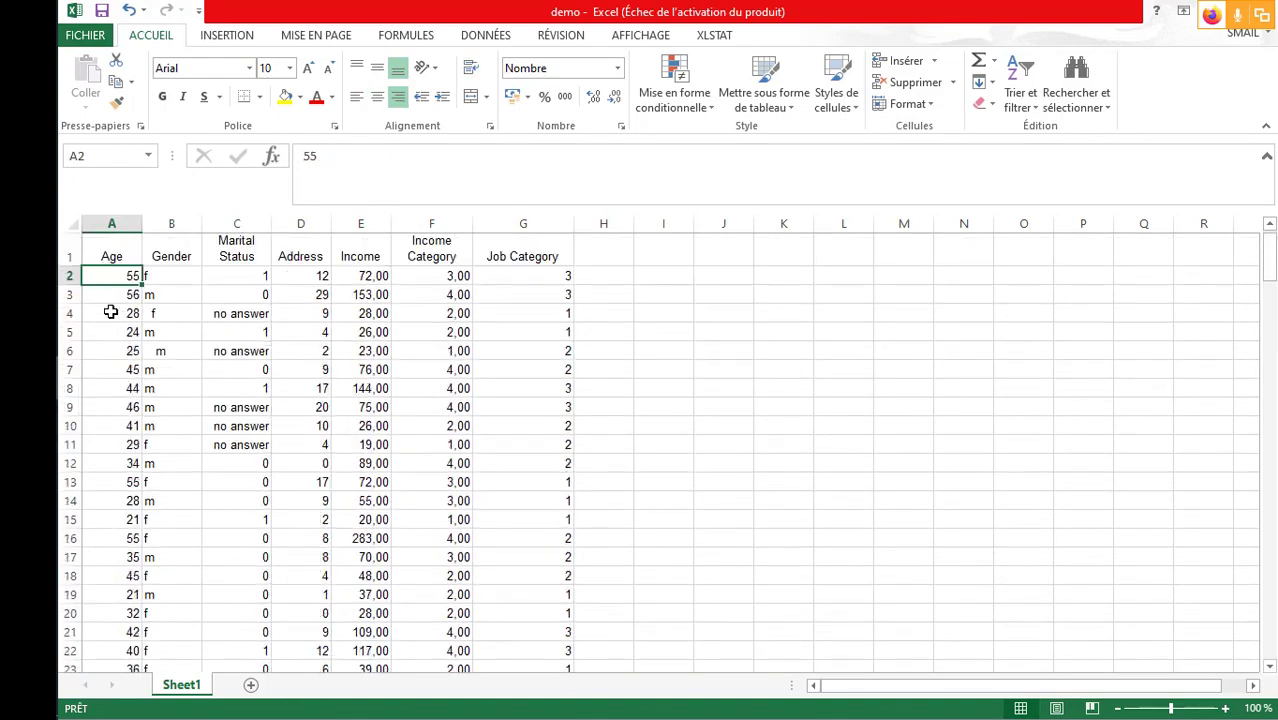
key("alt+Tab")
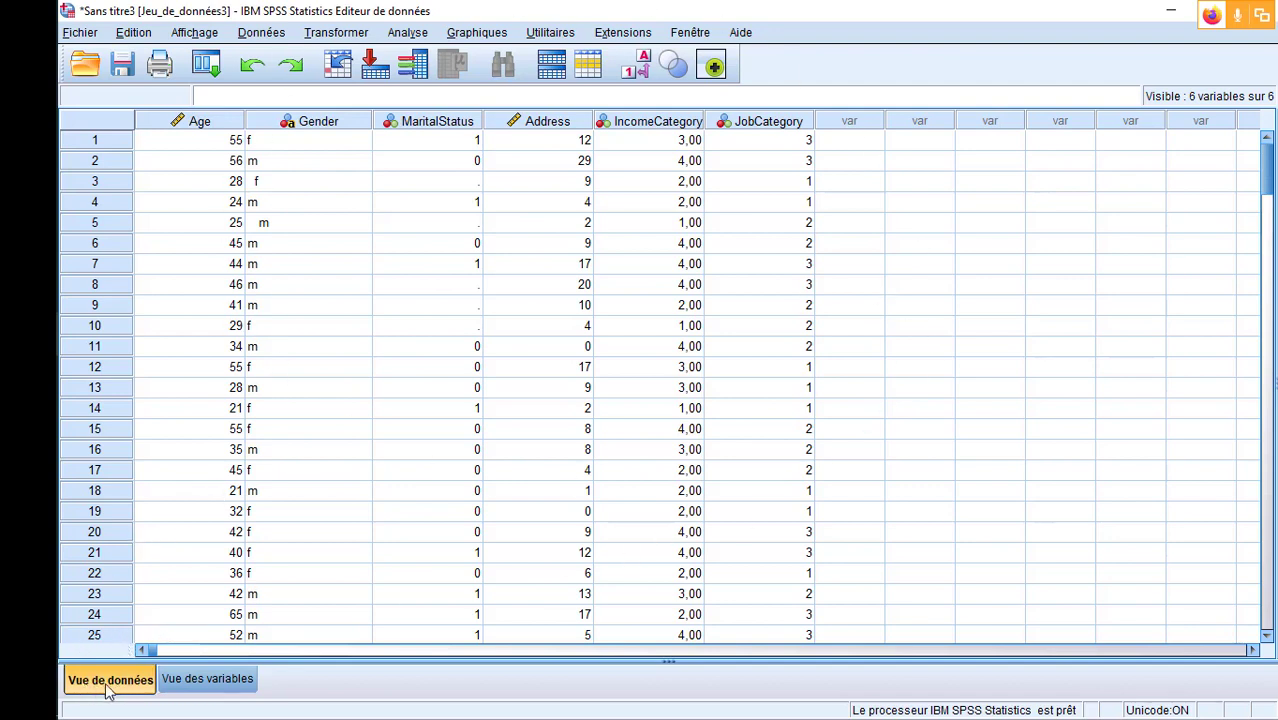
- Examine the variable definitions and go through the imported records down past the last filled case and back to case 1
left_click(209, 682)
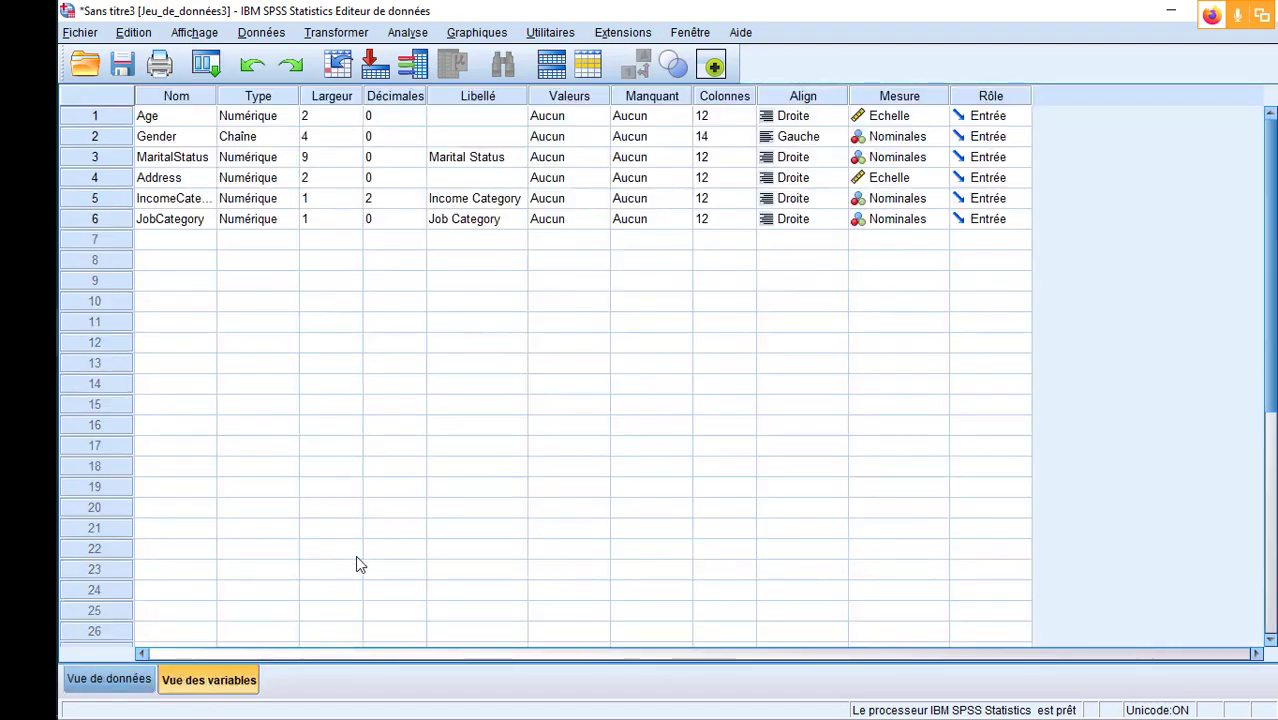
left_click(140, 676)
scroll(882, 336, "down", 19)
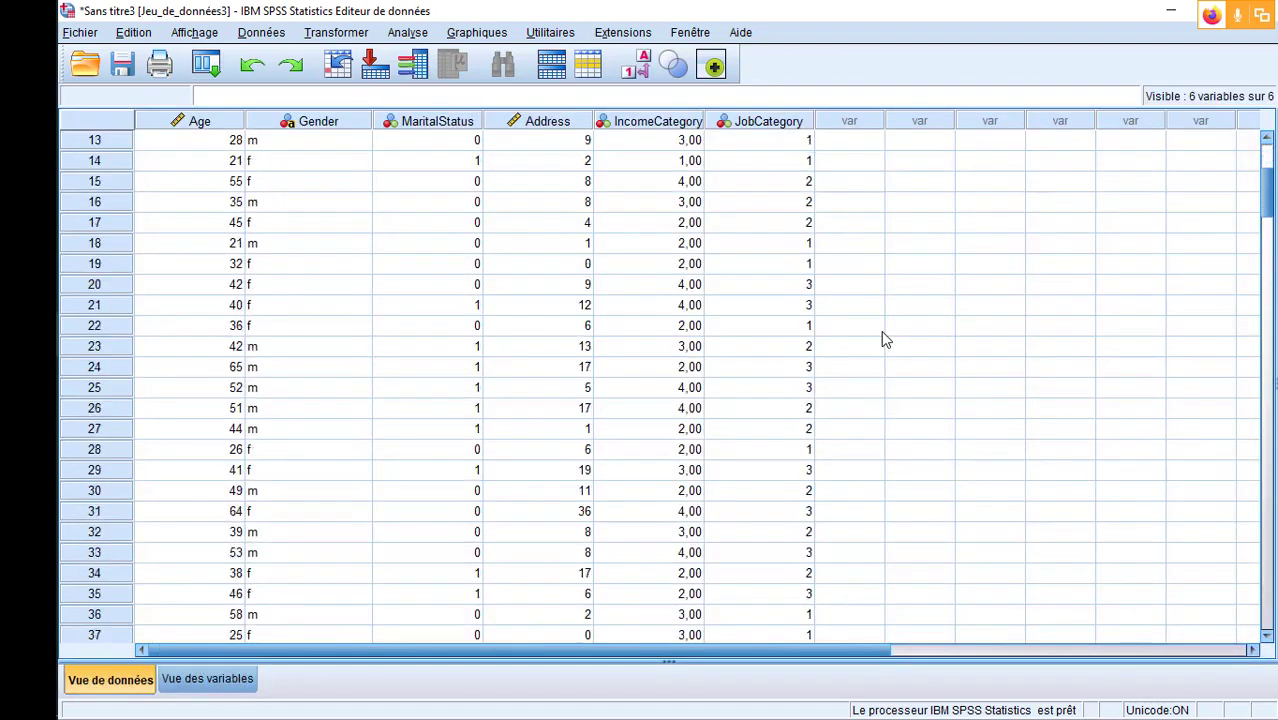
scroll(882, 336, "down", 20)
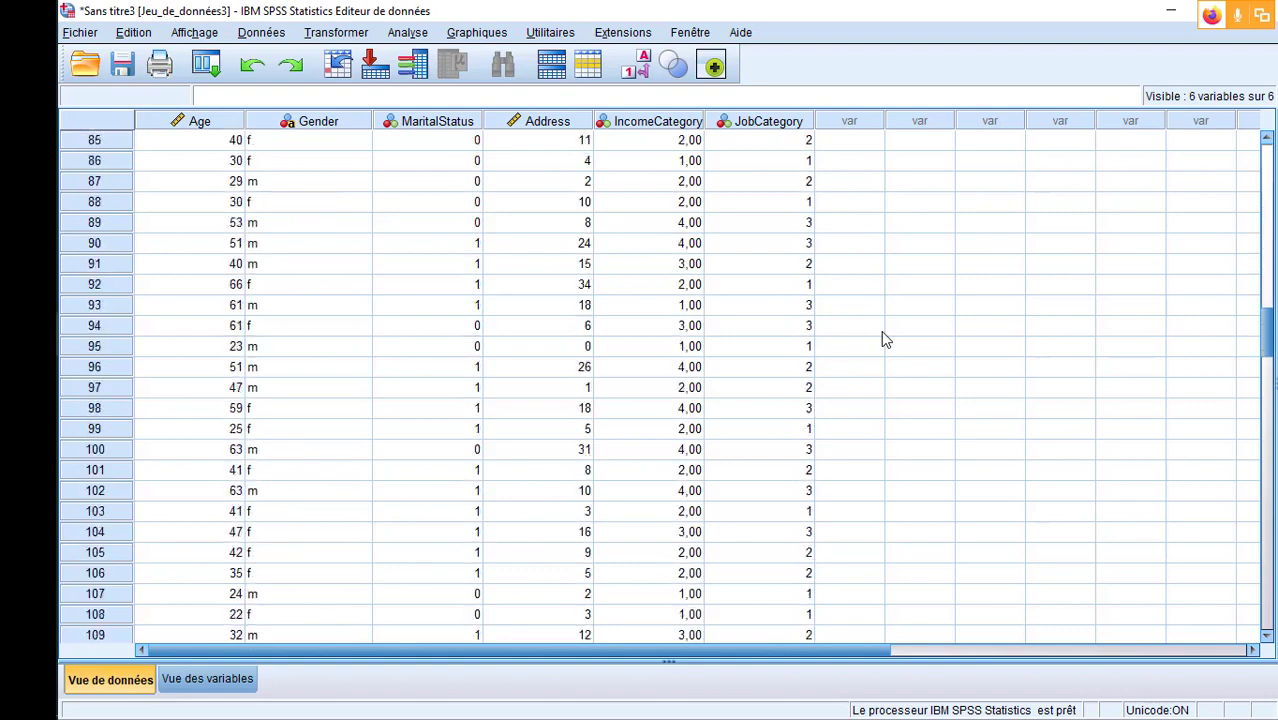
scroll(882, 338, "down", 12)
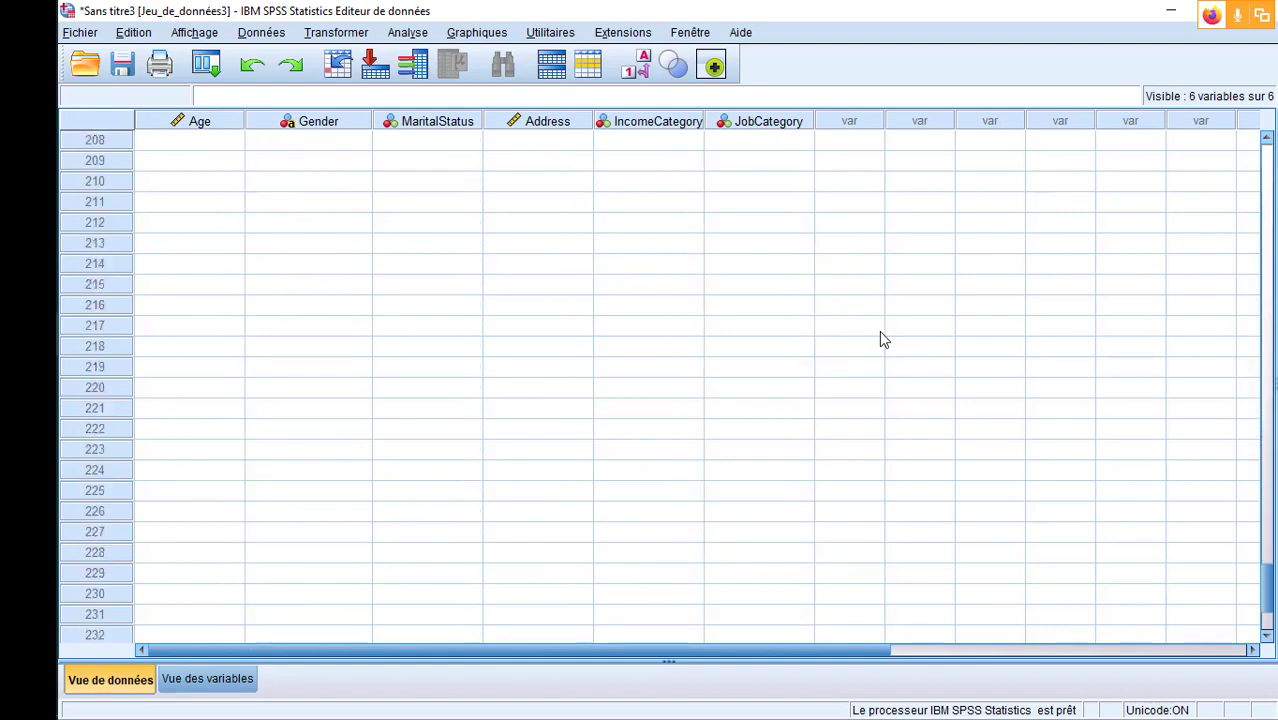
scroll(882, 338, "up", 7)
scroll(882, 340, "up", 20)
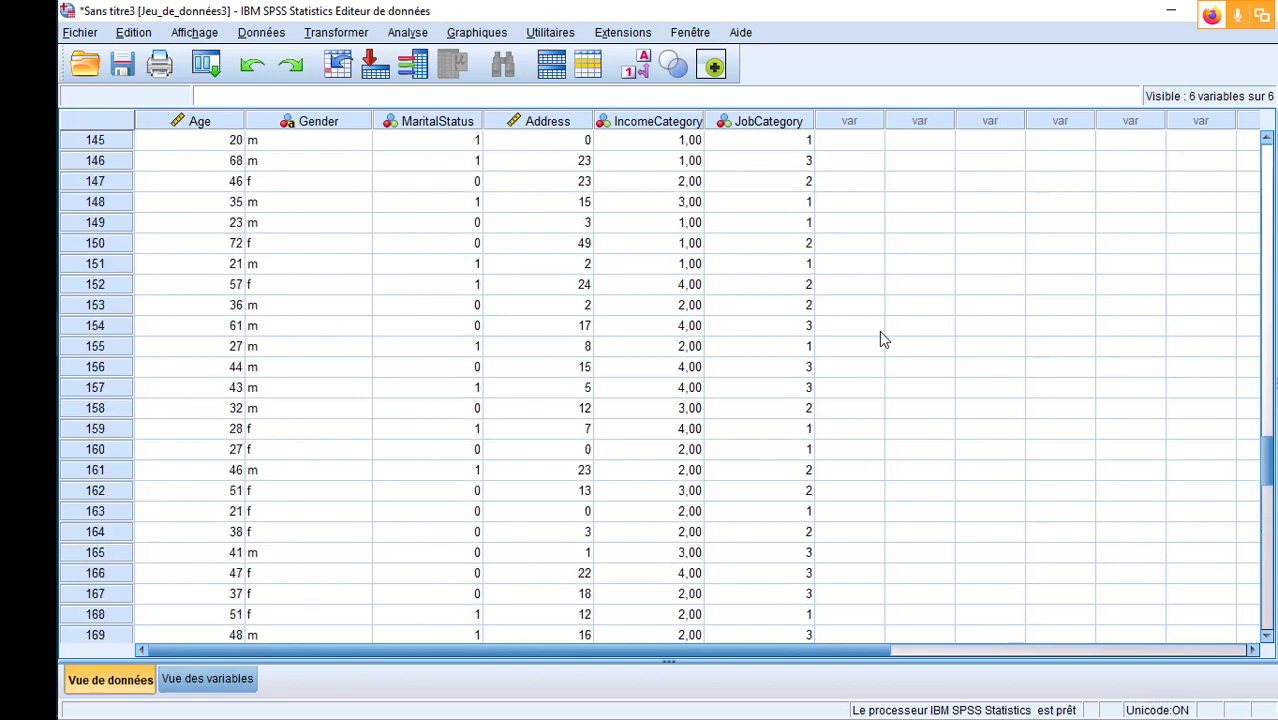
scroll(882, 338, "up", 20)
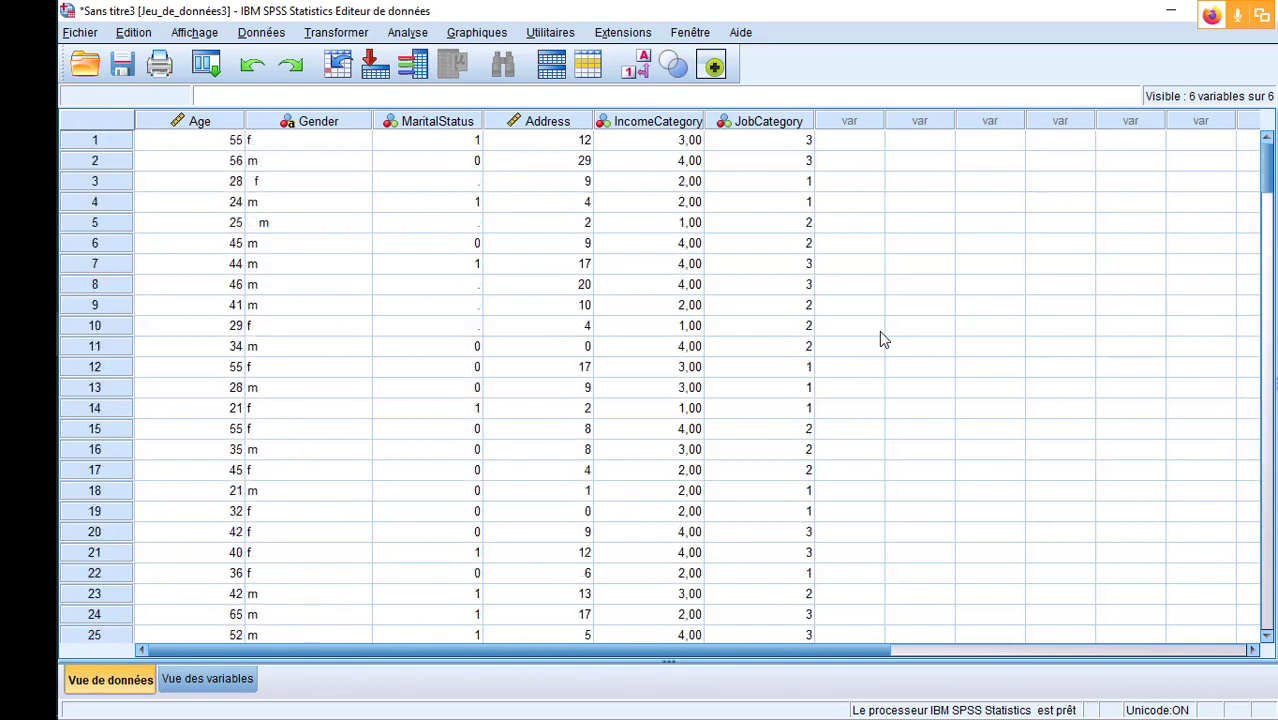
- Widen the Nom, Type, Décimales, Libellé and Valeurs columns in the variable view so their contents fit
left_click(228, 679)
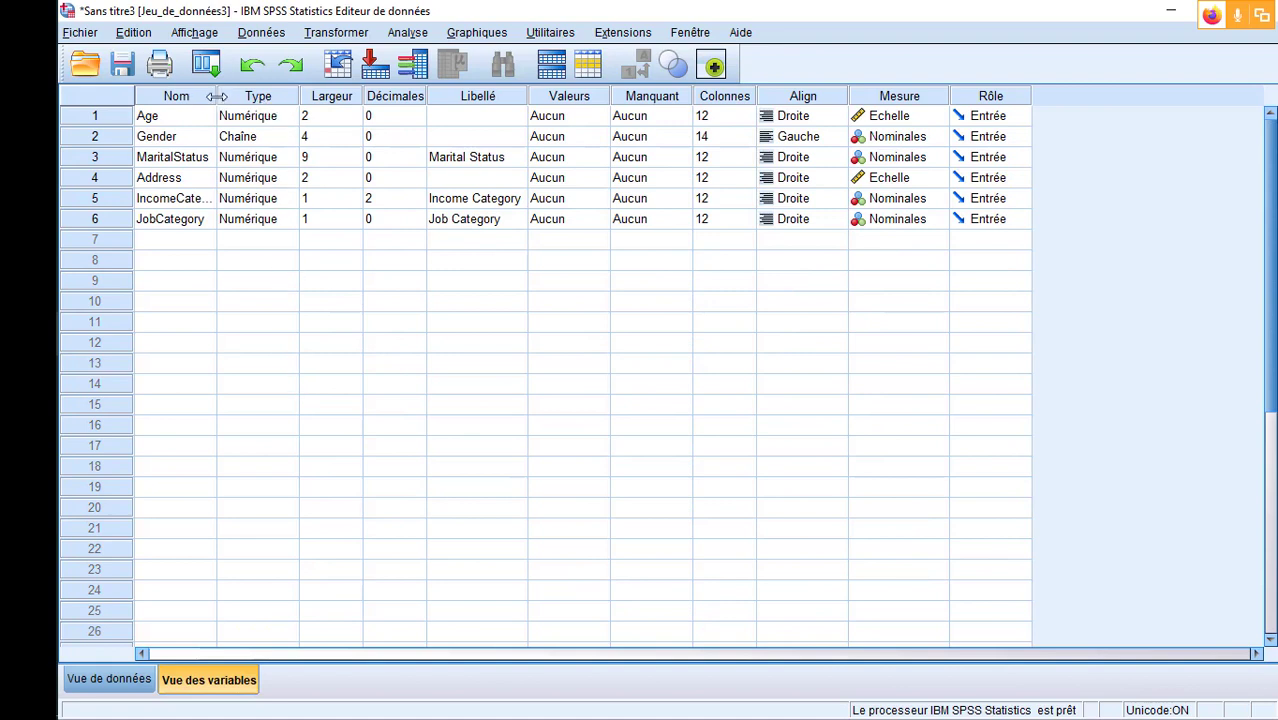
left_click_drag(217, 97, 234, 96)
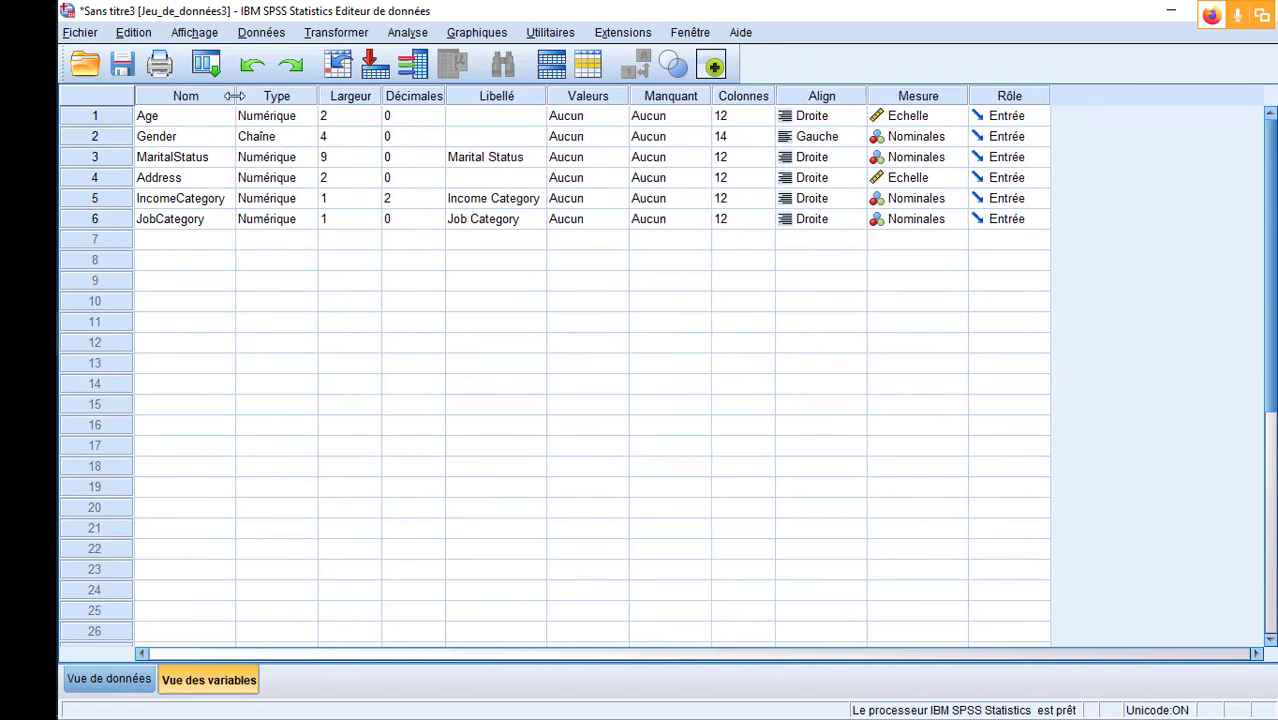
left_click_drag(317, 95, 322, 92)
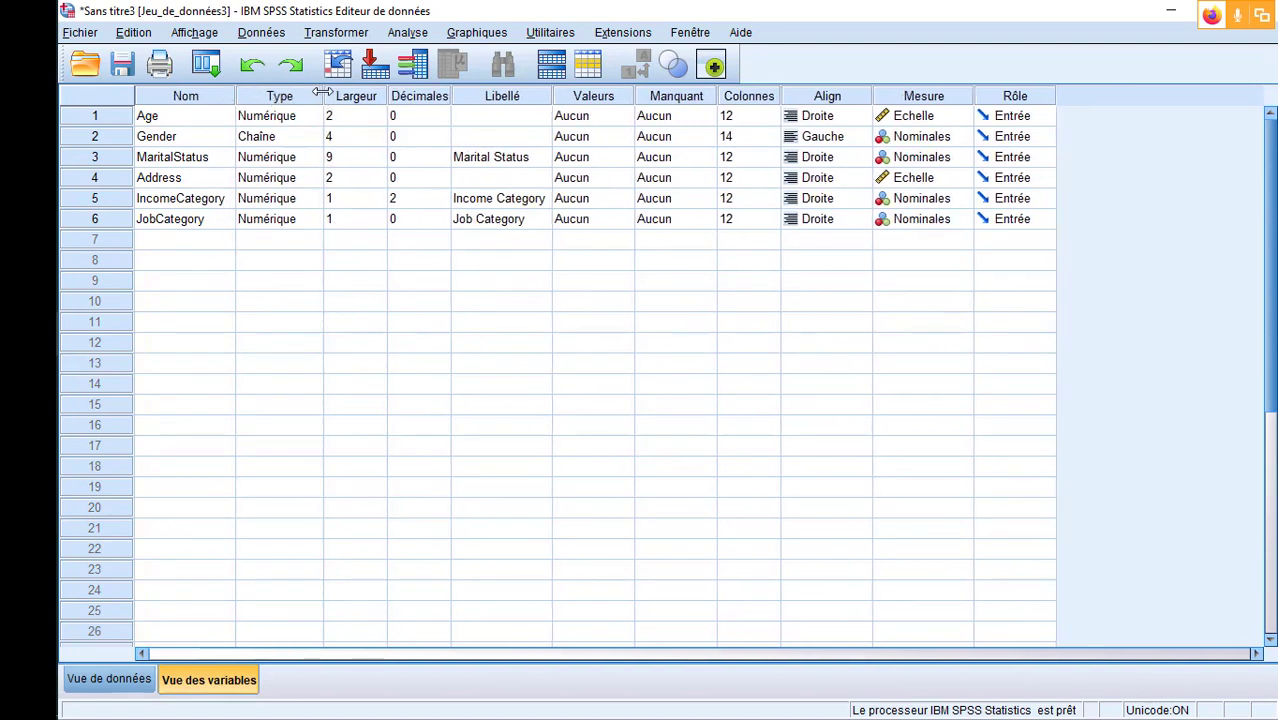
left_click_drag(452, 93, 464, 93)
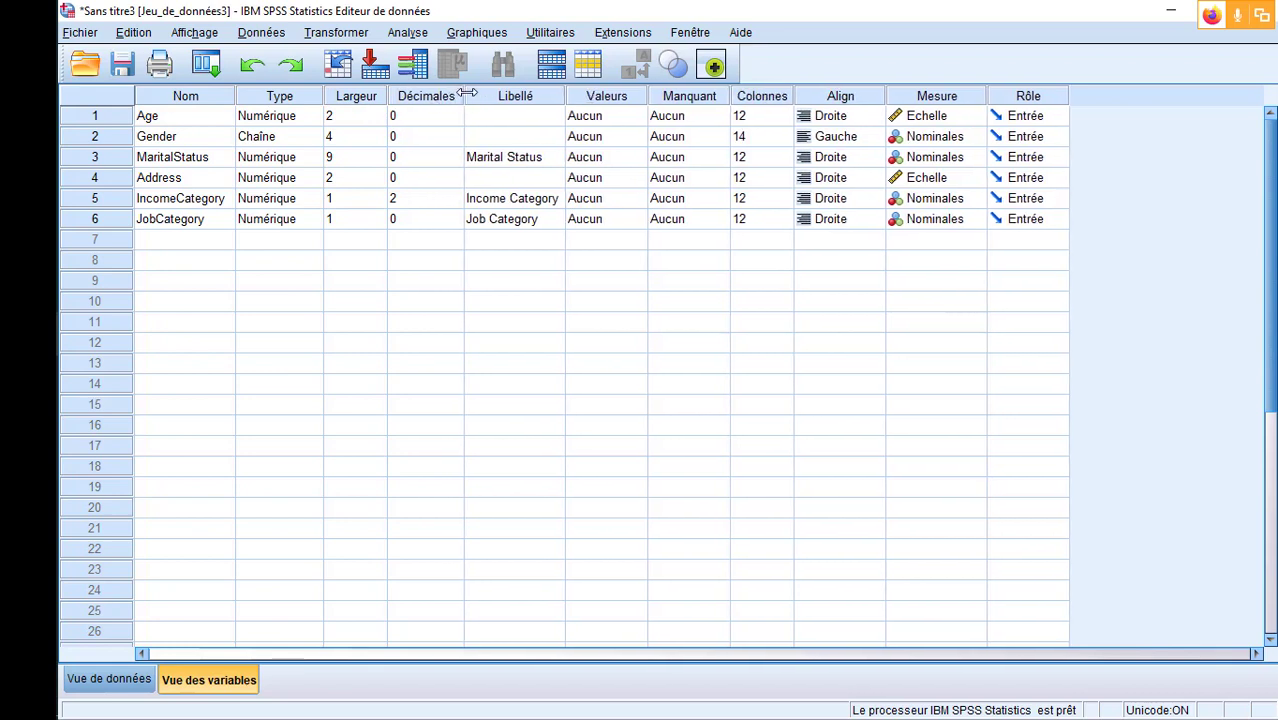
left_click_drag(565, 93, 569, 93)
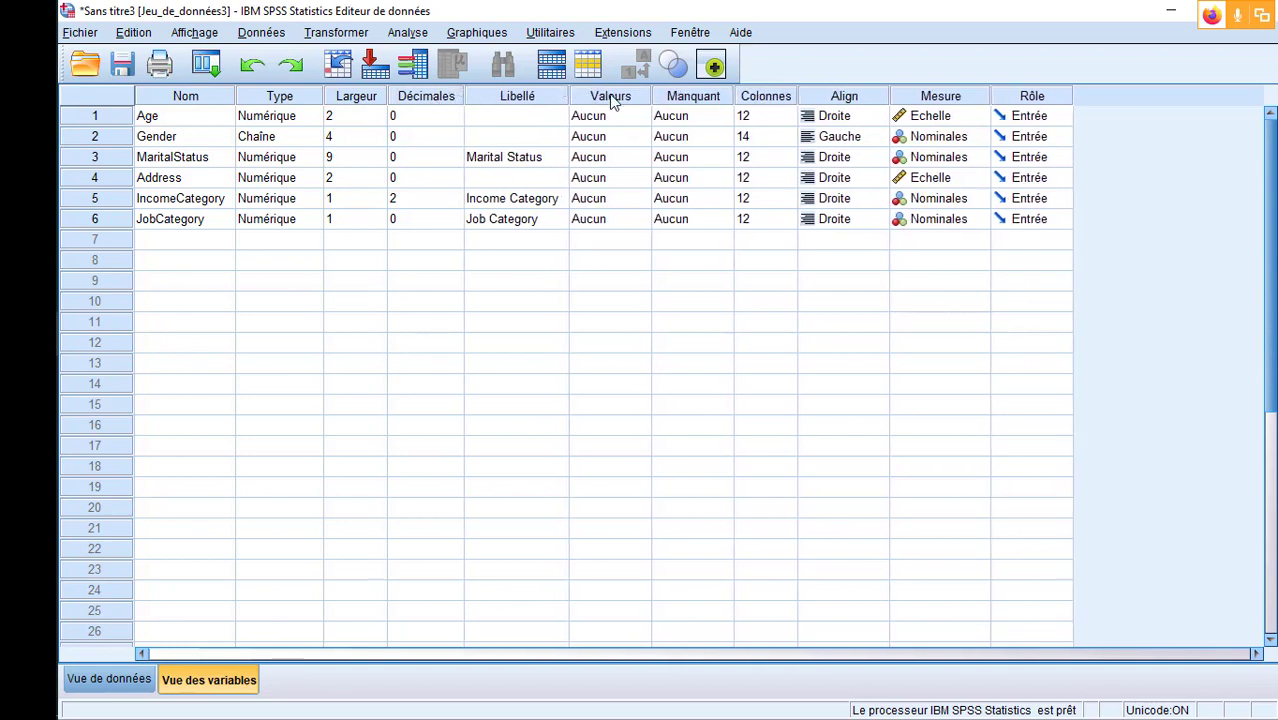
left_click_drag(651, 93, 657, 93)
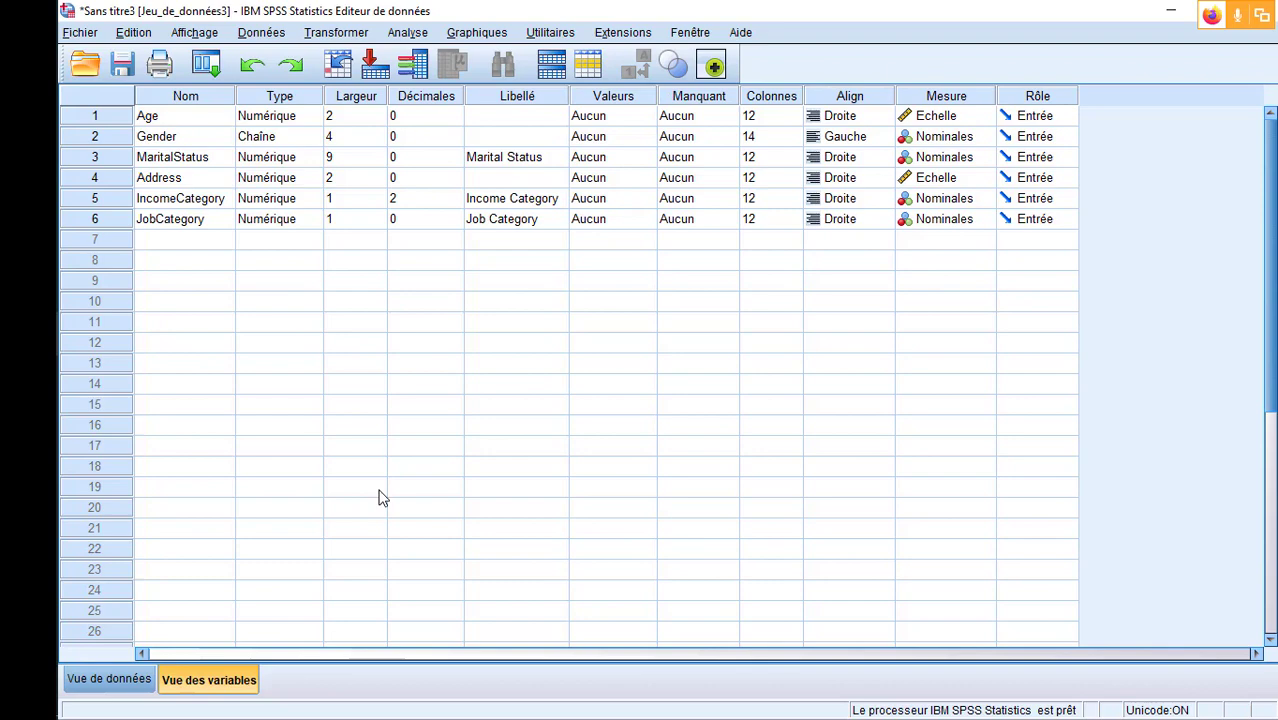
- Select the Age variable in the data view and go through its values down the dataset and back to case 1
left_click(134, 684)
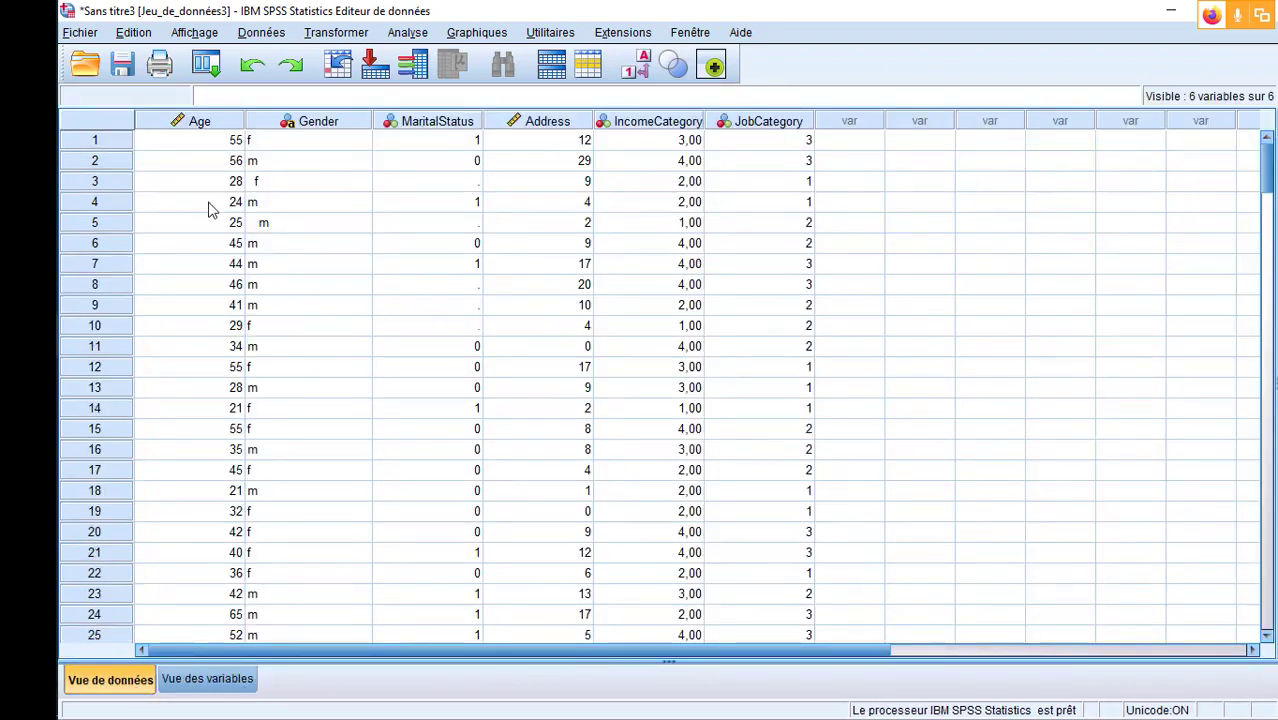
left_click(200, 121)
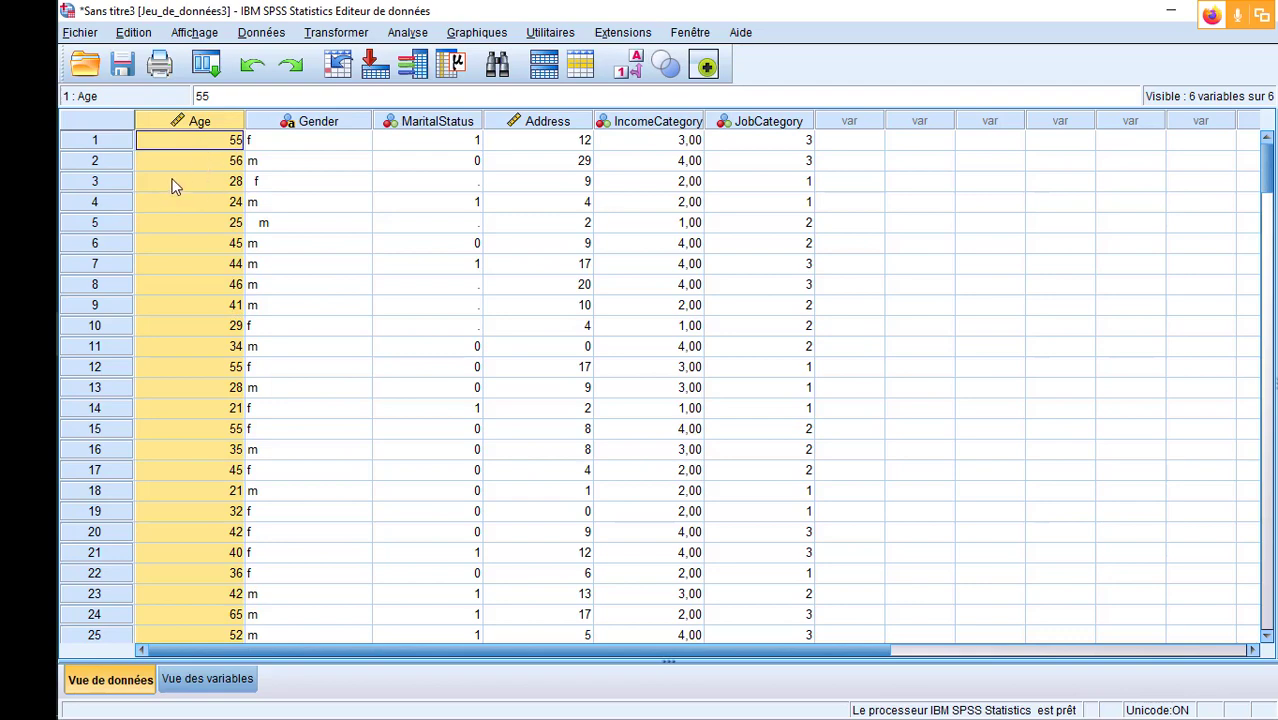
scroll(172, 184, "down", 18)
scroll(172, 187, "down", 20)
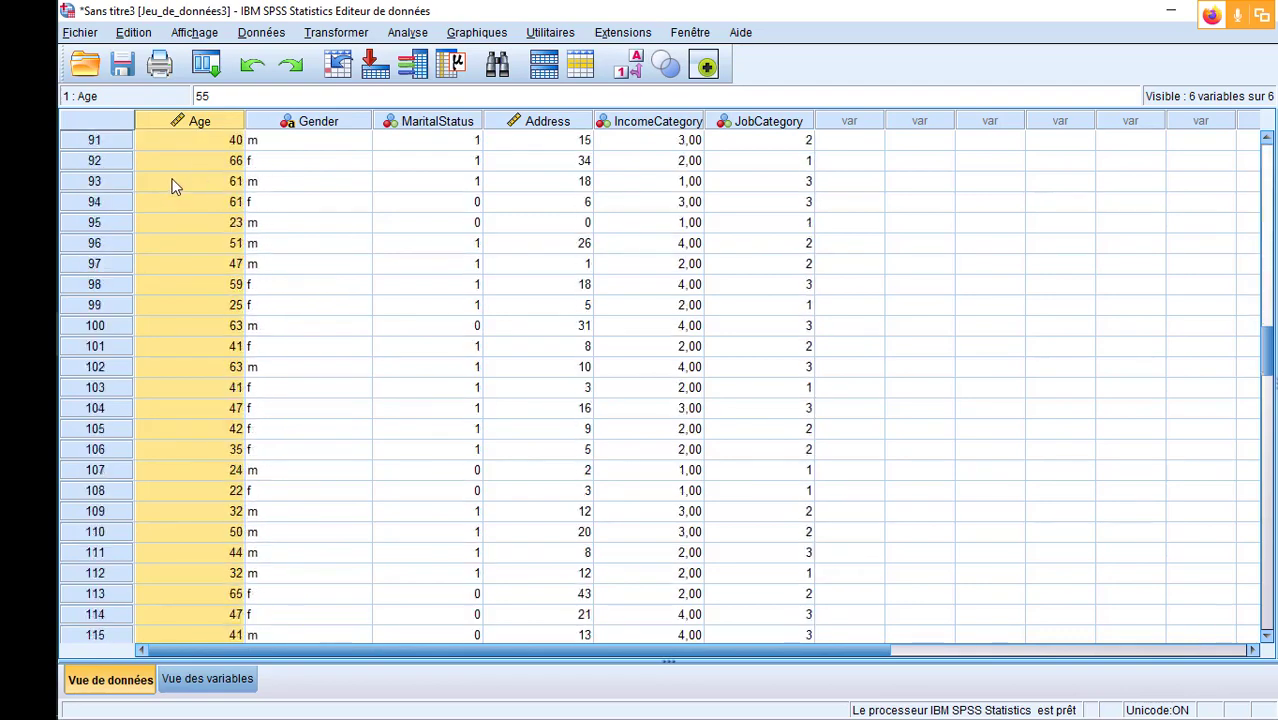
scroll(172, 187, "down", 6)
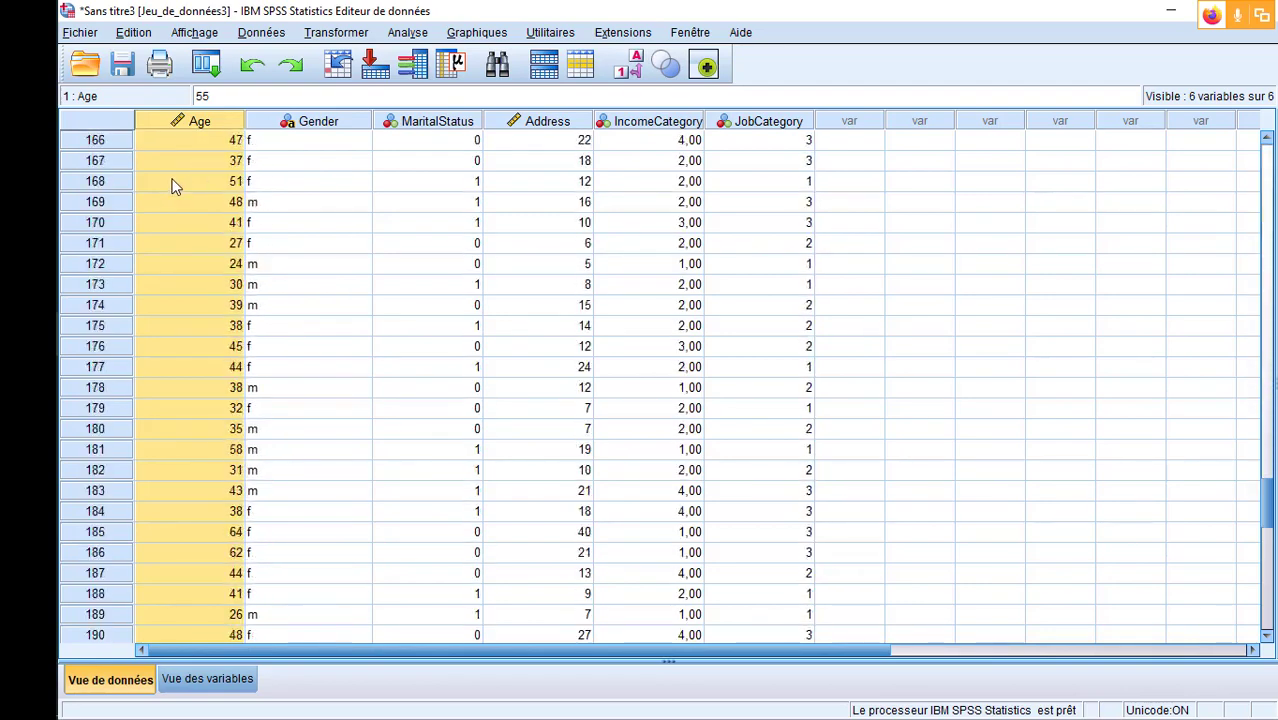
scroll(172, 187, "up", 20)
scroll(172, 187, "up", 15)
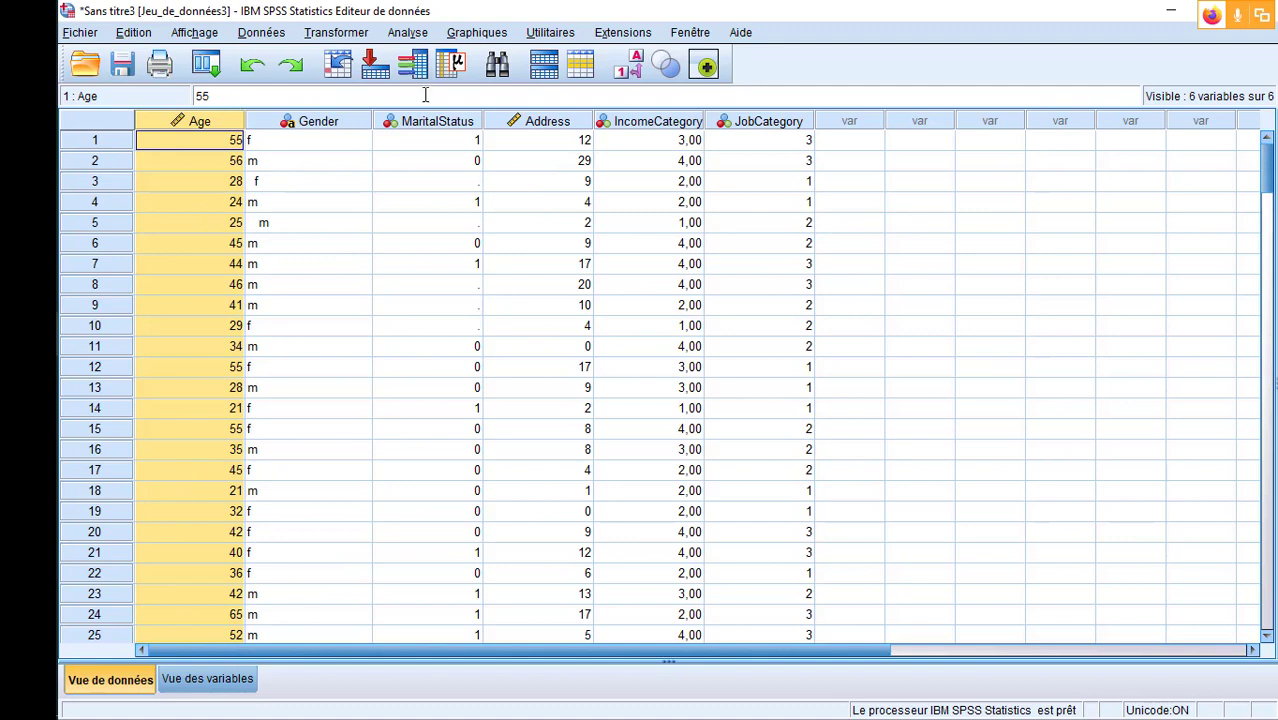
- Run a Frequencies analysis on the Age variable with the frequency tables displayed
left_click(404, 36)
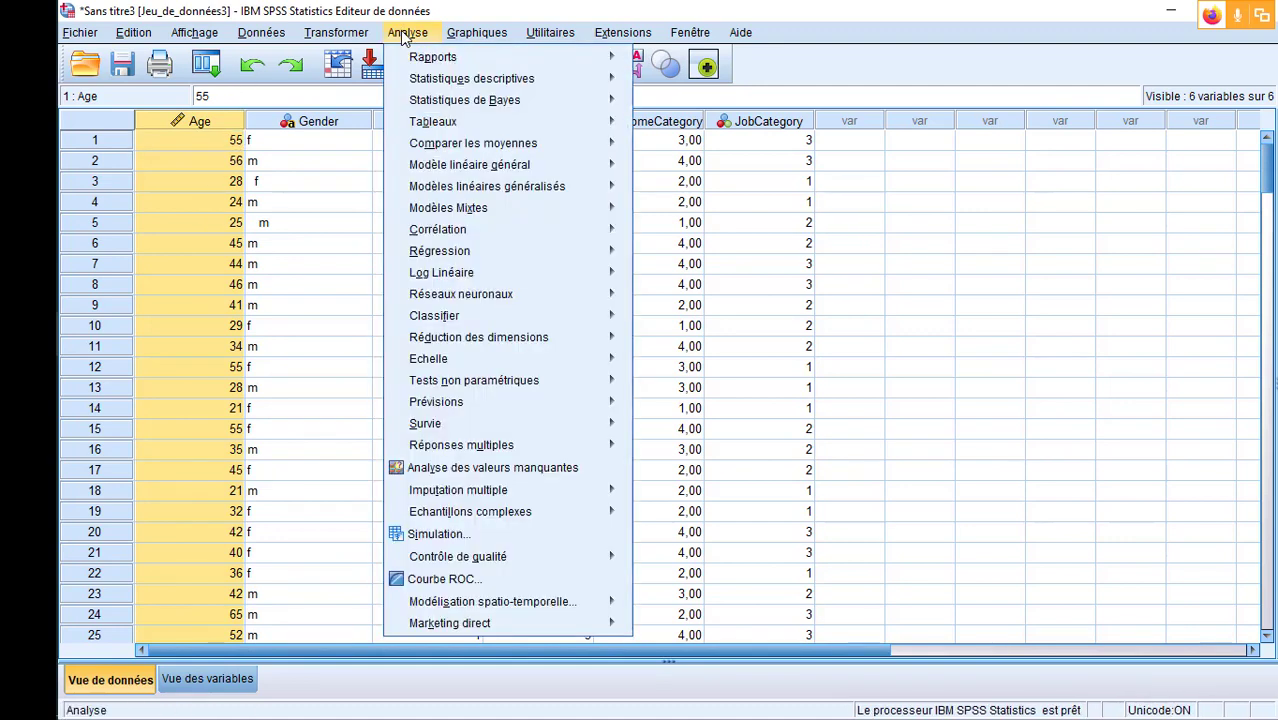
mouse_move(476, 88)
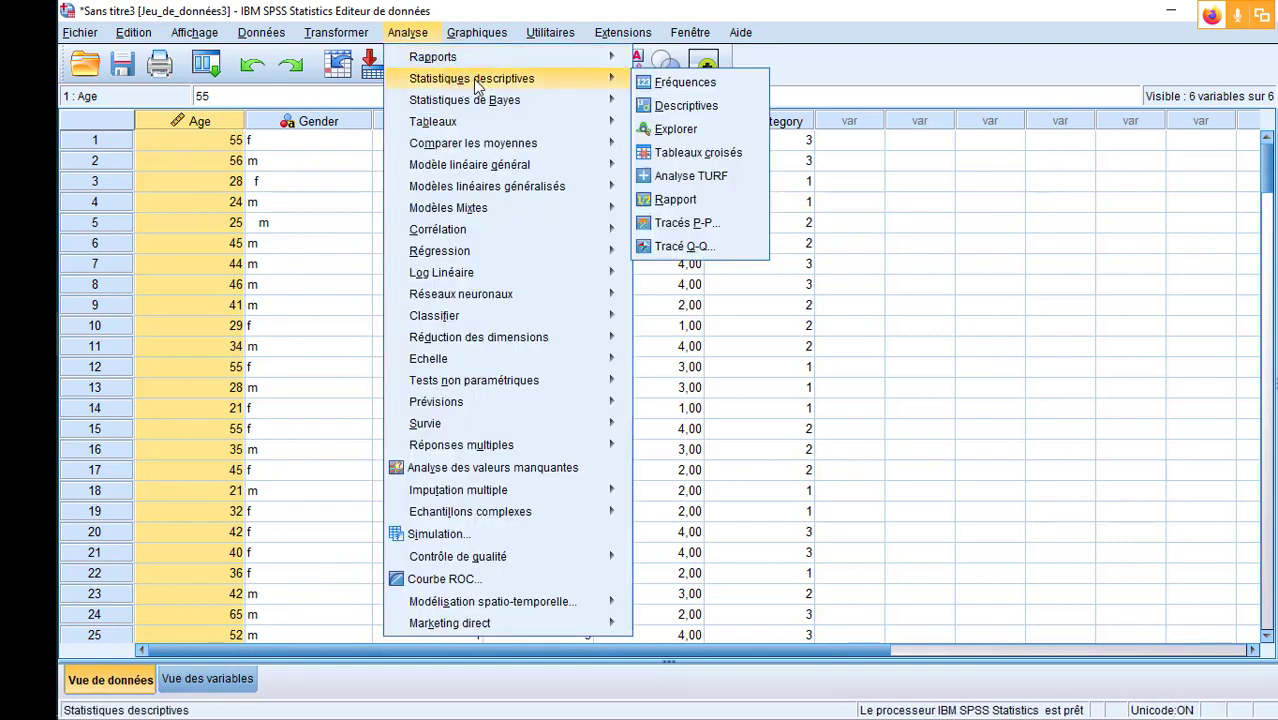
left_click(709, 87)
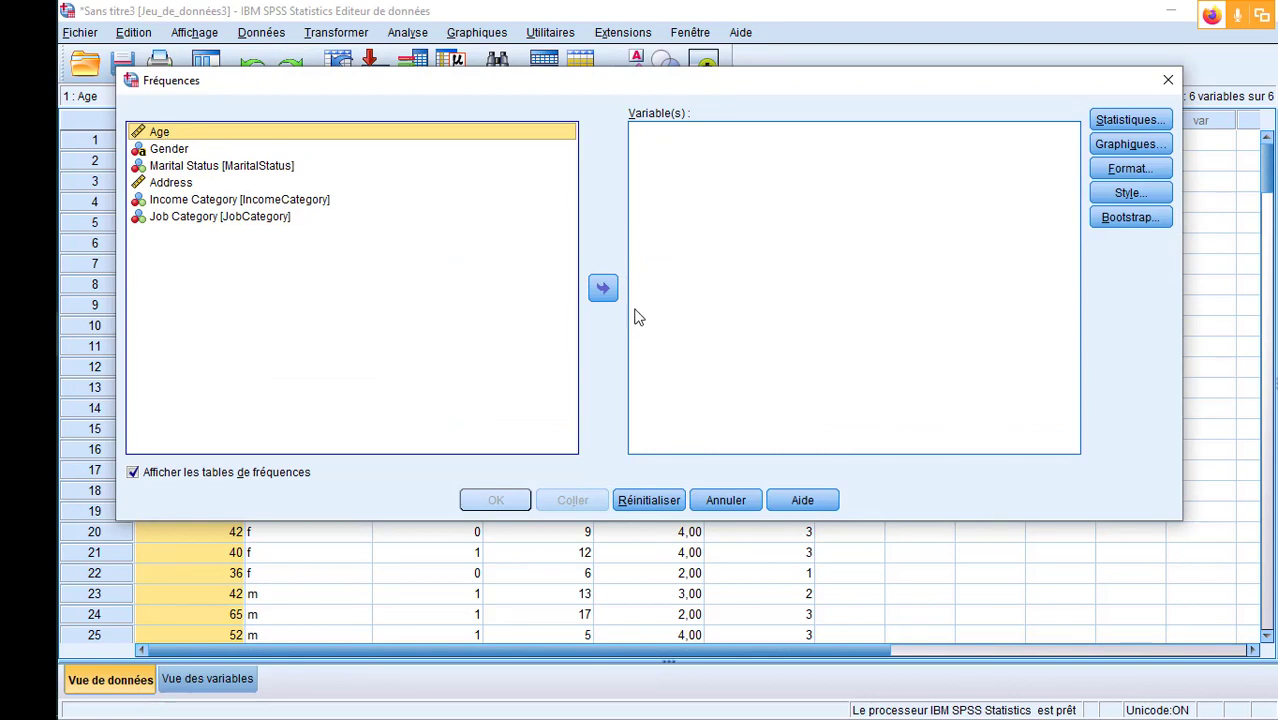
left_click(603, 289)
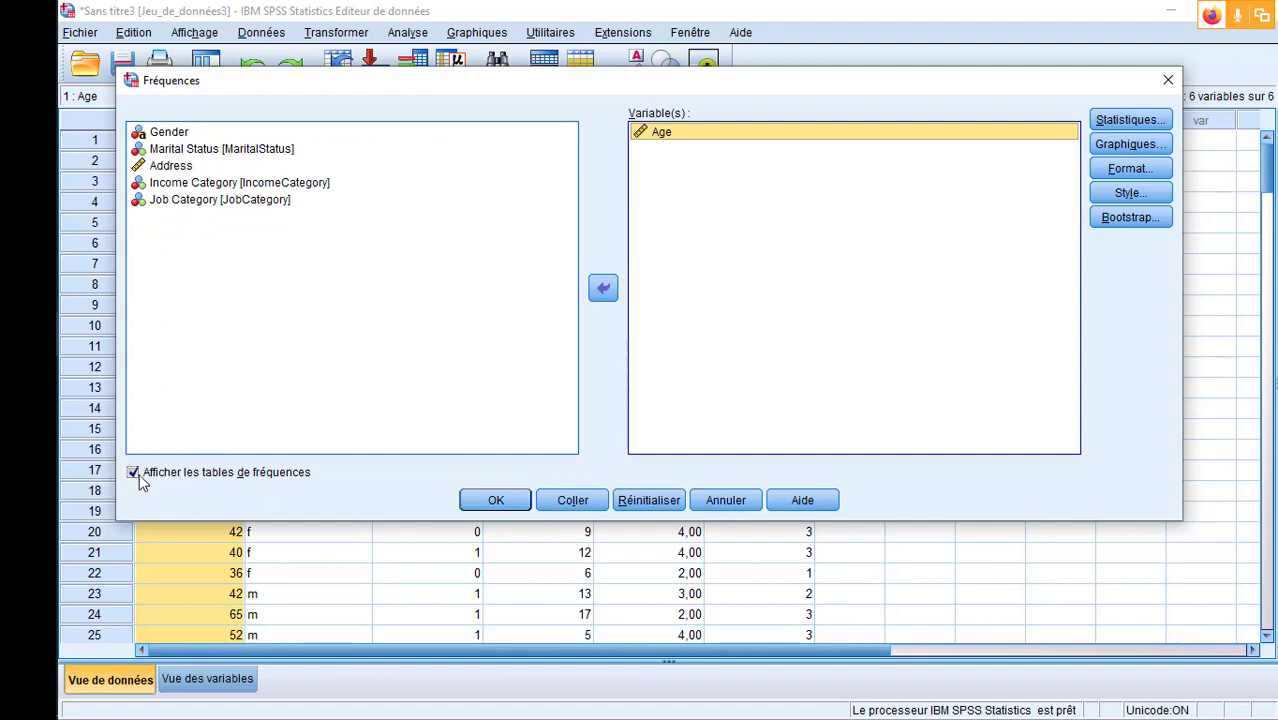
left_click(495, 500)
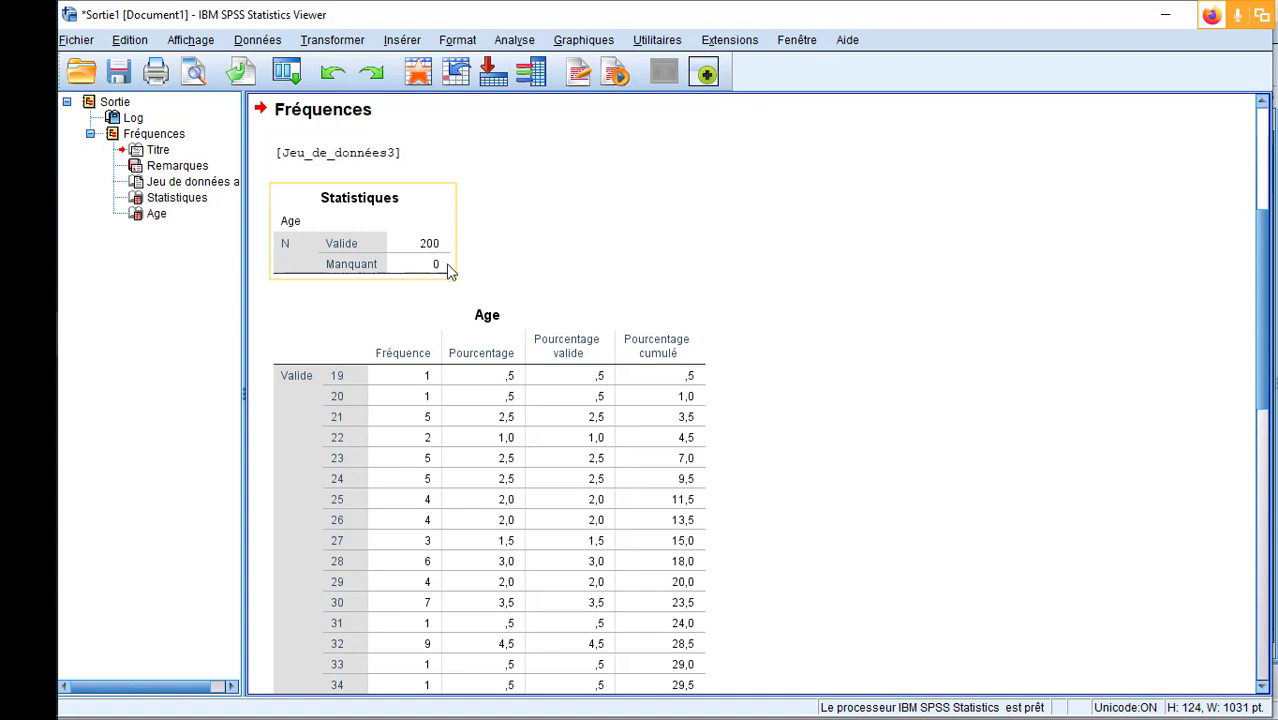
- Examine the Age frequency table from the lowest to the highest age, and return to the Sans titre3 dataset
scroll(778, 305, "down", 3)
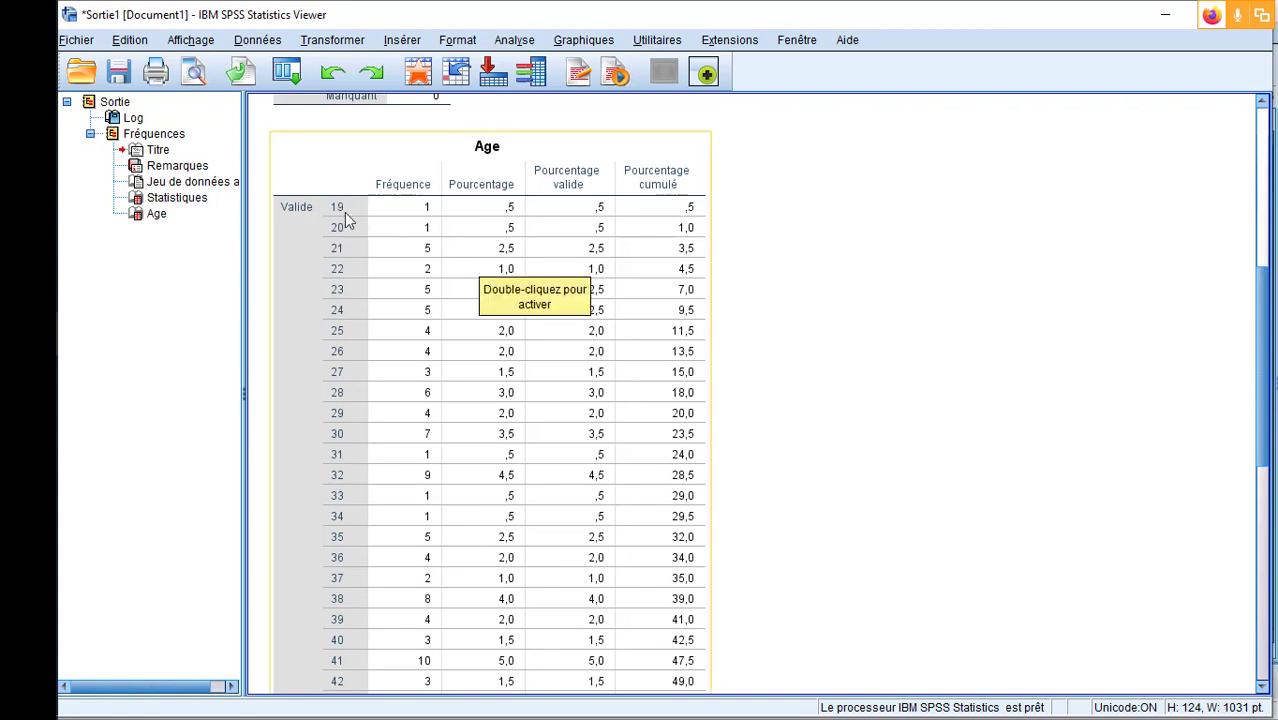
scroll(388, 285, "down", 11)
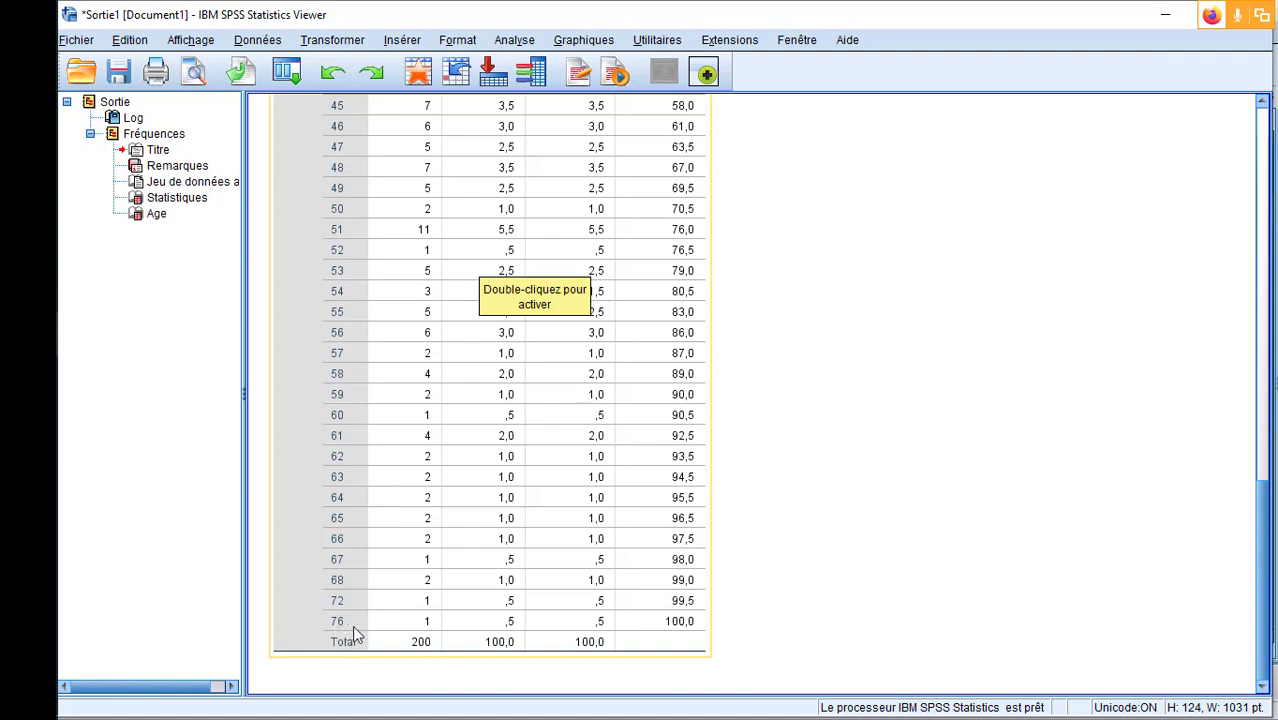
scroll(613, 588, "up", 13)
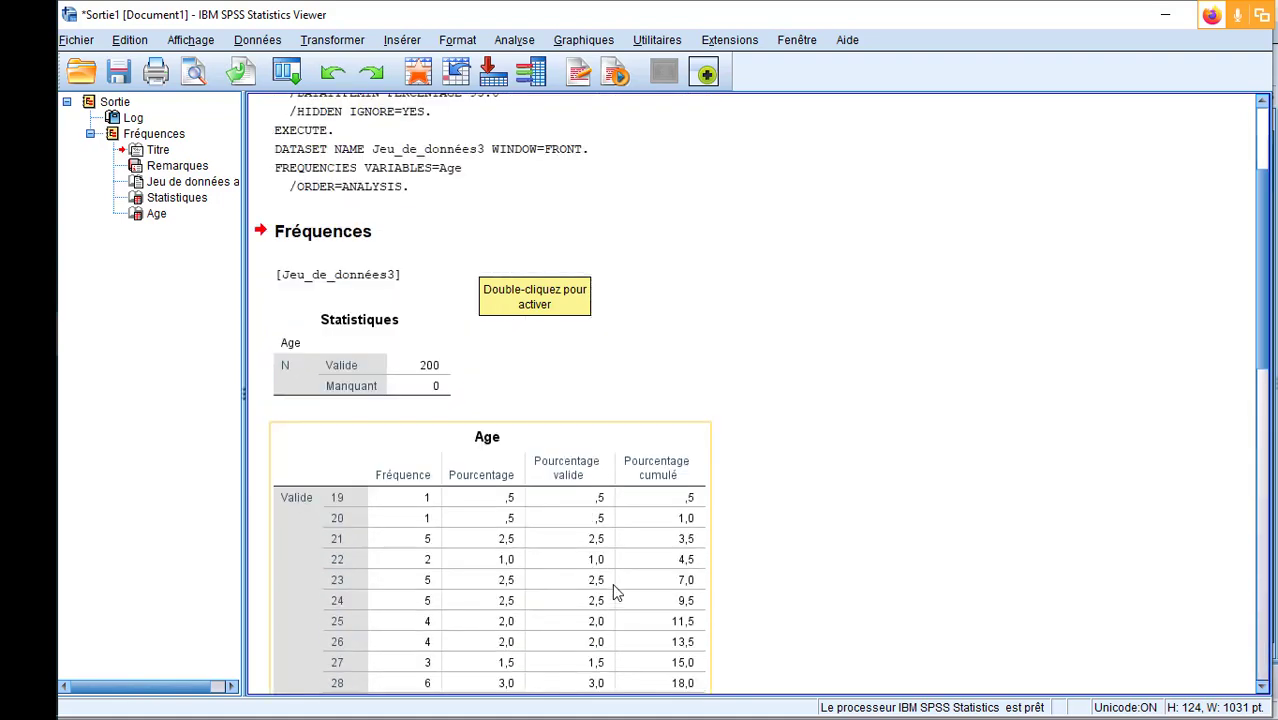
scroll(347, 351, "down", 13)
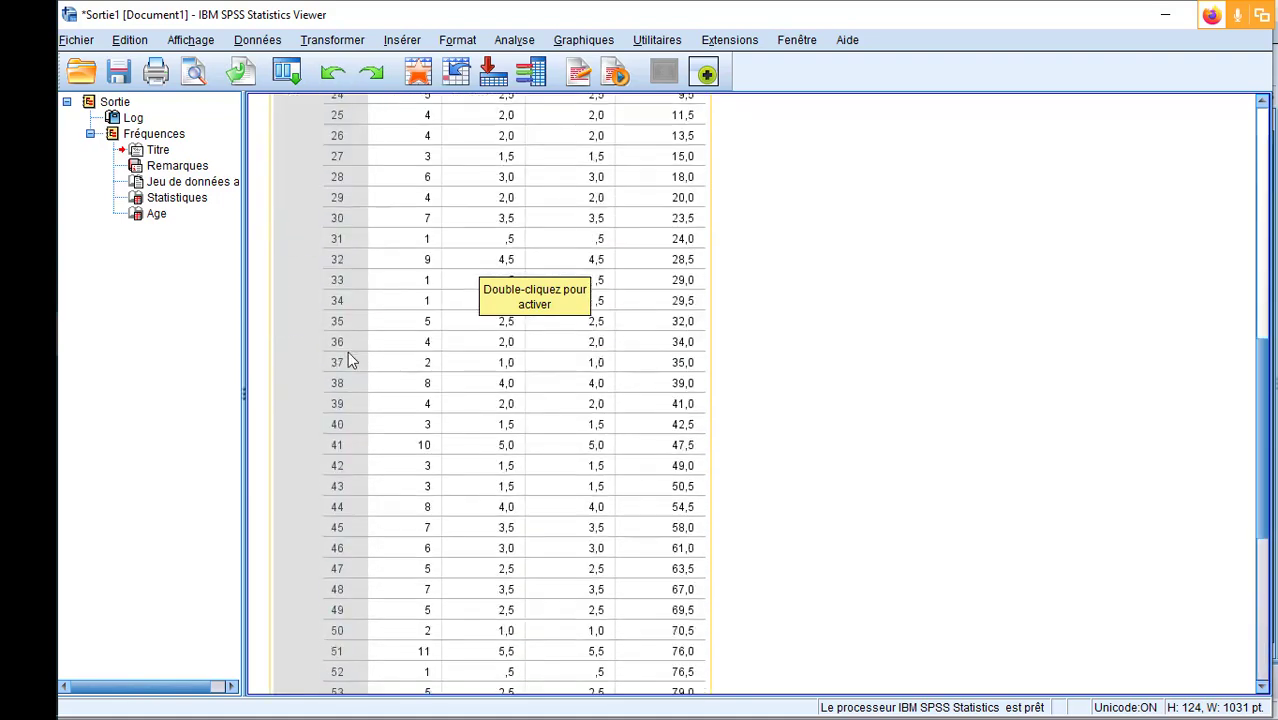
scroll(347, 351, "up", 15)
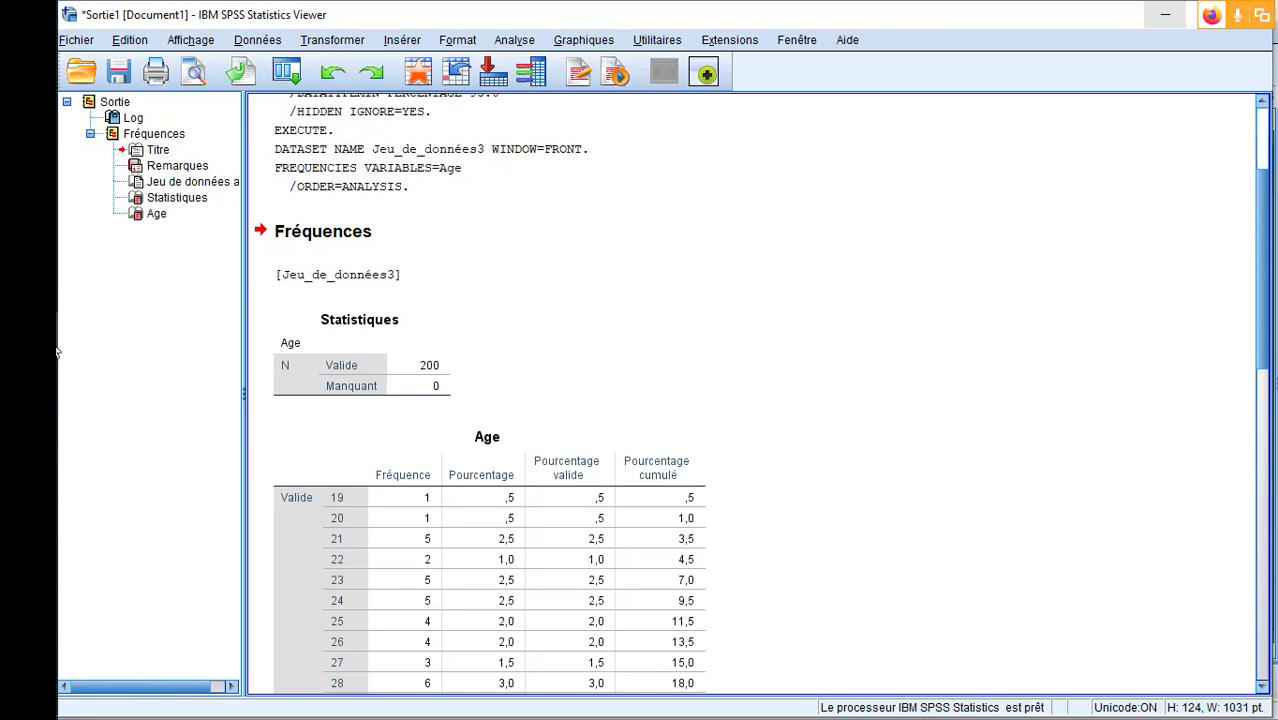
mouse_move(30, 334)
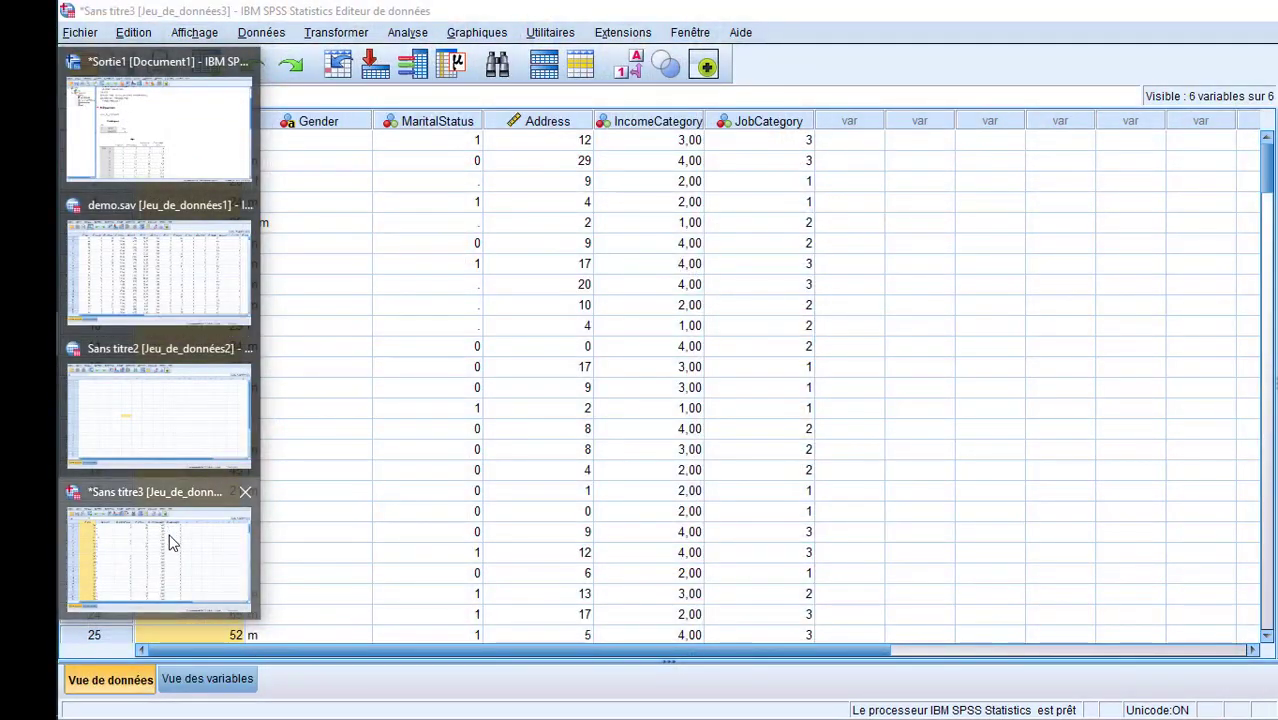
left_click(167, 530)
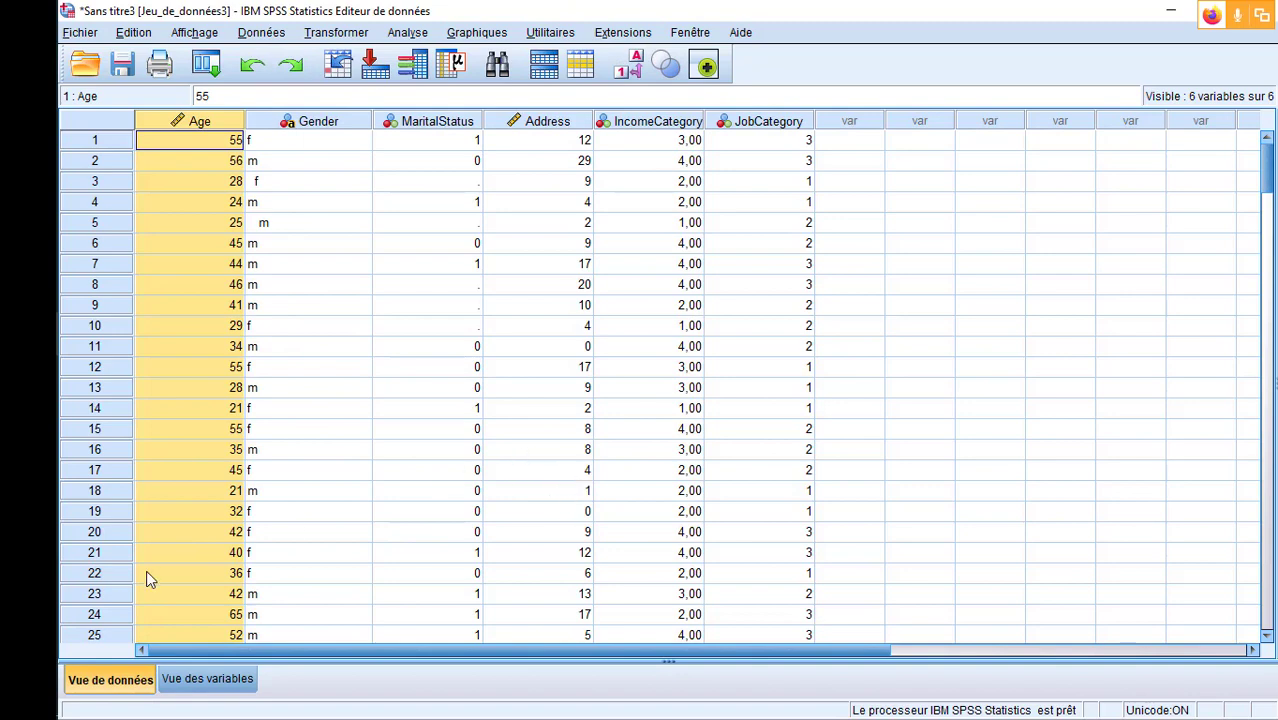
- Go through the variable type options for Age from Virgule to Chaîne in the variable view, and close them without applying a change
left_click(205, 680)
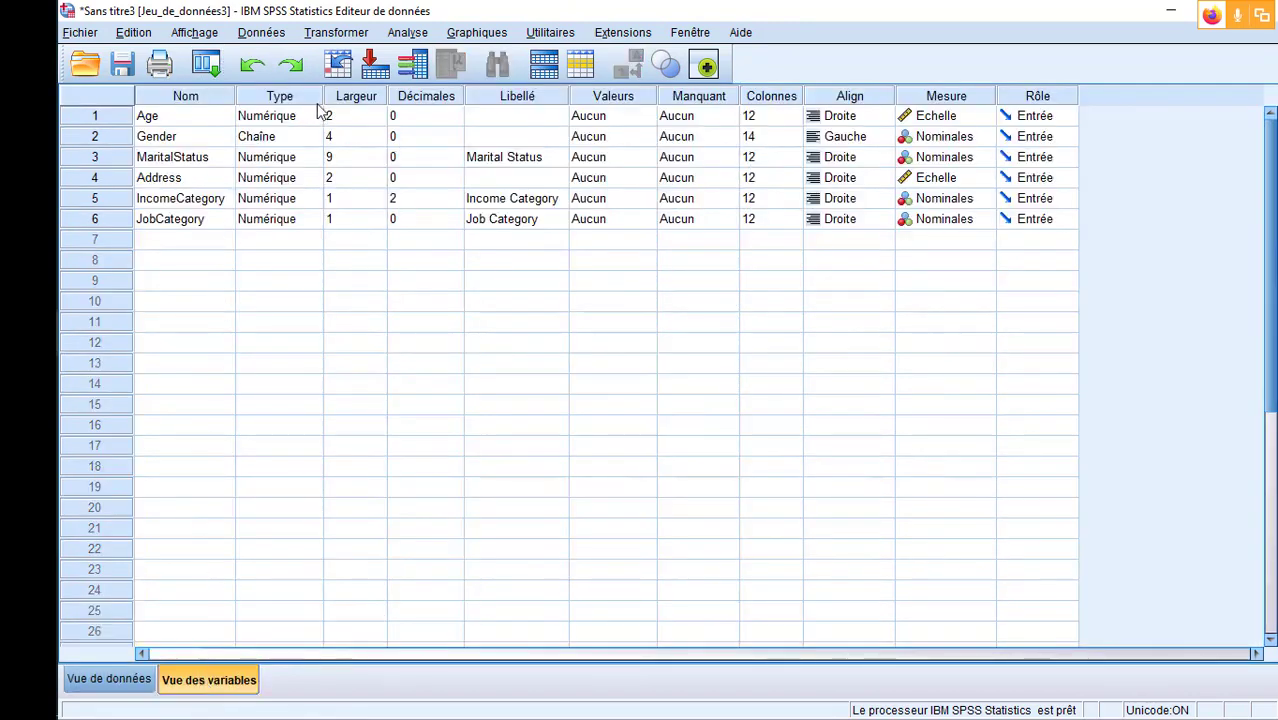
left_click(183, 120)
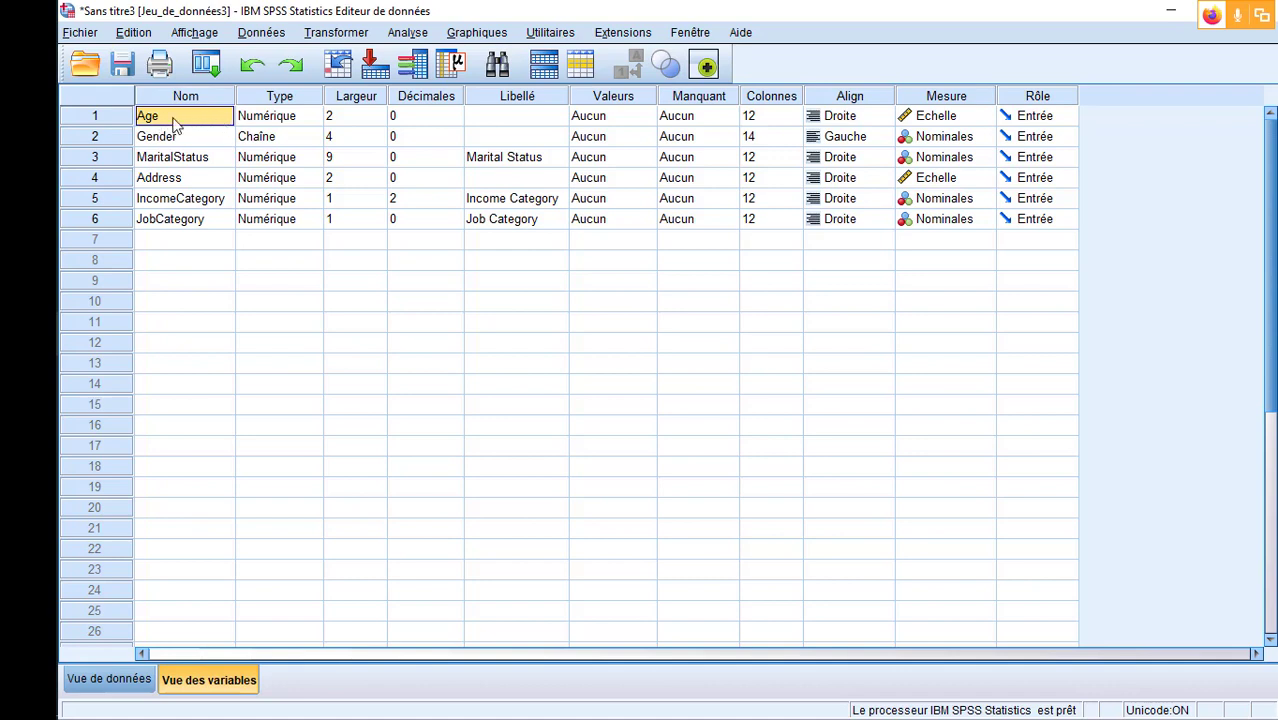
left_click(292, 118)
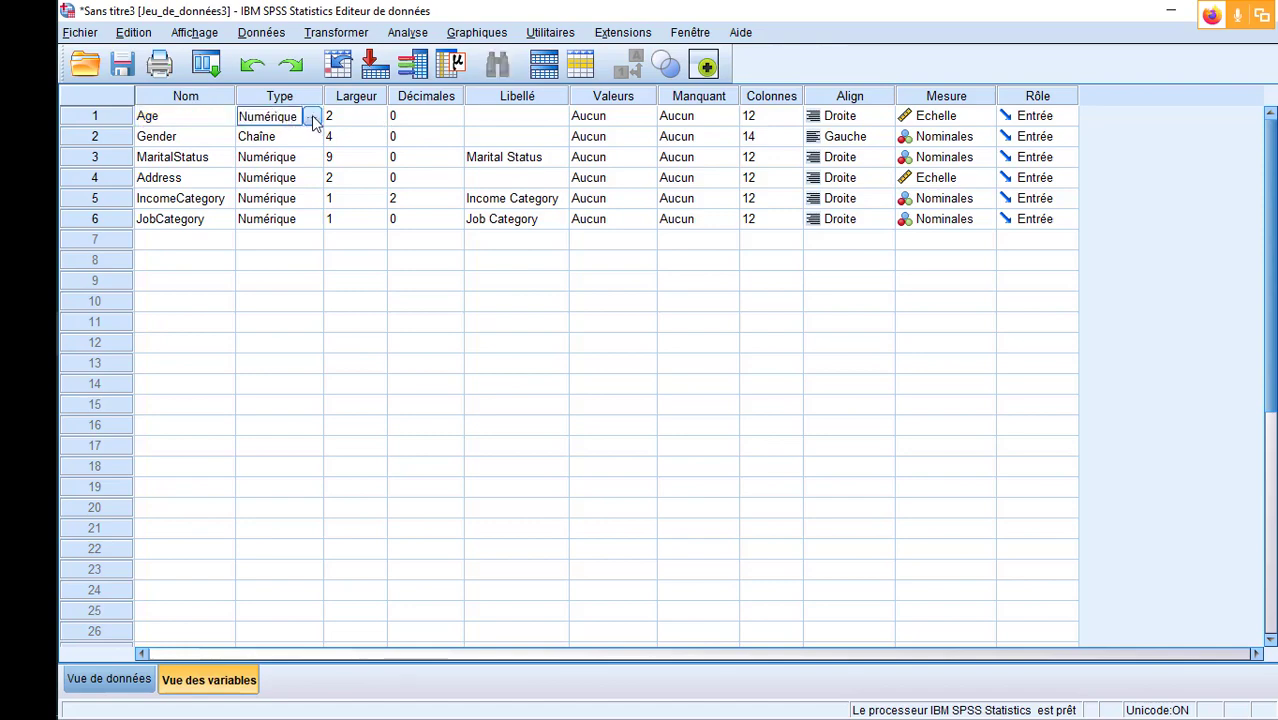
left_click(311, 117)
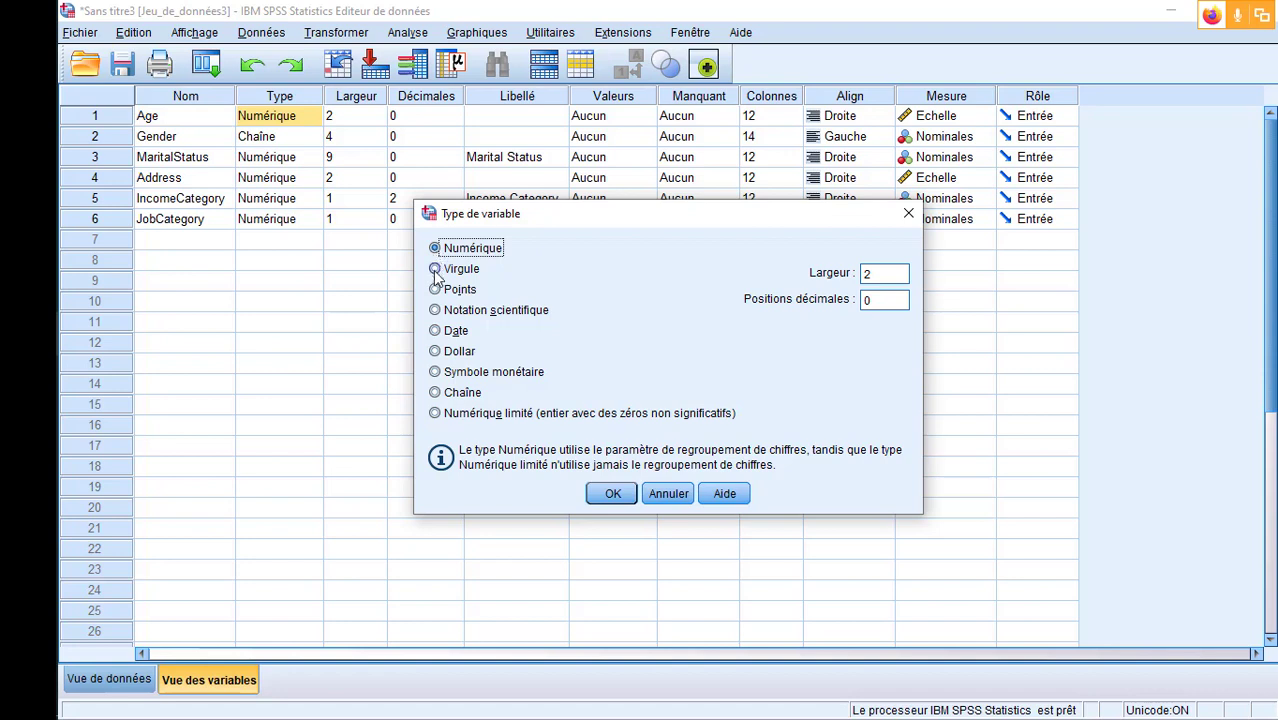
left_click(435, 270)
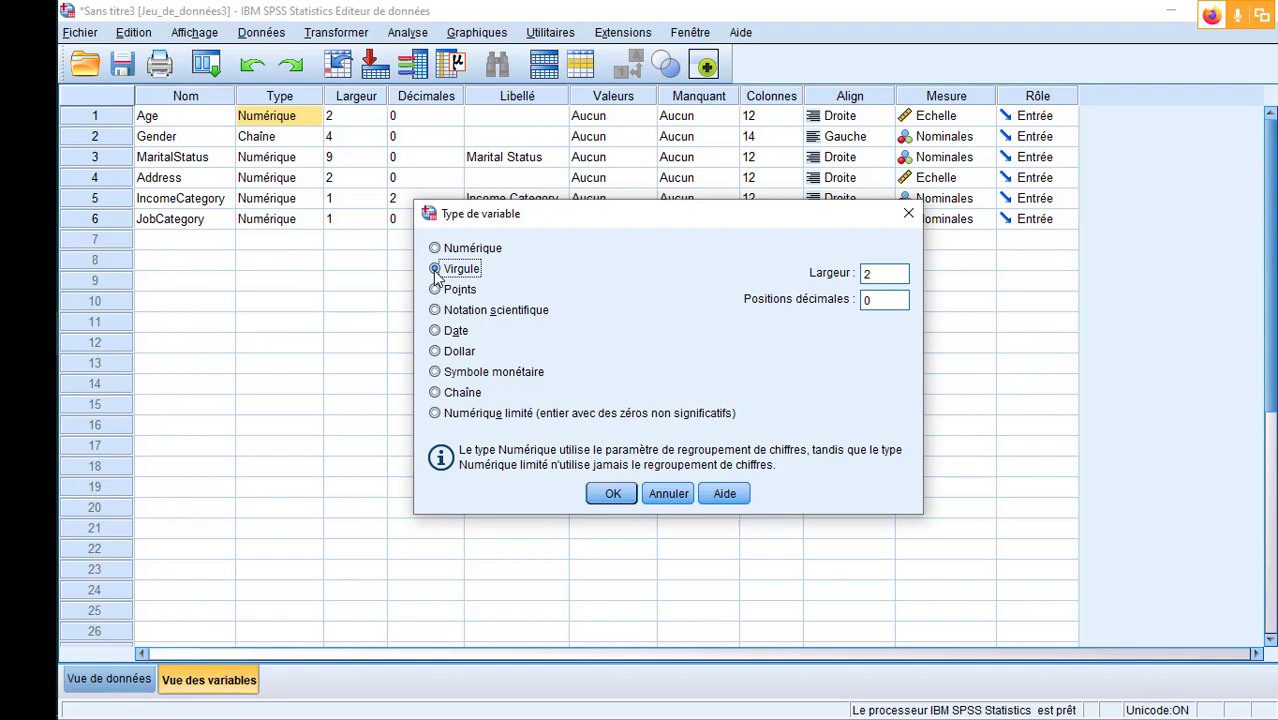
left_click(435, 290)
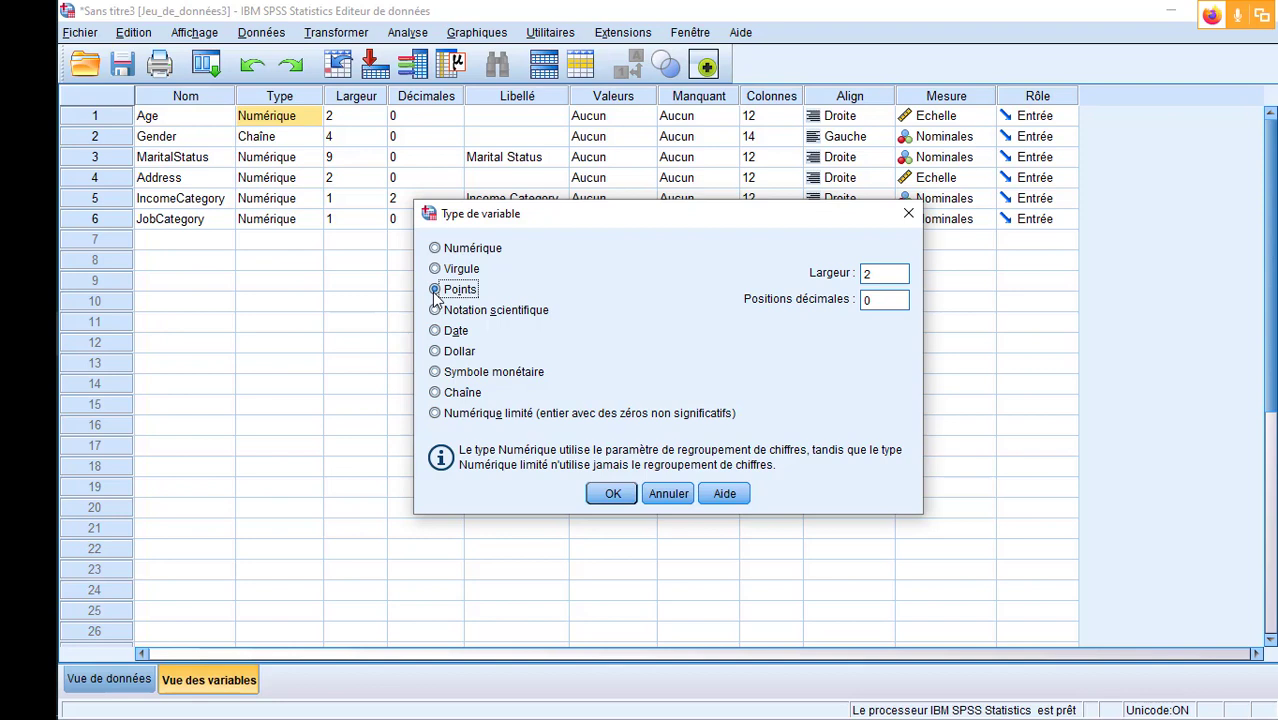
left_click(435, 310)
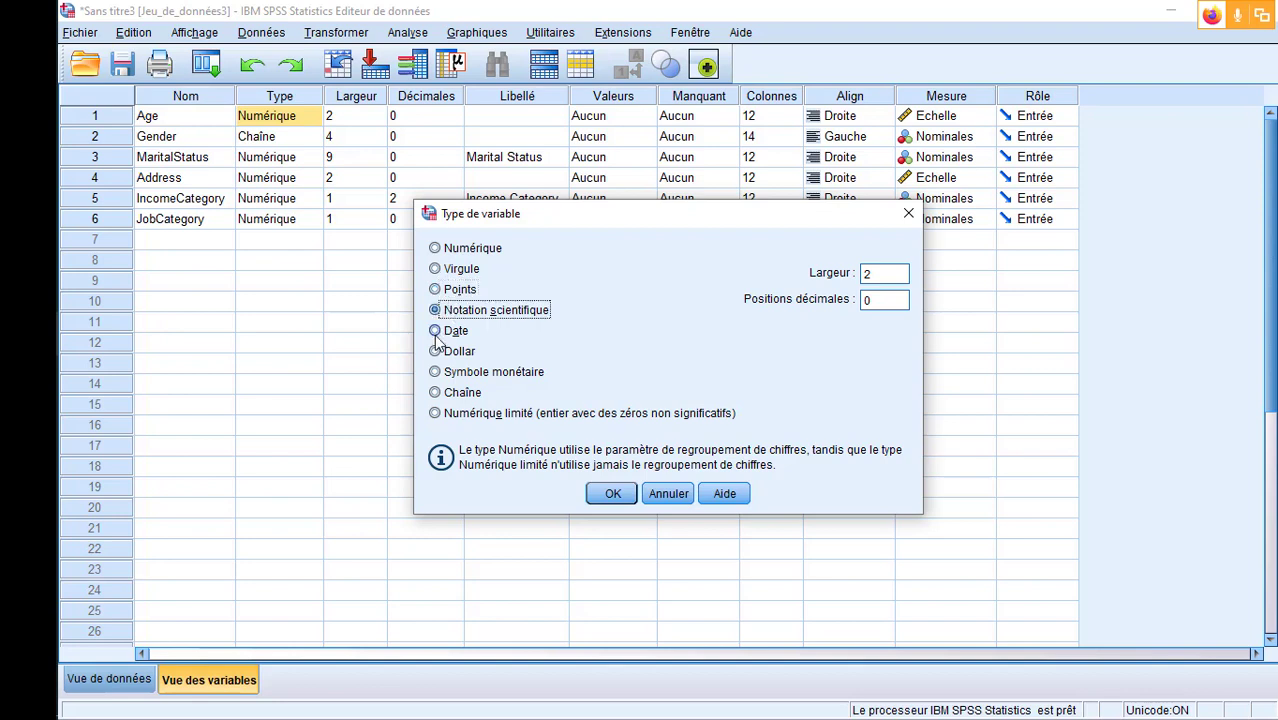
left_click(435, 331)
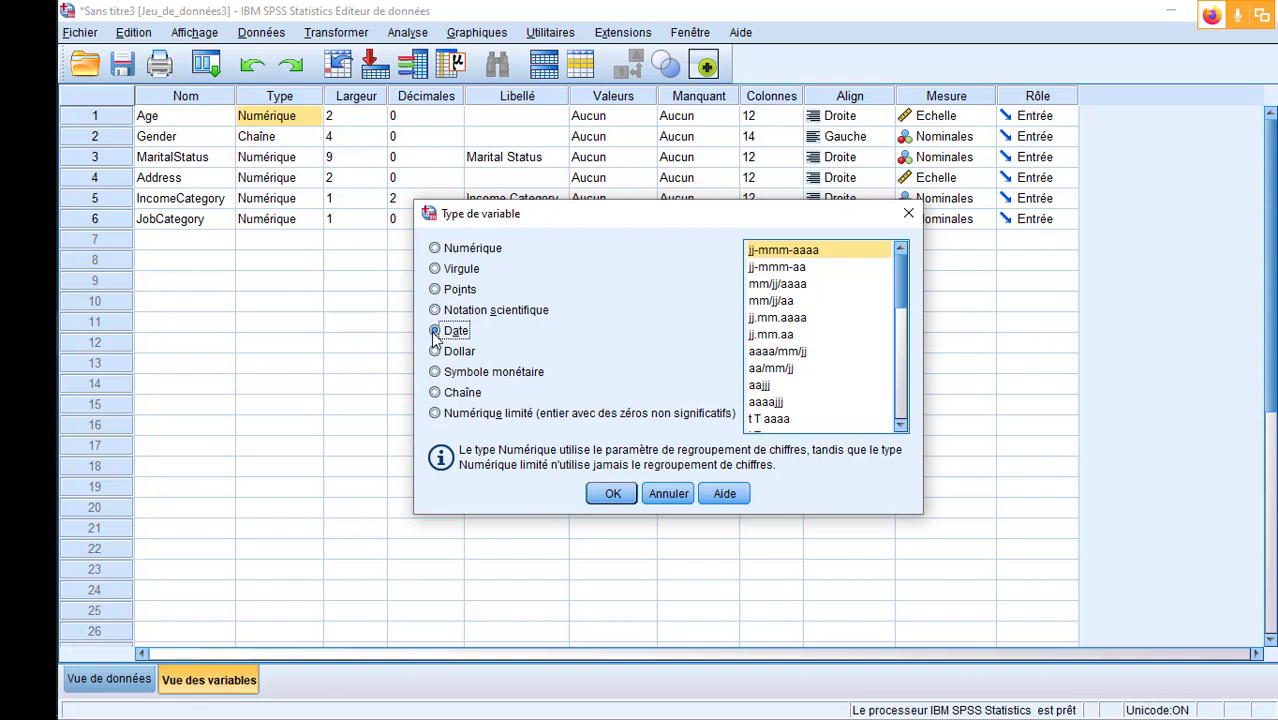
left_click(437, 353)
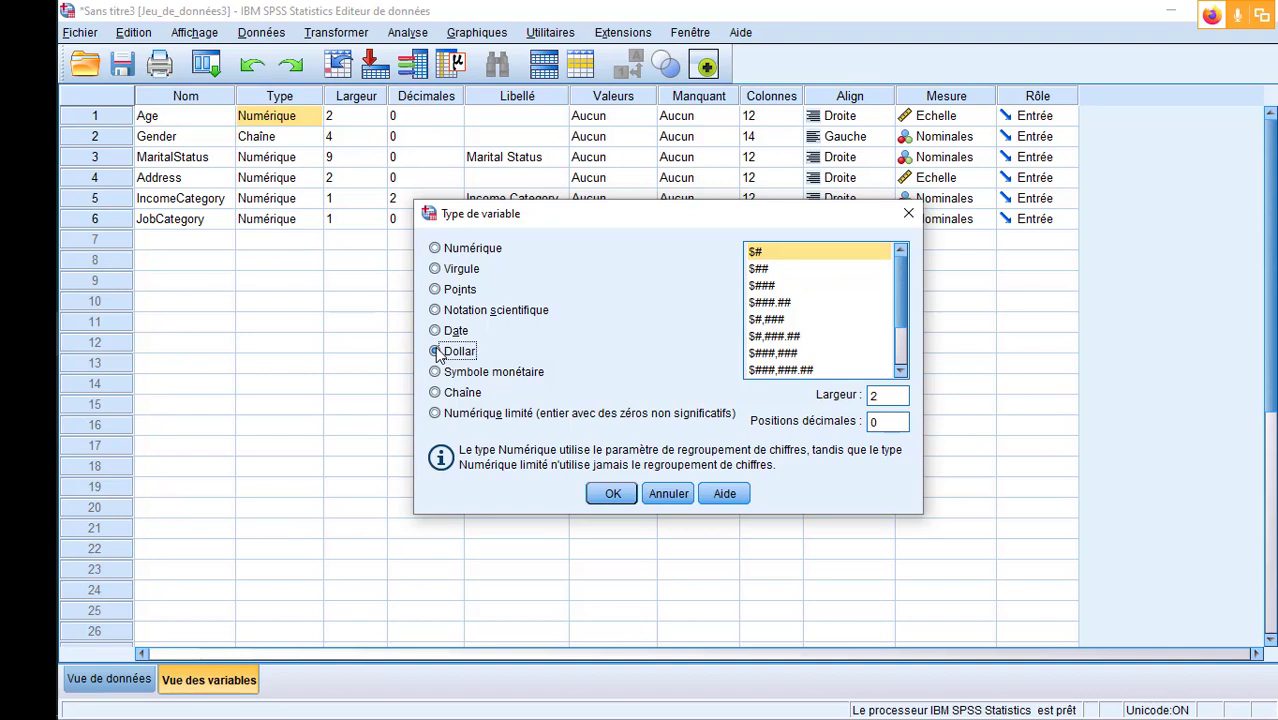
left_click(435, 373)
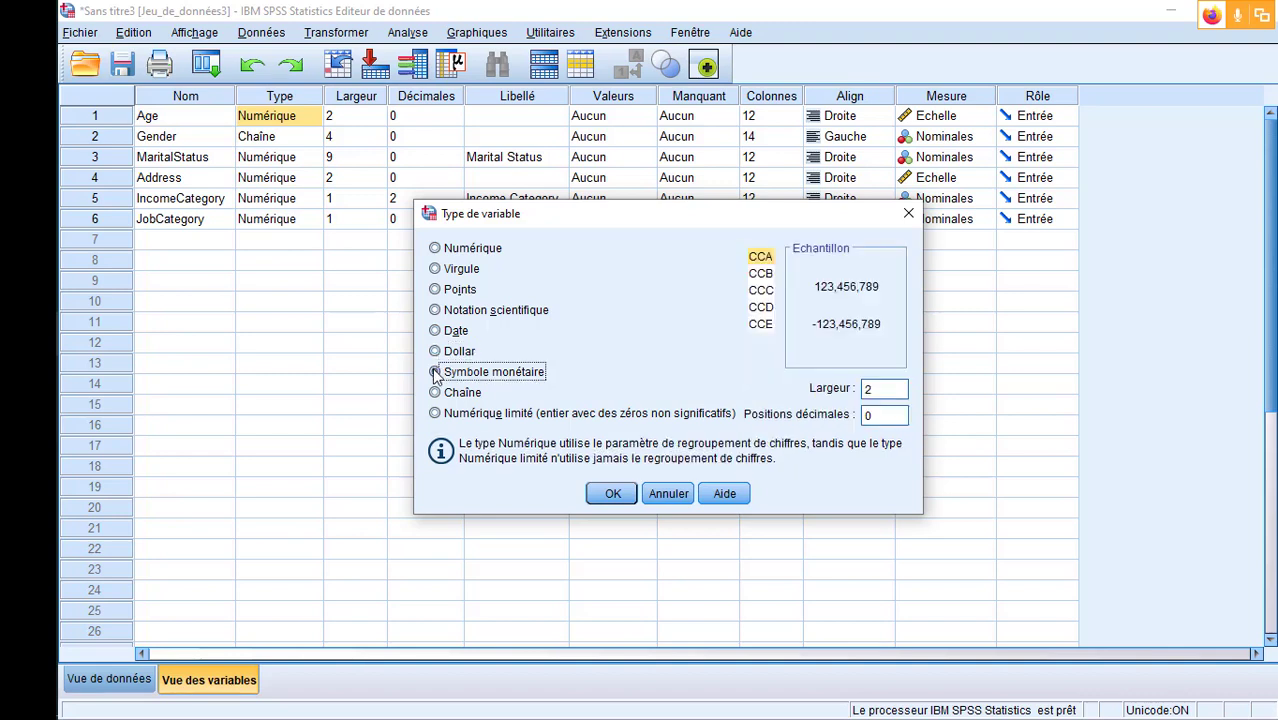
left_click(435, 394)
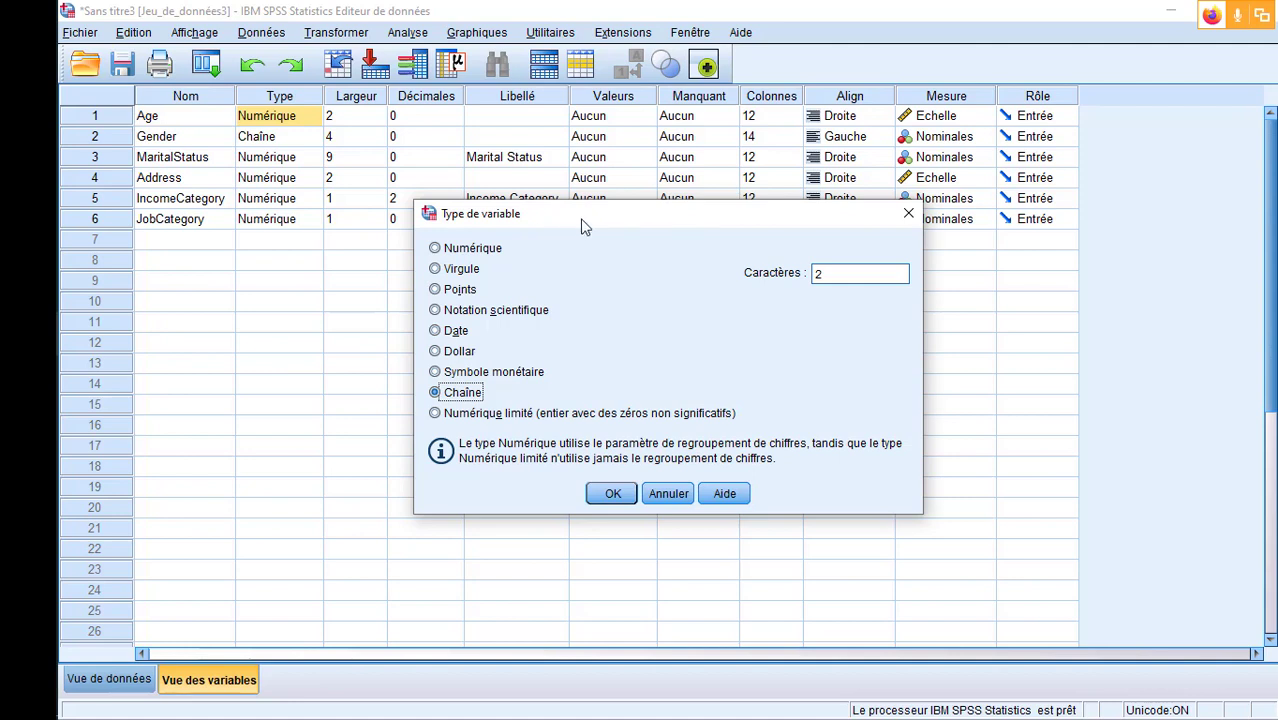
left_click_drag(585, 223, 645, 222)
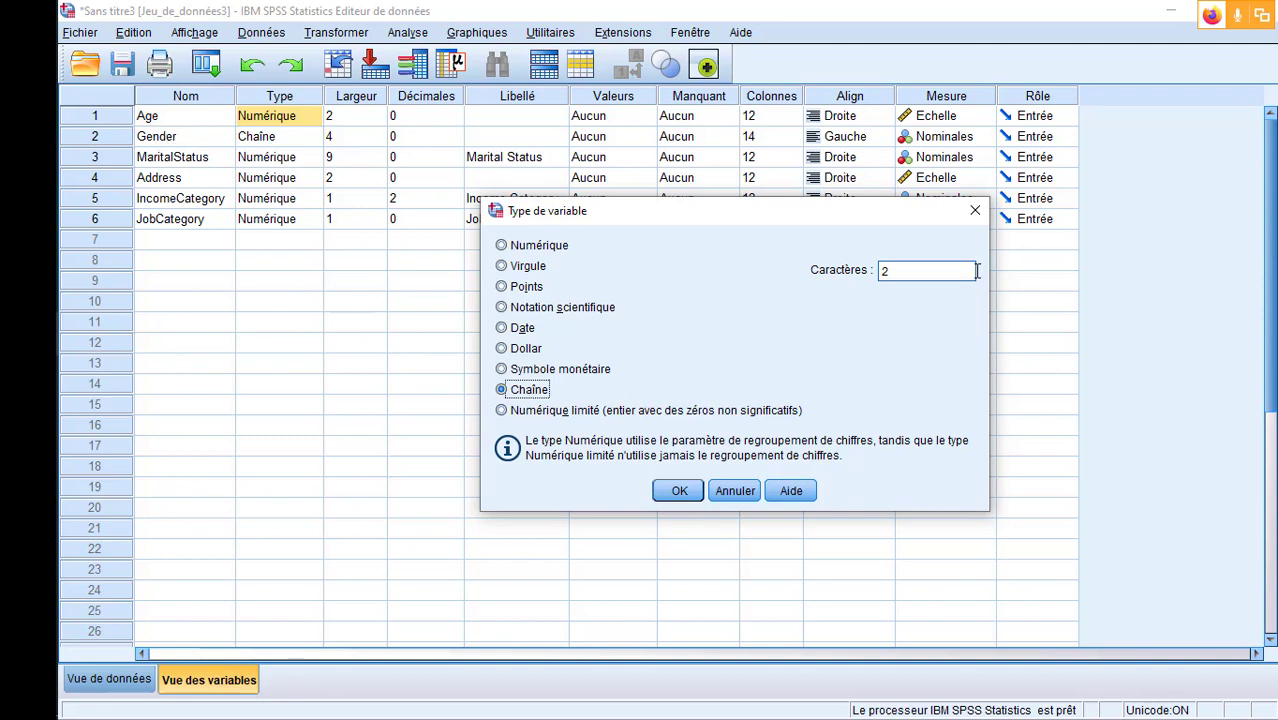
left_click(975, 210)
- Select the Gender variable in the data view and compare its values with its type in the variable view
left_click(150, 686)
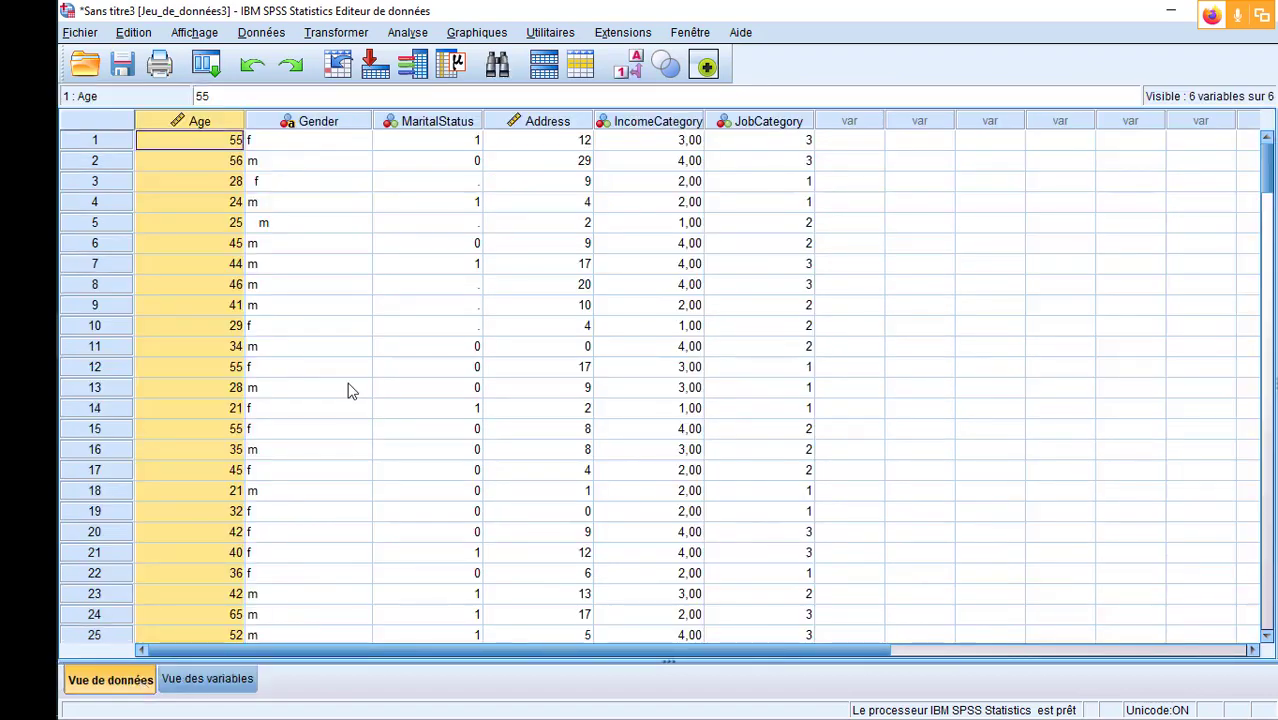
left_click(330, 121)
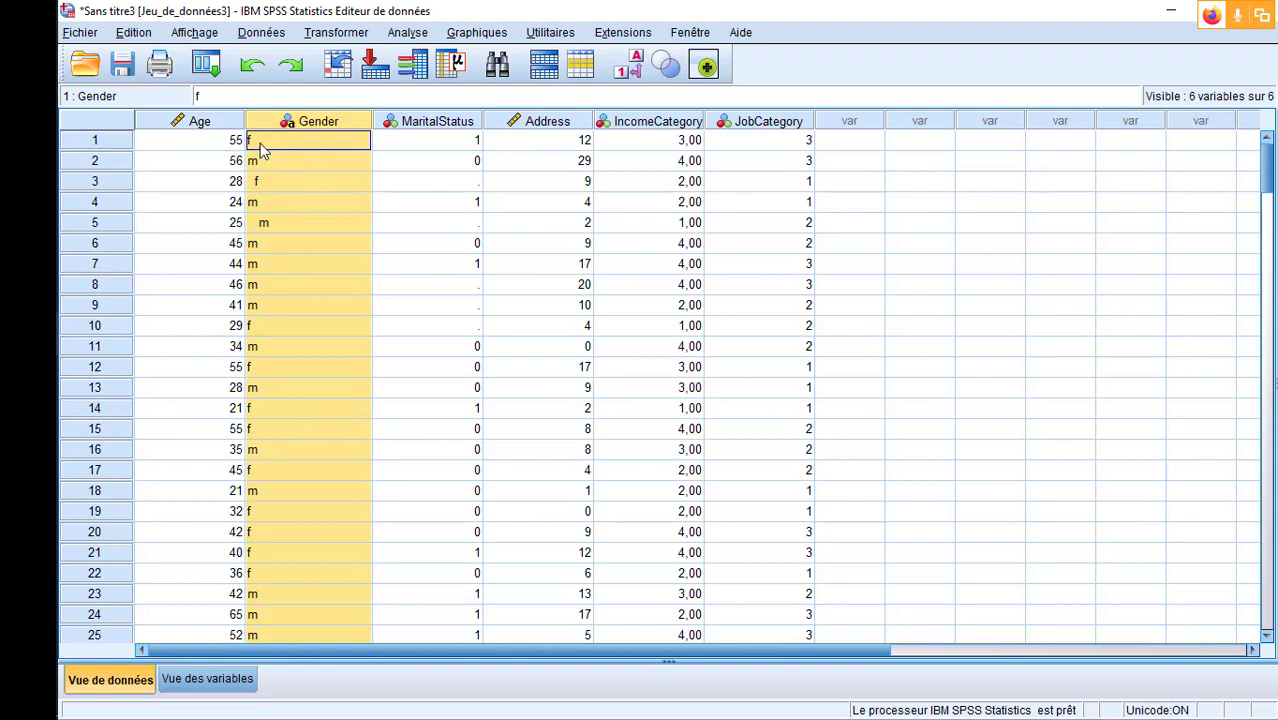
left_click(210, 679)
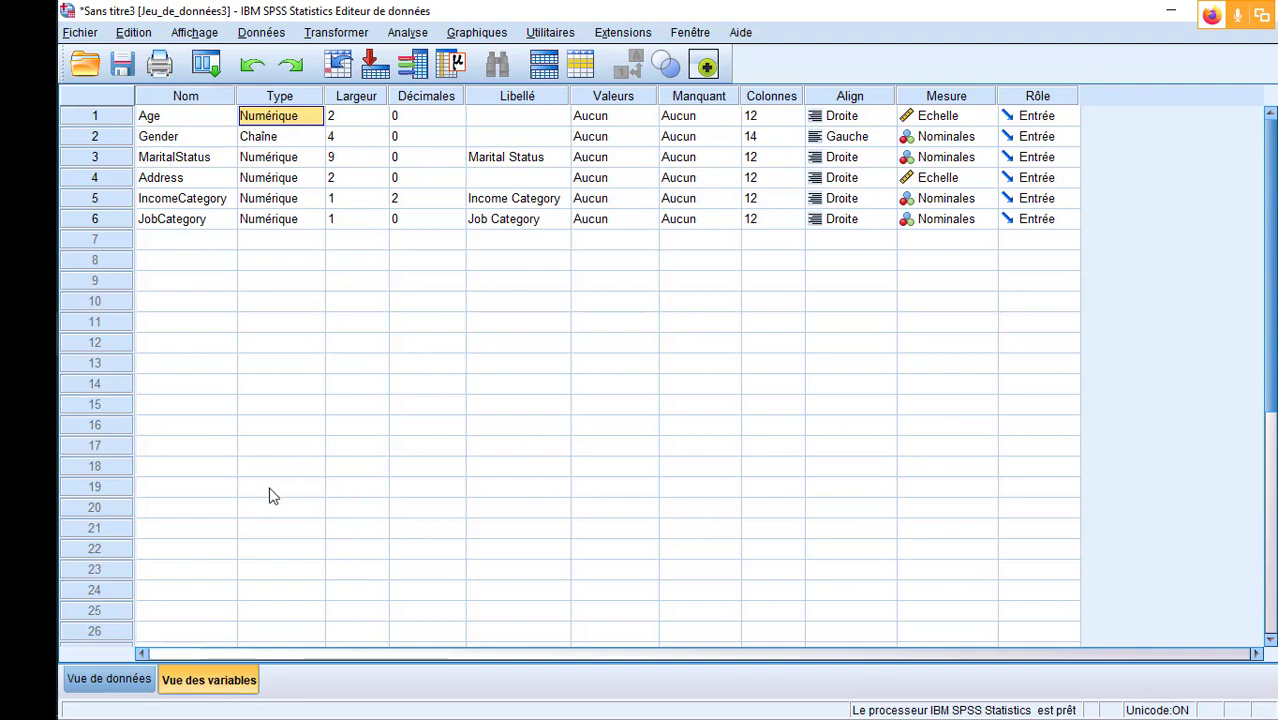
left_click(110, 680)
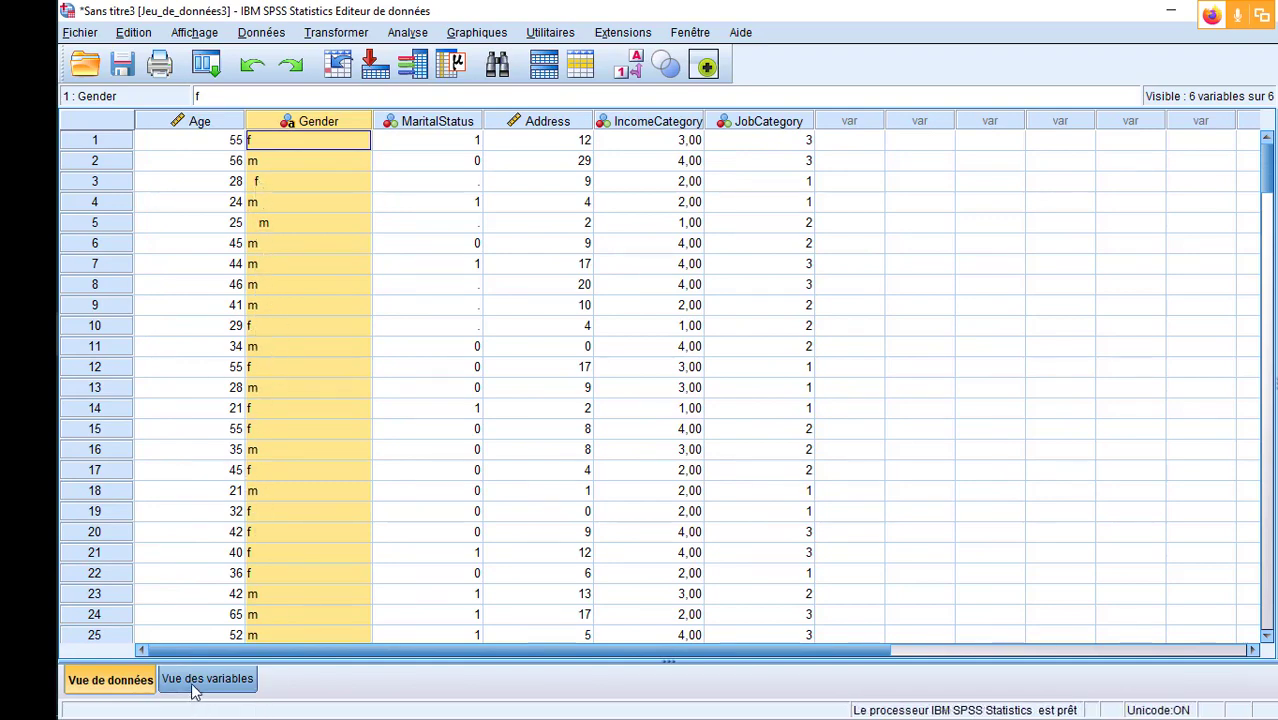
- Confirm Numérique as the Age variable's type, with a width of 2 and 0 decimal places
left_click(200, 680)
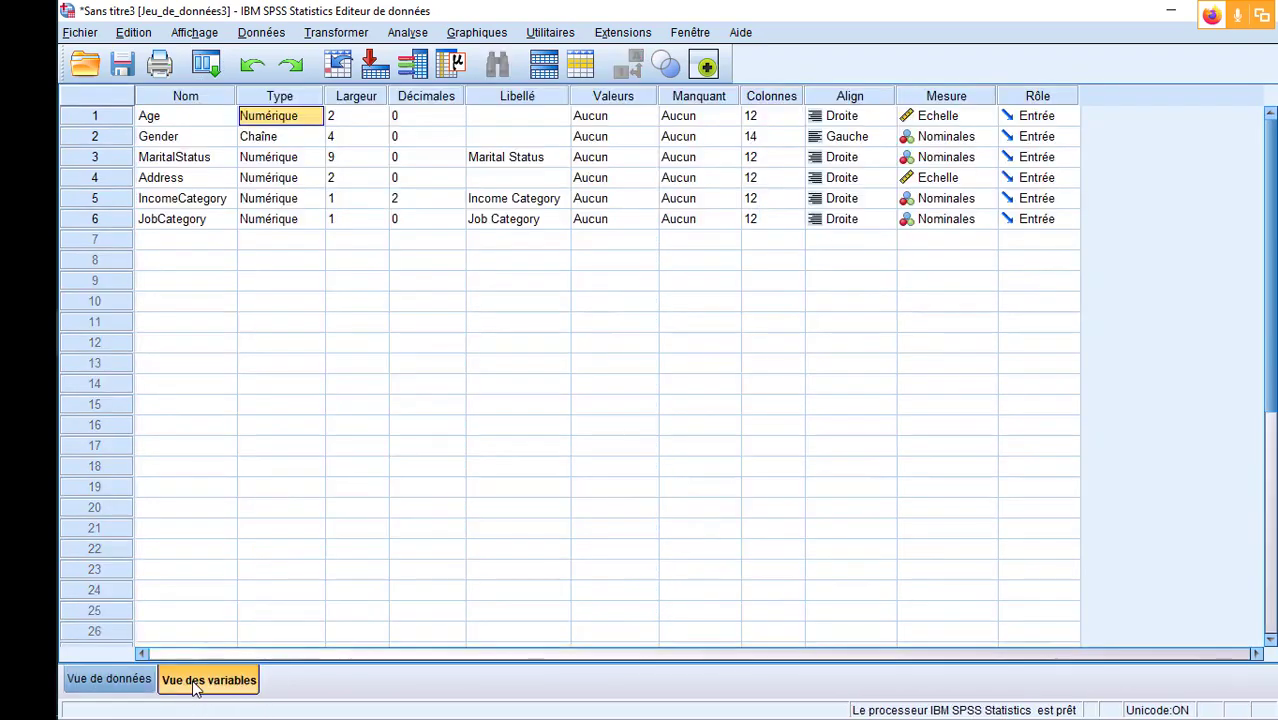
left_click(320, 116)
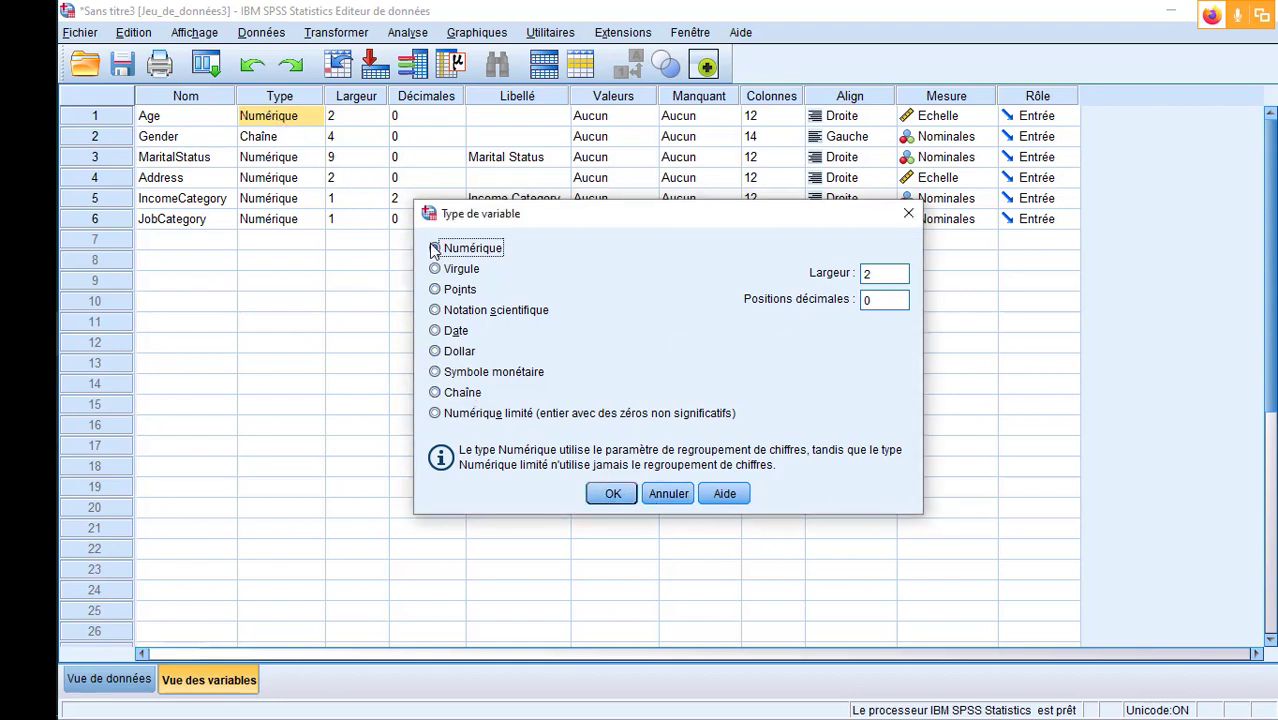
left_click(612, 493)
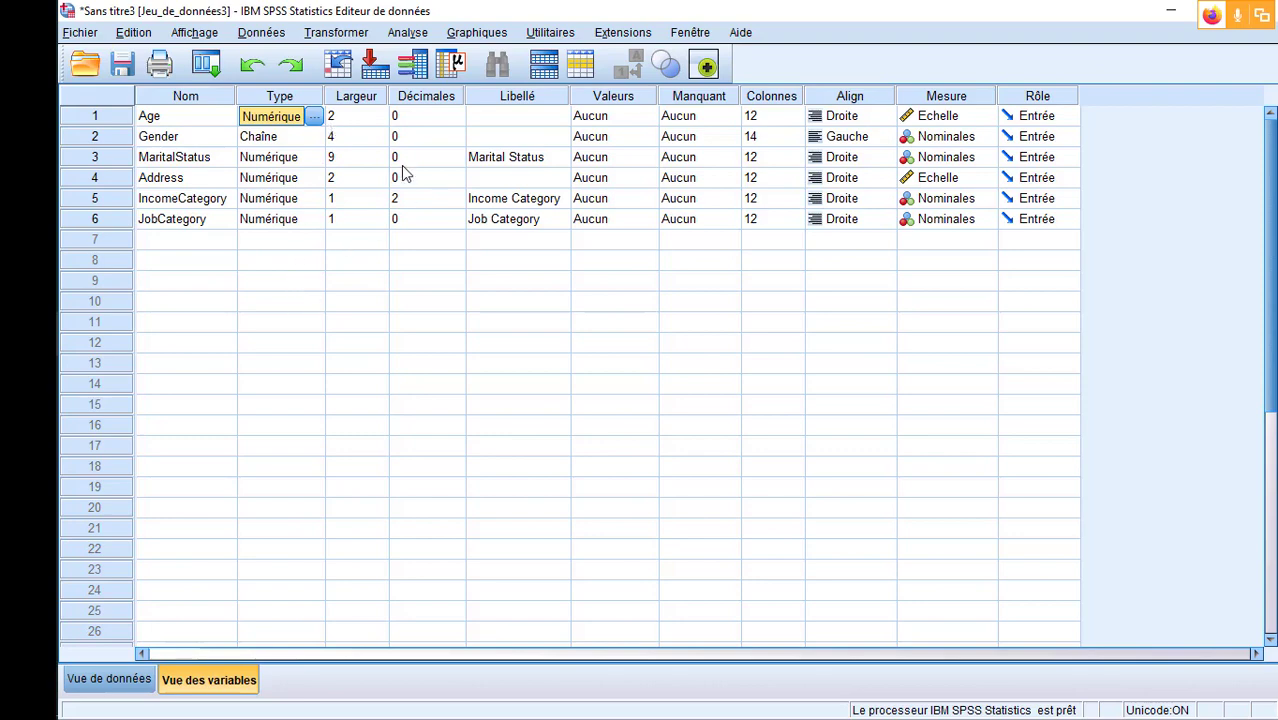
- Examine the whole-number Age values across the cases in the data view
left_click(109, 680)
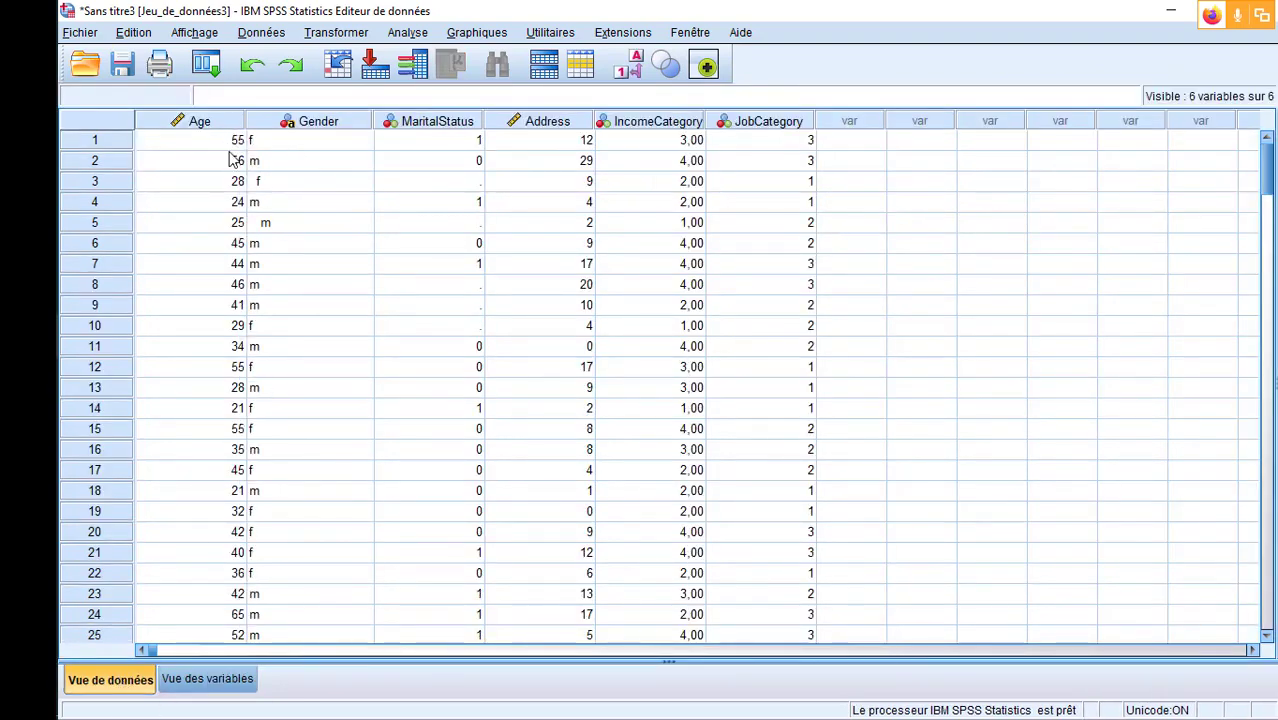
scroll(230, 263, "down", 16)
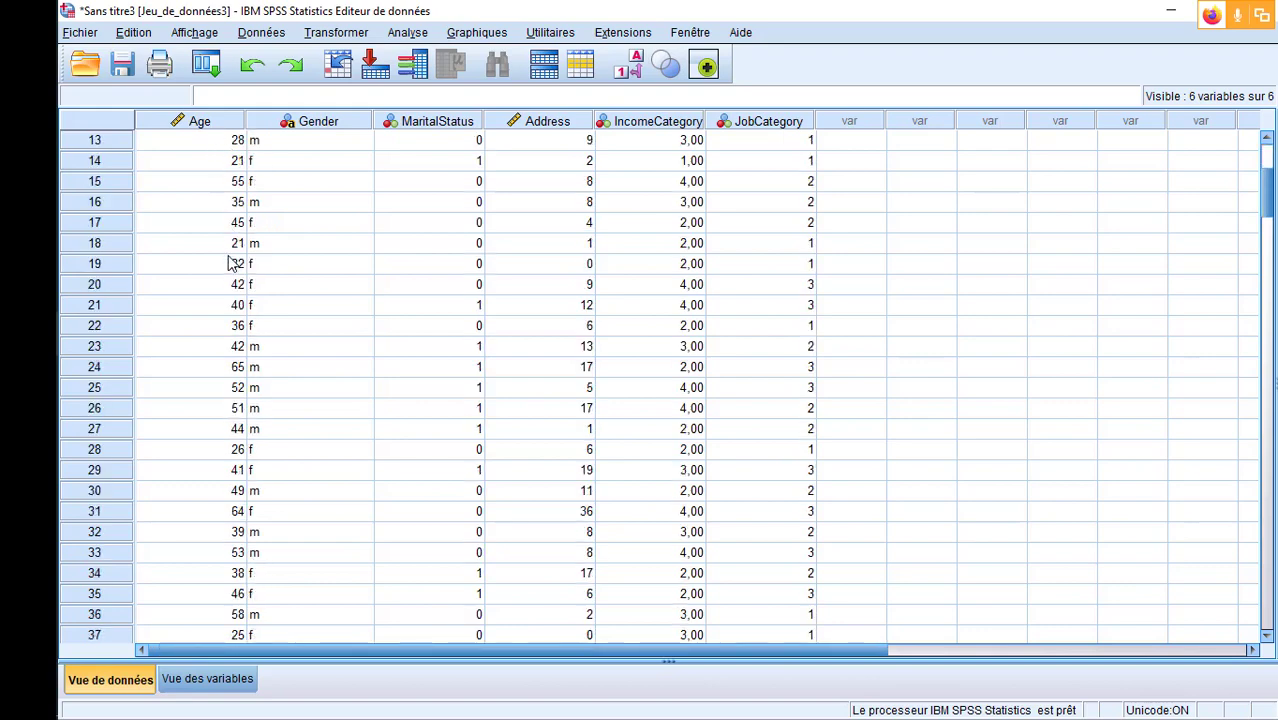
scroll(230, 263, "down", 20)
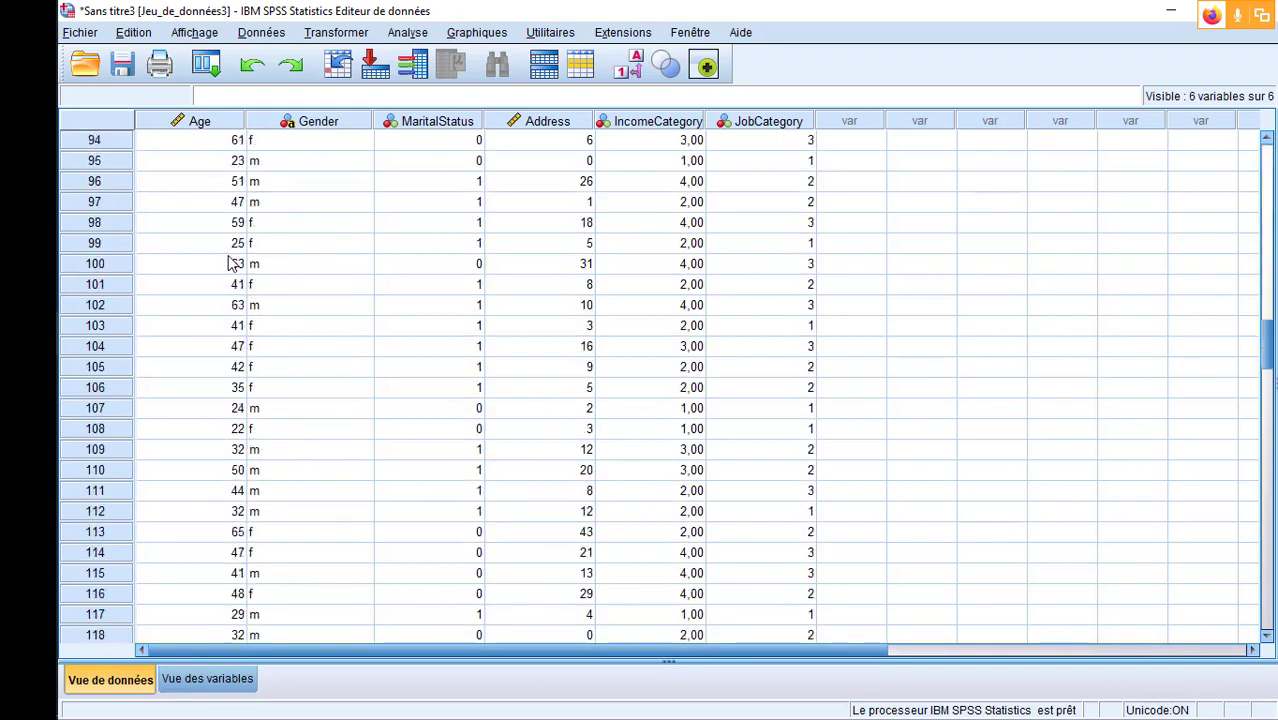
scroll(230, 263, "down", 14)
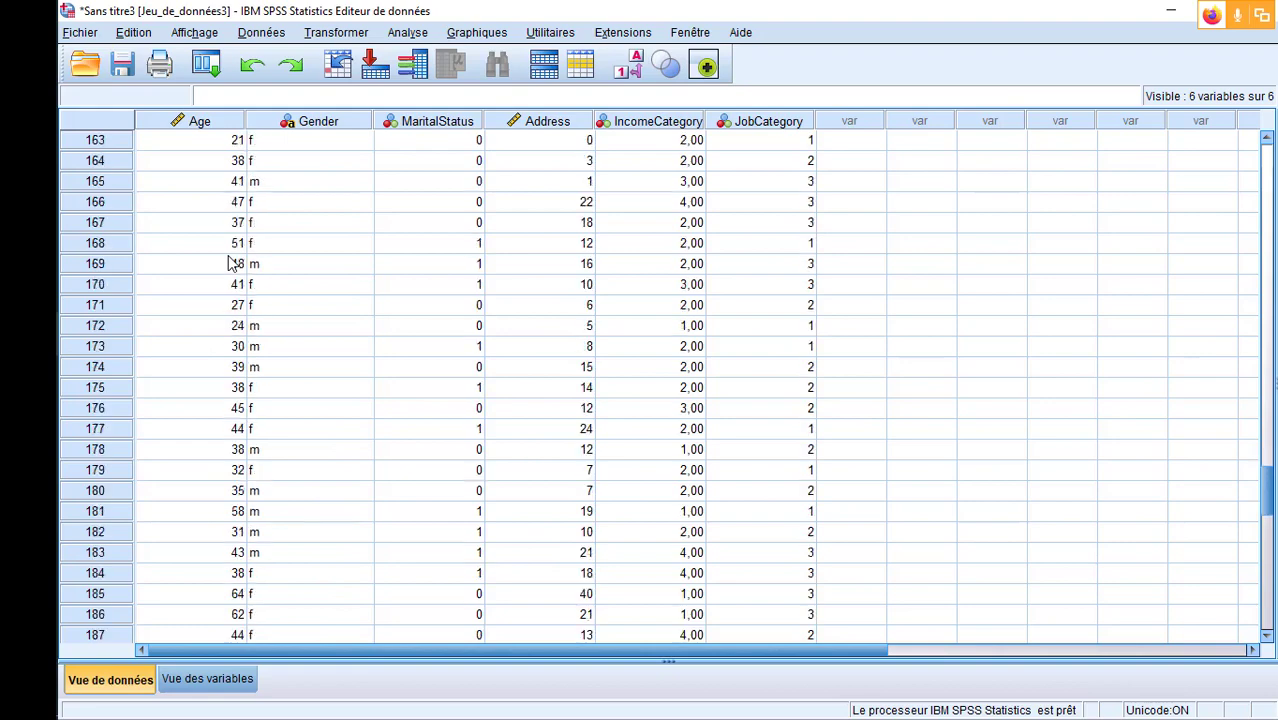
scroll(230, 263, "up", 10)
scroll(230, 263, "up", 20)
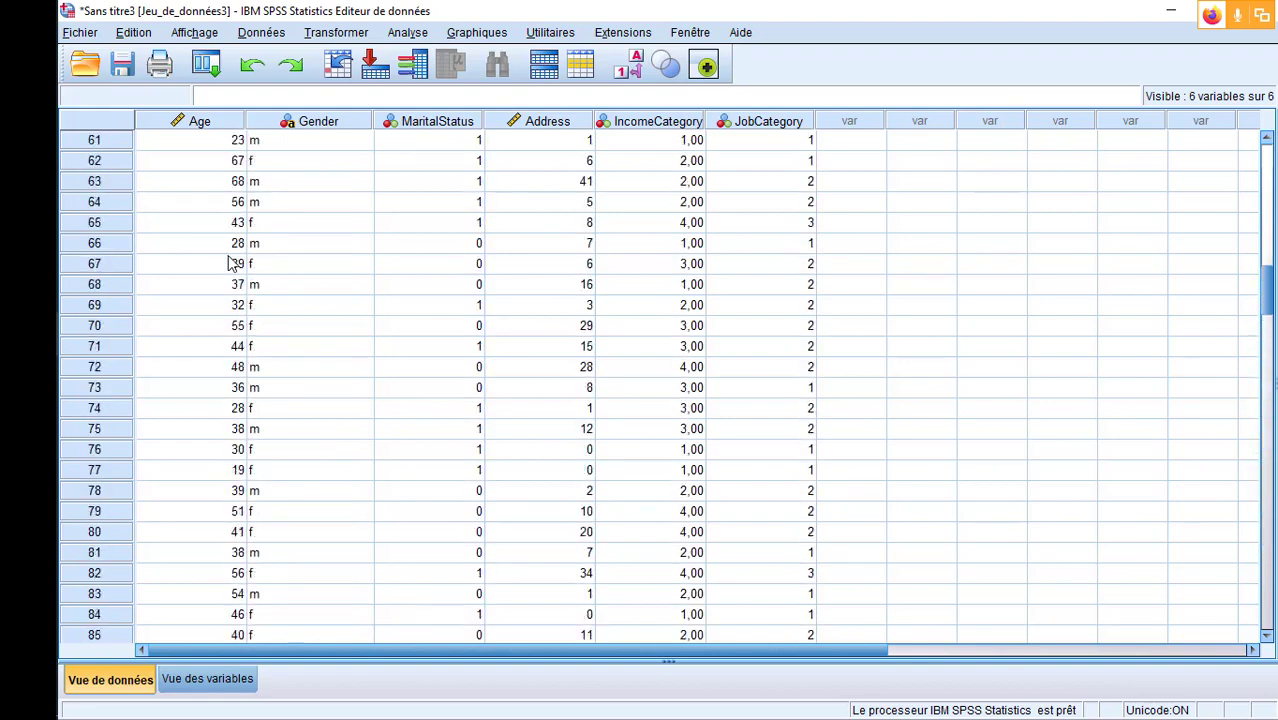
- Try 1 decimal place for the Age variable, check it in the data view, and restore its decimals to 0
left_click(208, 679)
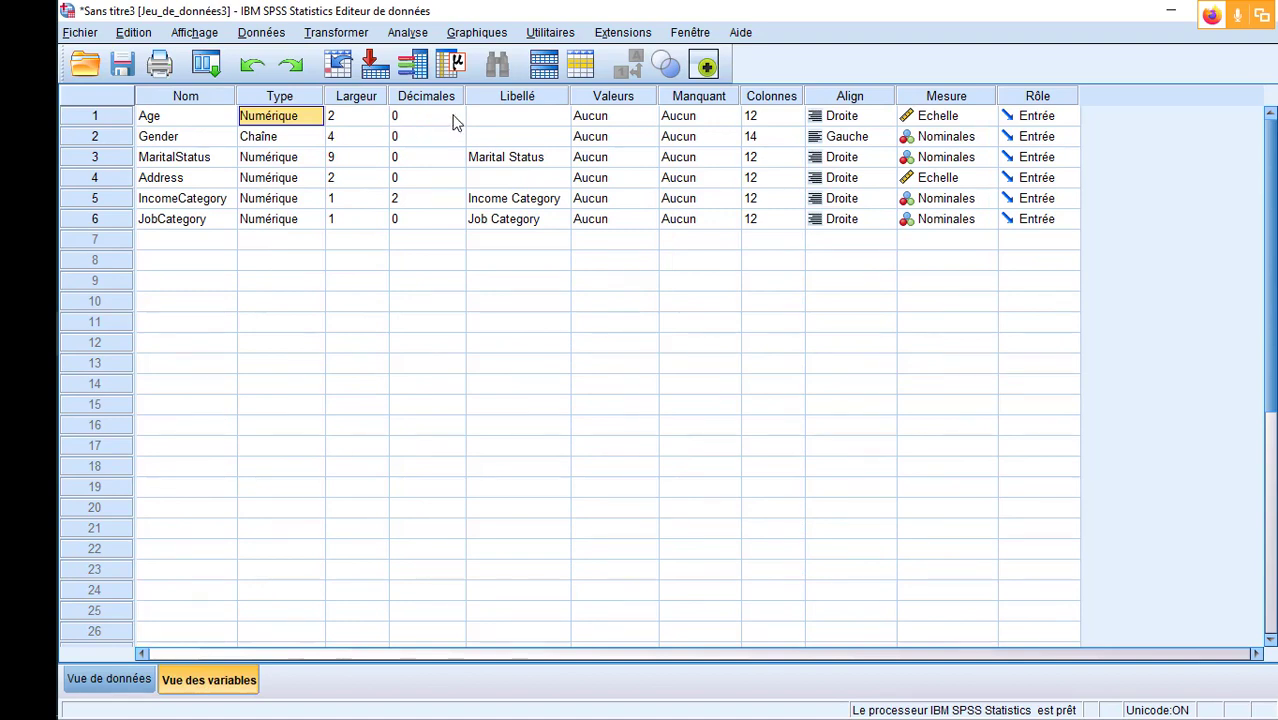
left_click(412, 116)
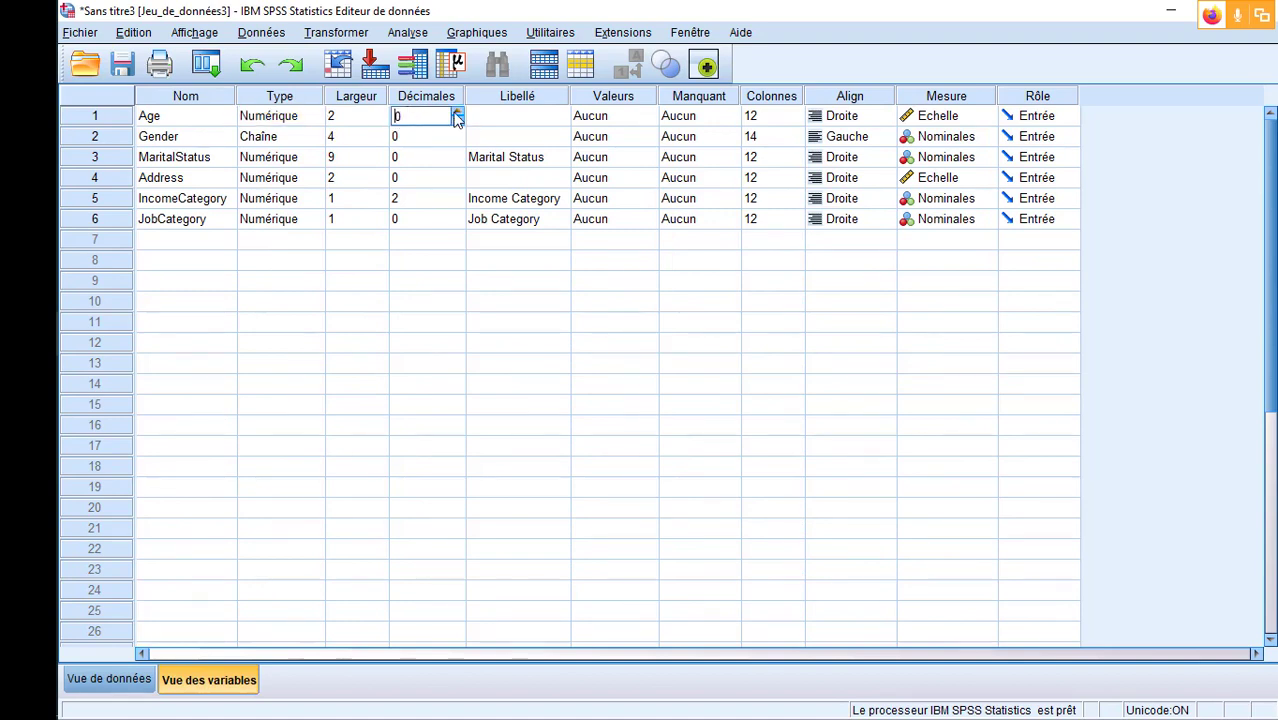
left_click(457, 113)
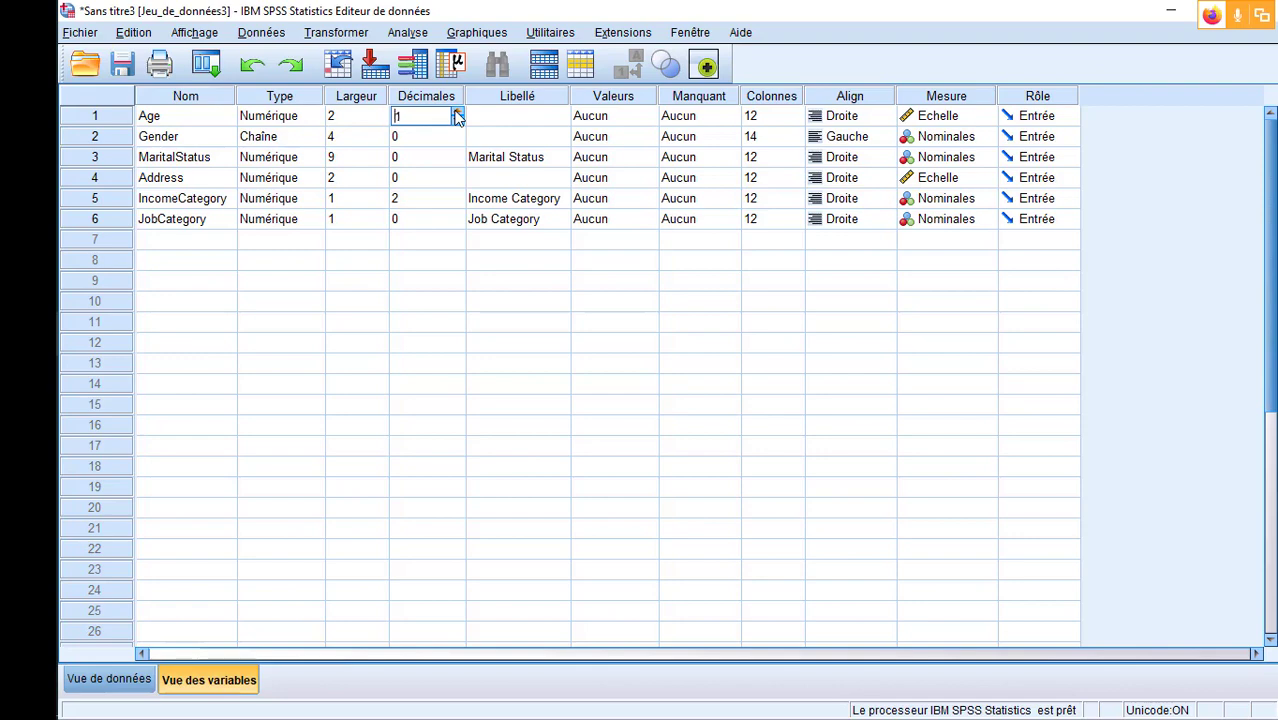
left_click(453, 346)
left_click(105, 679)
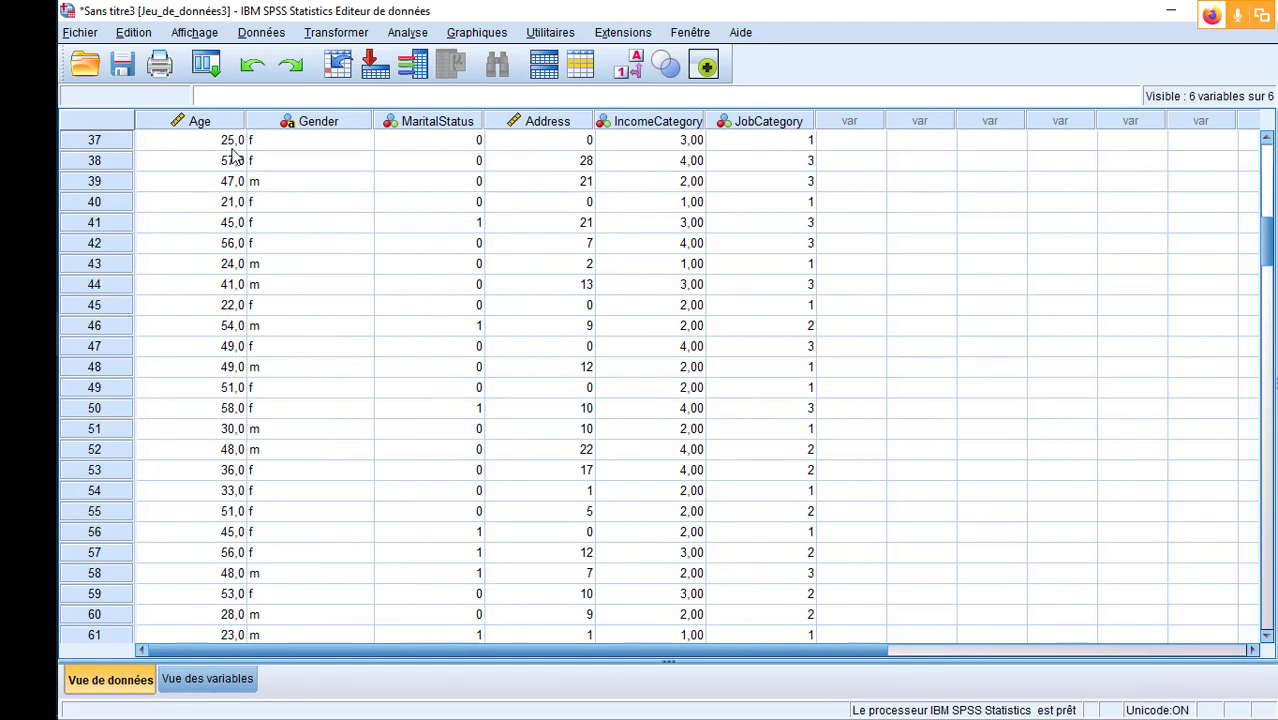
left_click(226, 682)
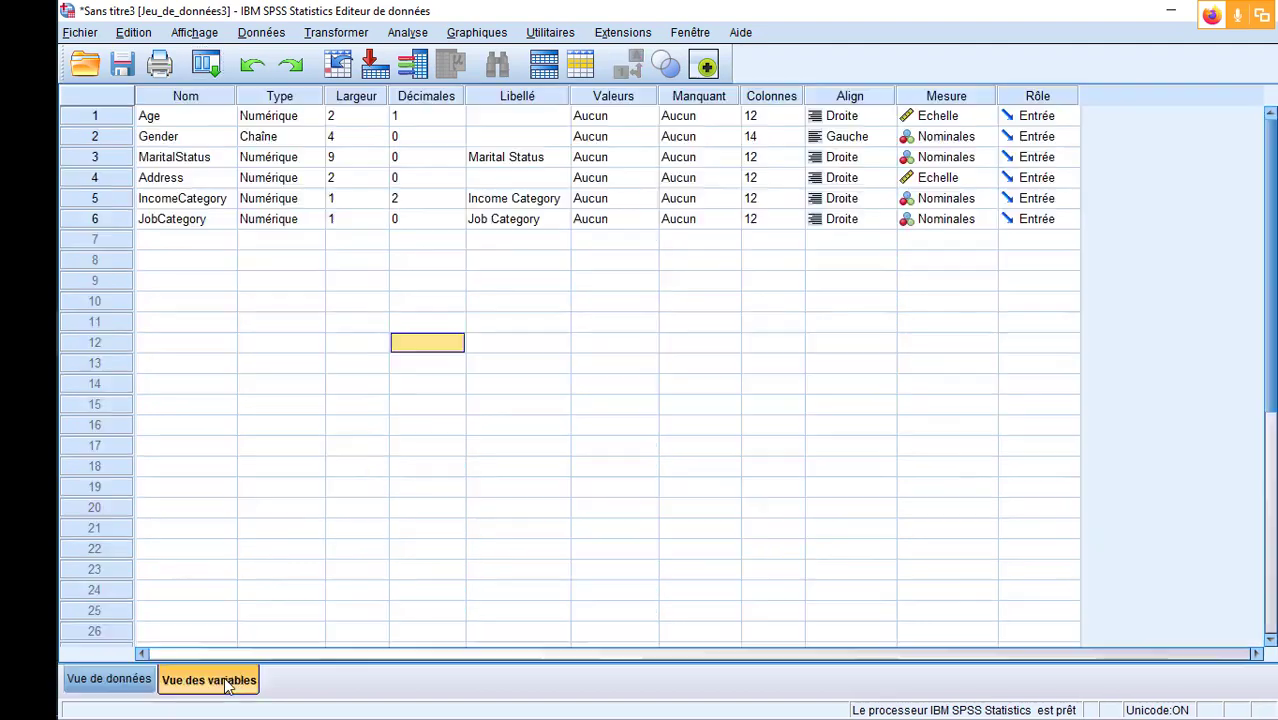
double_click(462, 117)
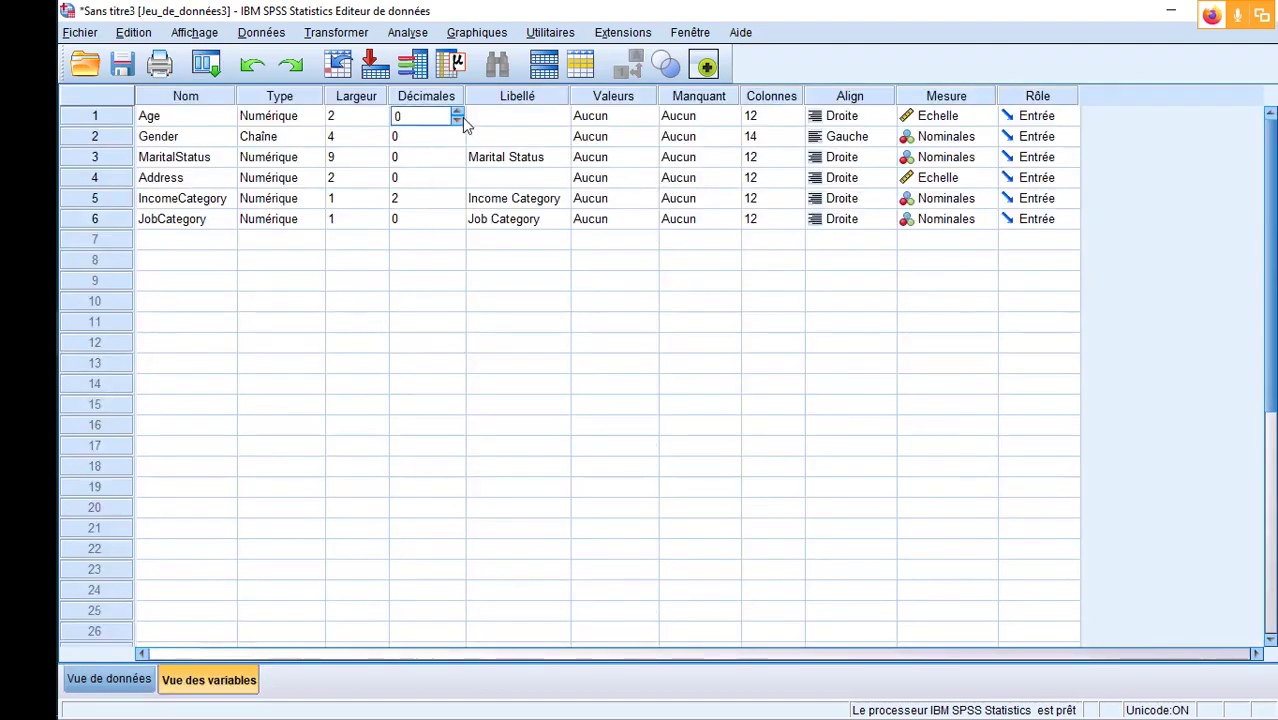
- Widen the Libellé column and label the Age variable "Age des répondants"
left_click_drag(636, 92, 673, 92)
left_click(590, 125)
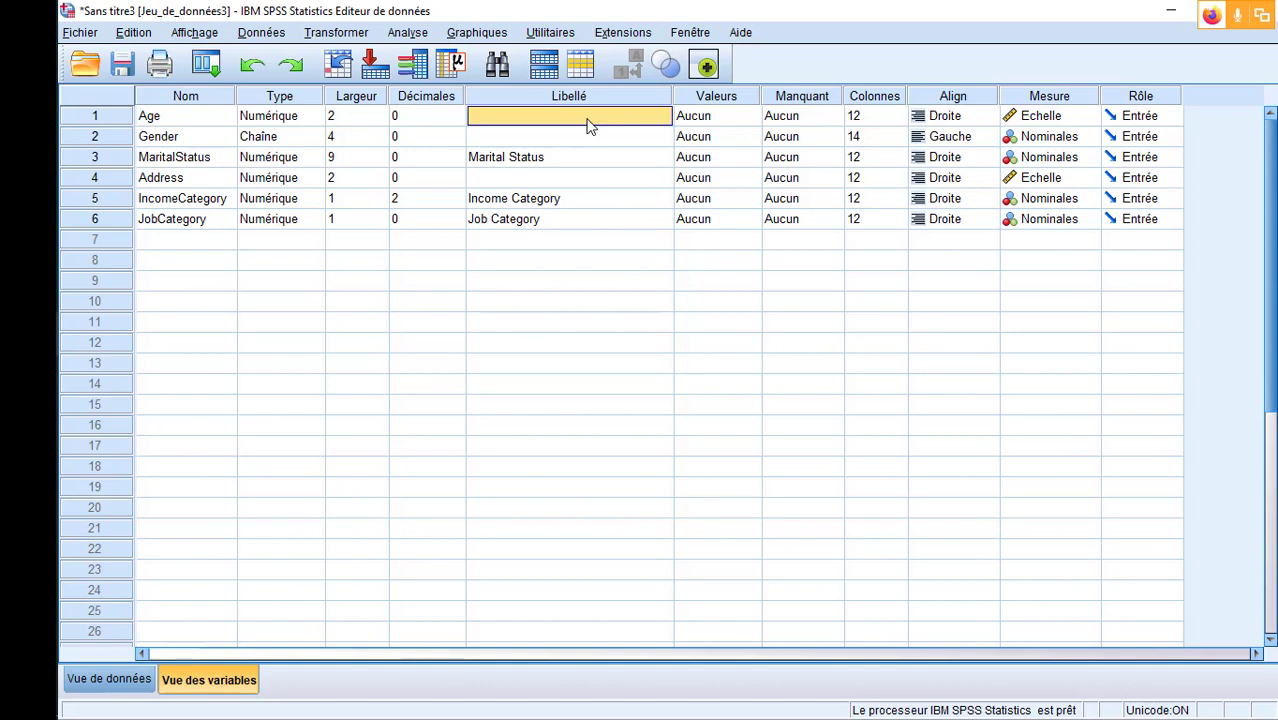
type("Age des répond")
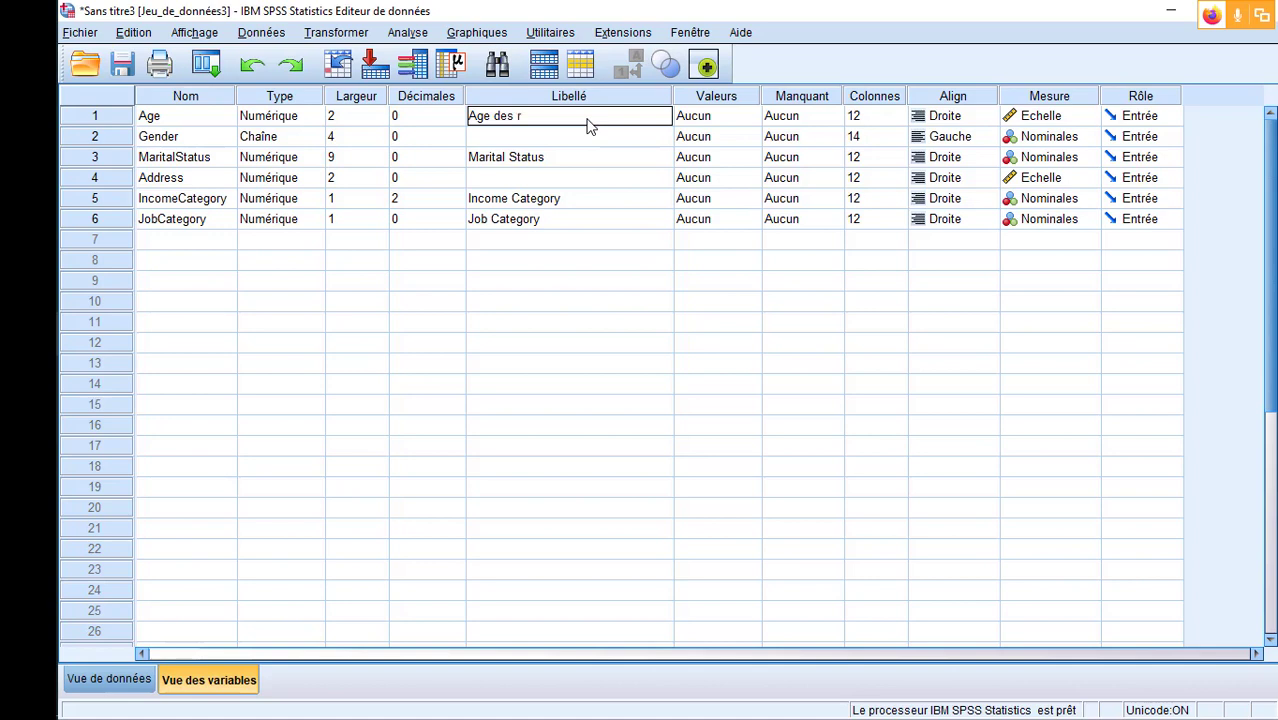
type("ants")
left_click(632, 344)
left_click(575, 117)
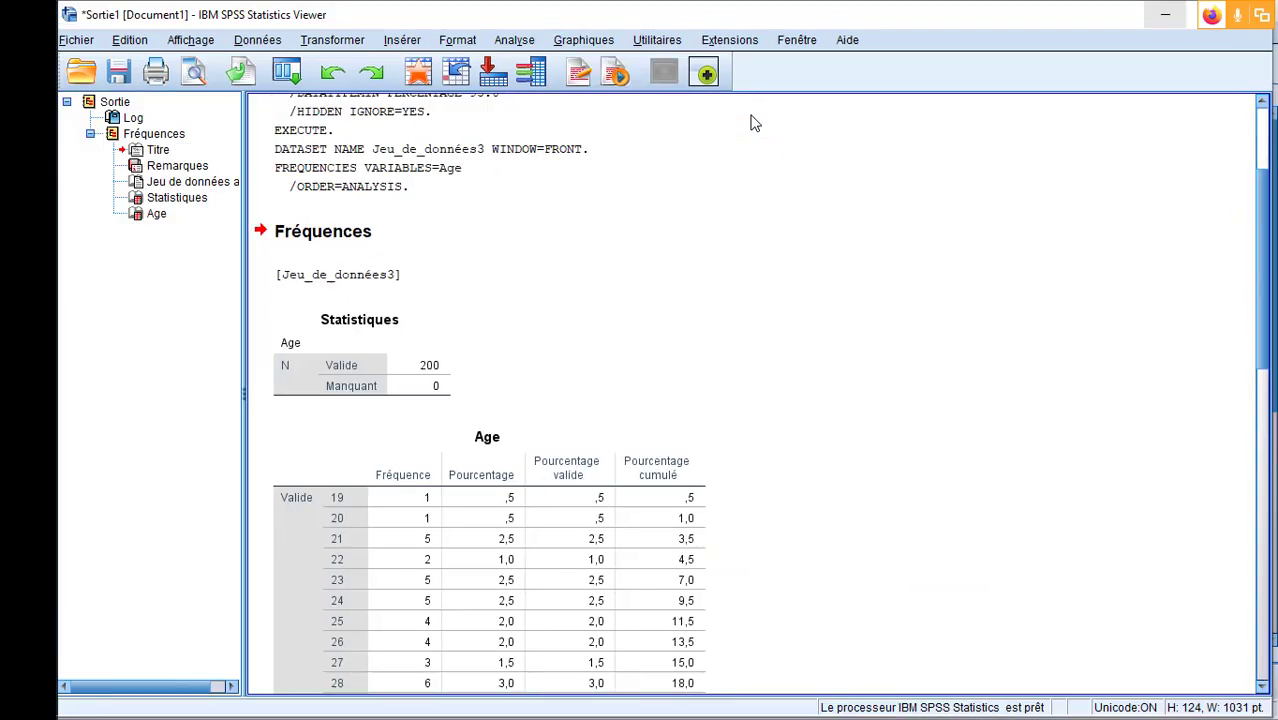
- Review the Age frequency table in the Sortie1 output and return to the Sans titre3 dataset
scroll(745, 283, "down", 10)
scroll(745, 283, "up", 10)
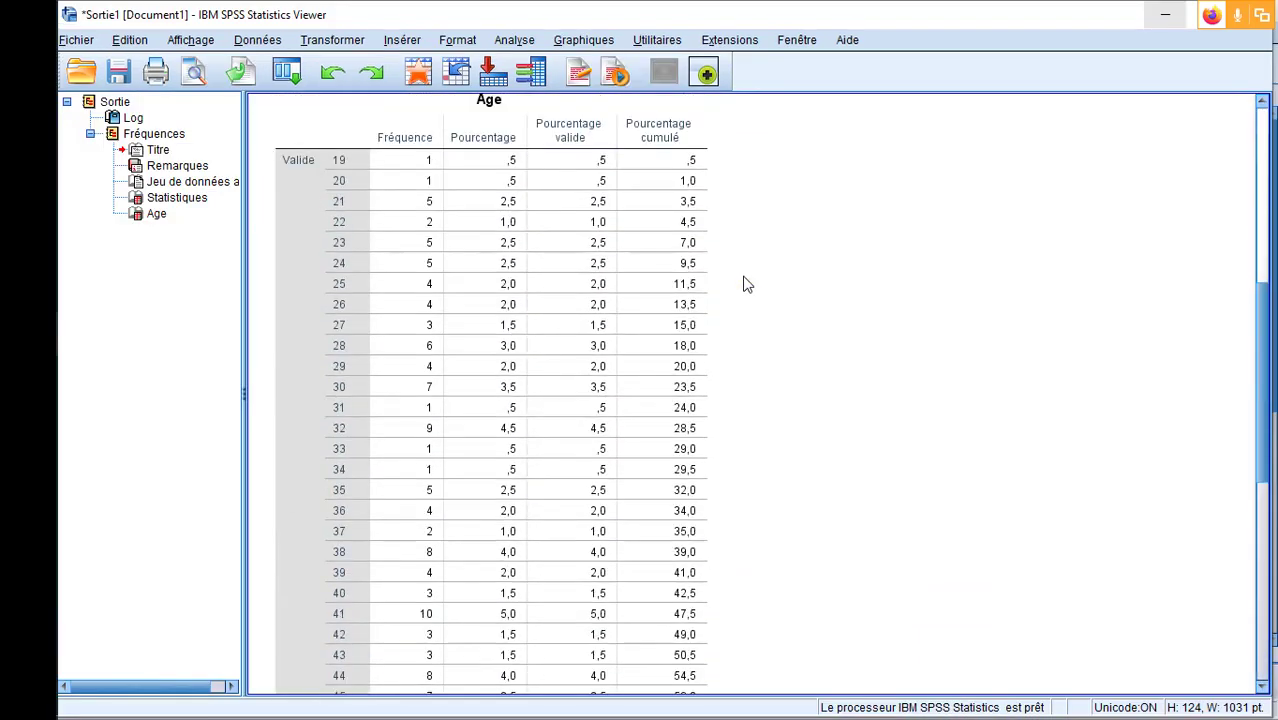
scroll(745, 283, "down", 5)
key("alt+Tab")
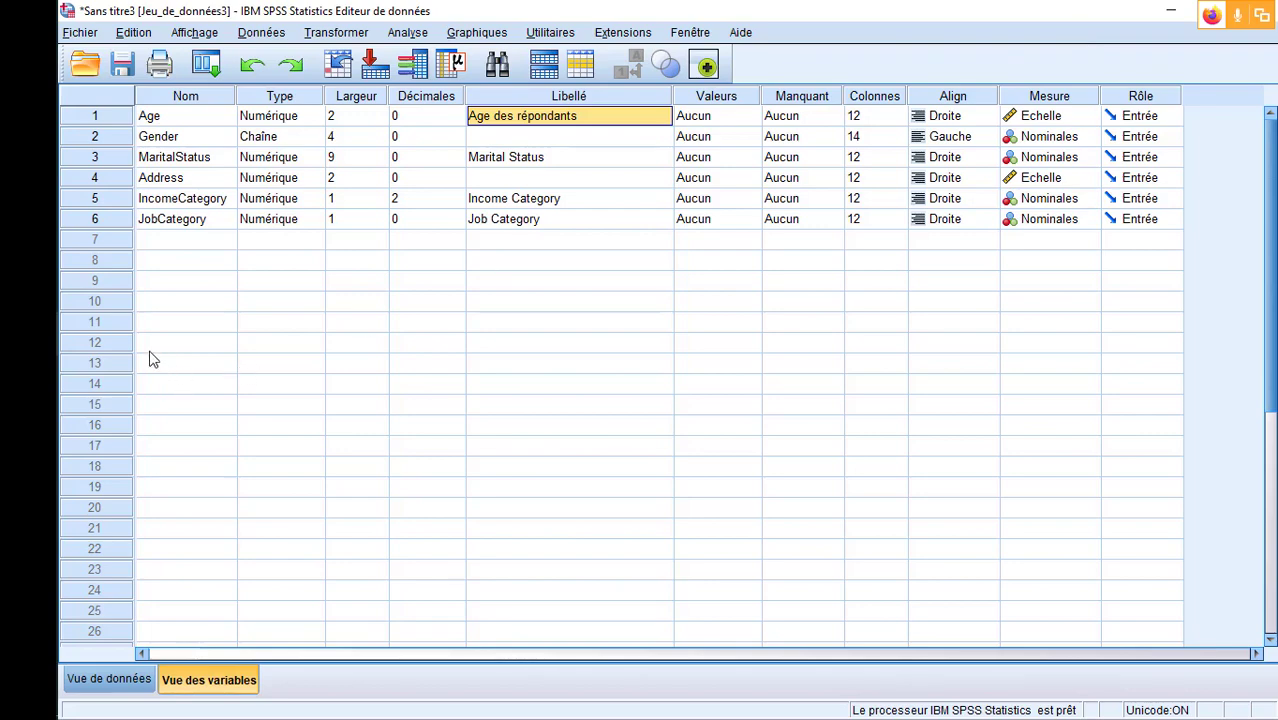
- Go through the missing MaritalStatus values in cases 3, 5, 8, 9 and 10 of the data view
left_click(120, 688)
scroll(322, 425, "up", 2)
scroll(322, 425, "up", 10)
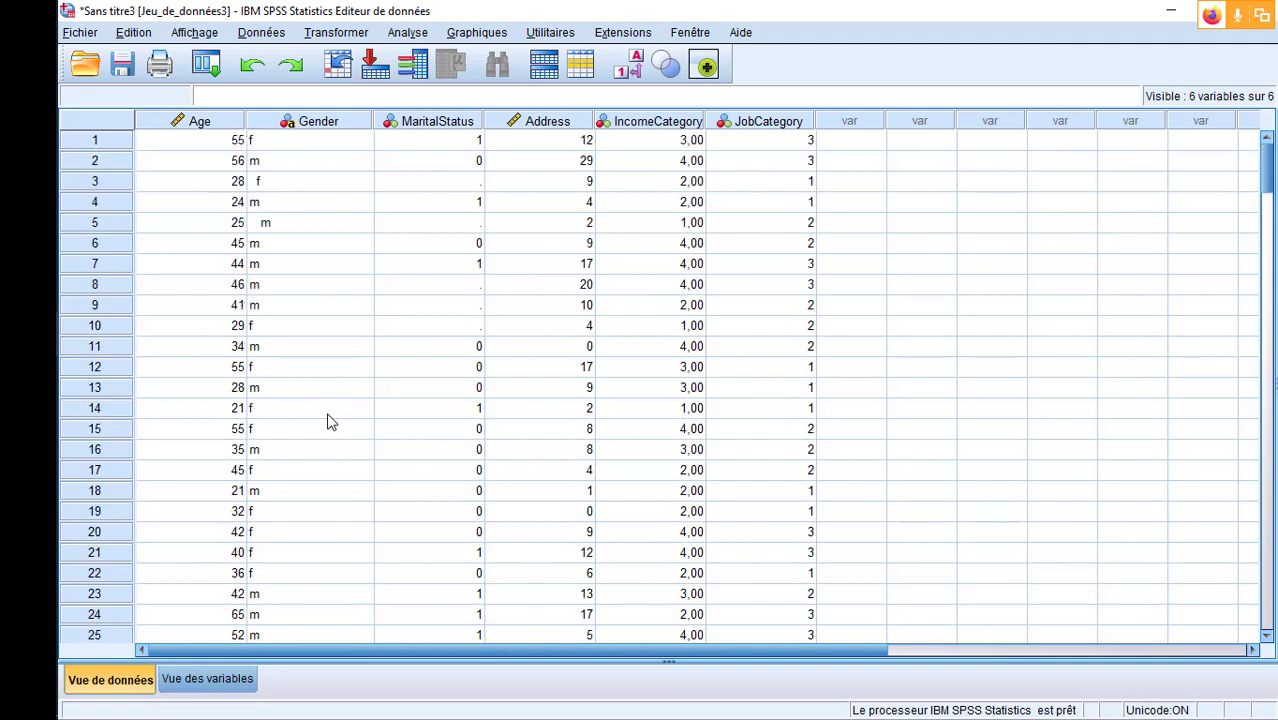
left_click(462, 186)
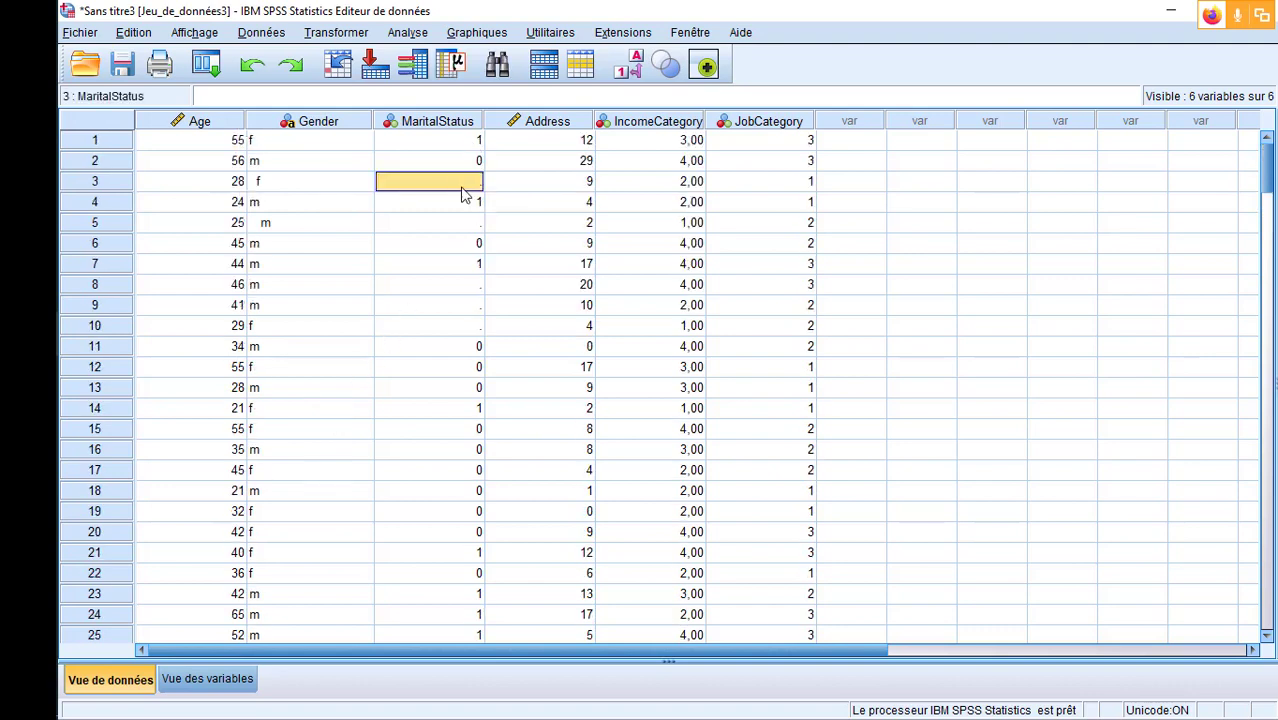
left_click(458, 224)
left_click(453, 287)
left_click(450, 308)
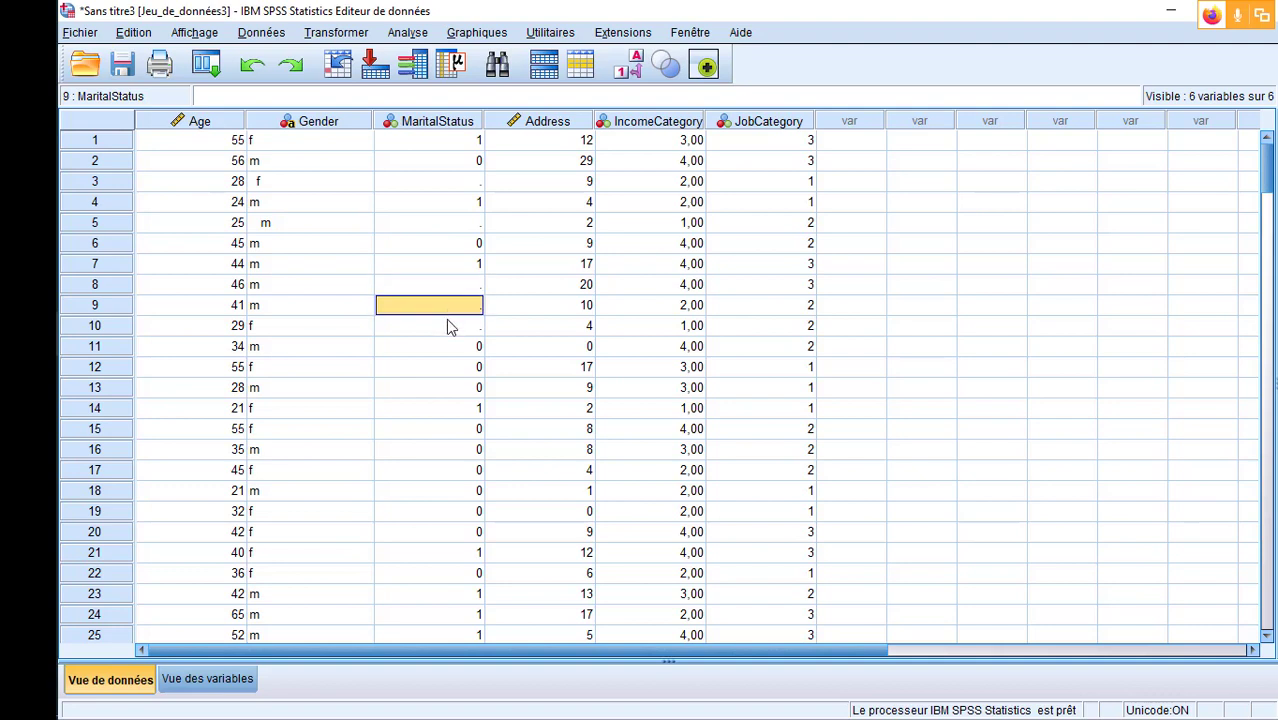
left_click(457, 290)
left_click(455, 306)
left_click(460, 285)
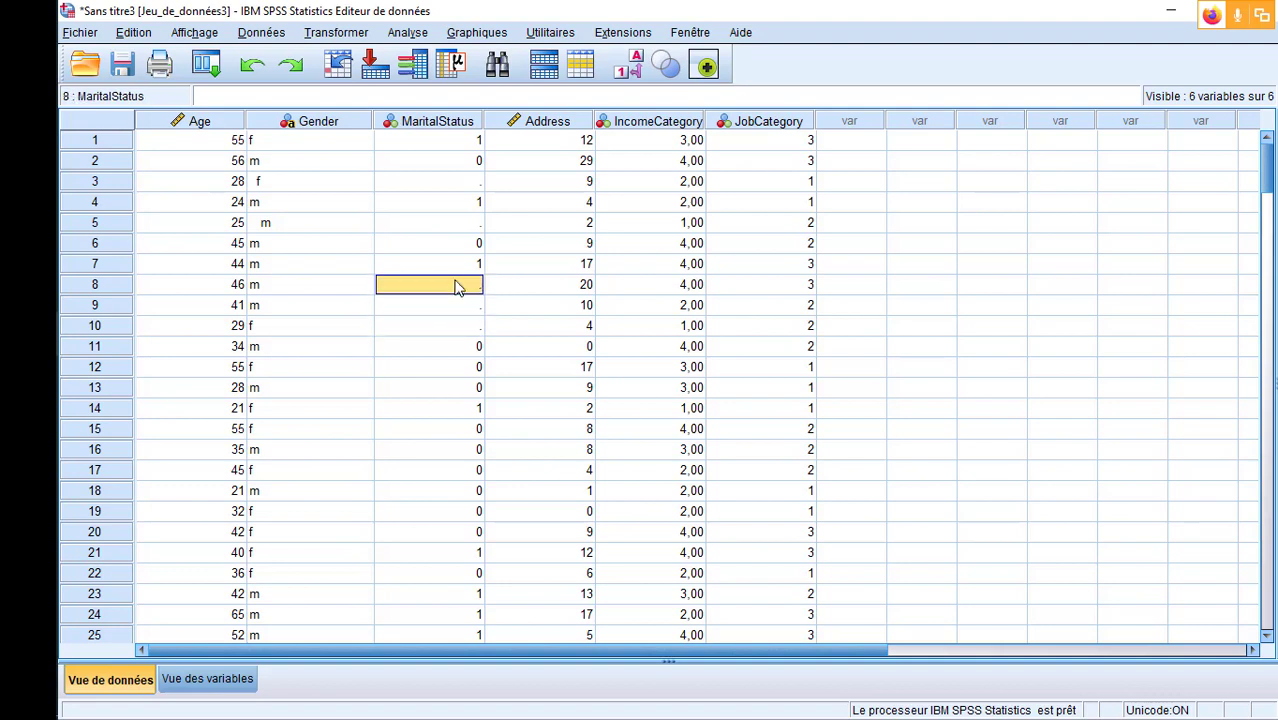
left_click(460, 223)
left_click(462, 183)
left_click(457, 226)
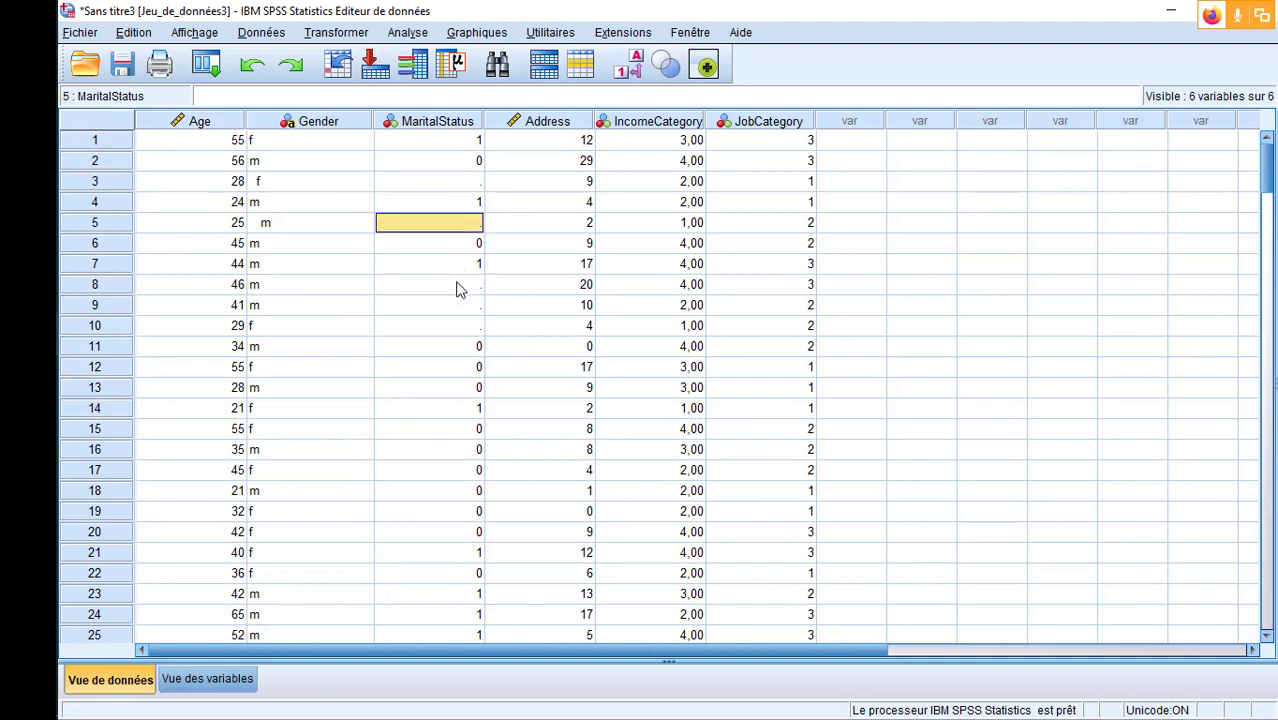
left_click(457, 287)
left_click(457, 306)
left_click(464, 325)
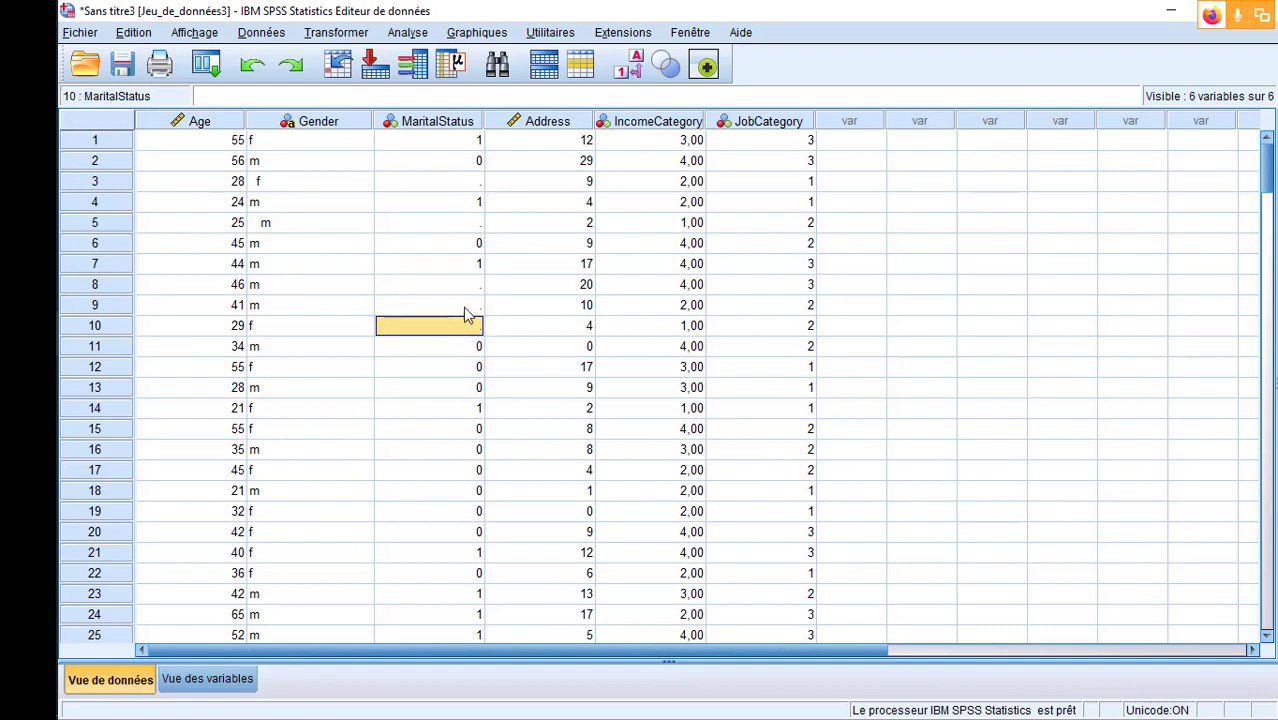
- Check the MaritalStatus values through to the last case and return to the first case
scroll(470, 315, "down", 20)
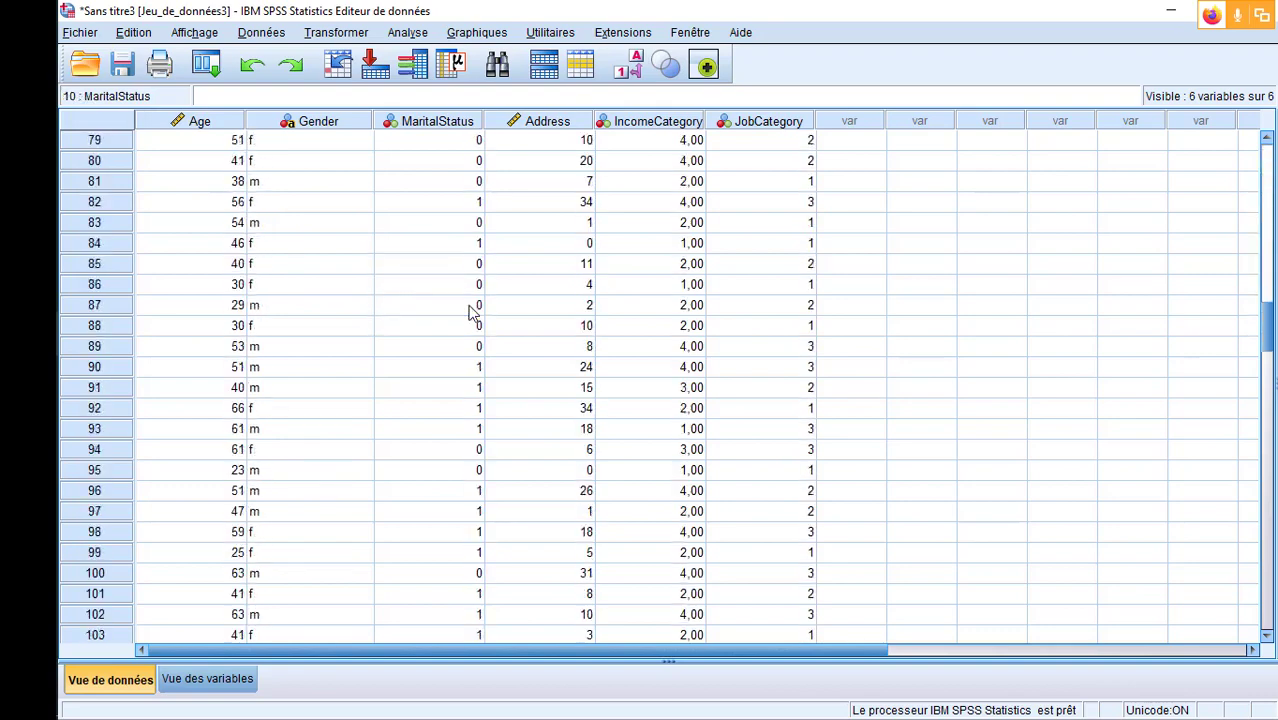
scroll(470, 315, "down", 20)
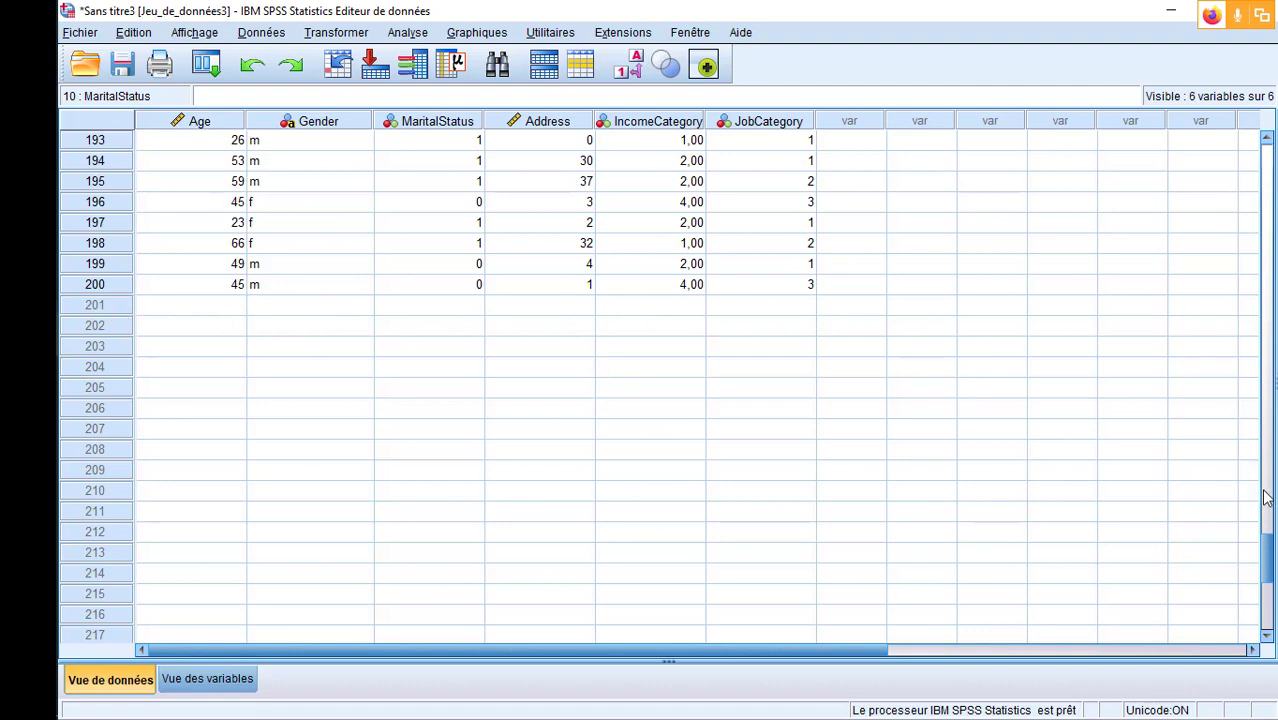
left_click_drag(1268, 562, 1265, 112)
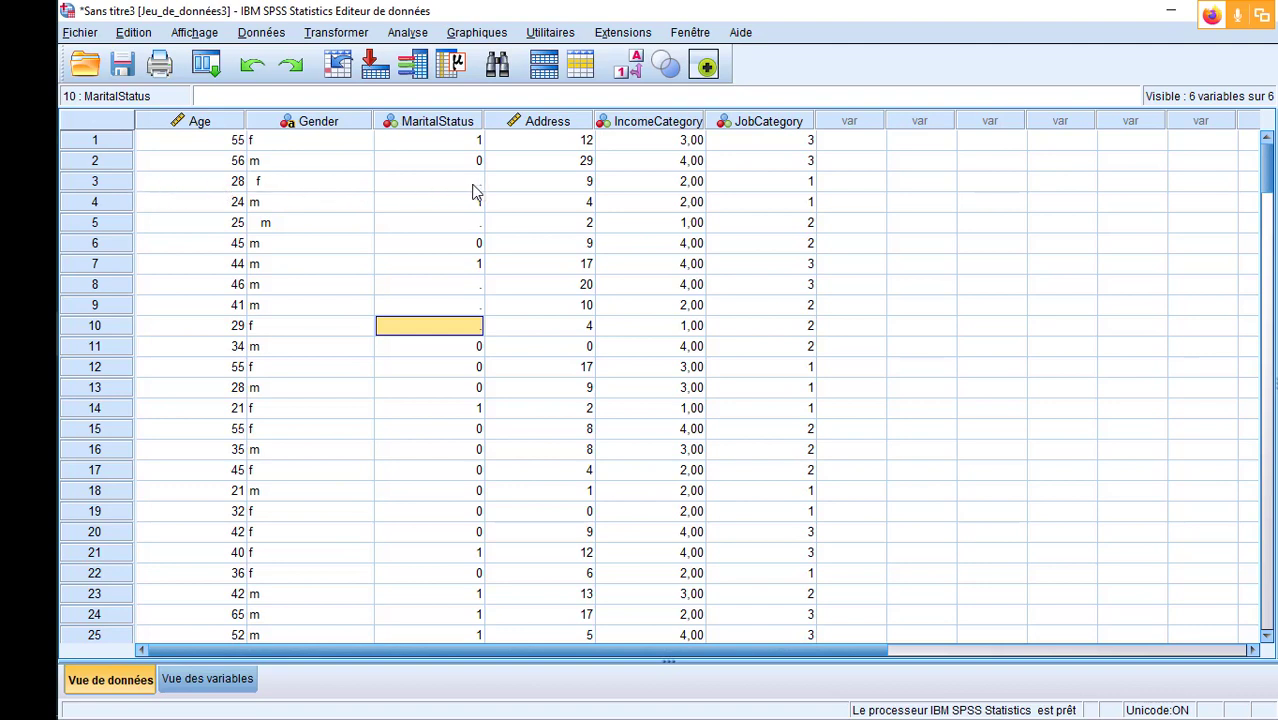
- Compare the variables' Colonnes and Align properties with the data view, and open the measurement level options for Age
left_click(210, 680)
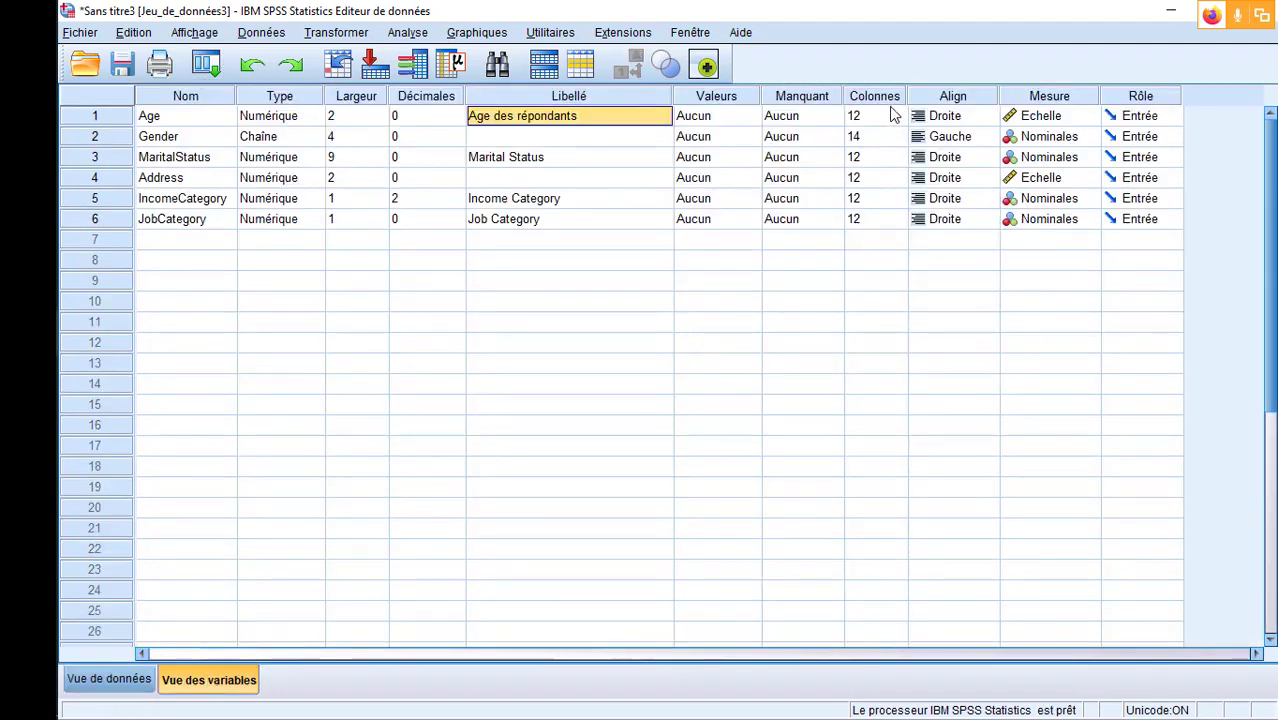
left_click(109, 680)
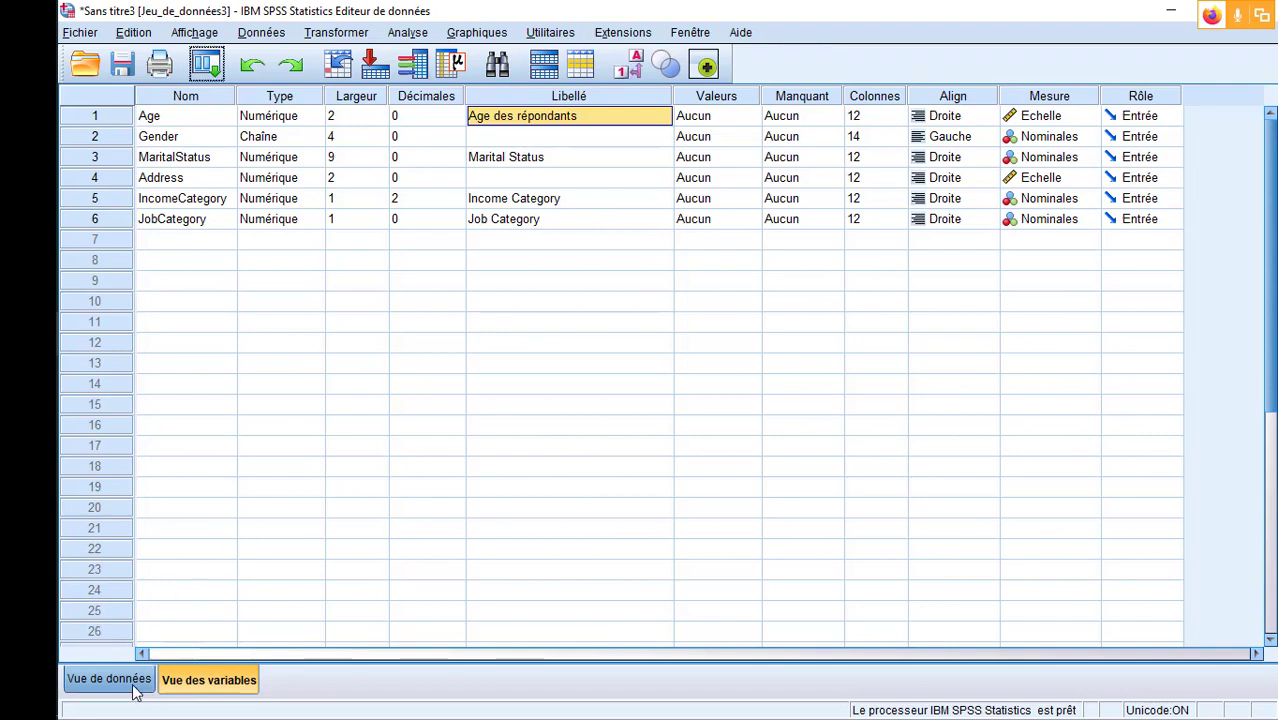
left_click(226, 678)
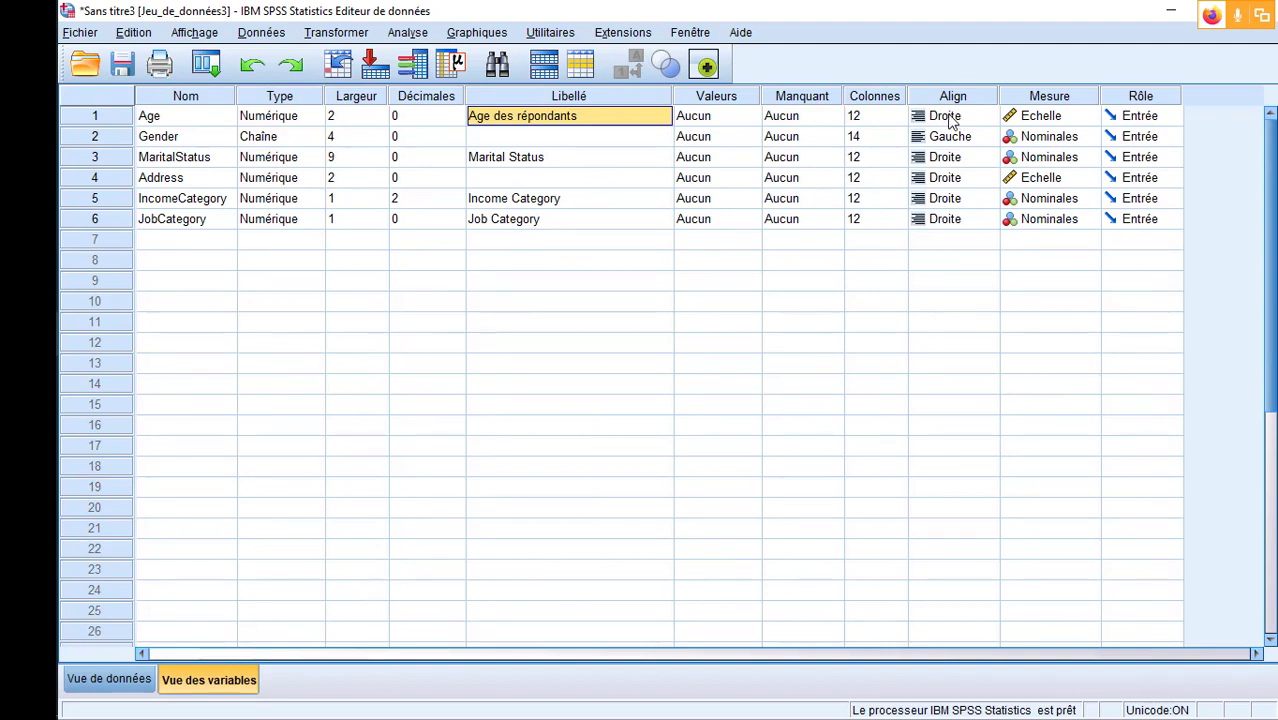
left_click(1090, 118)
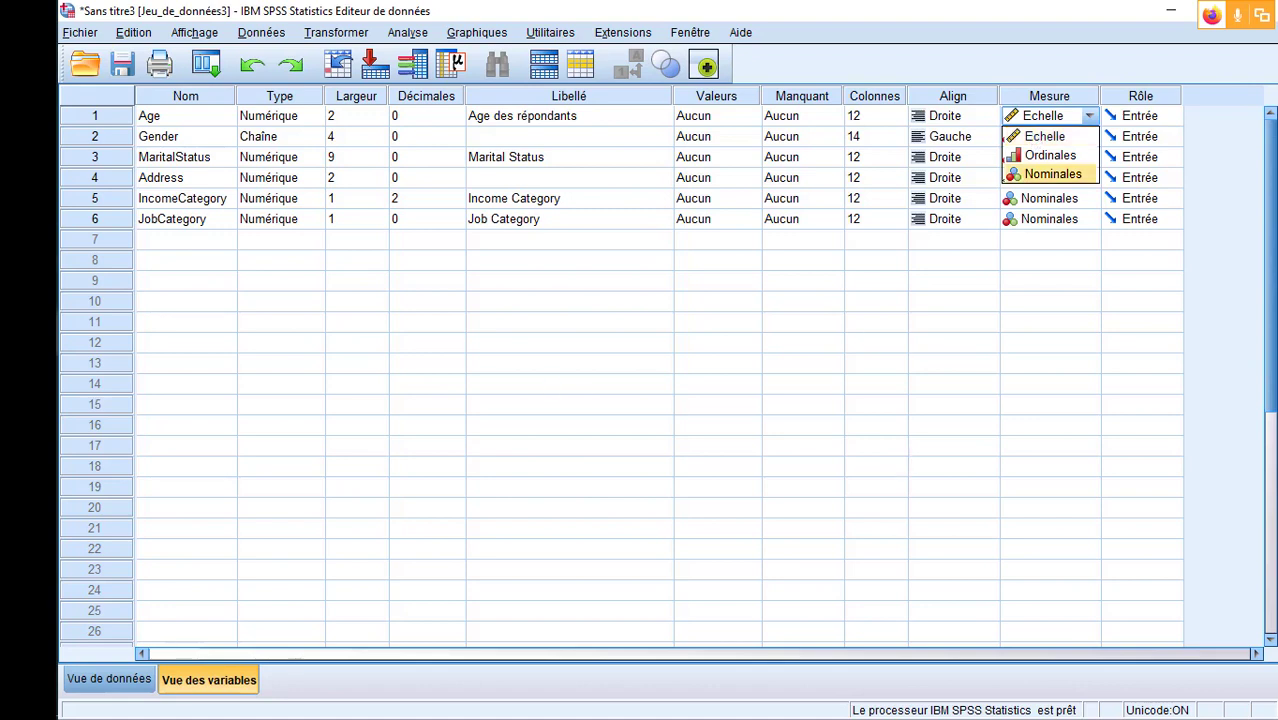
- Examine the Age frequency table in the Sortie1 output from the lowest to the highest age, and return to the Sans titre3 dataset
left_click(28, 333)
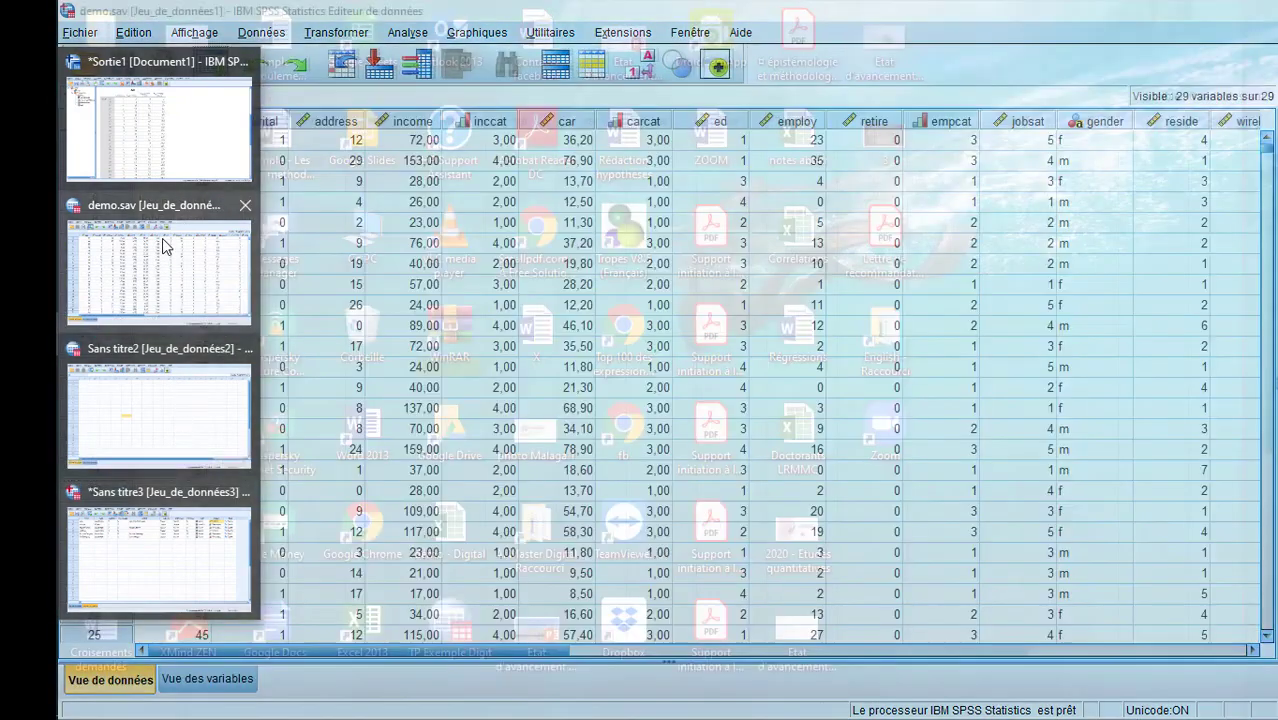
left_click(168, 135)
scroll(532, 305, "up", 5)
scroll(532, 305, "down", 1)
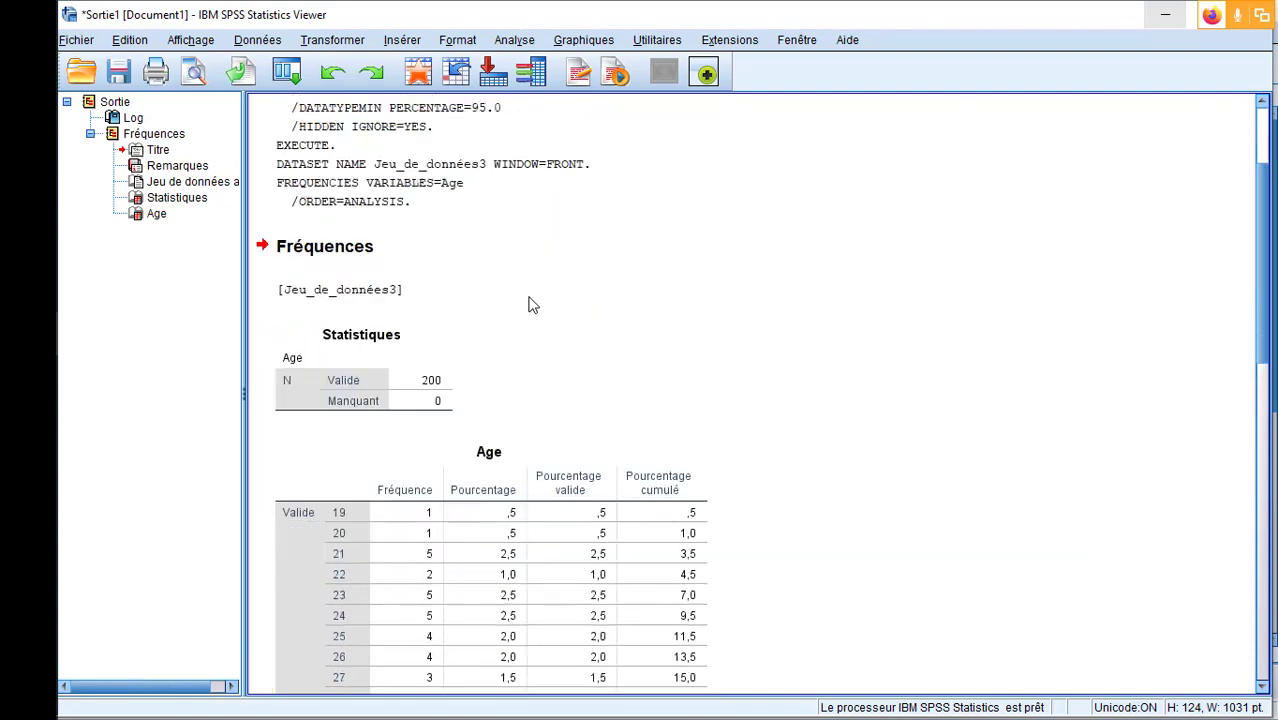
scroll(531, 300, "down", 3)
scroll(430, 322, "down", 2)
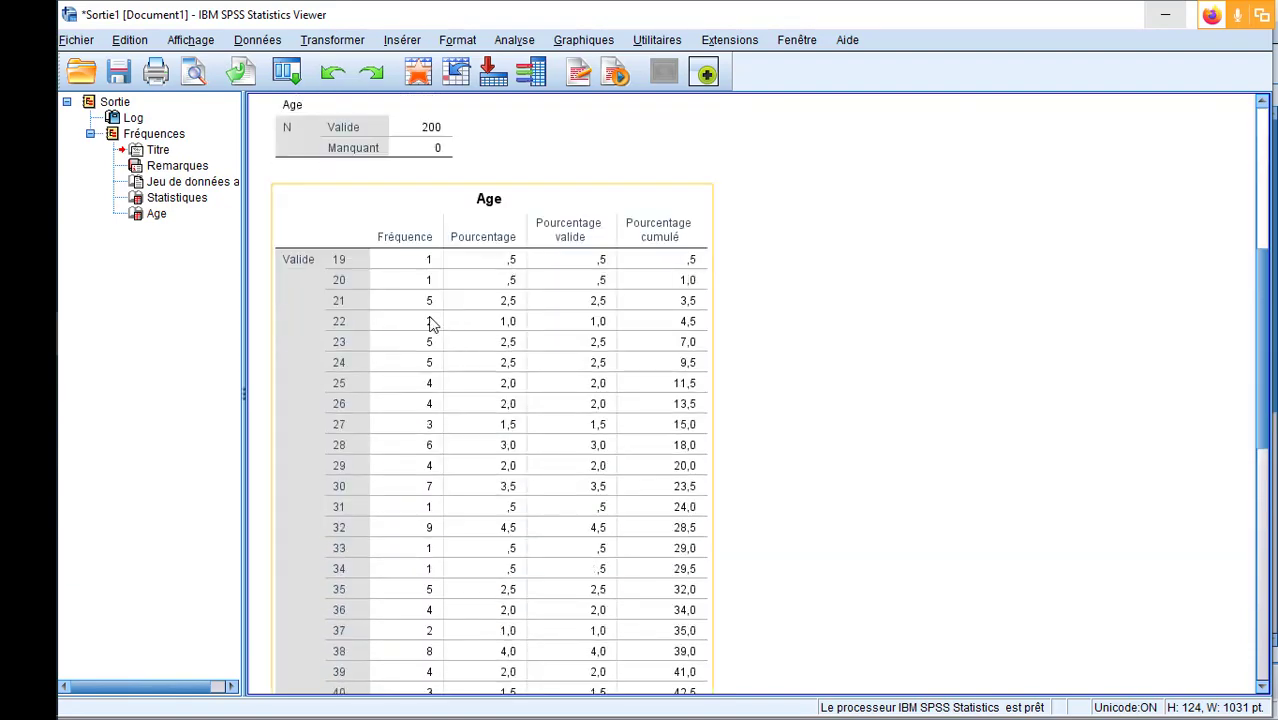
scroll(352, 290, "down", 4)
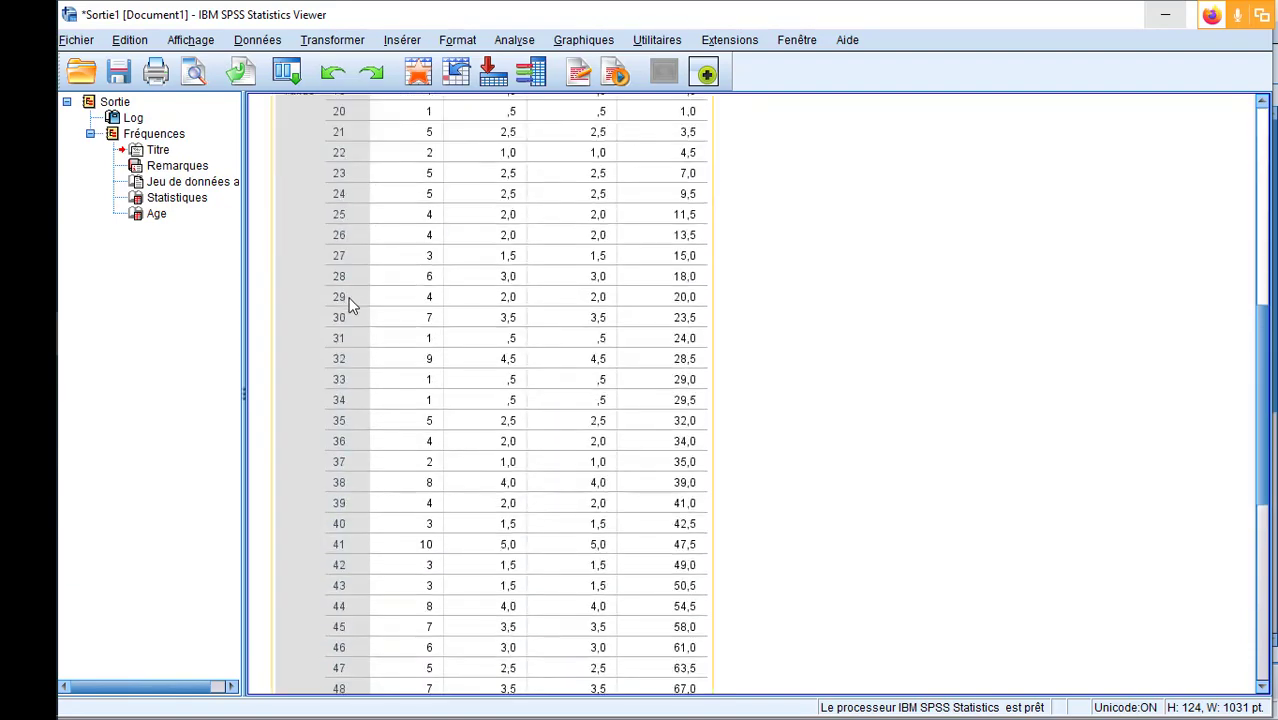
scroll(366, 297, "down", 7)
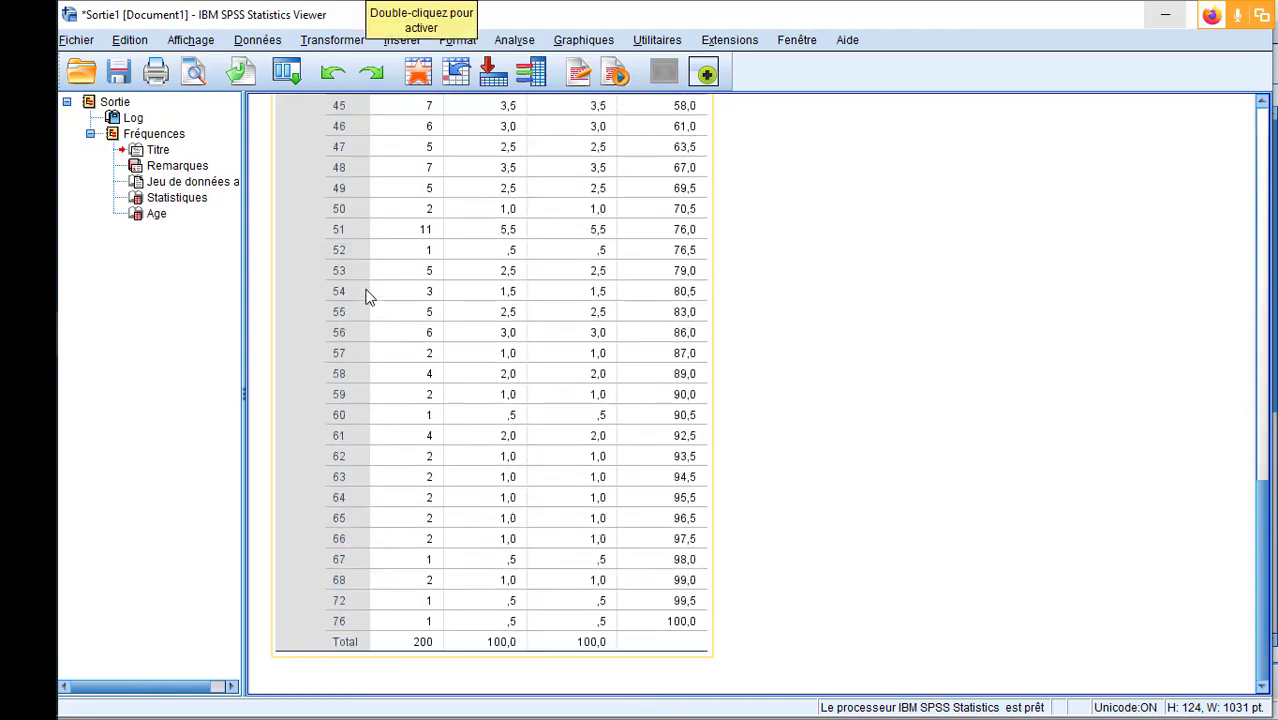
scroll(366, 295, "up", 15)
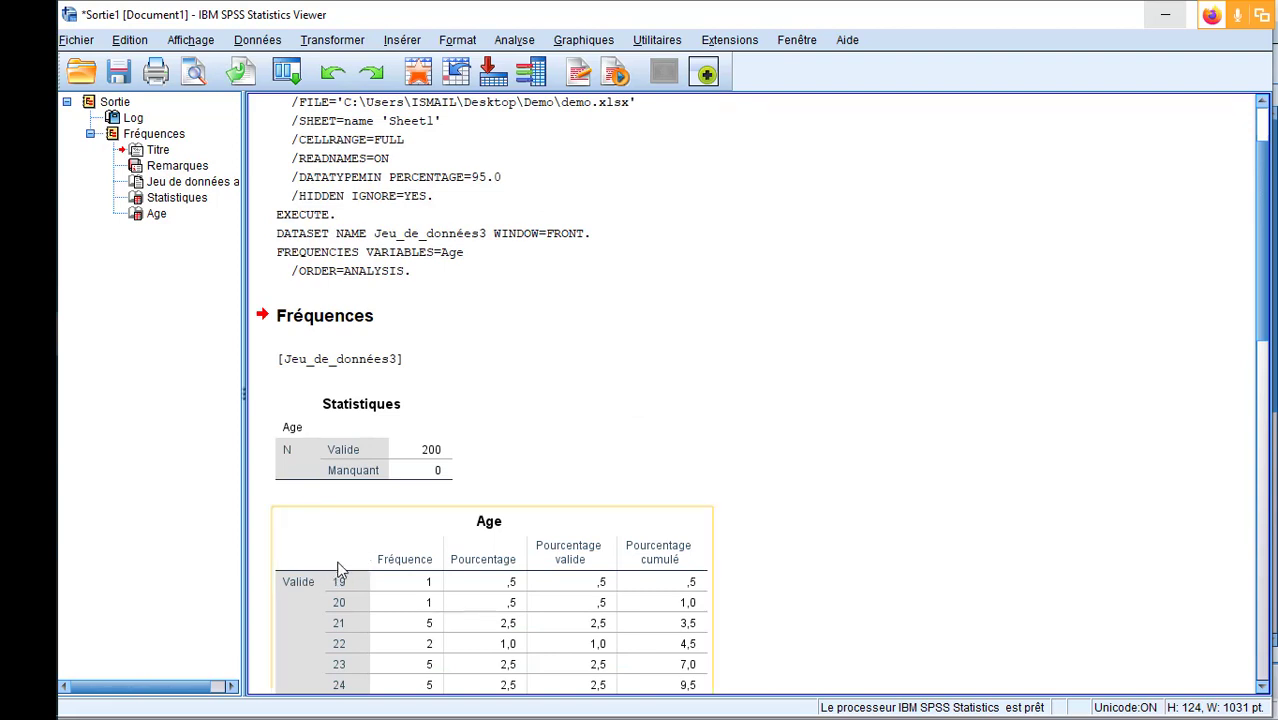
scroll(333, 537, "down", 15)
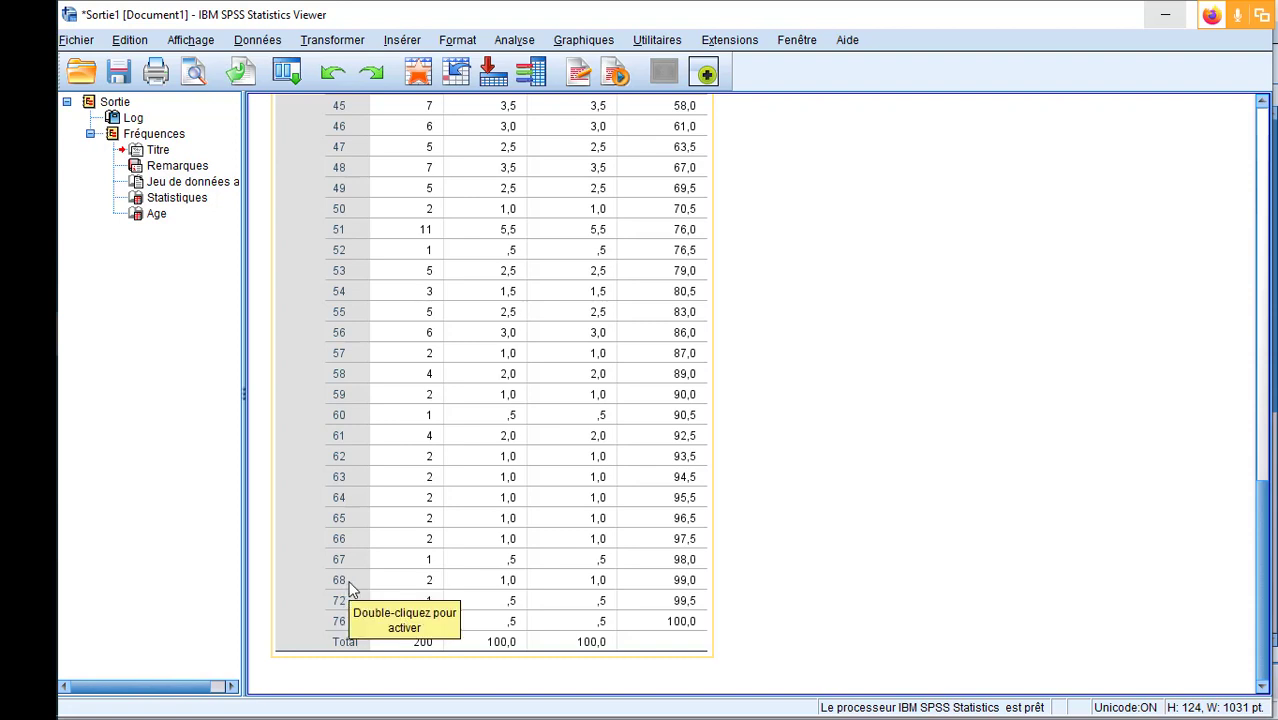
left_click(904, 374)
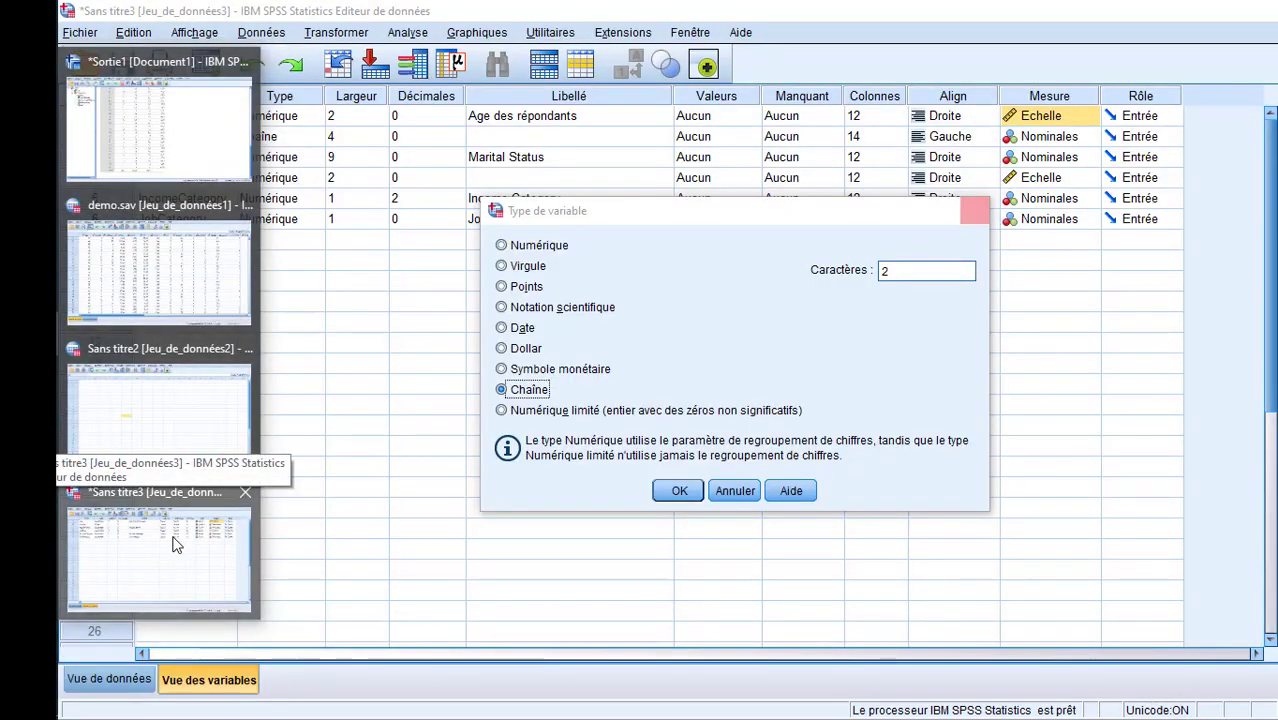
left_click(172, 545)
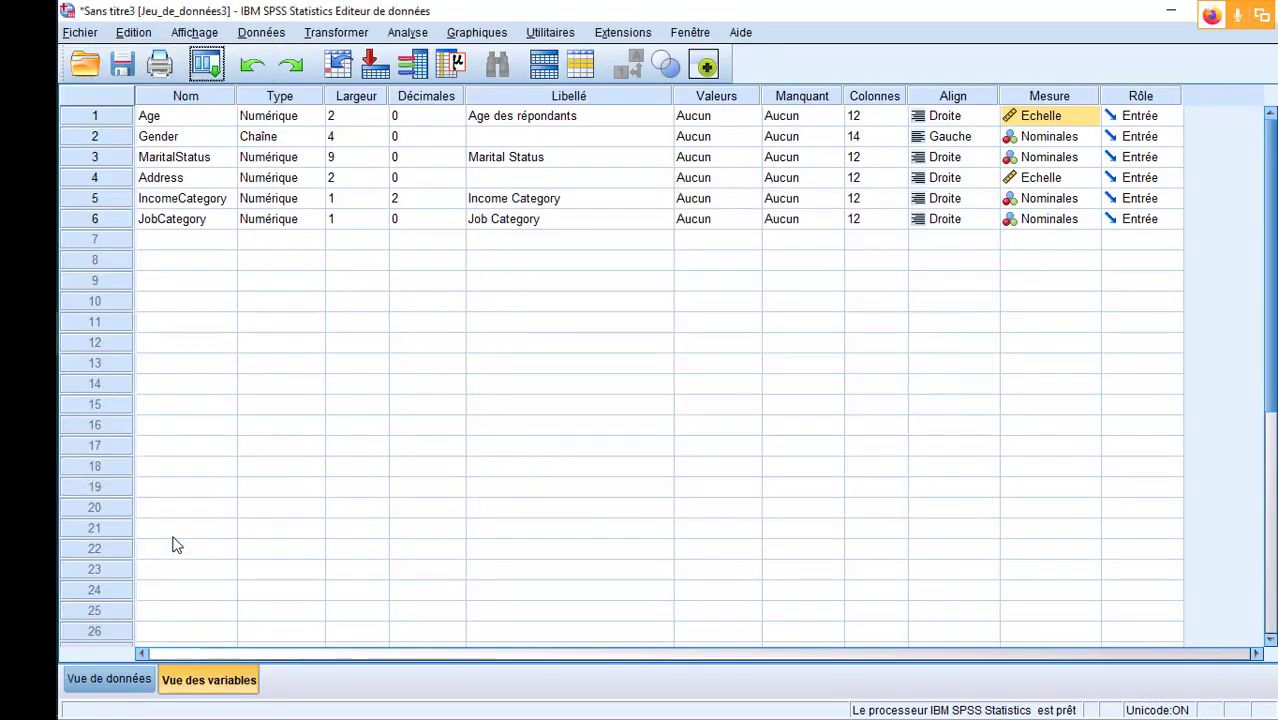
- Compare the Echelle, Ordinales and Nominales measurement levels available for the Age variable
left_click(1089, 116)
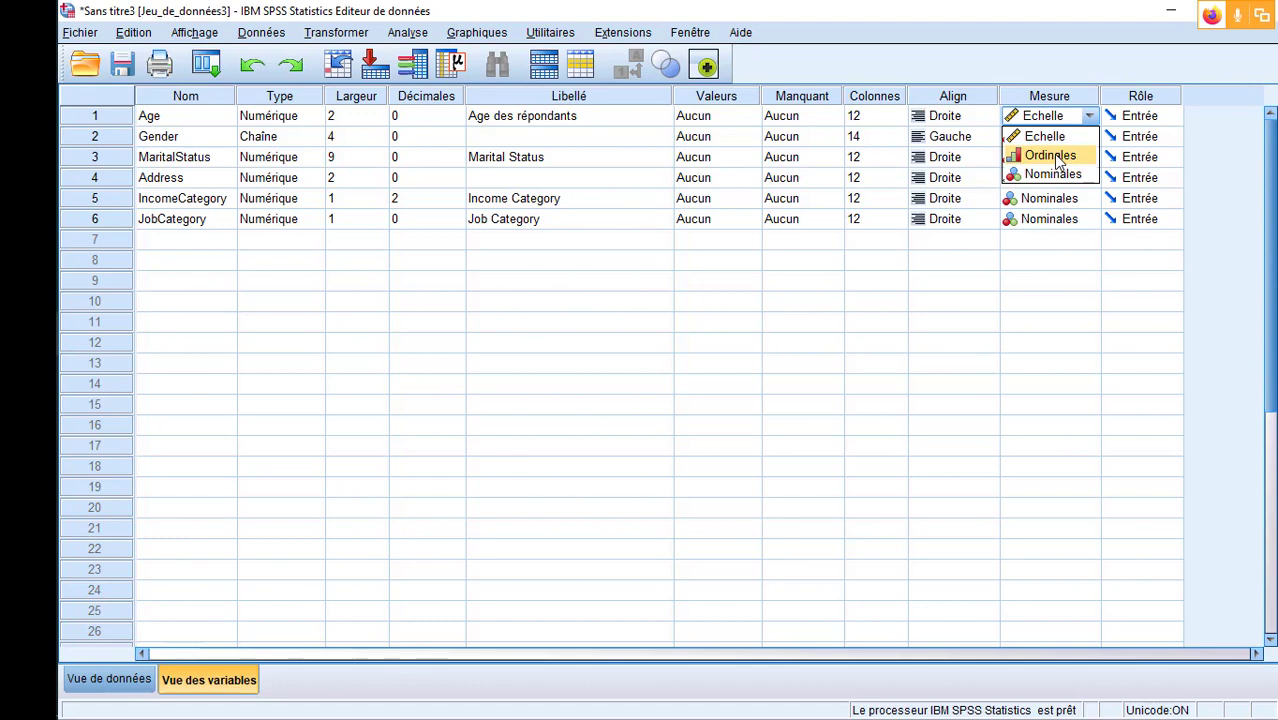
left_click(1060, 406)
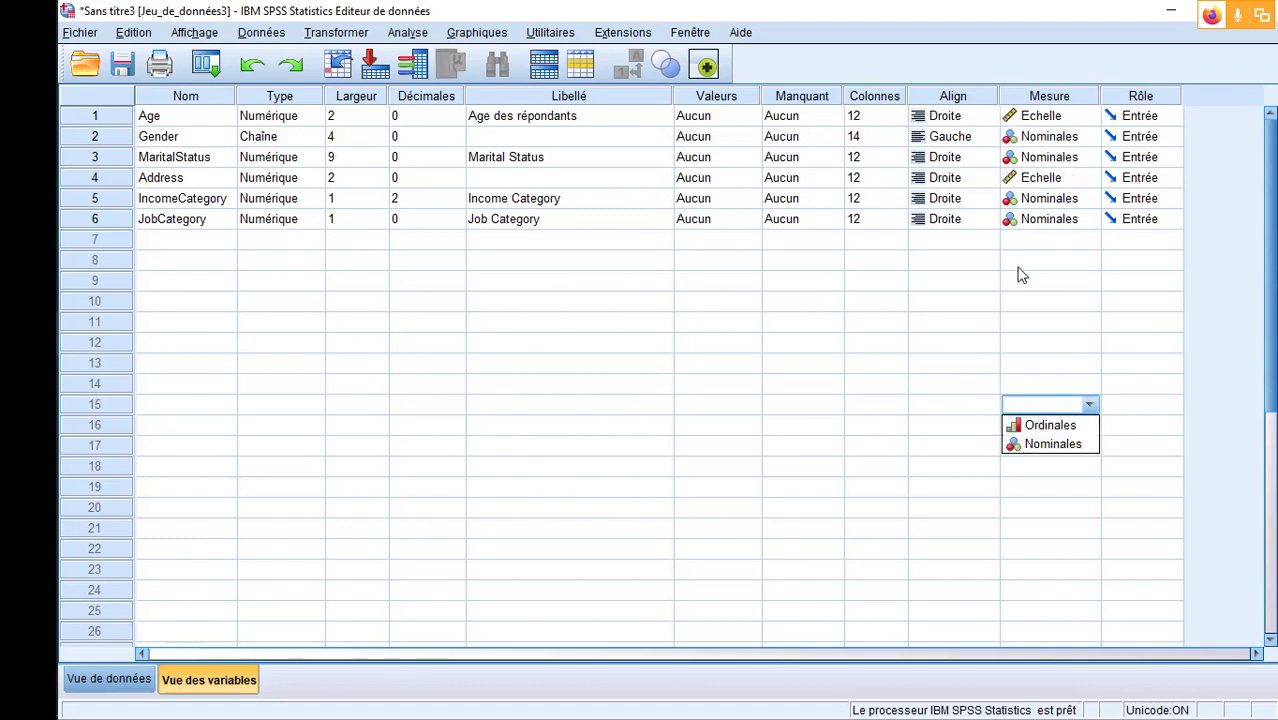
left_click(1092, 118)
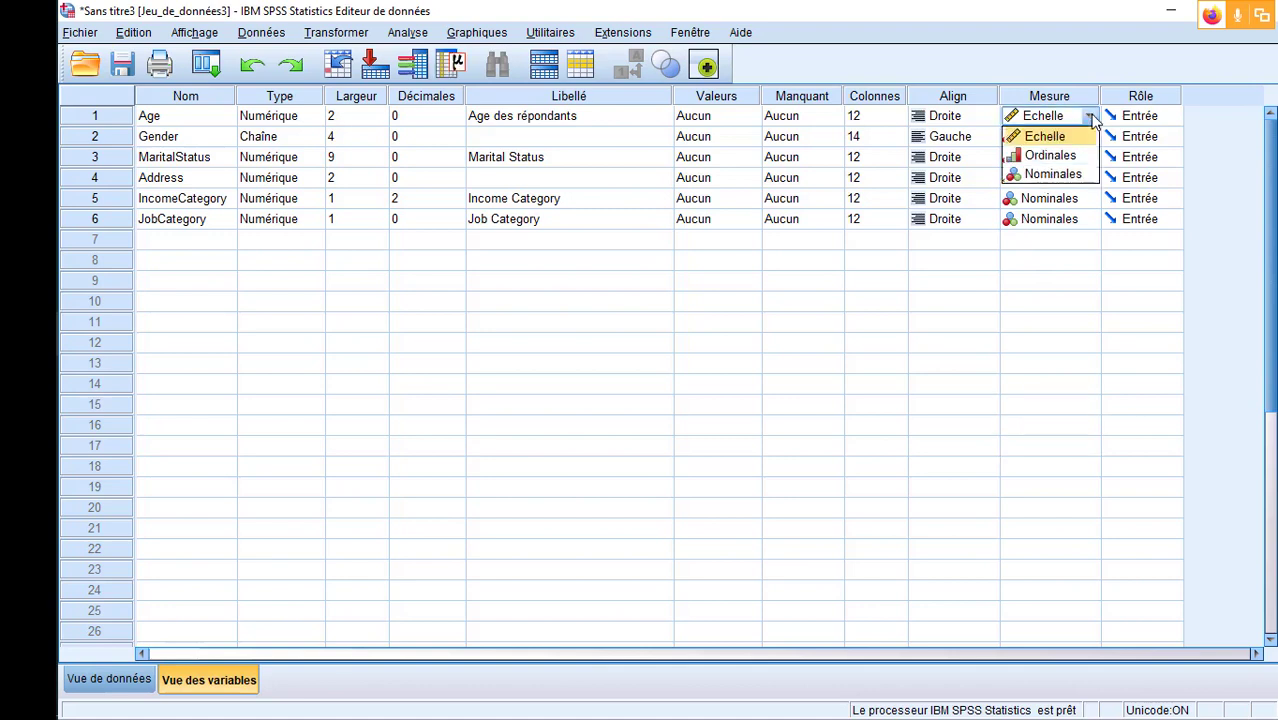
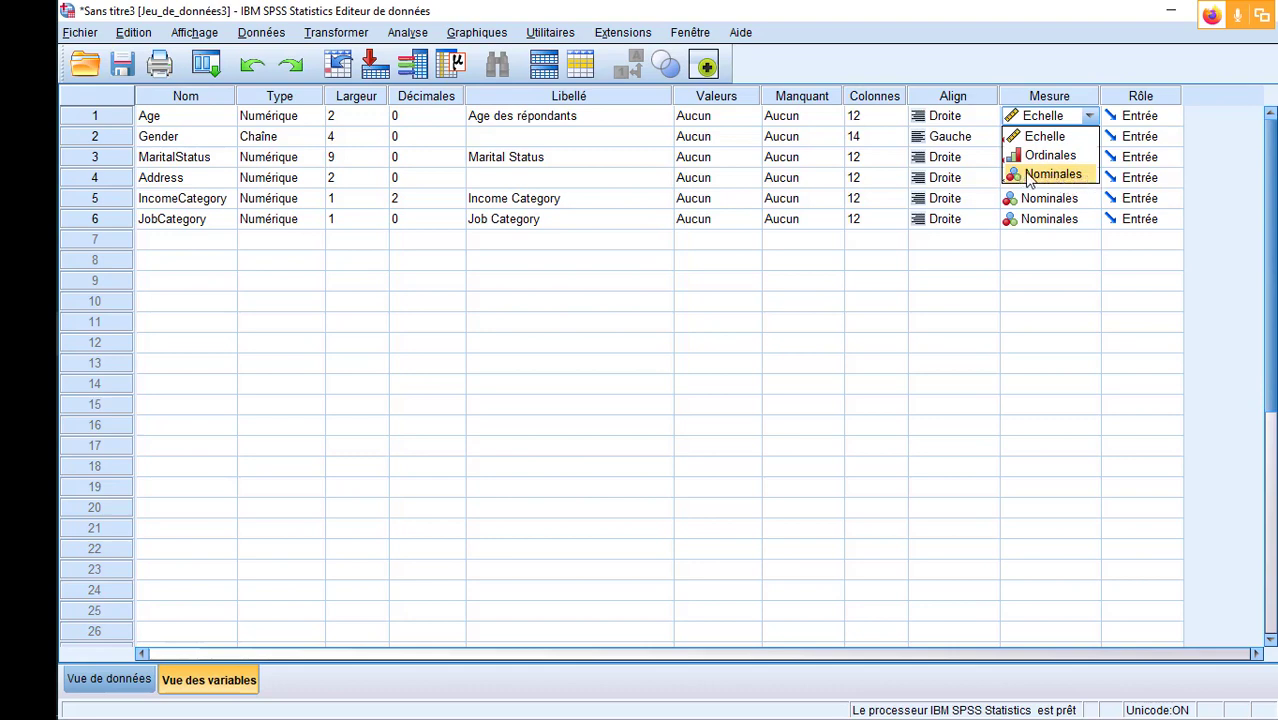
- Check the measurement level options available for the IncomeCategory variable, leaving its setting as it is
left_click(1064, 304)
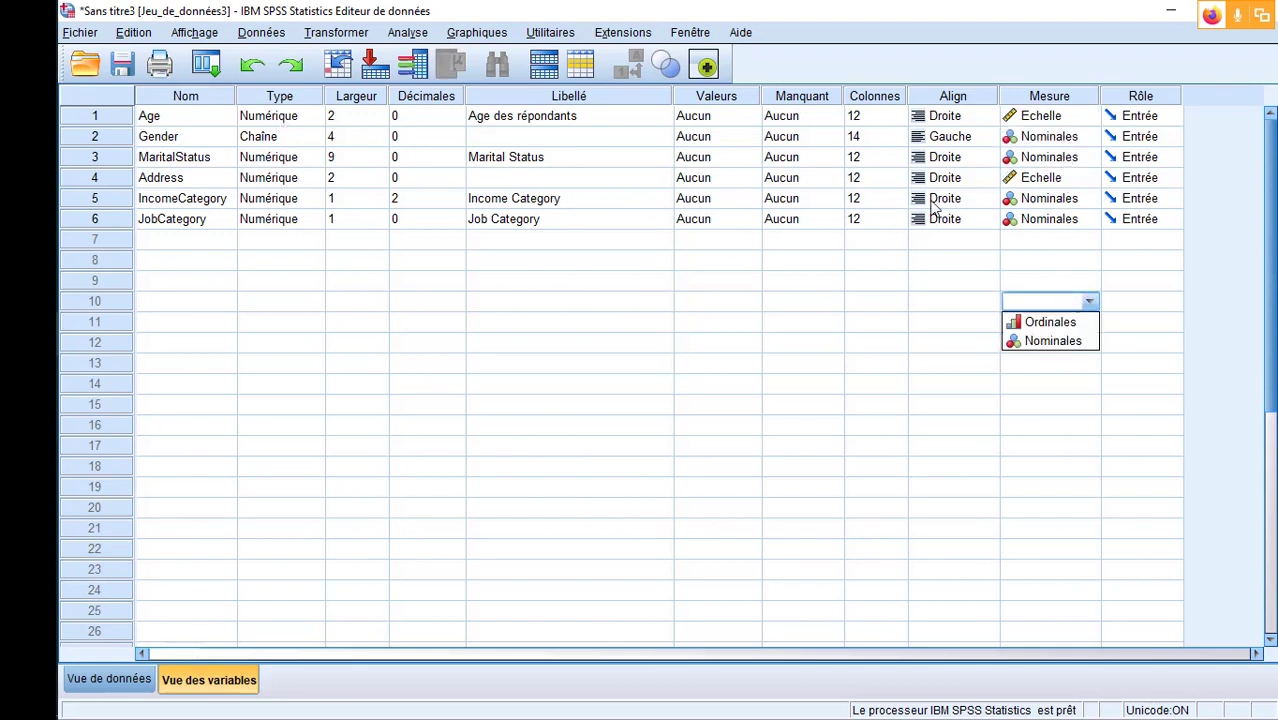
left_click(1043, 204)
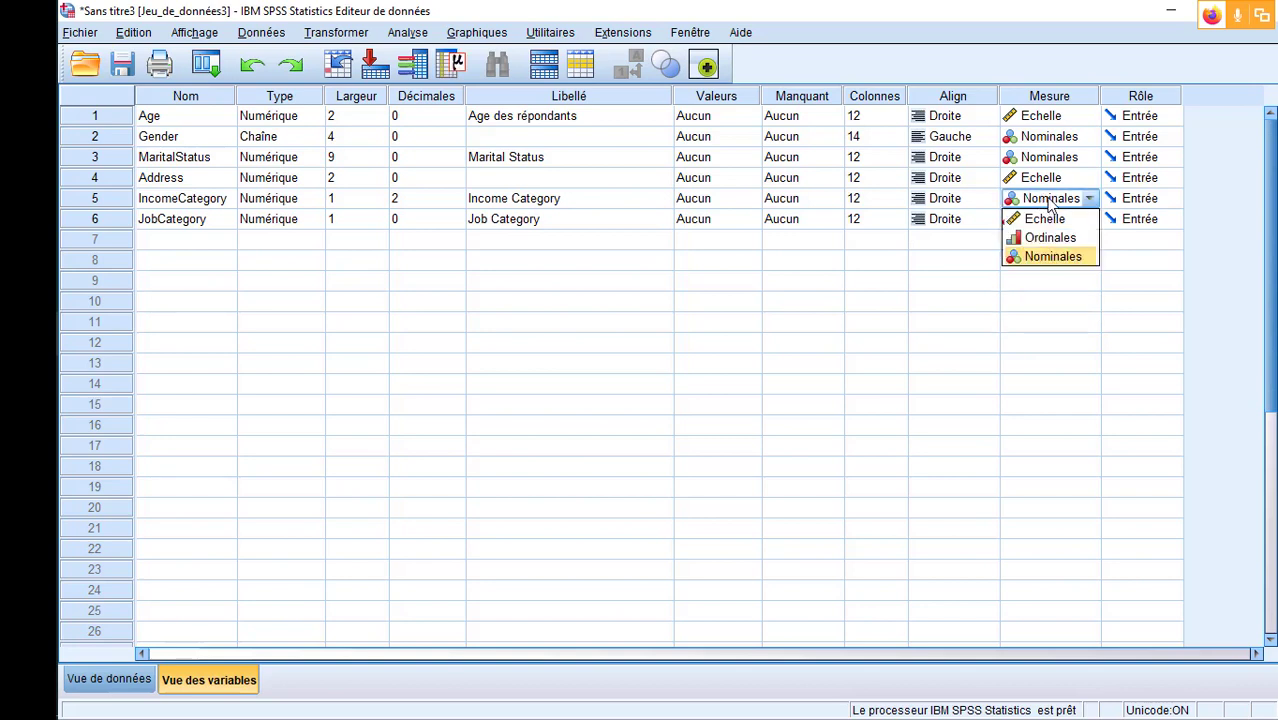
left_click(1219, 208)
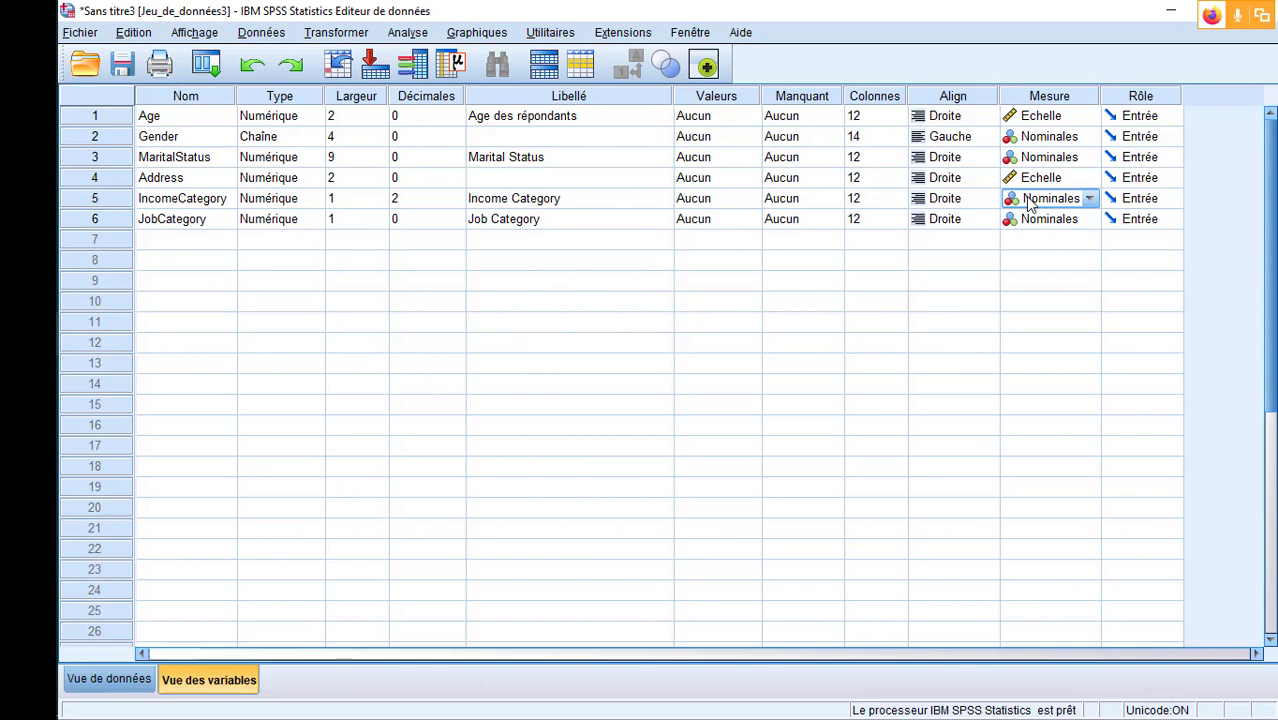
- Review the Rôle property and the roles available for the Age variable, from Entrée to Scindée
left_click(1143, 97)
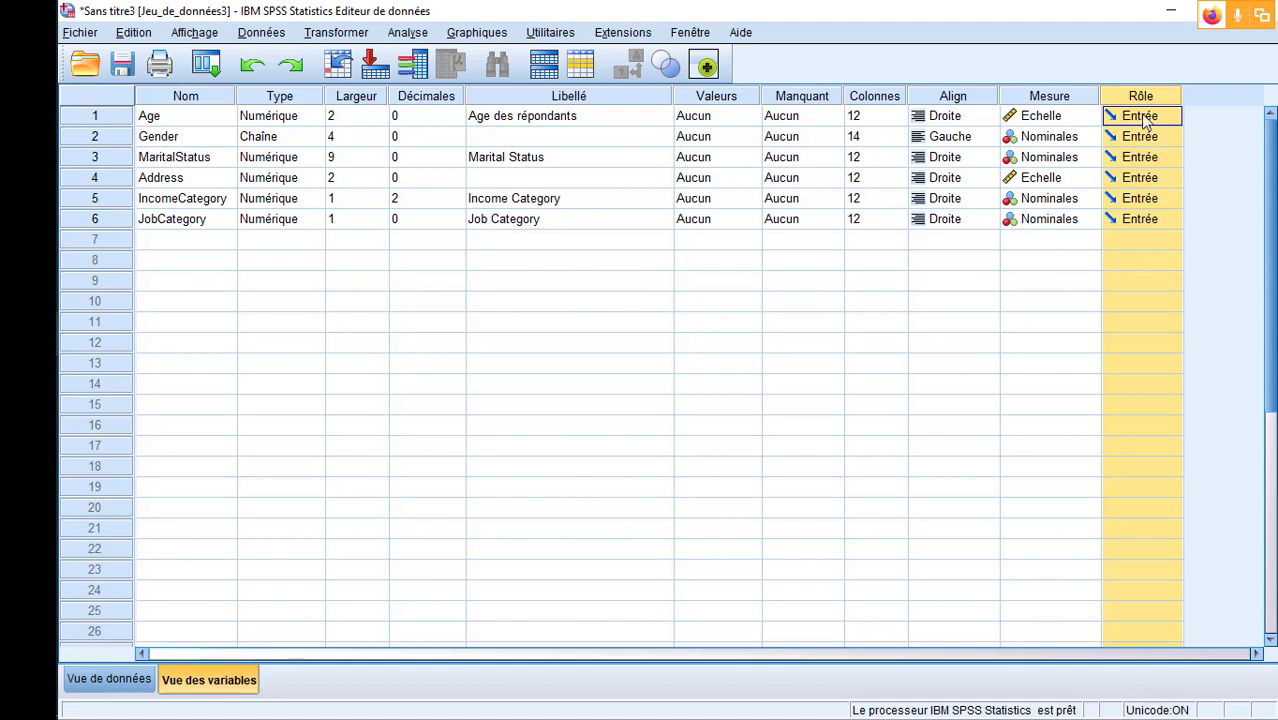
left_click(1148, 117)
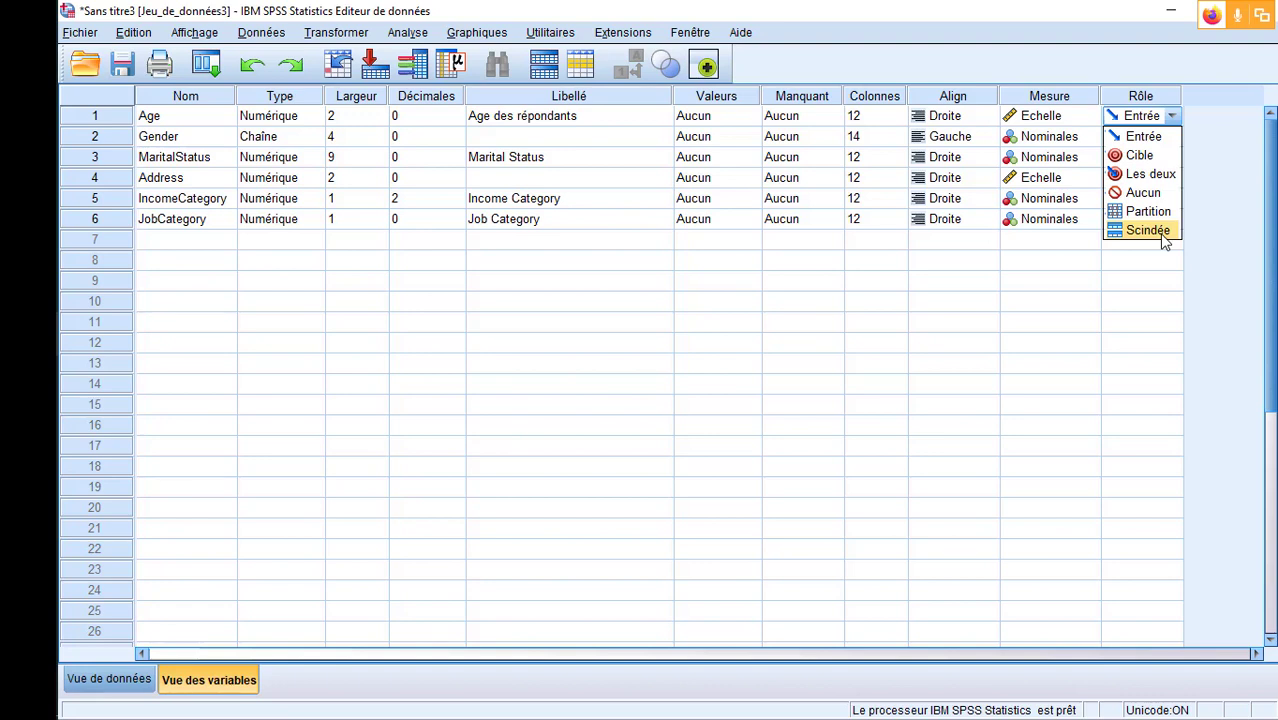
left_click(955, 308)
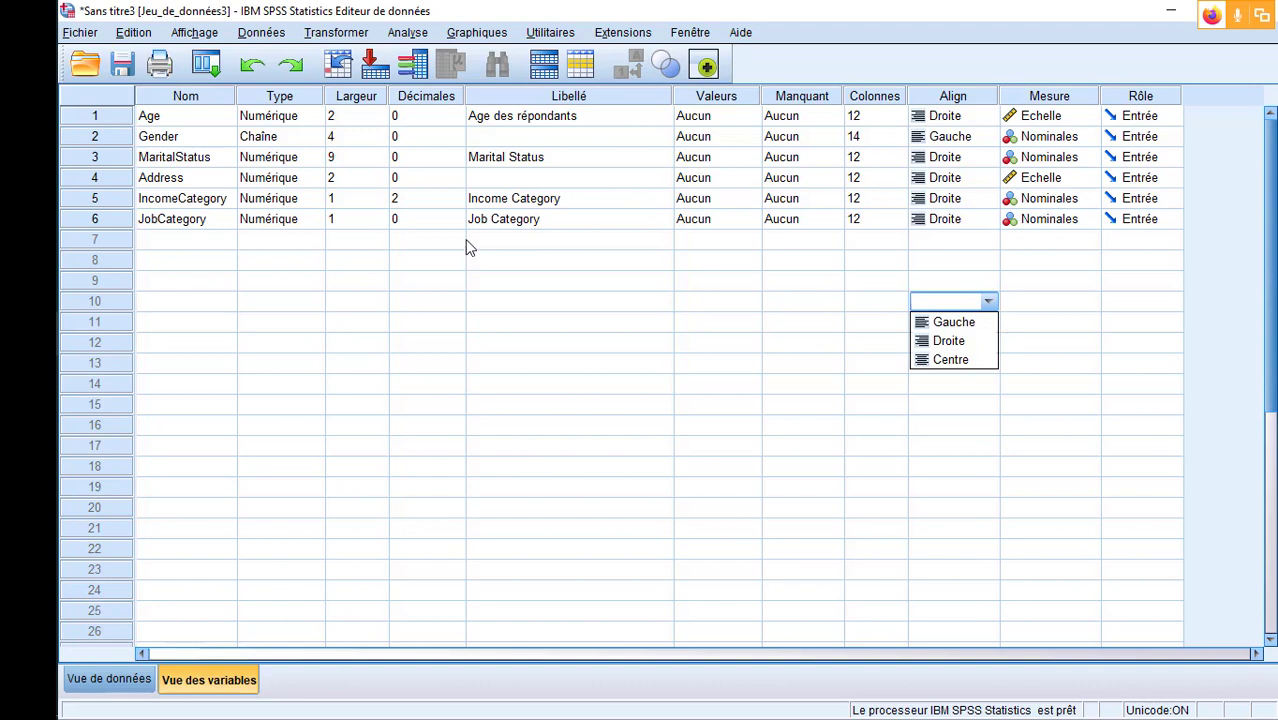
- Display the data values and adjust the Age column's width, widening it slightly before making it narrower
left_click(103, 117)
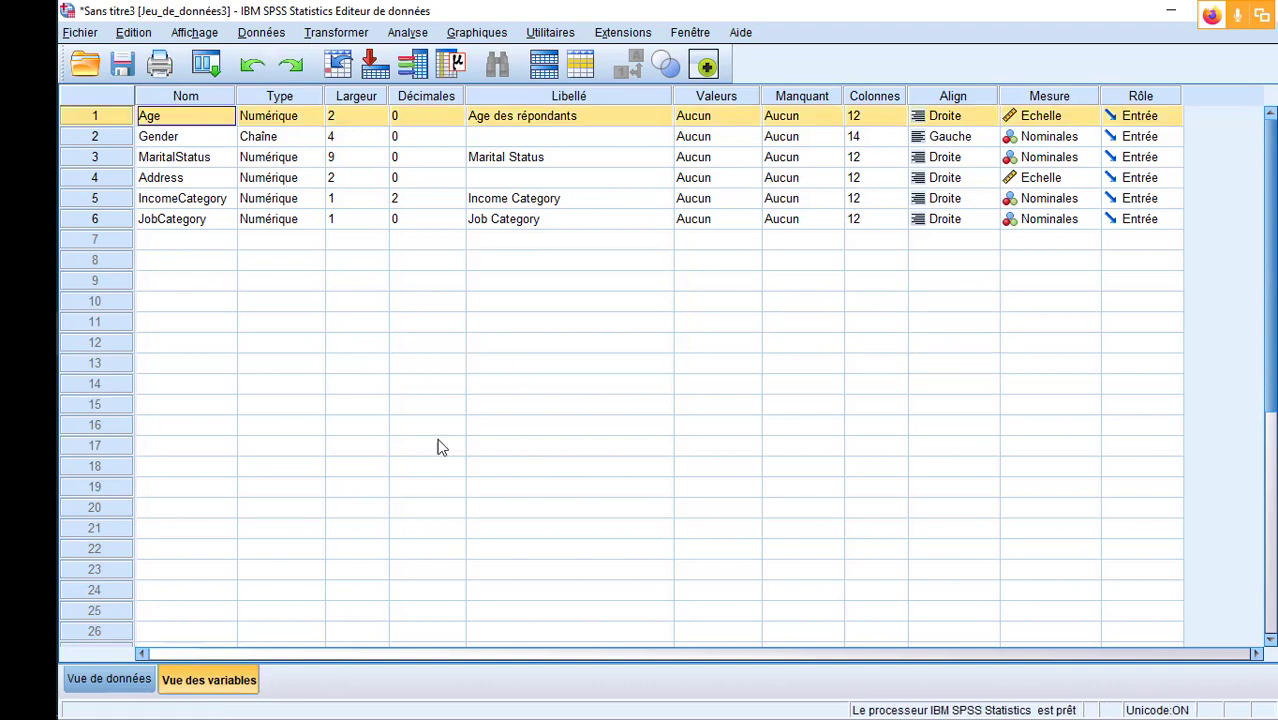
left_click(110, 679)
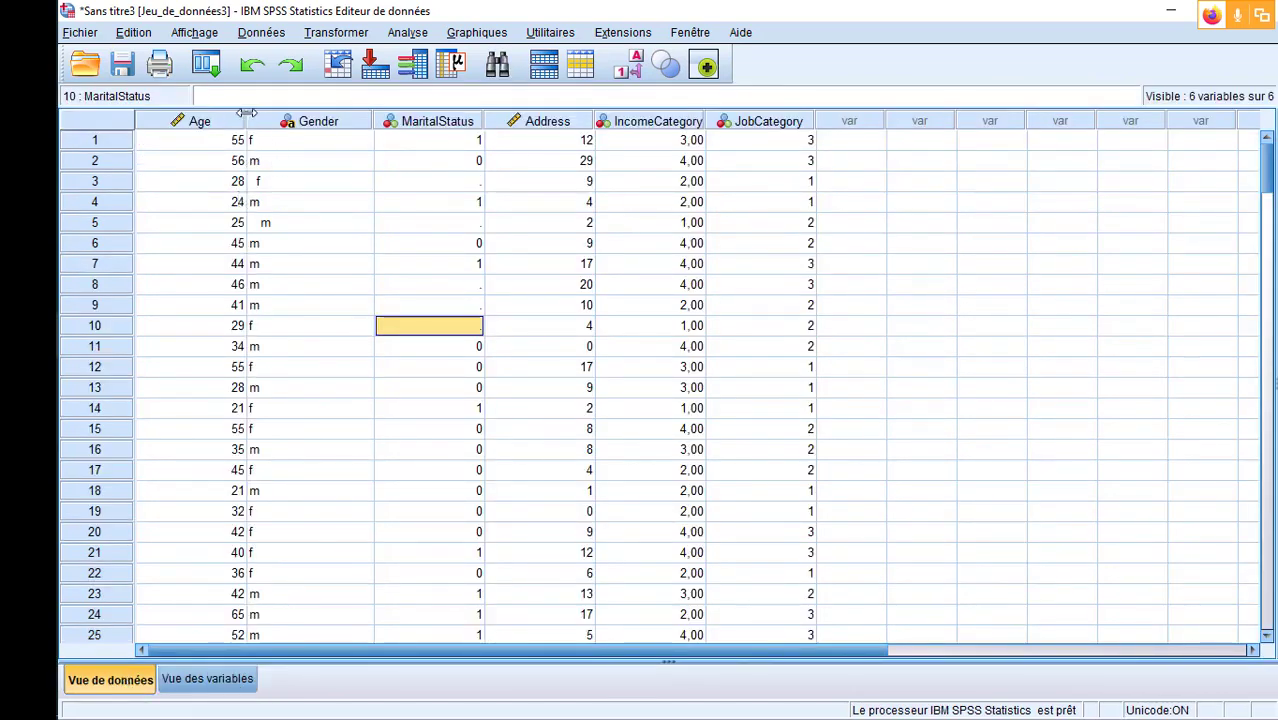
mouse_move(245, 114)
left_mouse_down()
mouse_move(271, 114)
mouse_move(257, 114)
left_mouse_up()
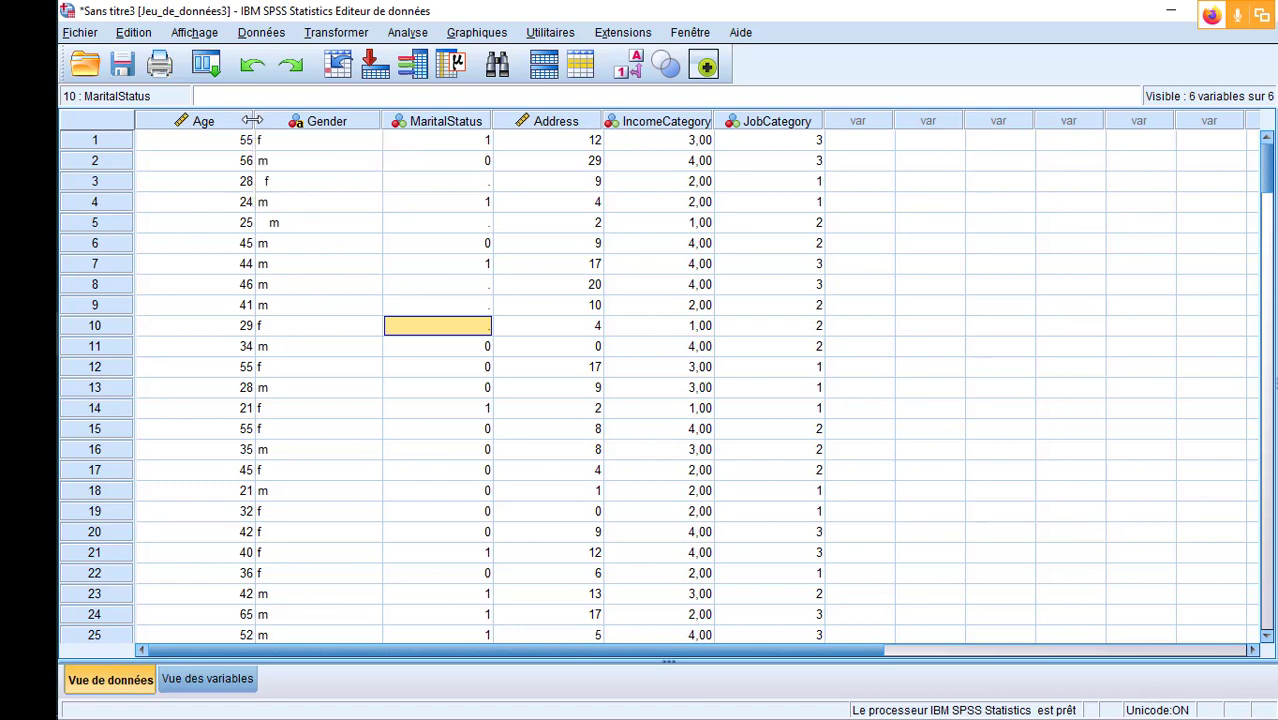
left_click_drag(252, 120, 231, 120)
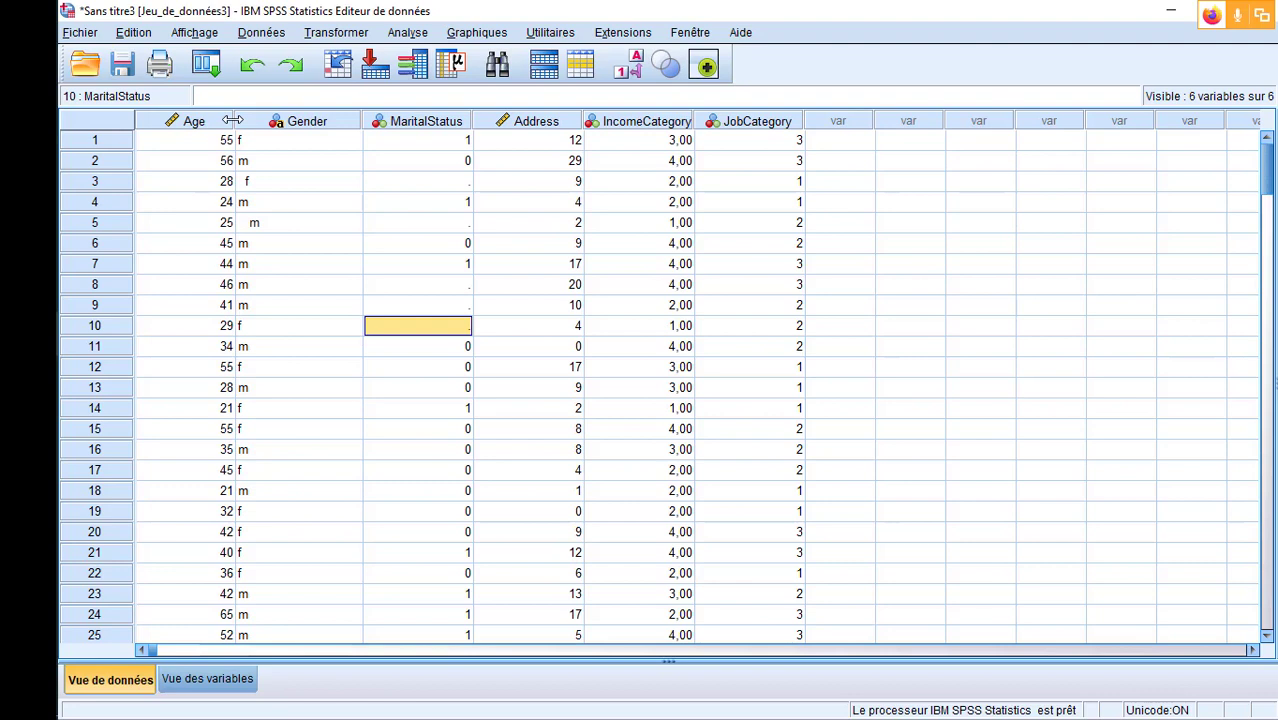
left_click_drag(231, 120, 225, 120)
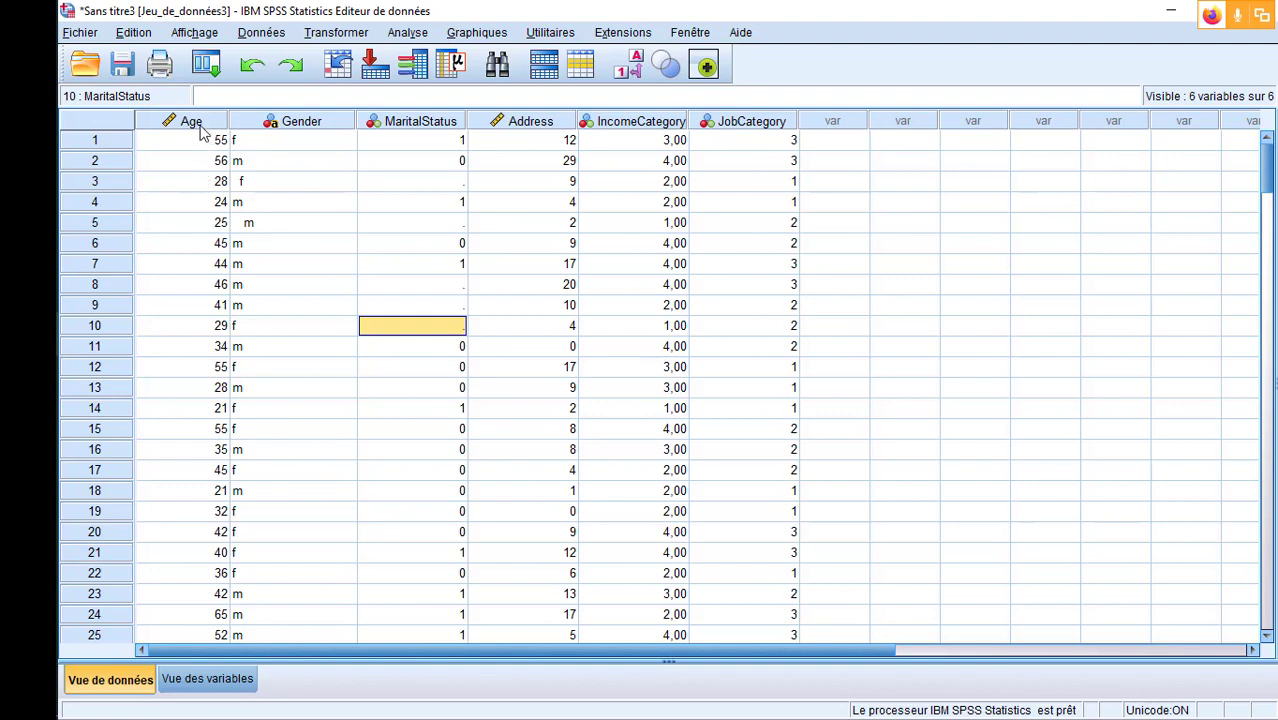
- Start a Regroupement visuel on the Age variable and enlarge the binning window
mouse_move(201, 131)
left_click(329, 34)
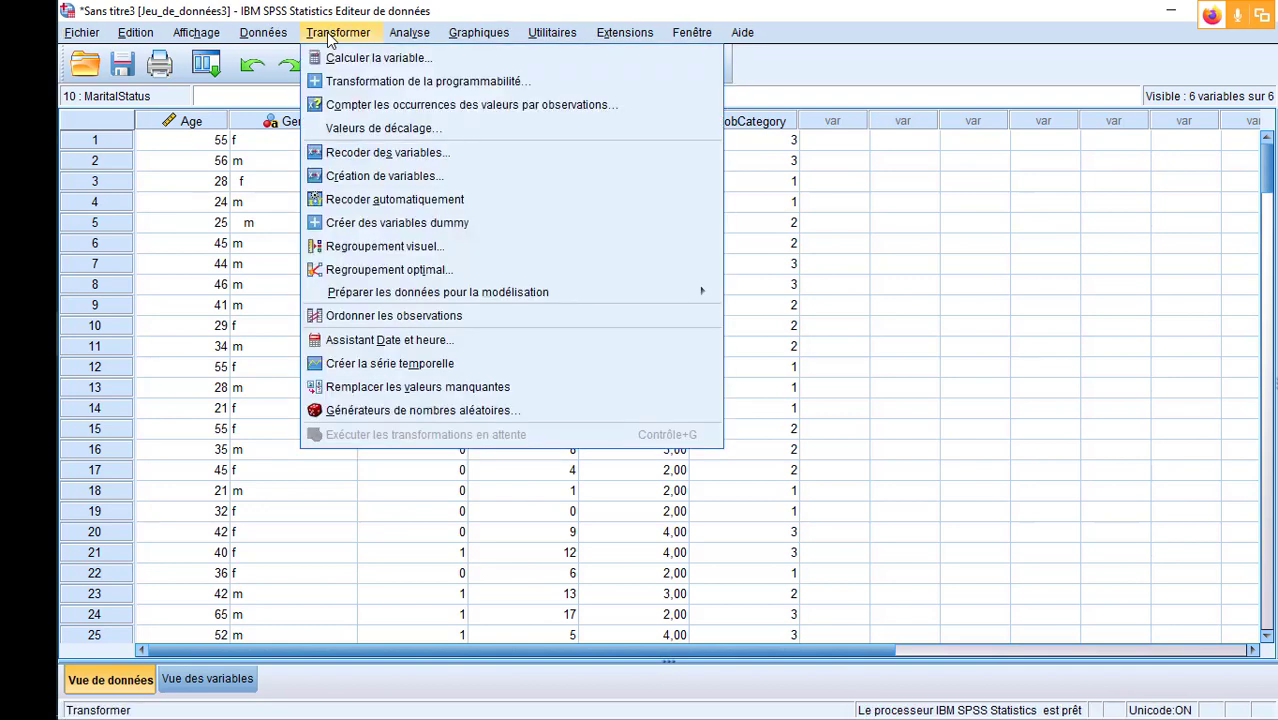
left_click(384, 250)
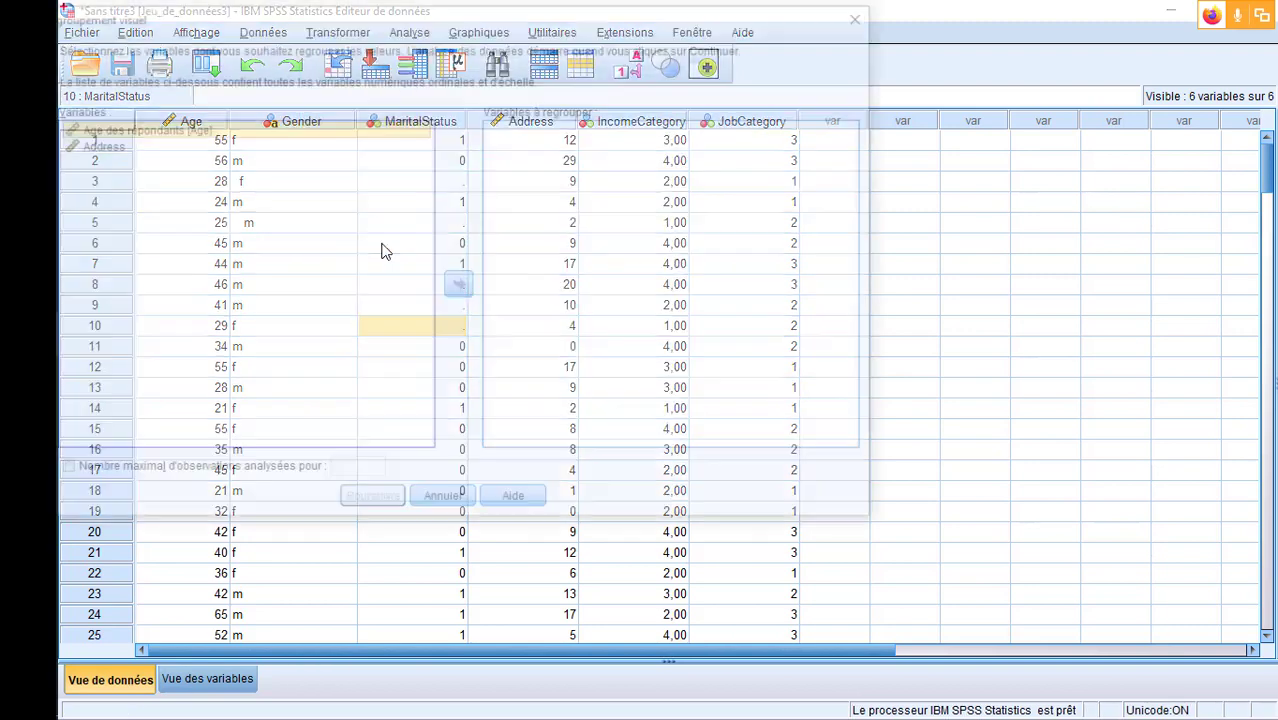
left_click_drag(298, 18, 422, 25)
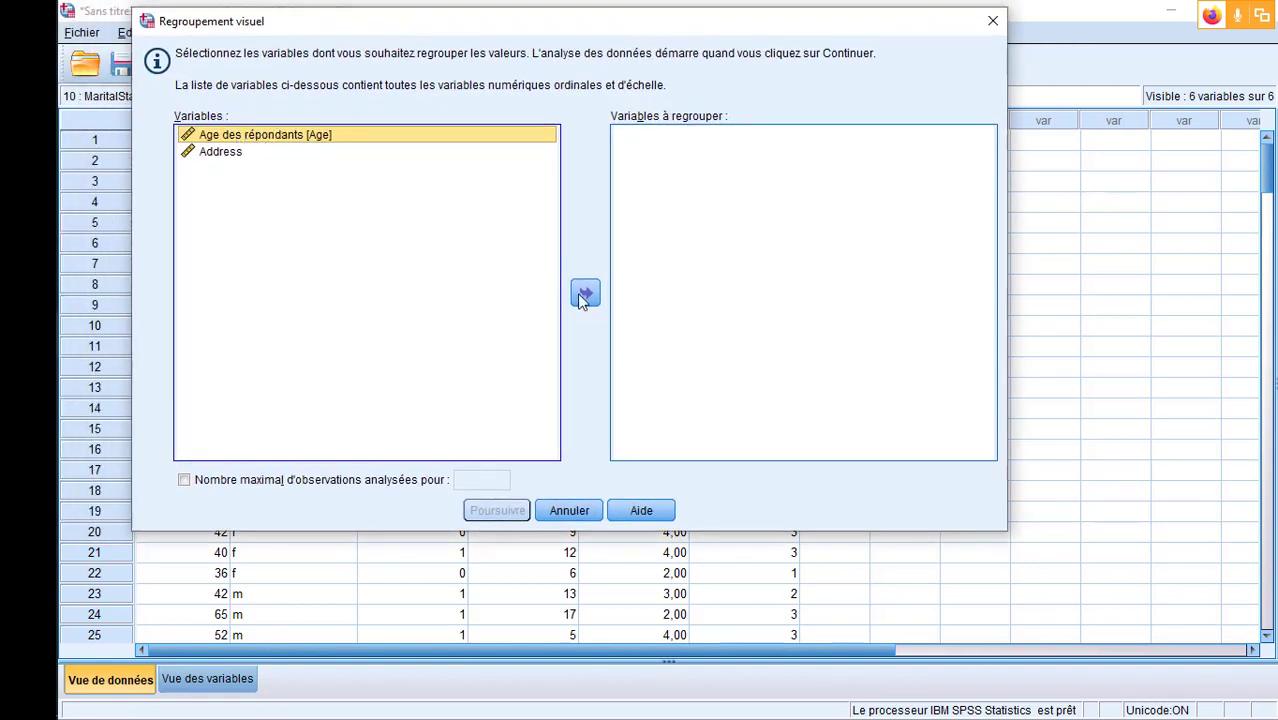
left_click(587, 298)
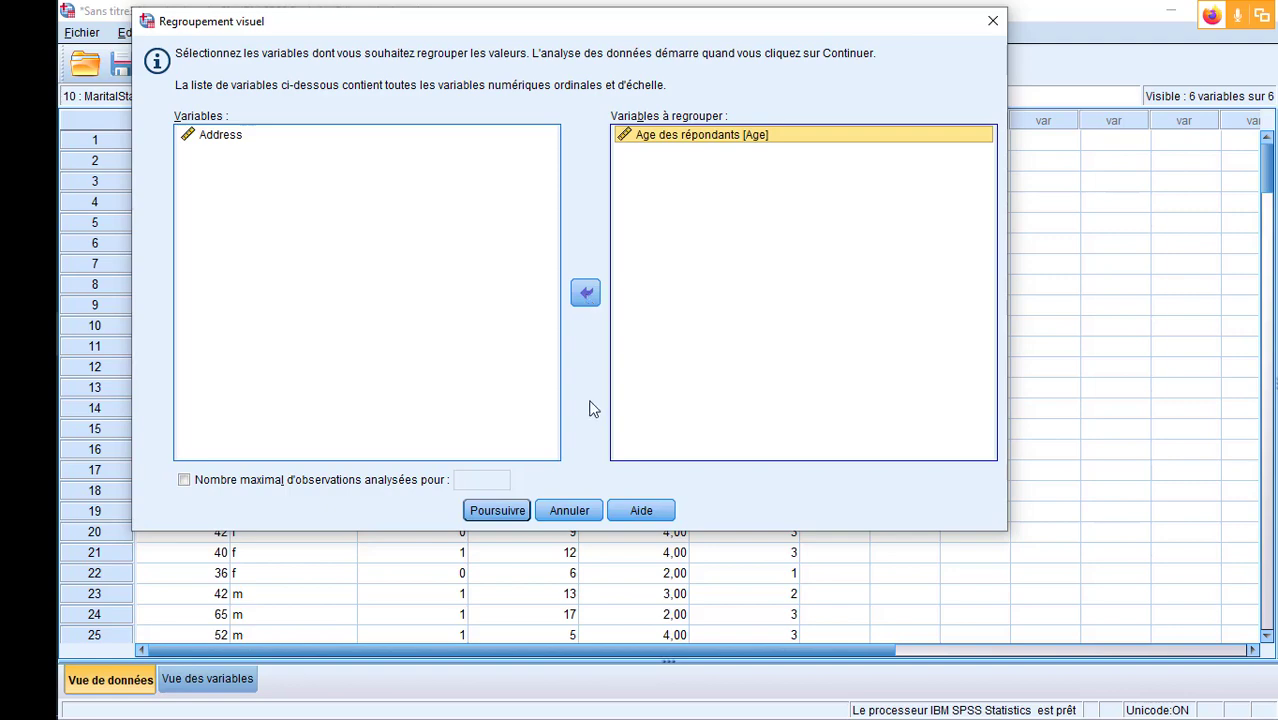
left_click(510, 511)
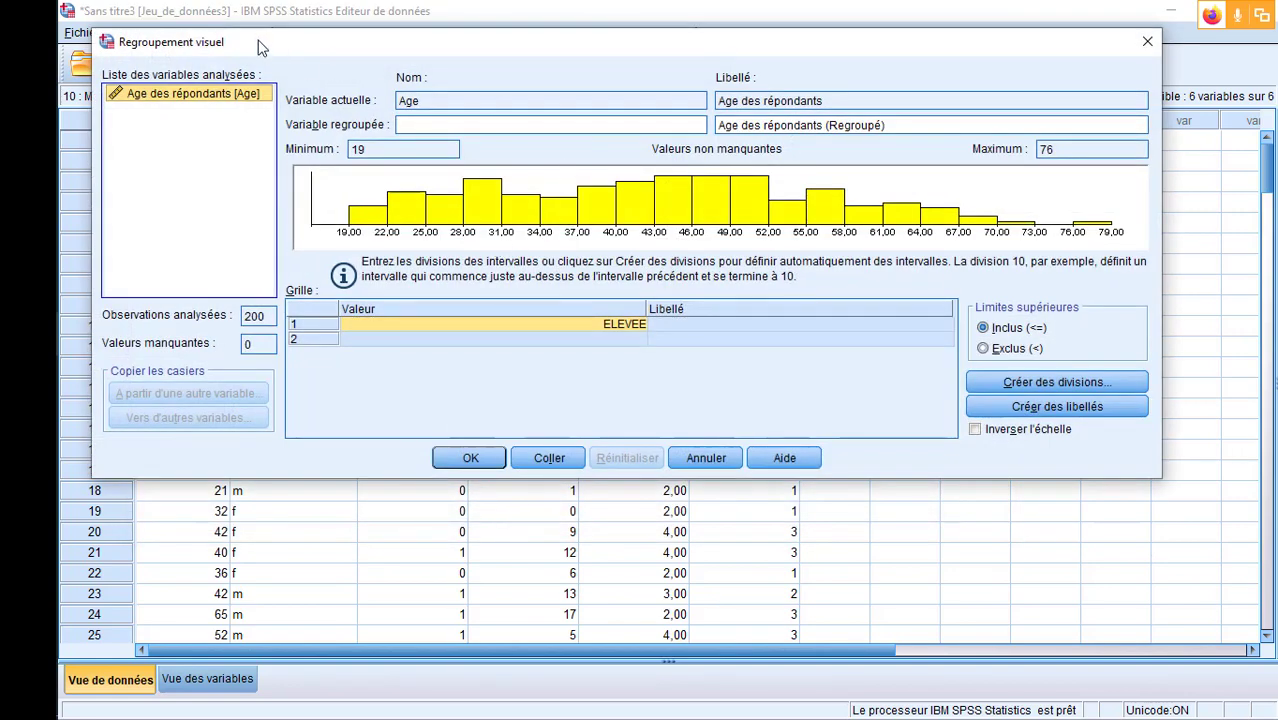
left_click_drag(260, 47, 240, 41)
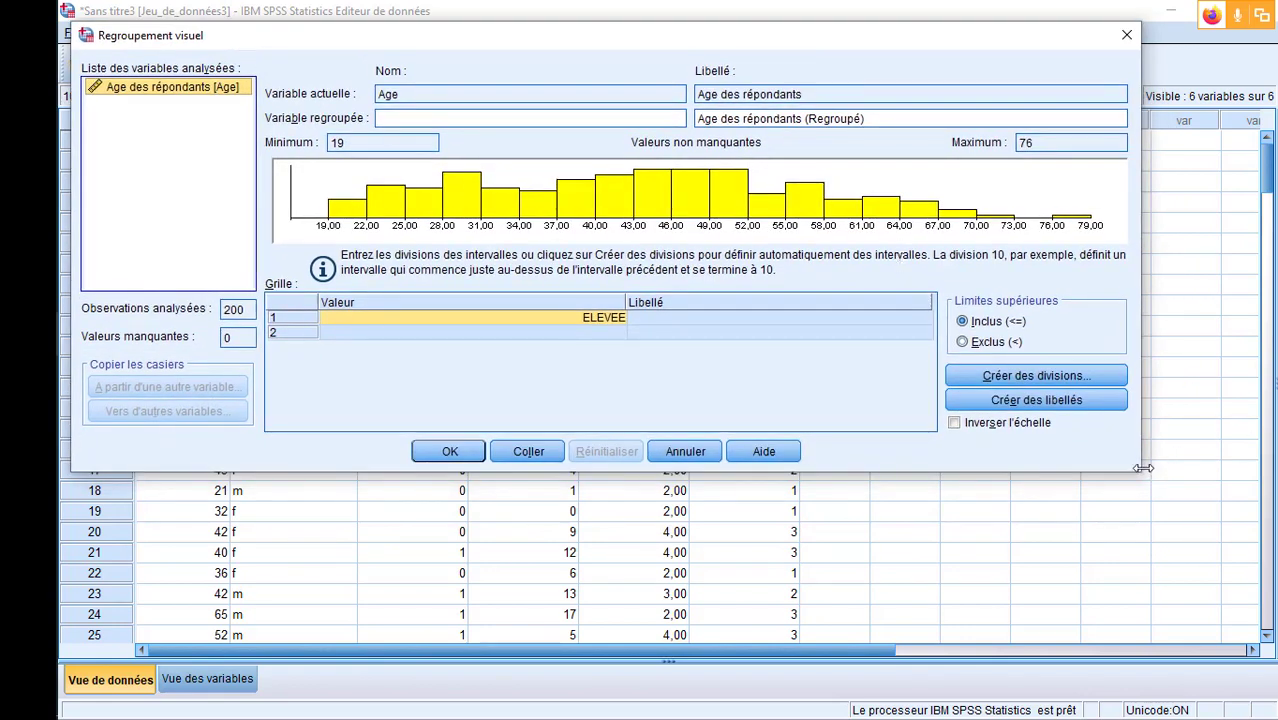
left_click_drag(1140, 470, 1191, 473)
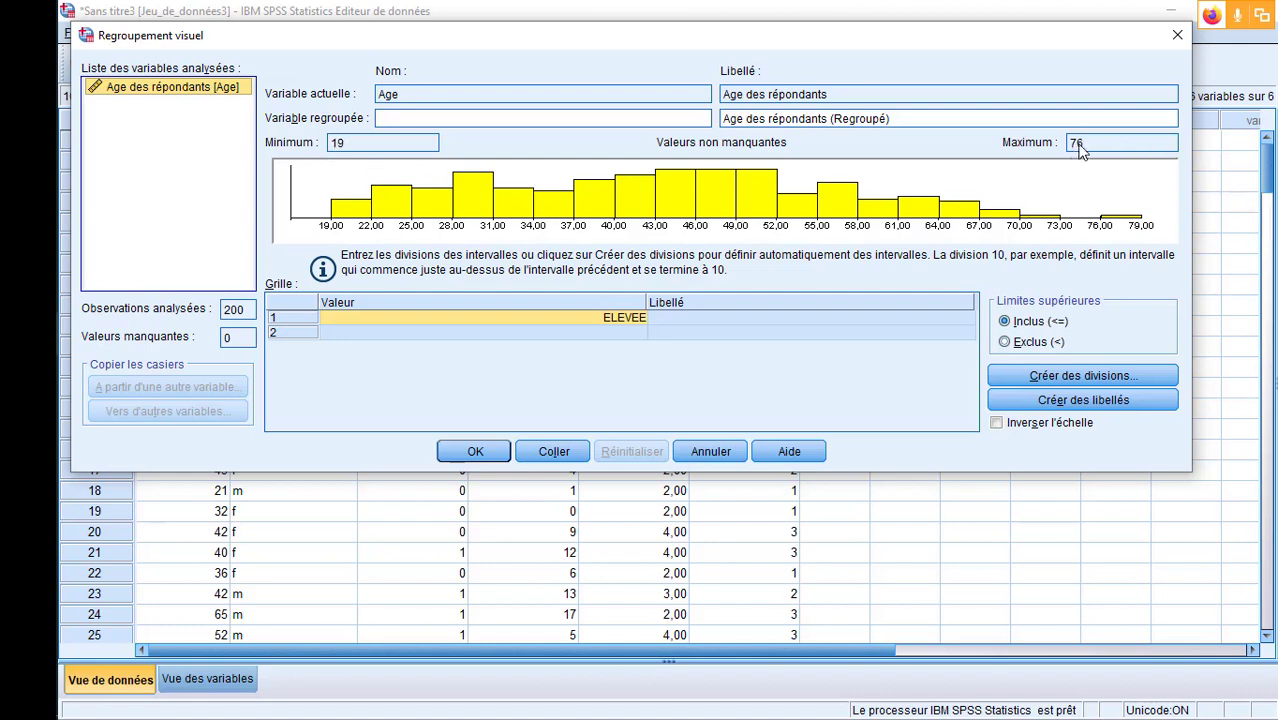
- Name the binned Age variable AgeReg
left_click(571, 116)
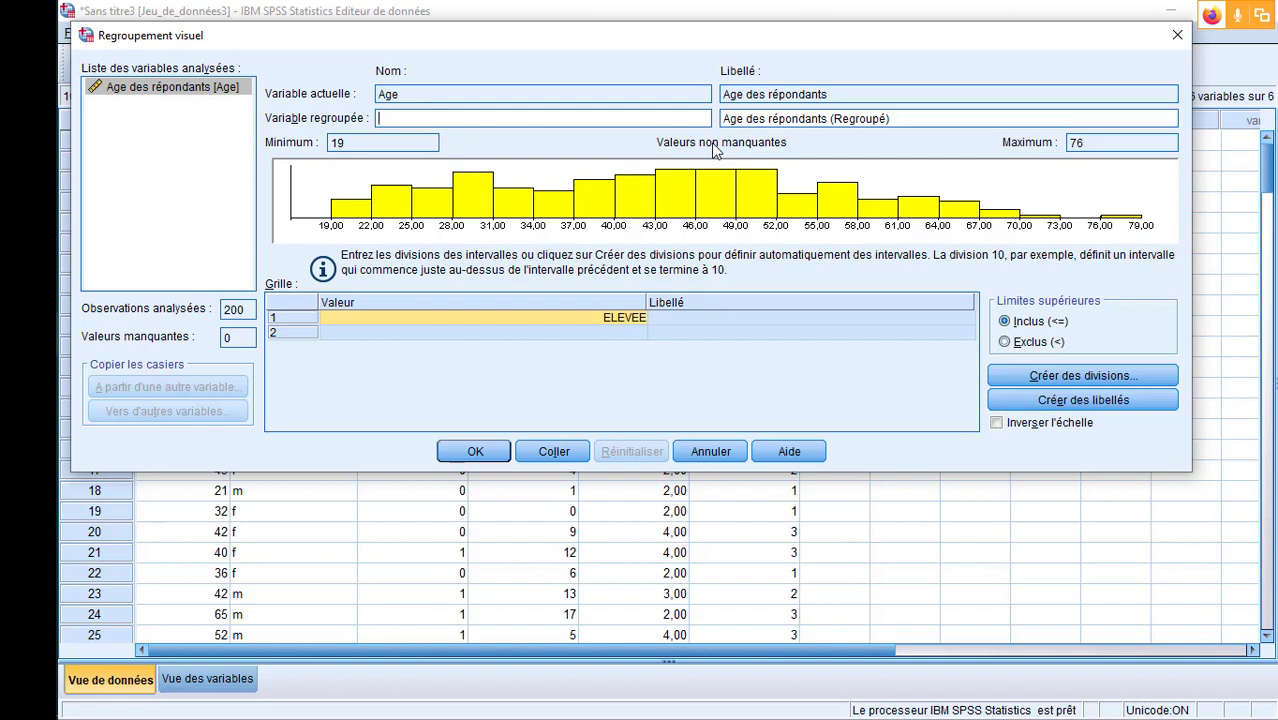
type("AgeReg")
- Create equal-width divisions for Age with the first division at 19, 6 divisions and a width of 10
left_click(1100, 375)
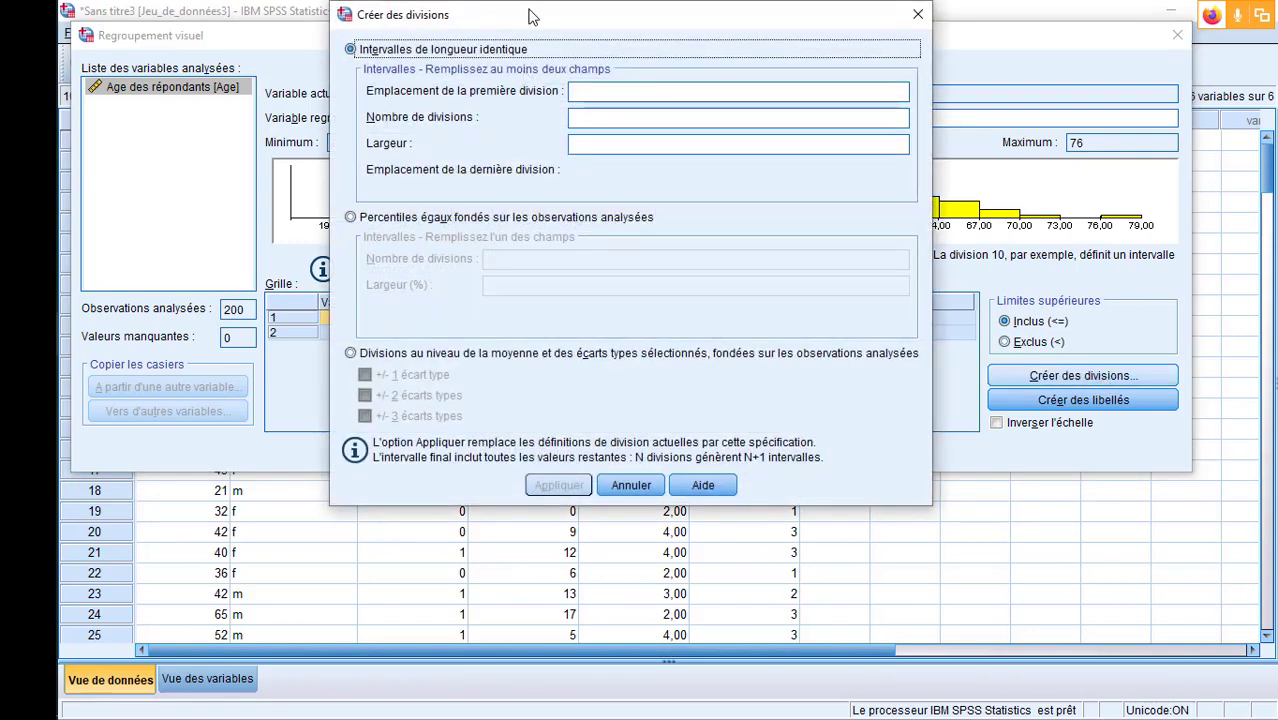
left_click_drag(530, 14, 782, 91)
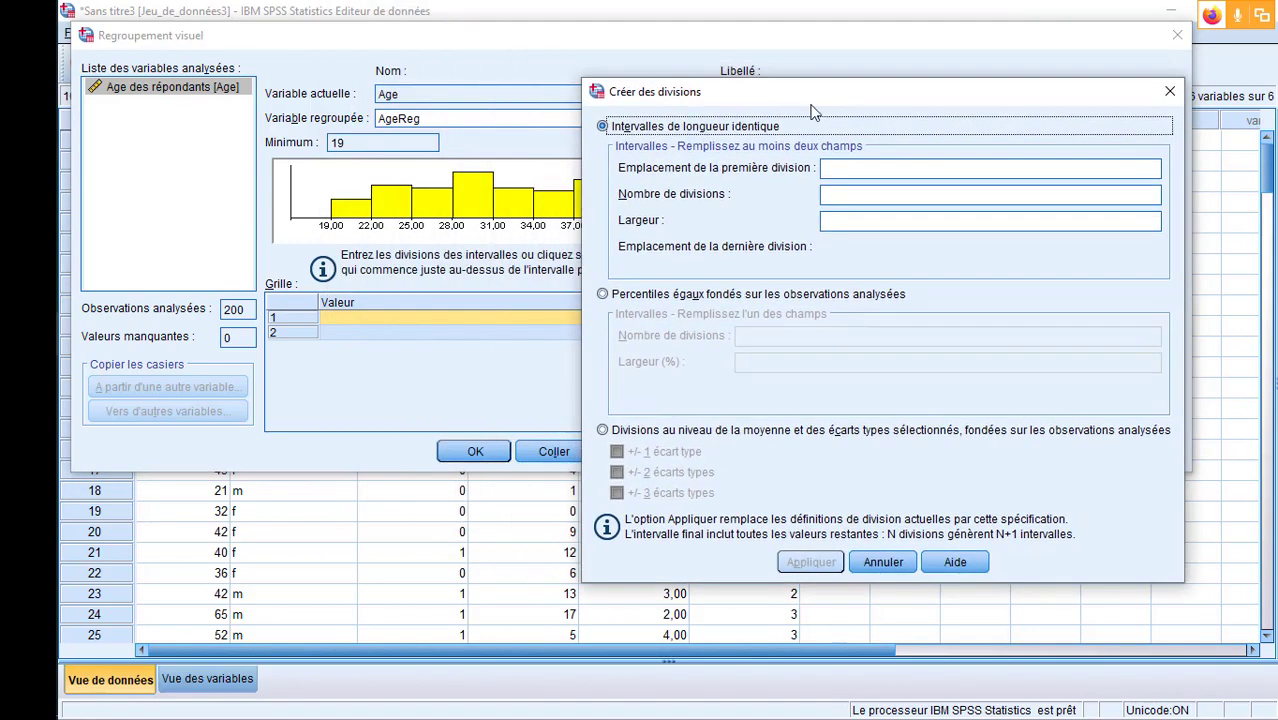
left_click(890, 168)
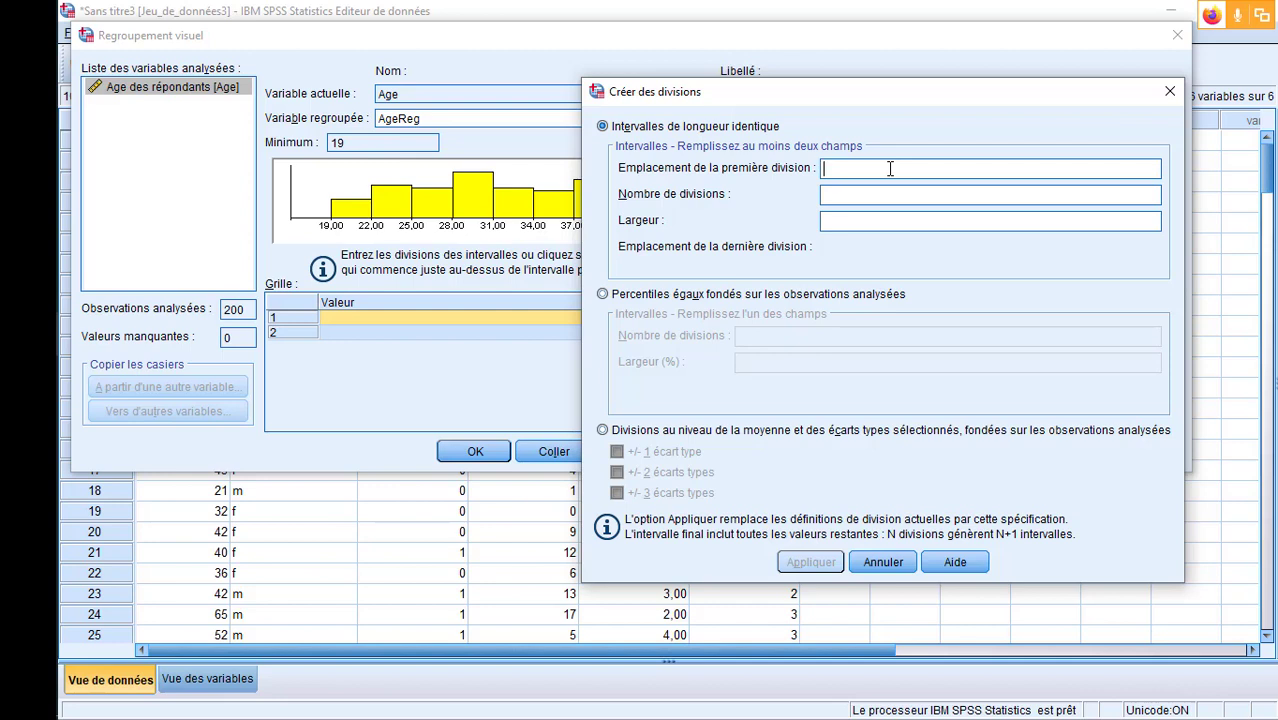
type("19")
left_click(865, 193)
left_click_drag(837, 91, 820, 268)
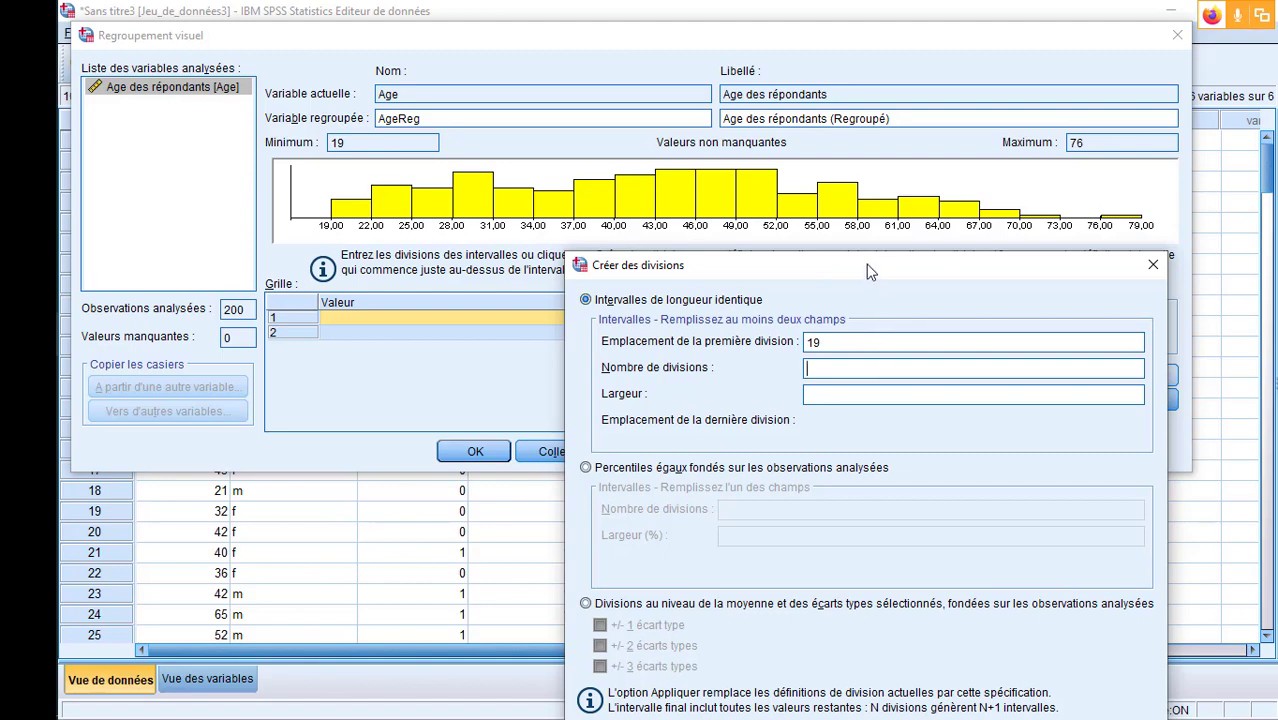
left_click_drag(865, 271, 848, 270)
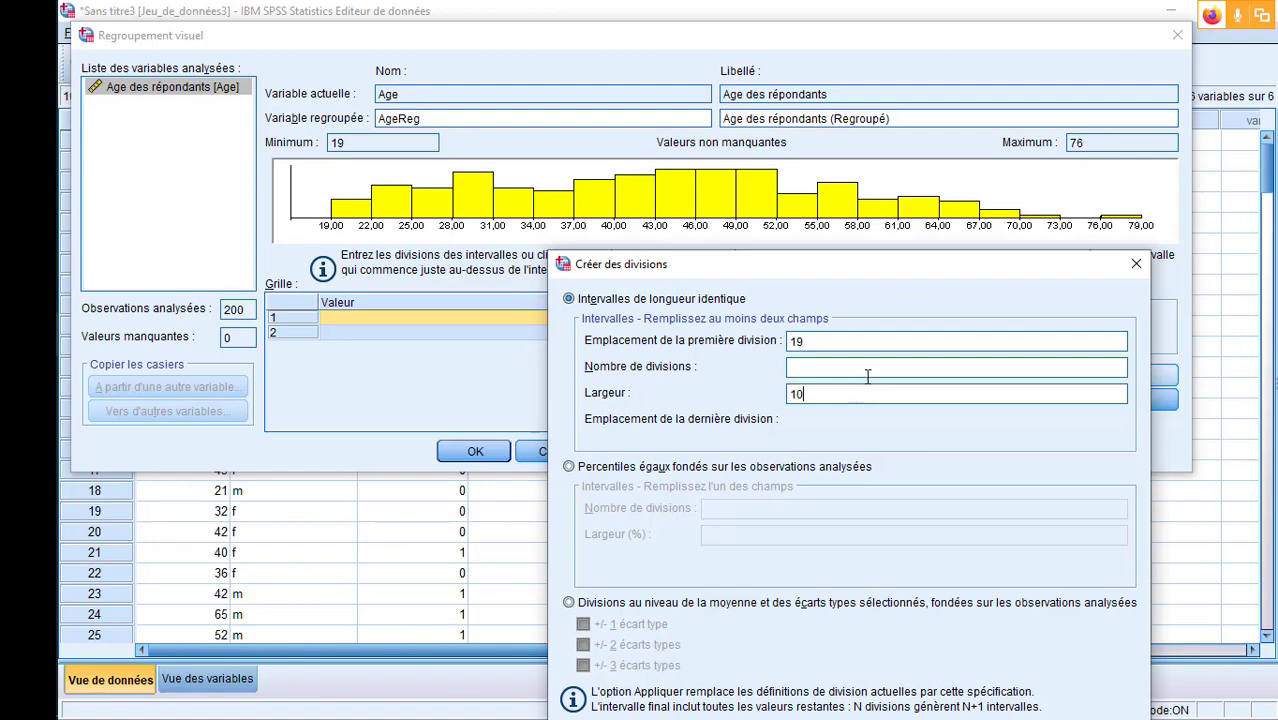
left_click_drag(828, 270, 826, 218)
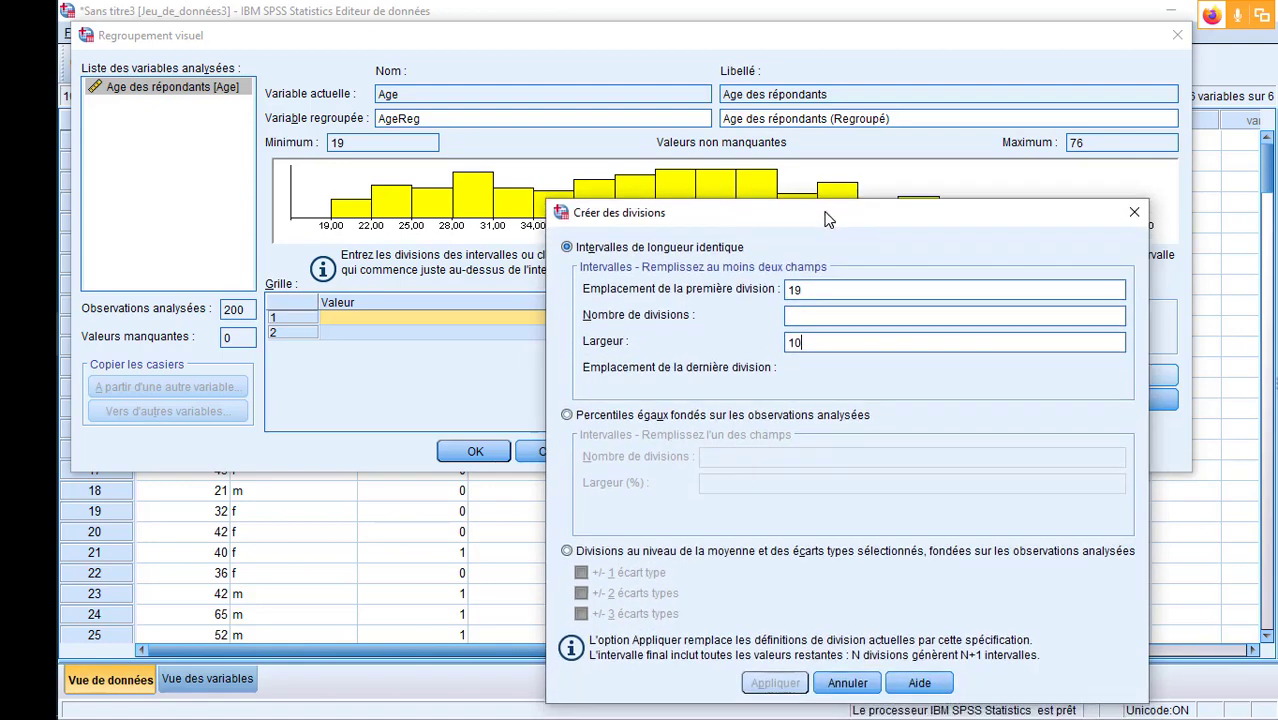
left_click(846, 317)
type("6")
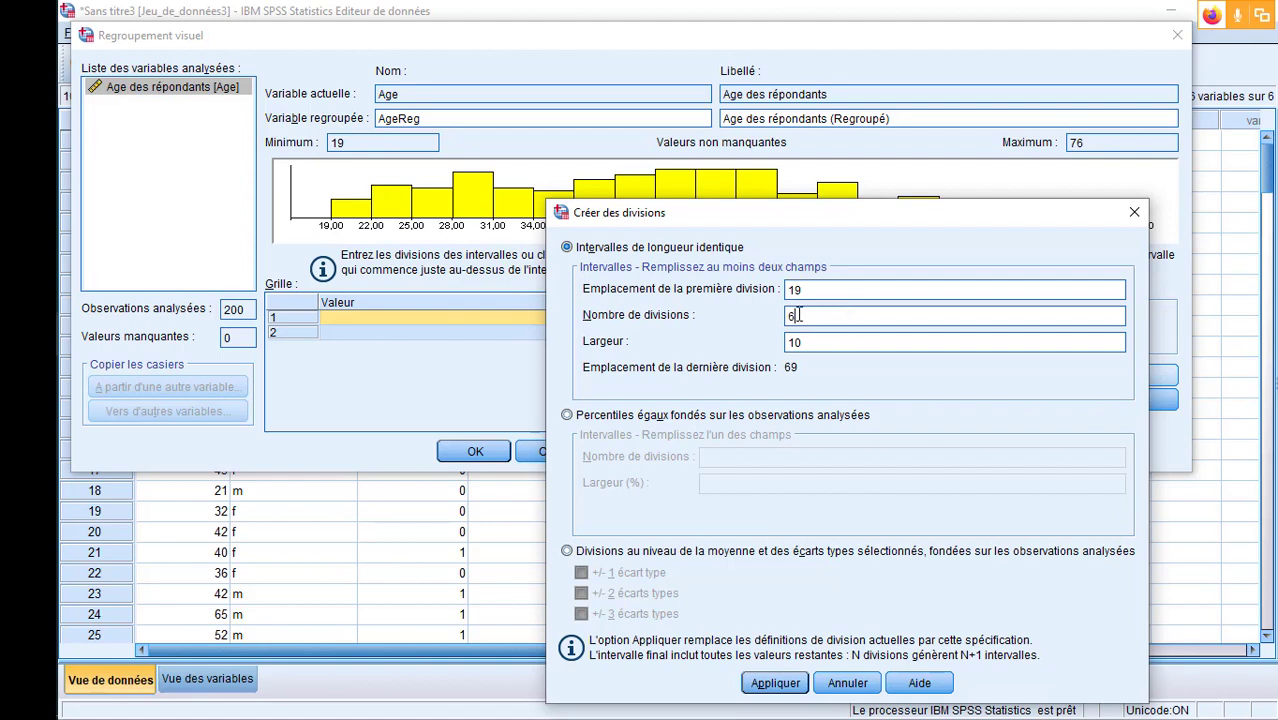
left_click(777, 684)
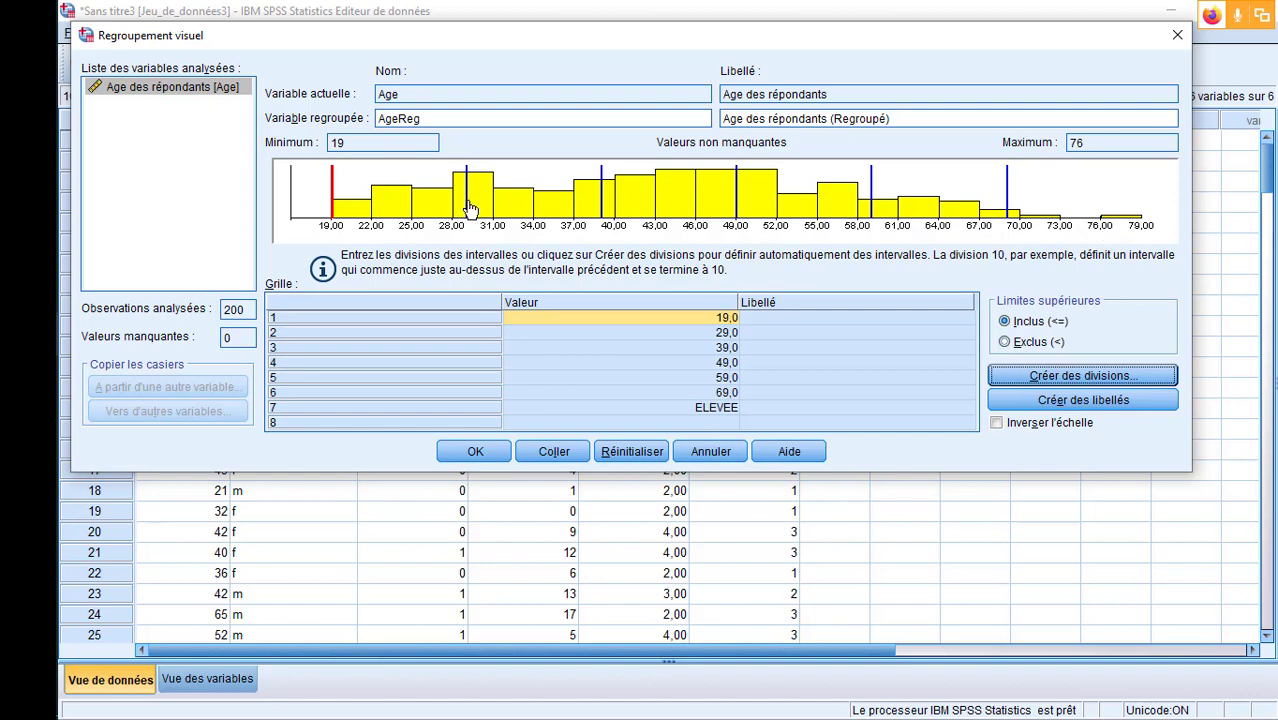
- Try shifting the second to sixth Age cut points to about 31, 39.9, 51.9, 61 and 69.9, and reset all binning changes
mouse_move(473, 207)
left_mouse_down()
mouse_move(500, 207)
mouse_move(455, 210)
mouse_move(494, 208)
left_mouse_up()
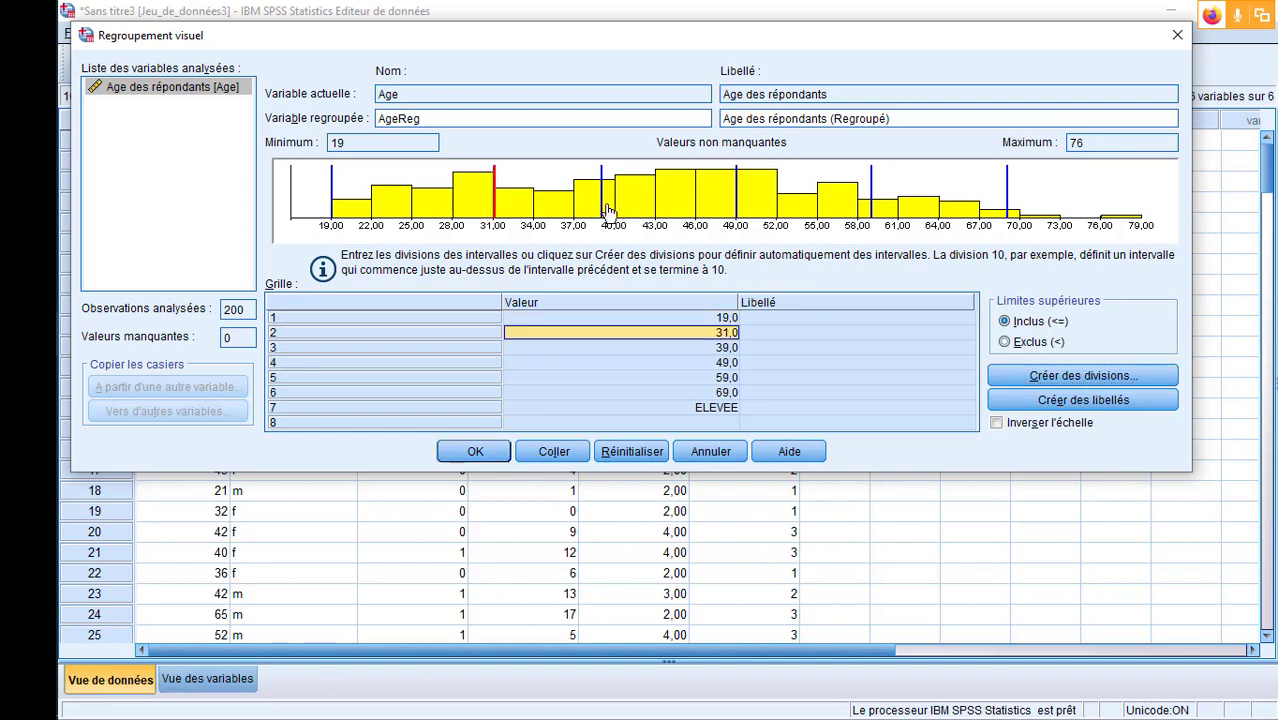
left_click_drag(603, 210, 614, 210)
left_click_drag(737, 208, 778, 209)
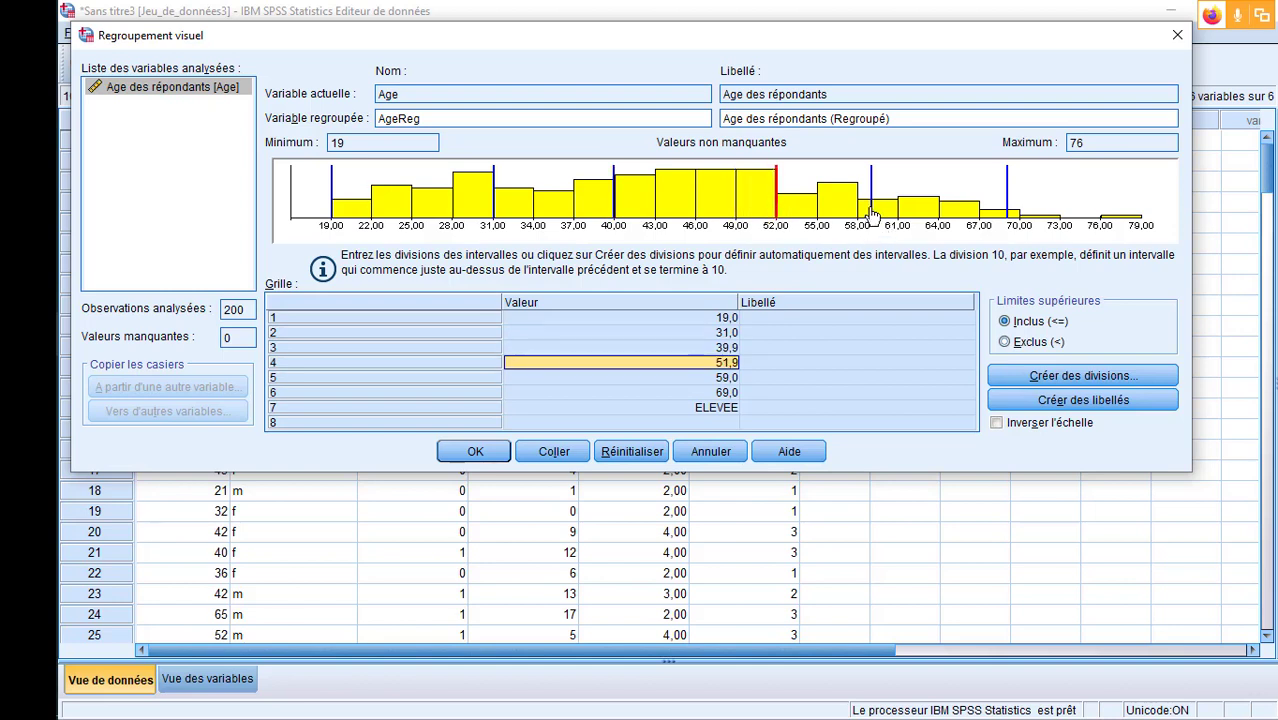
left_click_drag(870, 210, 899, 216)
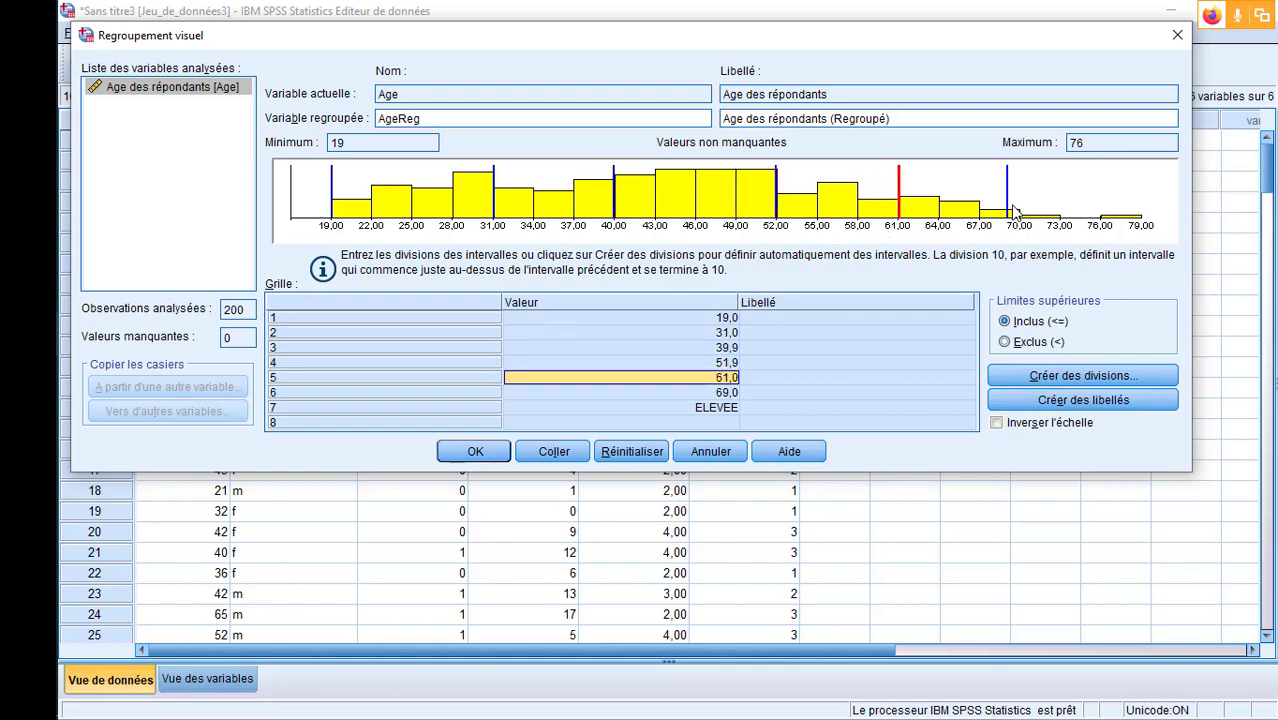
left_click_drag(1006, 210, 1022, 208)
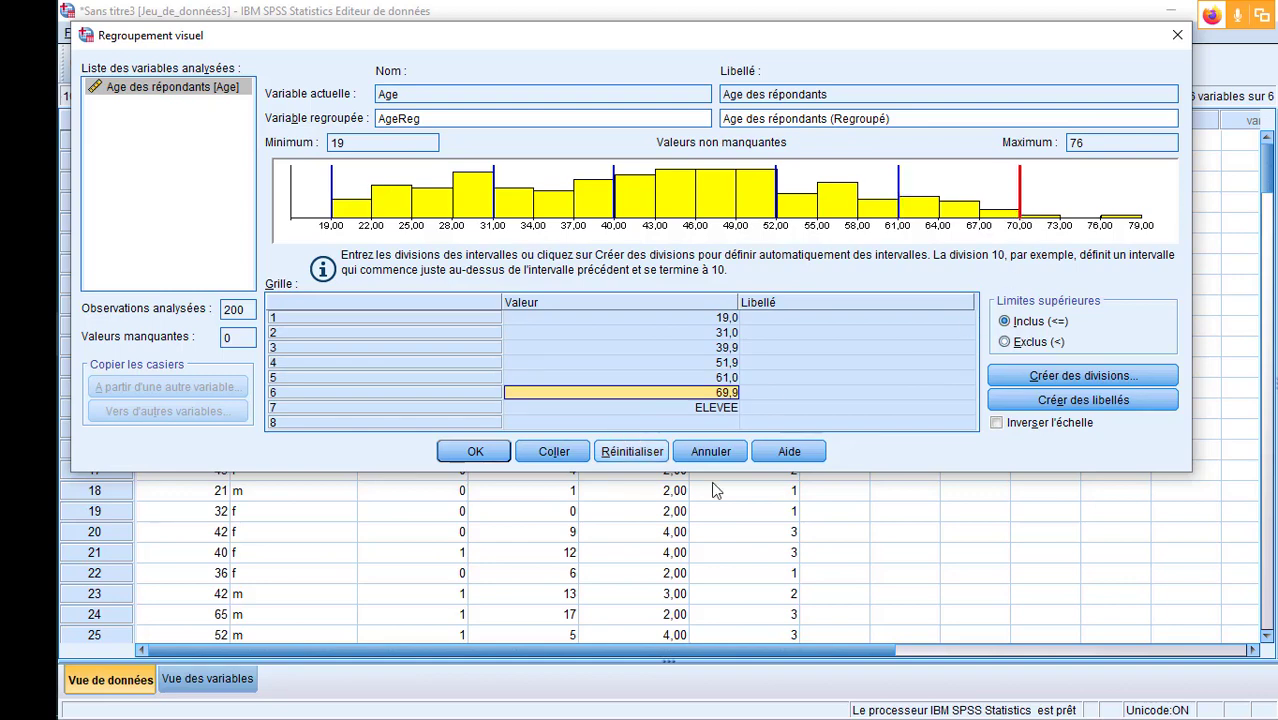
left_click(638, 457)
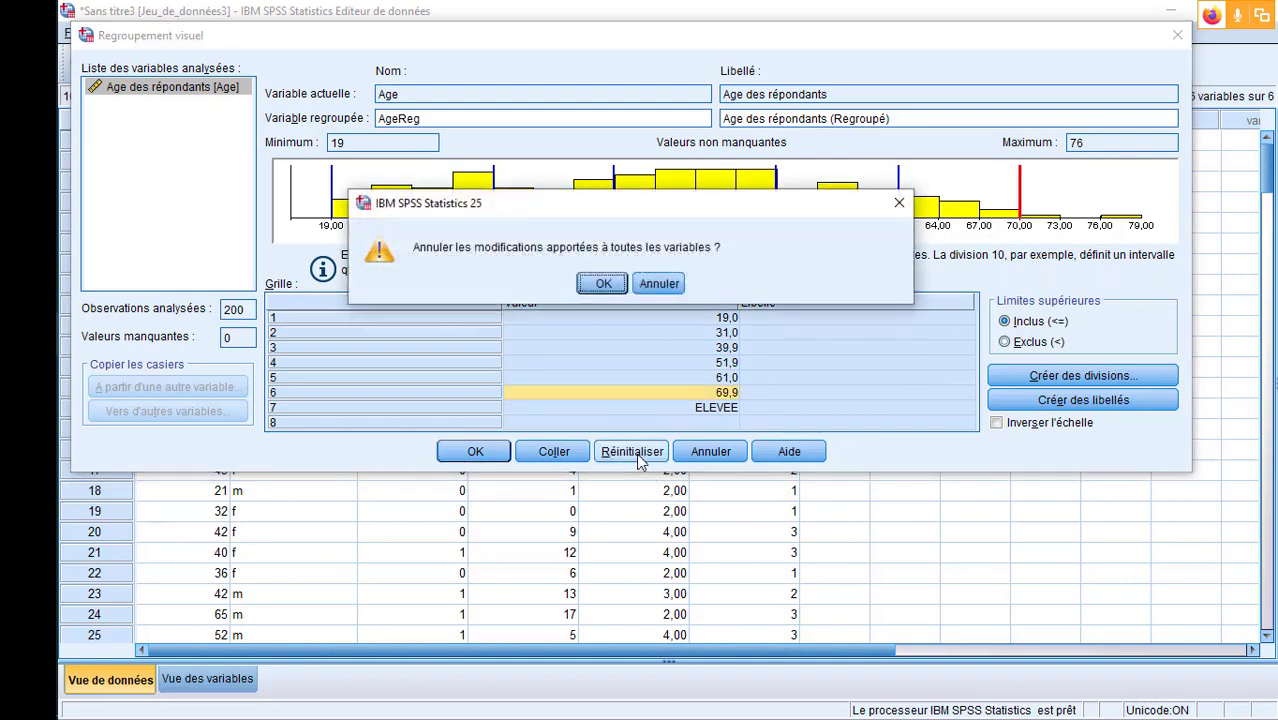
left_click(604, 284)
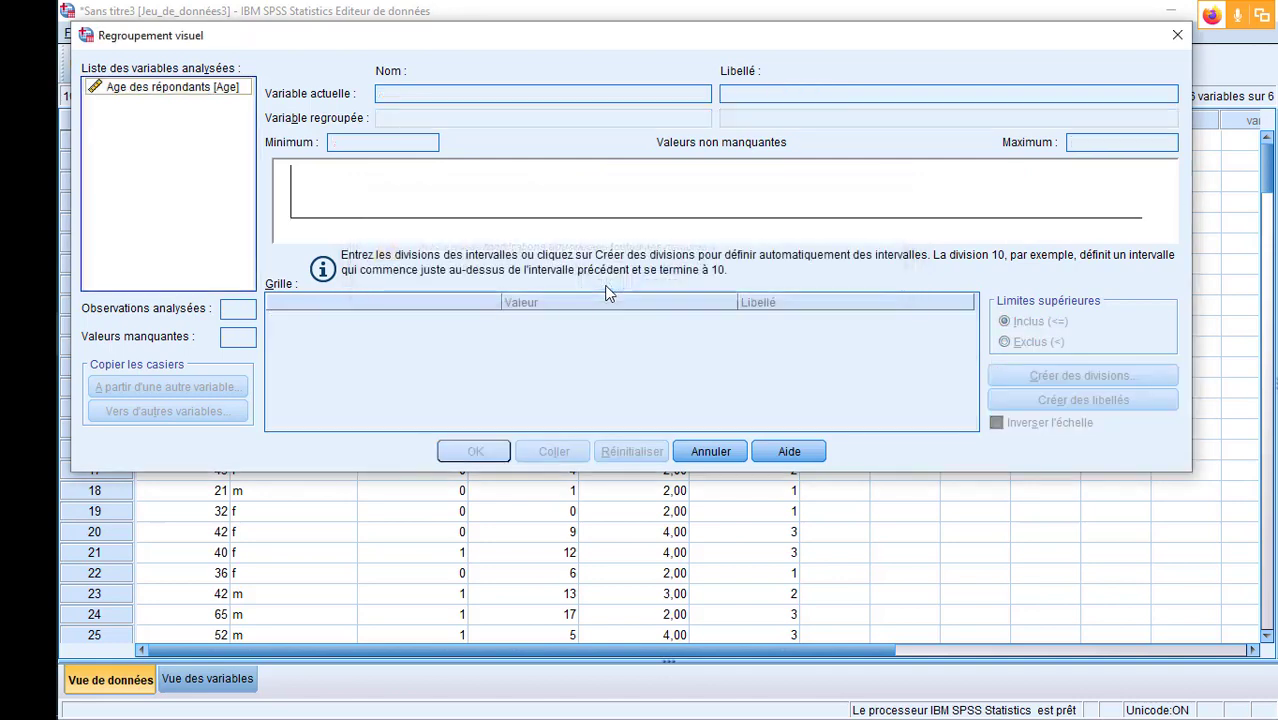
- Reselect Age among the scanned variables and enter AgeReg as the binned variable's name again
left_click(128, 89)
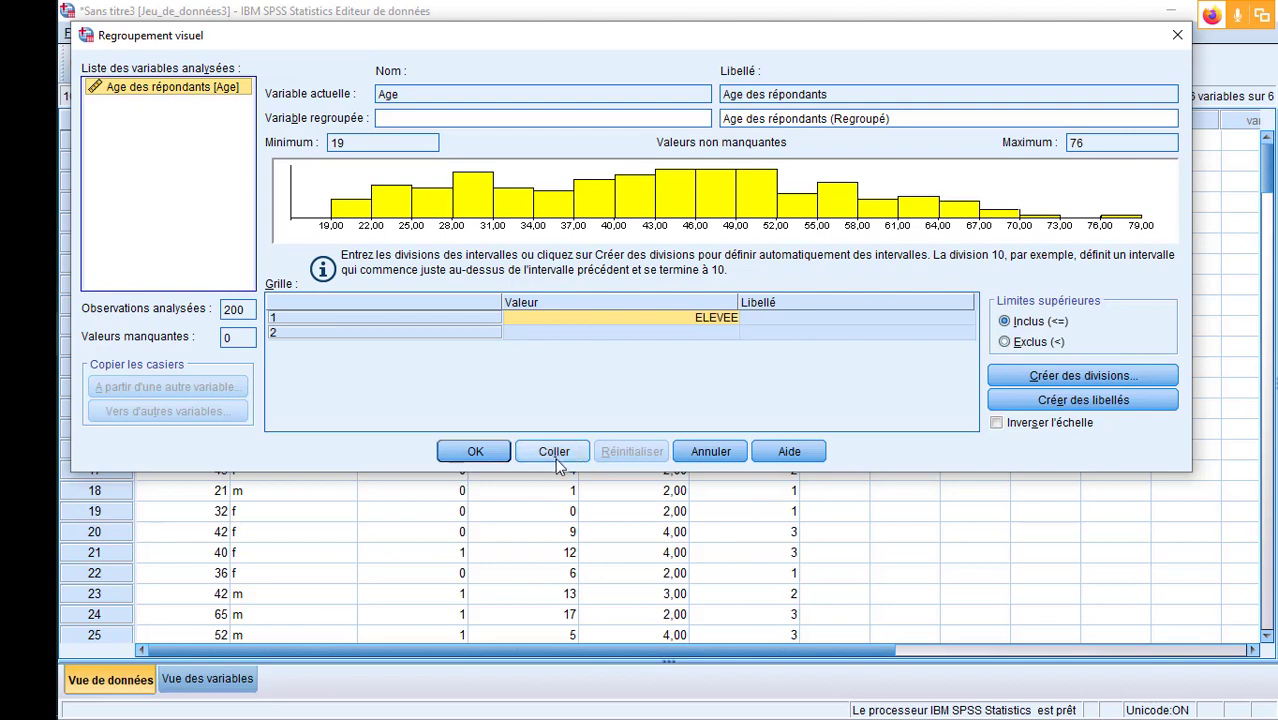
left_click(502, 117)
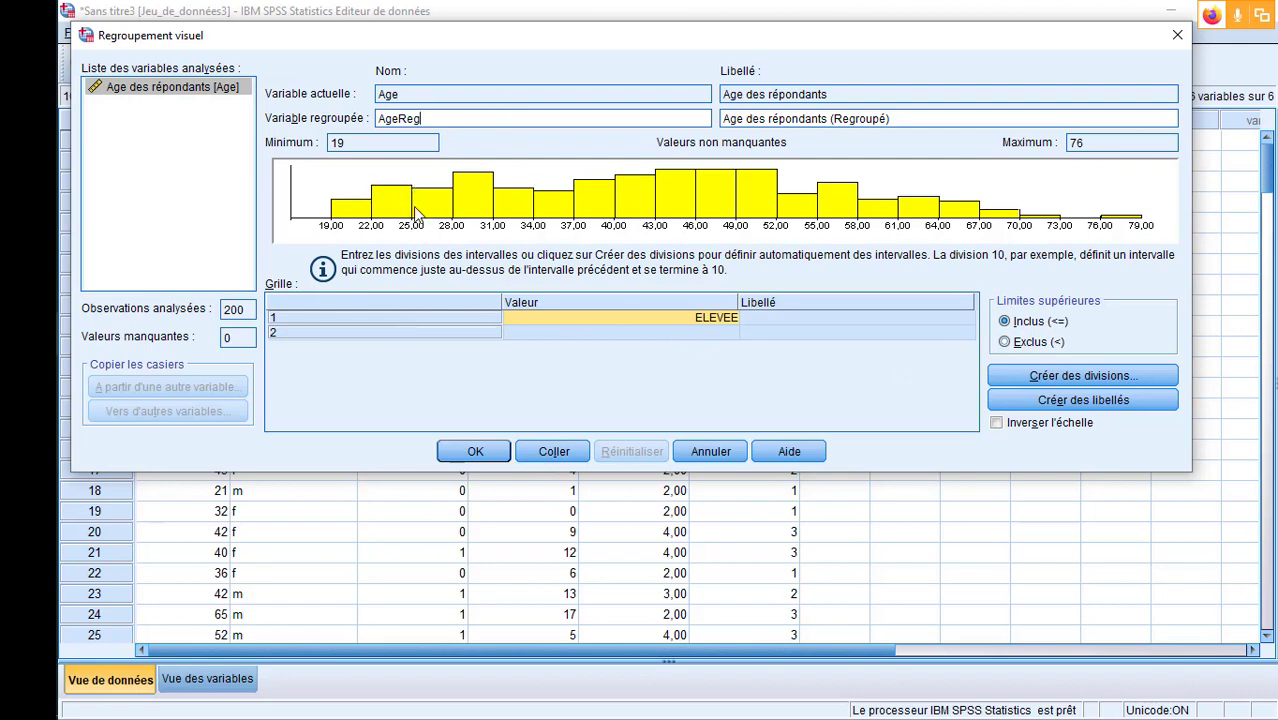
- Create equal-width divisions for Age with the first division at 25, 6 divisions and a width of 10
left_click(1087, 375)
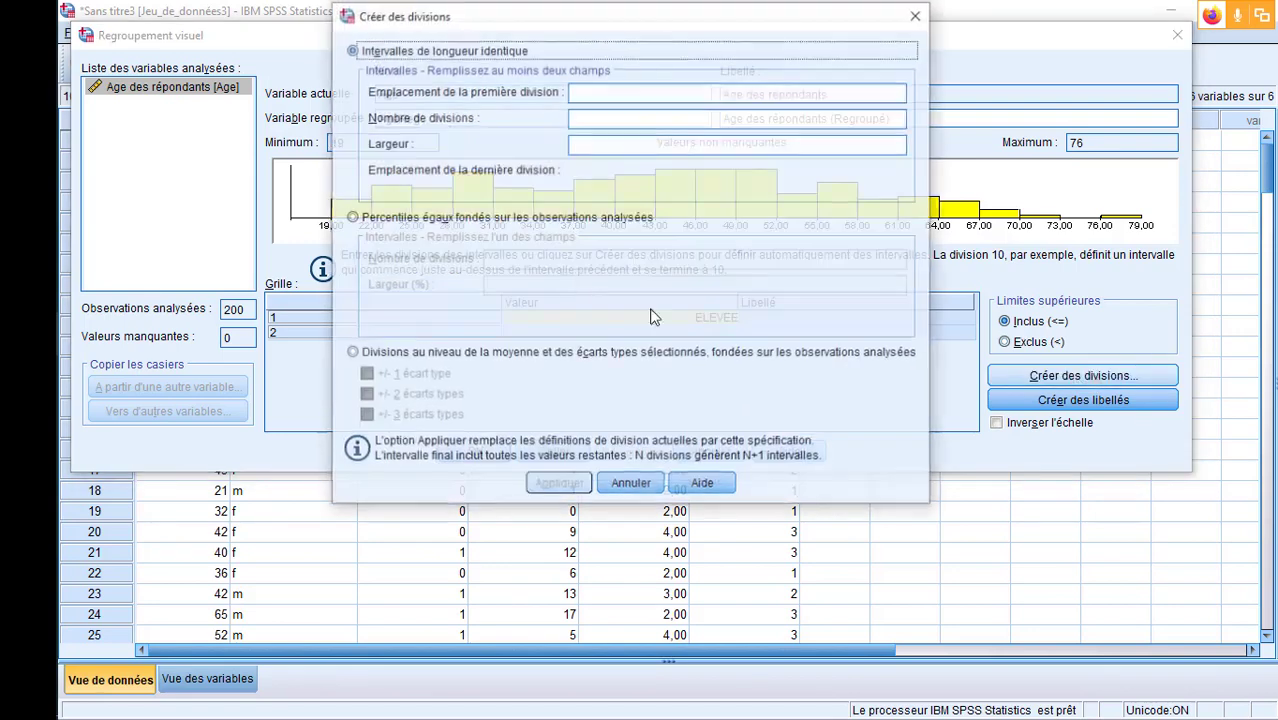
left_click(632, 90)
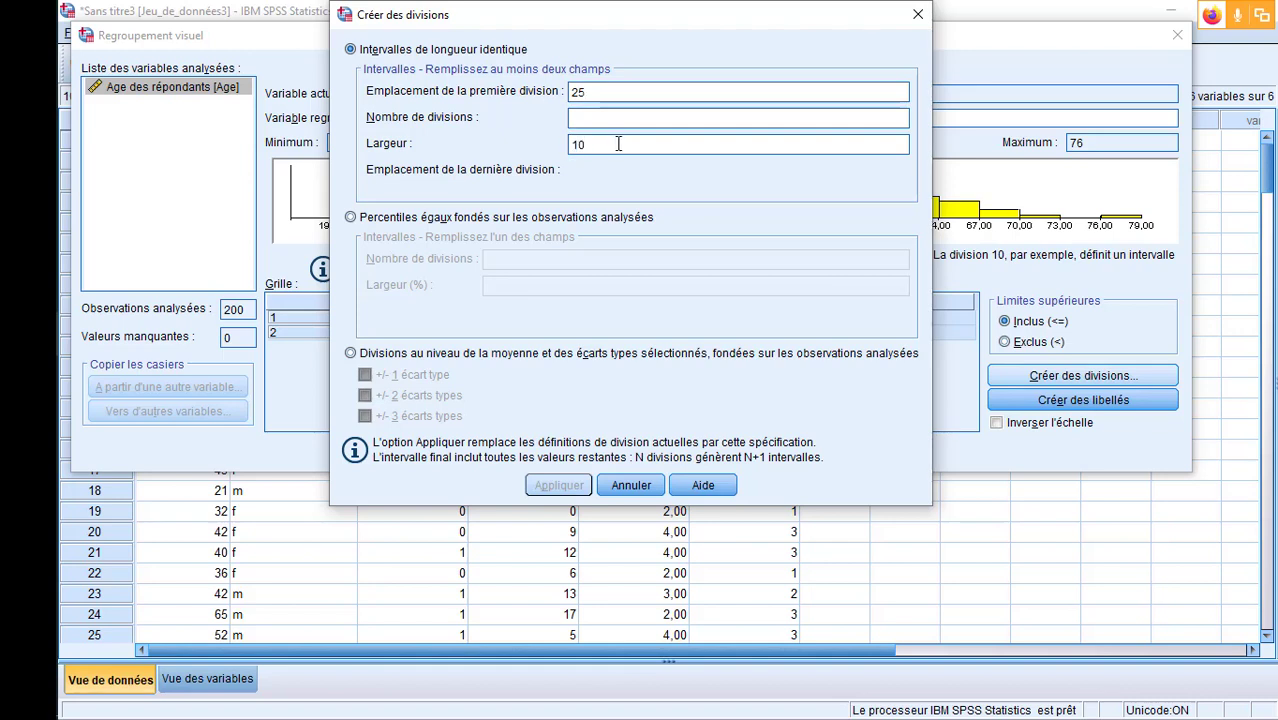
left_click(648, 117)
type("6")
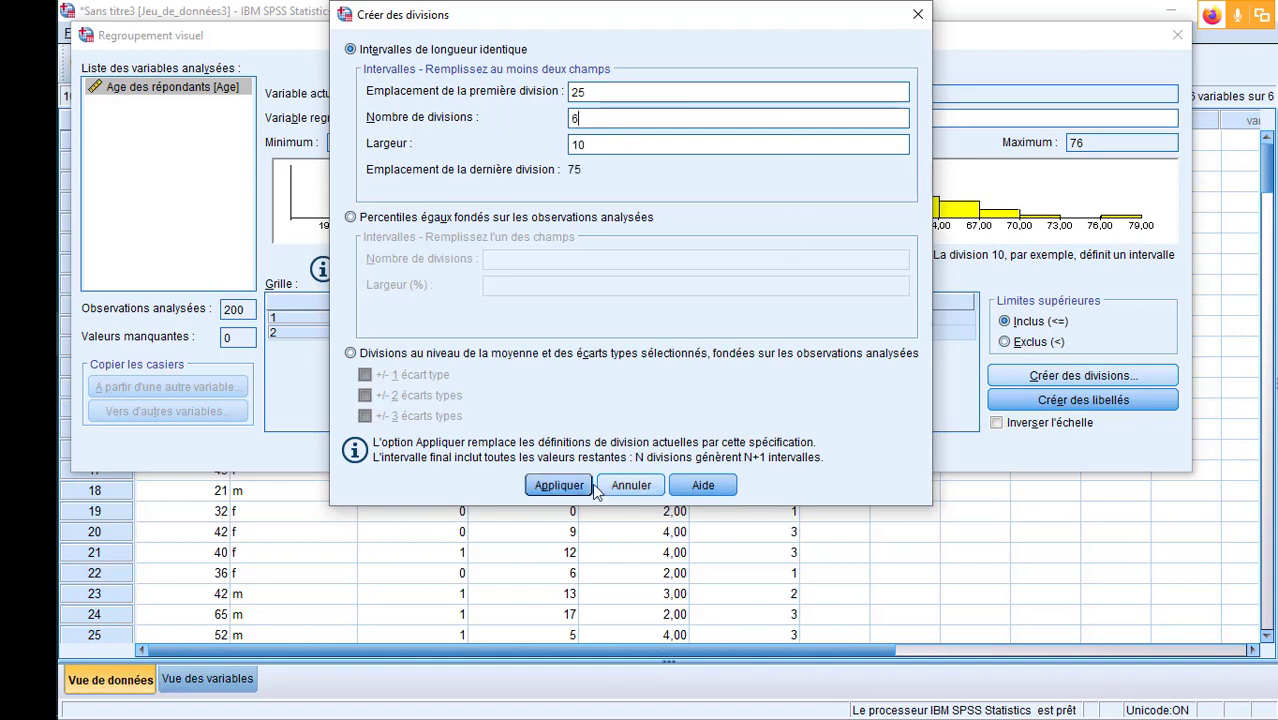
left_click(559, 485)
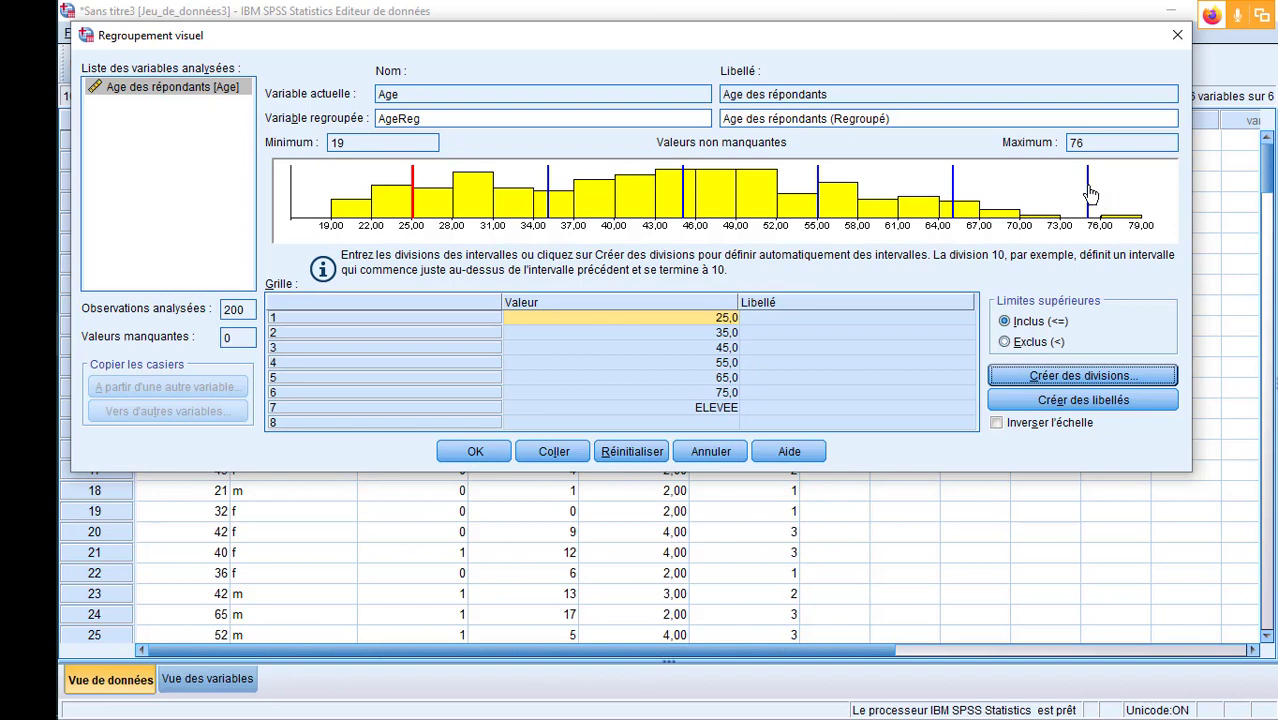
- Remove the Age cut point at 75 and create the AgeReg variable with automatically generated interval labels
left_click_drag(1090, 193, 1171, 195)
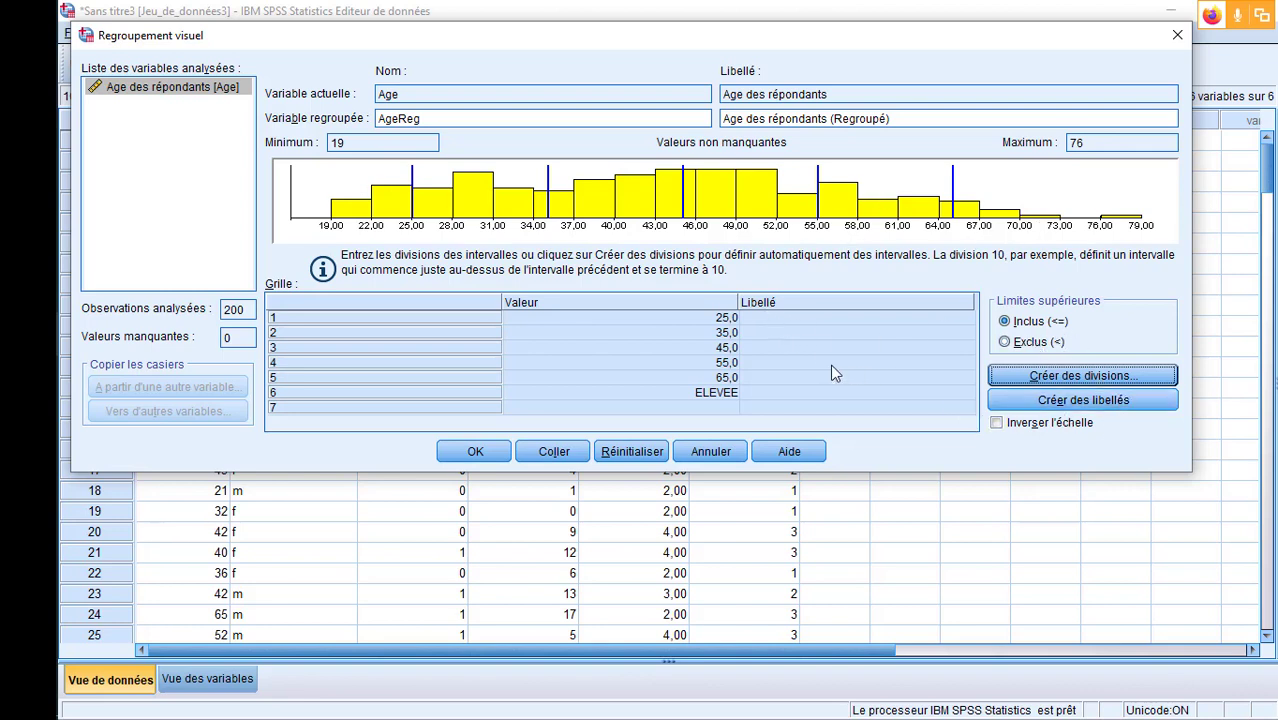
left_click(1082, 404)
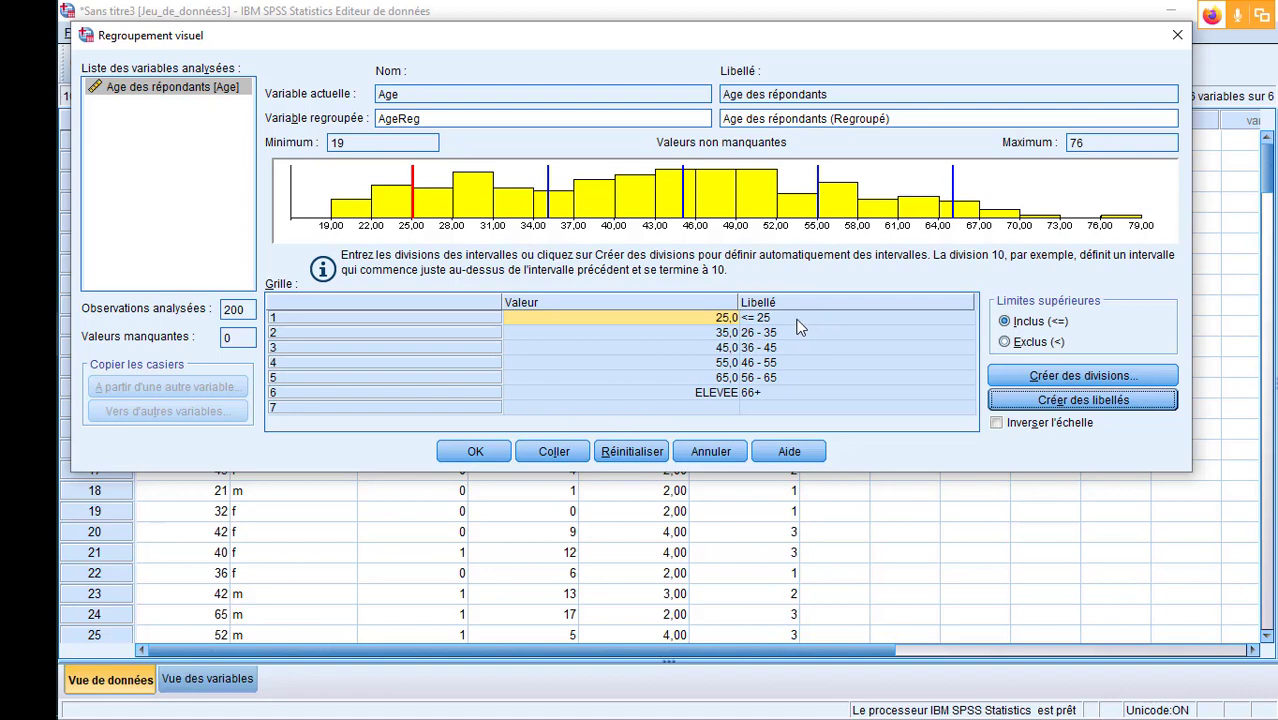
left_click(475, 453)
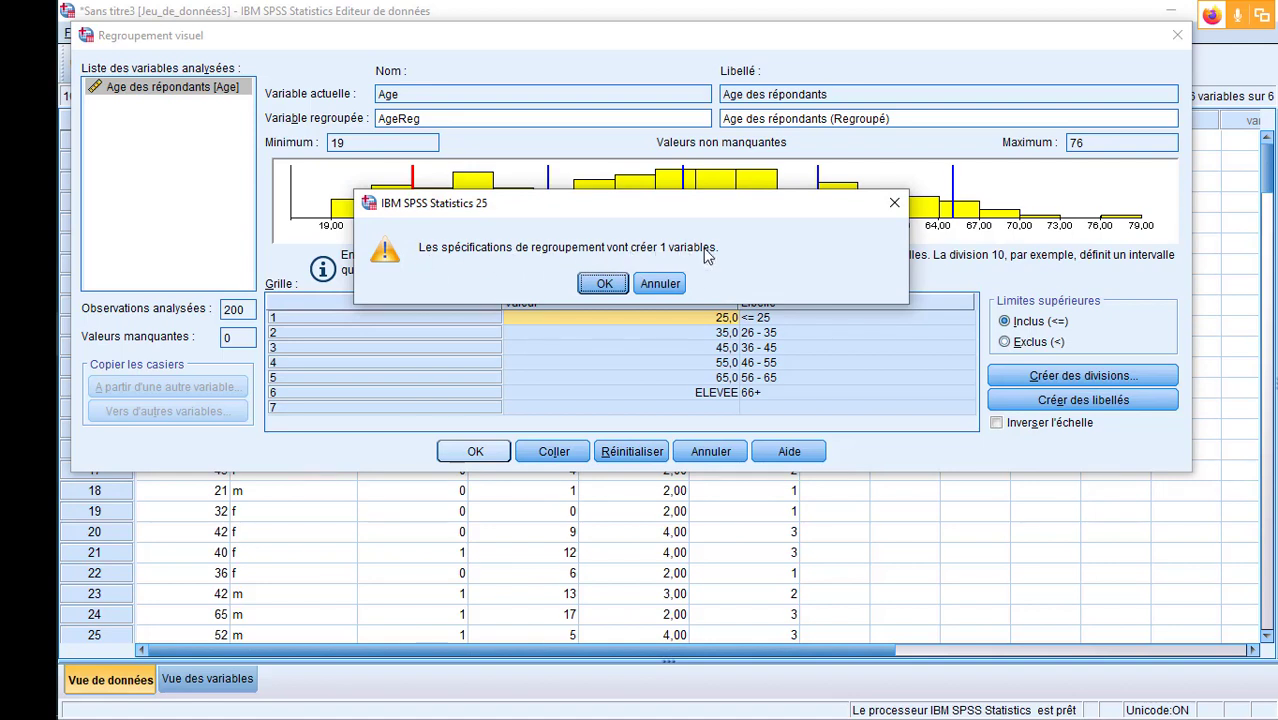
left_click(604, 283)
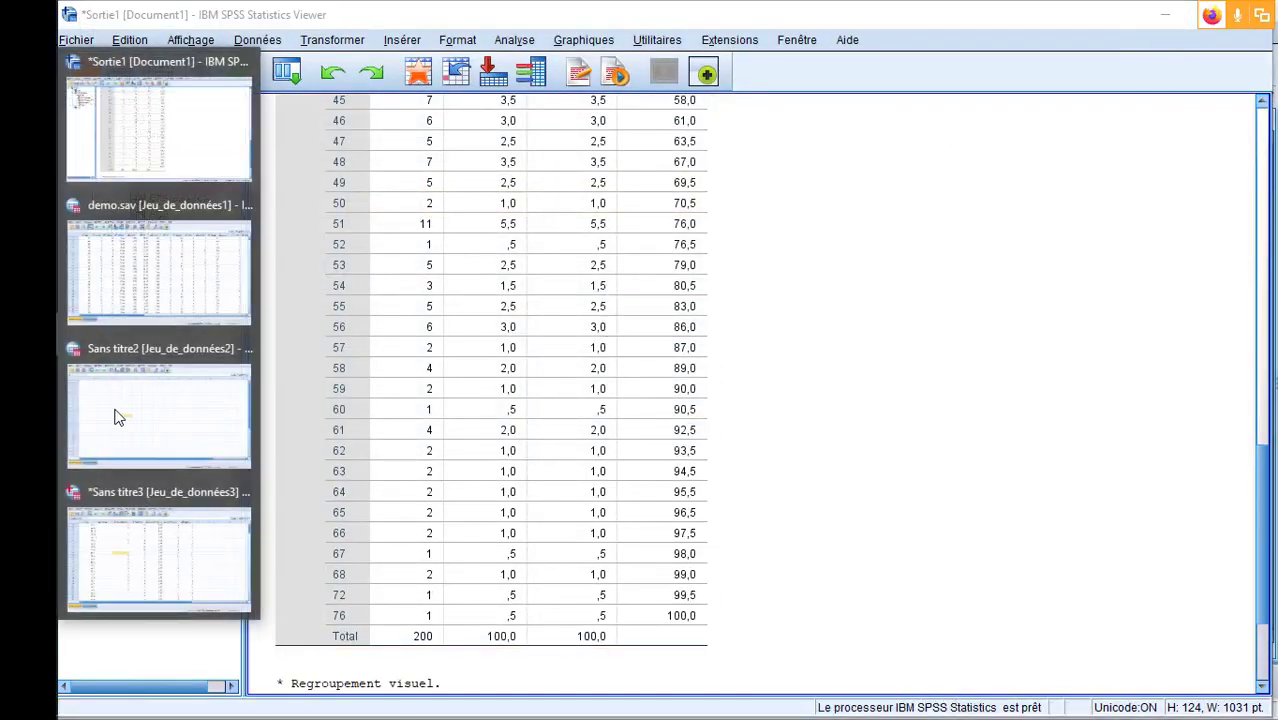
- Switch back to the Sans titre3 data window and widen the AgeReg column to check its codes
left_click(188, 548)
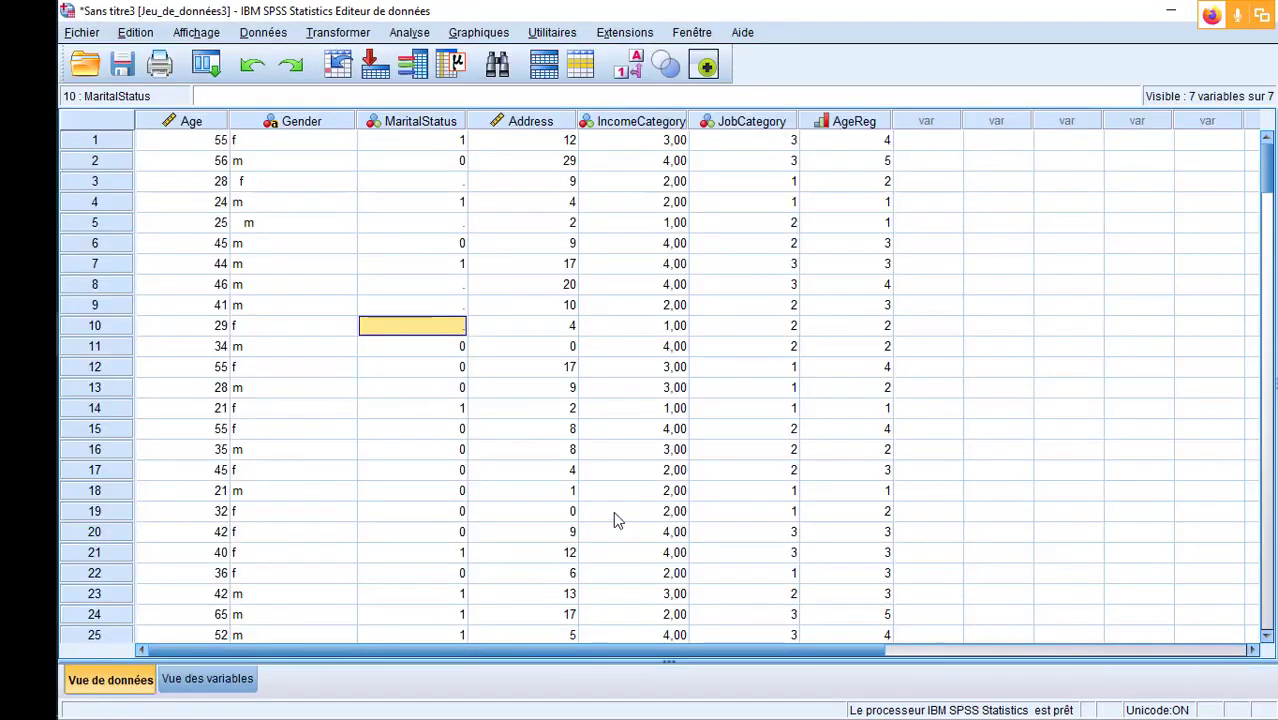
left_click(868, 121)
left_click_drag(890, 118, 958, 118)
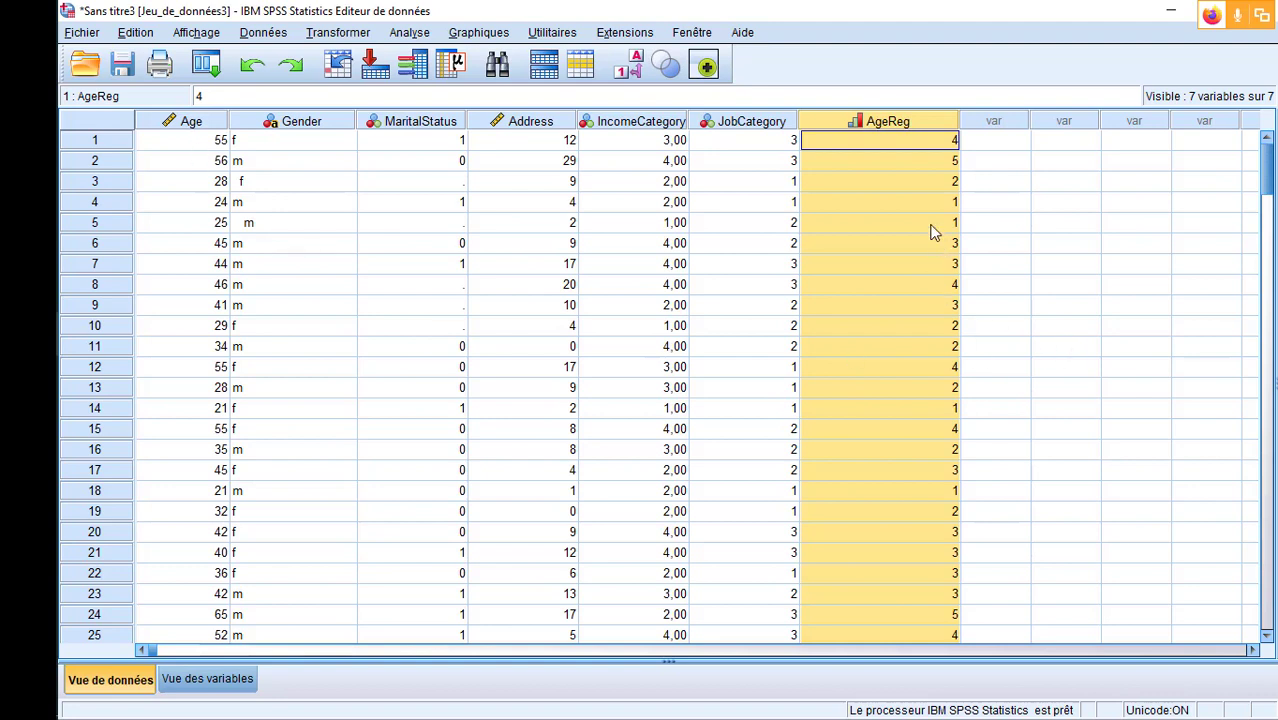
scroll(922, 165, "up", 6)
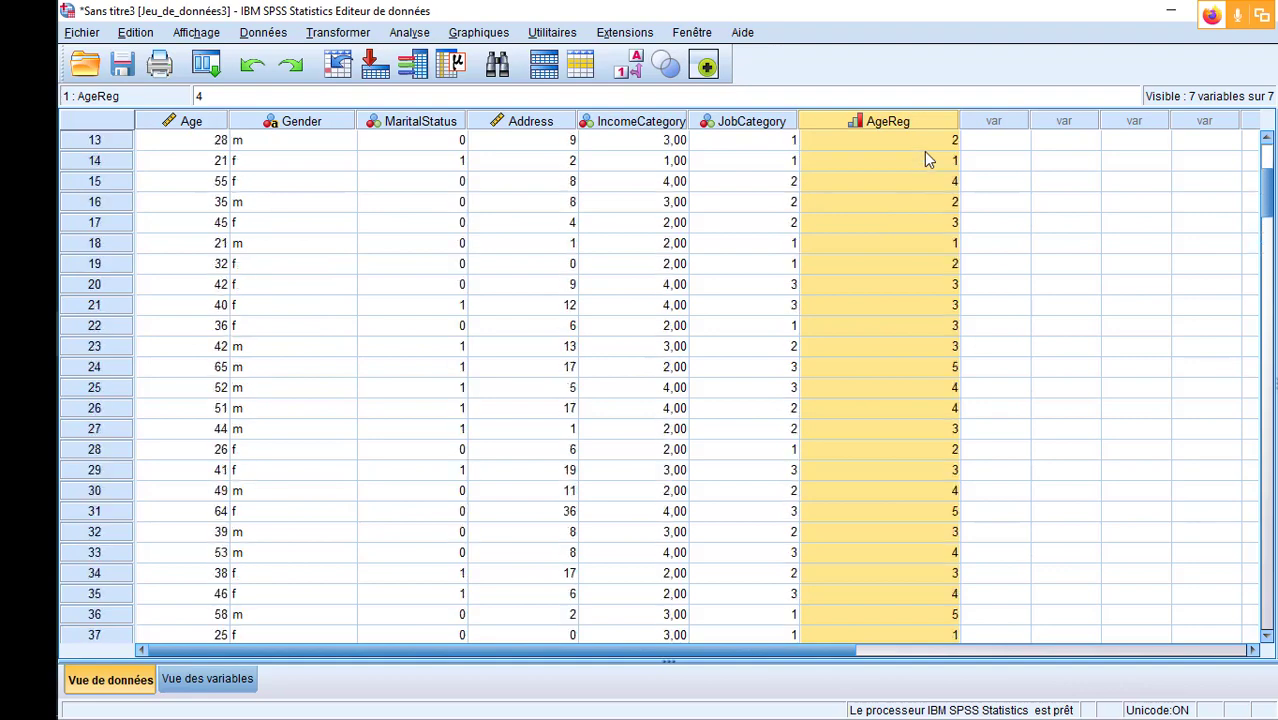
- In the variable view, widen the Valeurs column and change AgeReg's label for value 1 to "inférieur à 25"
left_click(210, 677)
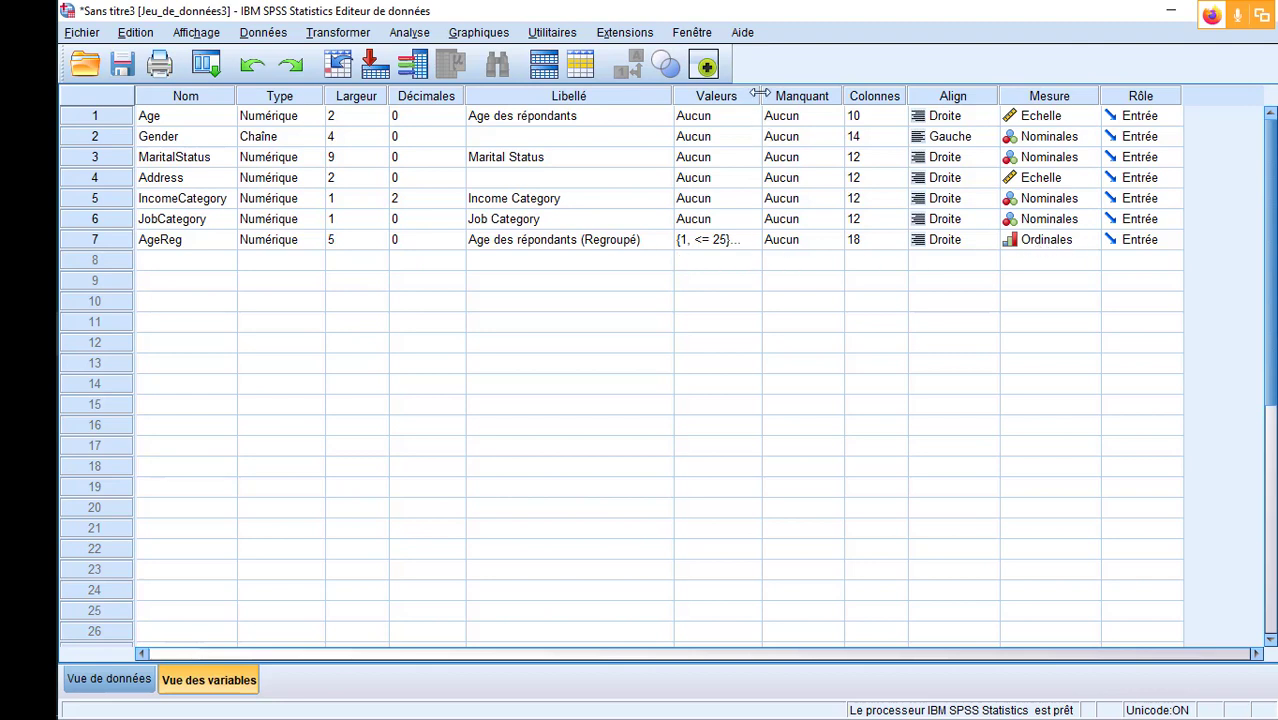
left_click_drag(762, 95, 783, 95)
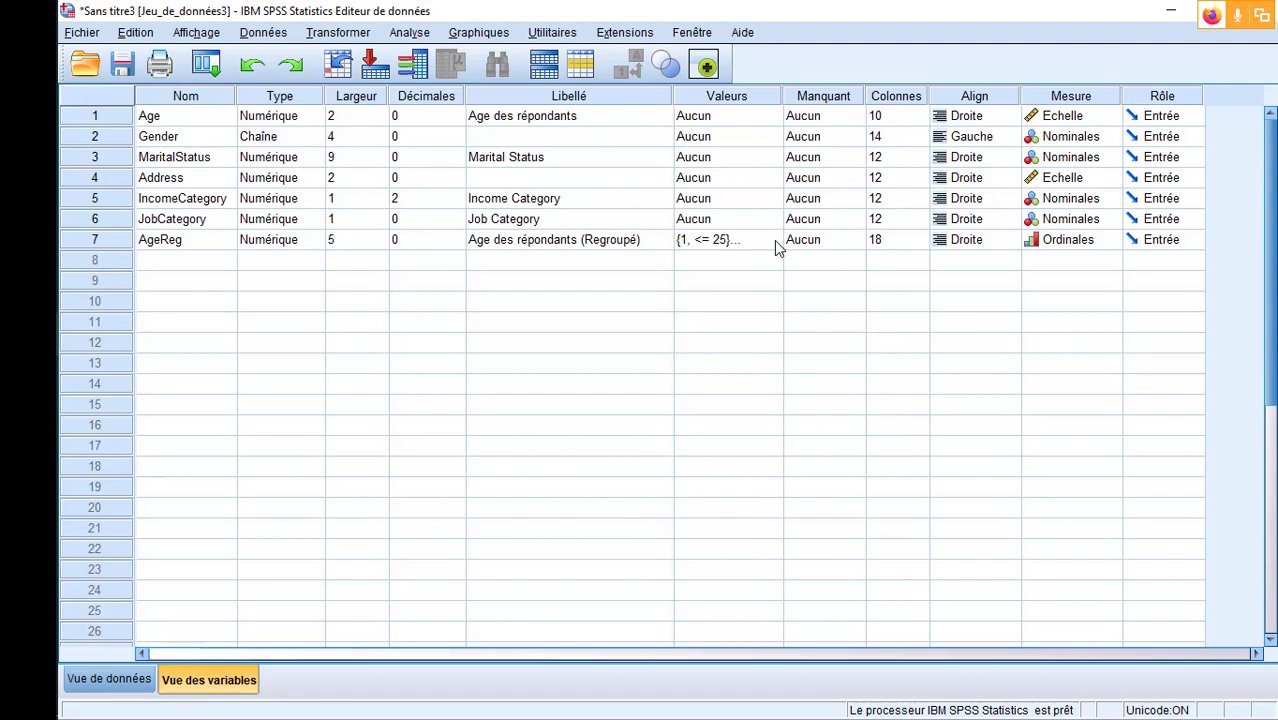
left_click(775, 242)
left_click(773, 240)
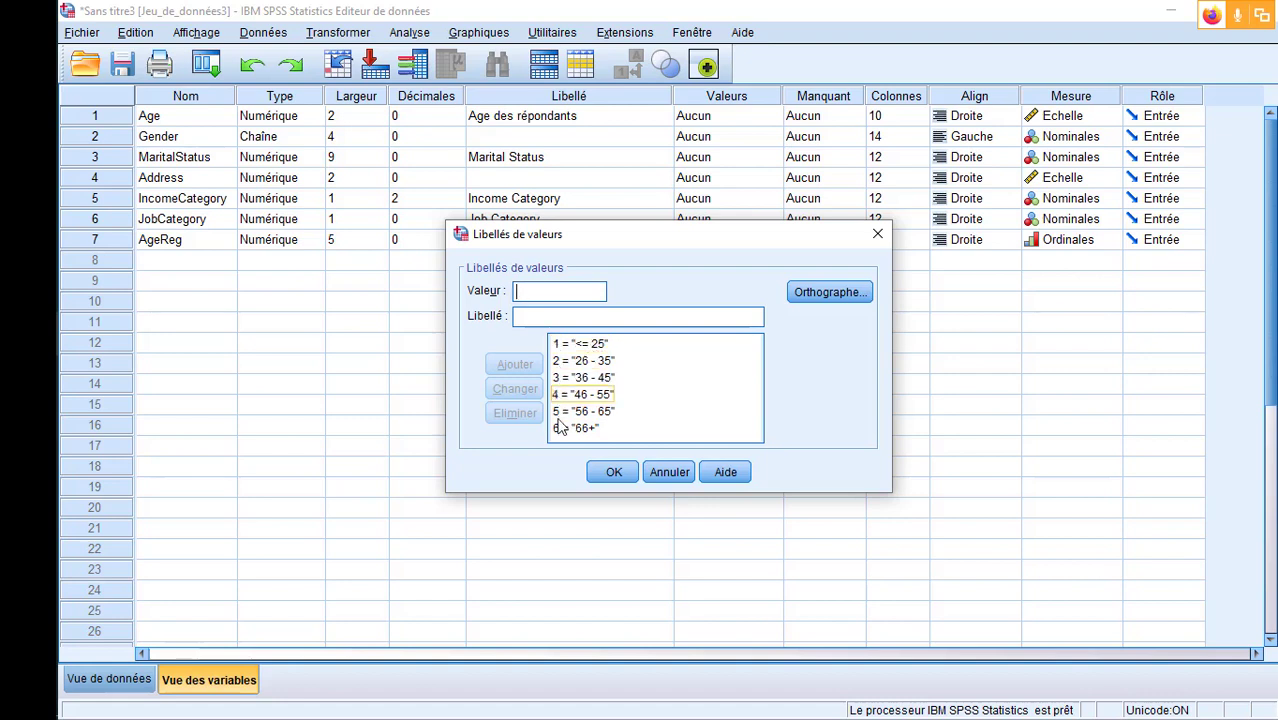
left_click(598, 344)
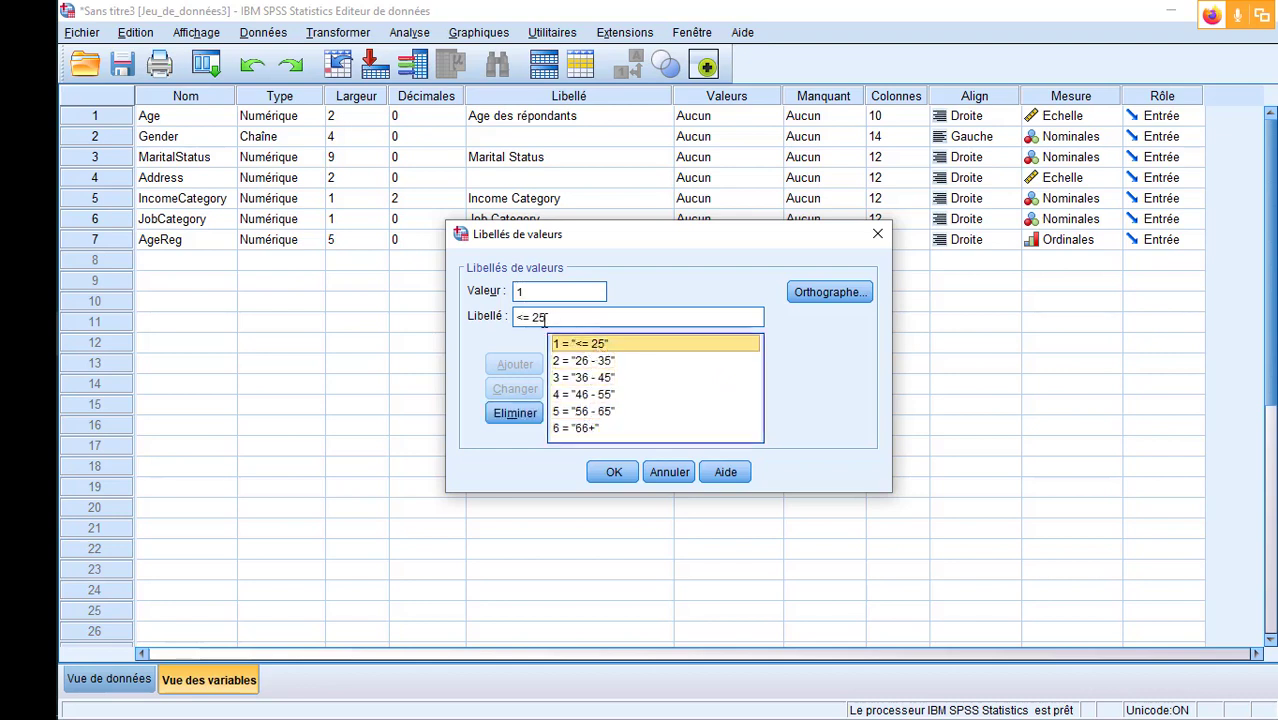
left_click_drag(531, 317, 515, 317)
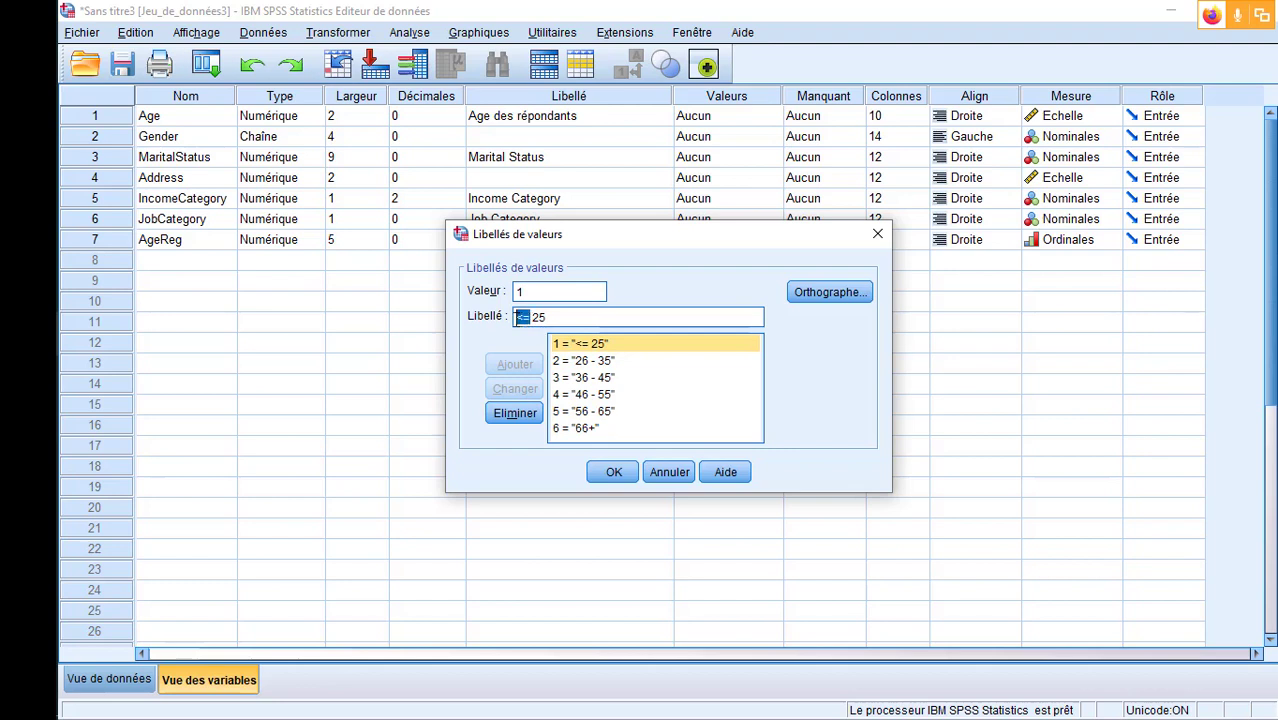
type("Inférieur")
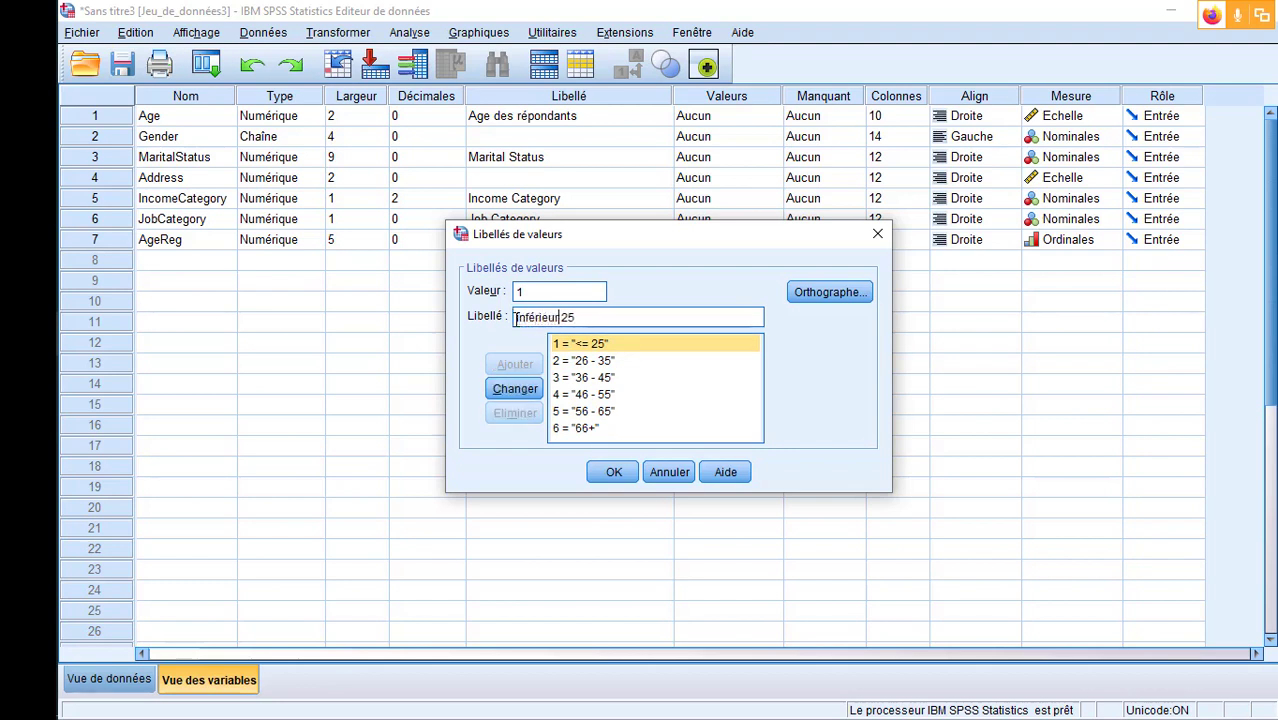
type(" à")
left_click(515, 388)
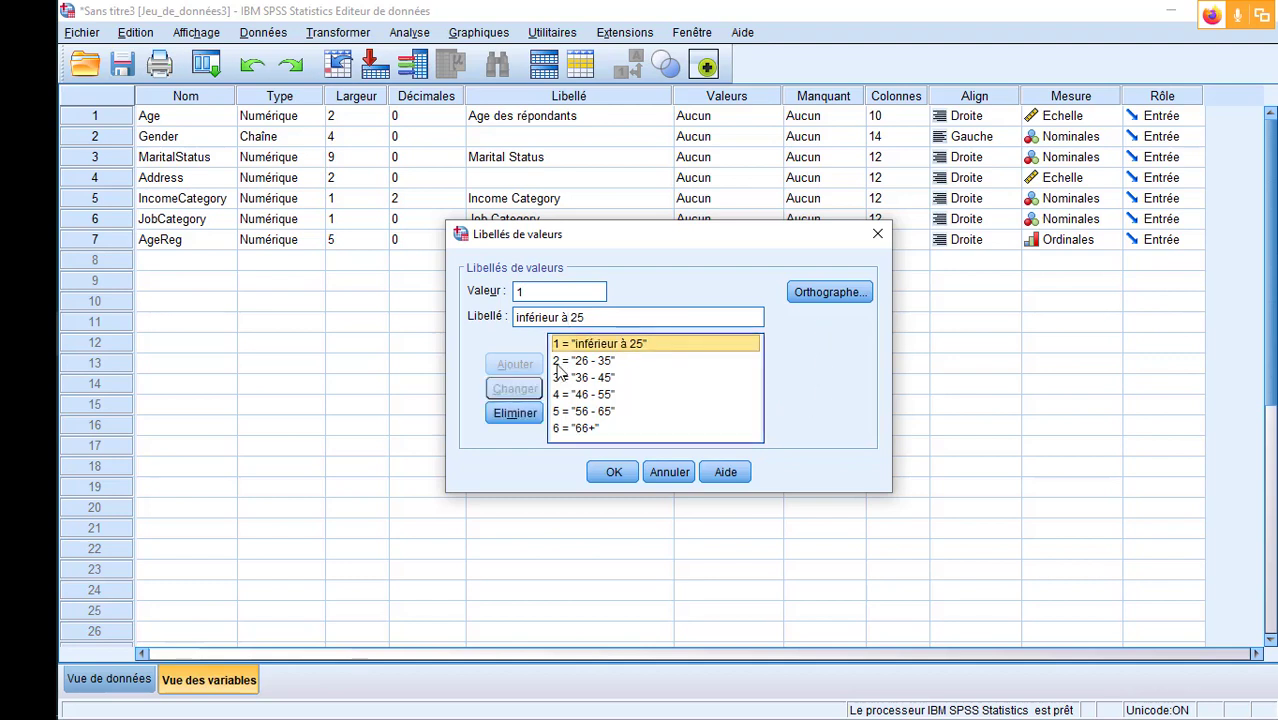
- Change AgeReg's label for value 6 to "66 et plus" and apply the value labels
left_click(598, 428)
left_click(550, 317)
key("BackSpace")
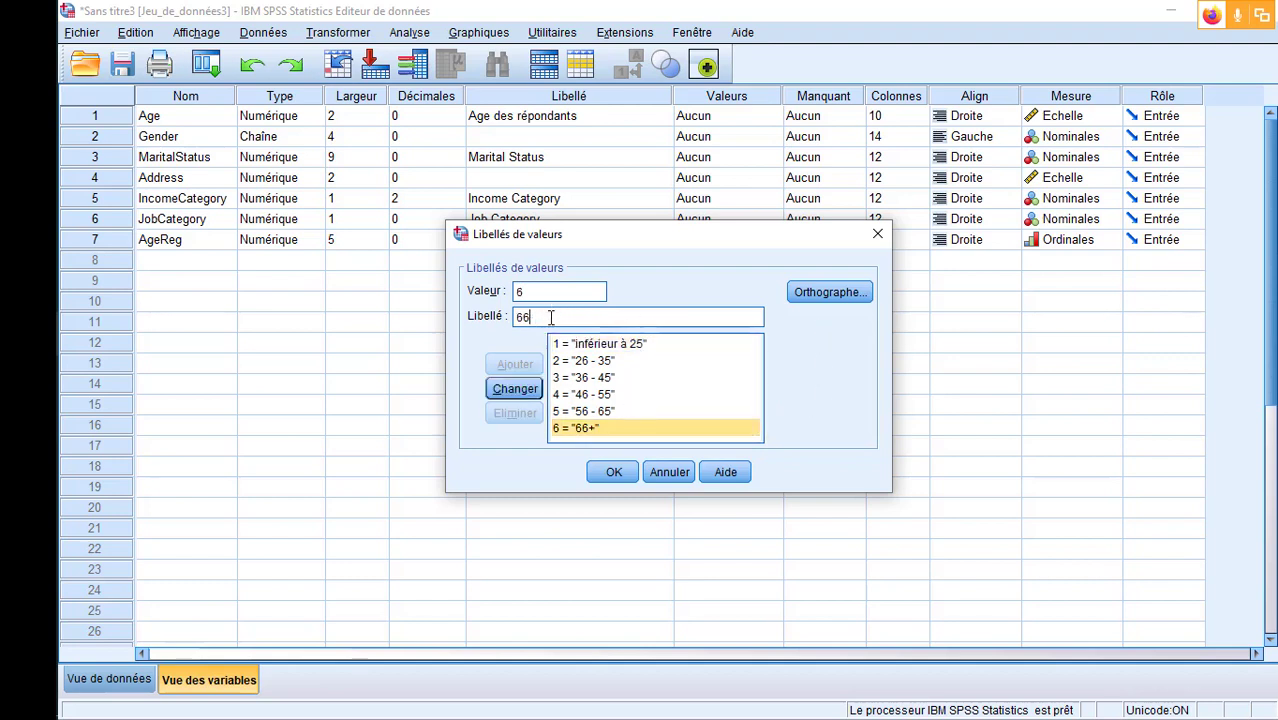
type("et plus")
left_click(538, 392)
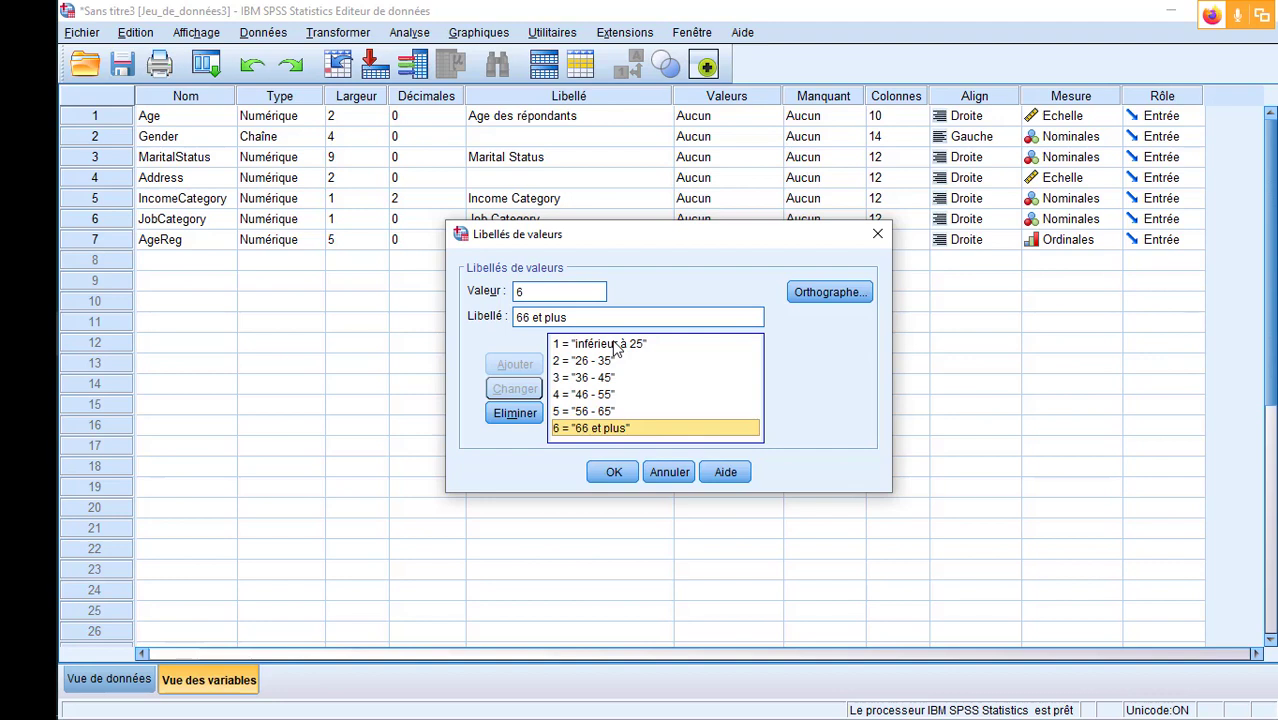
left_click(613, 474)
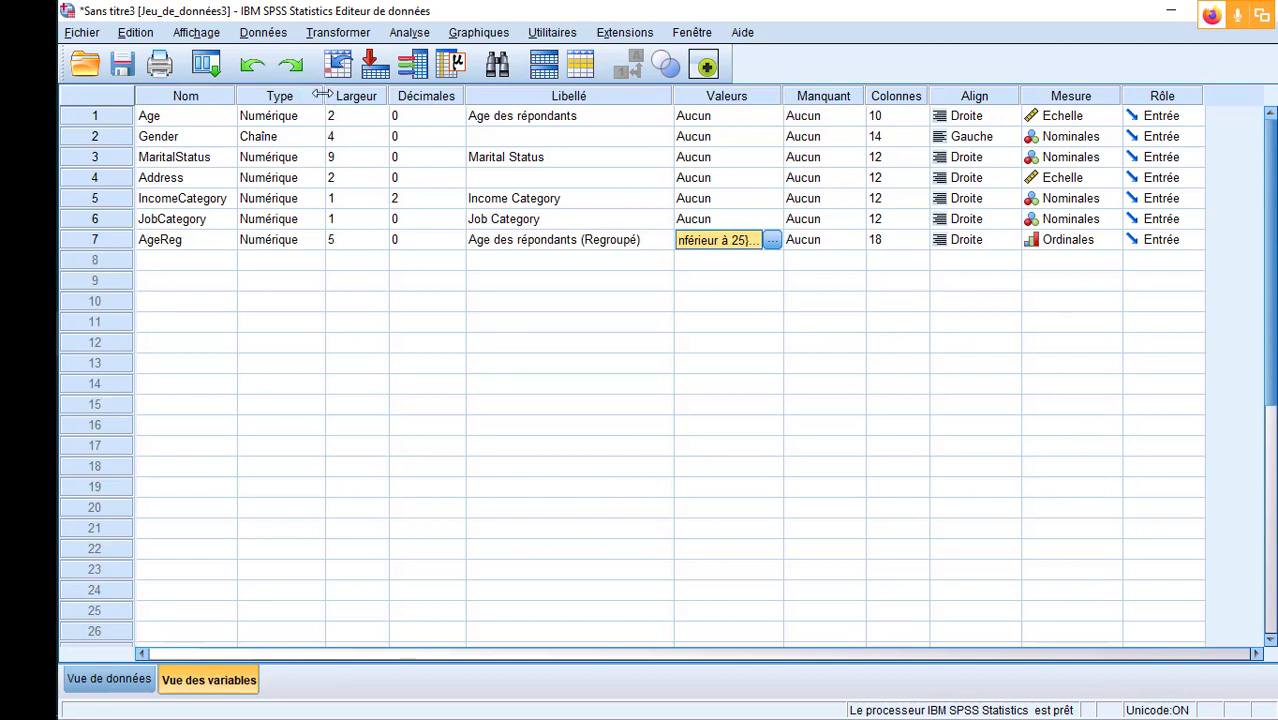
- Widen the Type column in the variable view and the Age column in the data view
left_click_drag(325, 95, 340, 95)
left_click(313, 143)
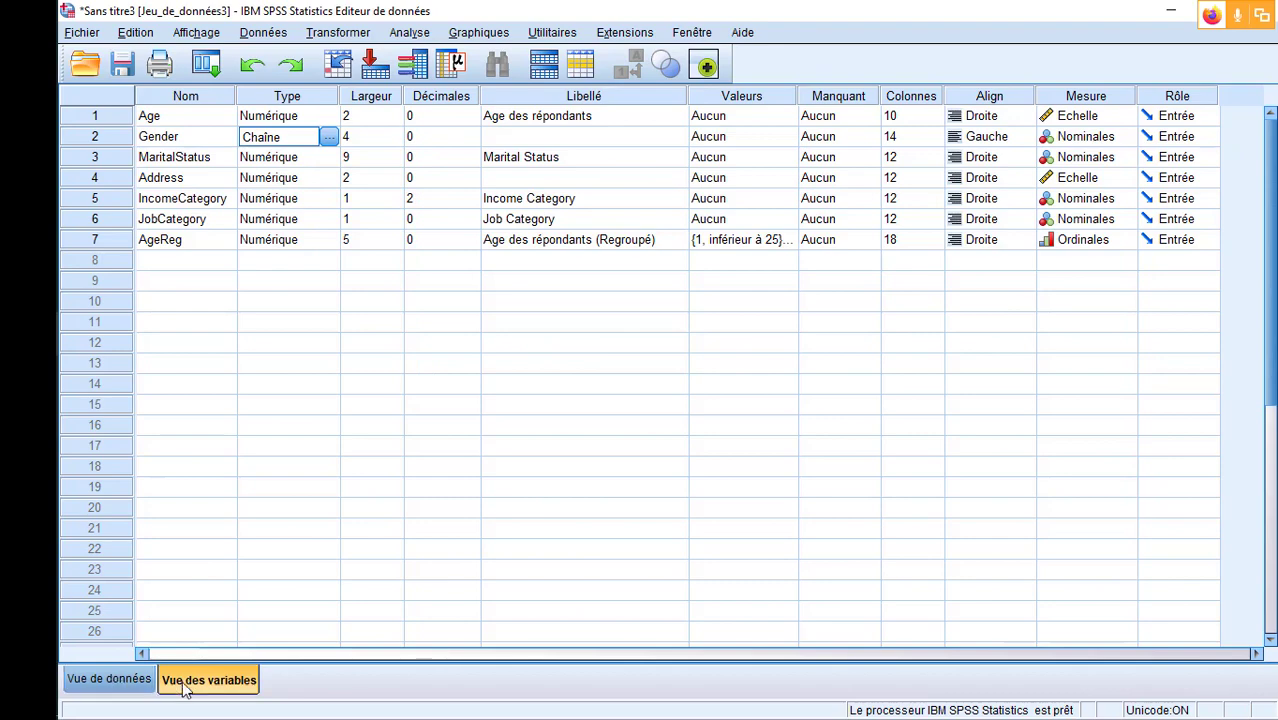
left_click(120, 680)
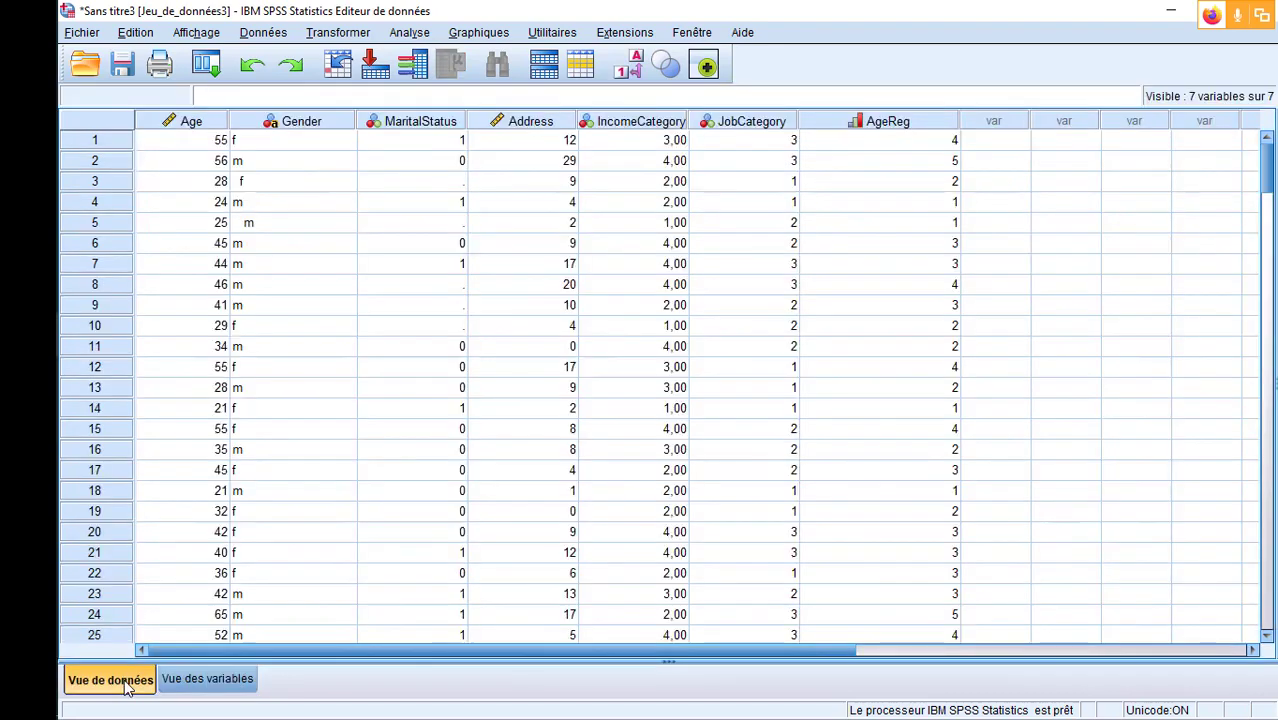
left_click(185, 688)
left_click(128, 688)
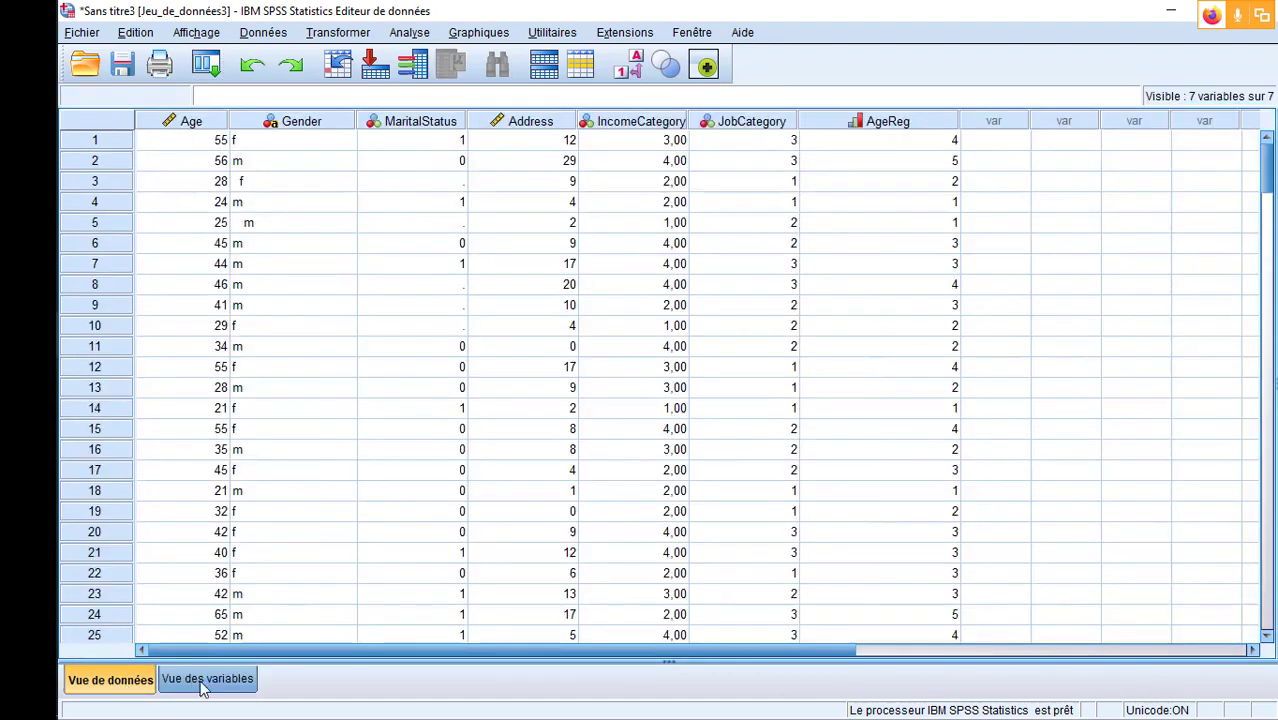
left_click(204, 684)
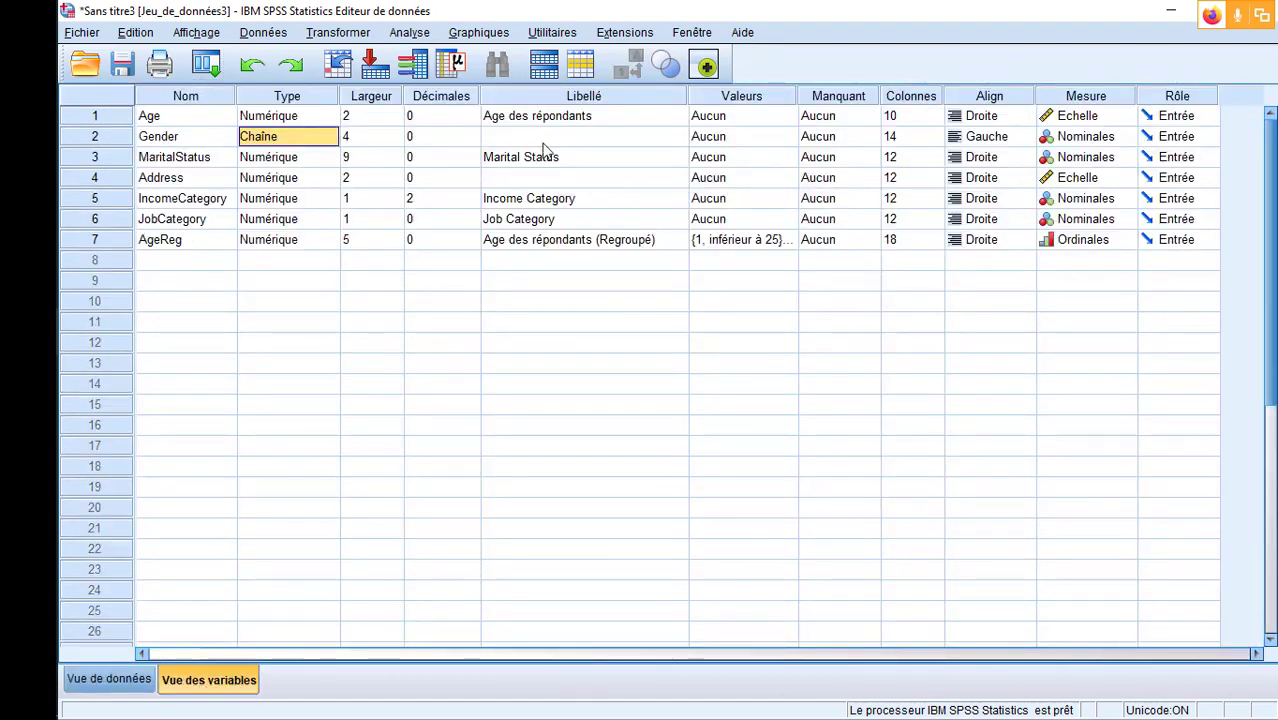
left_click(139, 681)
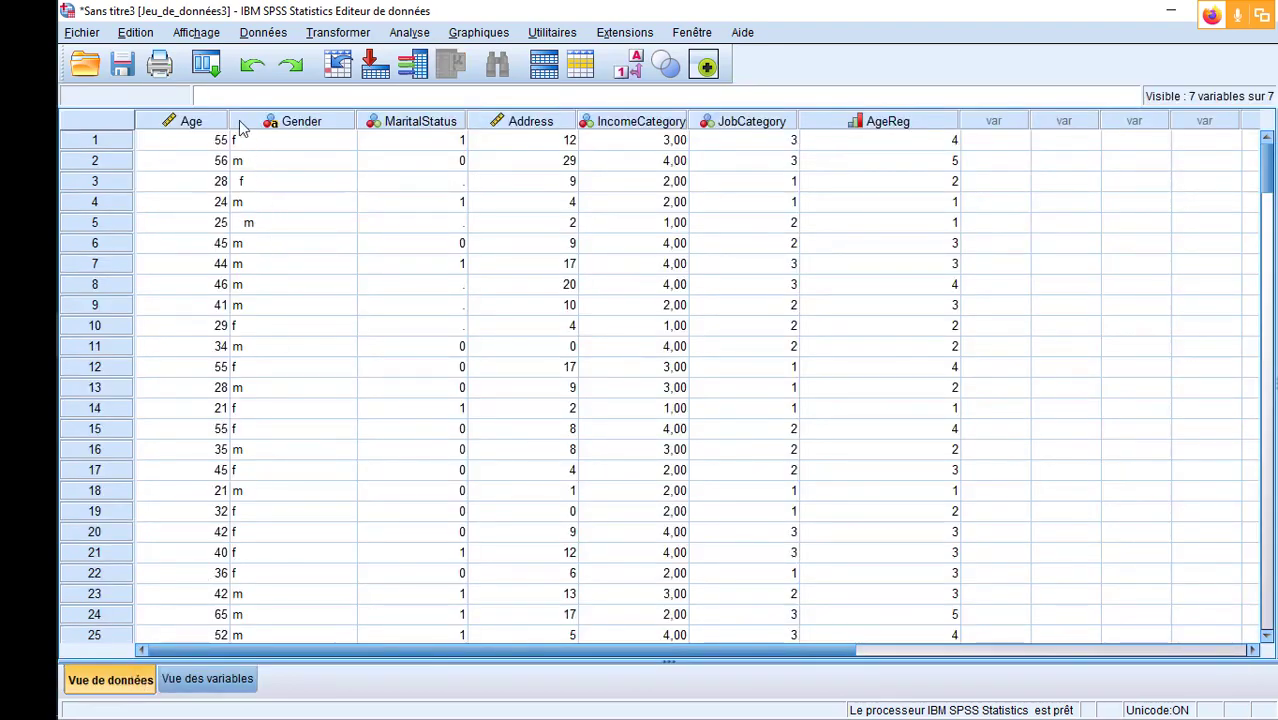
left_click_drag(243, 121, 285, 121)
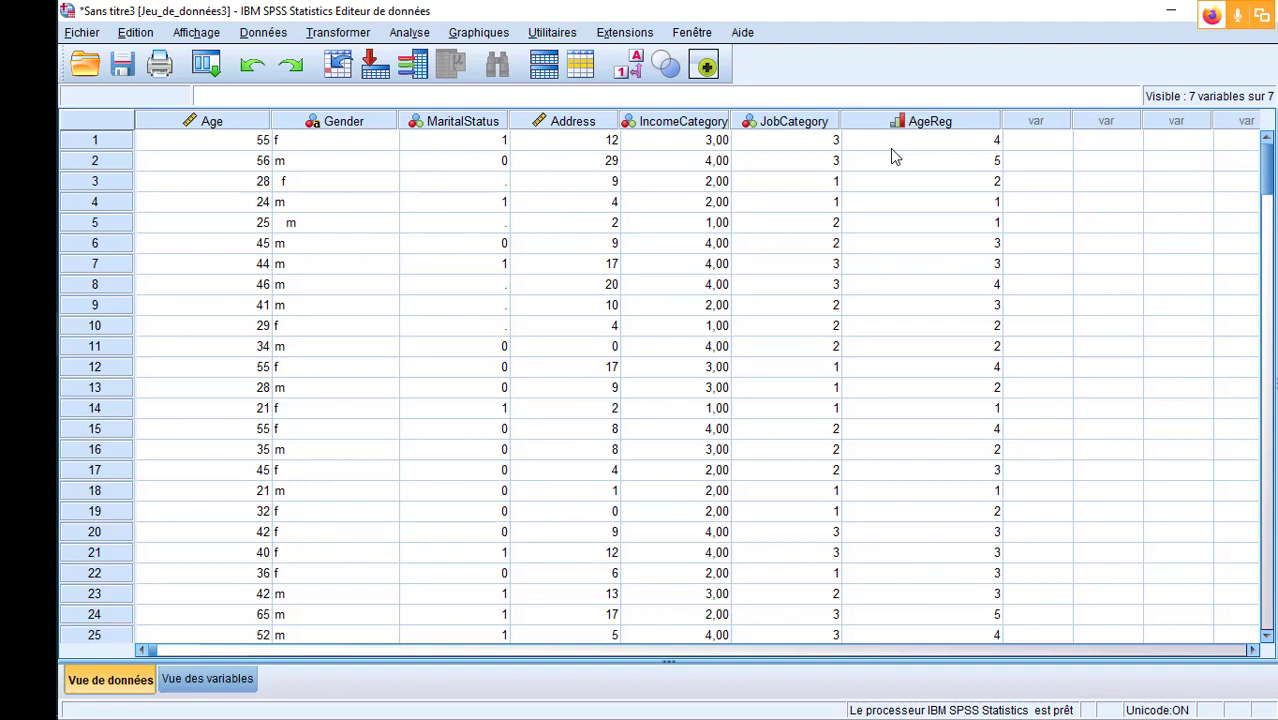
- Examine the values of the Gender variable throughout the dataset
left_click(350, 122)
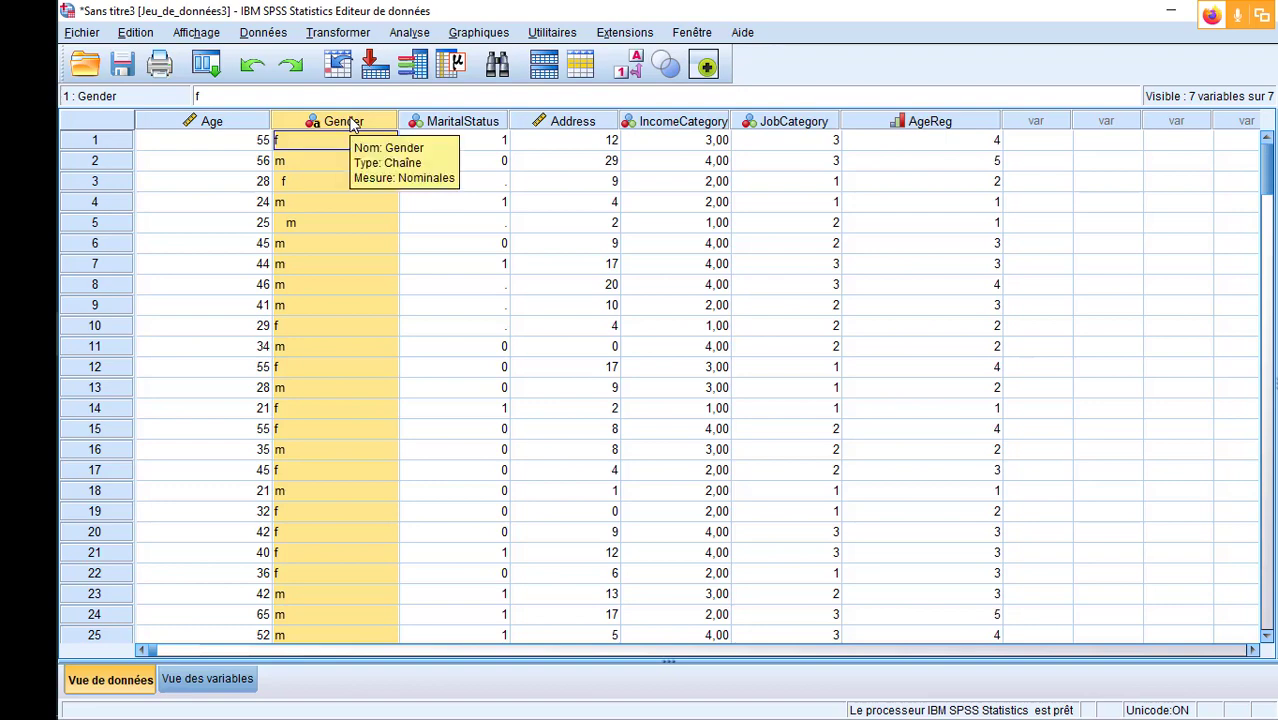
scroll(370, 242, "down", 20)
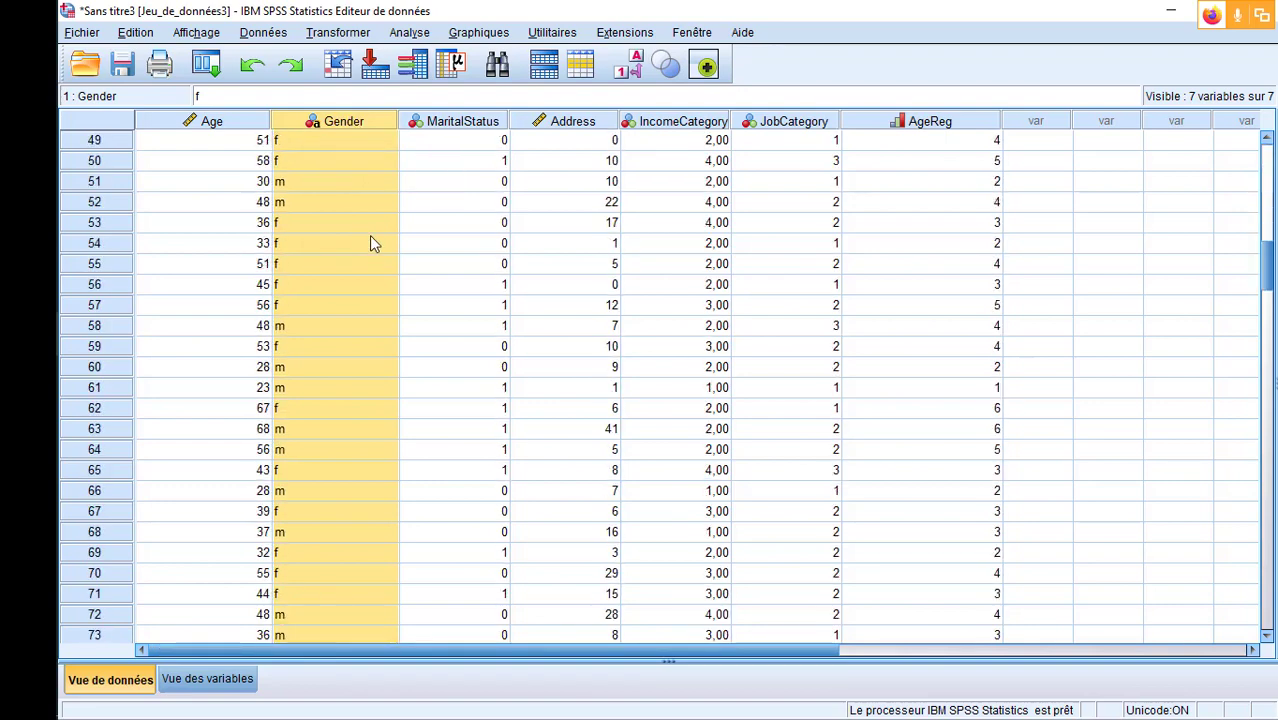
scroll(369, 236, "down", 20)
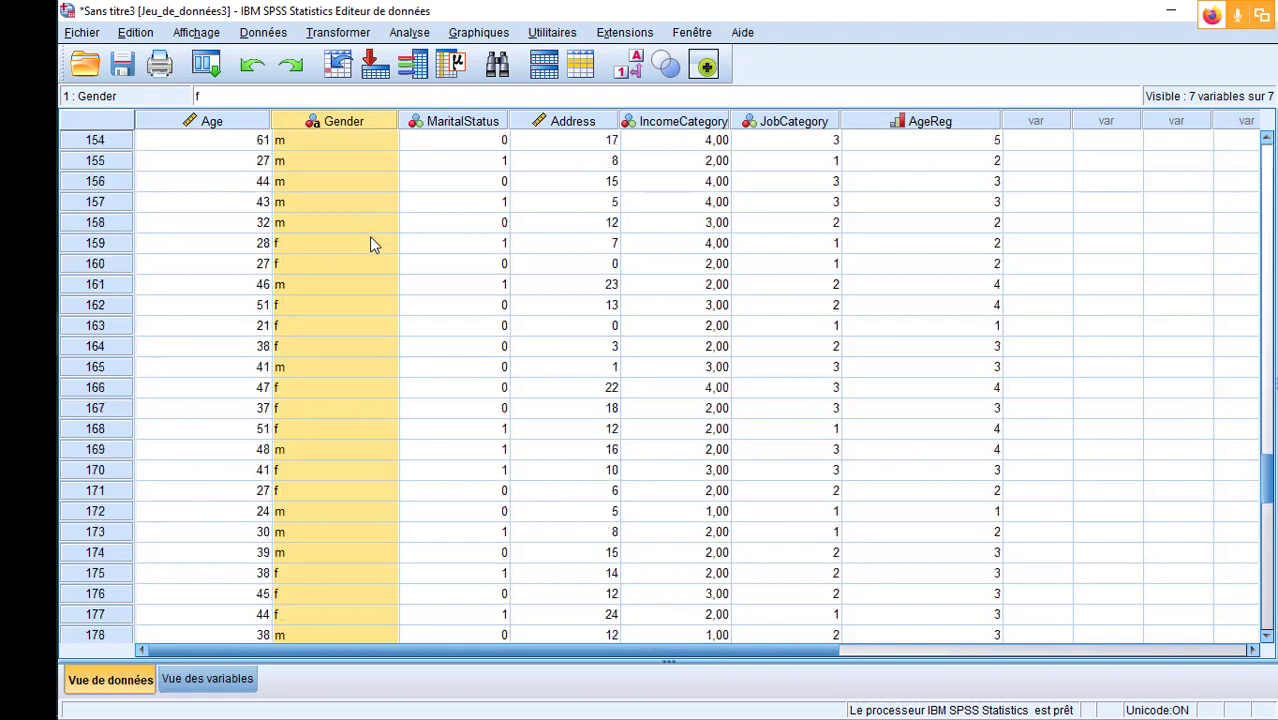
scroll(369, 243, "up", 20)
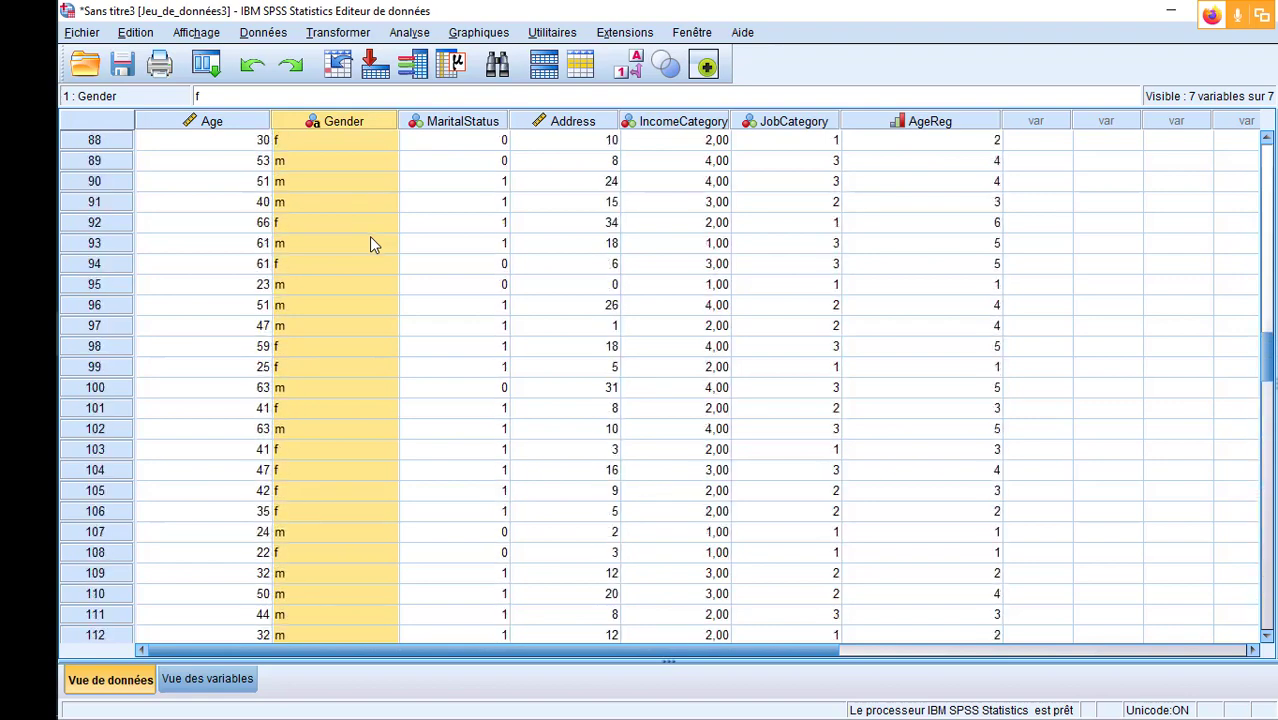
scroll(369, 243, "up", 11)
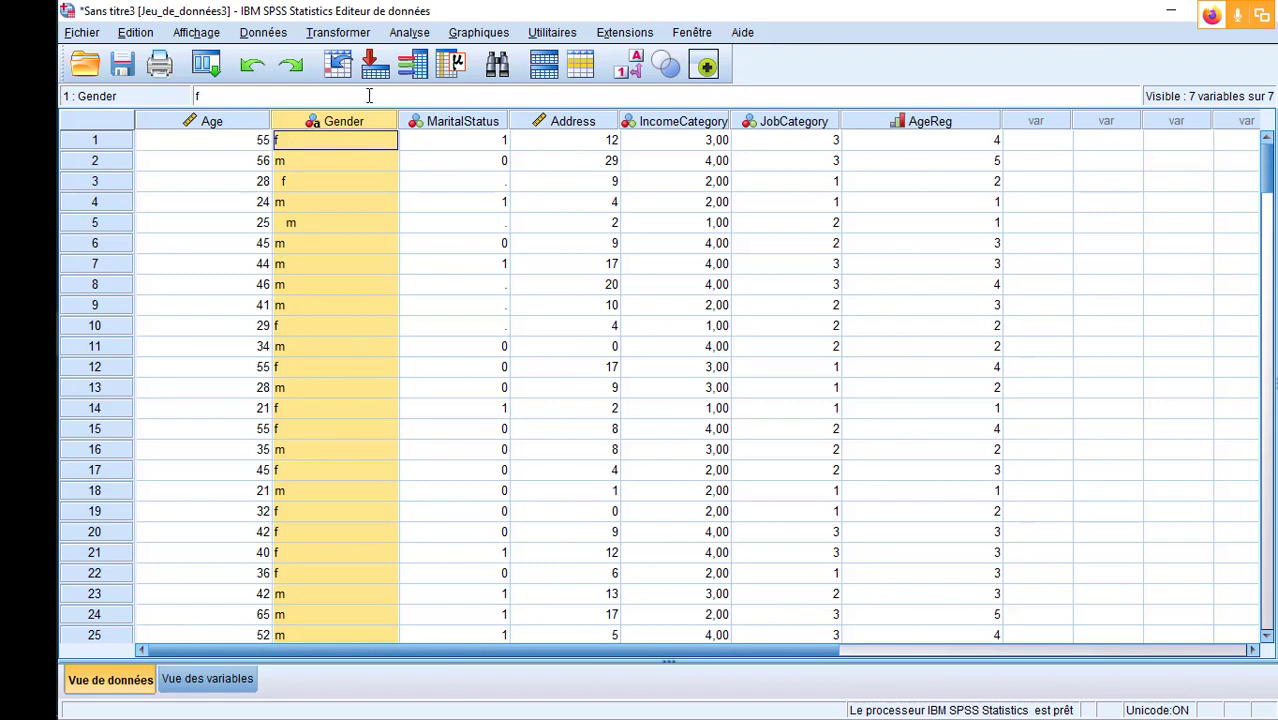
- Open the Frequencies analysis and remove Age from the variables to analyse
left_click(410, 32)
mouse_move(500, 80)
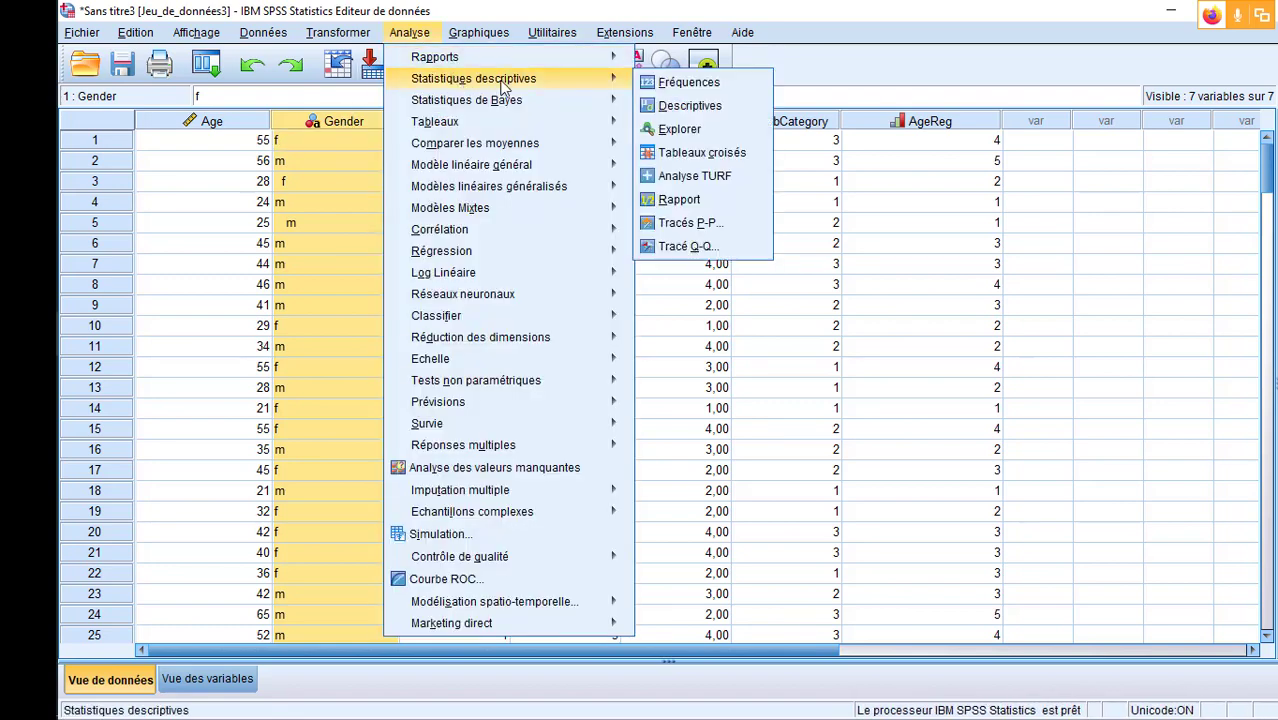
left_click(684, 84)
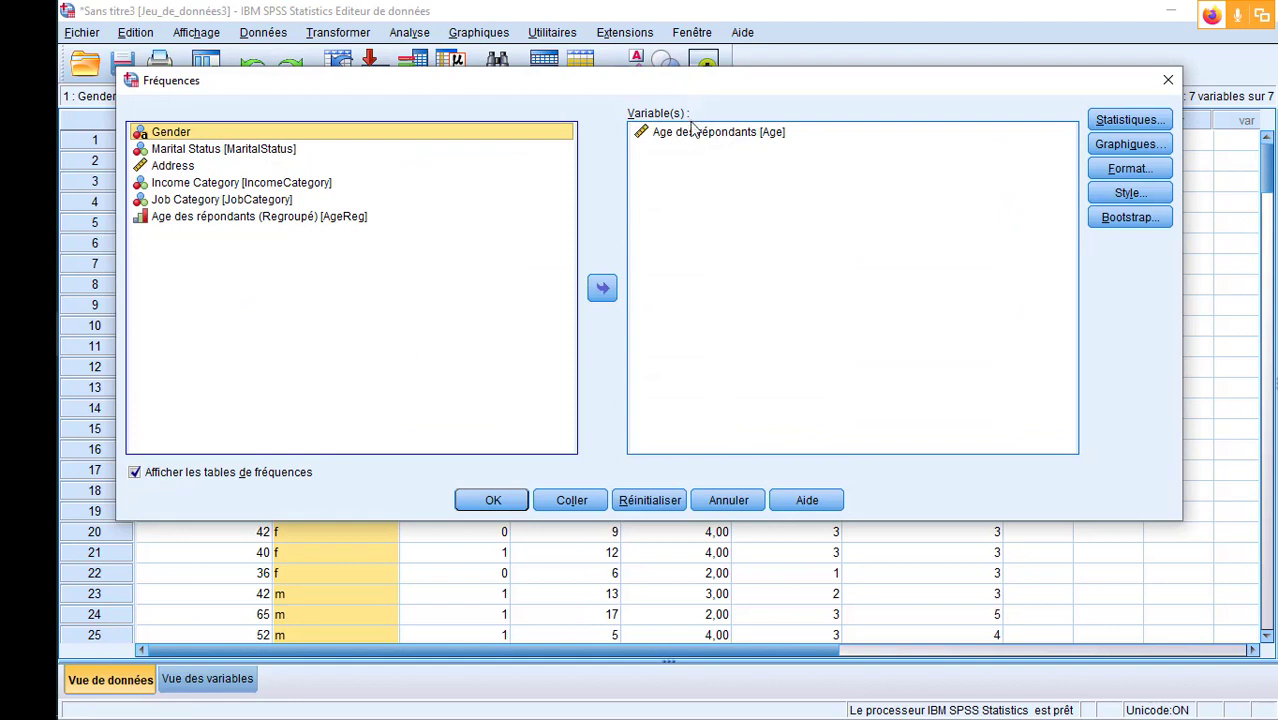
left_click(694, 134)
left_click(602, 289)
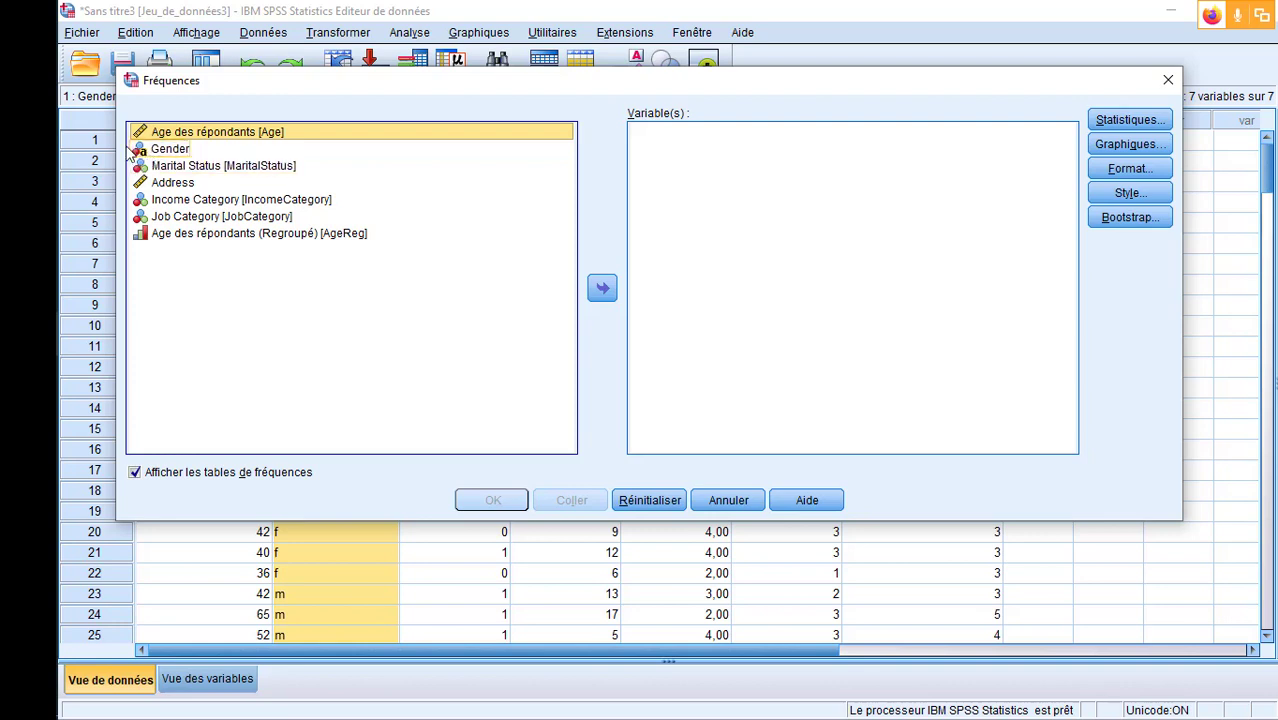
- Run the Frequencies analysis on Gender and compare the resulting table with the dataset
left_click(166, 150)
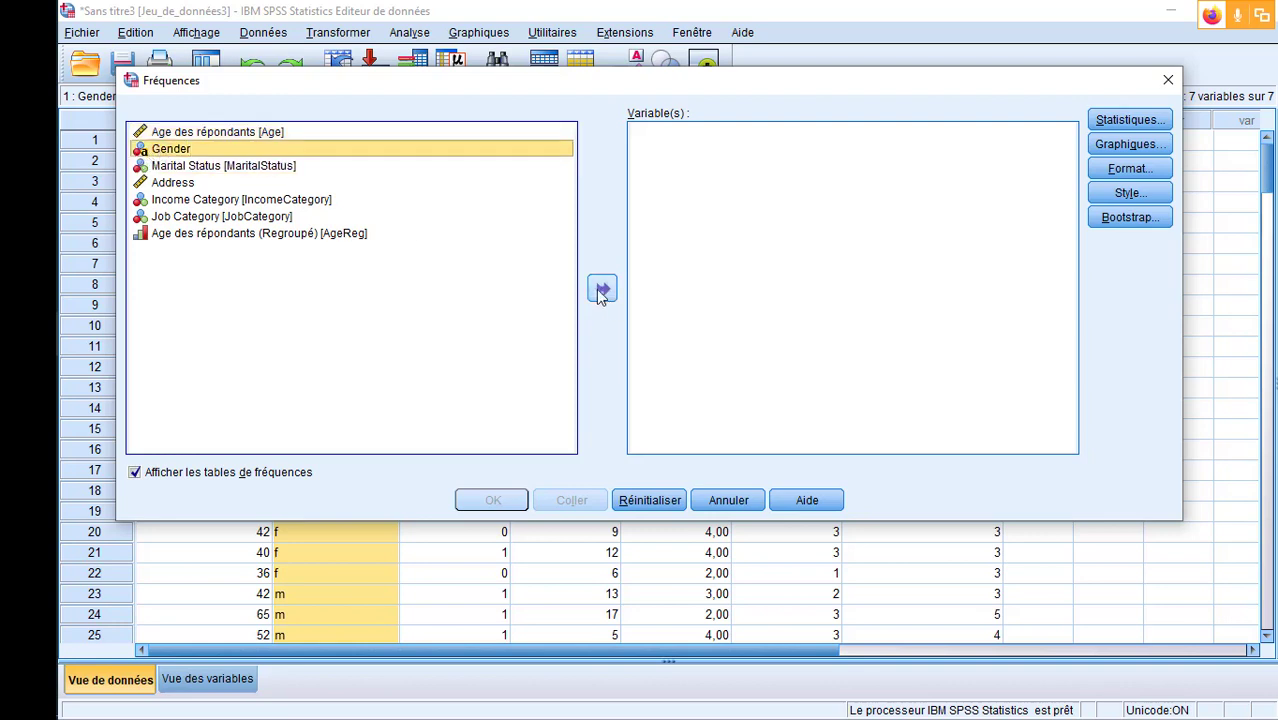
left_click(601, 290)
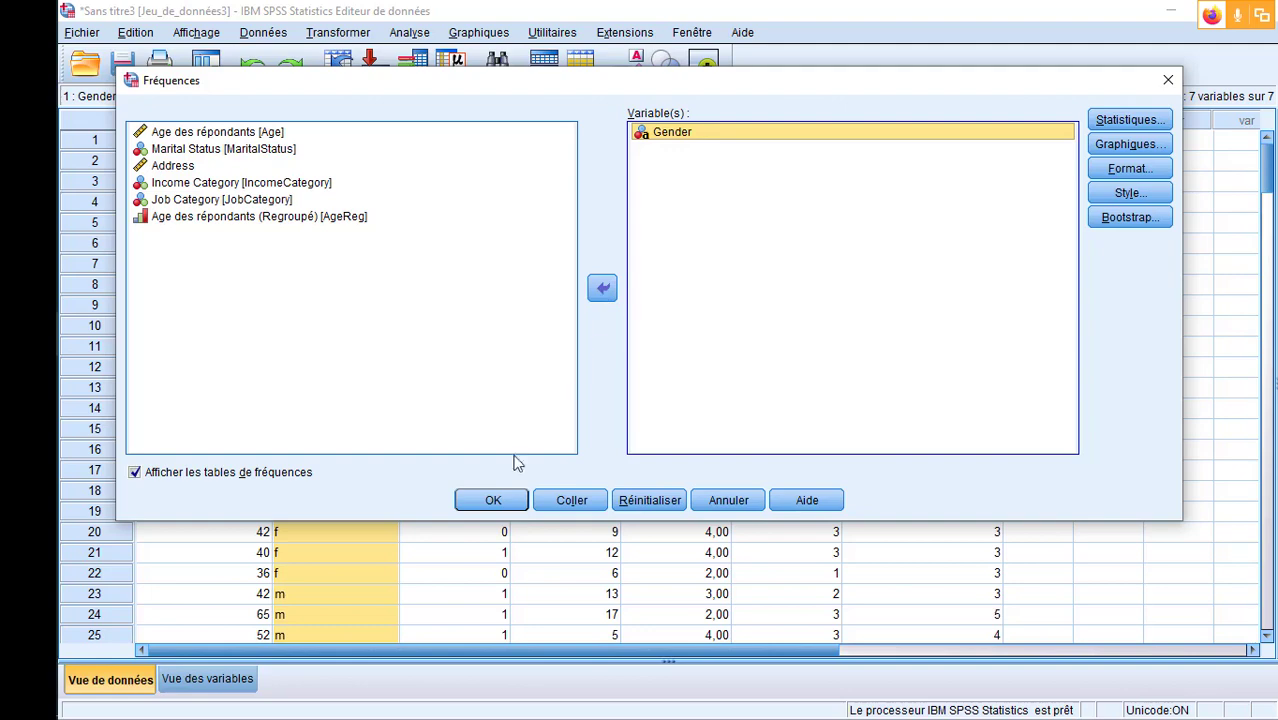
left_click(494, 500)
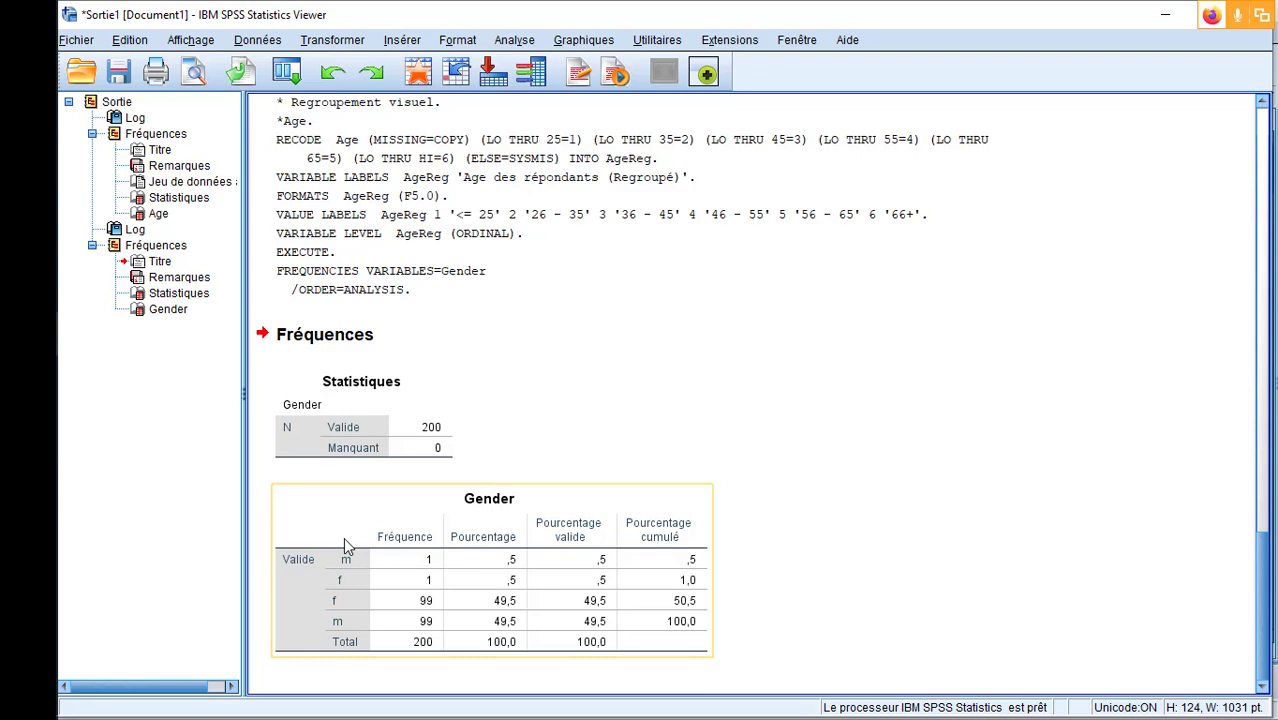
key("alt+Tab")
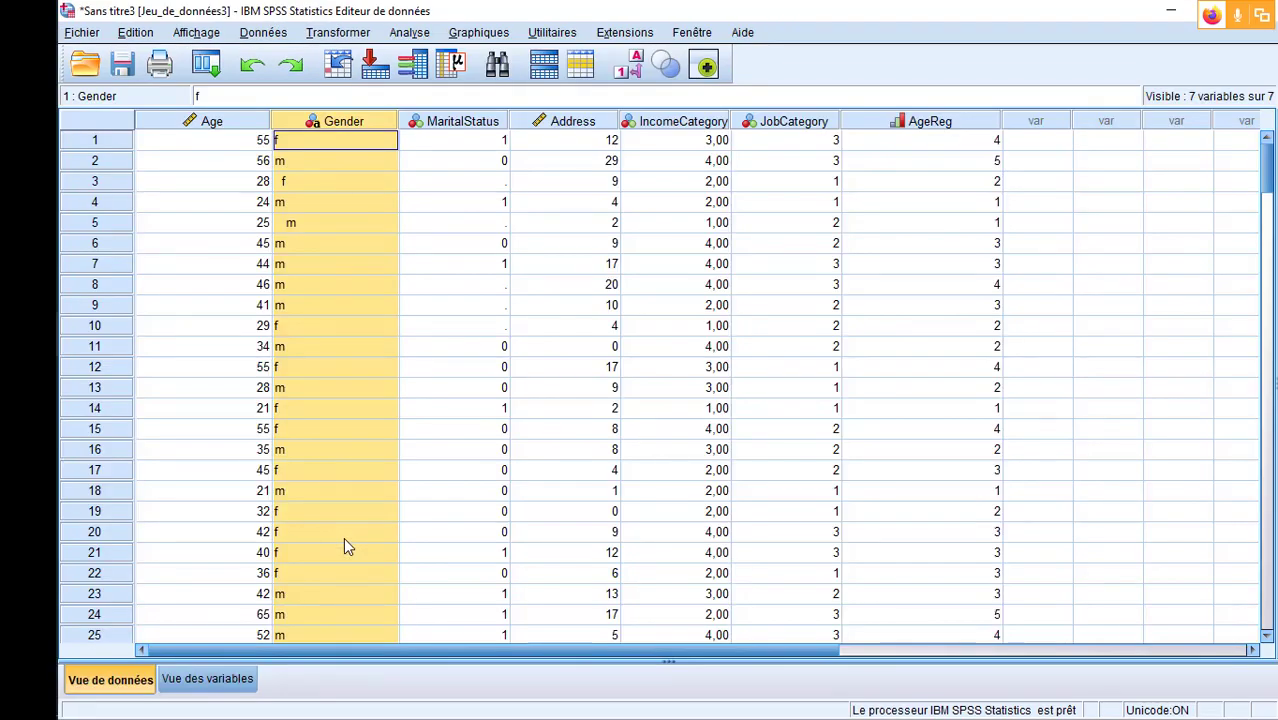
key("alt+Tab")
left_click(452, 553)
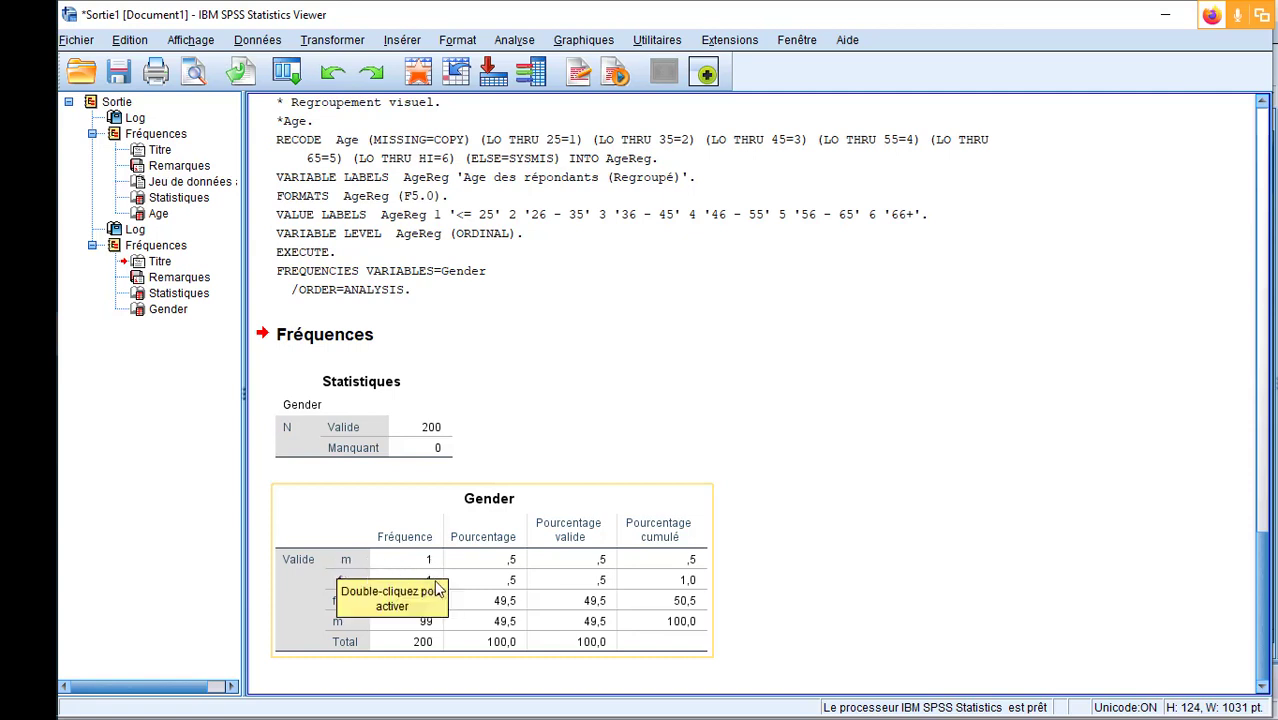
left_click(1228, 508)
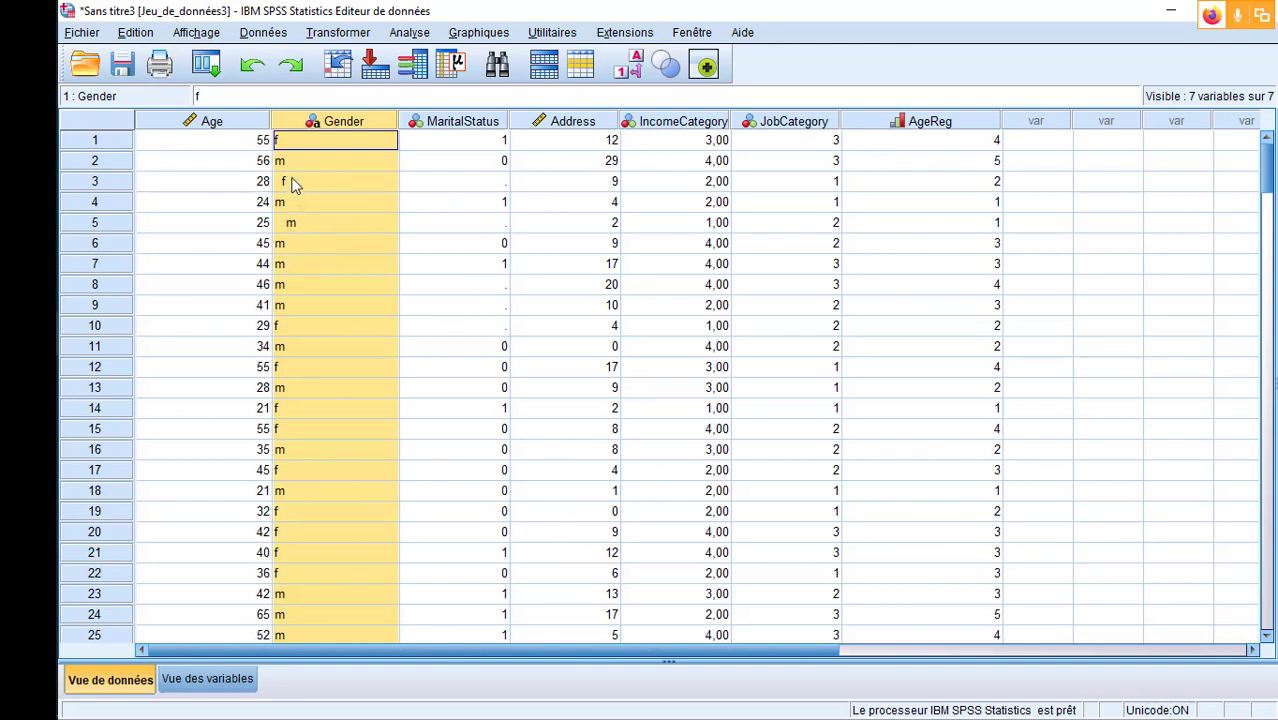
- Remove the leading spaces from the Gender values f in row 3 and m in row 5
left_click(282, 181)
double_click(282, 183)
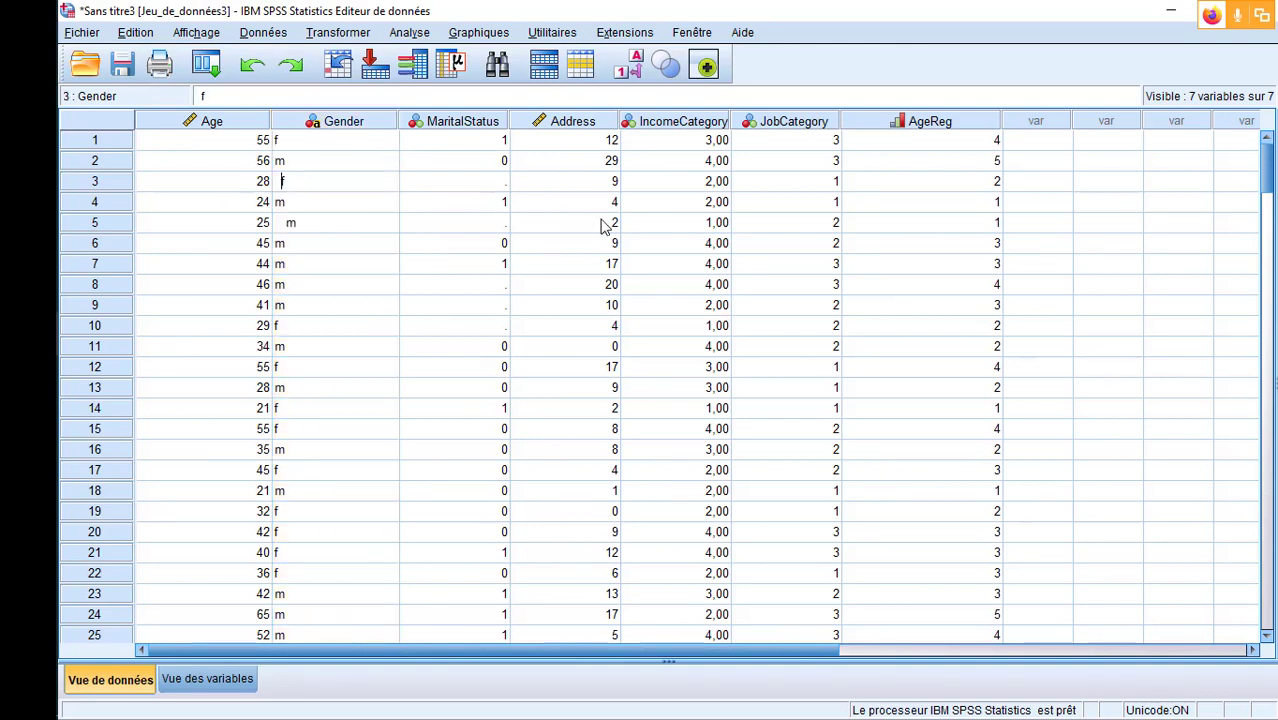
key("BackSpace")
key("BackSpace")
double_click(293, 226)
key("BackSpace")
key("BackSpace")
key("BackSpace")
left_click(362, 284)
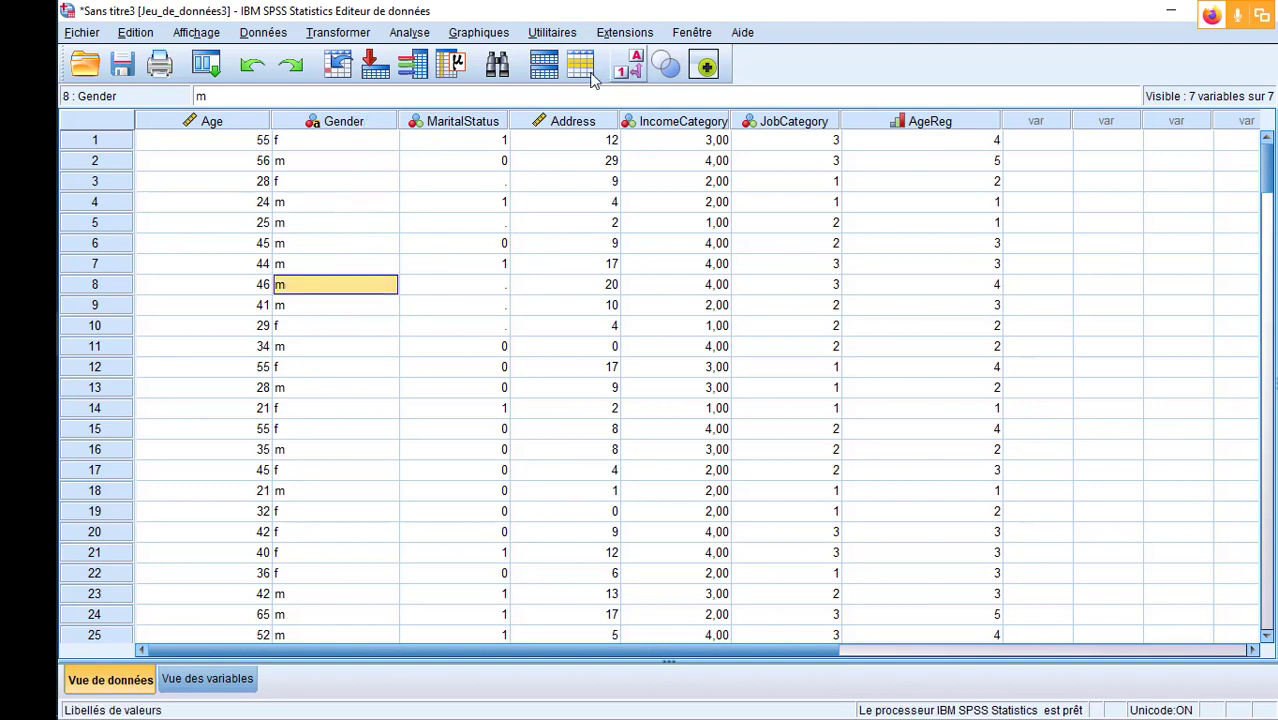
- Save the dataset to the Desktop folder as an SPSS Statistics file named test1
left_click(123, 66)
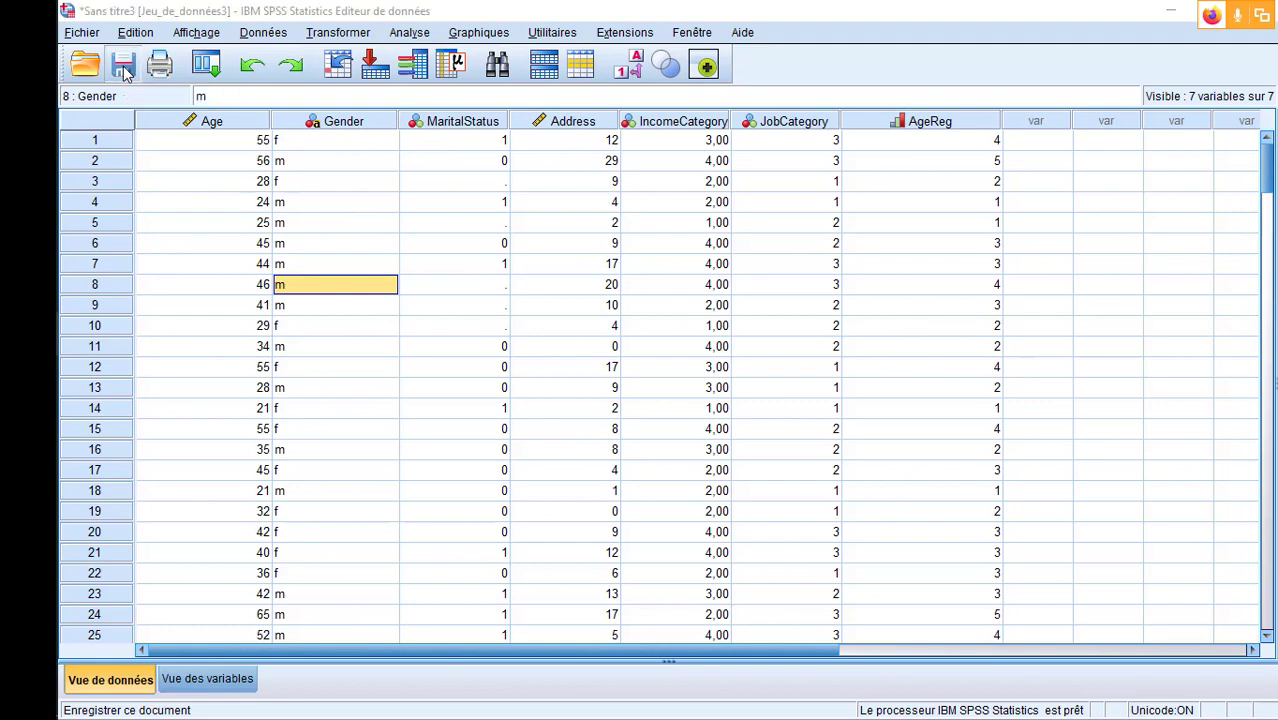
left_click(480, 159)
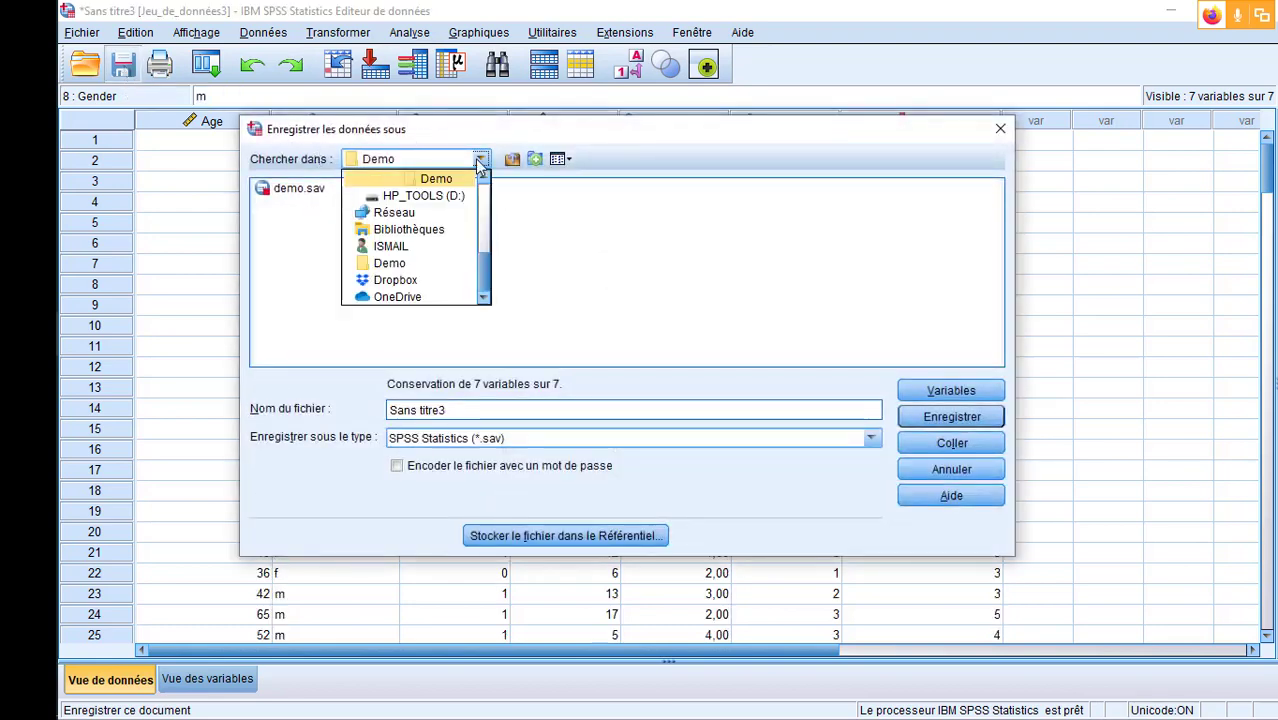
left_click(483, 178)
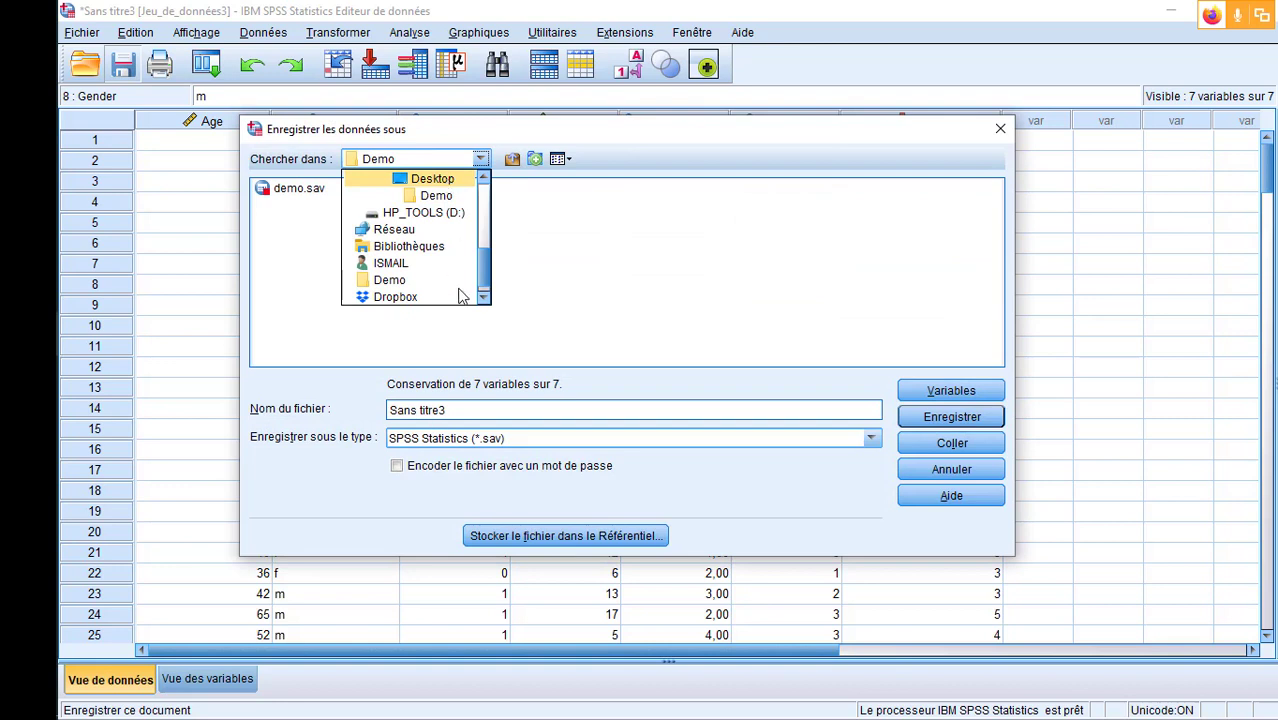
left_click(440, 180)
left_click(500, 410)
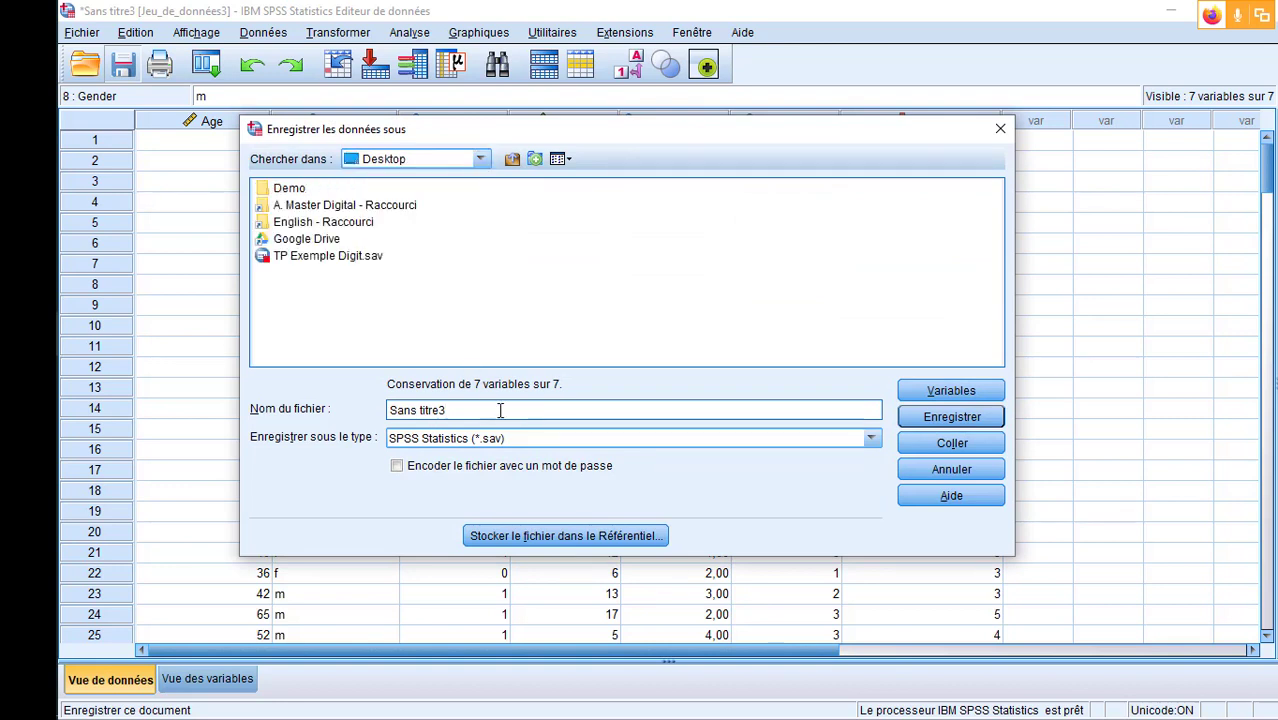
key("ctrl+a")
type("test1")
left_click(955, 418)
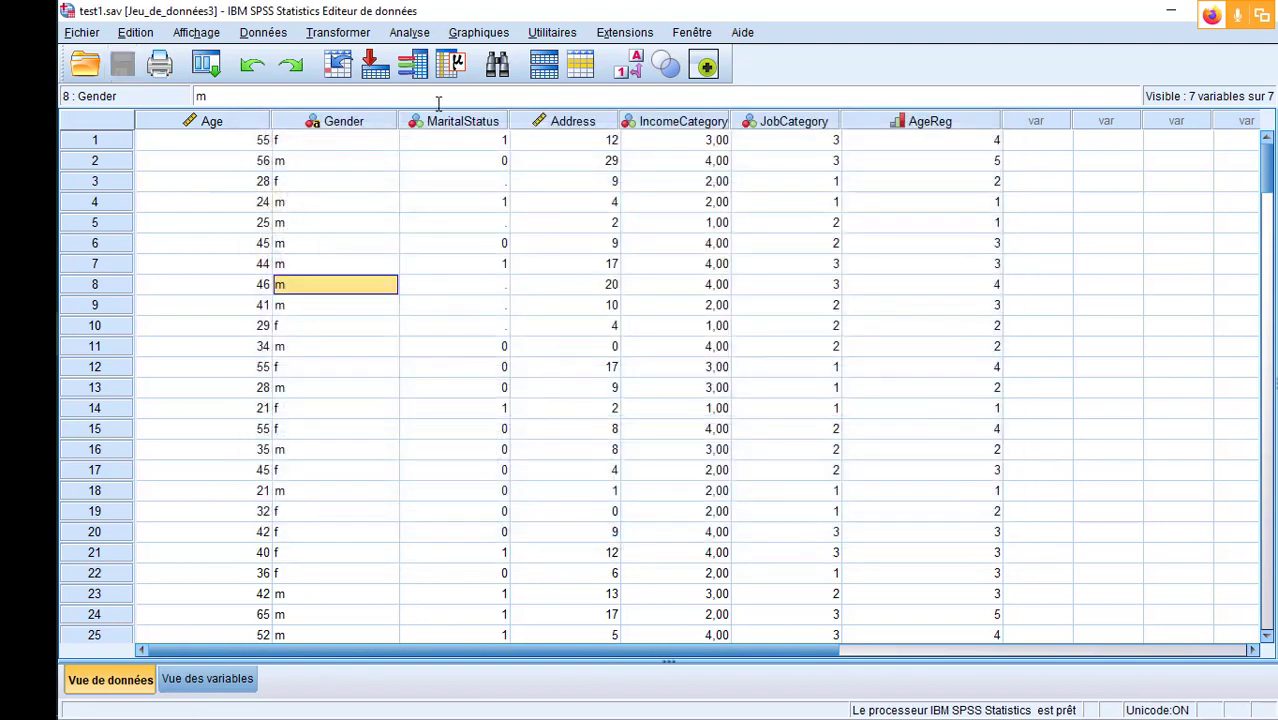
- Rerun the Frequencies analysis on the corrected Gender variable and return to the data editor
left_click(410, 33)
mouse_move(500, 77)
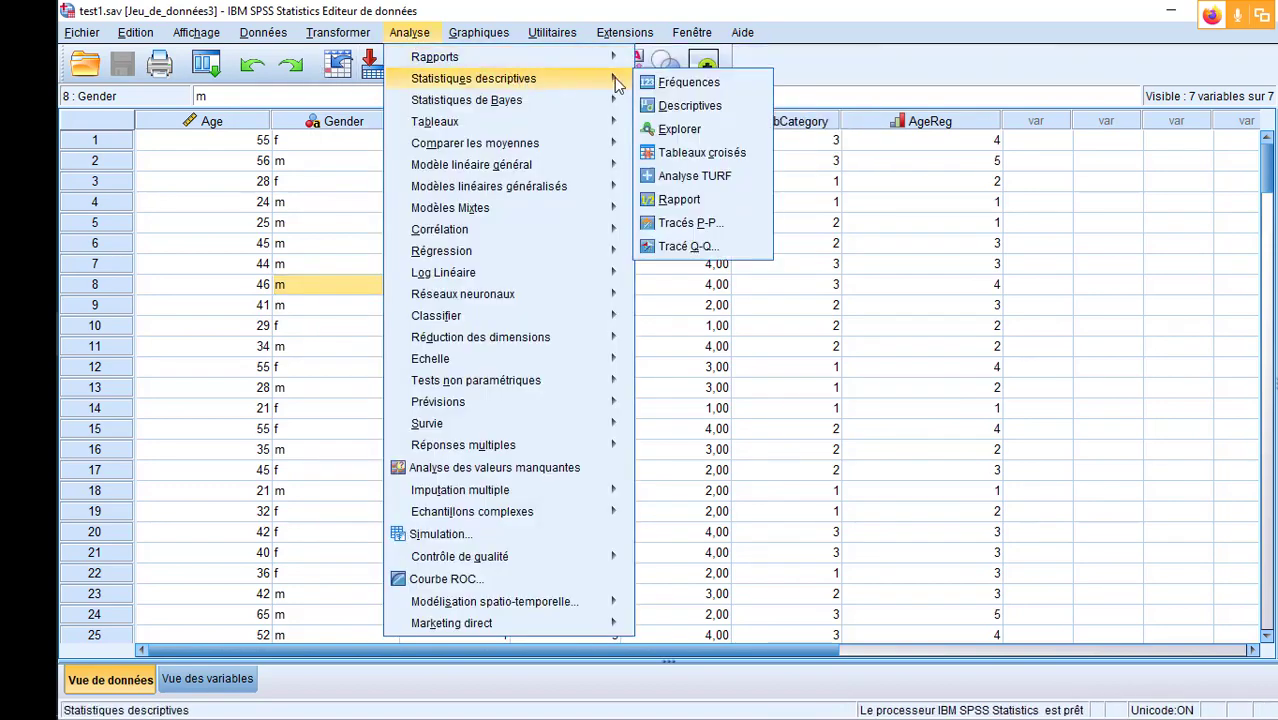
left_click(672, 80)
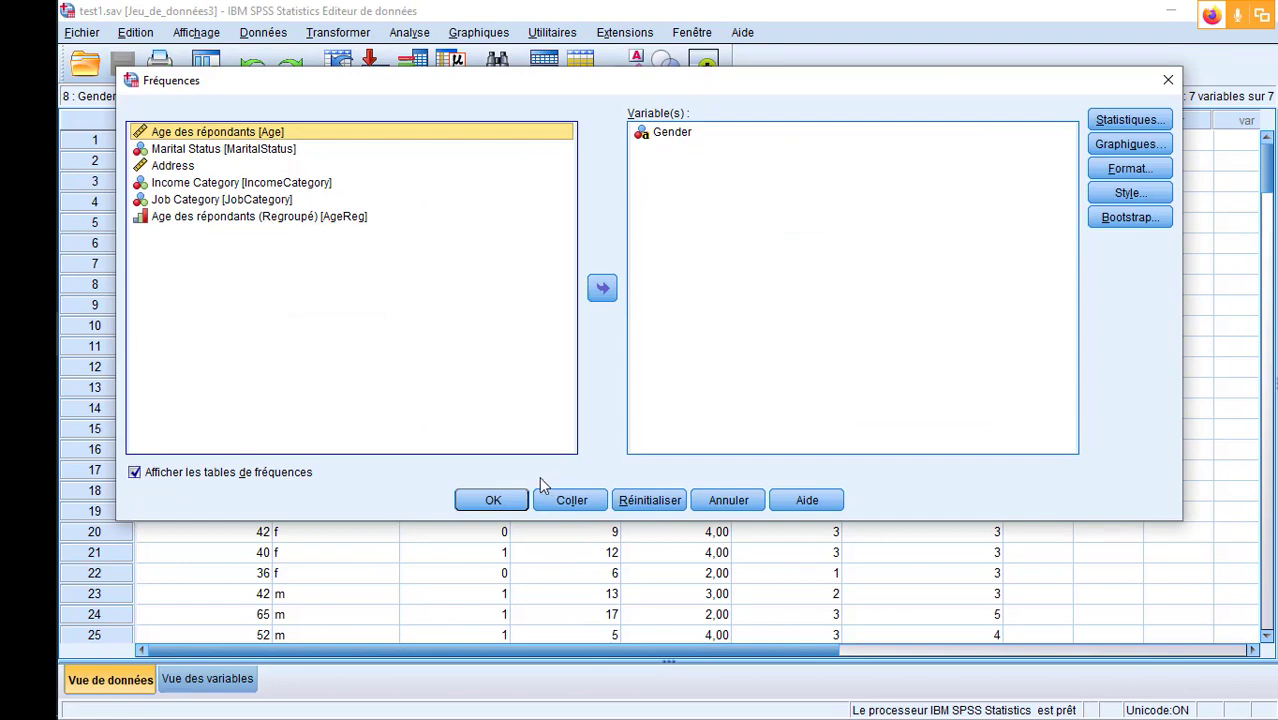
left_click(493, 500)
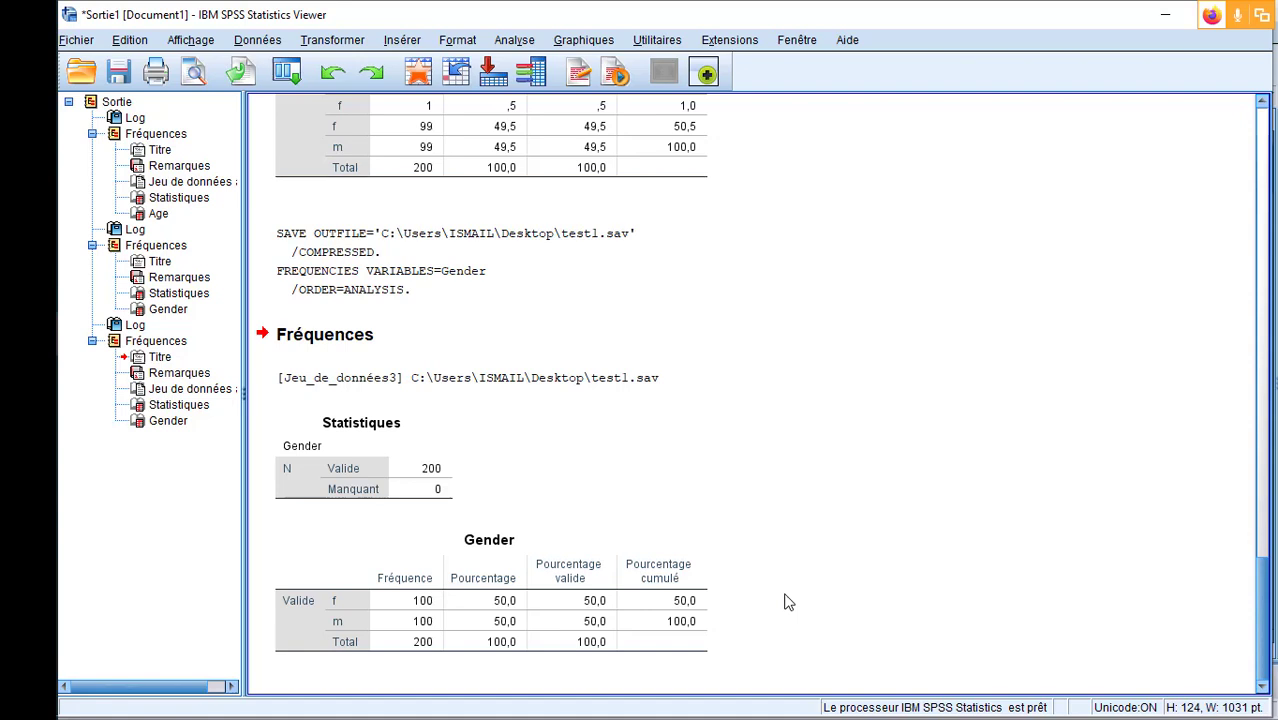
left_click(1170, 15)
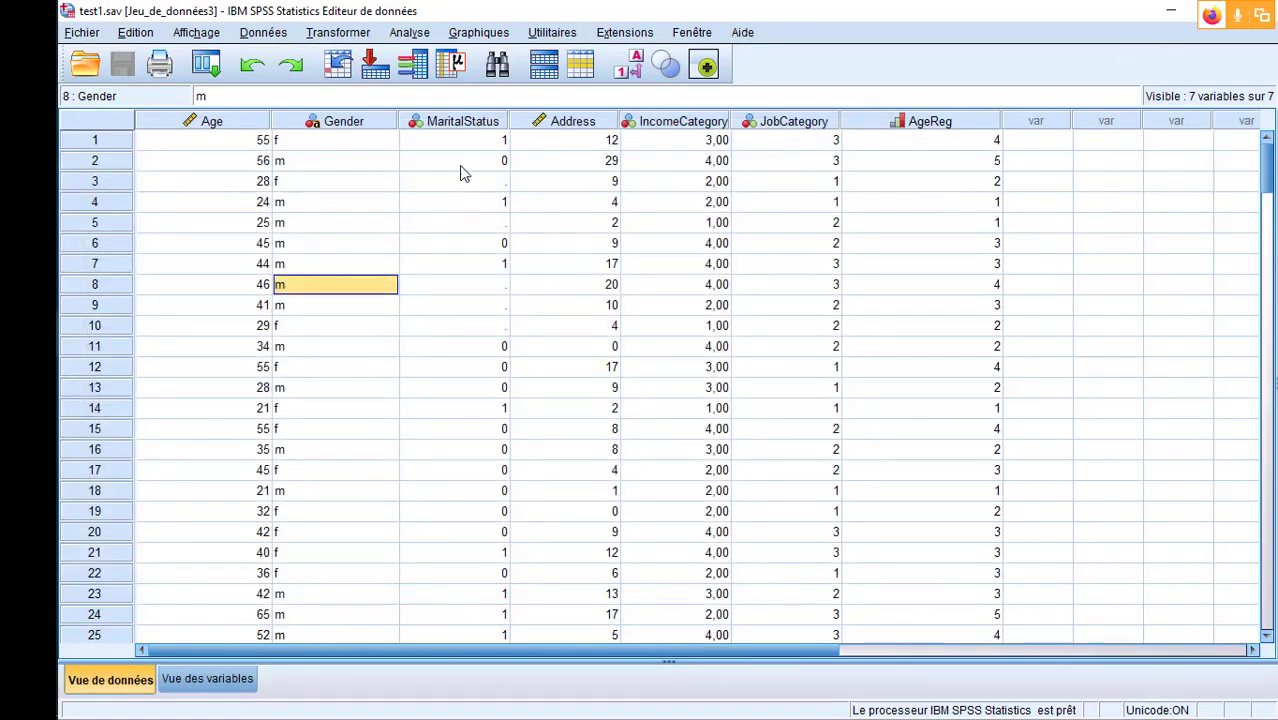
- Move the Gender variable after AgeReg and sort the cases by Gender in ascending order
left_click(366, 125)
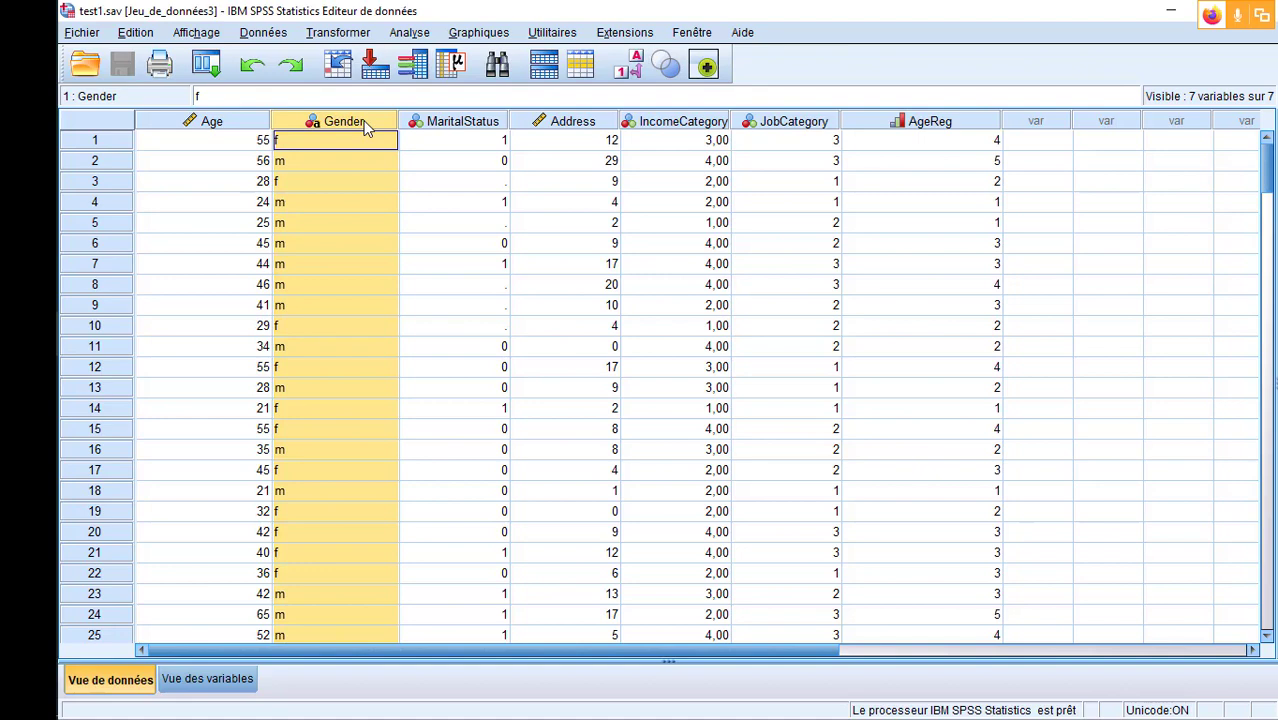
left_click_drag(366, 127, 1015, 136)
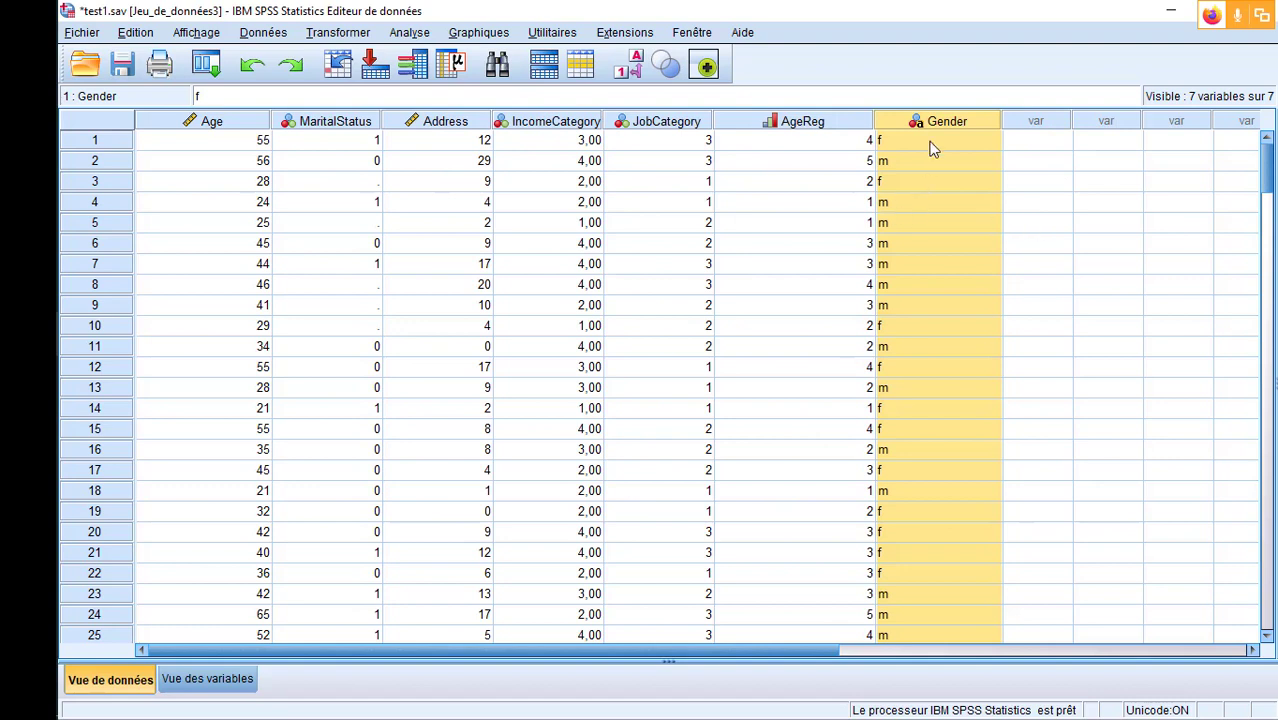
right_click(957, 121)
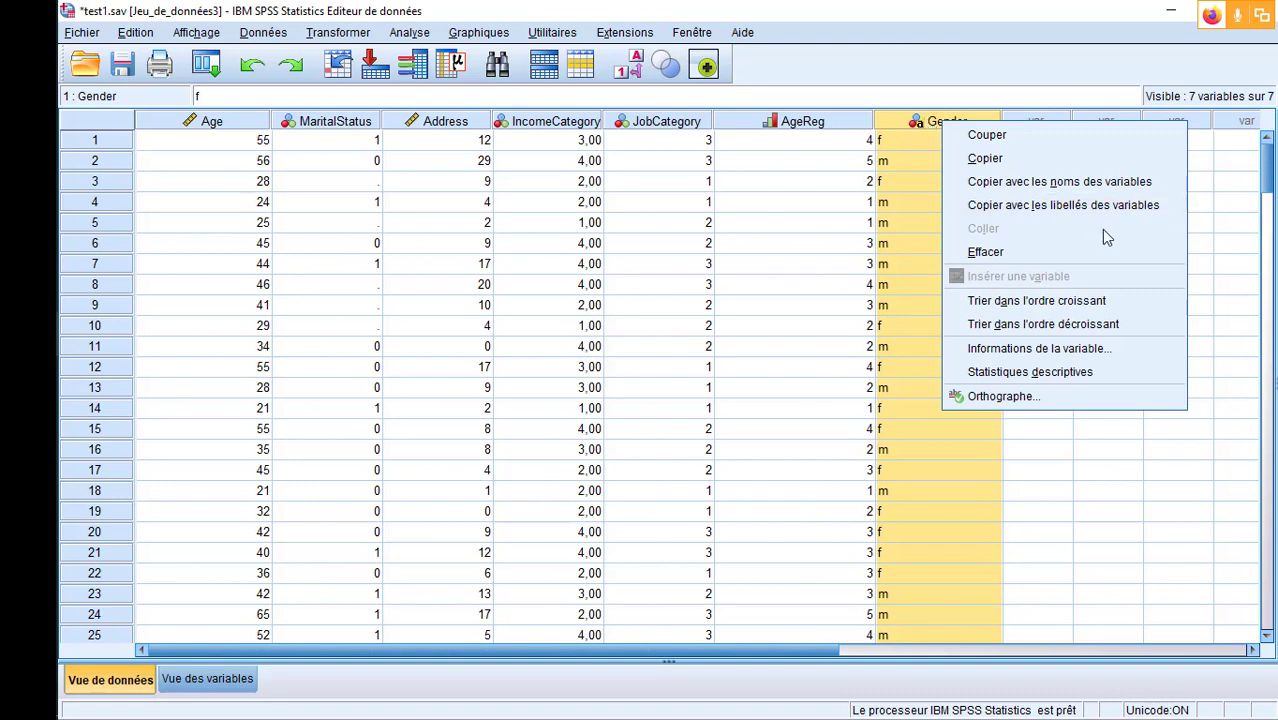
left_click(1105, 302)
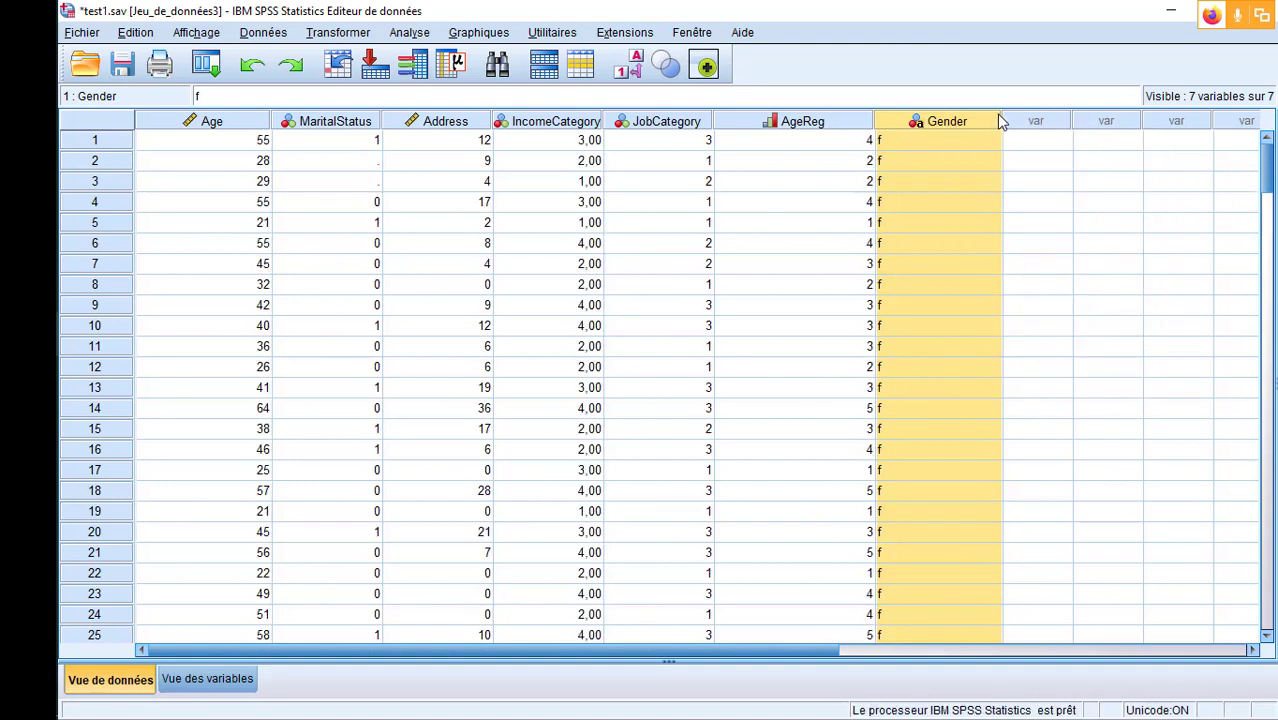
- Narrow the Gender column and enter 1 for the first case in a new variable beside it
left_click_drag(1002, 121, 968, 121)
left_click_drag(1263, 180, 1247, 68)
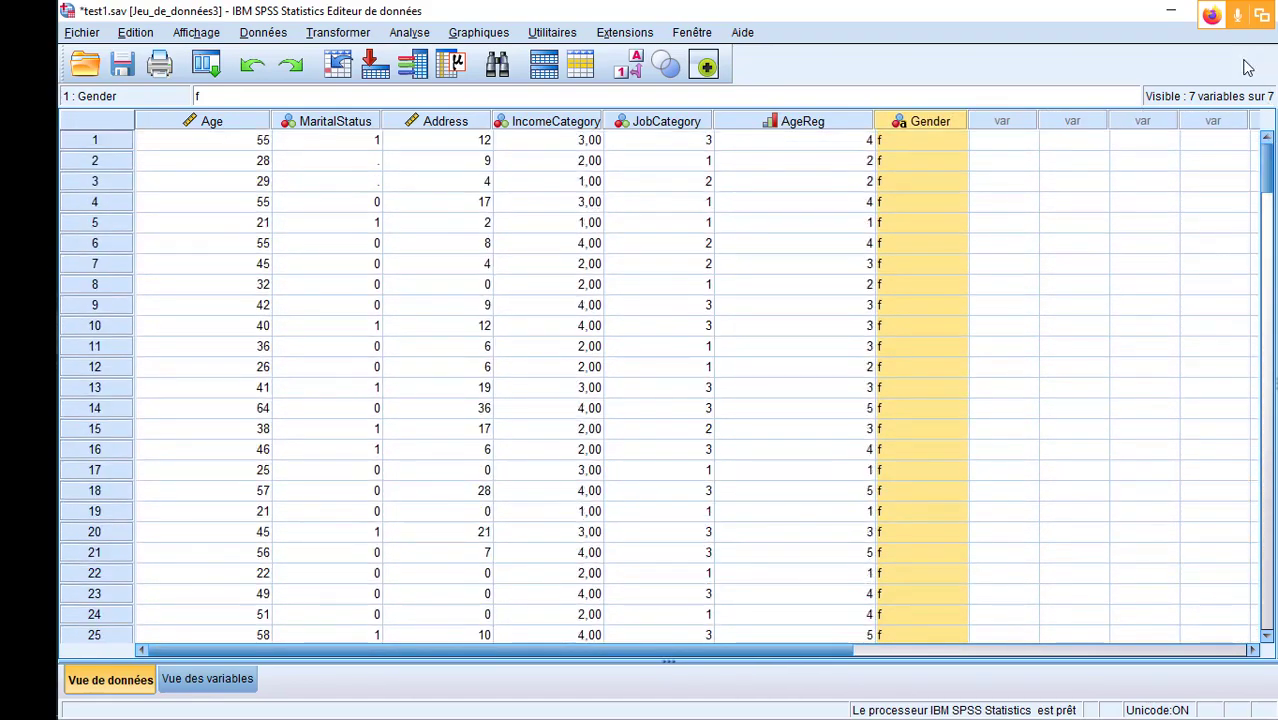
left_click(1000, 142)
type("1")
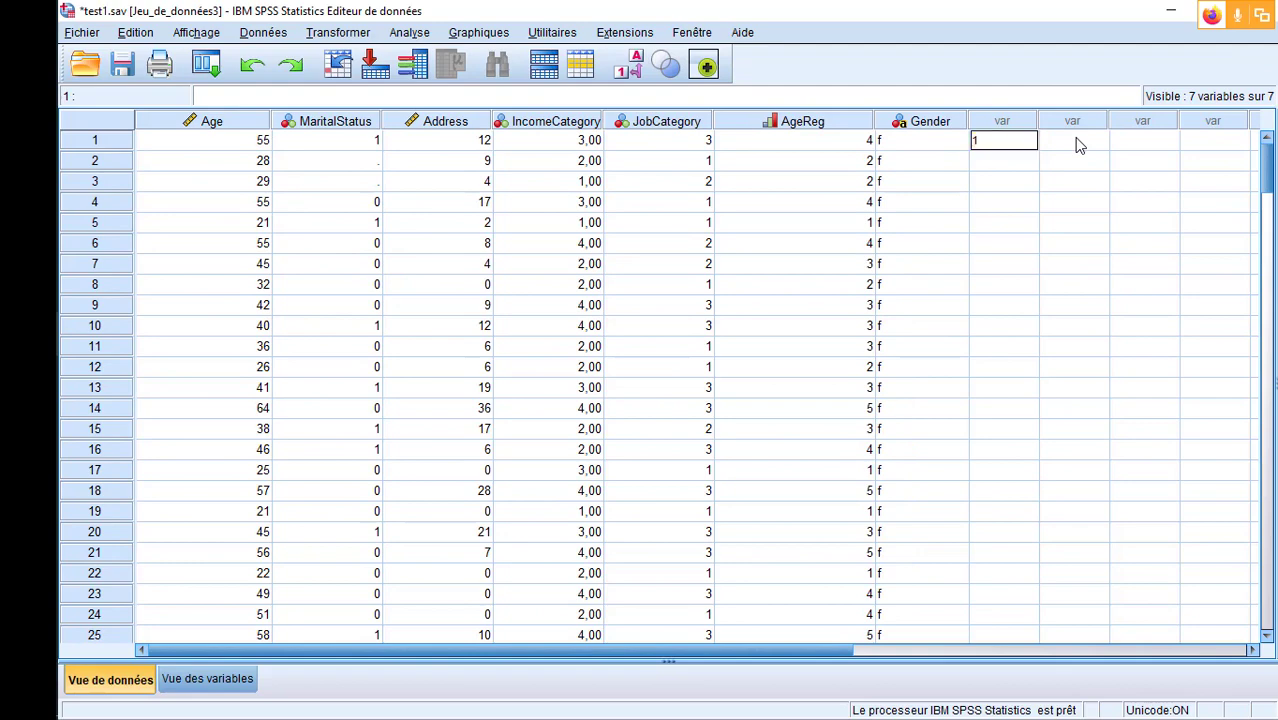
key("Return")
- Copy the first case's 1 in the new variable into rows 2 to 100, covering all f cases
key("ctrl+space")
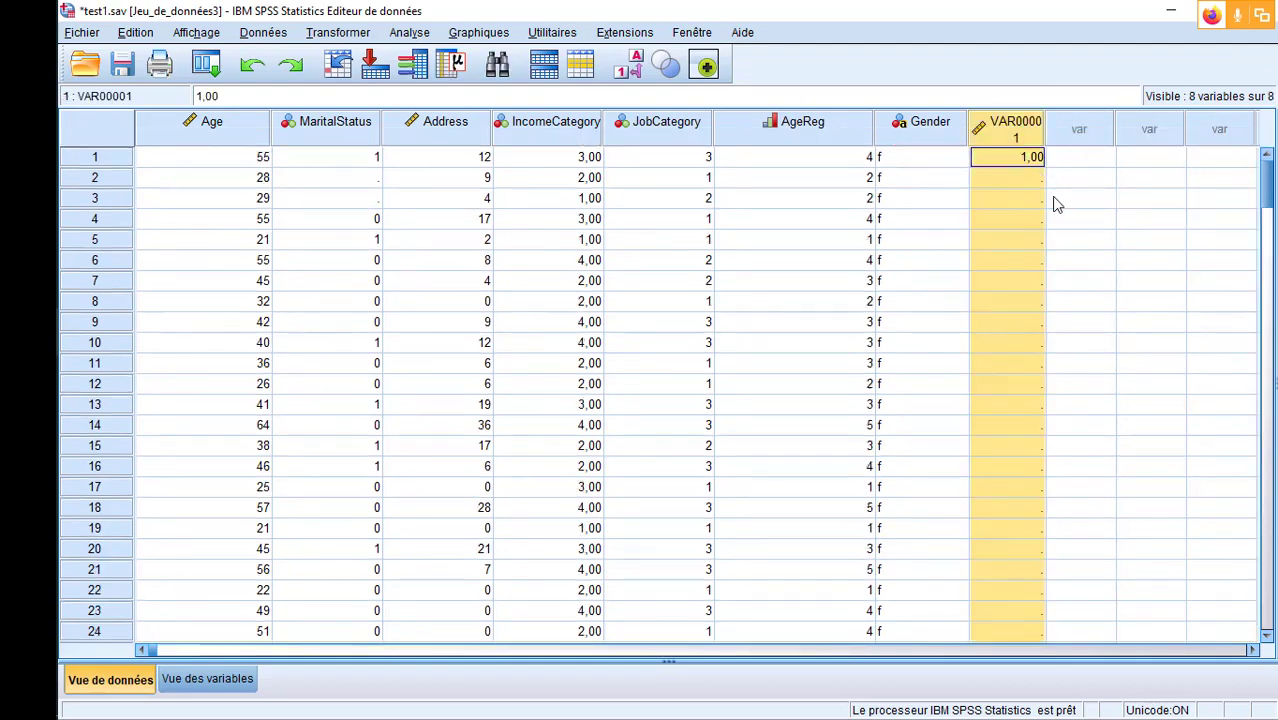
left_click(1031, 201)
left_click(1024, 160)
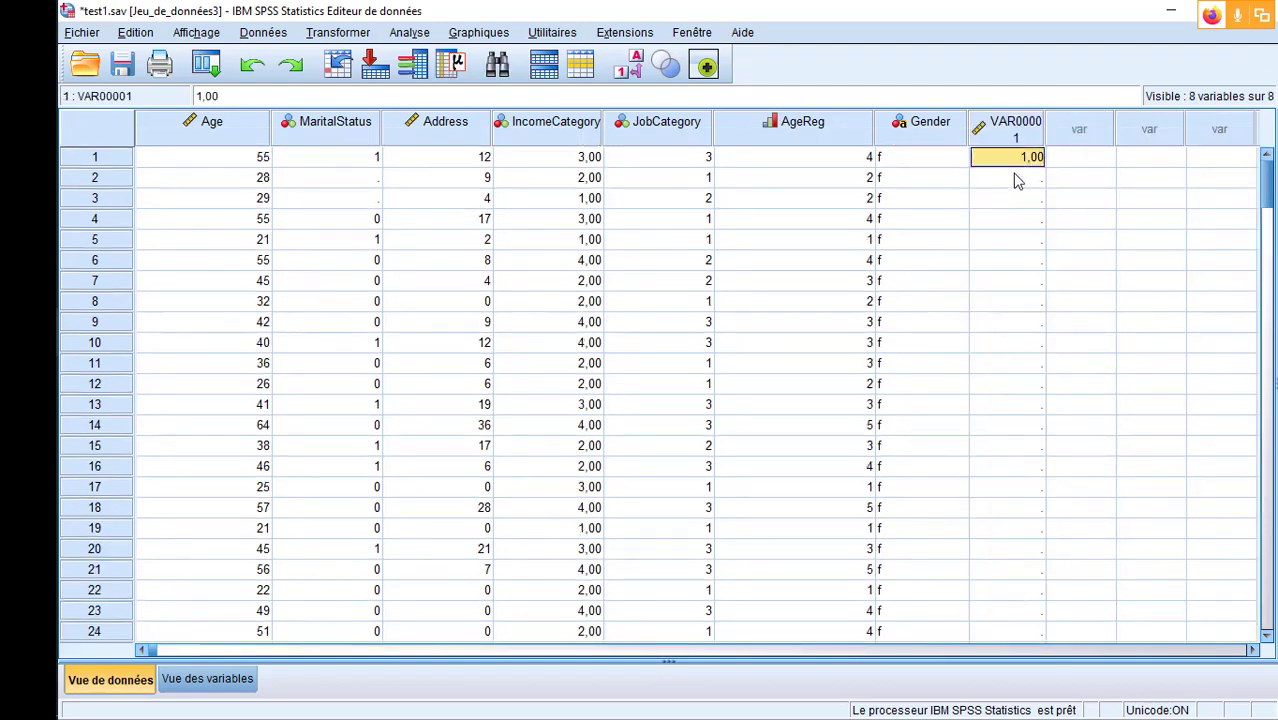
left_click(1010, 180)
scroll(1010, 210, "down", 13)
scroll(1010, 213, "down", 17)
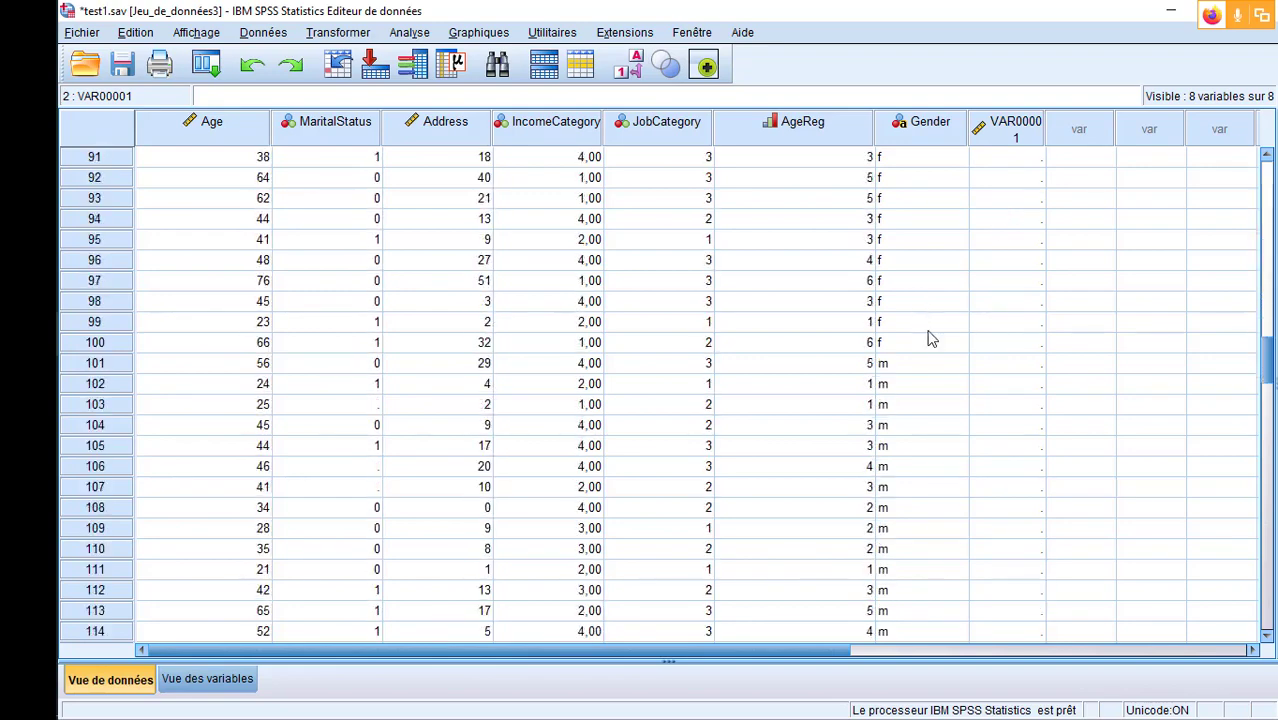
left_click(990, 349, "shift")
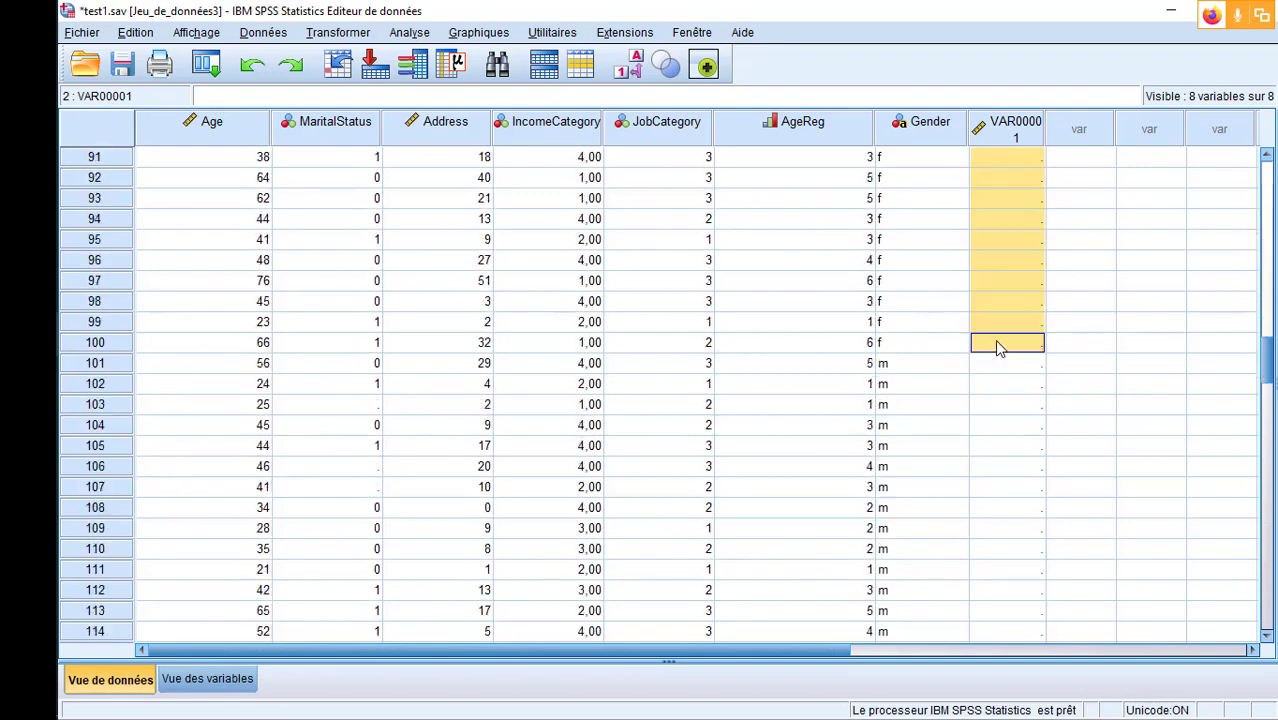
right_click(990, 348)
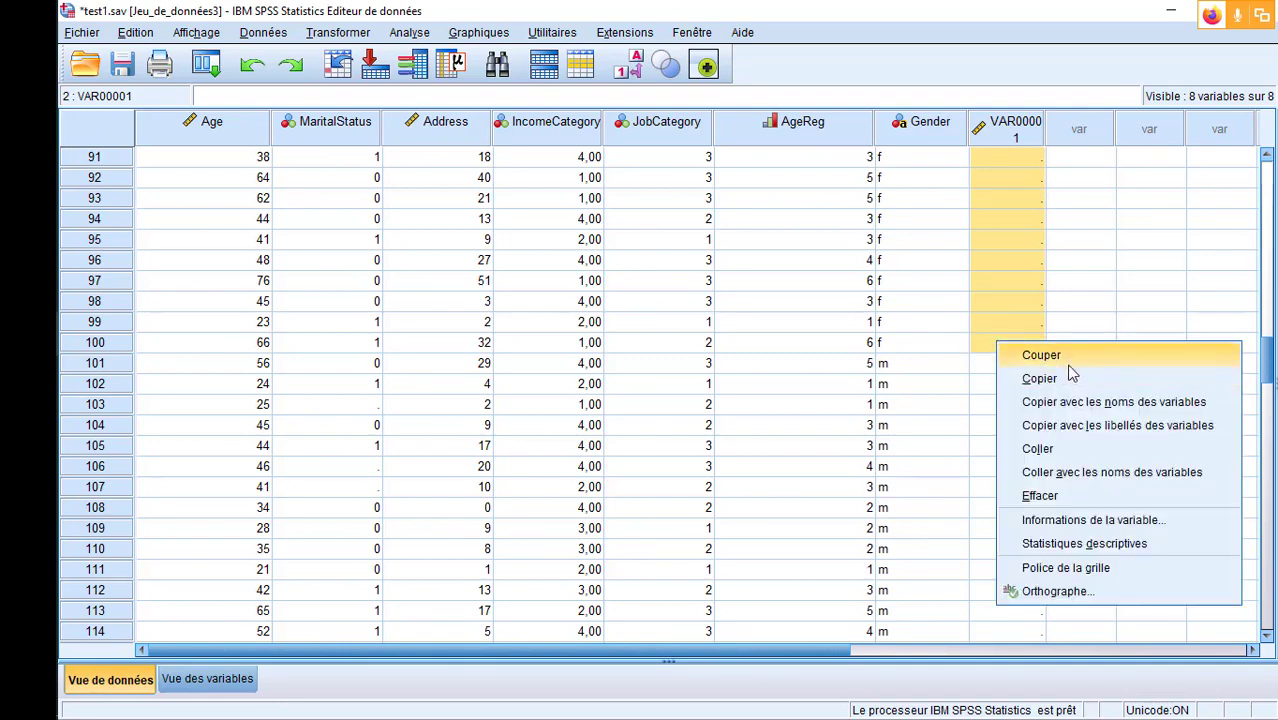
left_click(1070, 446)
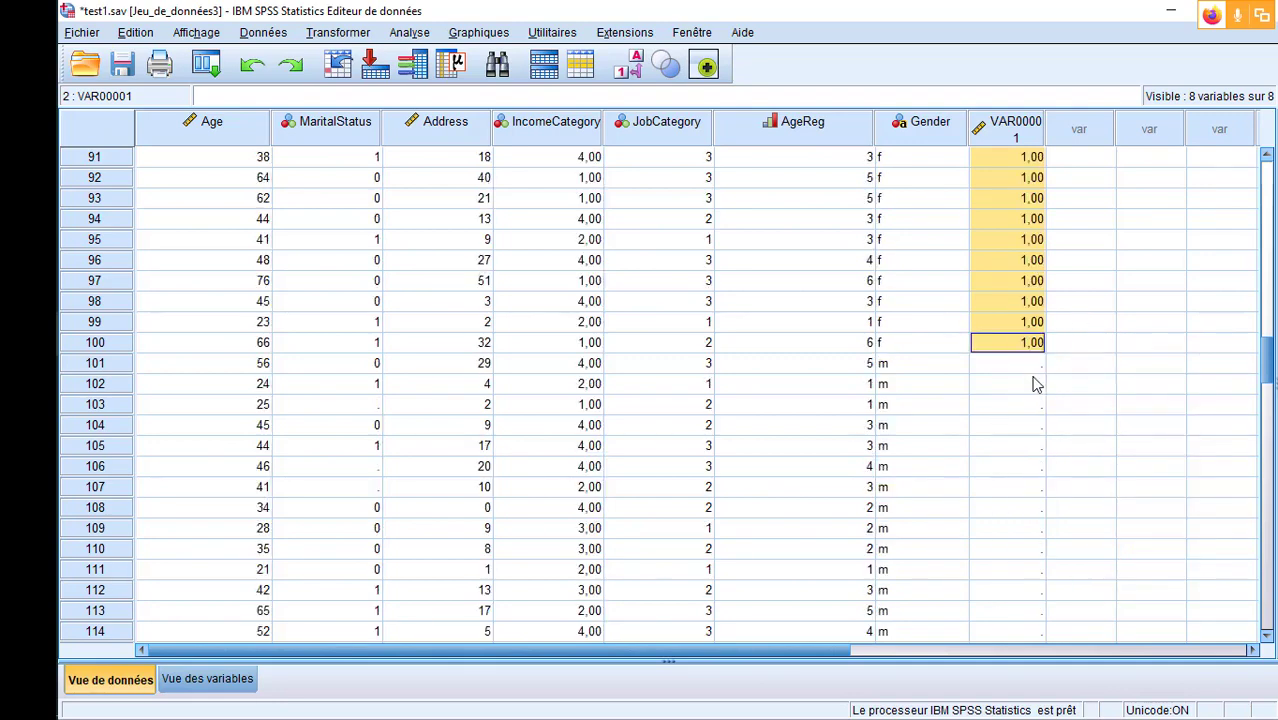
- Enter 2 for row 101 in the new variable and copy it into rows 102 to 200, covering all m cases
key("Down")
type("2")
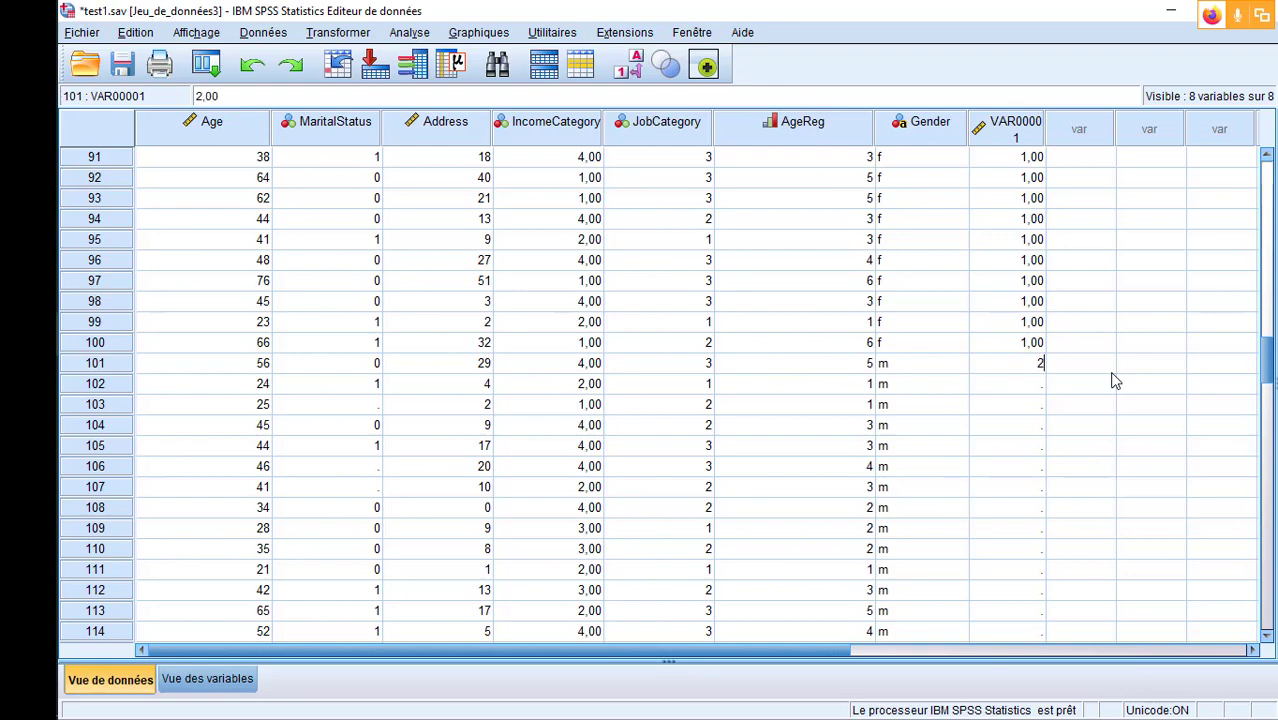
key("Return")
left_click(1033, 368)
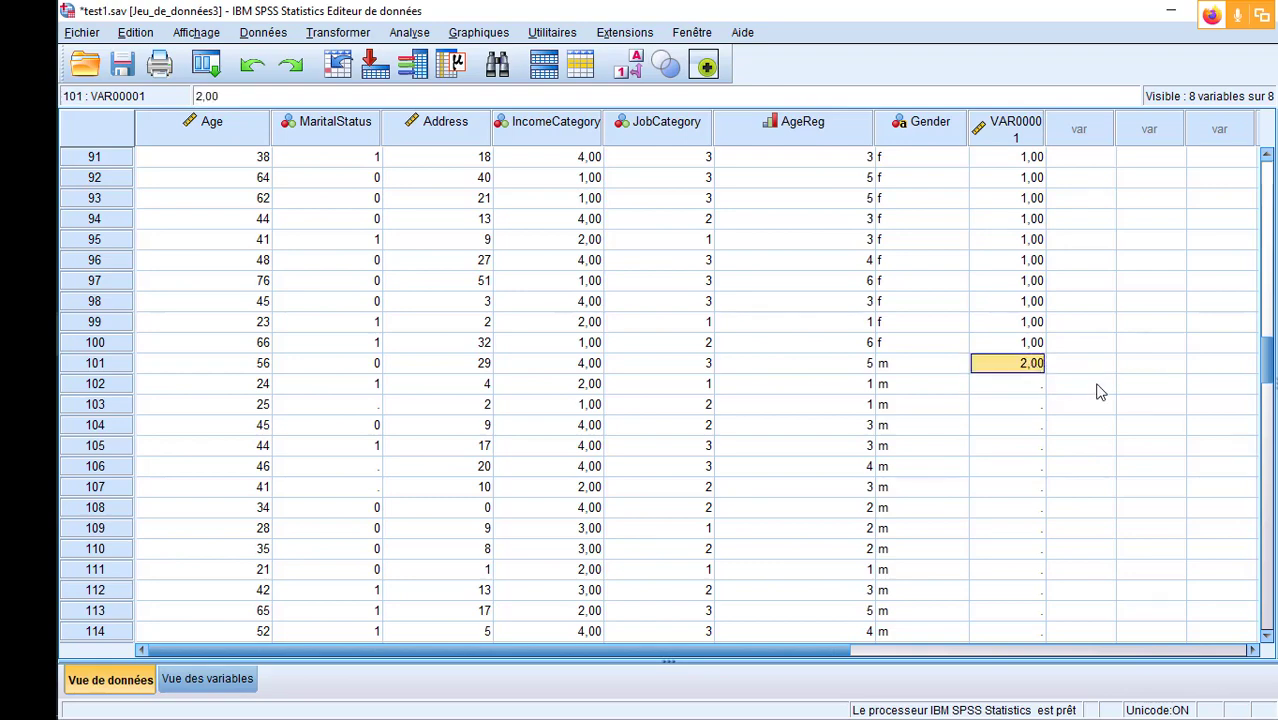
left_click(1021, 383)
scroll(1025, 389, "down", 13)
scroll(1021, 389, "down", 20)
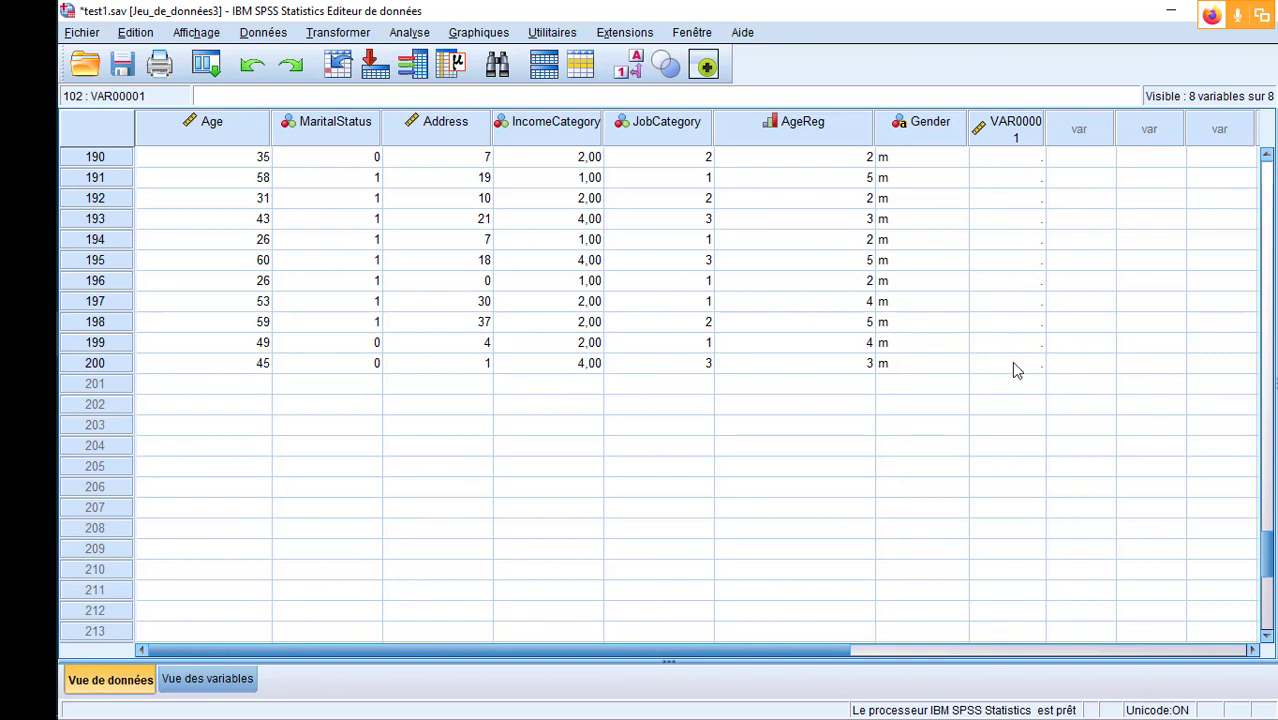
left_click(1013, 363, "shift")
right_click(1011, 363)
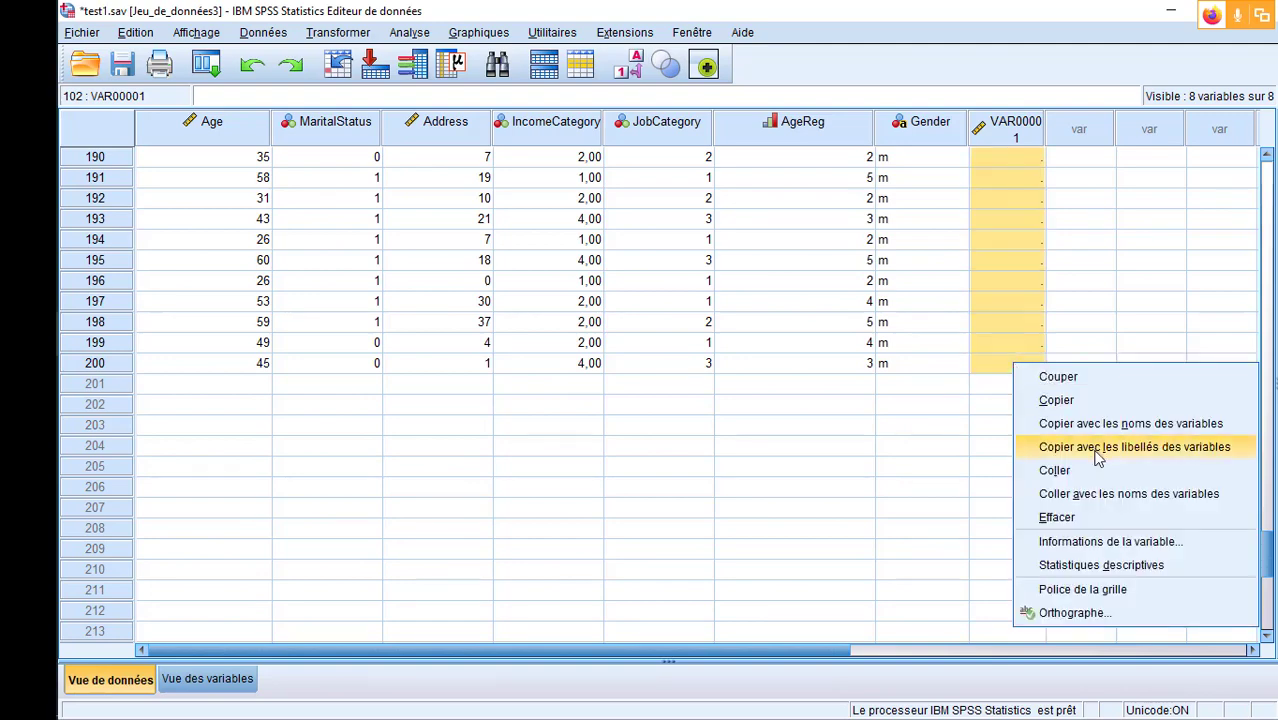
left_click(1018, 474)
scroll(1085, 435, "up", 20)
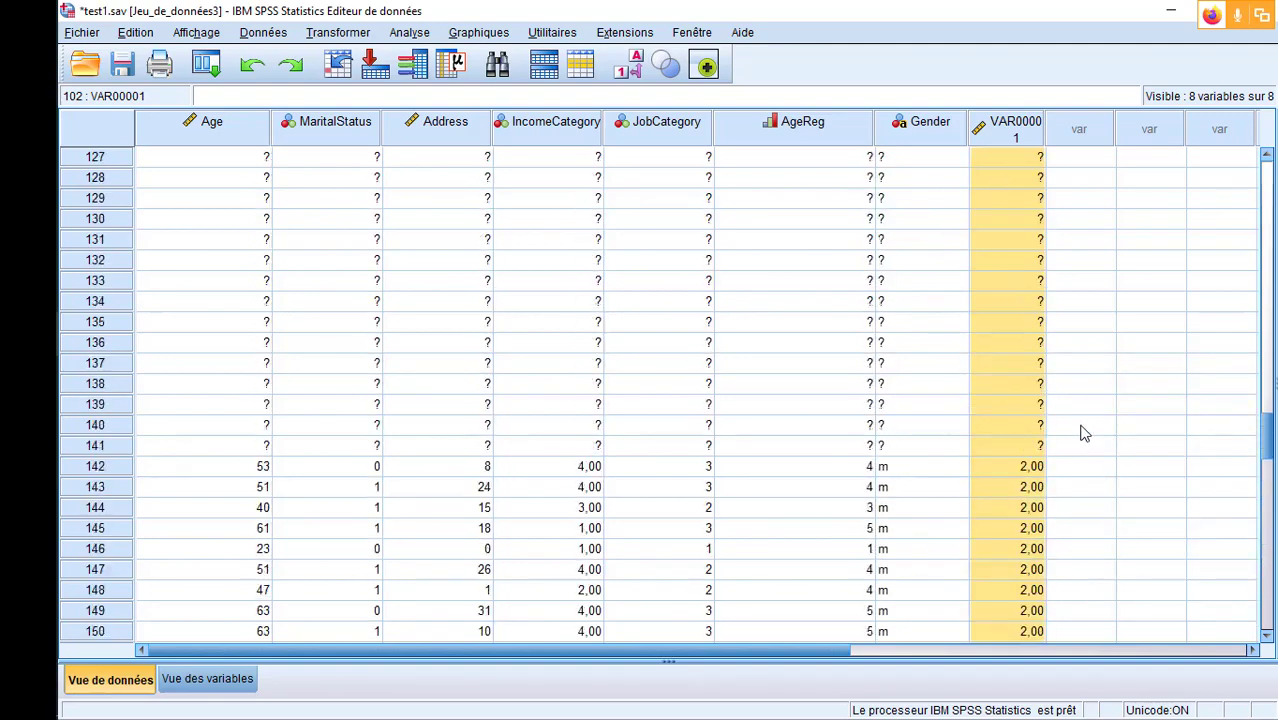
scroll(1085, 433, "up", 15)
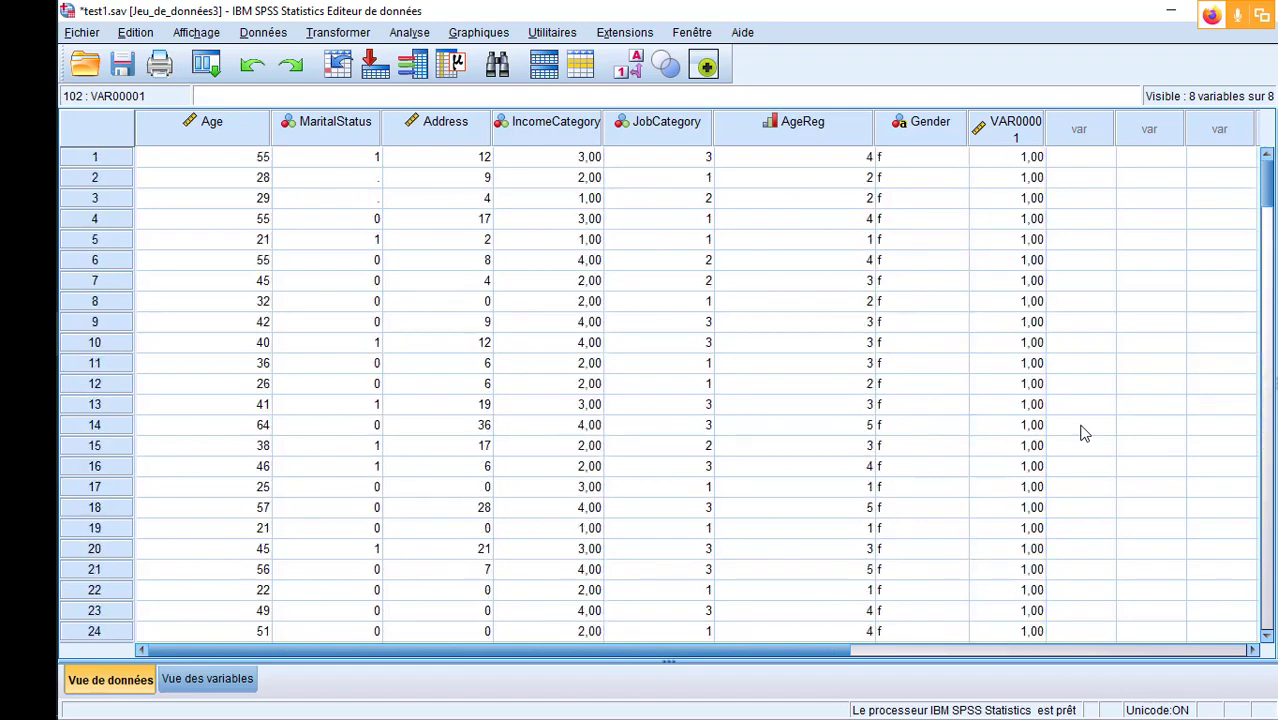
- Widen the VAR00001 column so its name fits on one line, and narrow the AgeReg column
left_click_drag(1046, 130, 1075, 128)
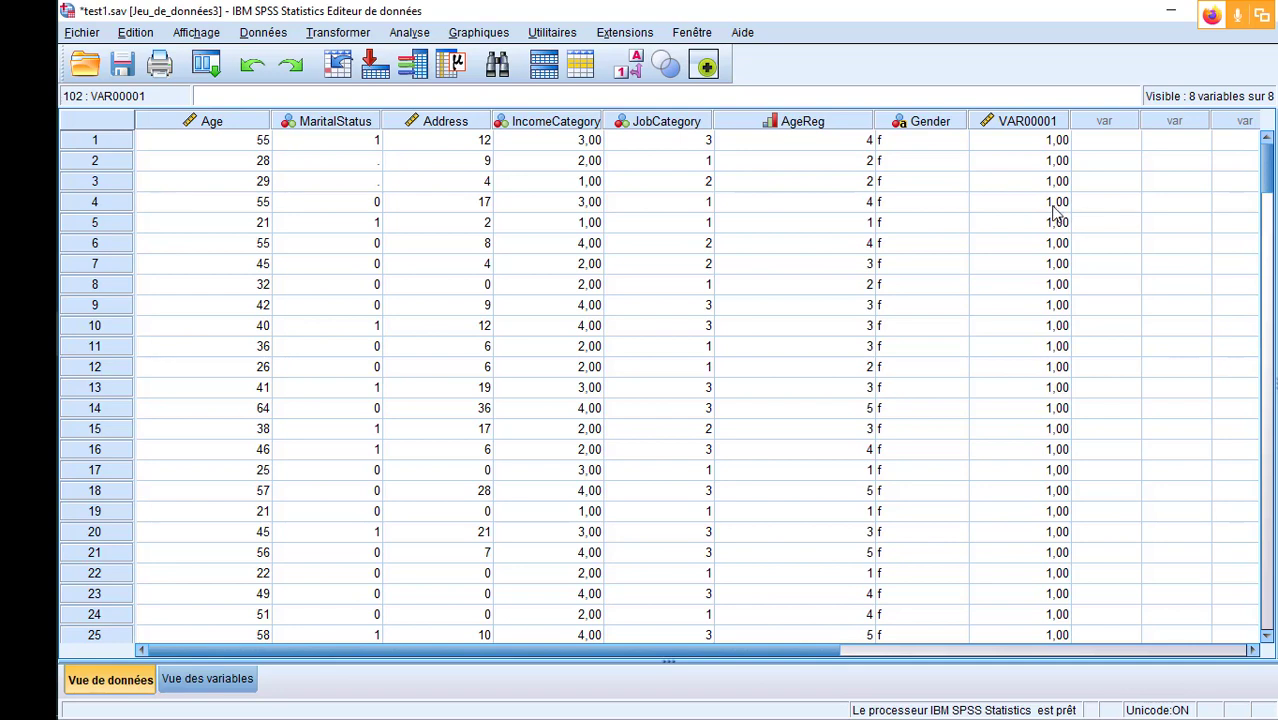
left_click(1019, 122)
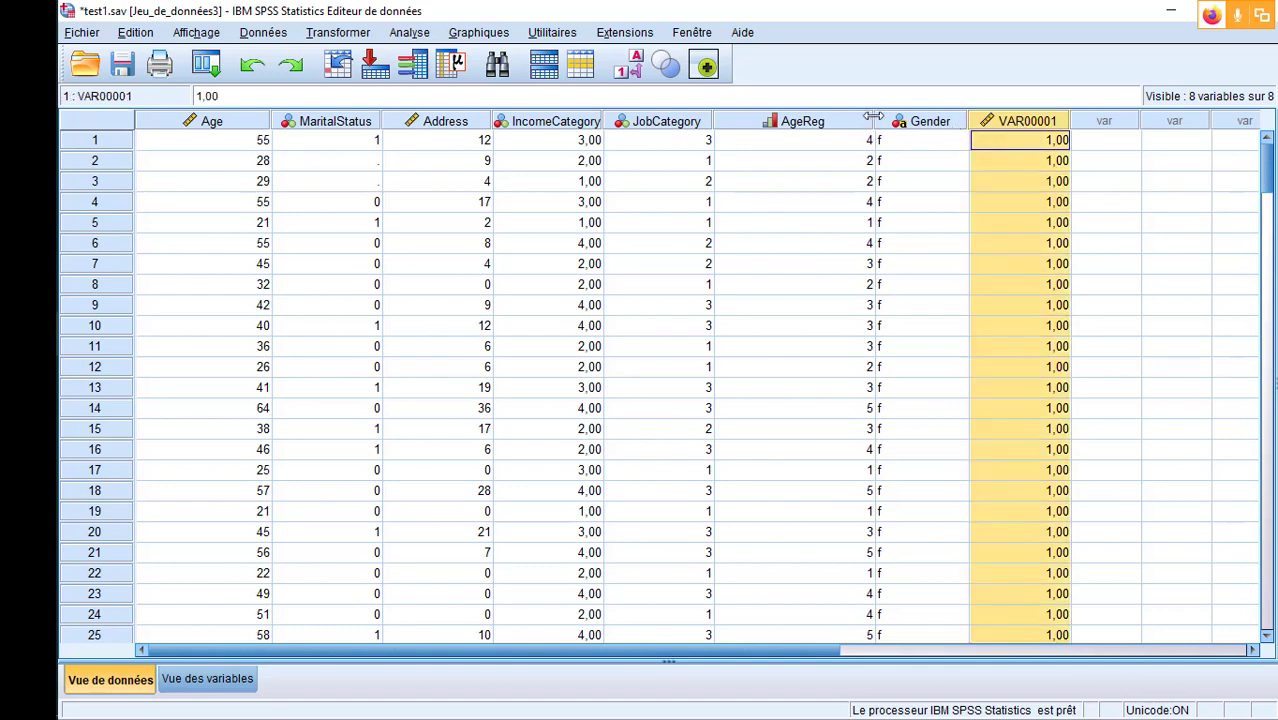
left_click_drag(874, 118, 806, 118)
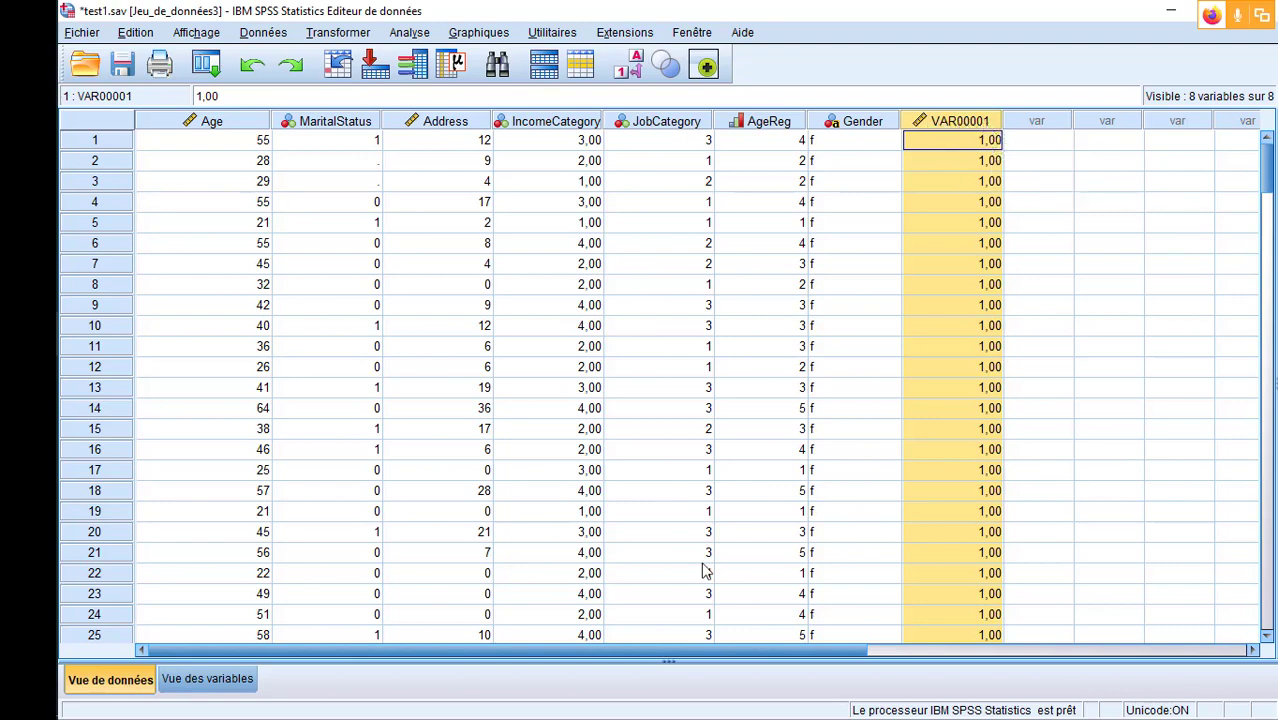
- Rename the variable VAR00001 as GenreCodif1 in the variable definitions
left_click(180, 678)
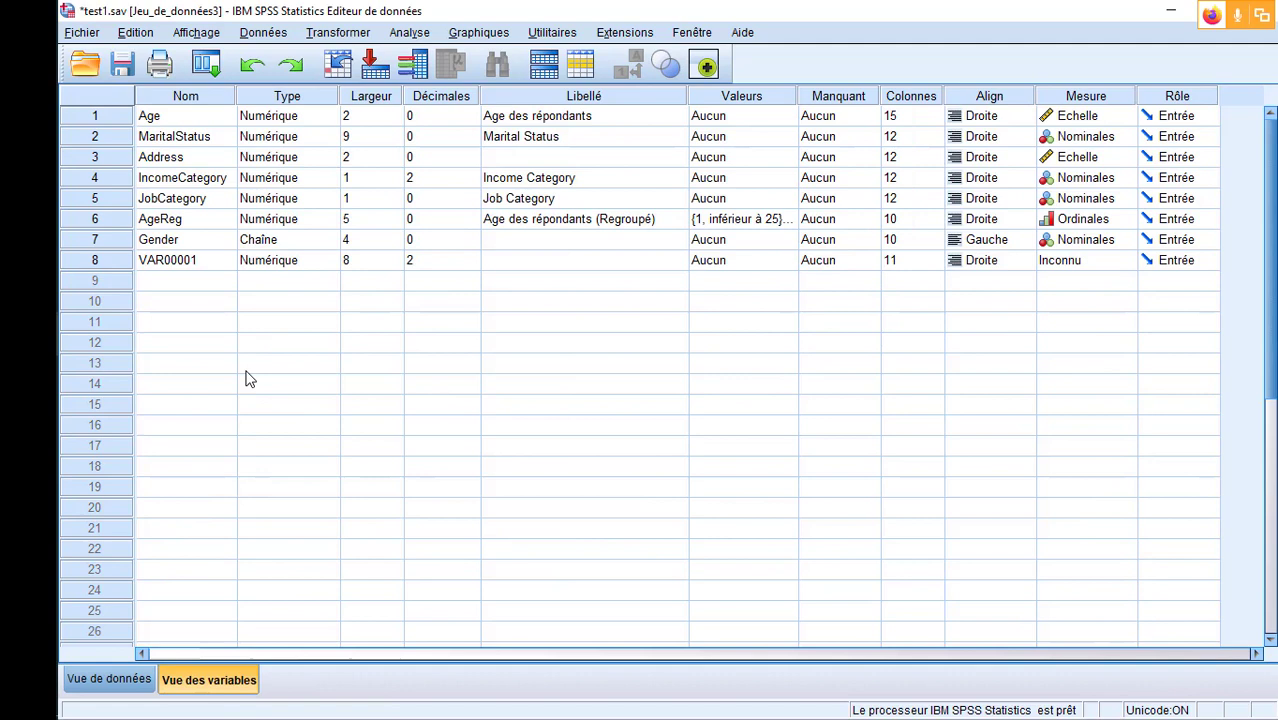
left_click(190, 262)
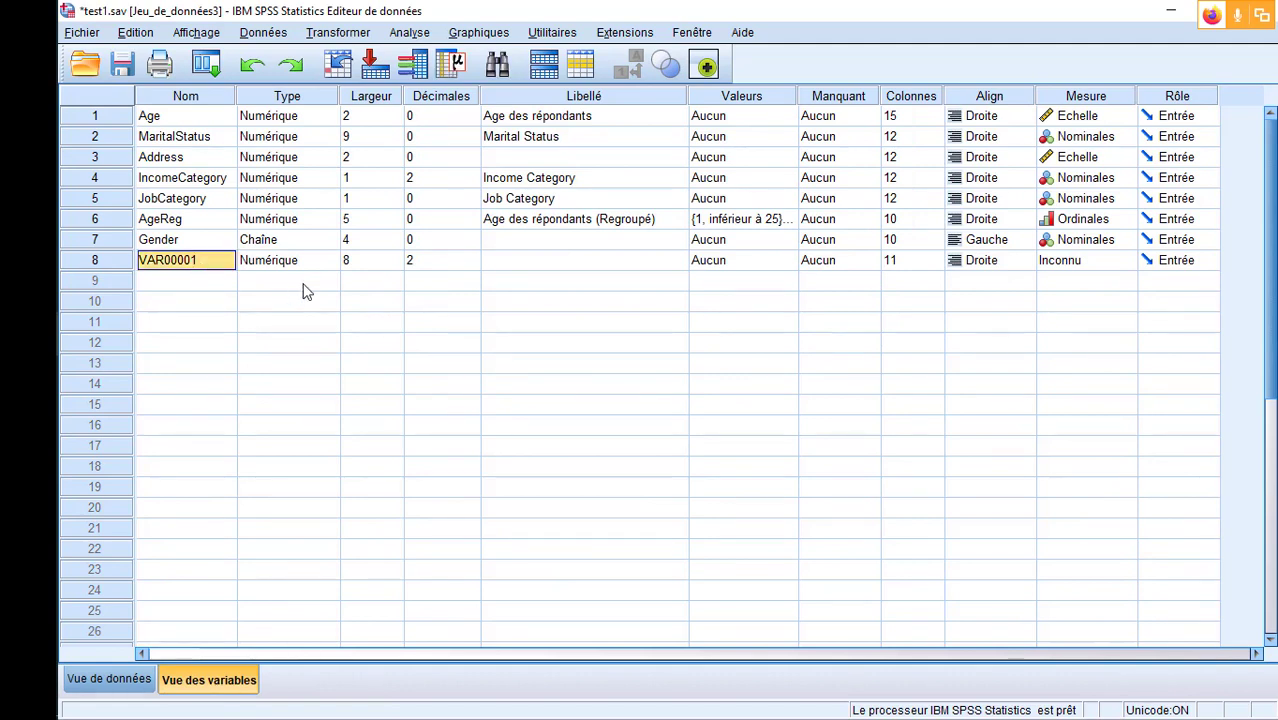
type("Ge")
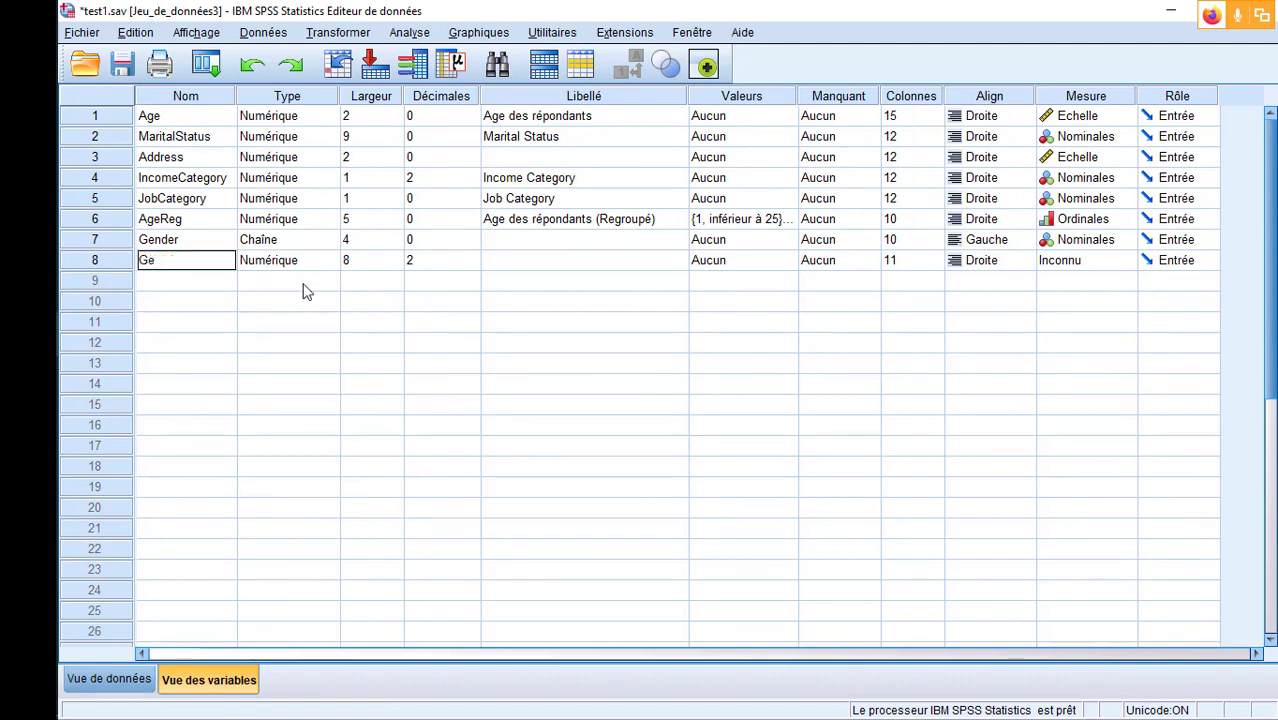
type("nreCodif1")
double_click(322, 383)
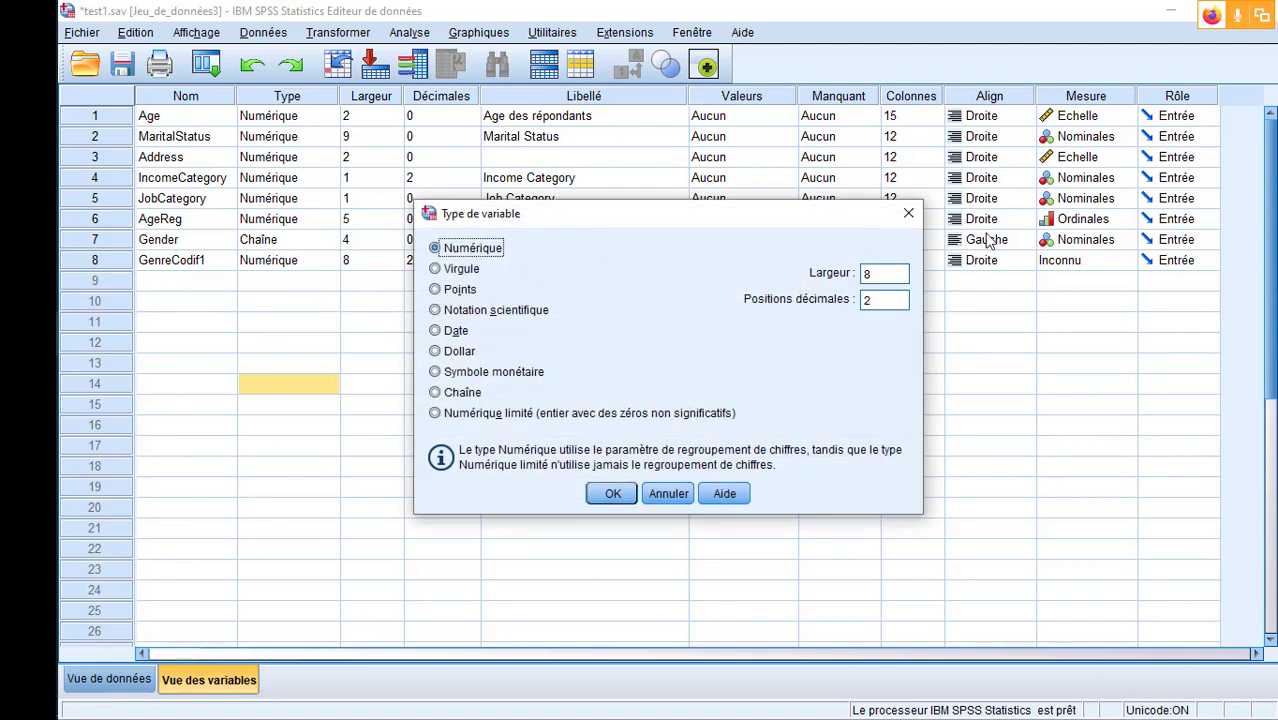
left_click(909, 213)
left_click(95, 260)
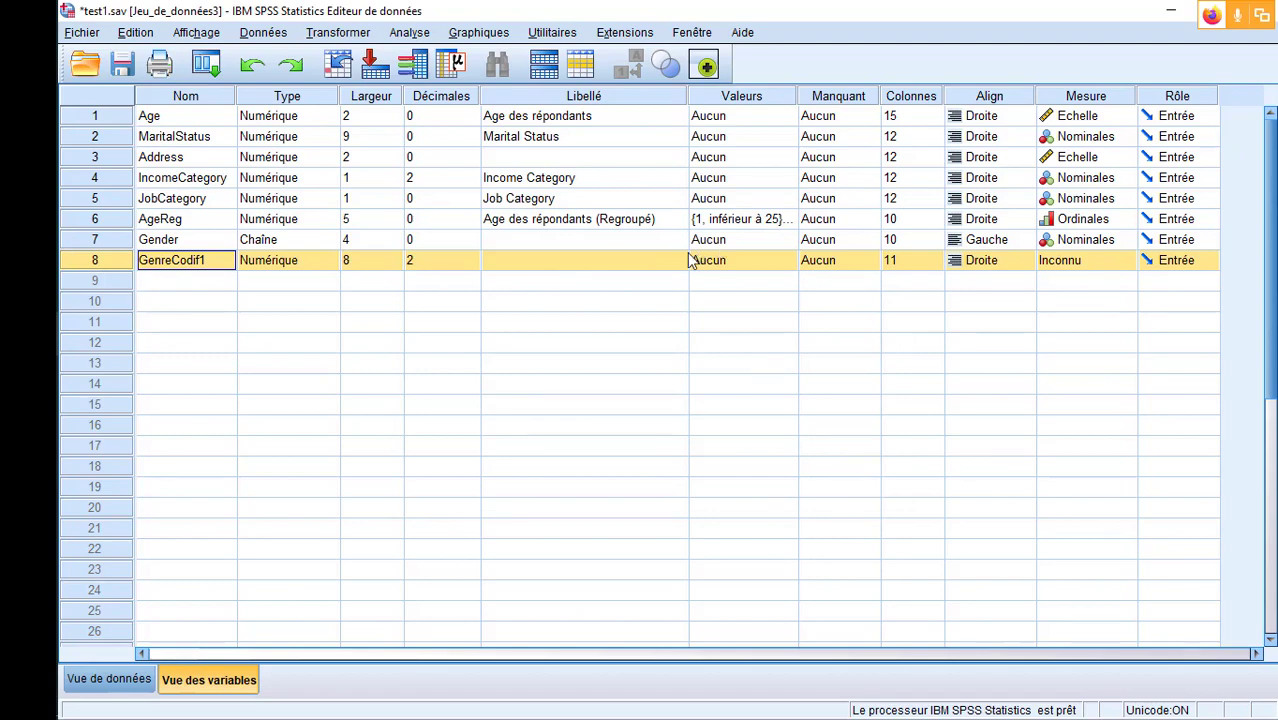
- Set GenreCodif1 to 0 decimals and check how its values display in the data
left_click(110, 679)
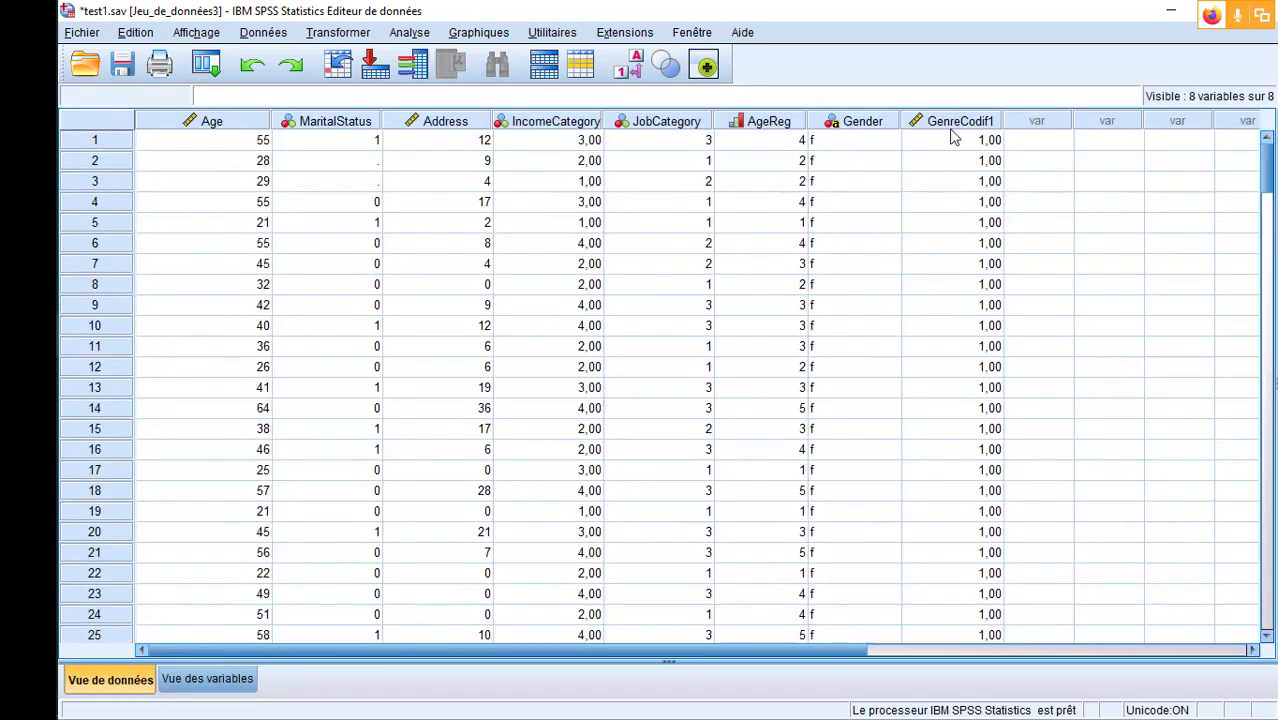
left_click(208, 679)
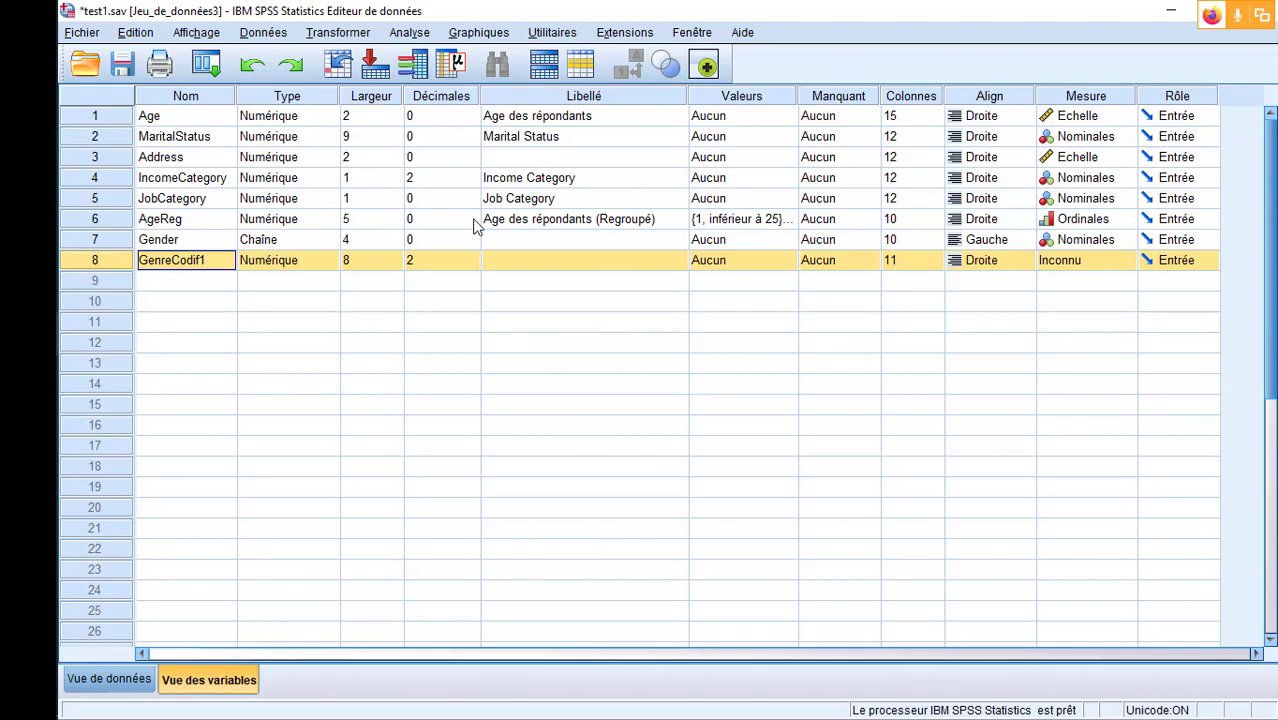
left_click(476, 266)
left_click(473, 265)
left_click(473, 265)
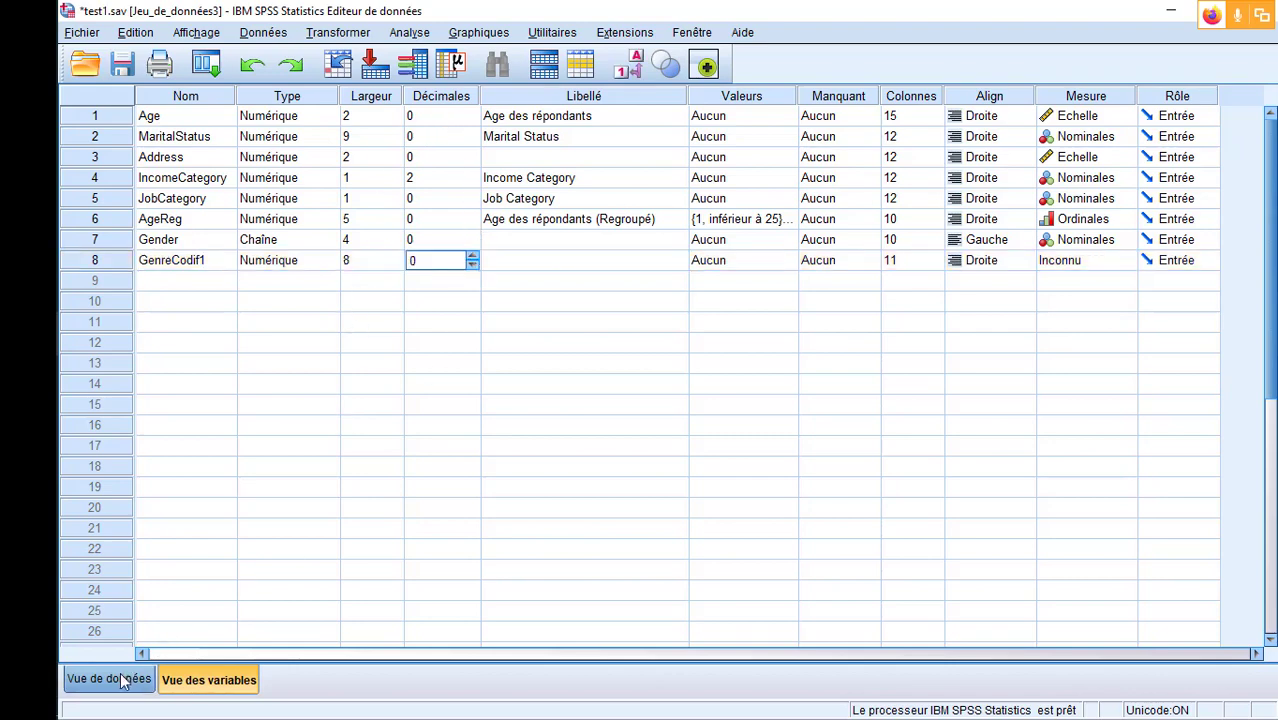
left_click(128, 678)
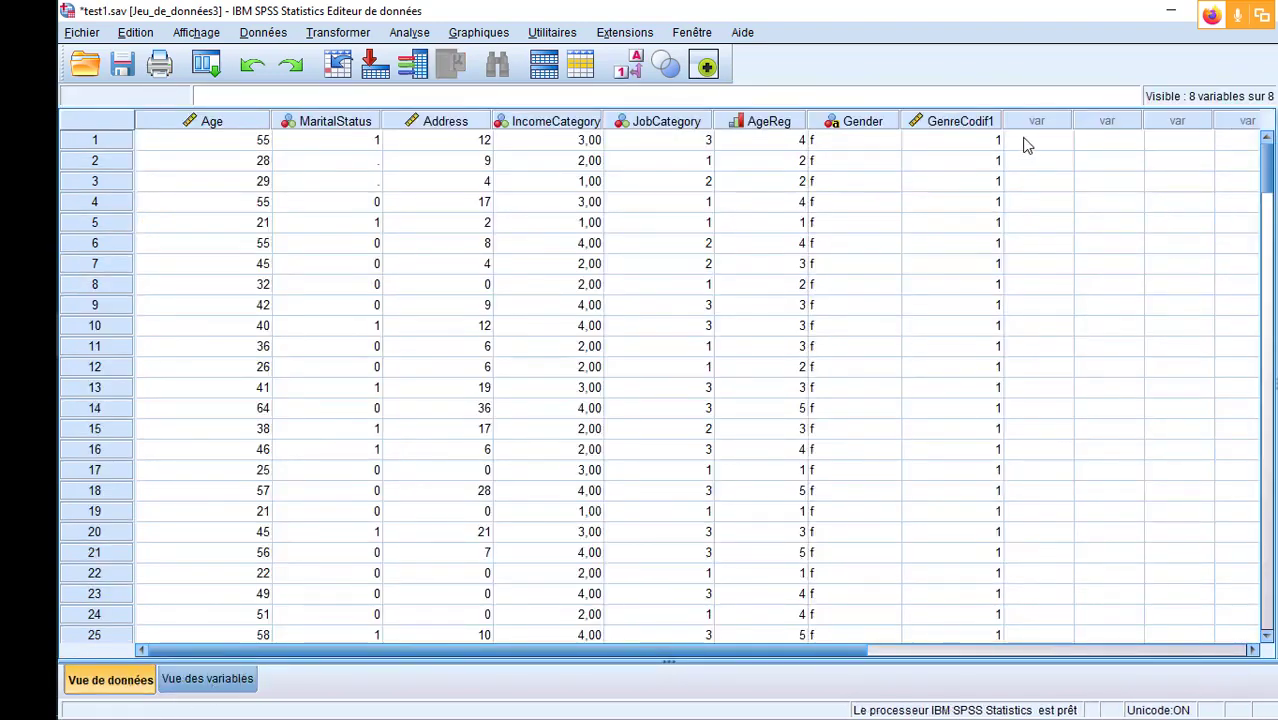
- Define the value labels 1 = Femme and 2 = Homme for GenreCodif1
left_click(207, 679)
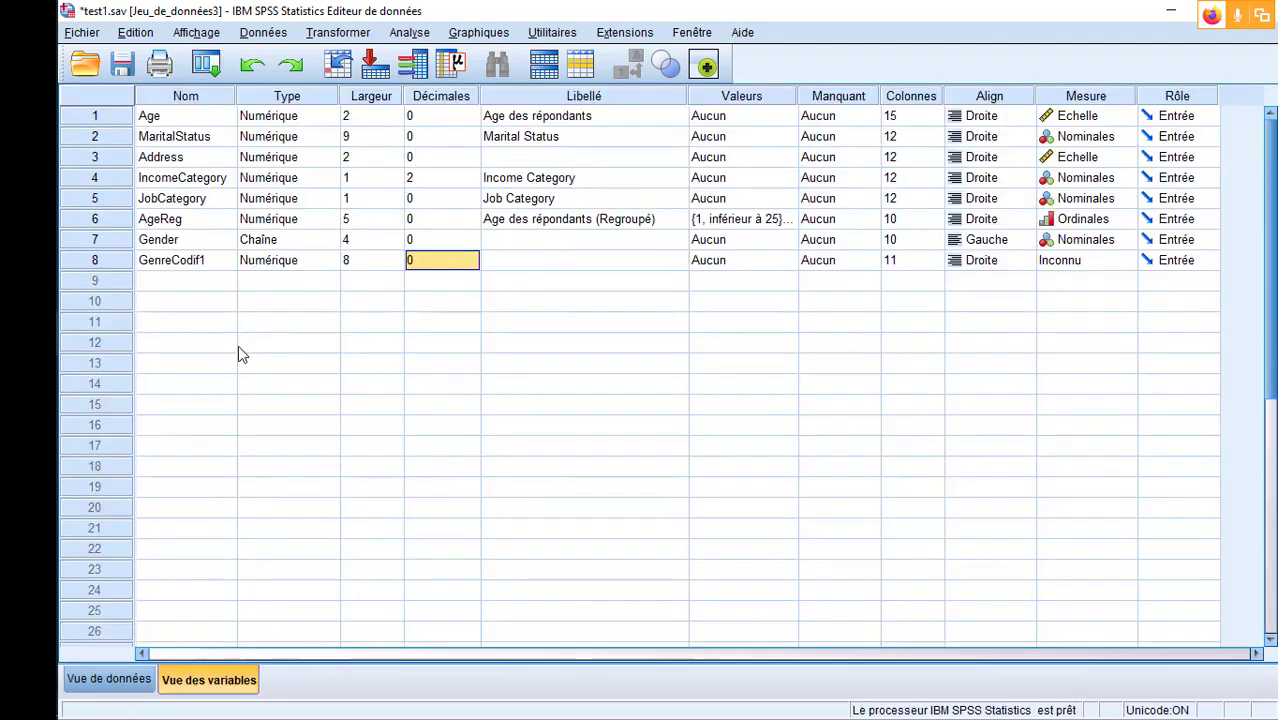
left_click(792, 260)
left_click(792, 260)
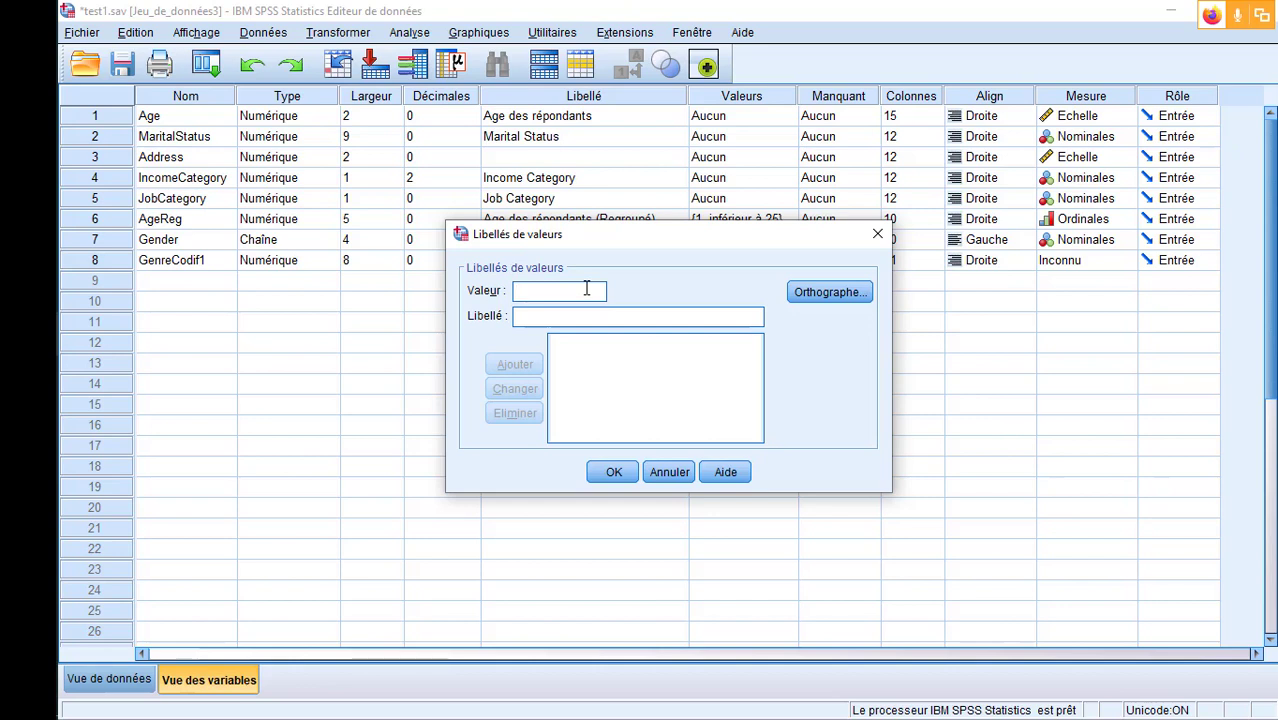
type("1")
left_click(585, 319)
type("Femme")
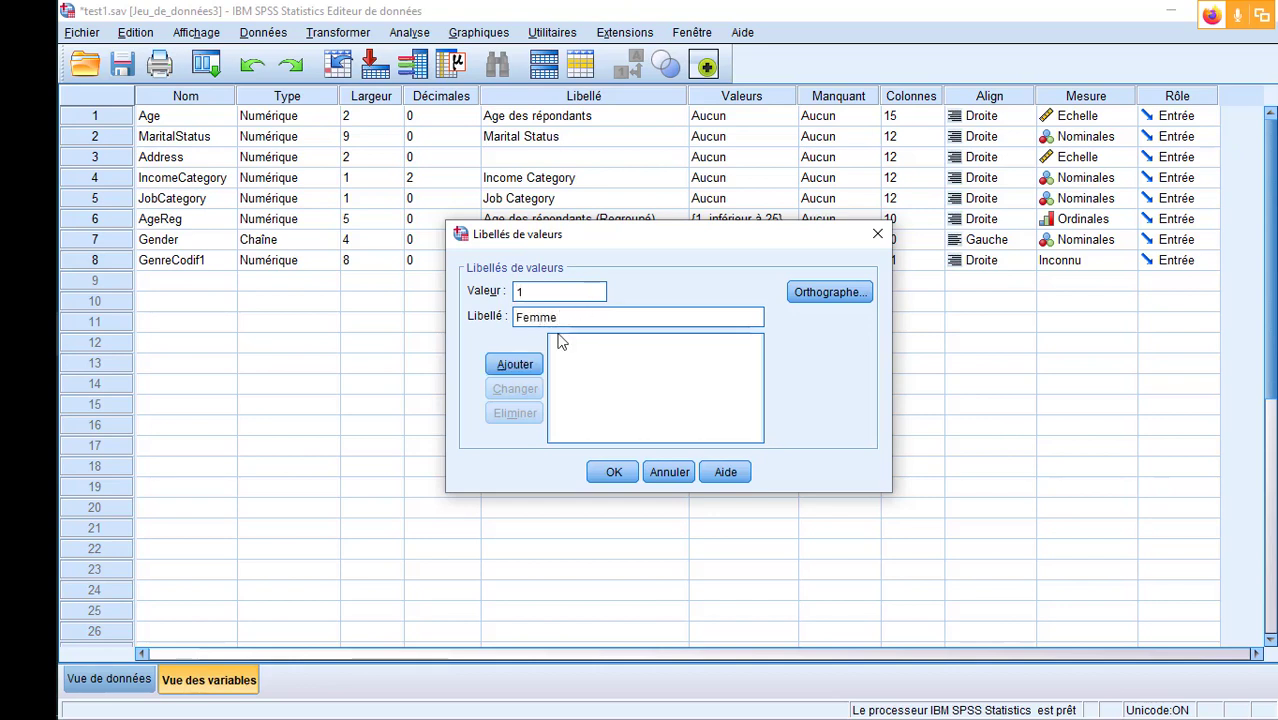
left_click(505, 364)
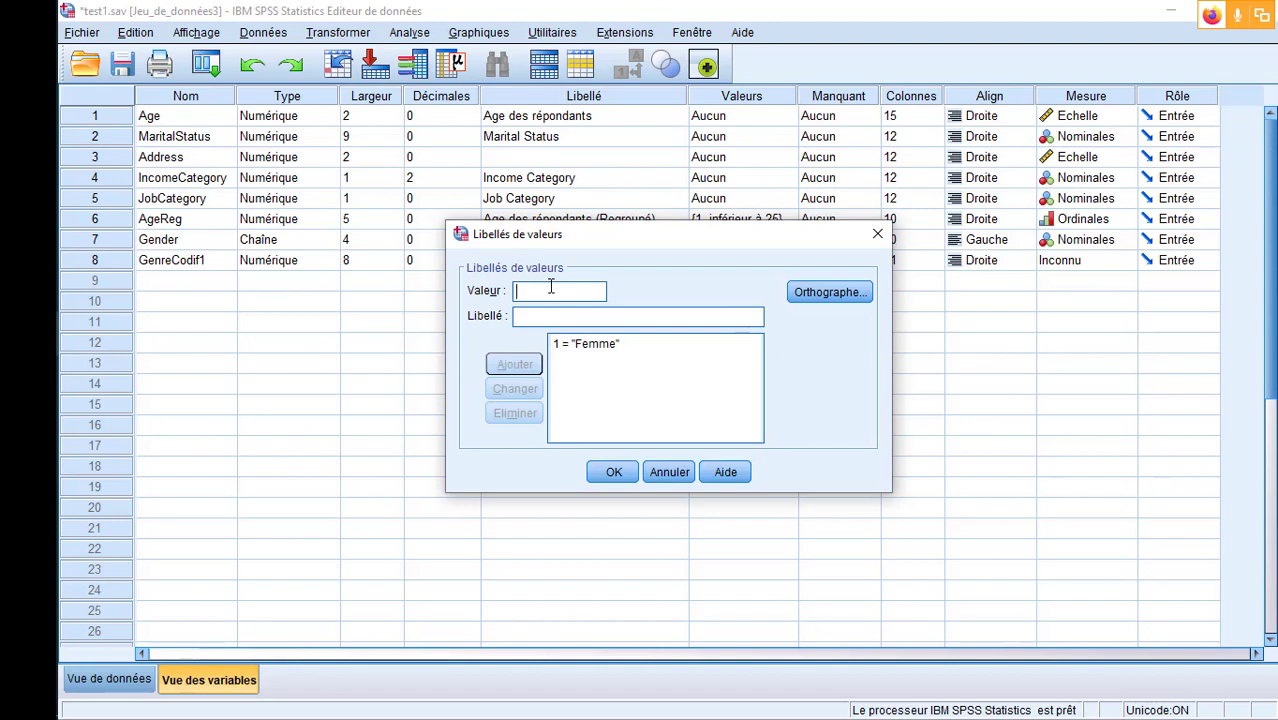
type("2")
left_click(563, 318)
type("Homme")
left_click(510, 365)
left_click(613, 472)
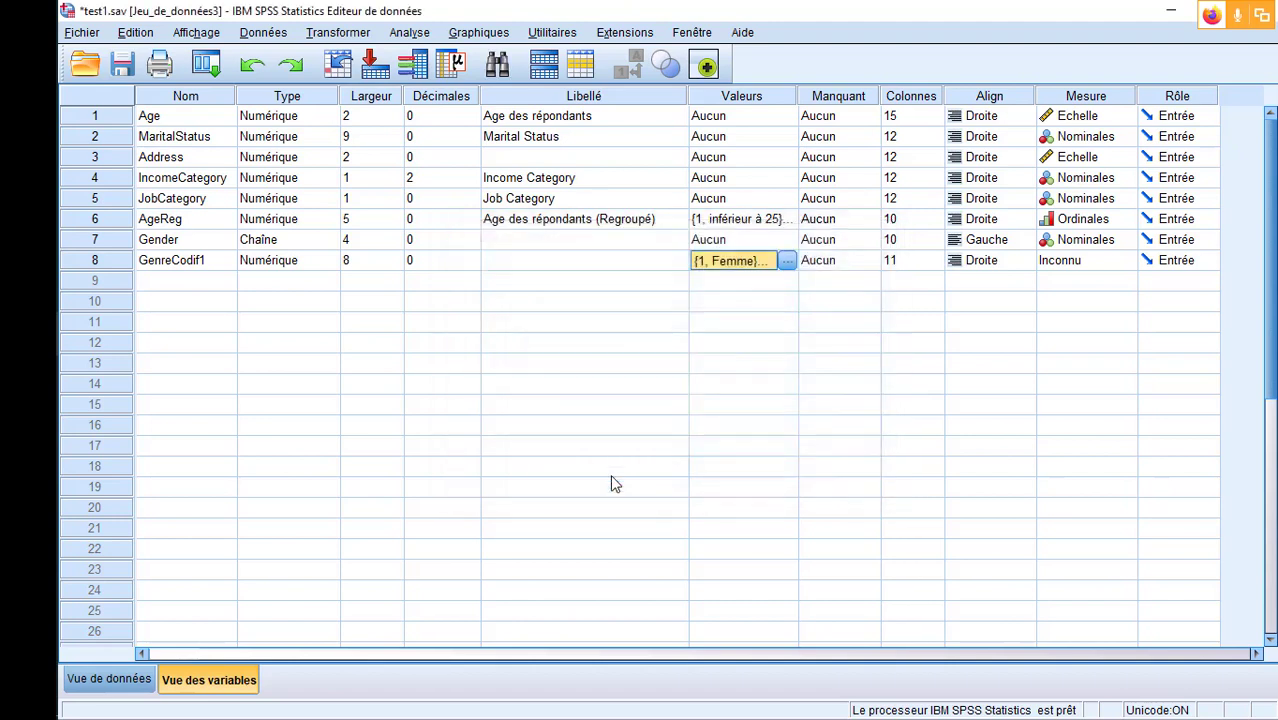
left_click(753, 312)
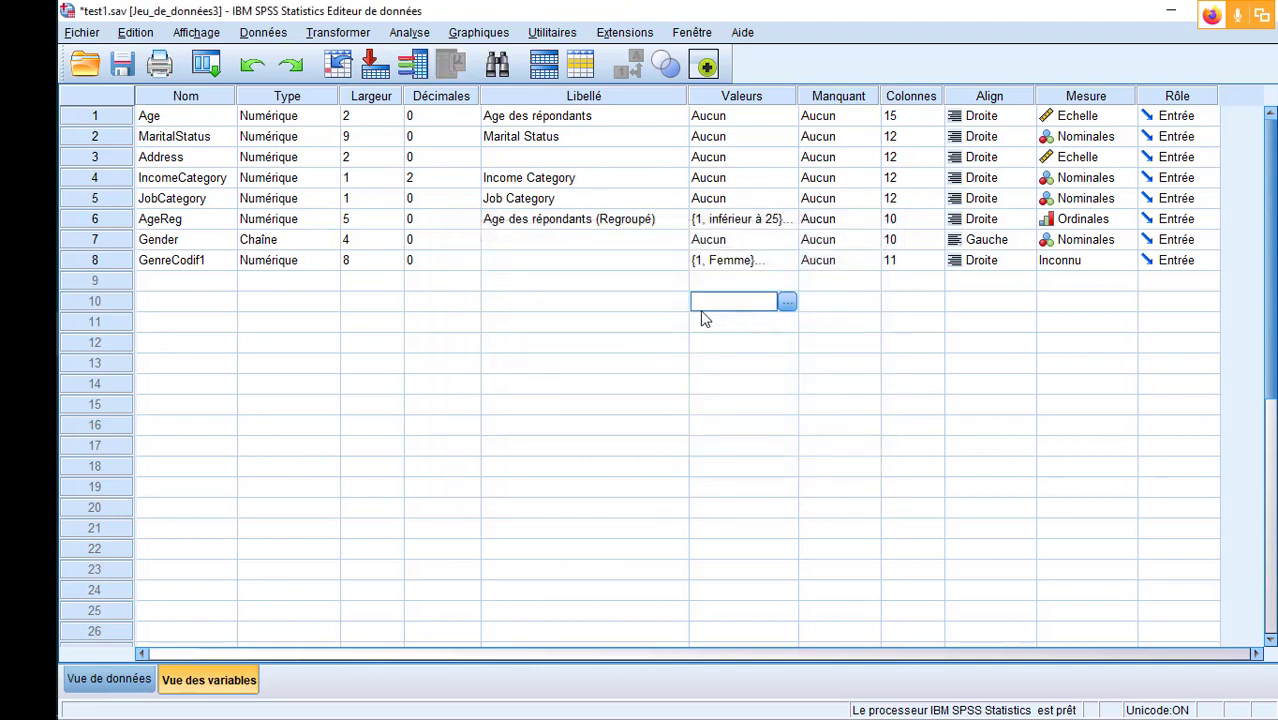
- Give GenreCodif1 the variable label "Genre Codifié 1"
left_click(108, 263)
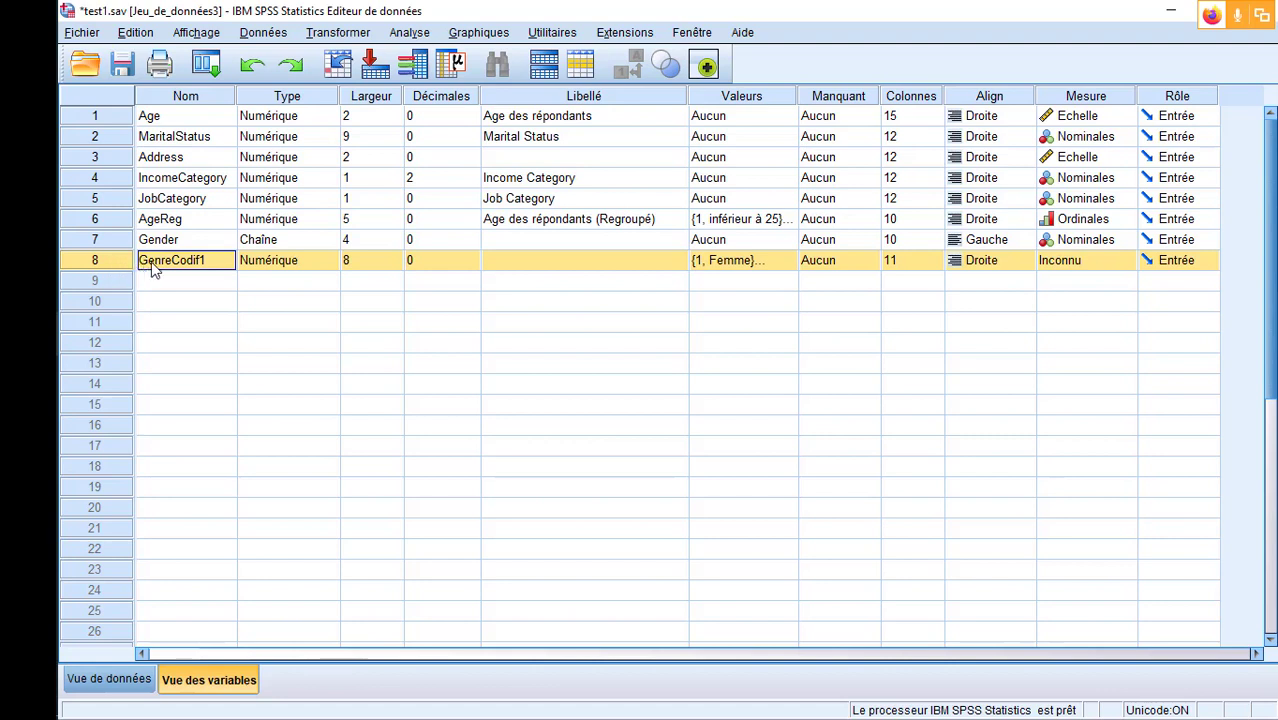
left_click(643, 266)
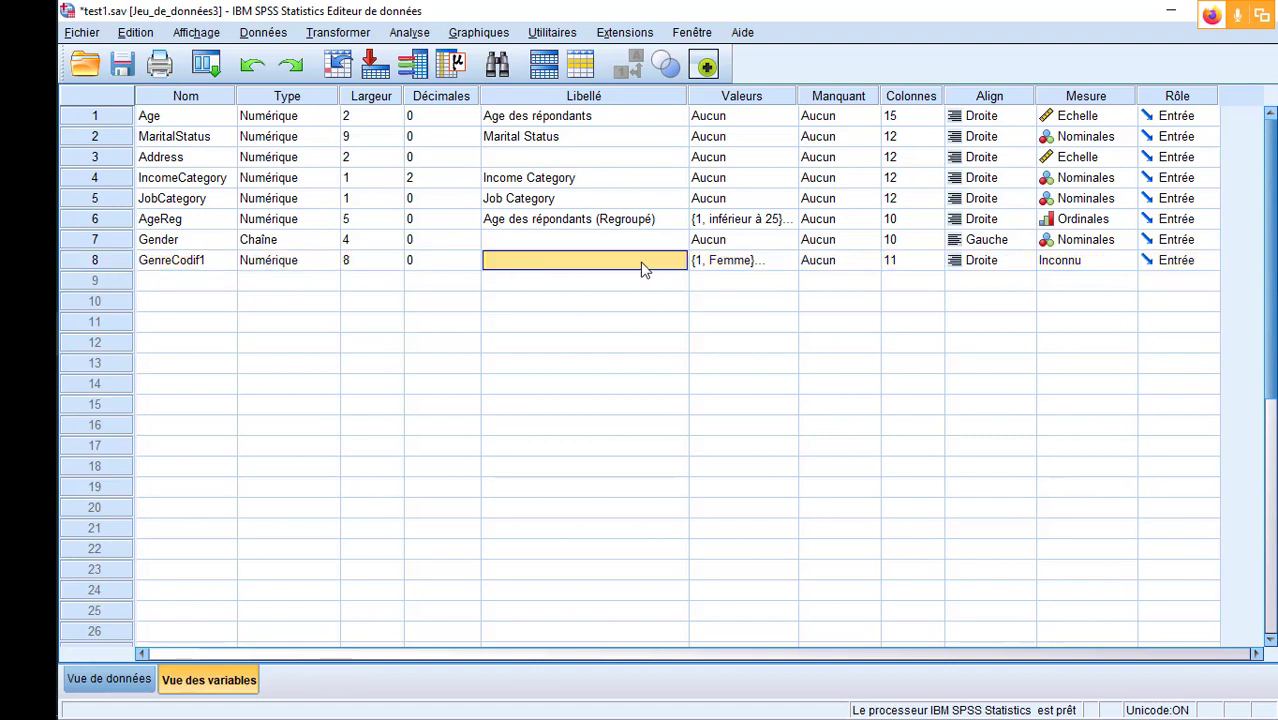
type("GEnre")
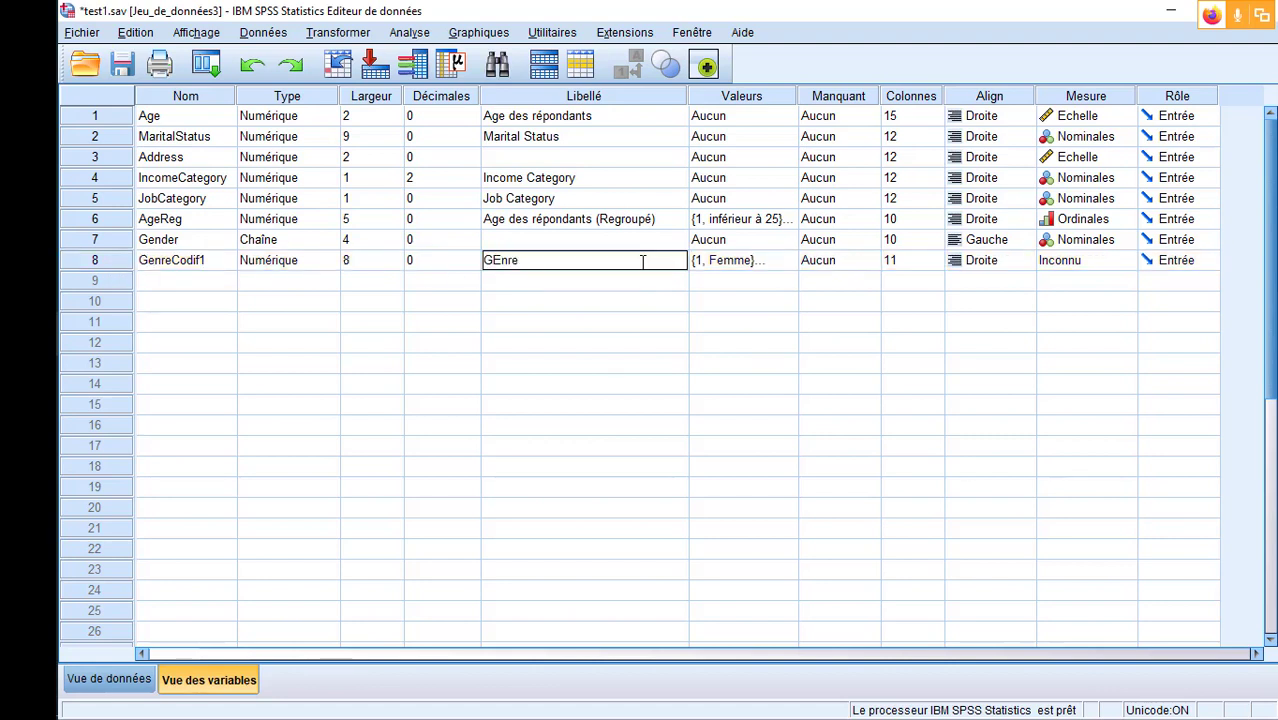
key("BackSpace")
key("BackSpace")
key("BackSpace")
key("BackSpace")
type("enre Codifié")
key("Return")
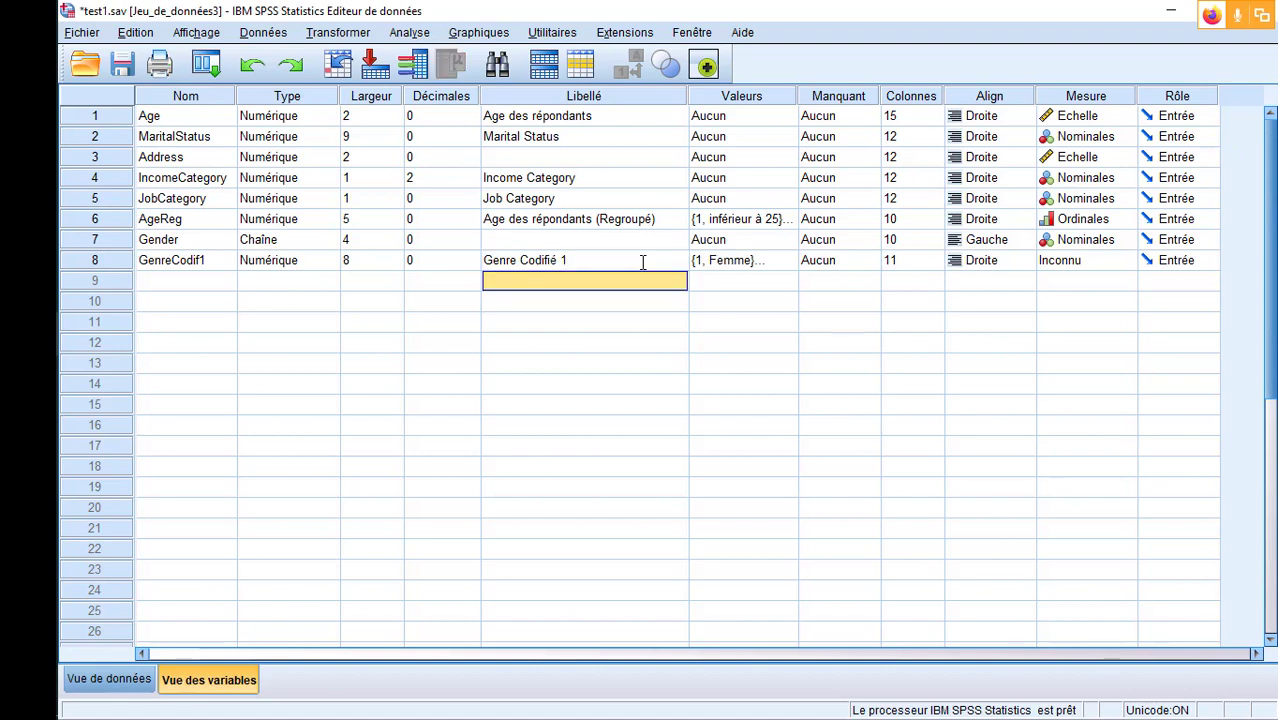
- Set the measurement level of GenreCodif1 to Nominales
left_click(110, 266)
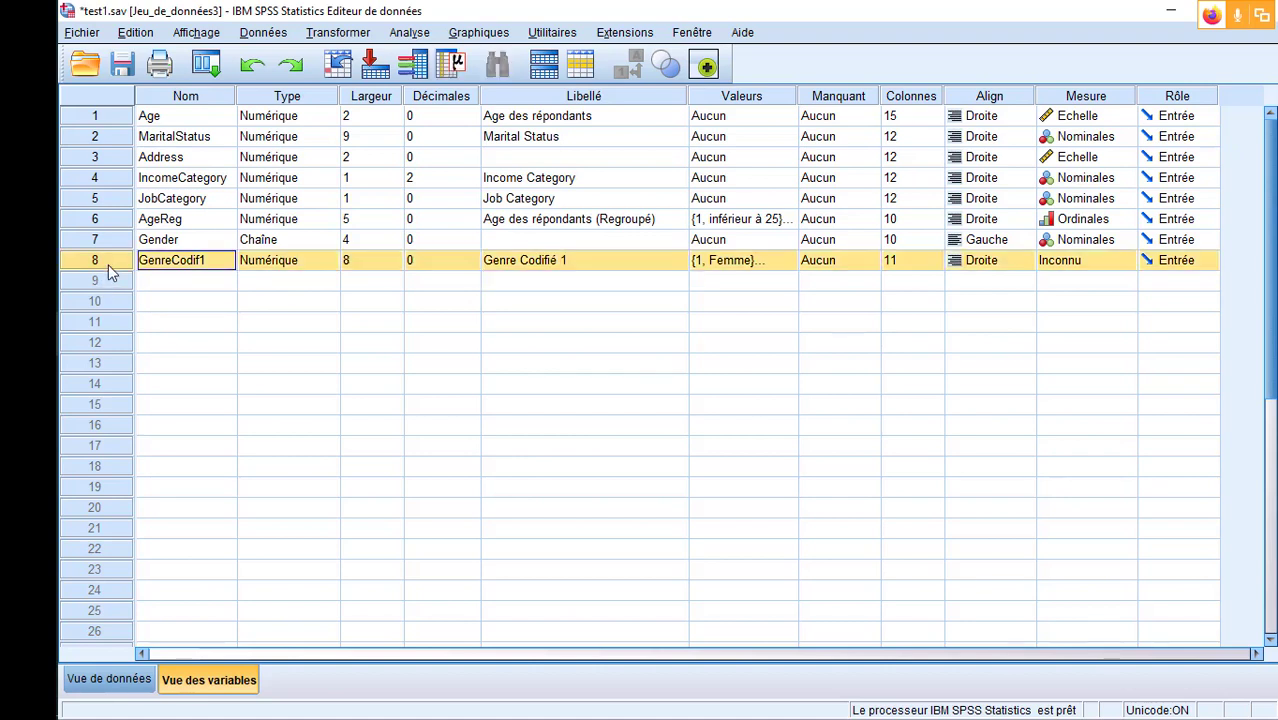
left_click(1128, 263)
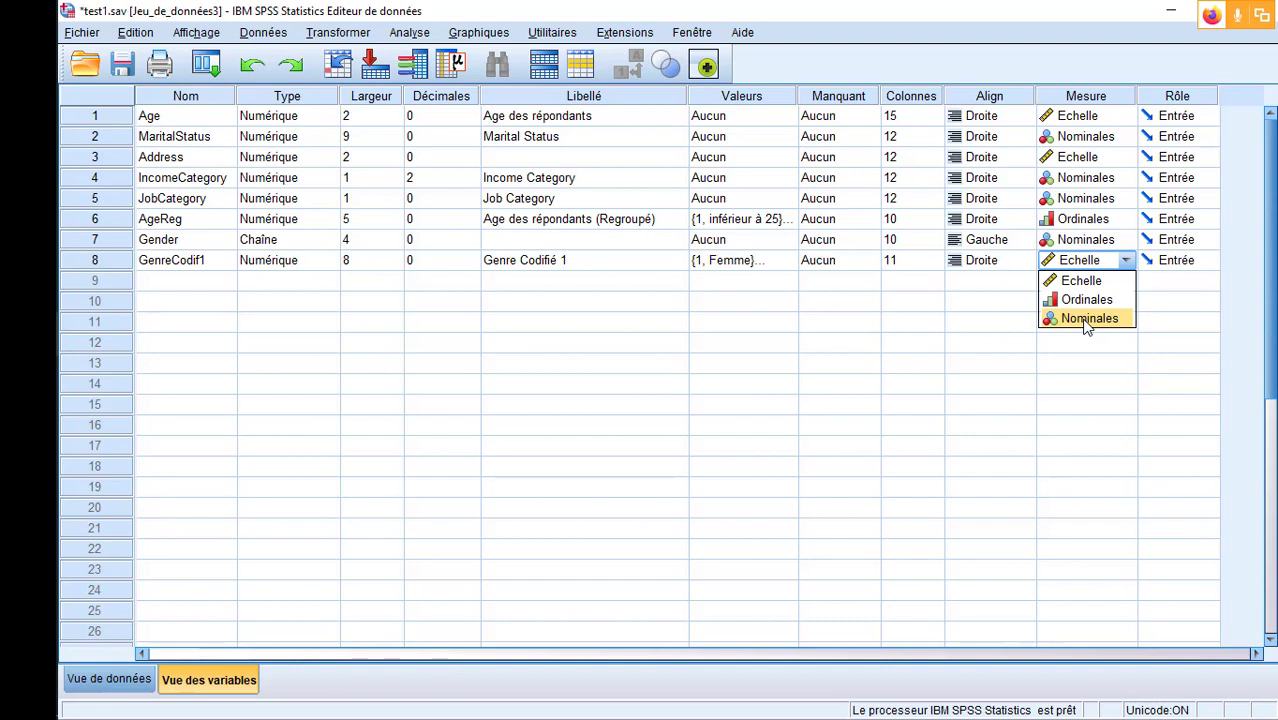
left_click(1087, 320)
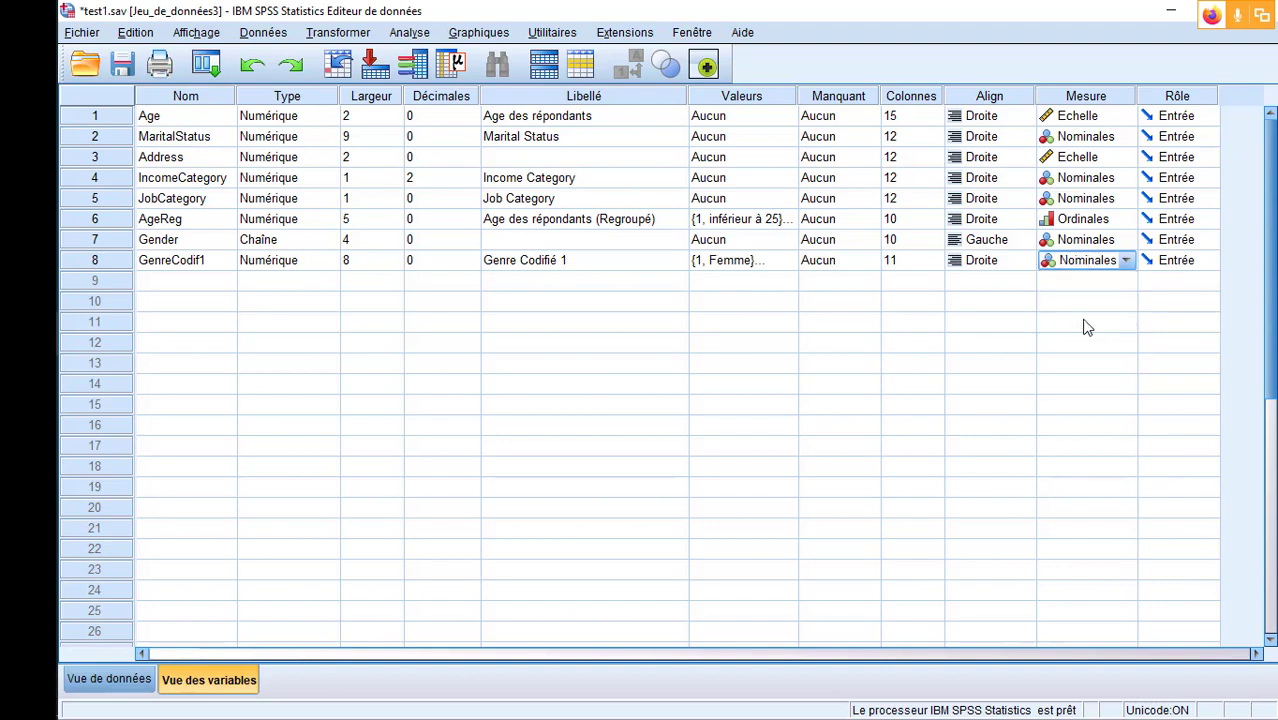
- Review the value labels defined for GenreCodif1 and for AgeReg, leaving both sets as they are
left_click(794, 261)
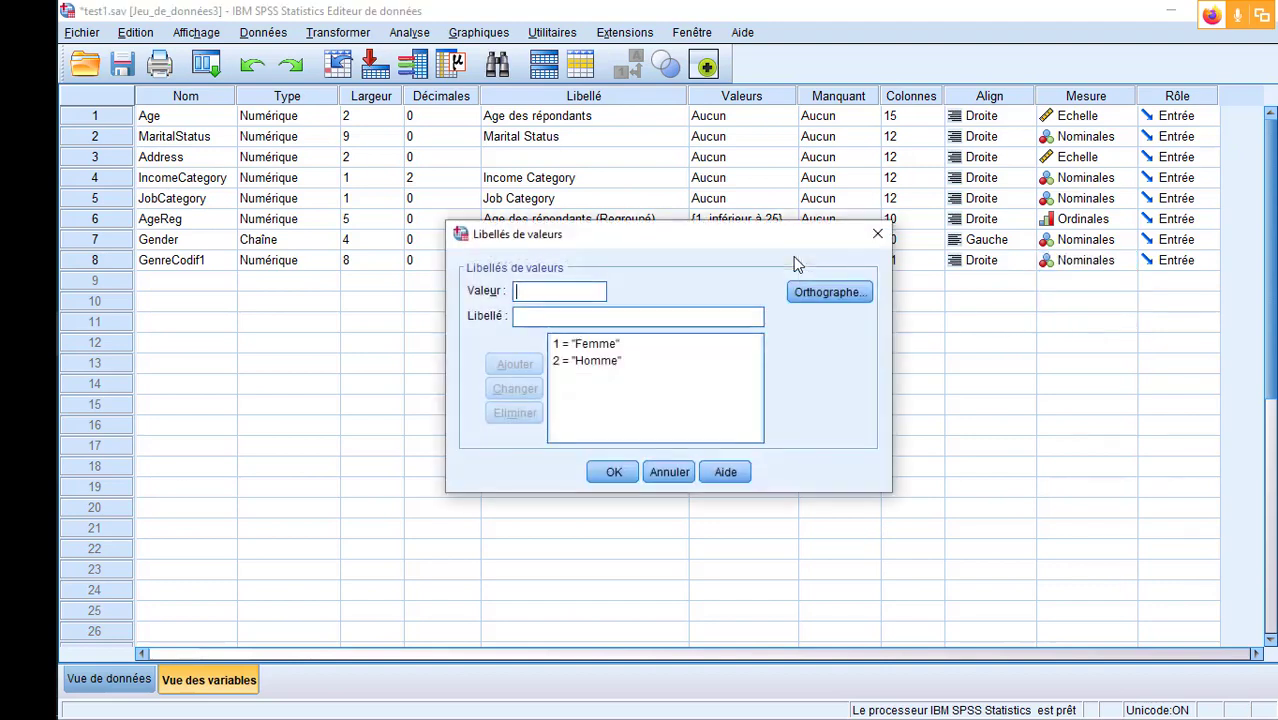
left_click(561, 366)
left_click(877, 233)
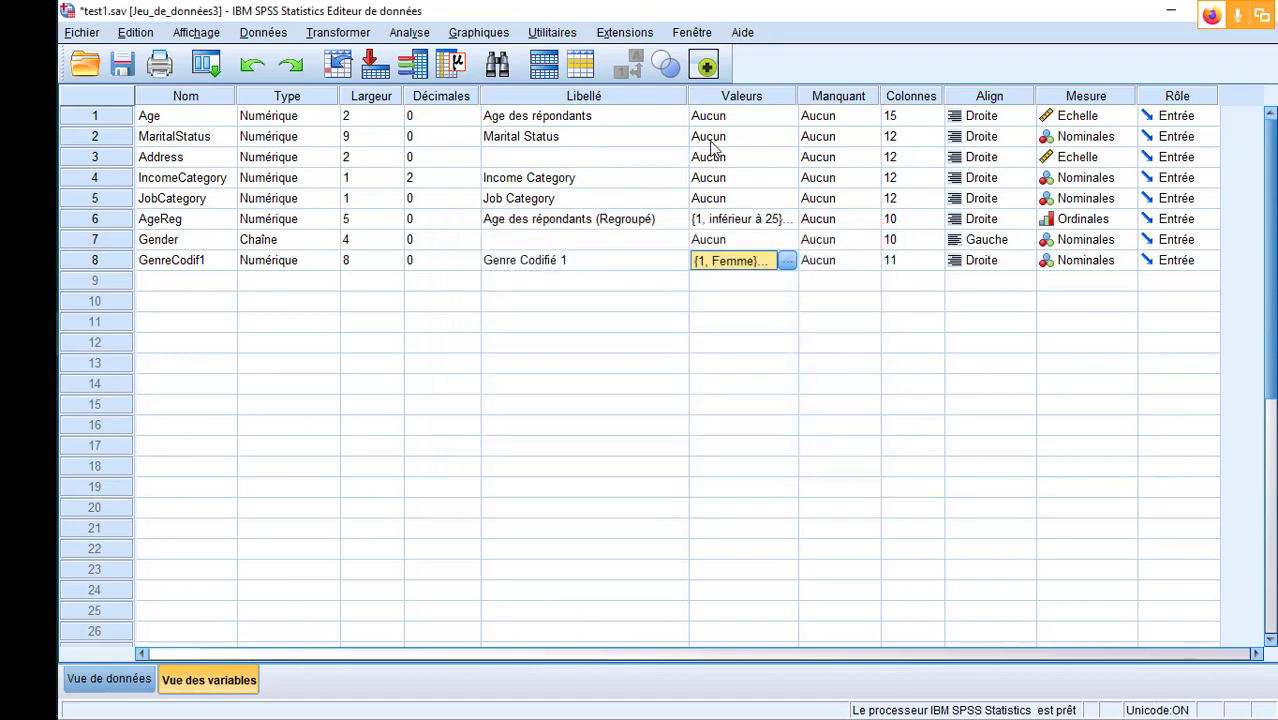
left_click(115, 220)
left_click(780, 219)
left_click(787, 219)
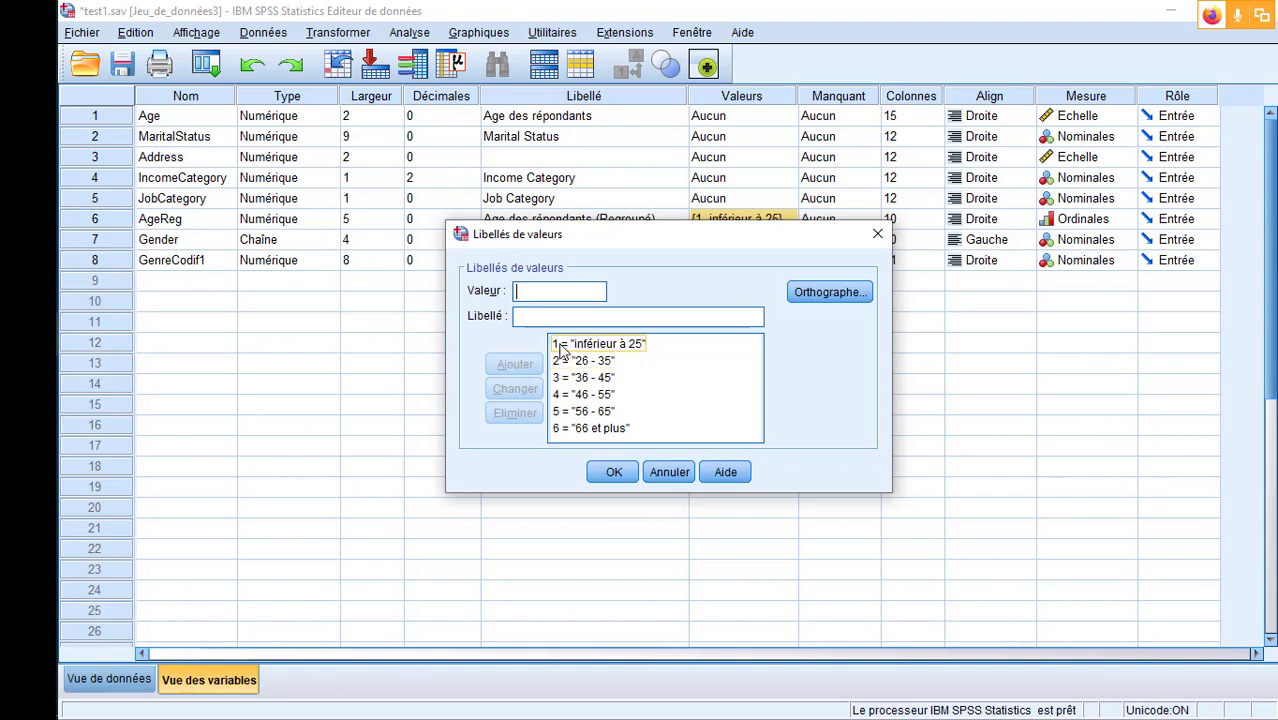
left_click(878, 236)
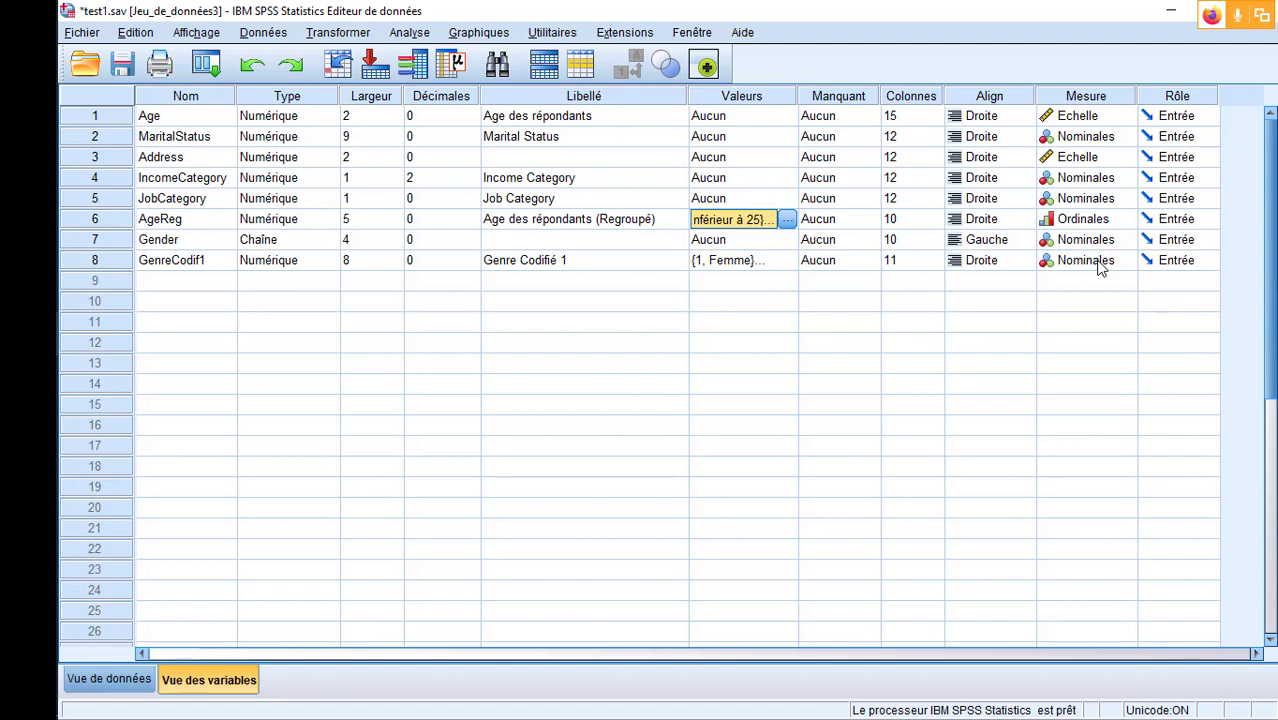
- Compare GenreCodif1 with Gender in the data, and add Gender as the variable for an automatic recode
left_click(137, 688)
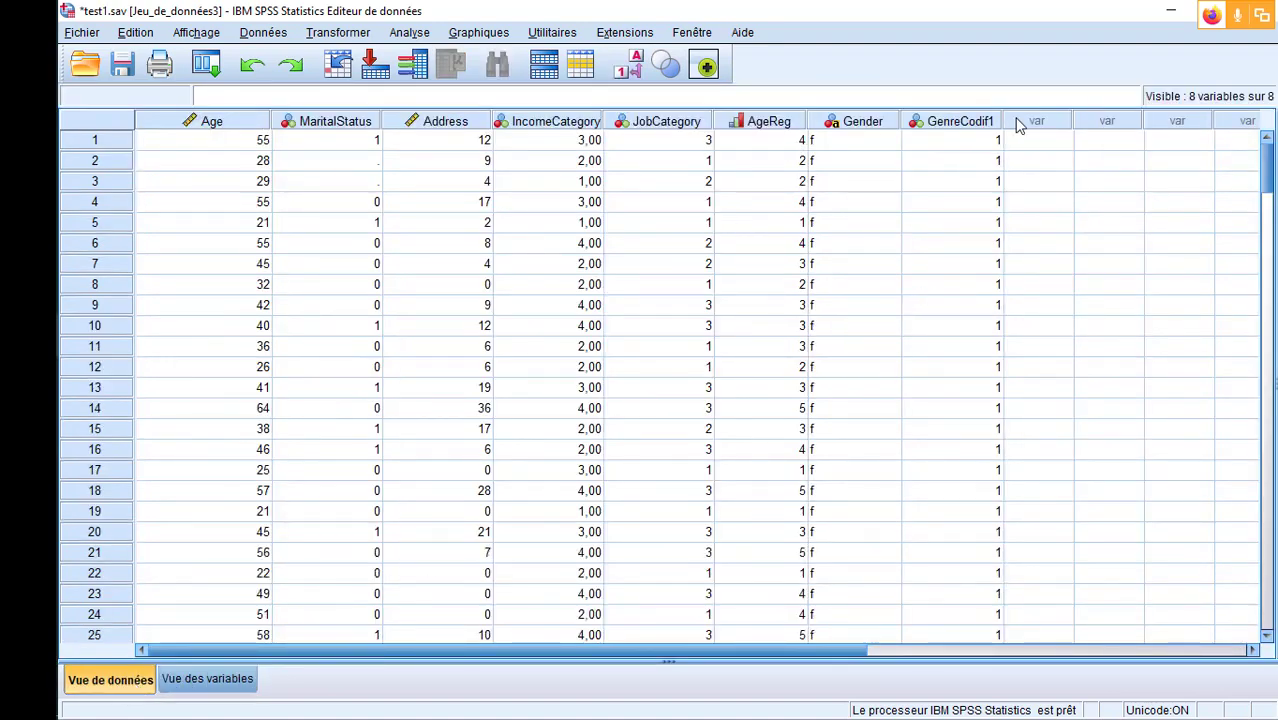
left_click(924, 122)
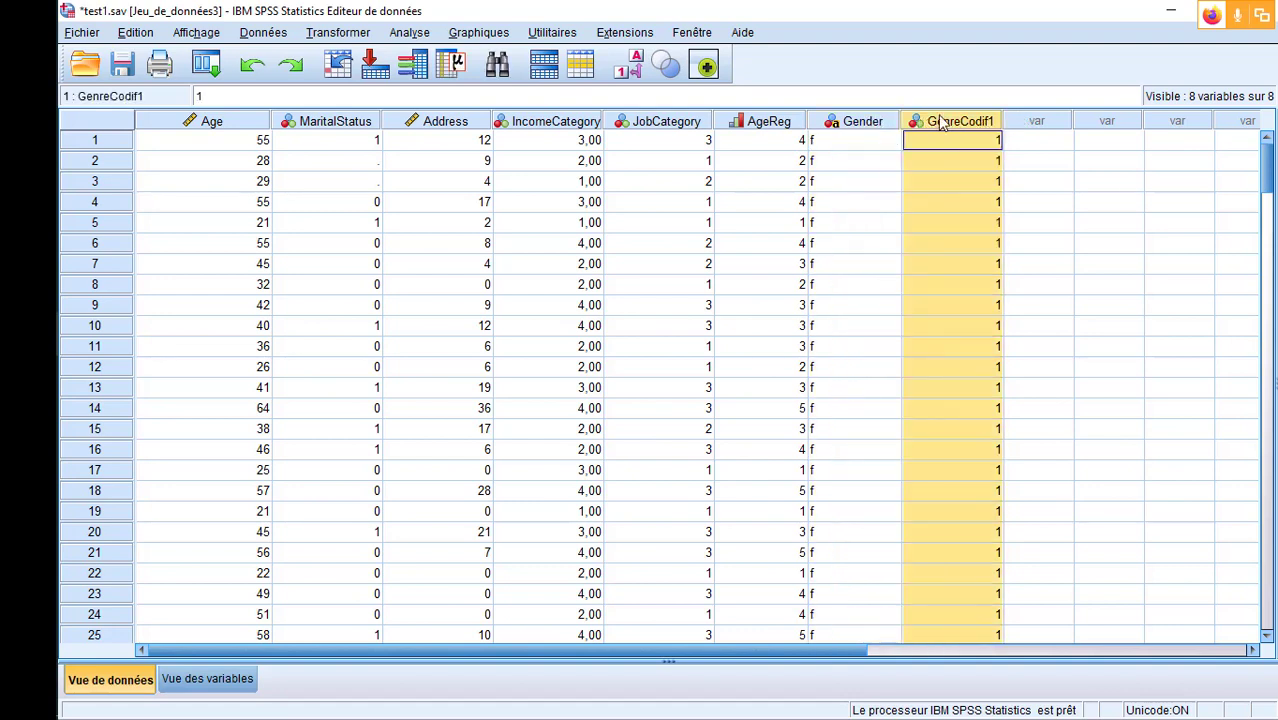
mouse_move(980, 118)
left_click(873, 123)
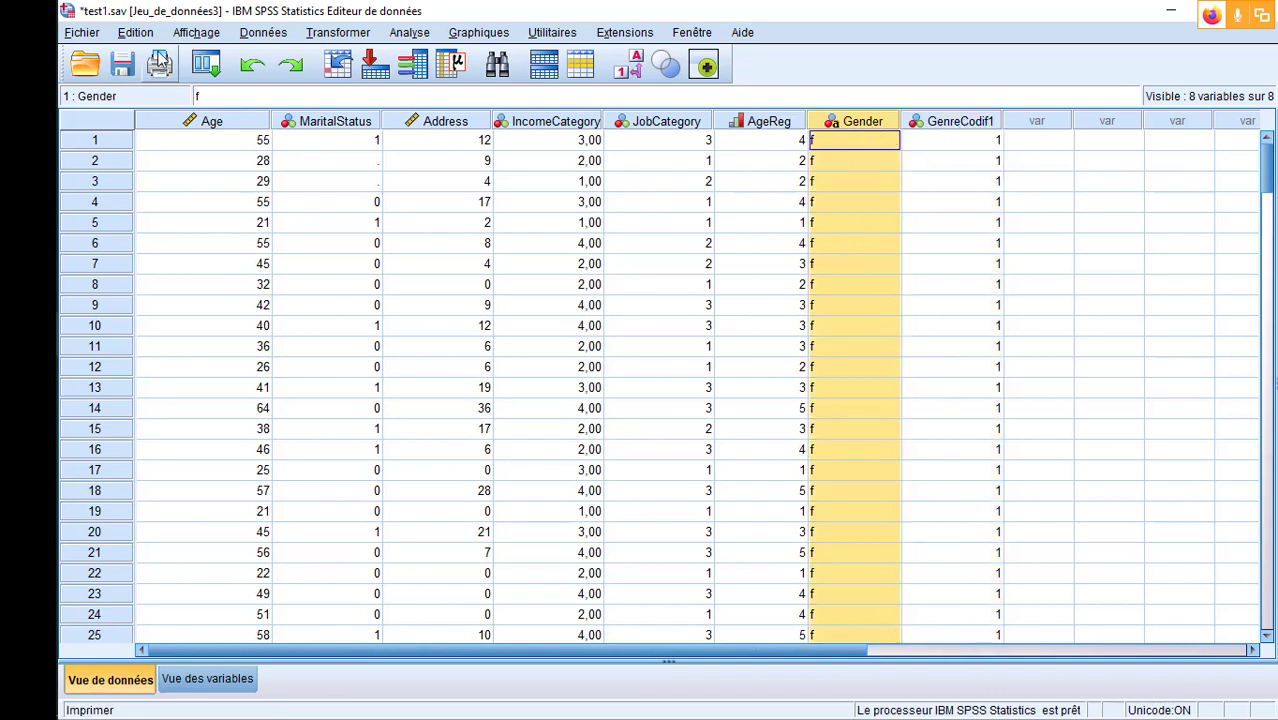
left_click(335, 34)
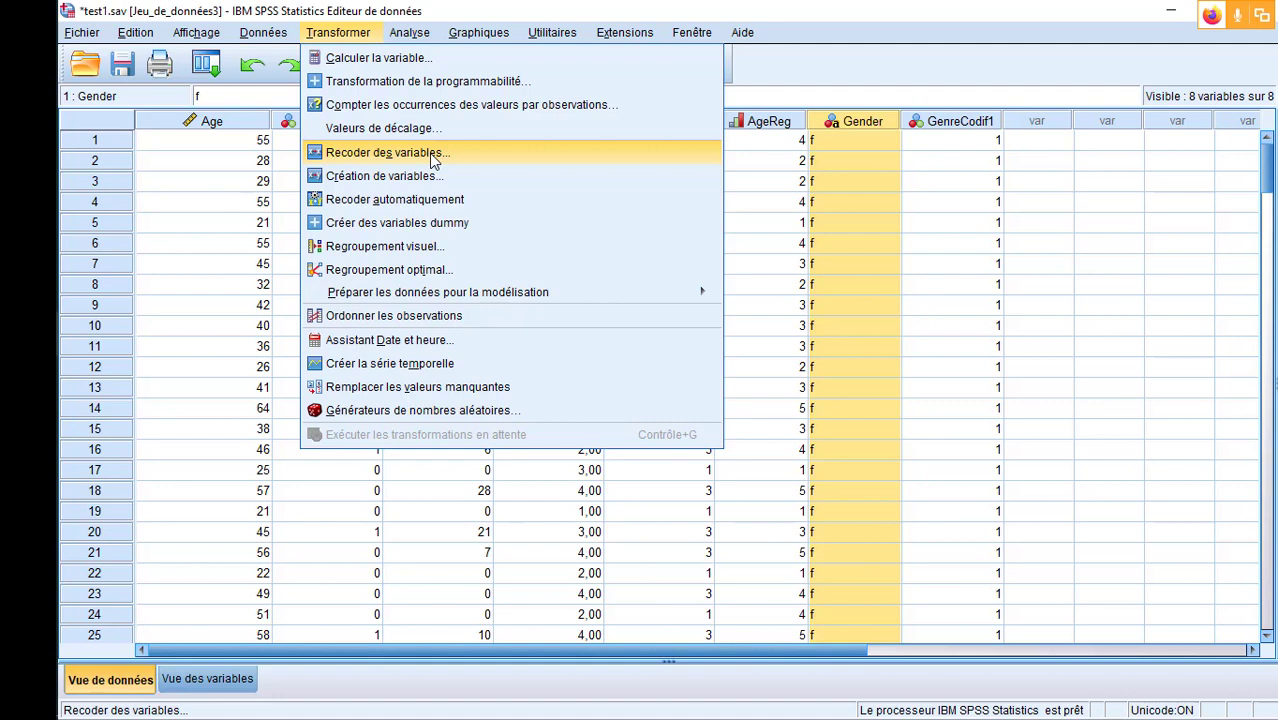
left_click(428, 206)
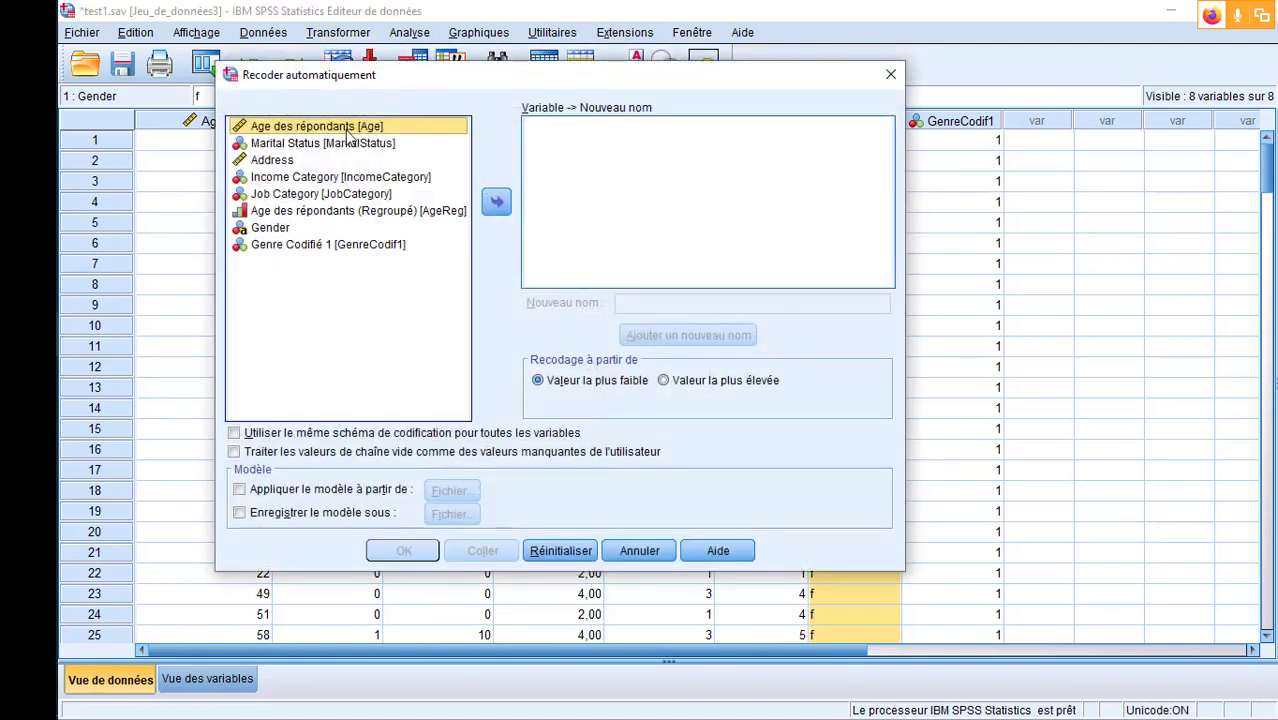
left_click(282, 229)
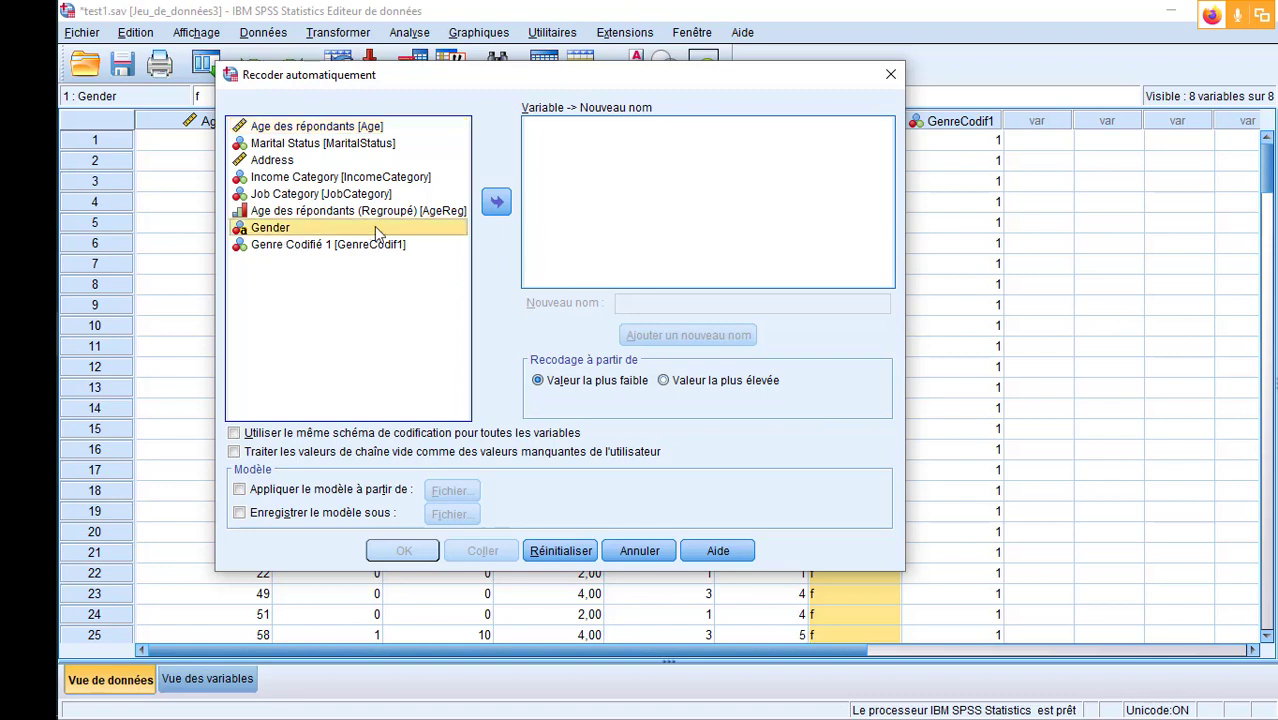
left_click(496, 202)
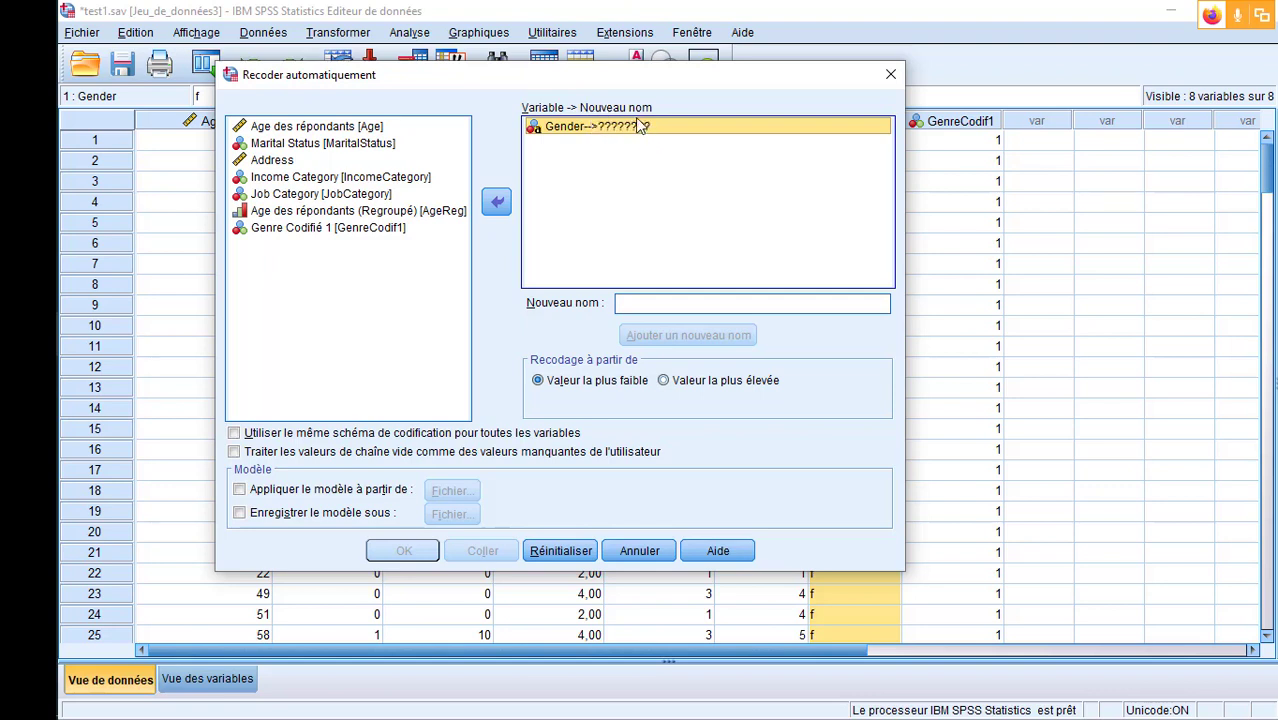
- Enter GenderCodifAuto as the new name for the automatically recoded Gender variable
left_click(652, 300)
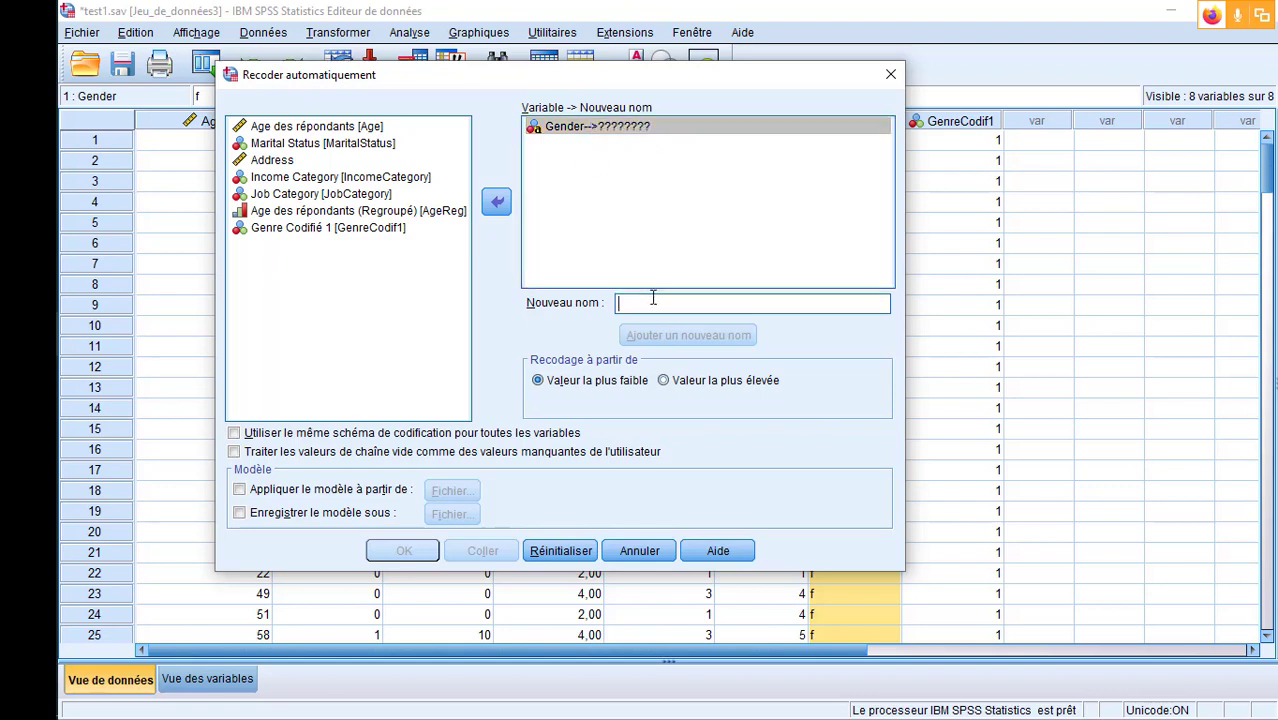
type("Gender")
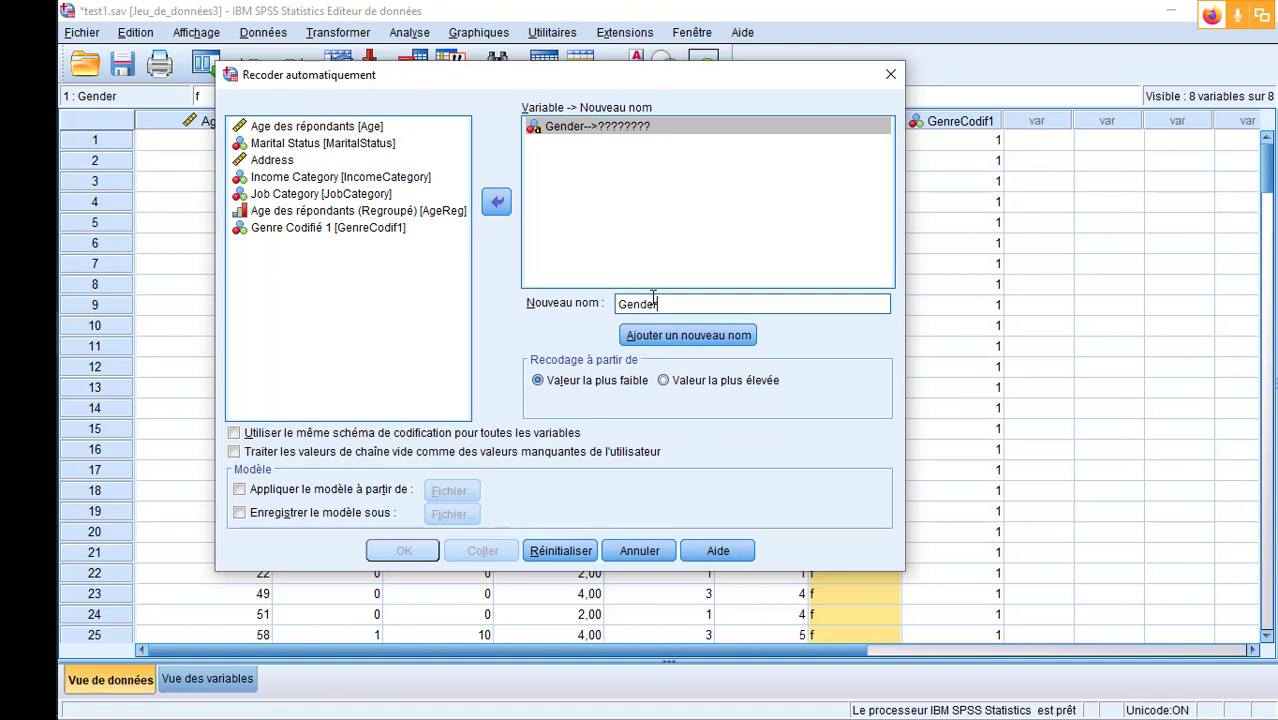
type("CodifAuto")
- Shorten the new variable name to GnrCodAuto and run the automatic recode of Gender from the lowest value
left_click(652, 305)
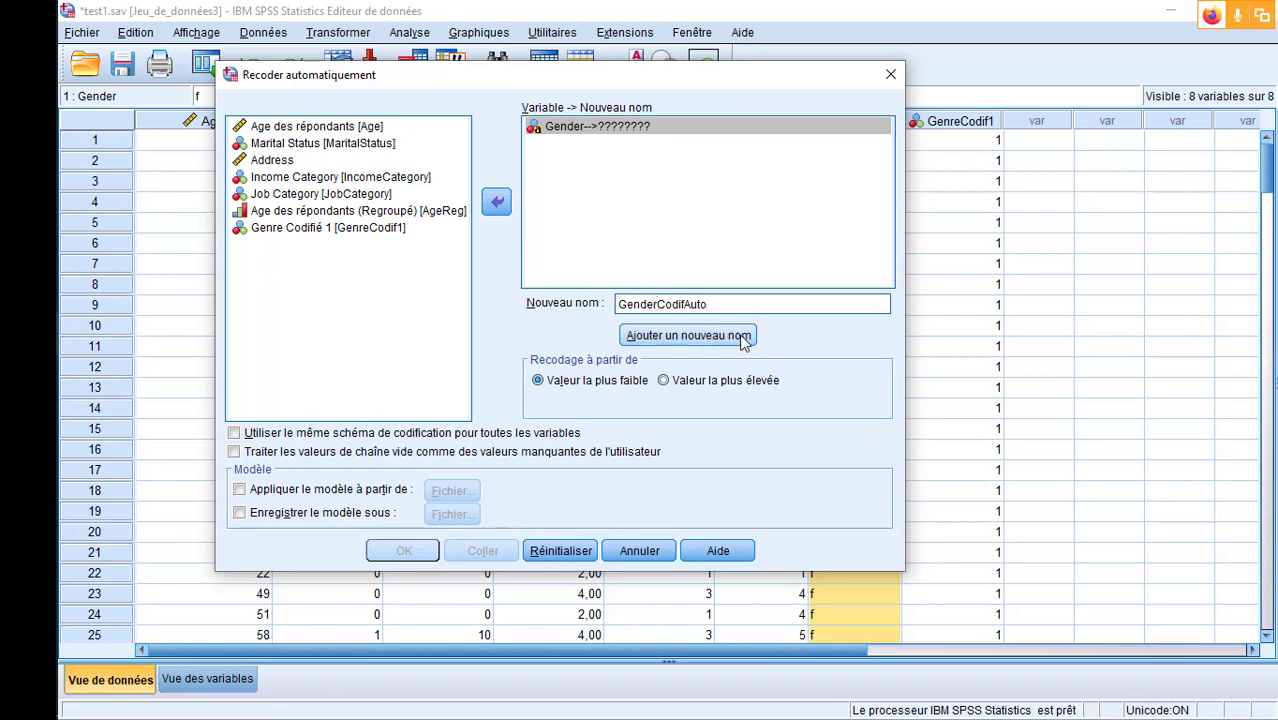
key("BackSpace")
key("BackSpace")
key("BackSpace")
key("BackSpace")
key("BackSpace")
type("nr")
key("Right")
key("Right")
key("Delete")
key("Delete")
key("End")
left_click(692, 338)
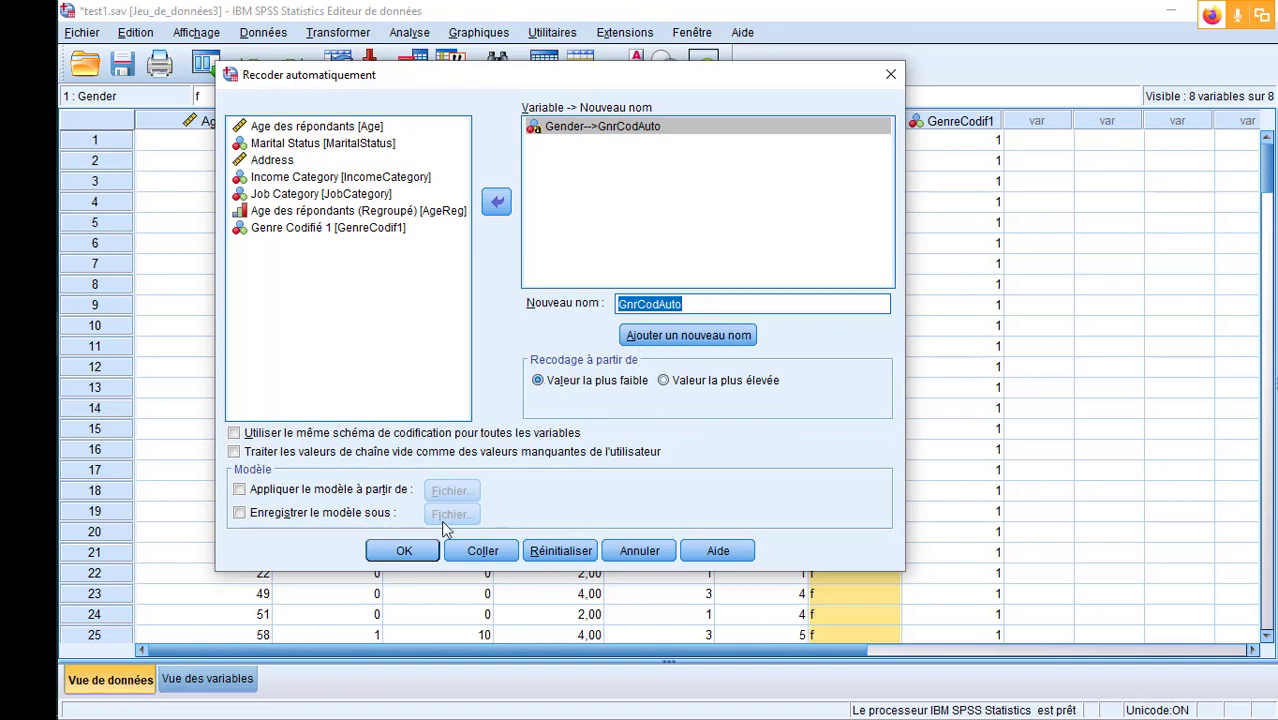
left_click(404, 552)
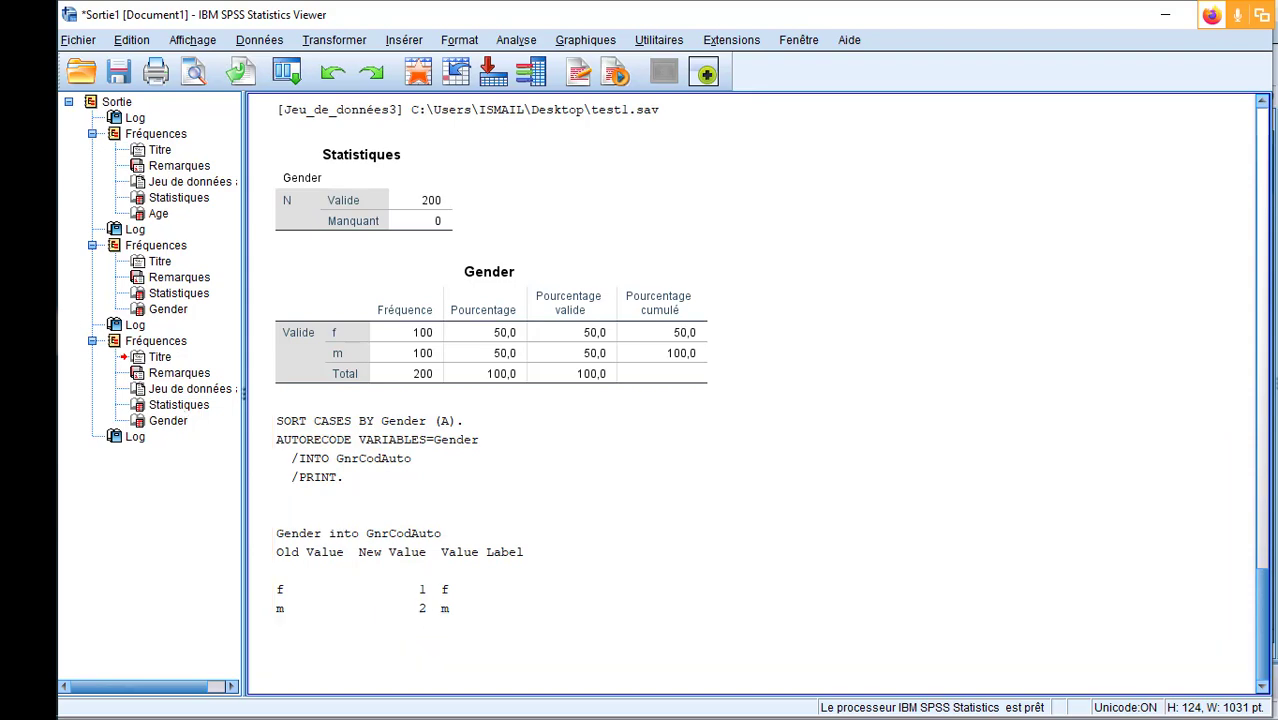
- Return to the test1.sav data and examine the GnrCodAuto column and its value labels
mouse_move(148, 540)
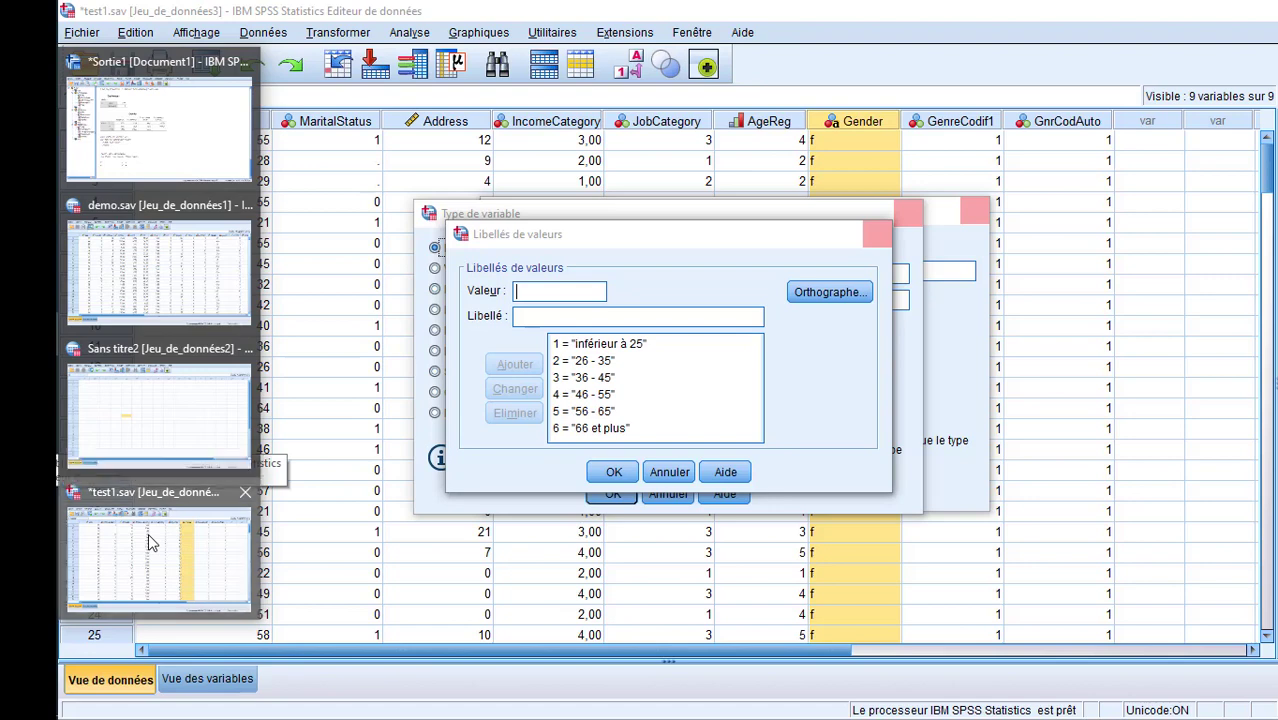
left_click(148, 533)
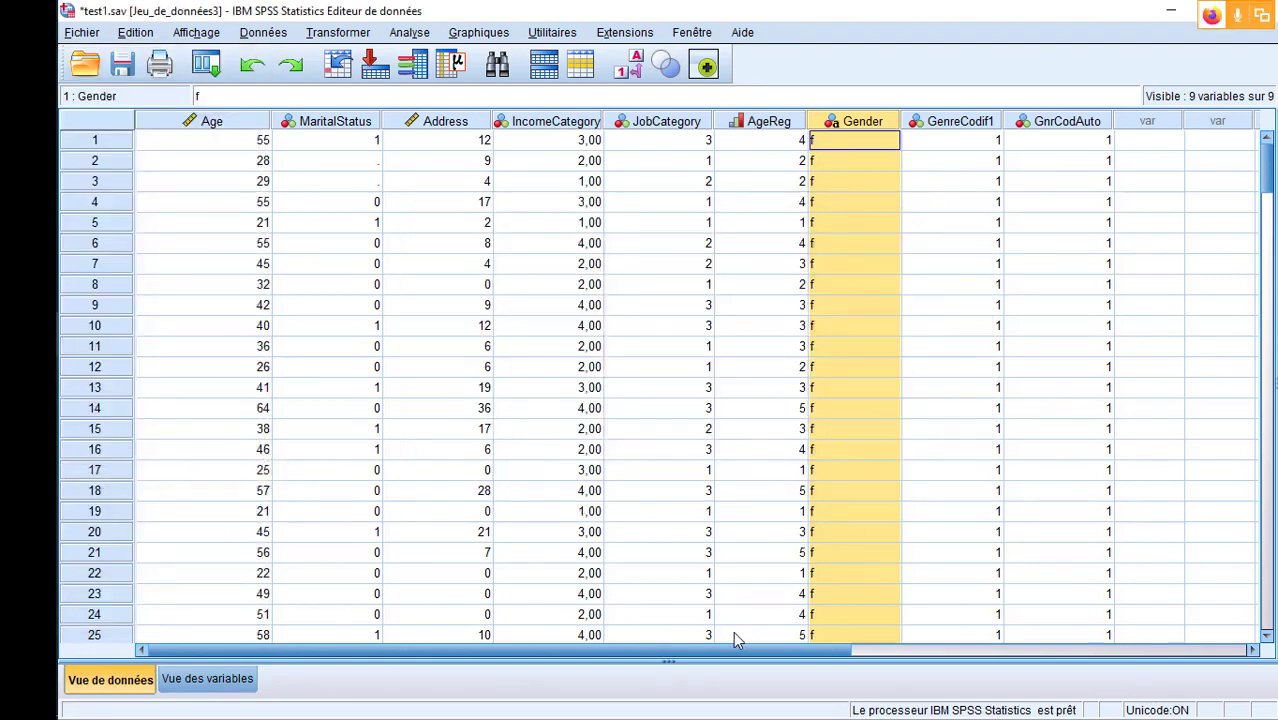
left_click_drag(736, 650, 783, 650)
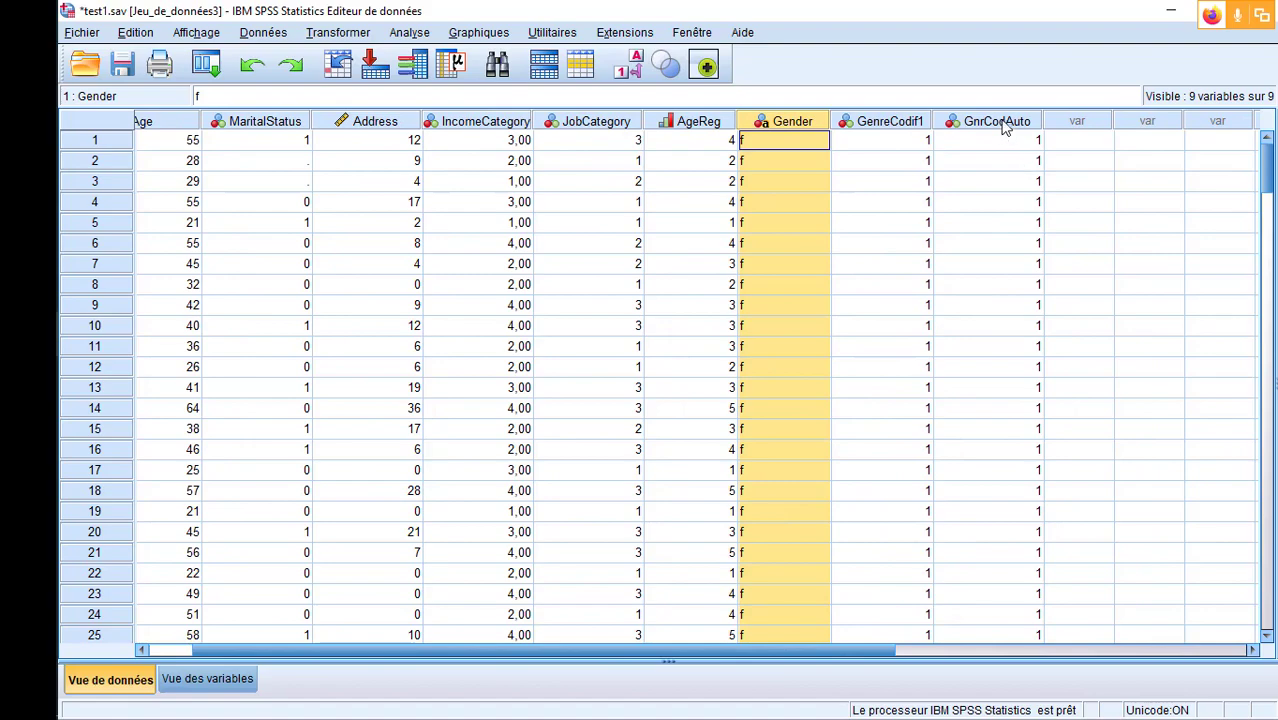
left_click(1000, 122)
mouse_move(1266, 155)
left_mouse_down()
mouse_move(1264, 589)
mouse_move(1267, 146)
left_mouse_up()
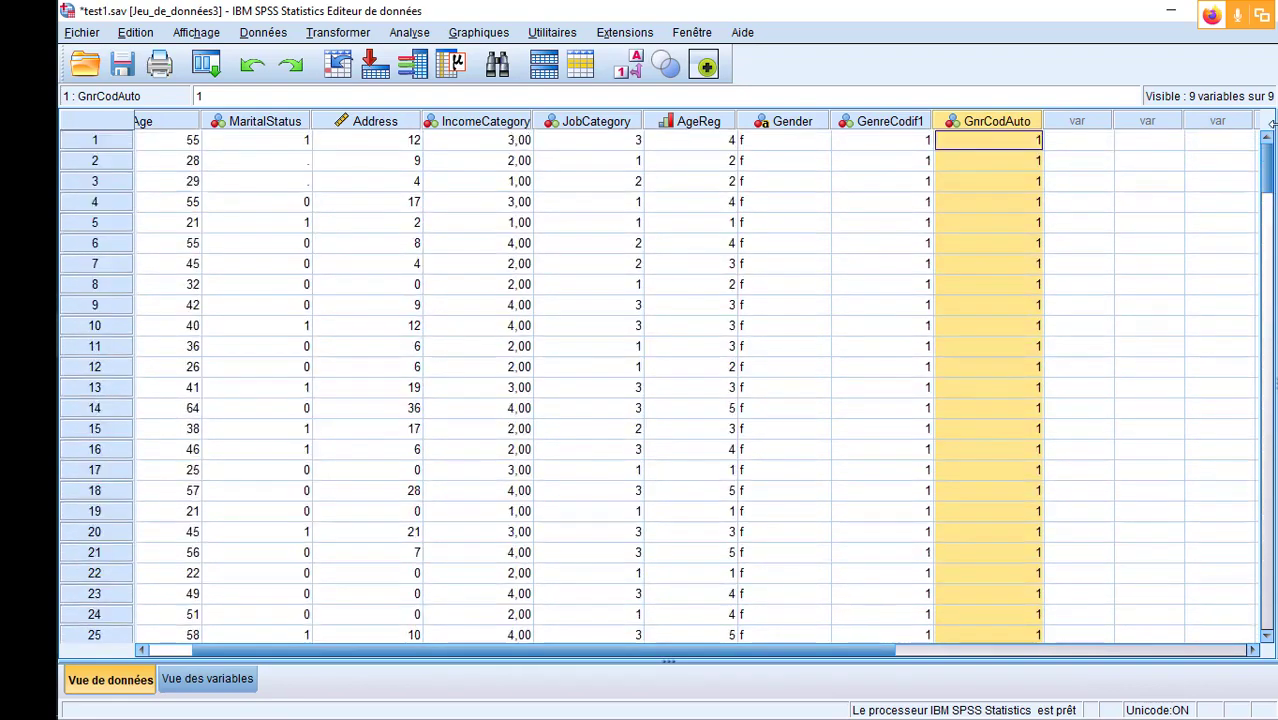
left_click(212, 683)
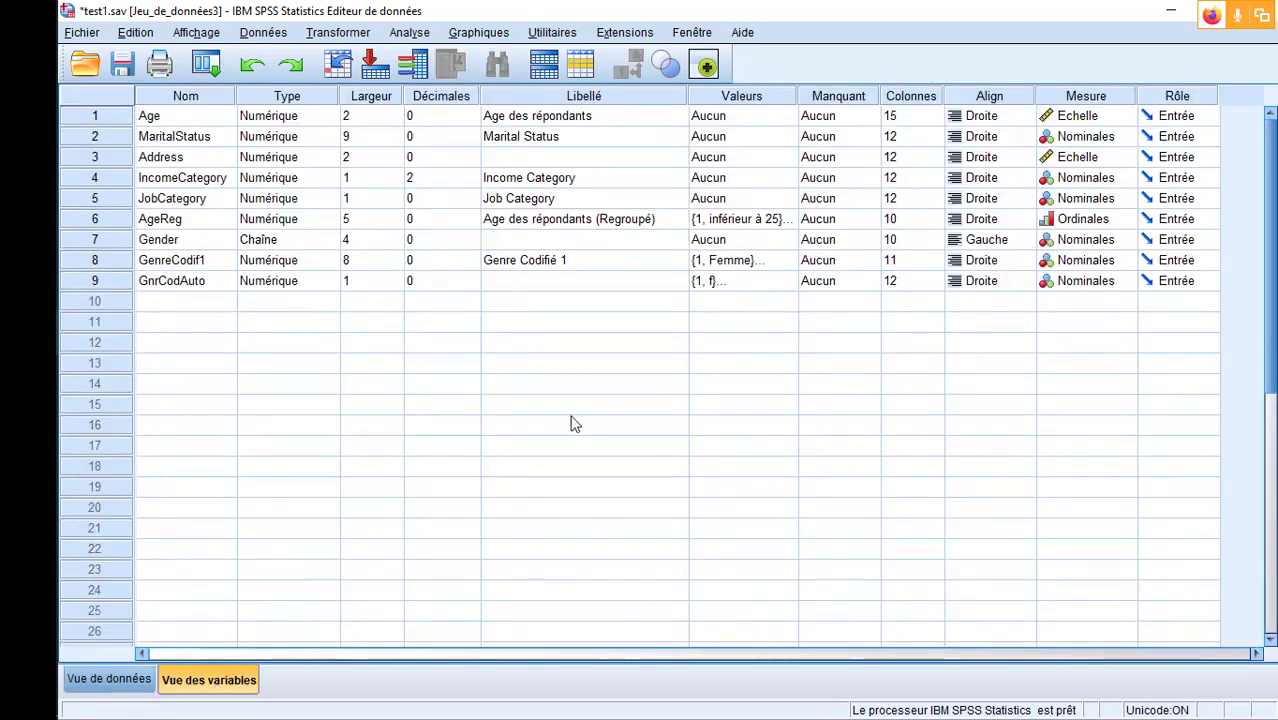
left_click(794, 286)
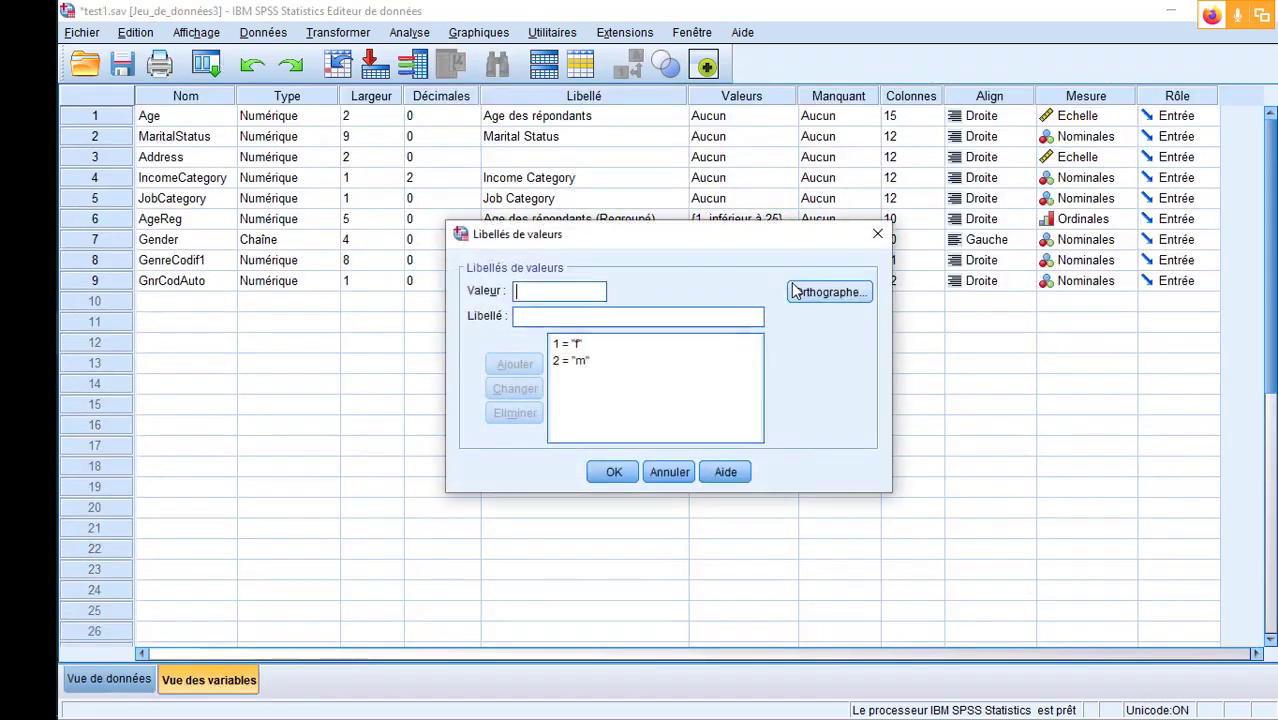
left_click(878, 237)
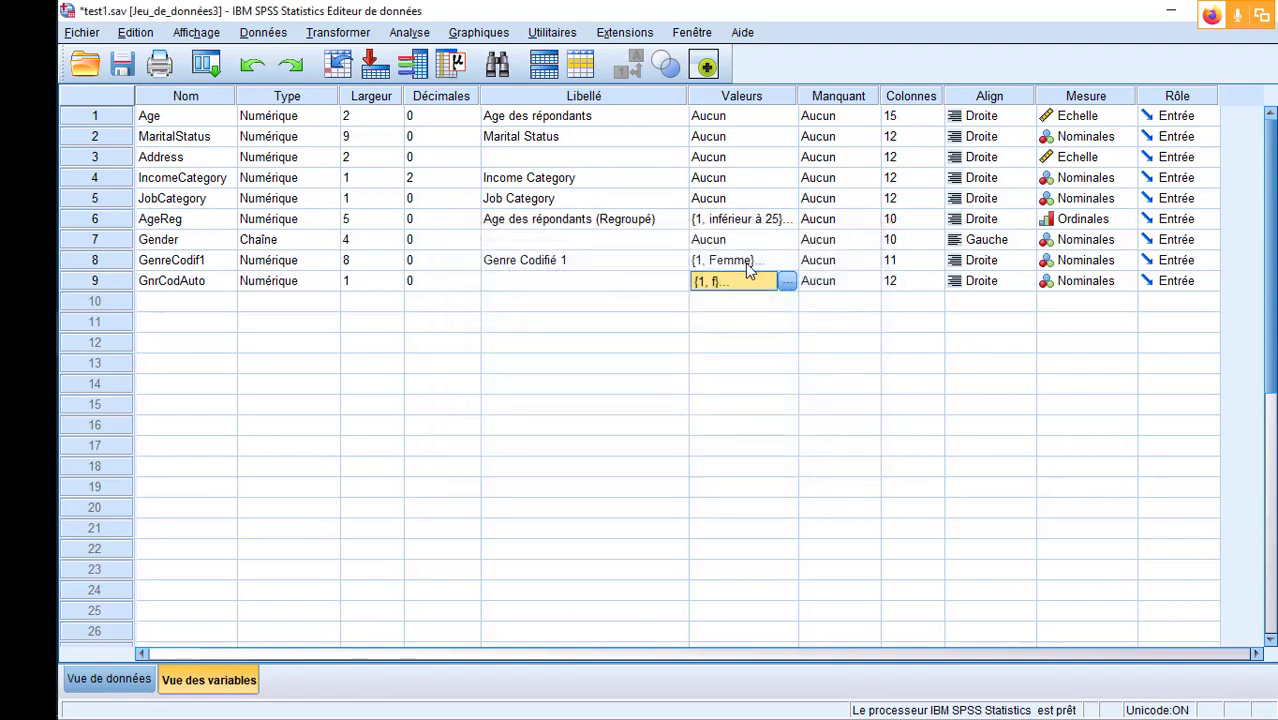
- Change the label of value 1 of GnrCodAuto to Femme
left_click(786, 279)
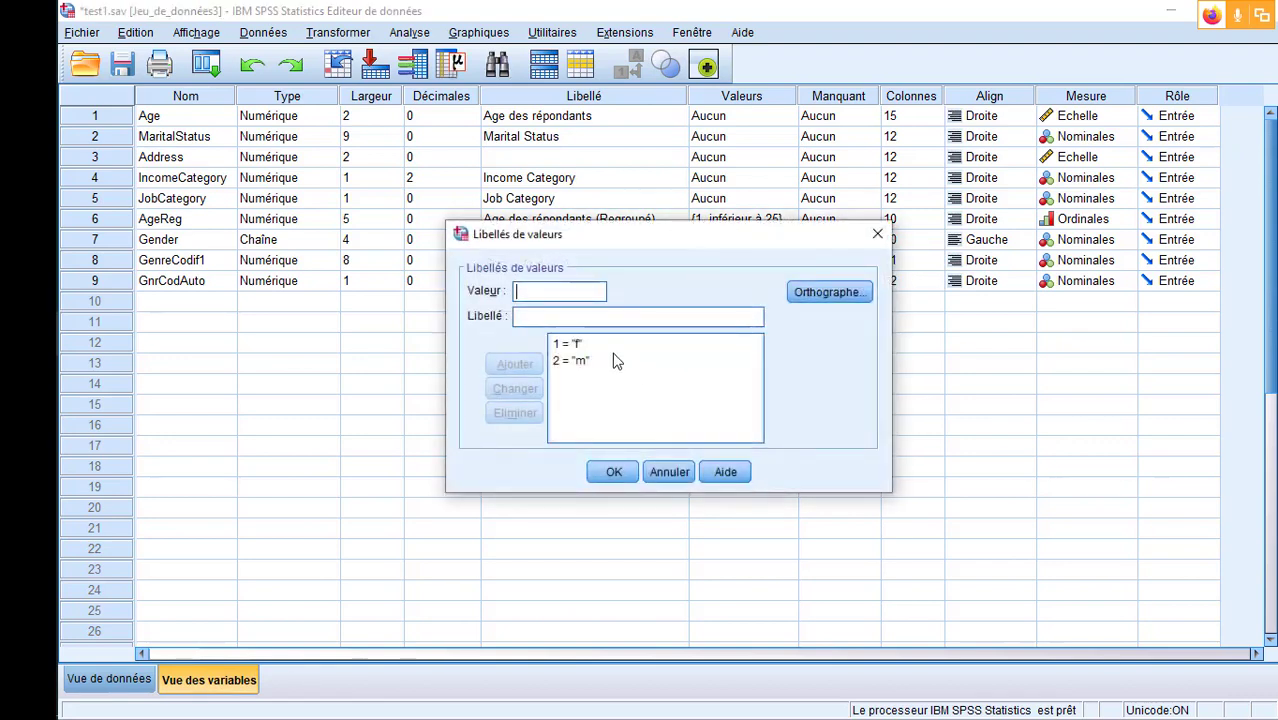
left_click(588, 346)
left_click(578, 344)
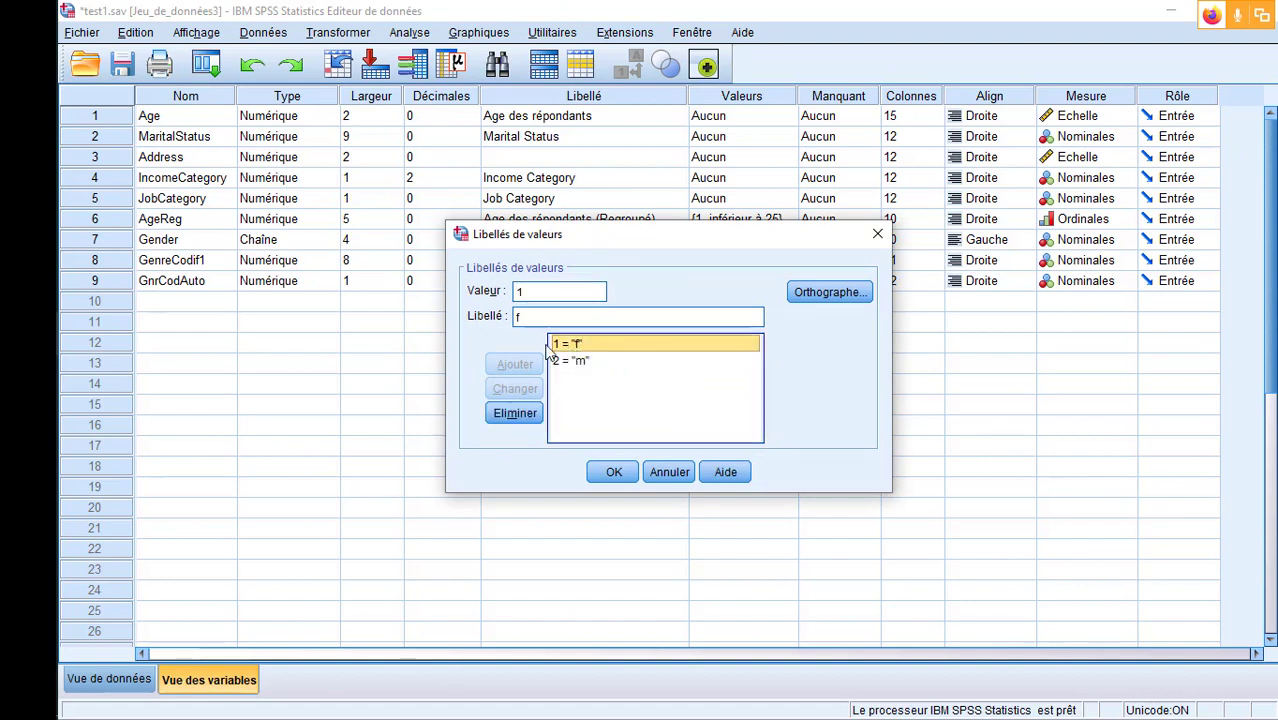
left_click(631, 318)
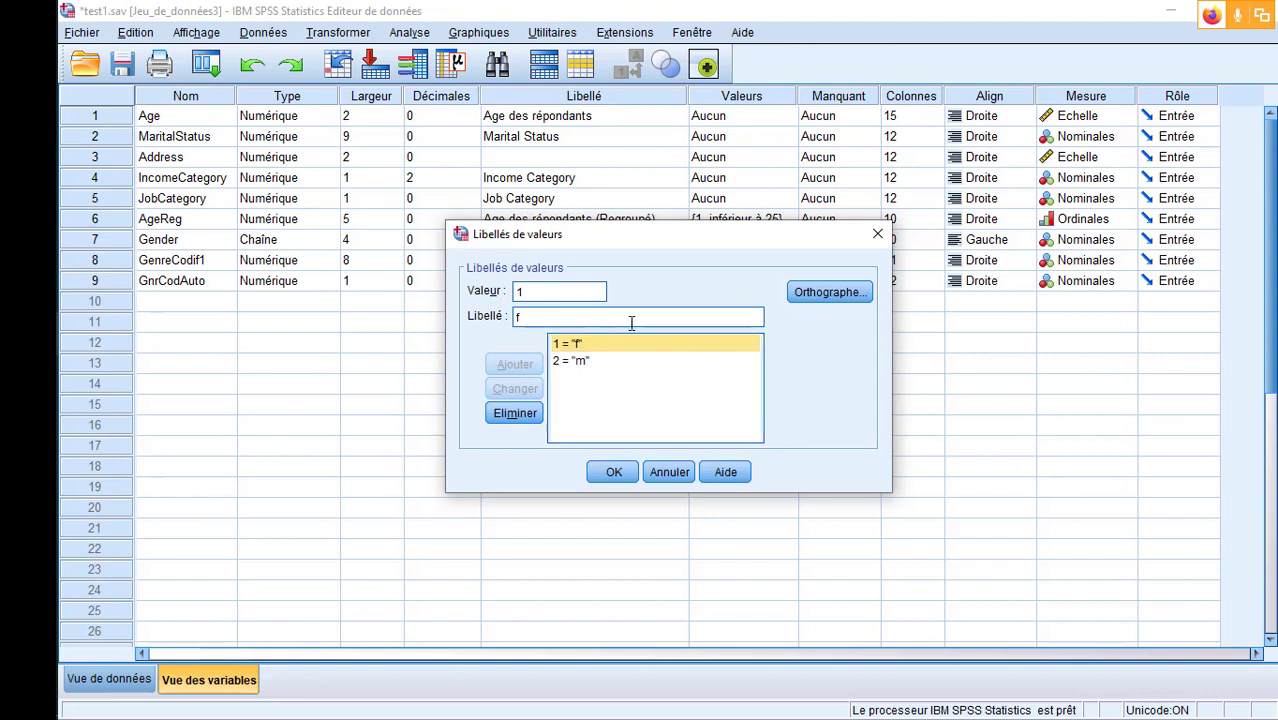
key("BackSpace")
type("Femme")
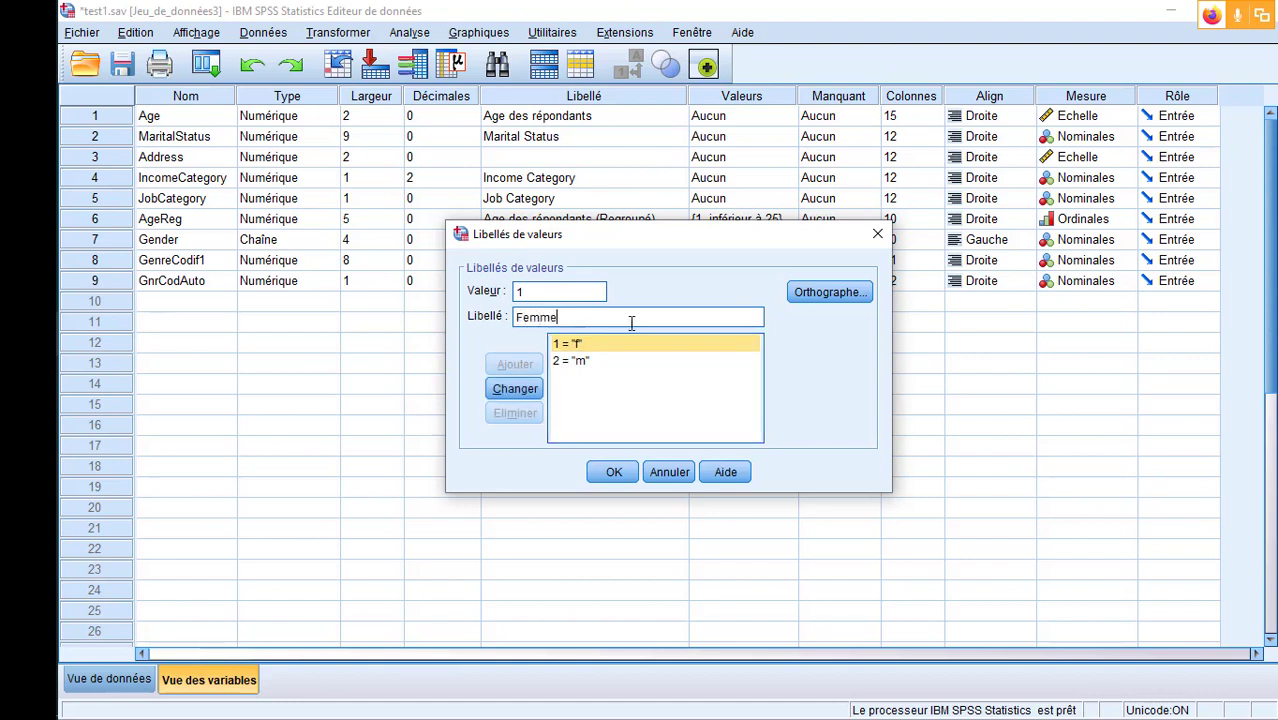
left_click(515, 389)
- Change the label of value 2 of GnrCodAuto to Homme and apply the value labels
left_click(567, 358)
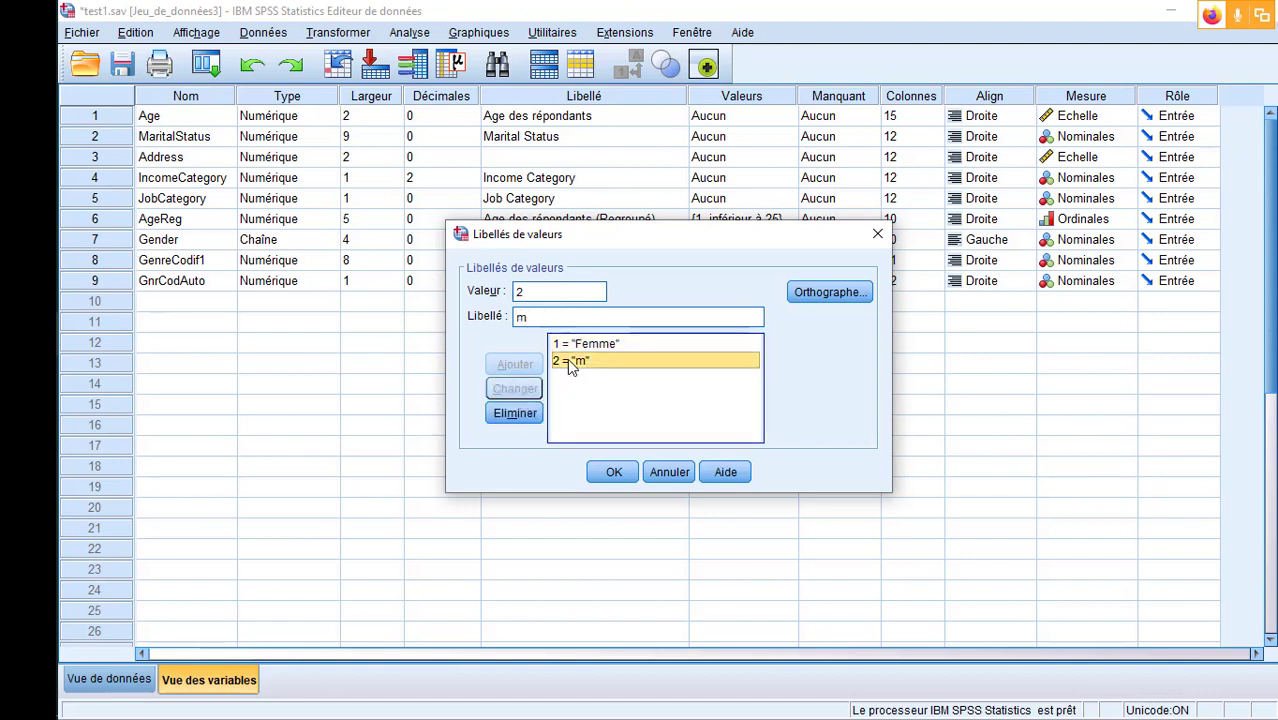
left_click(536, 317)
key("BackSpace")
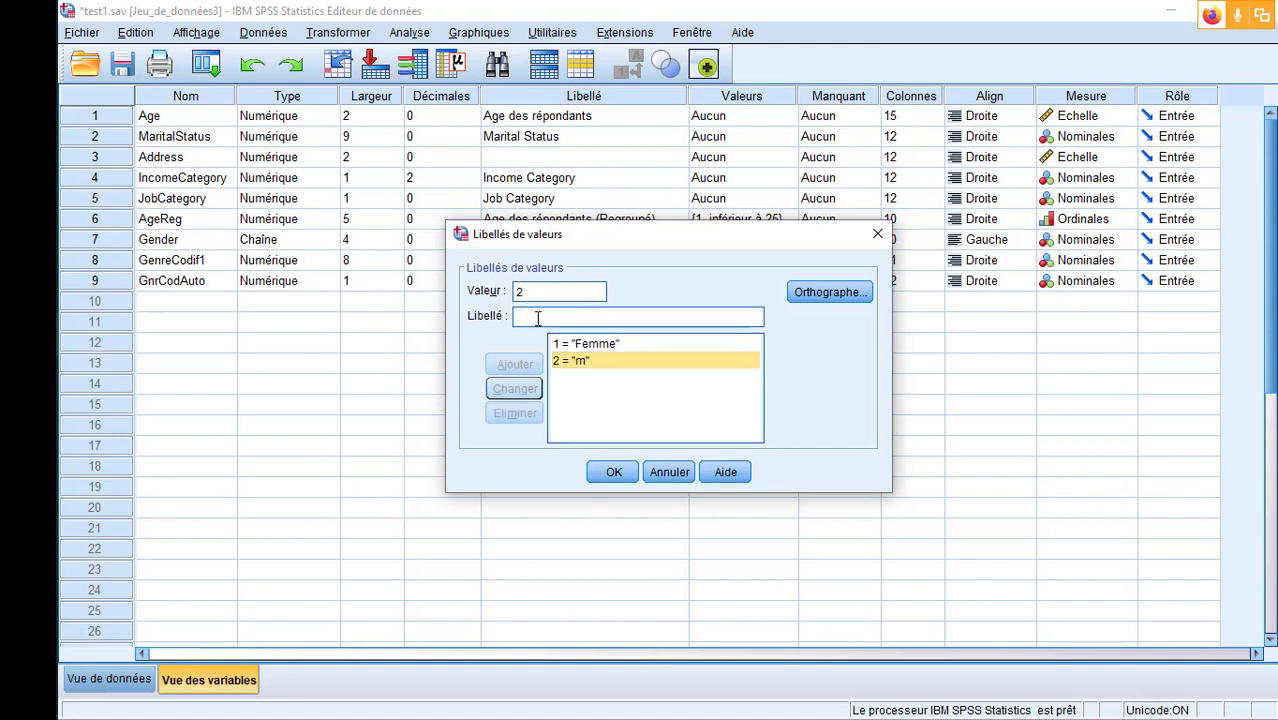
type("Homme")
left_click(515, 389)
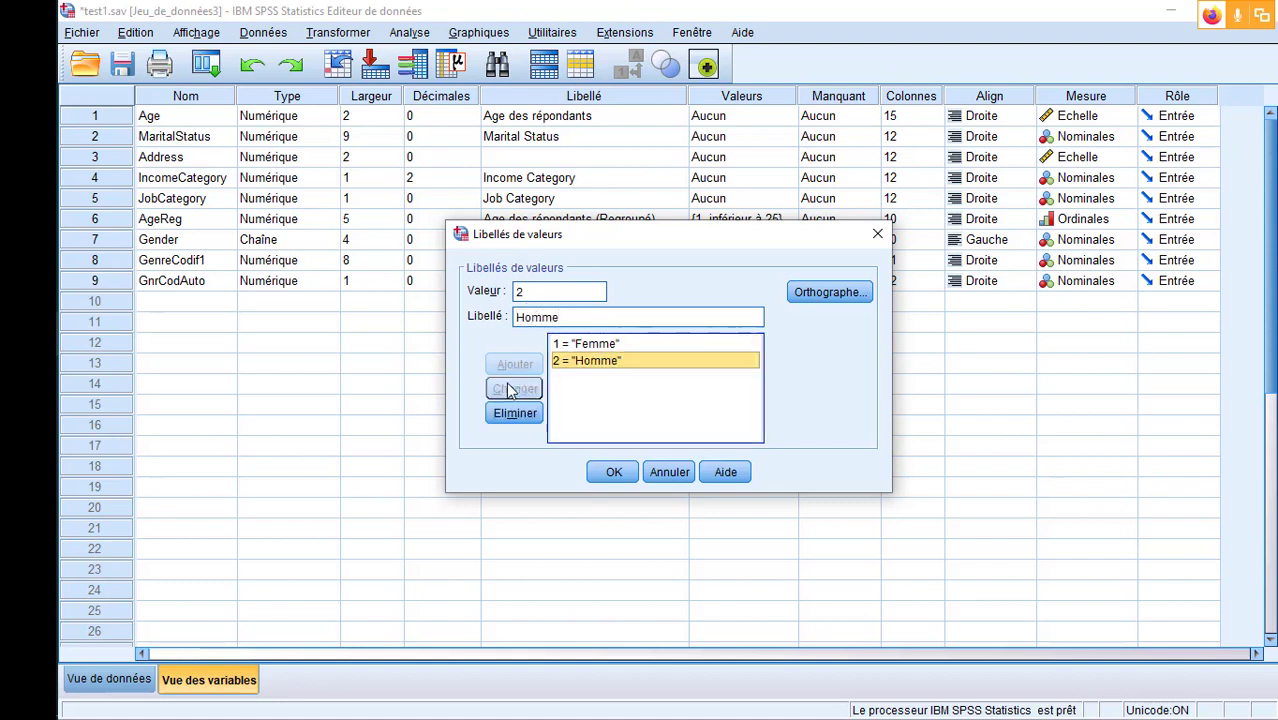
left_click(620, 480)
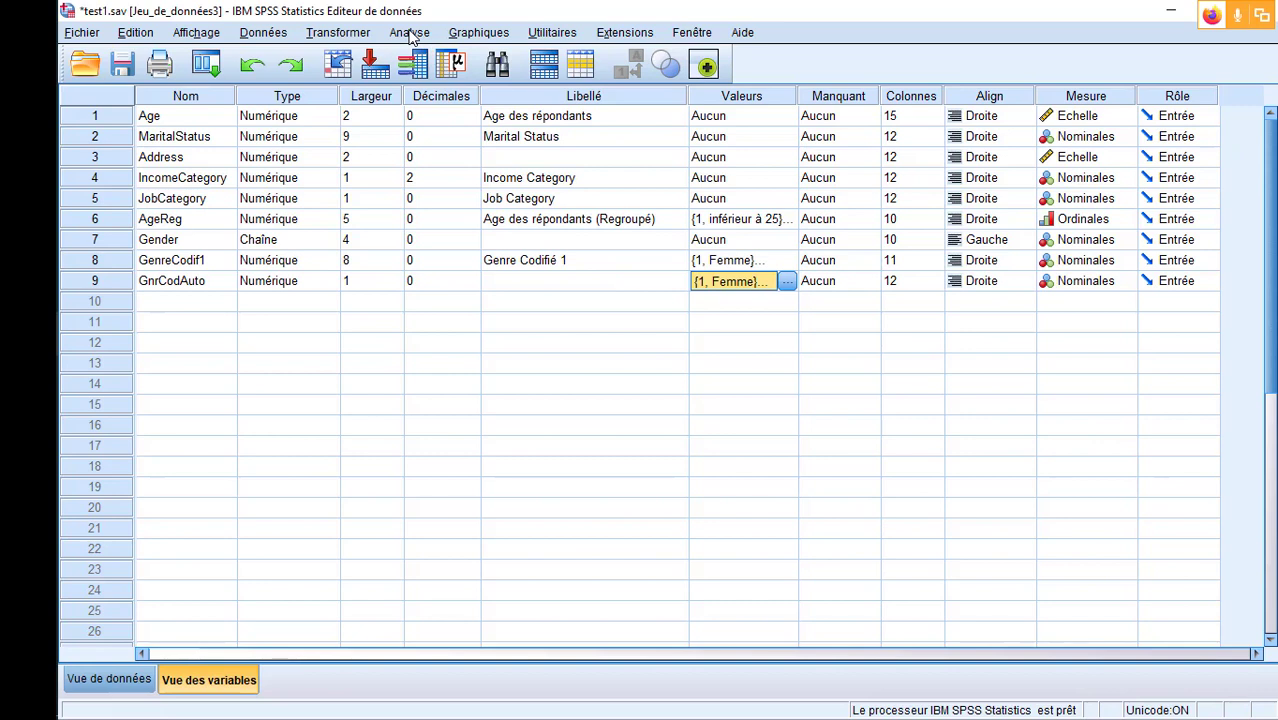
- Set up a recode of Gender into the same variable and open its old and new values
left_click(330, 33)
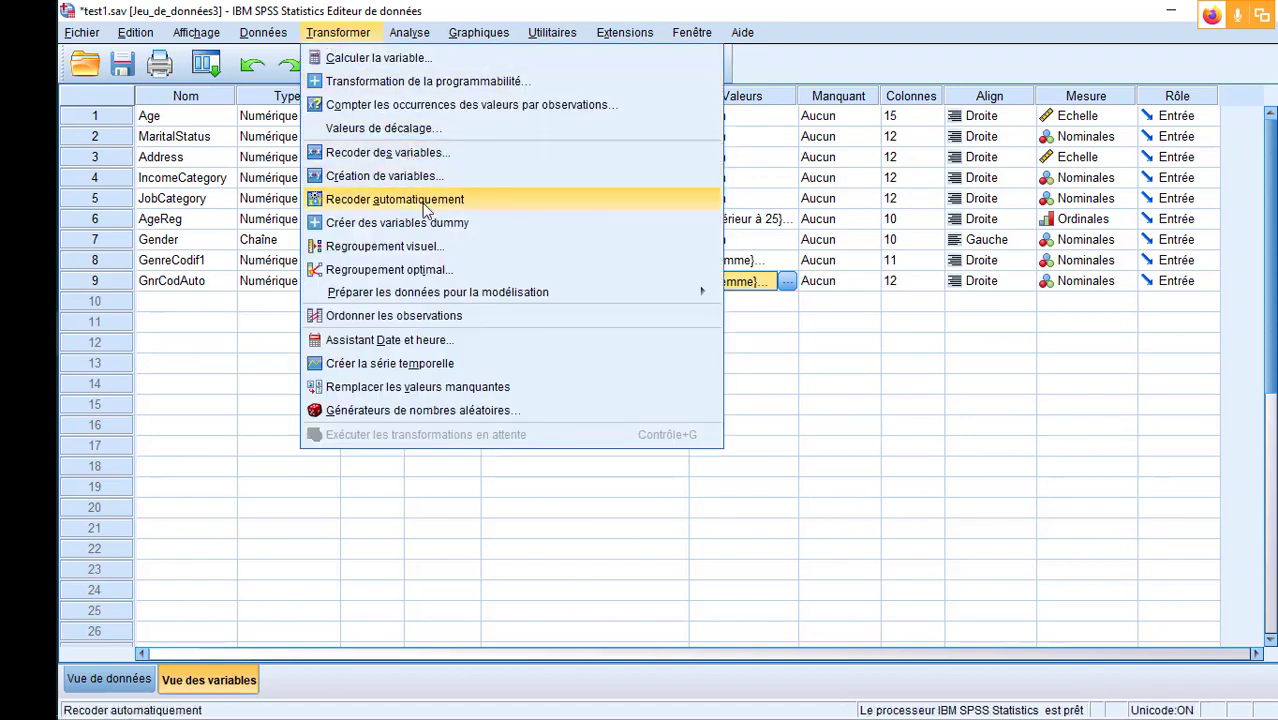
left_click(384, 152)
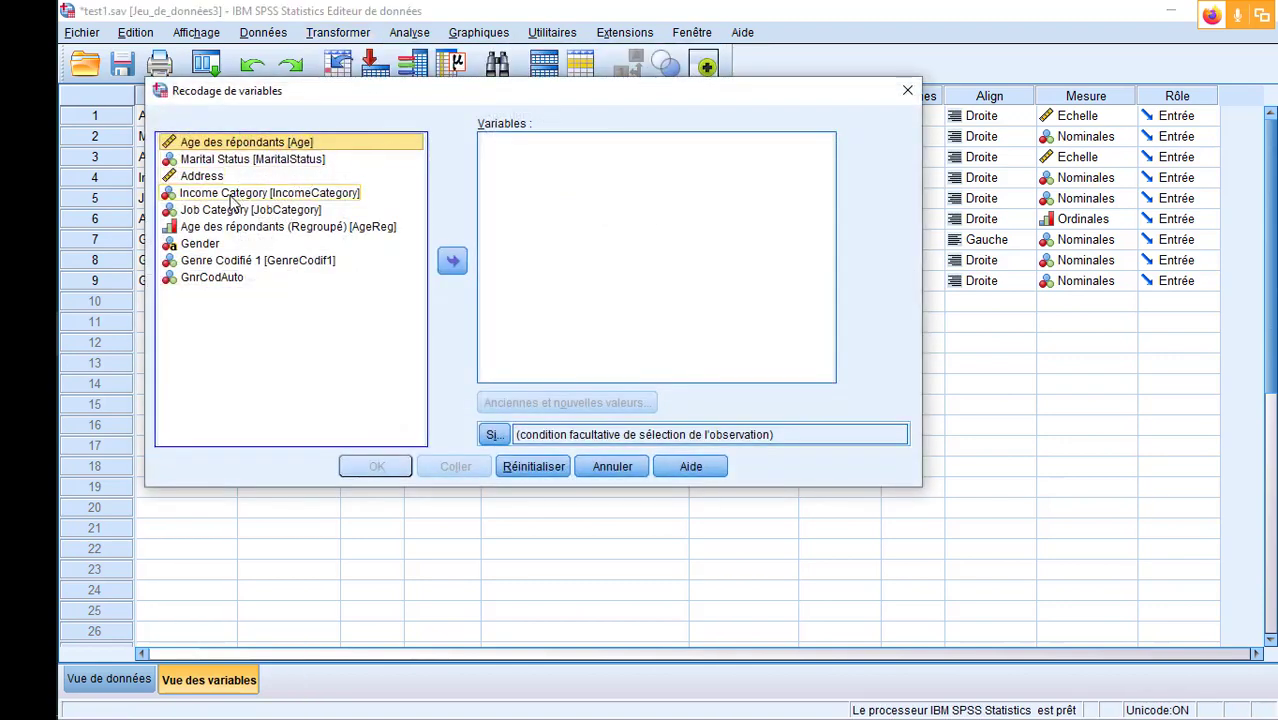
left_click(238, 245)
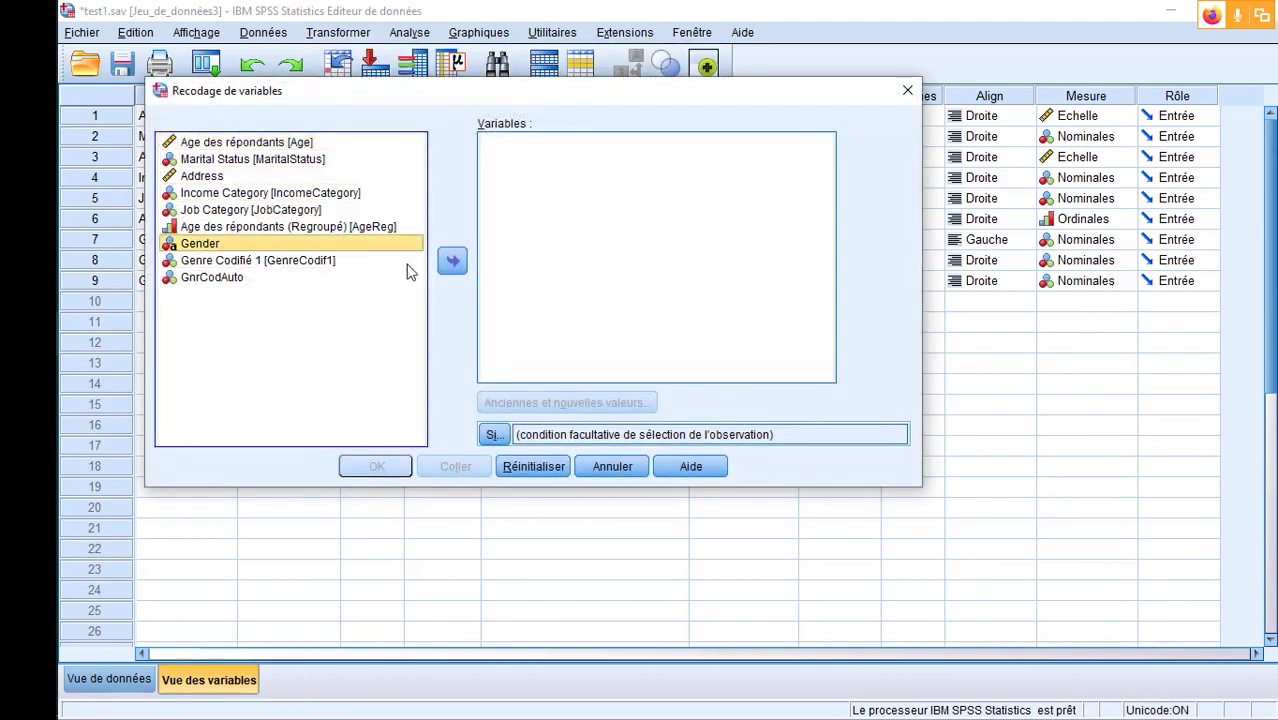
left_click(450, 260)
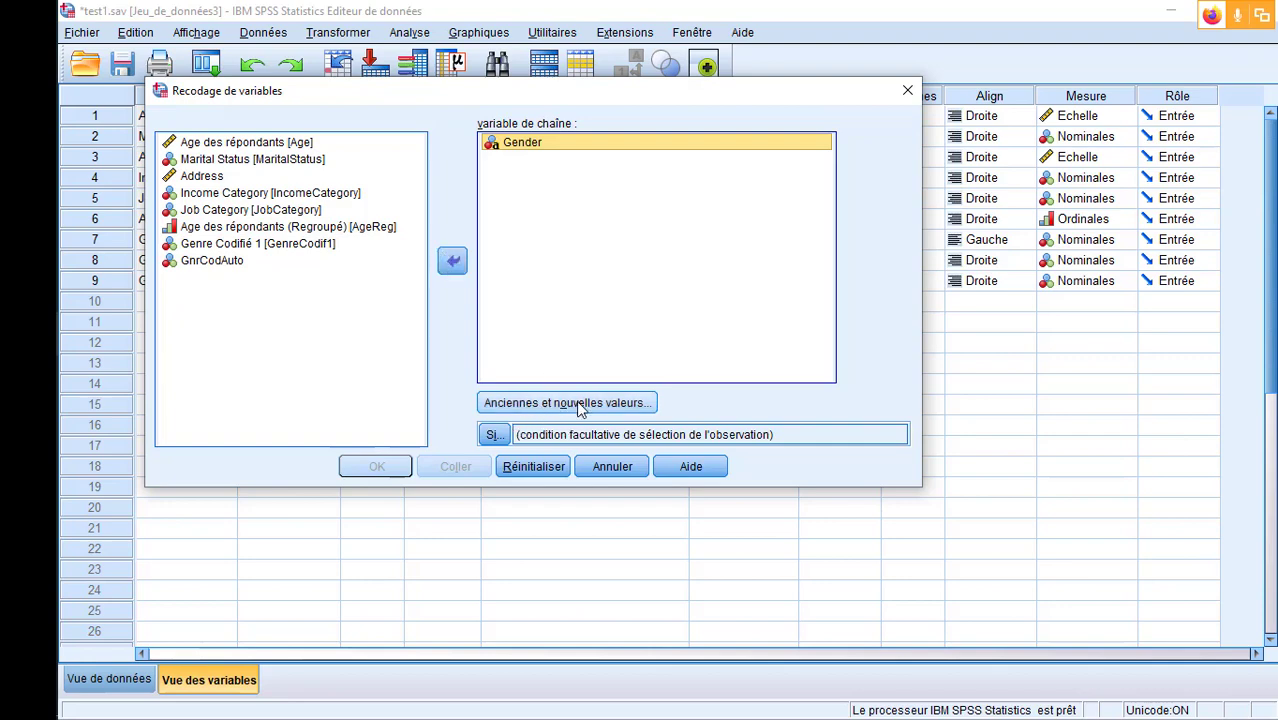
left_click(577, 404)
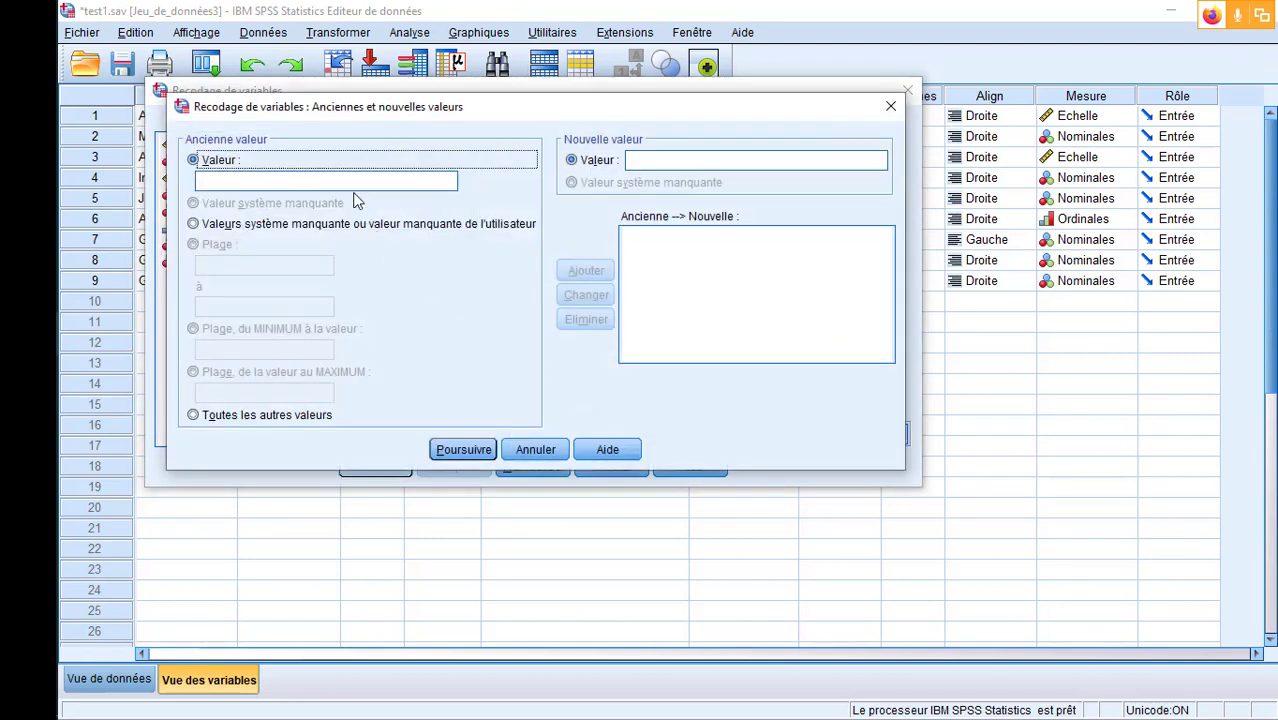
- Add the Gender recoding rules m to 2 and f to 1
left_click(290, 180)
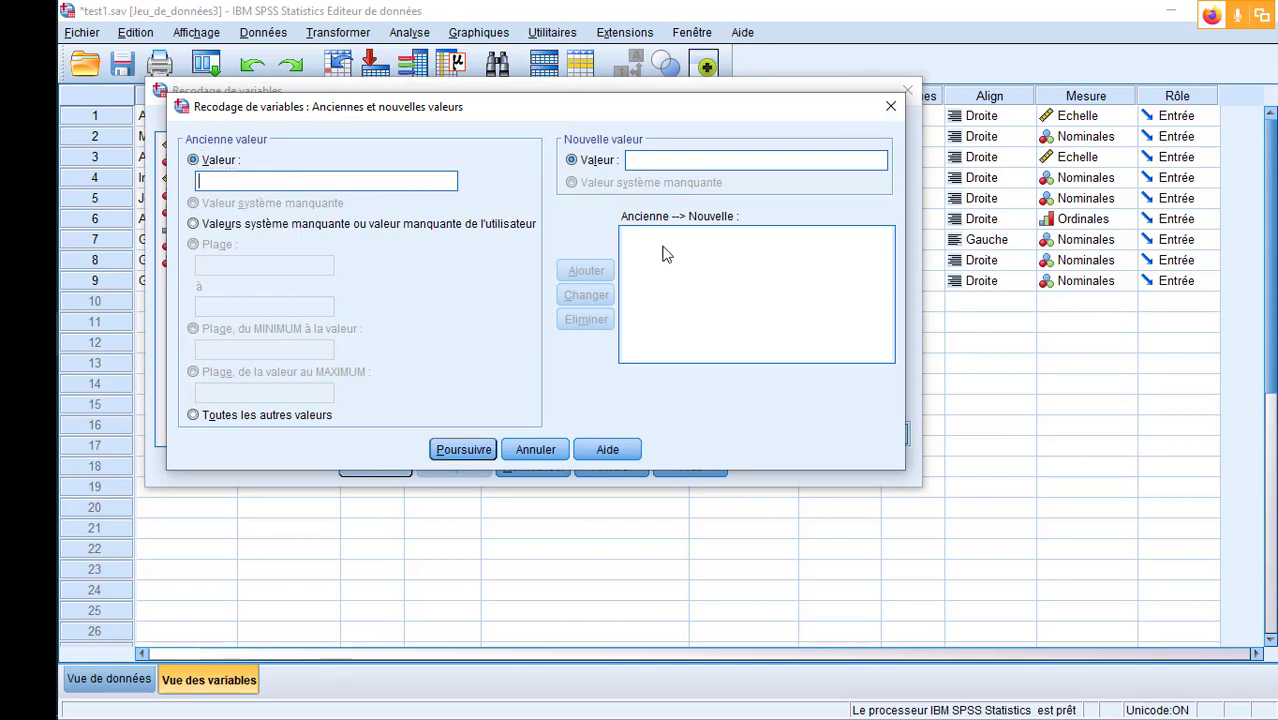
type("m")
left_click(686, 159)
type("2")
left_click(590, 274)
left_click(688, 157)
type("1")
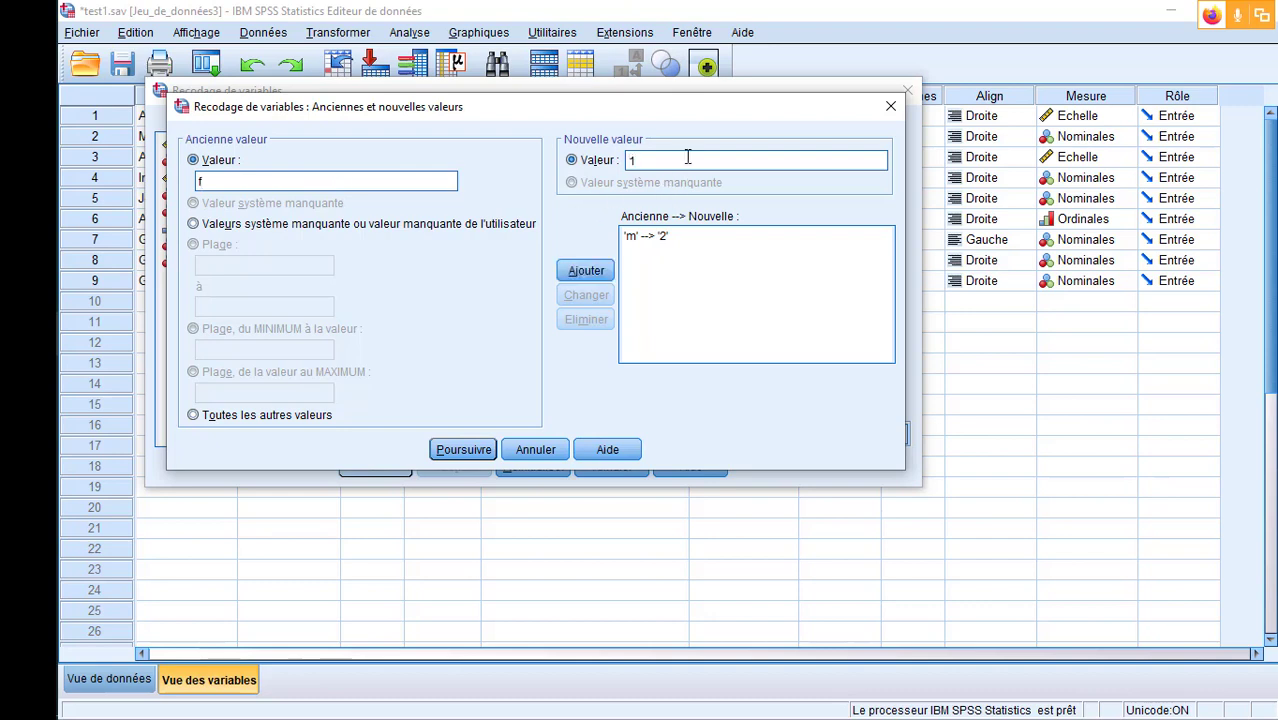
left_click(590, 272)
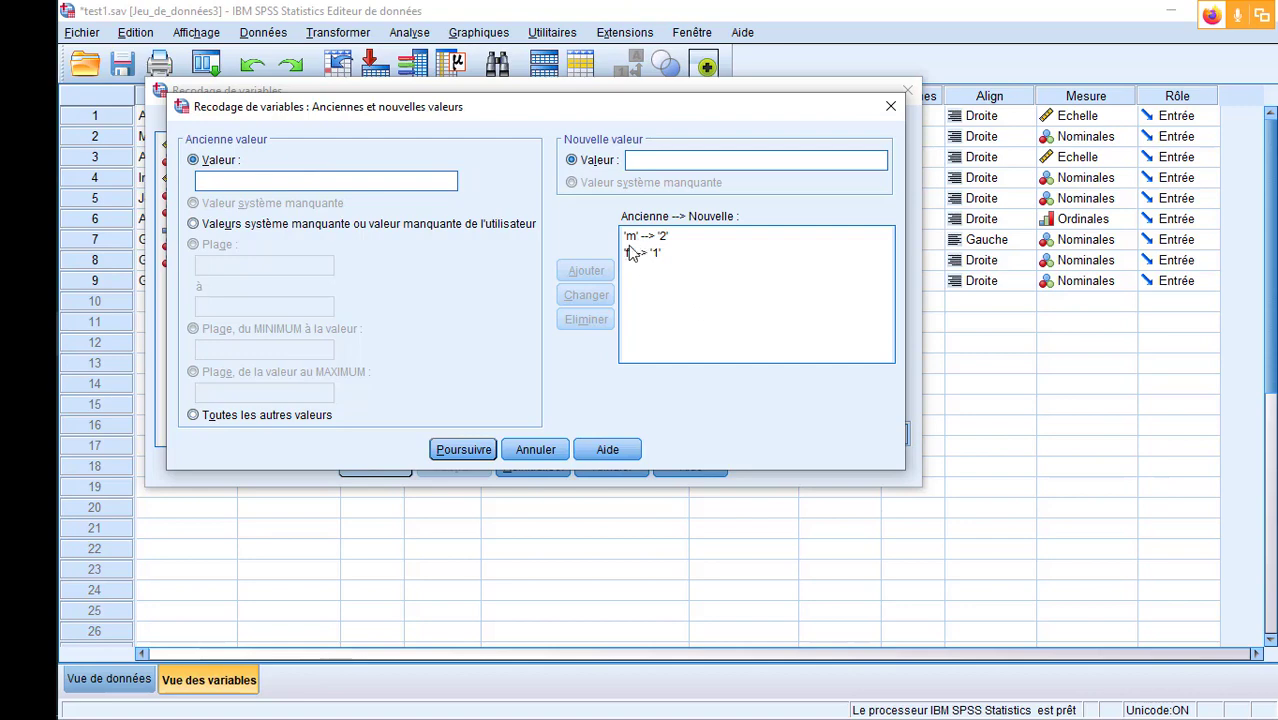
- Run the recode of Gender into the same variable and return to the test1.sav dataset's data view
left_click(476, 449)
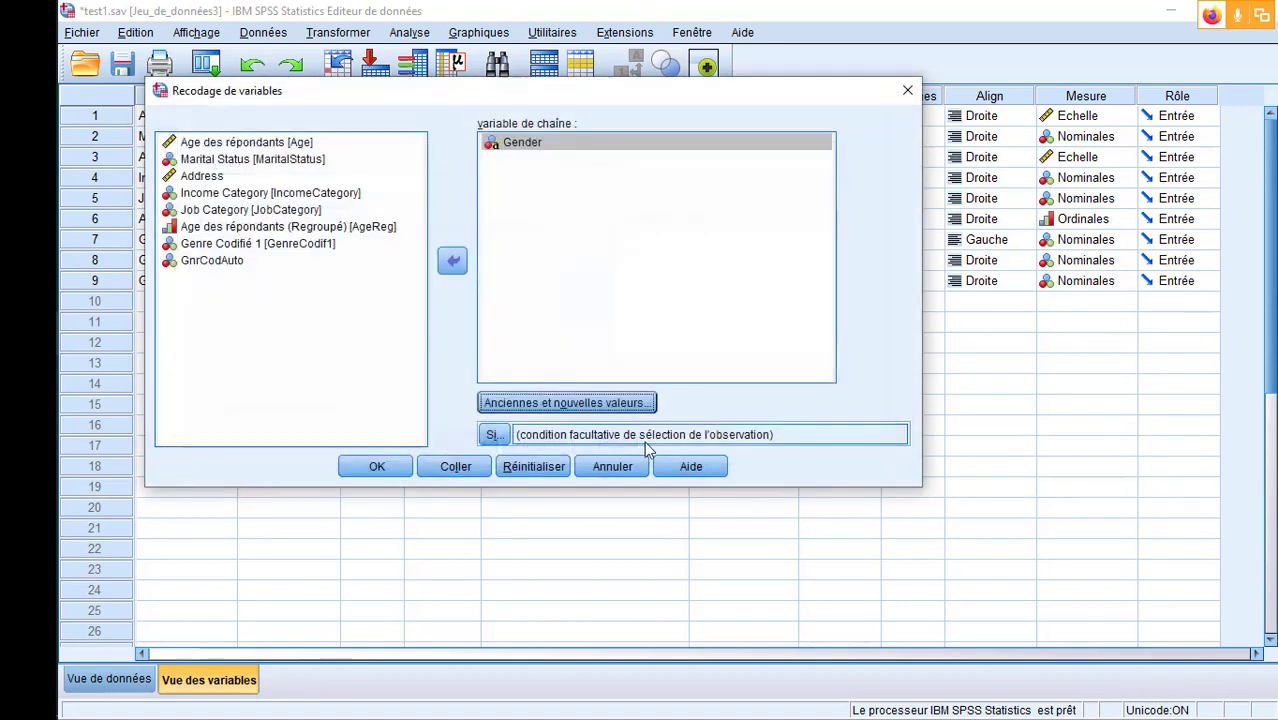
left_click(376, 467)
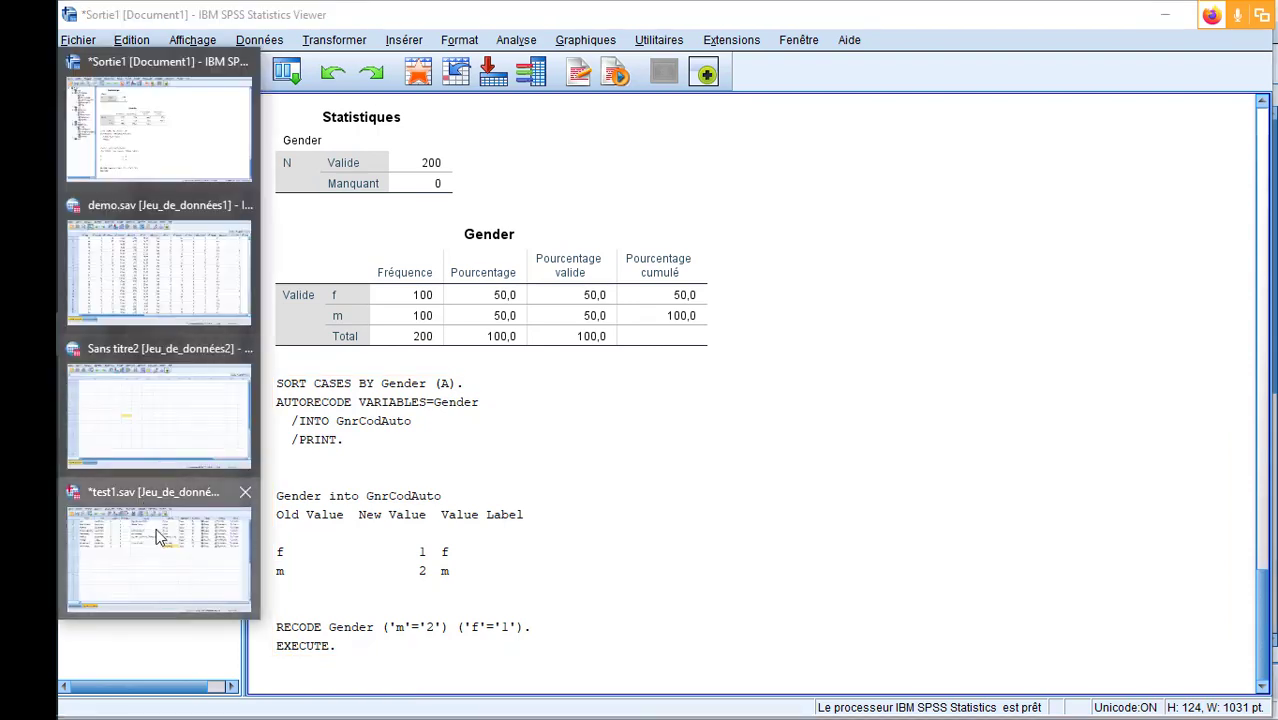
left_click(158, 535)
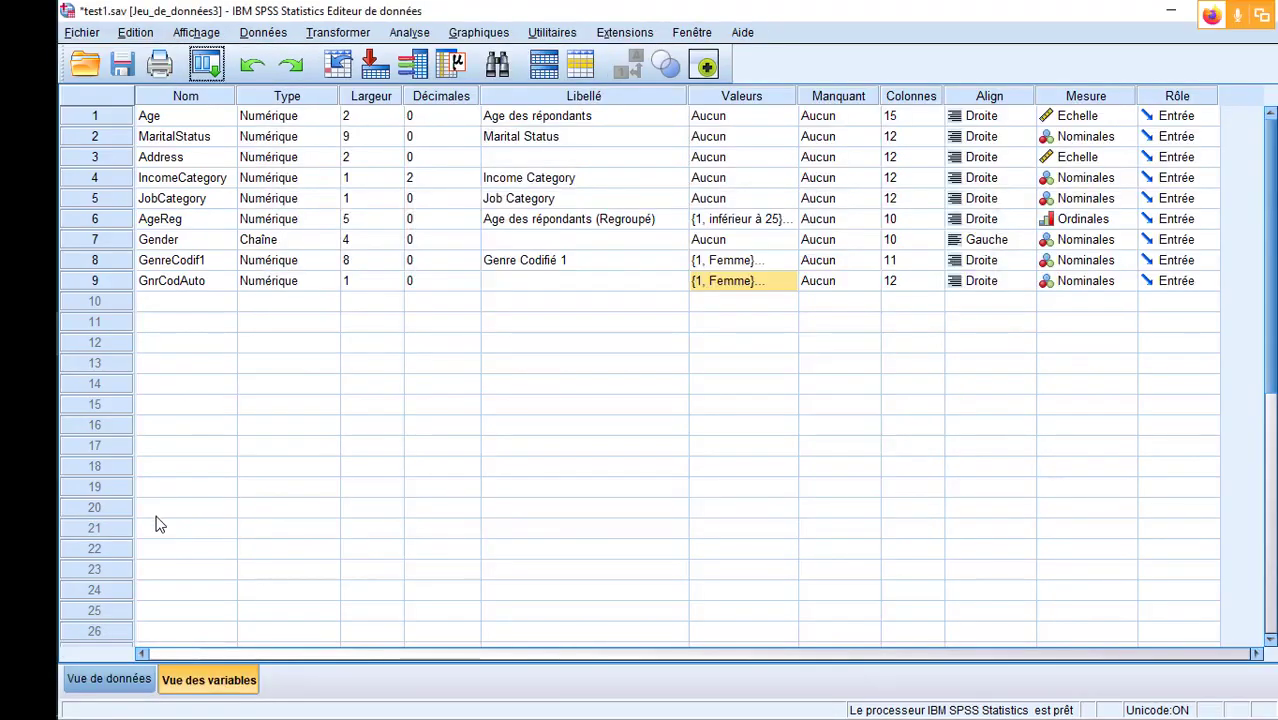
left_click(124, 680)
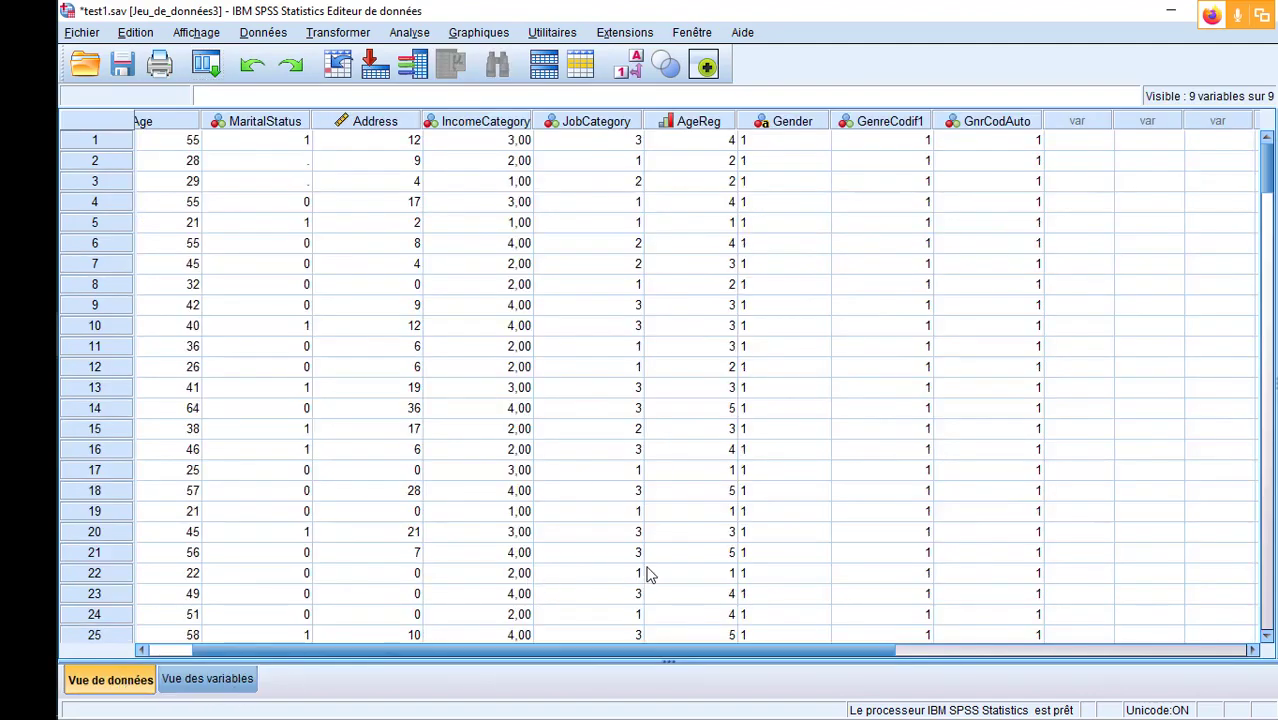
- Switch the value labels on and off to compare Gender with GenreCodif1 and GnrCodAuto, leaving the numeric codes displayed
left_click(630, 68)
left_click(628, 68)
left_click(628, 68)
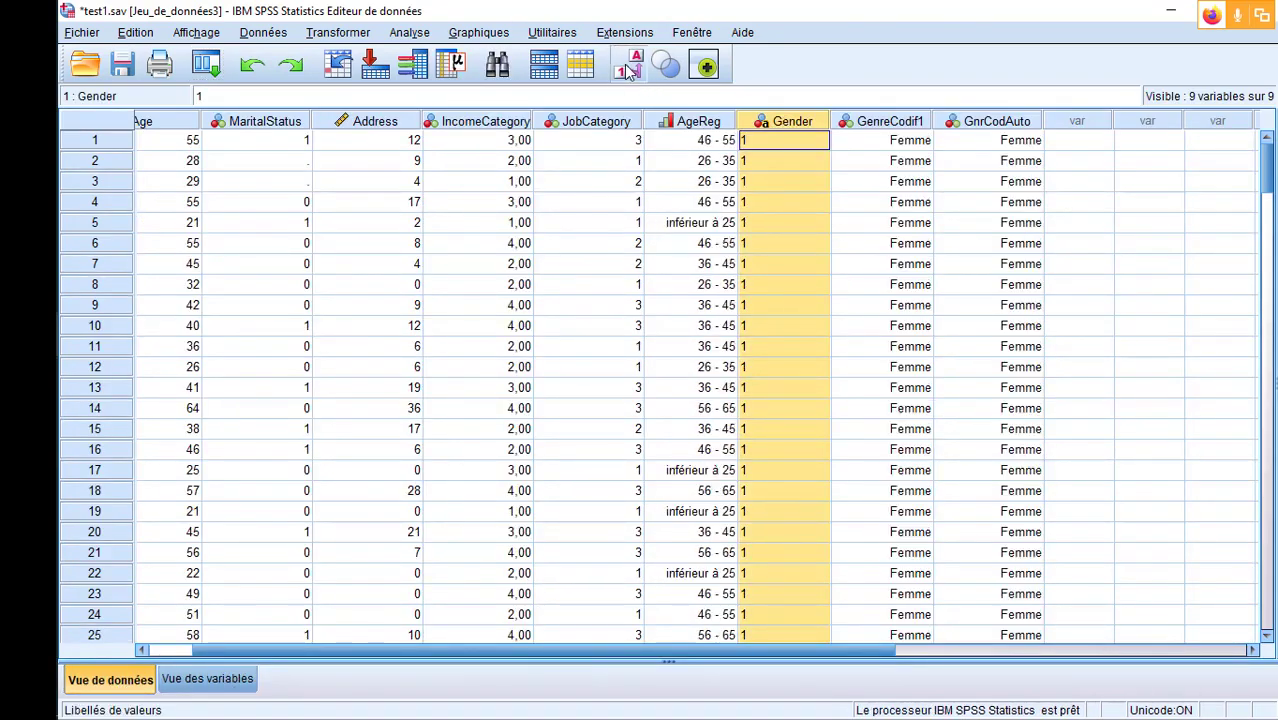
left_click(628, 68)
left_click(628, 68)
left_click(628, 68)
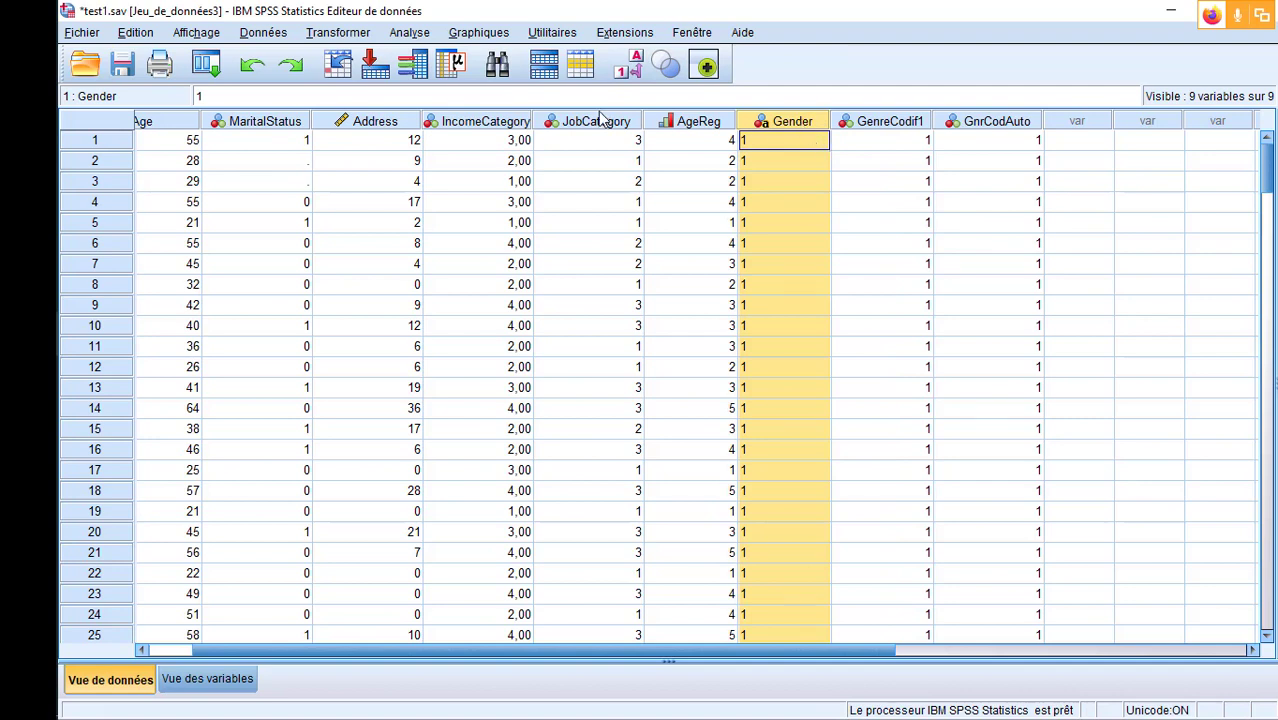
left_click(629, 74)
left_click(629, 75)
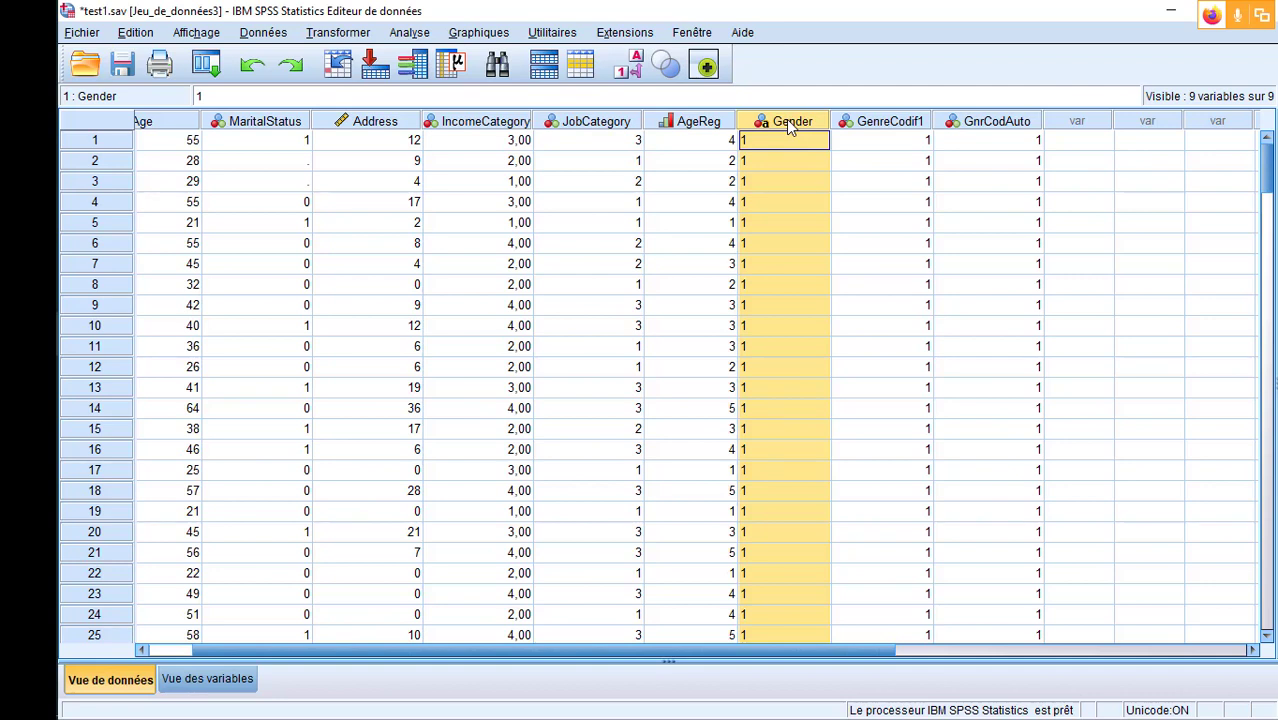
- Change the Gender variable's type from string to numeric in the variable view
left_click(208, 679)
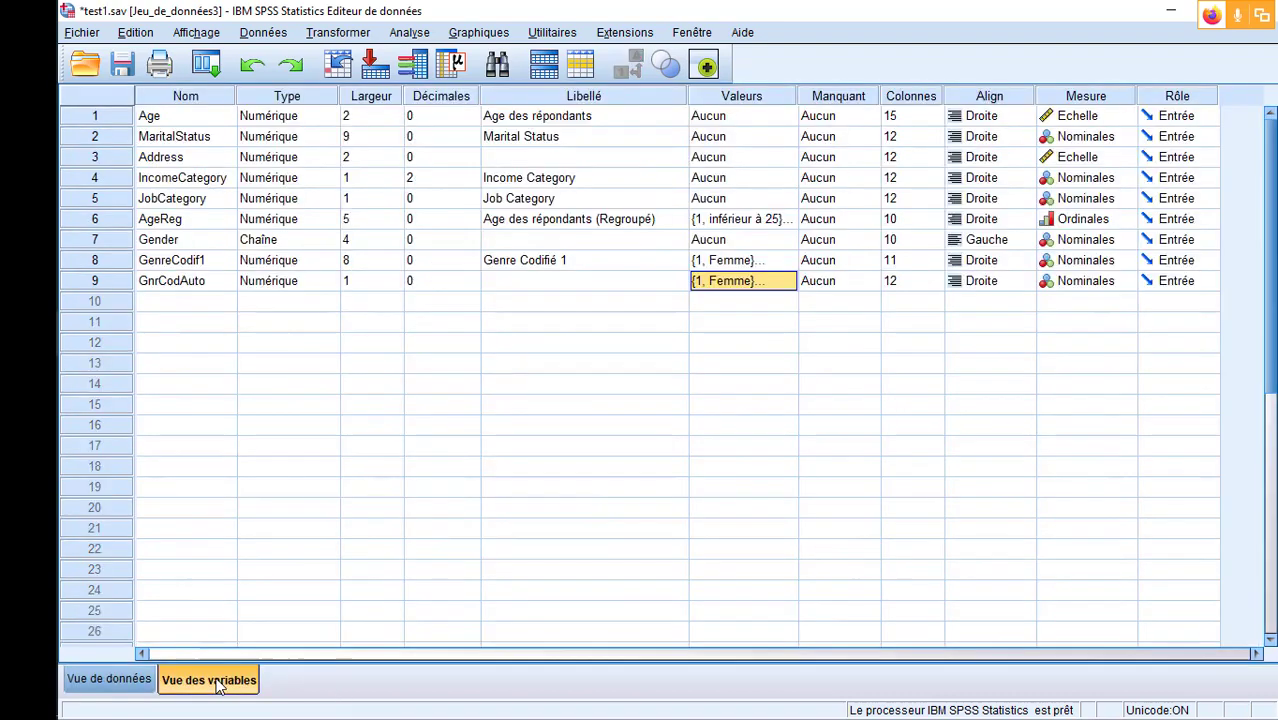
left_click(80, 284)
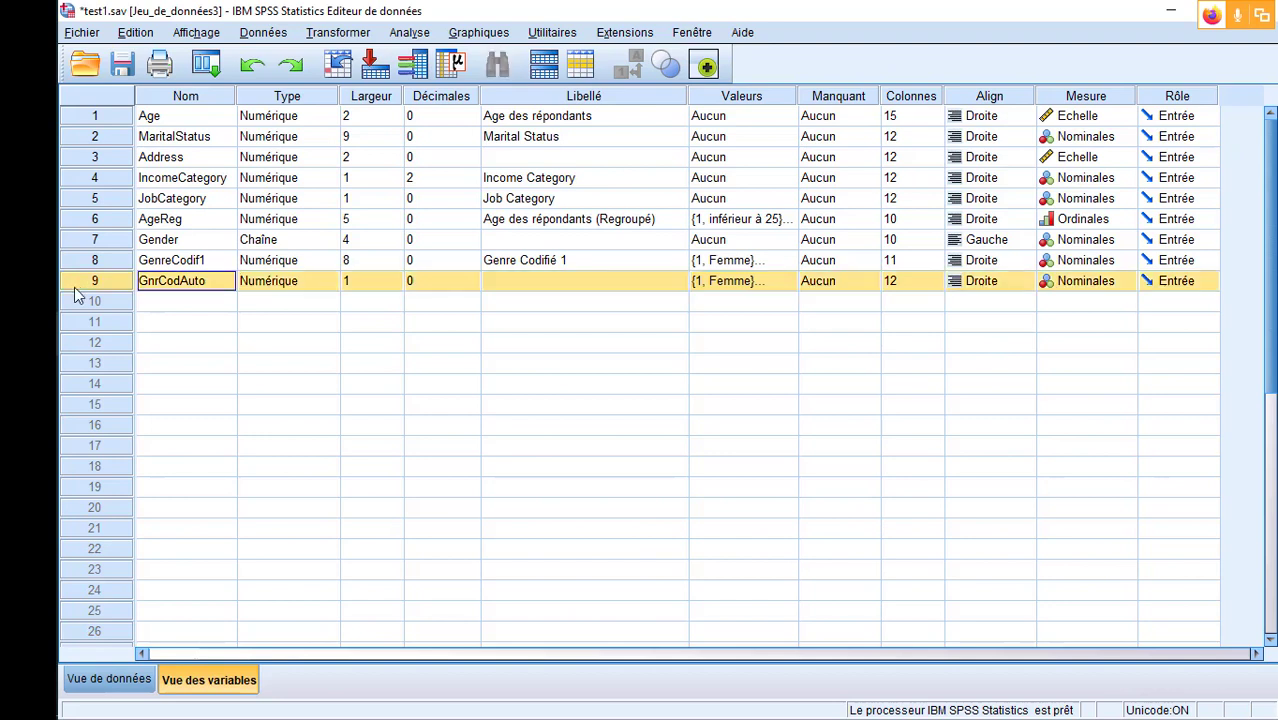
left_click(80, 240)
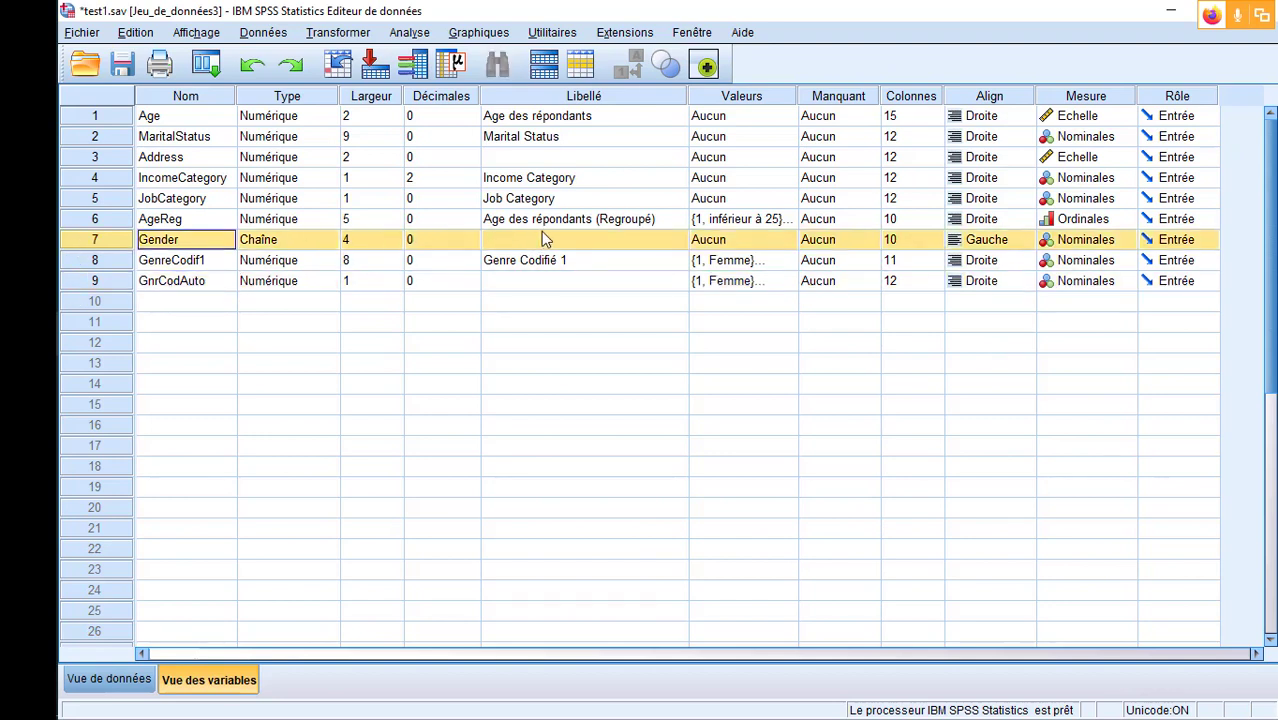
left_click(335, 240)
left_click(435, 248)
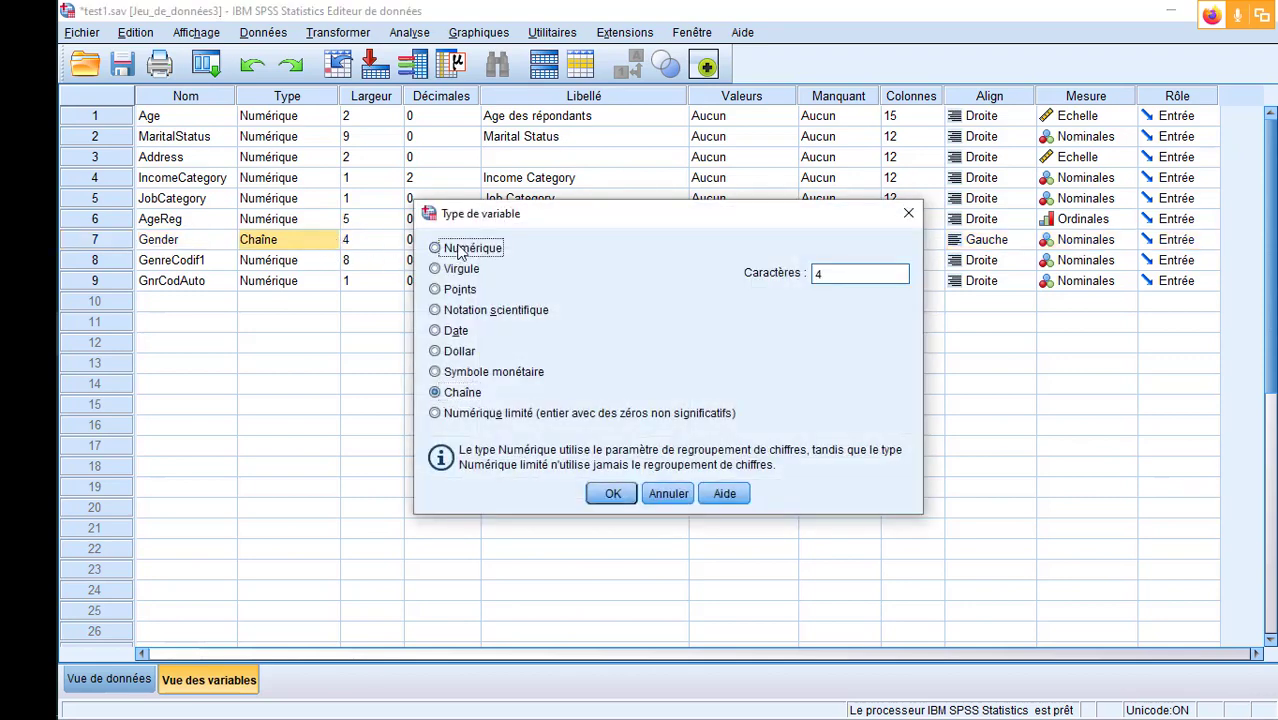
left_click(611, 493)
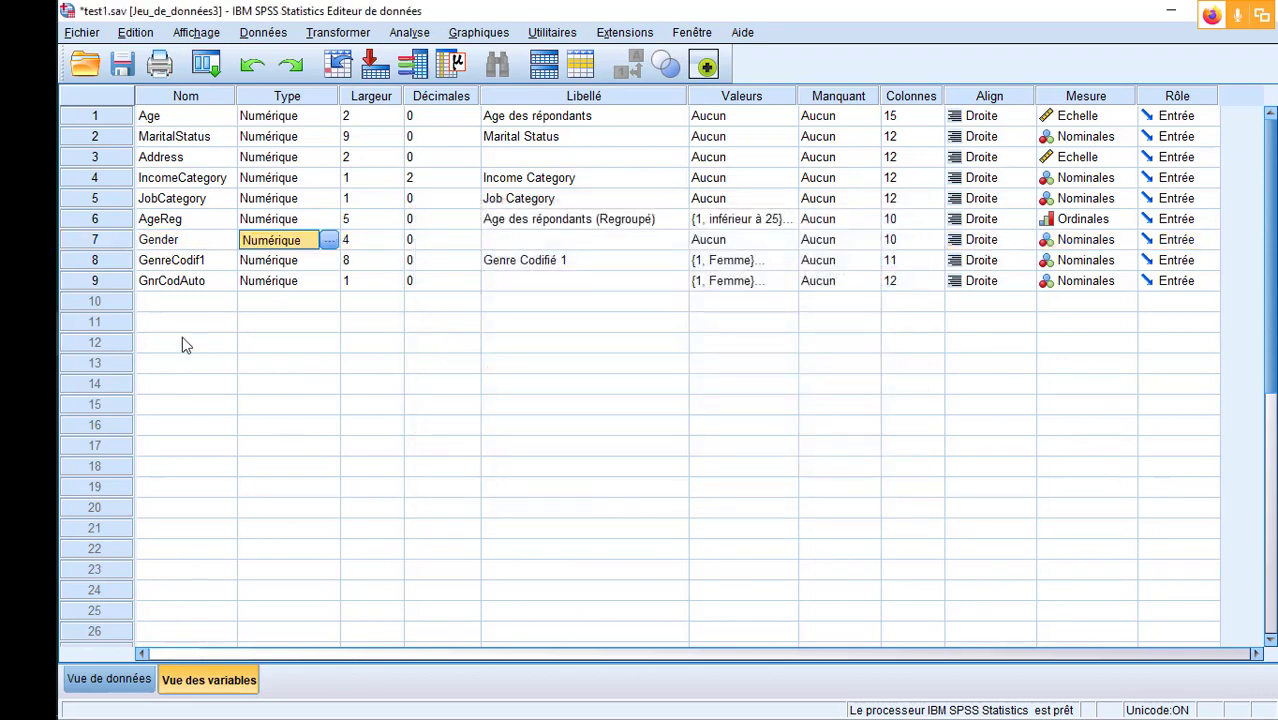
- Open Gender's value labels and add the label Femmes for value 1
left_click(613, 243)
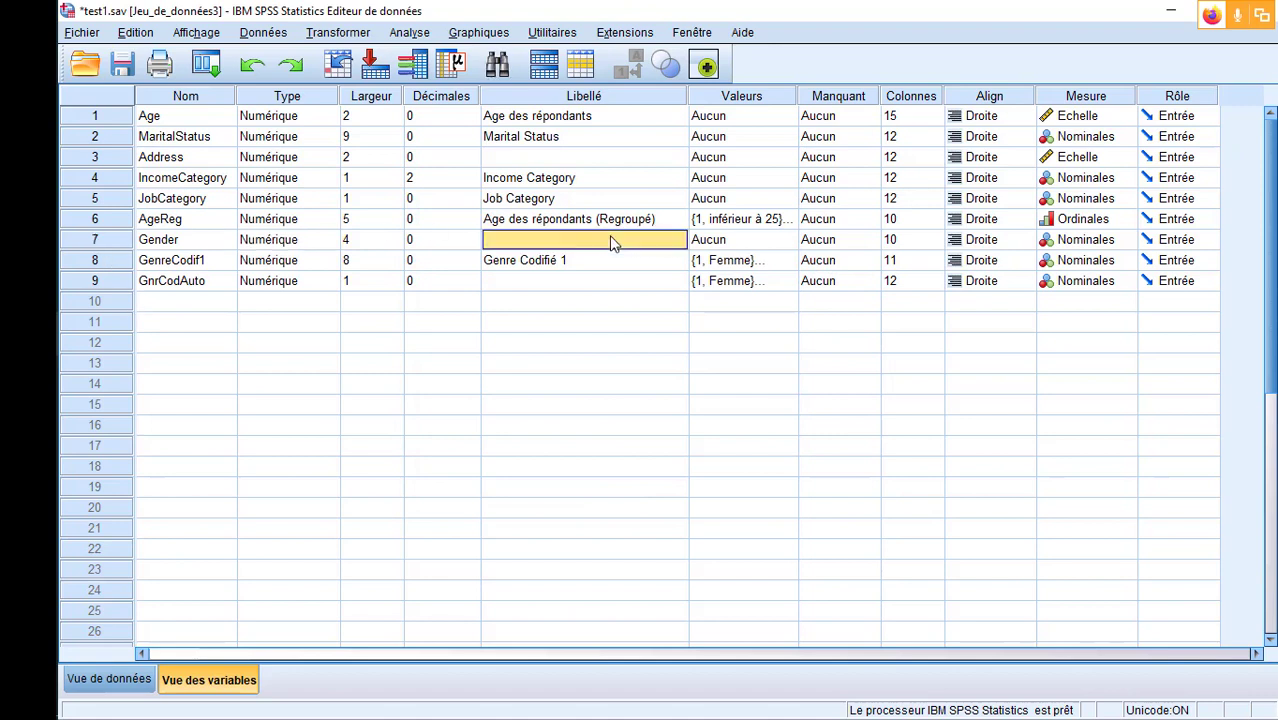
left_click(785, 243)
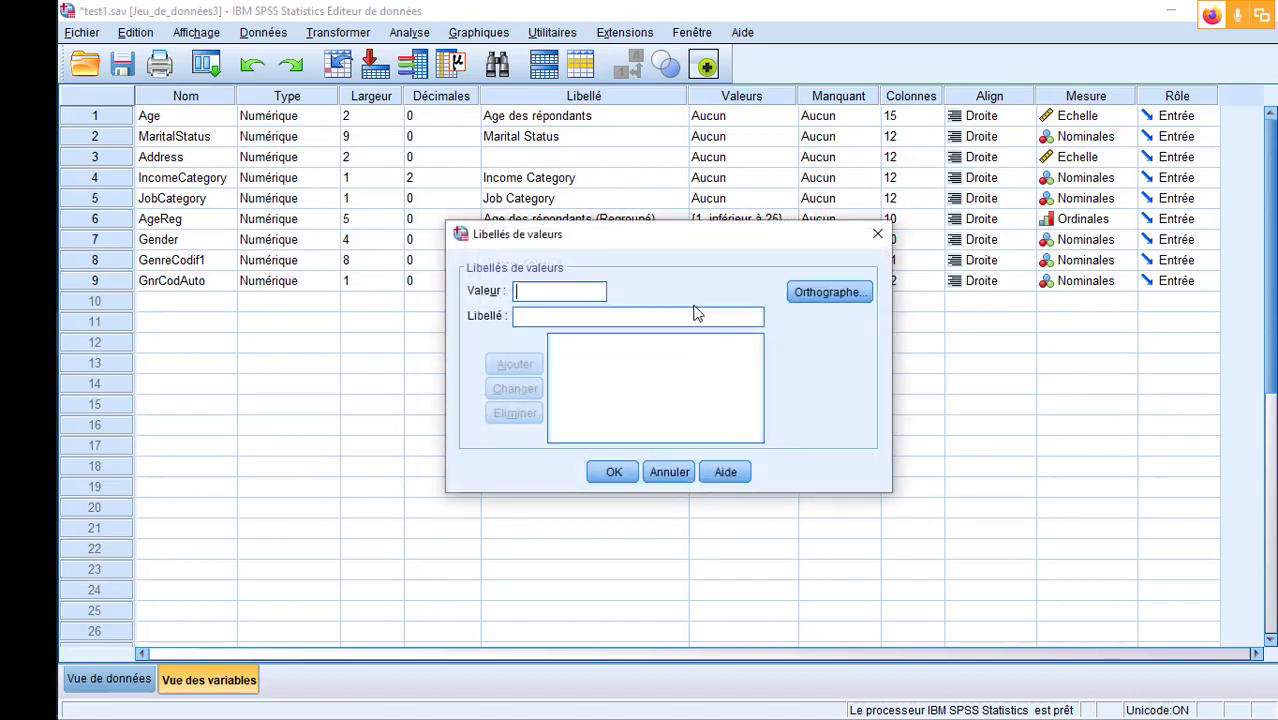
left_click(560, 317)
type("f")
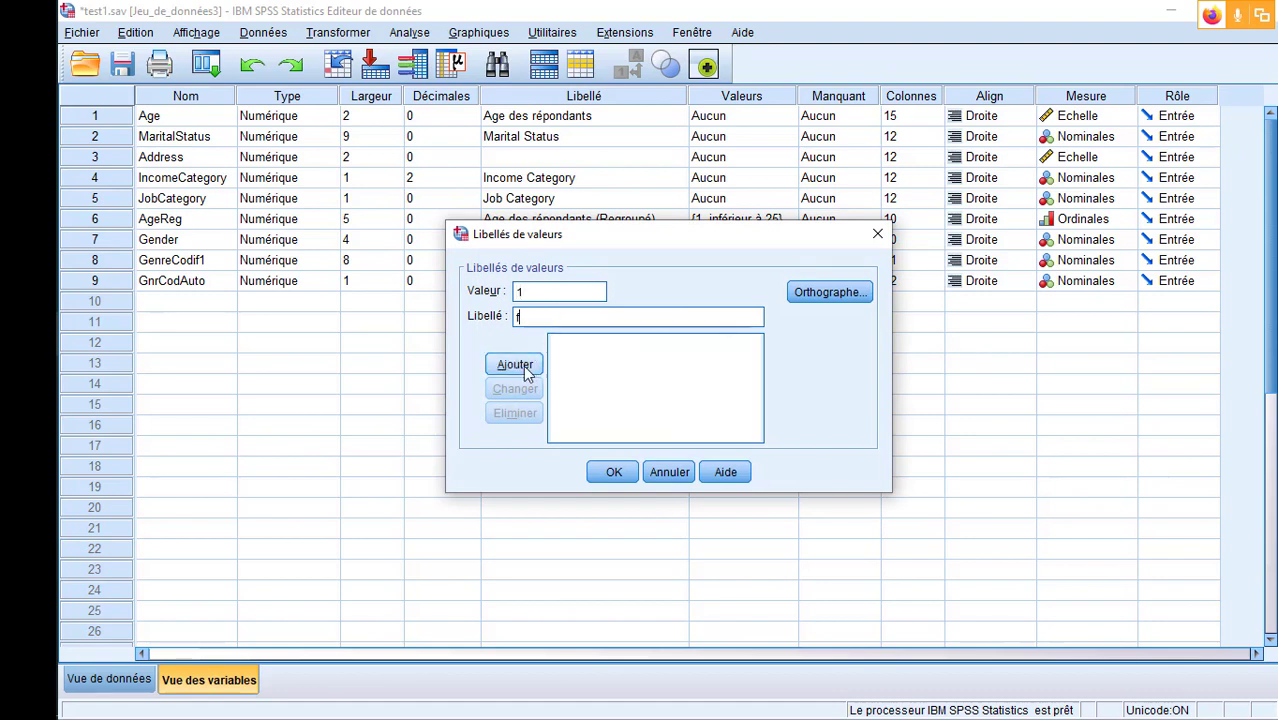
key("BackSpace")
type("Femmes")
left_click(523, 365)
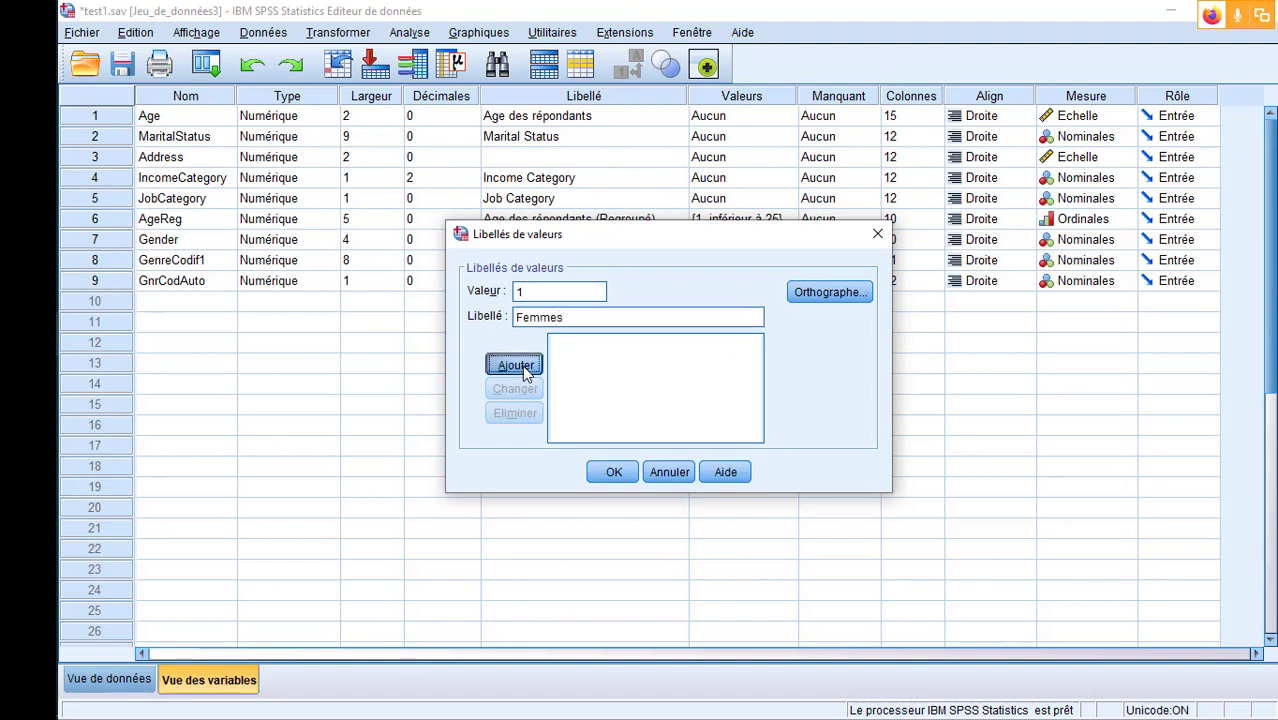
- Add the label Hommes for value 2 and apply Gender's value labels
type("2")
left_click(568, 316)
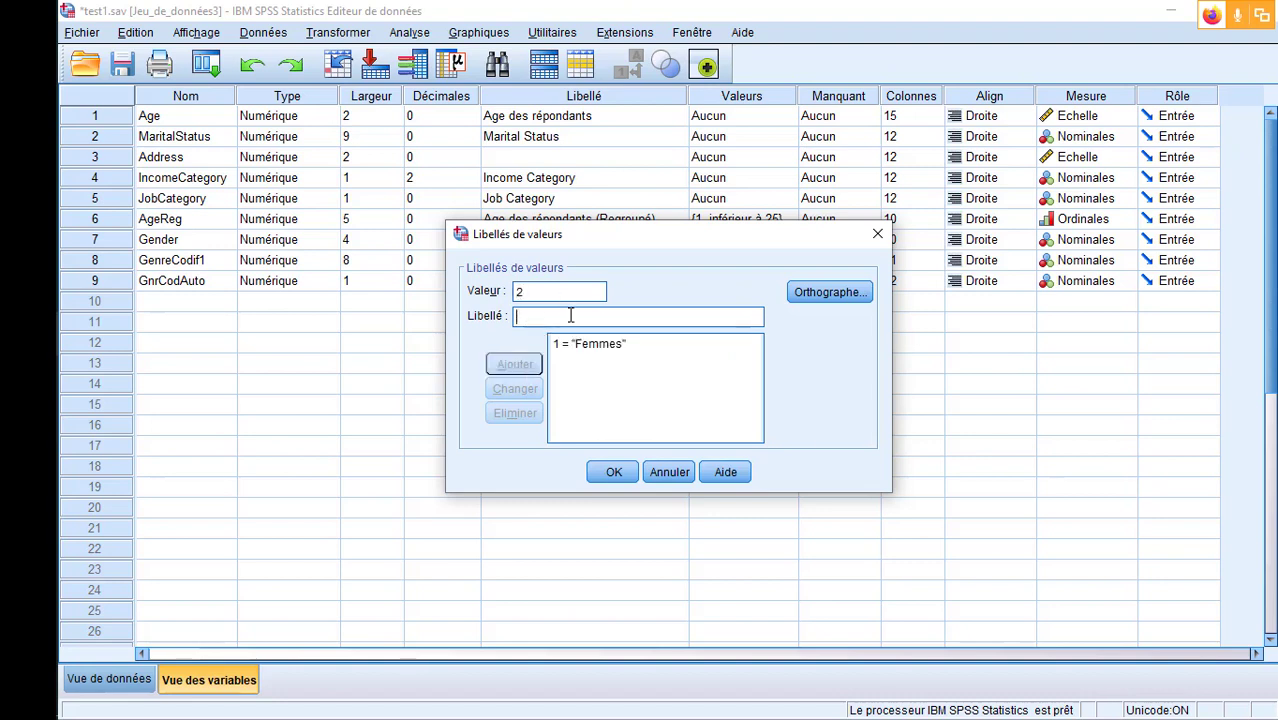
type("Hommes")
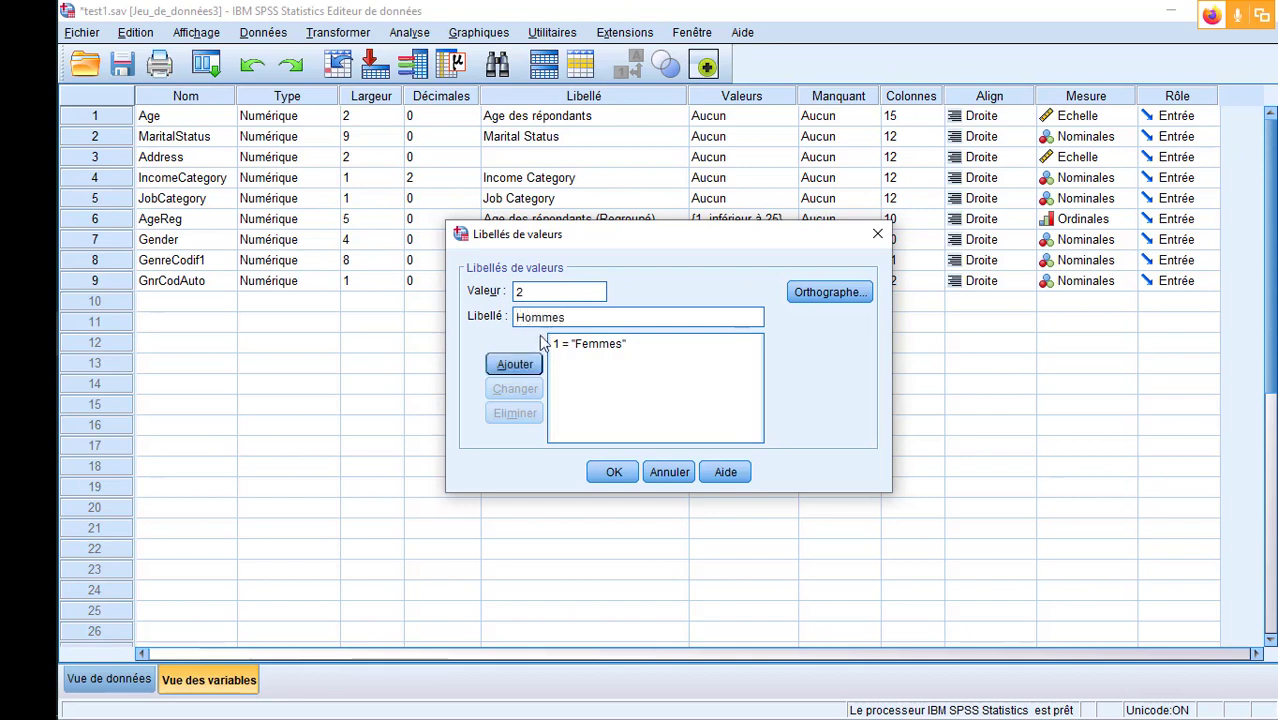
left_click(514, 364)
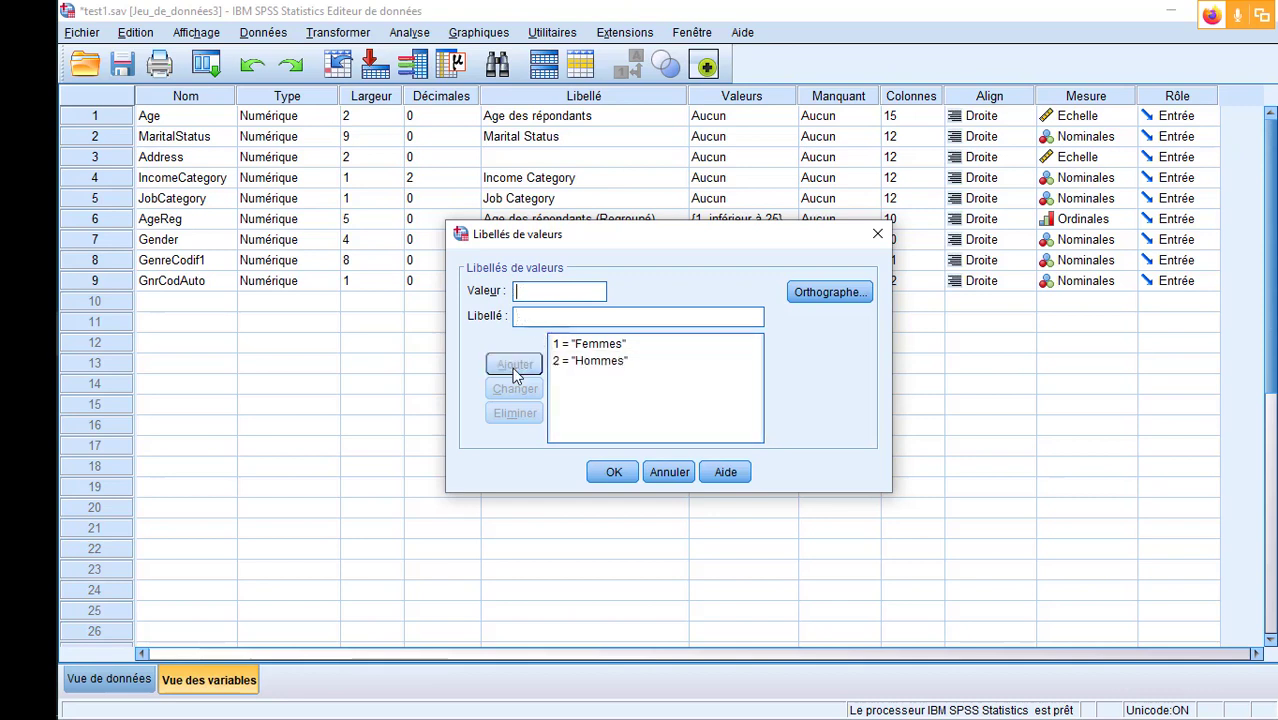
left_click(601, 472)
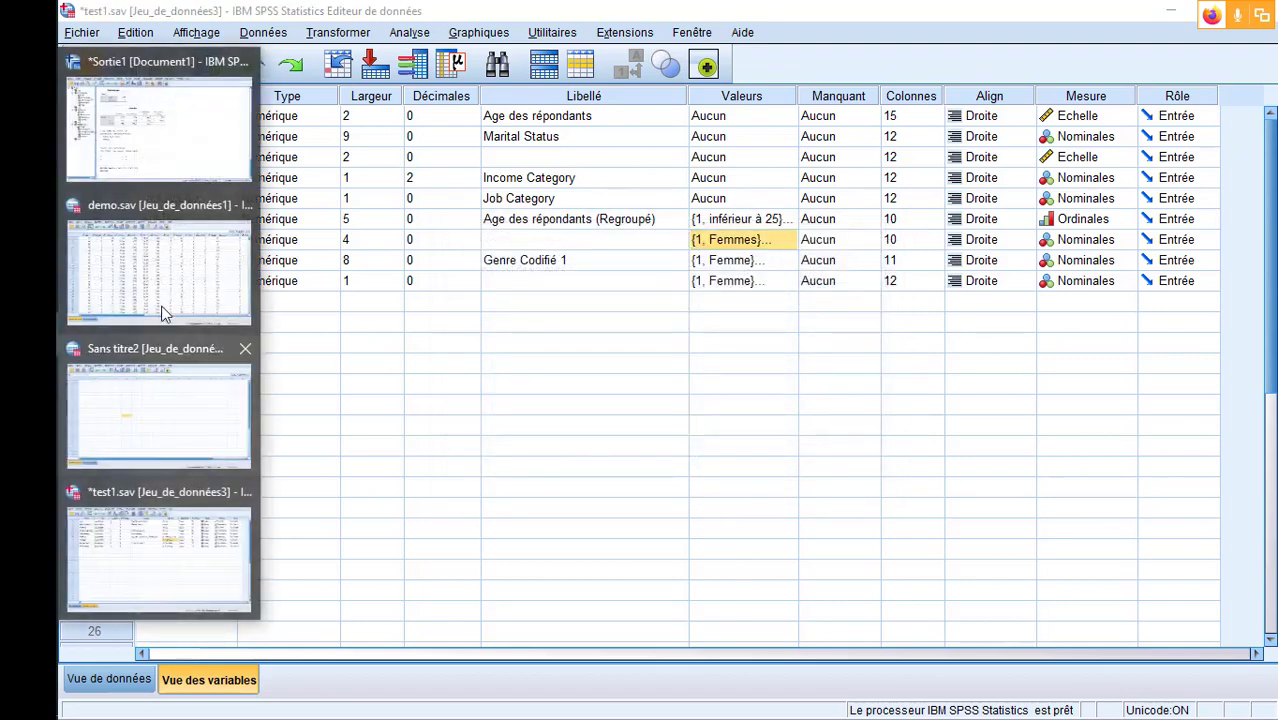
- Return to test1.sav's data view and toggle the value labels repeatedly to check Gender's new labels, leaving the codes displayed
left_click(167, 540)
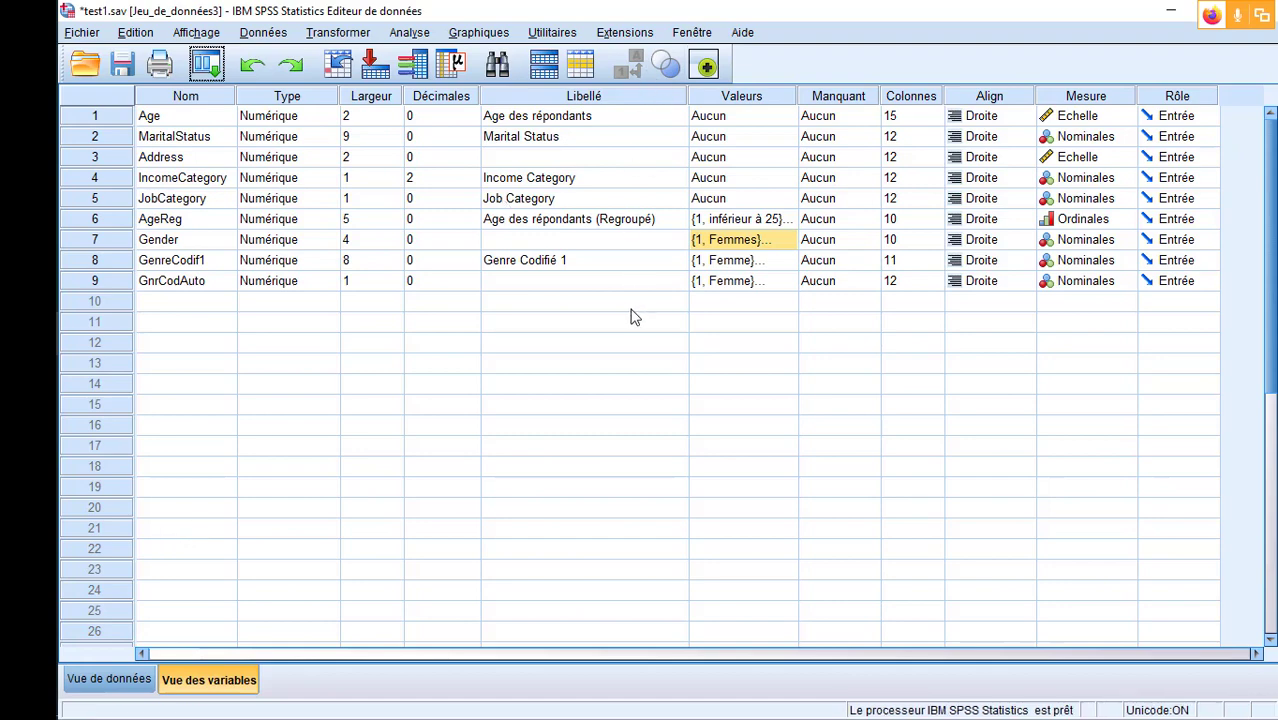
left_click(124, 686)
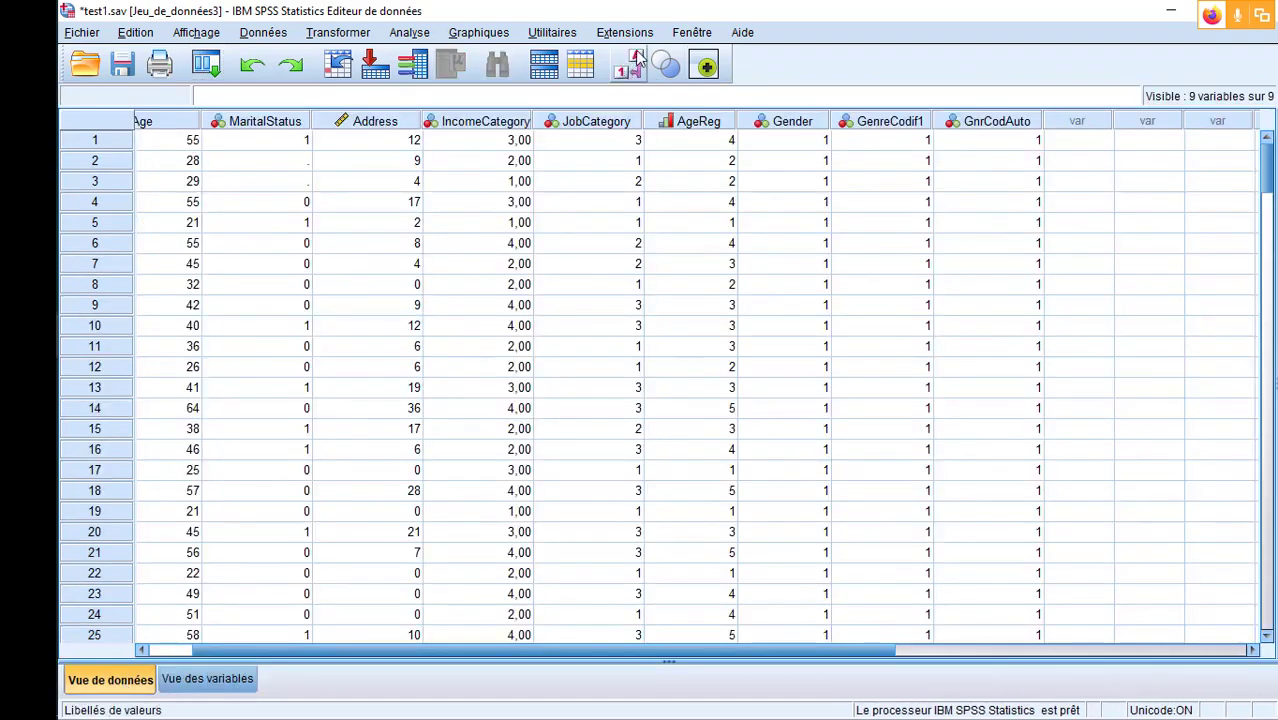
left_click(630, 68)
left_click(630, 68)
left_click(630, 68)
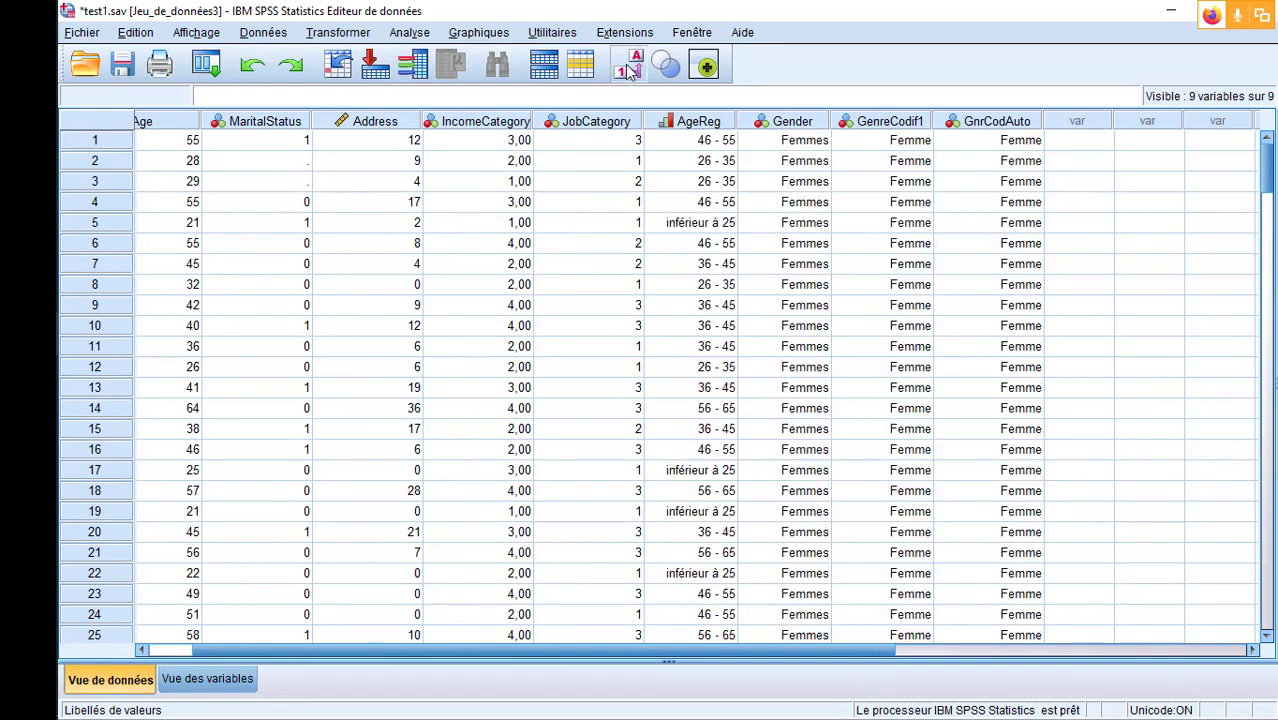
left_click(630, 68)
left_click(630, 68)
left_click(630, 68)
left_click(630, 68)
left_click(630, 68)
left_click(630, 68)
left_click(630, 68)
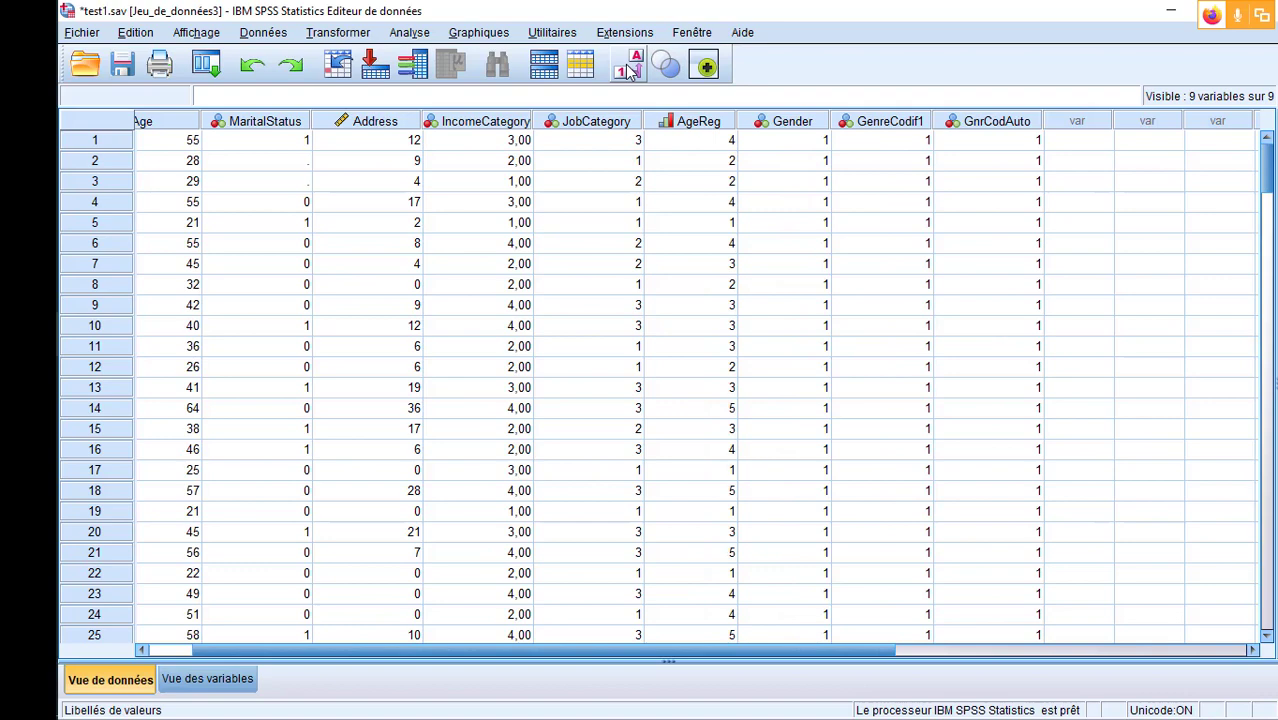
left_click(630, 68)
left_click(630, 68)
left_click(630, 68)
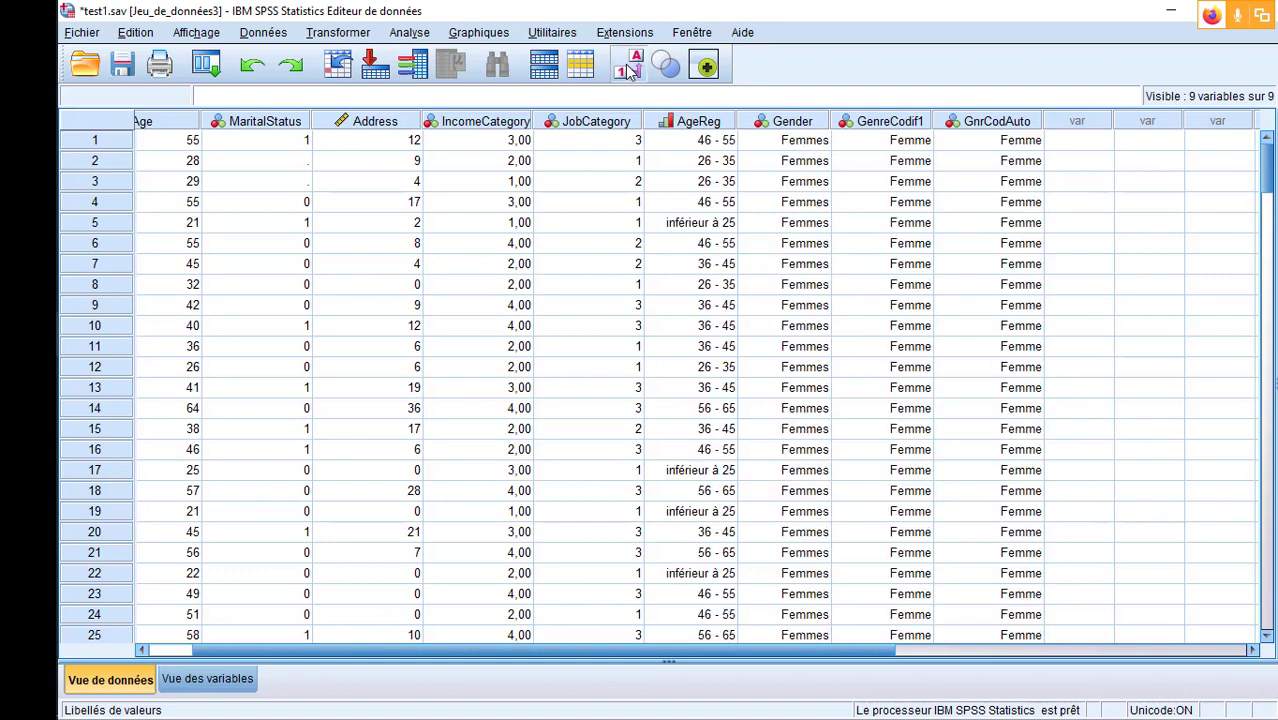
left_click(630, 68)
left_click(630, 68)
left_click(630, 68)
left_click(630, 68)
left_click(630, 68)
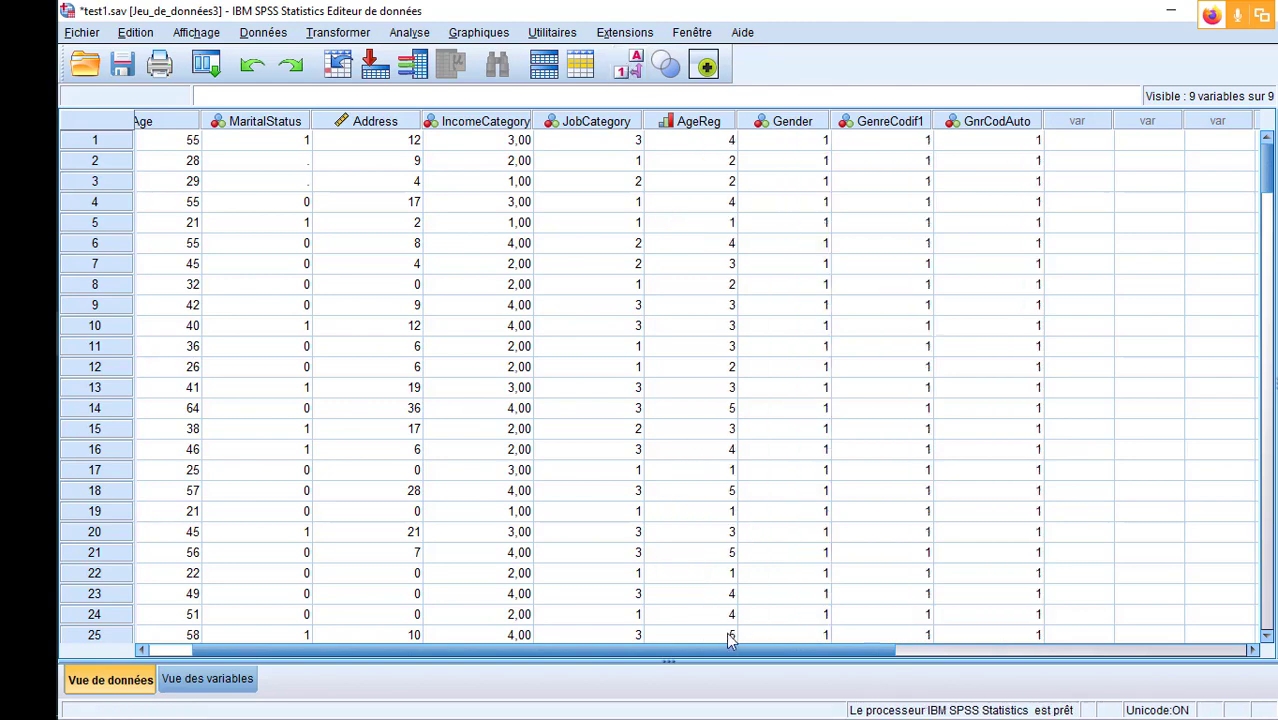
- Copy the Age column and paste it into the first empty column after GnrCodAuto
left_click_drag(718, 657, 596, 660)
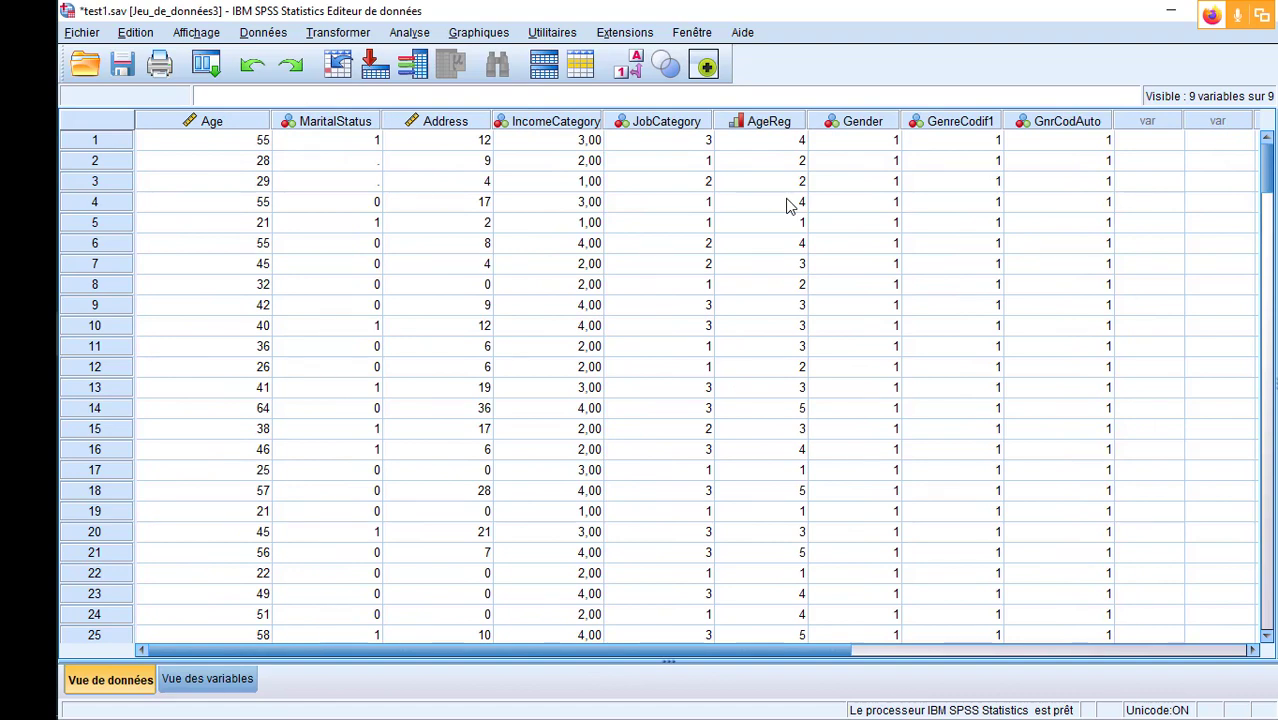
left_click(213, 124)
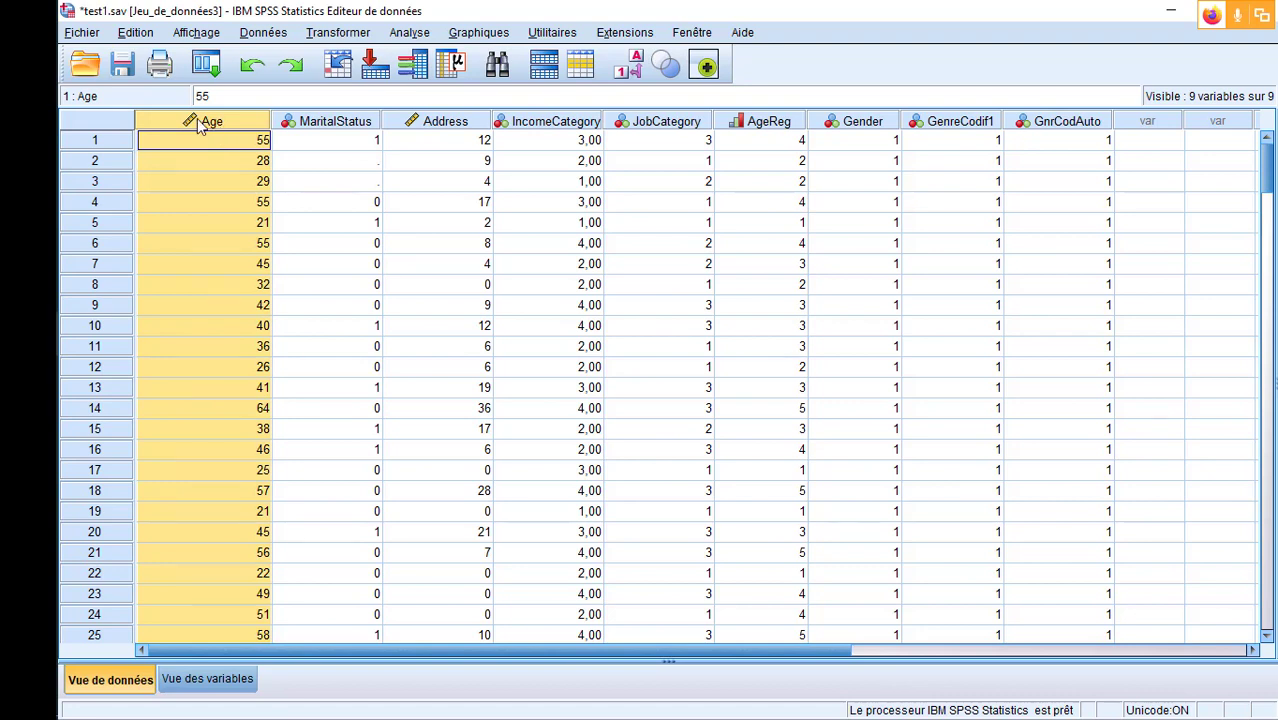
mouse_move(197, 118)
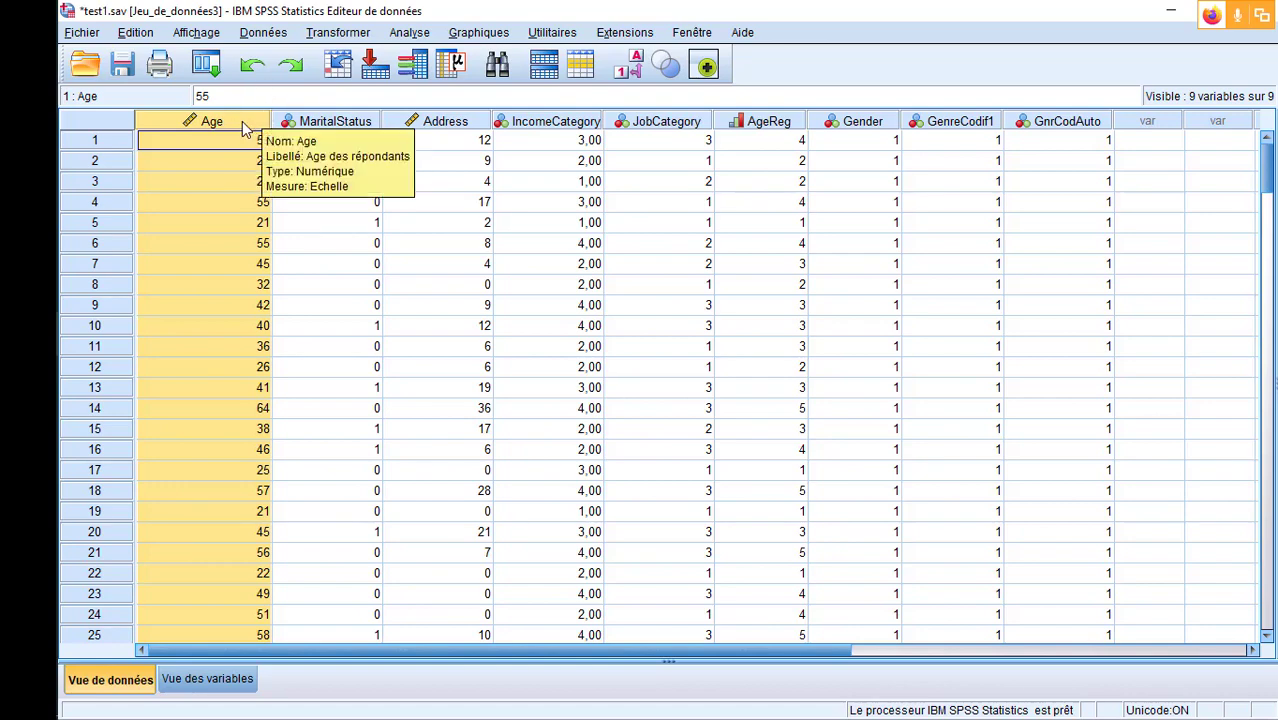
left_click(325, 34)
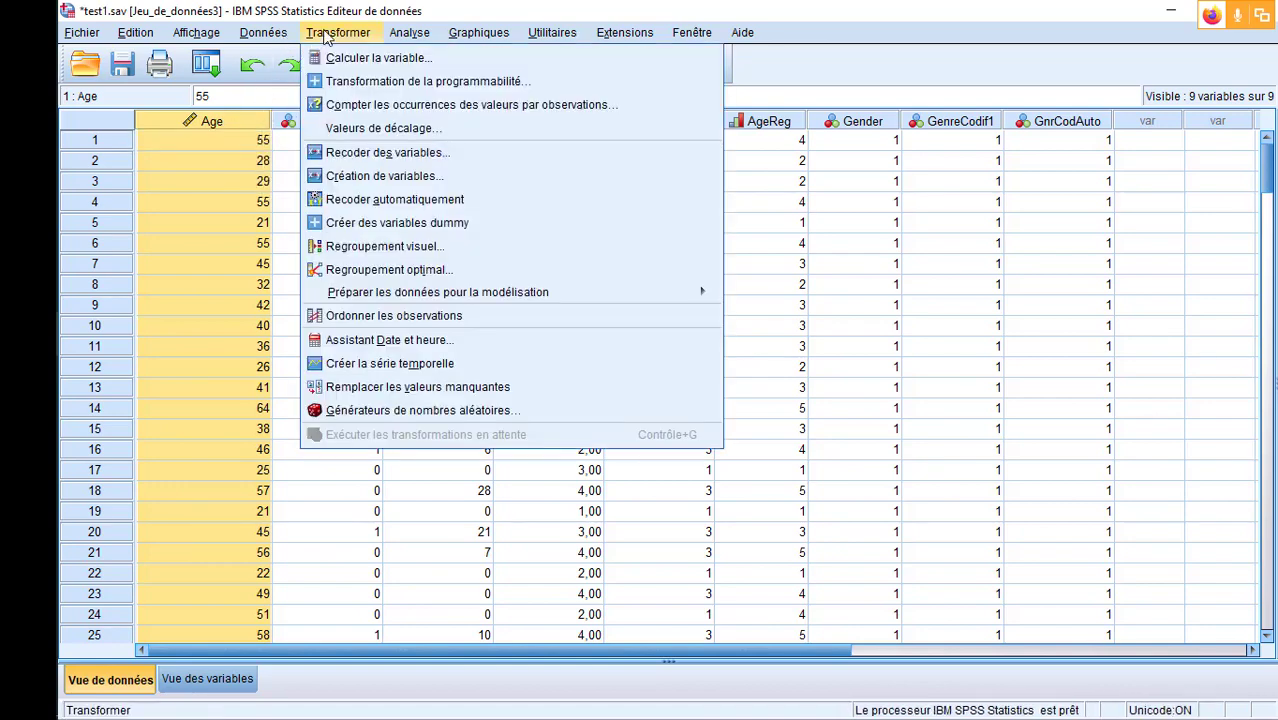
left_click(212, 123)
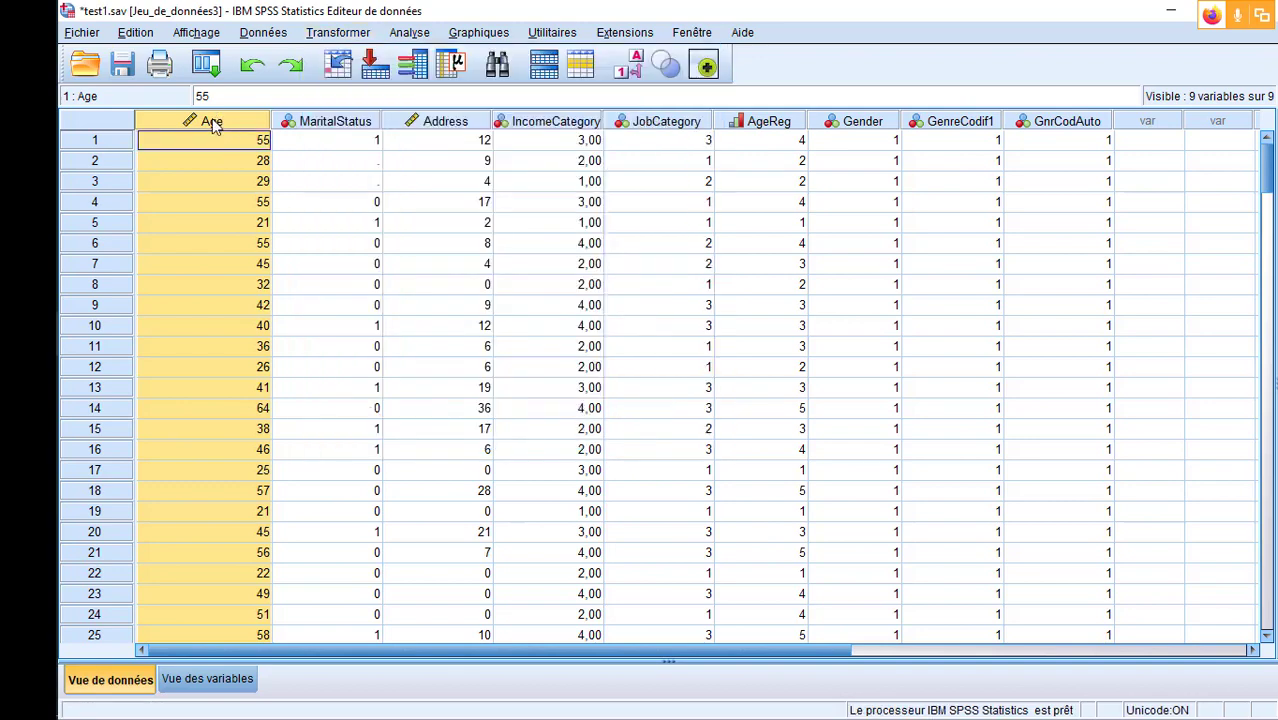
right_click(212, 123)
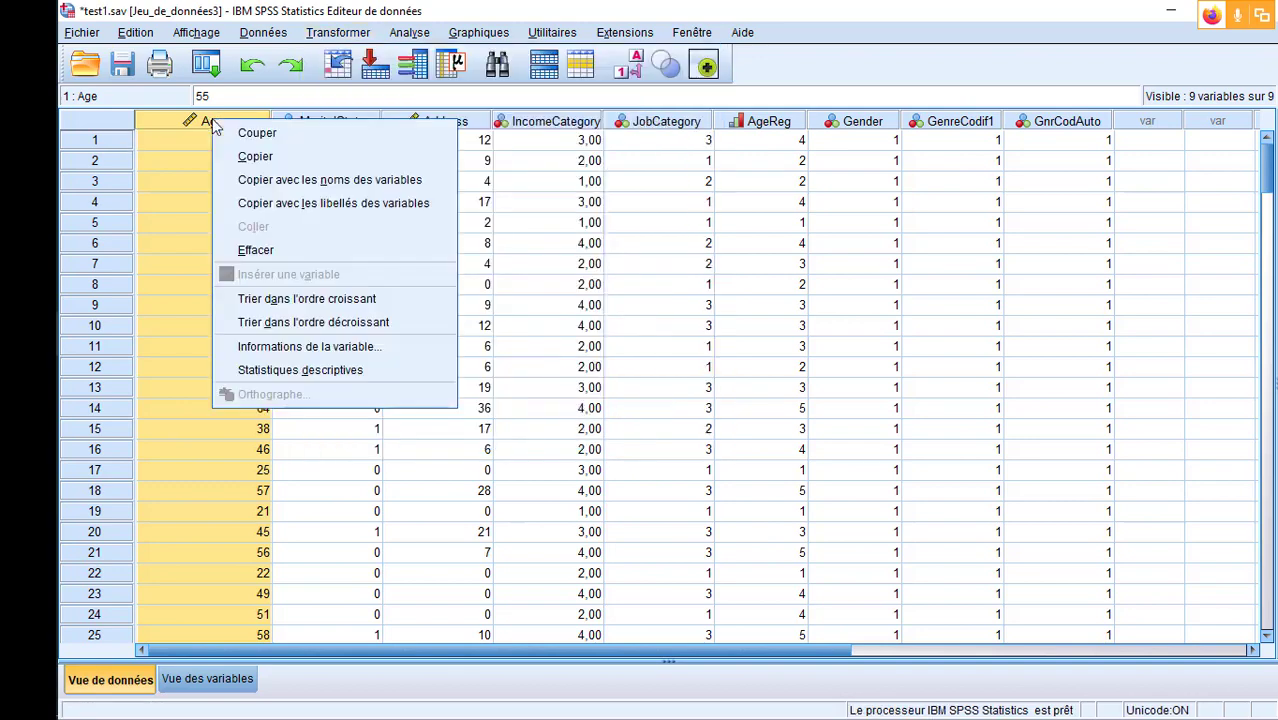
left_click(278, 166)
left_click_drag(320, 653, 926, 650)
right_click(521, 121)
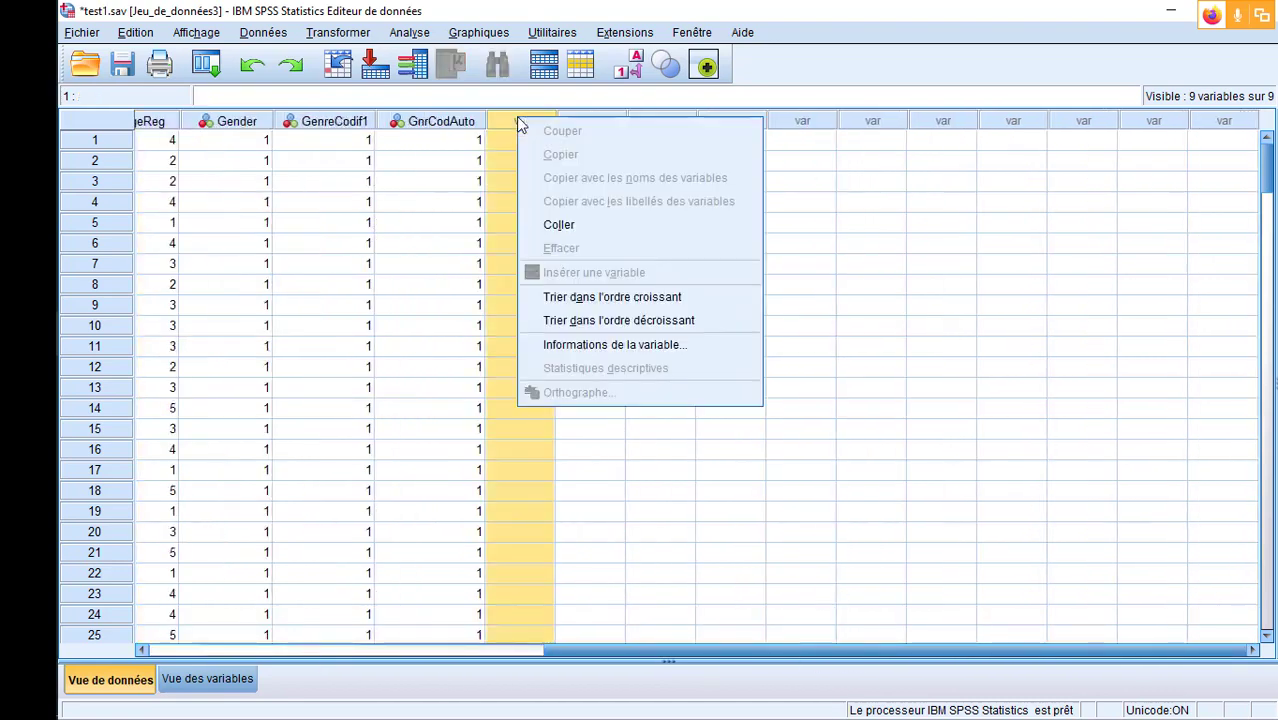
left_click(634, 227)
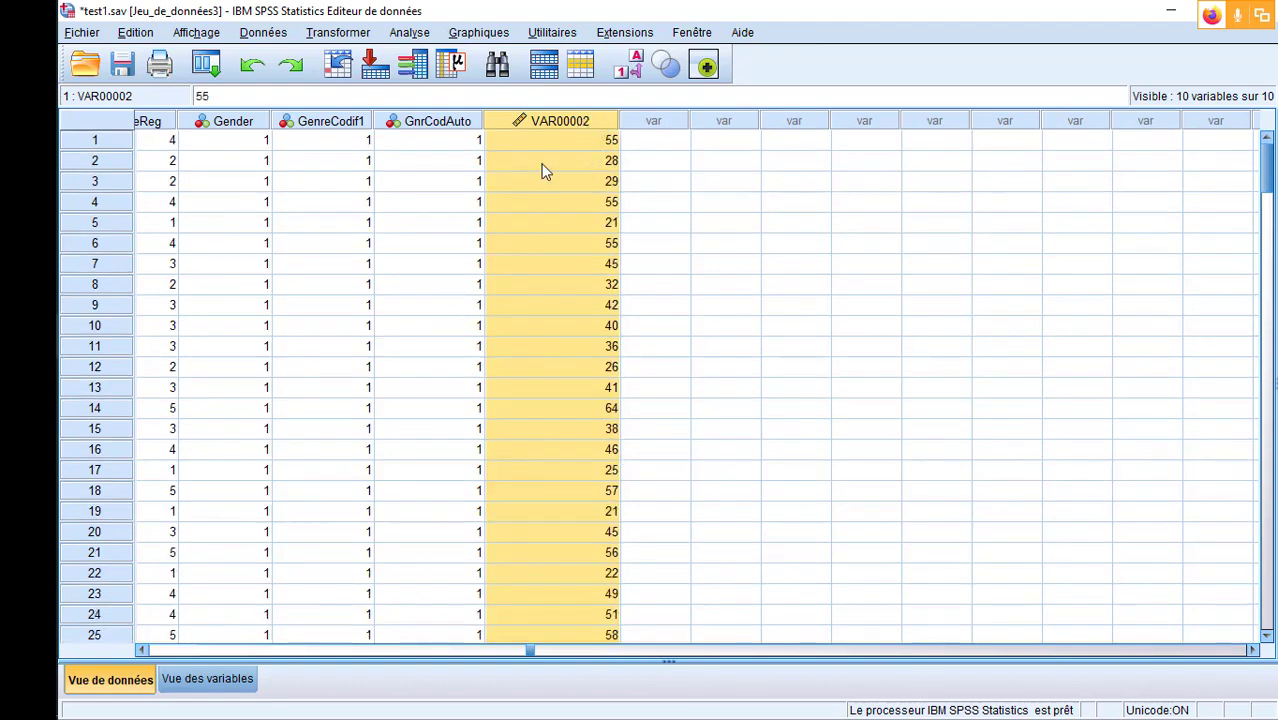
- Rename the pasted copy of the Age variable as AgeRegCat2 in the variable view
double_click(563, 119)
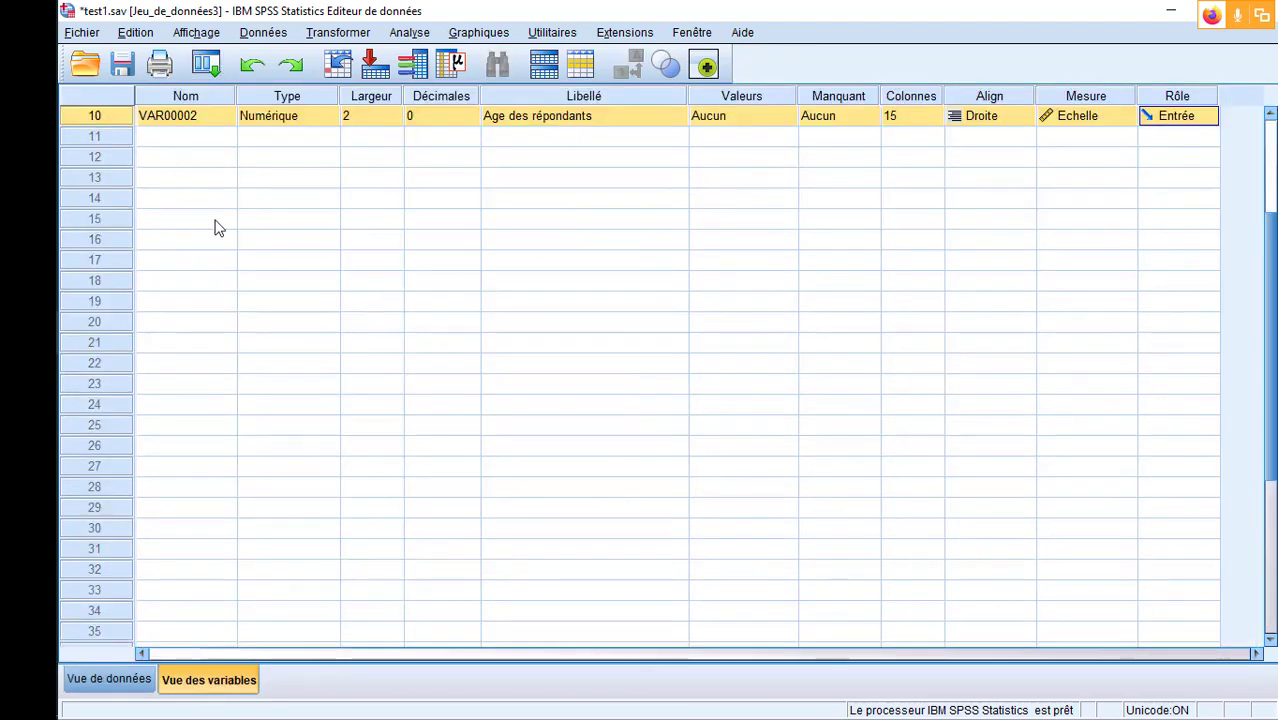
scroll(212, 240, "up", 3)
double_click(207, 306)
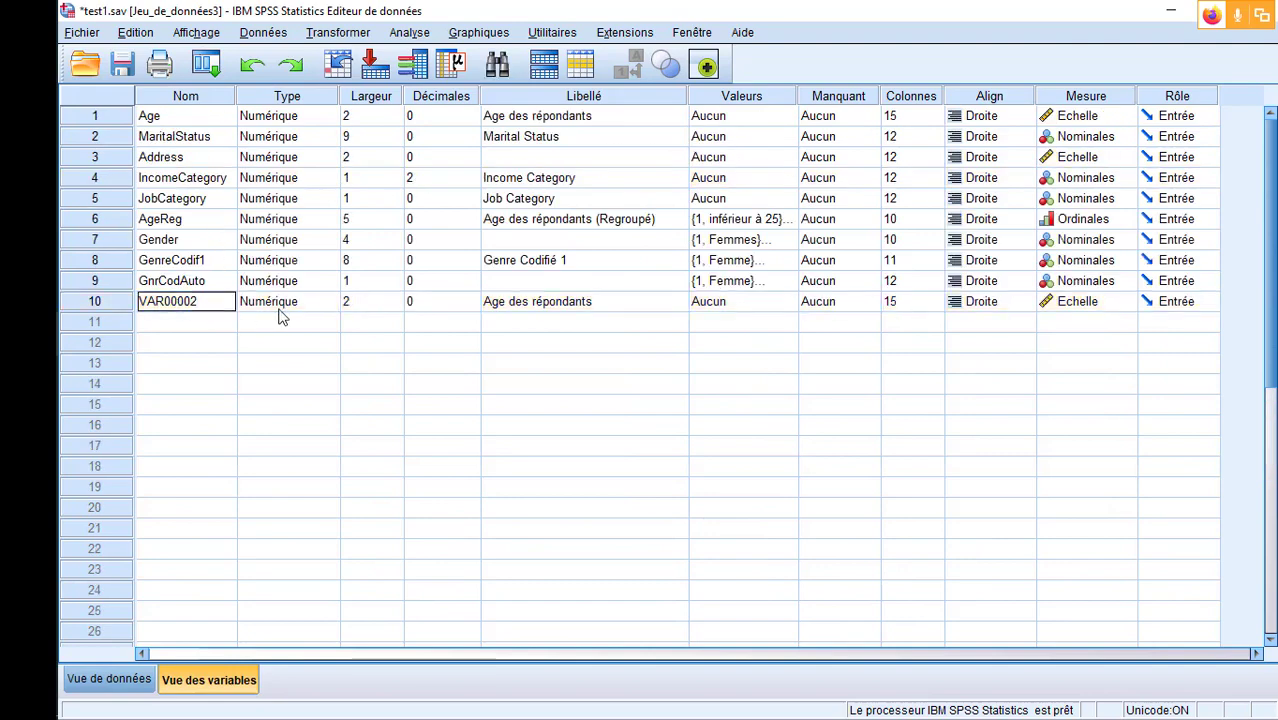
key("ctrl+a")
type("AgrRe")
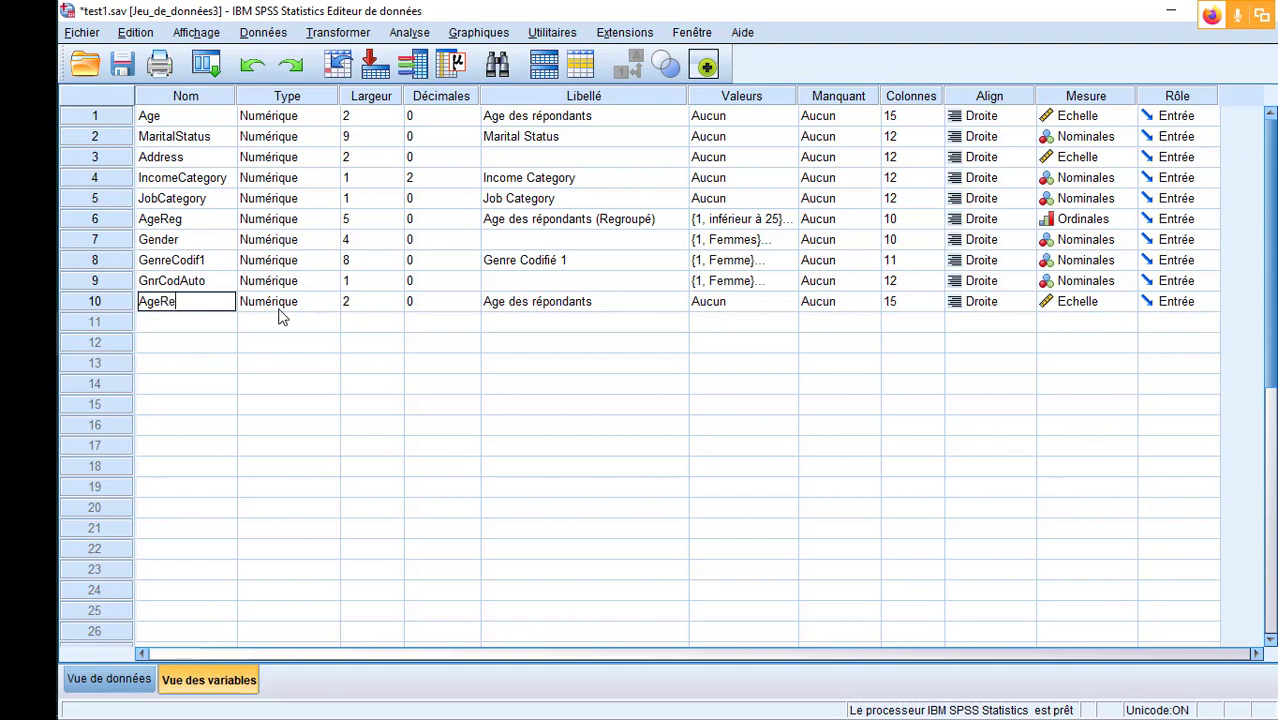
type("gCat2")
left_click(279, 347)
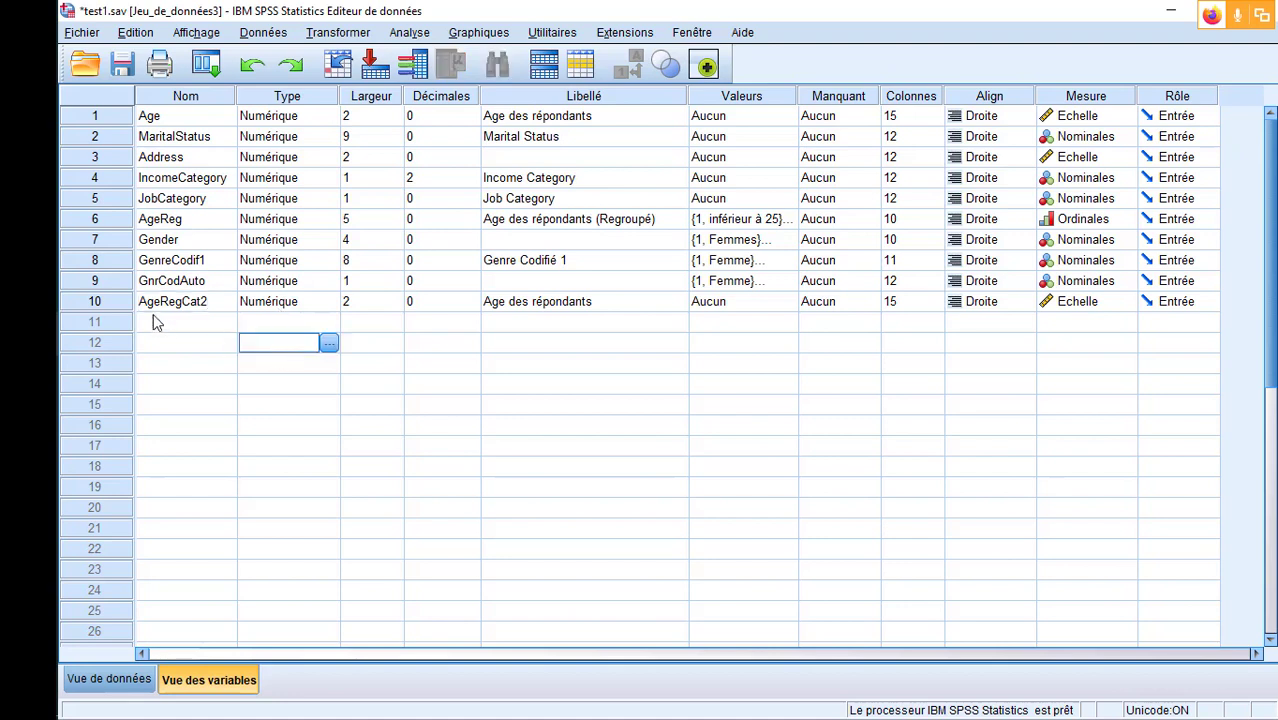
- Set the label of AgeRegCat2 to "Age des répondants (catégories)"
left_click(121, 303)
left_click(610, 301)
left_click(610, 301)
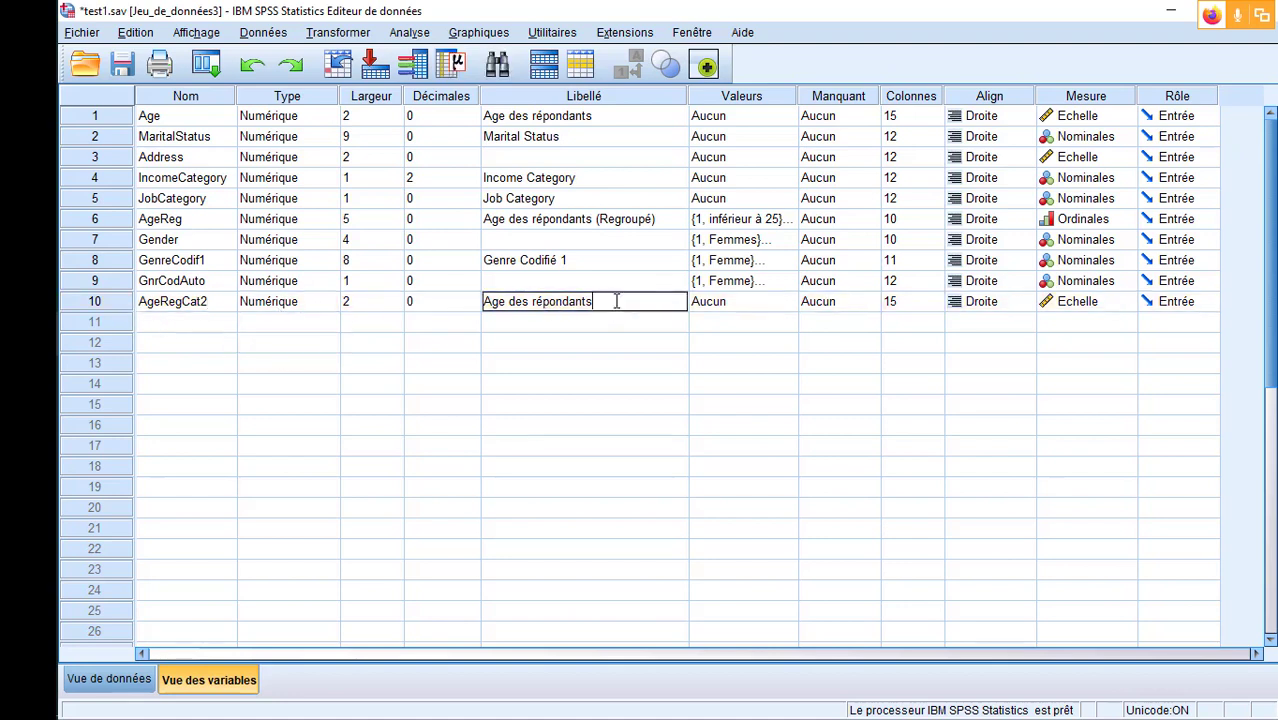
type("categories)")
left_click(650, 370)
- Open the dialog for recoding variables in place and widen it so the full variable labels fit
left_click(108, 302)
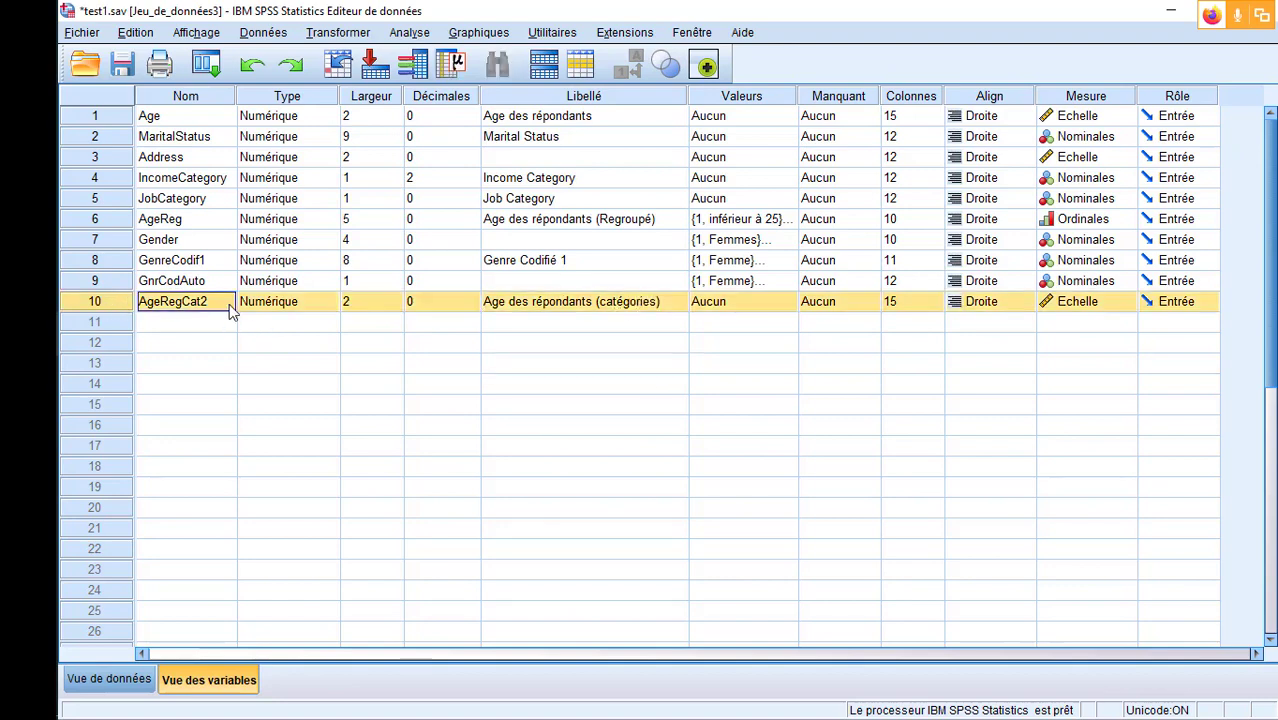
left_click(334, 34)
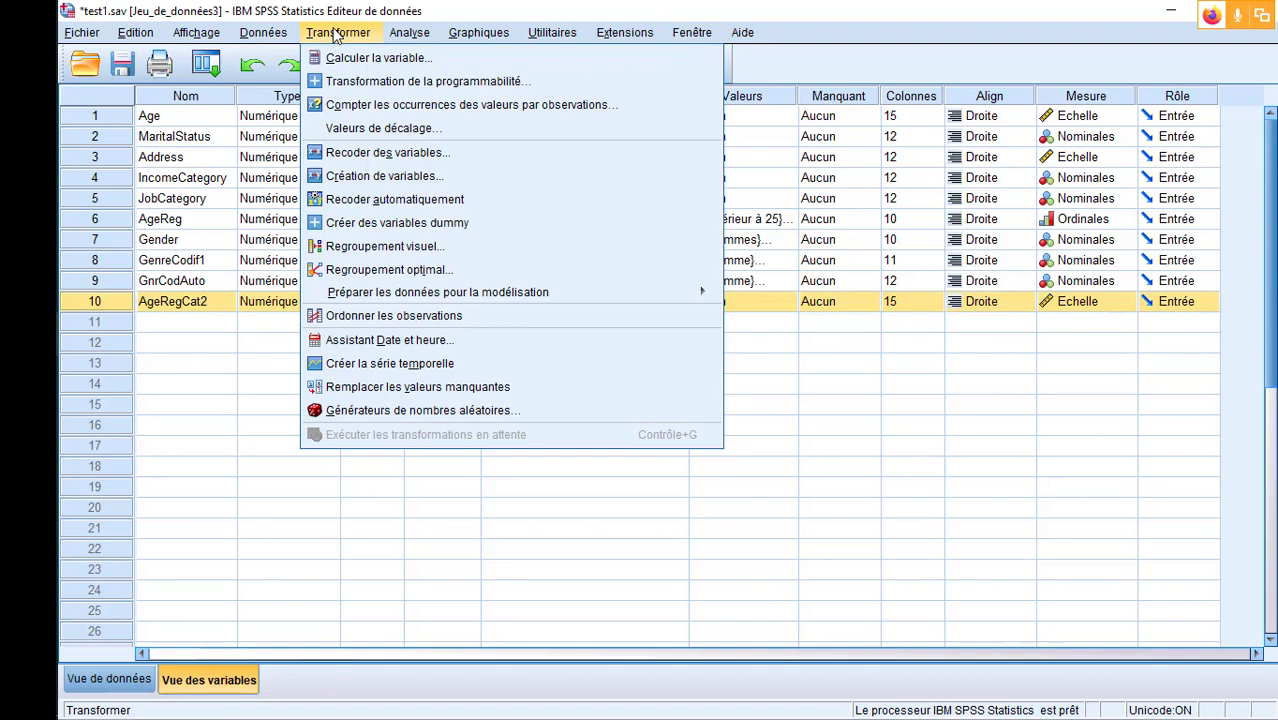
left_click(453, 155)
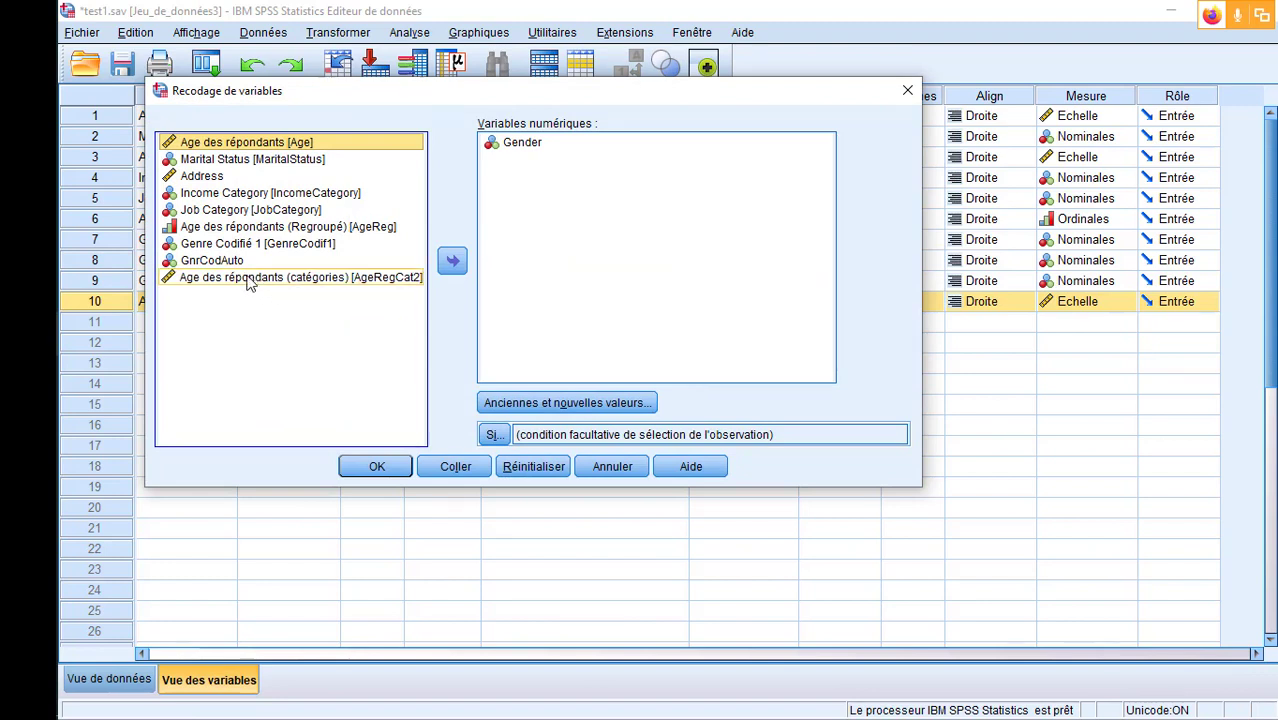
right_click(250, 284)
key("Escape")
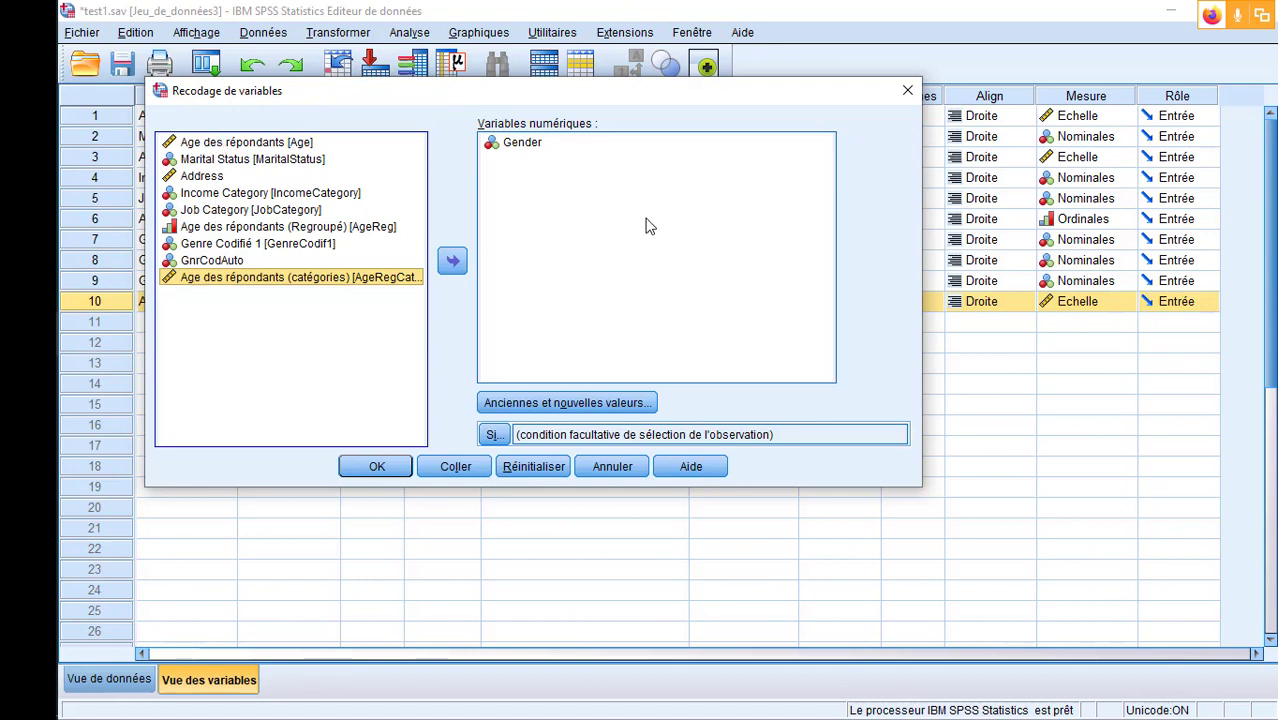
left_click_drag(919, 303, 1093, 314)
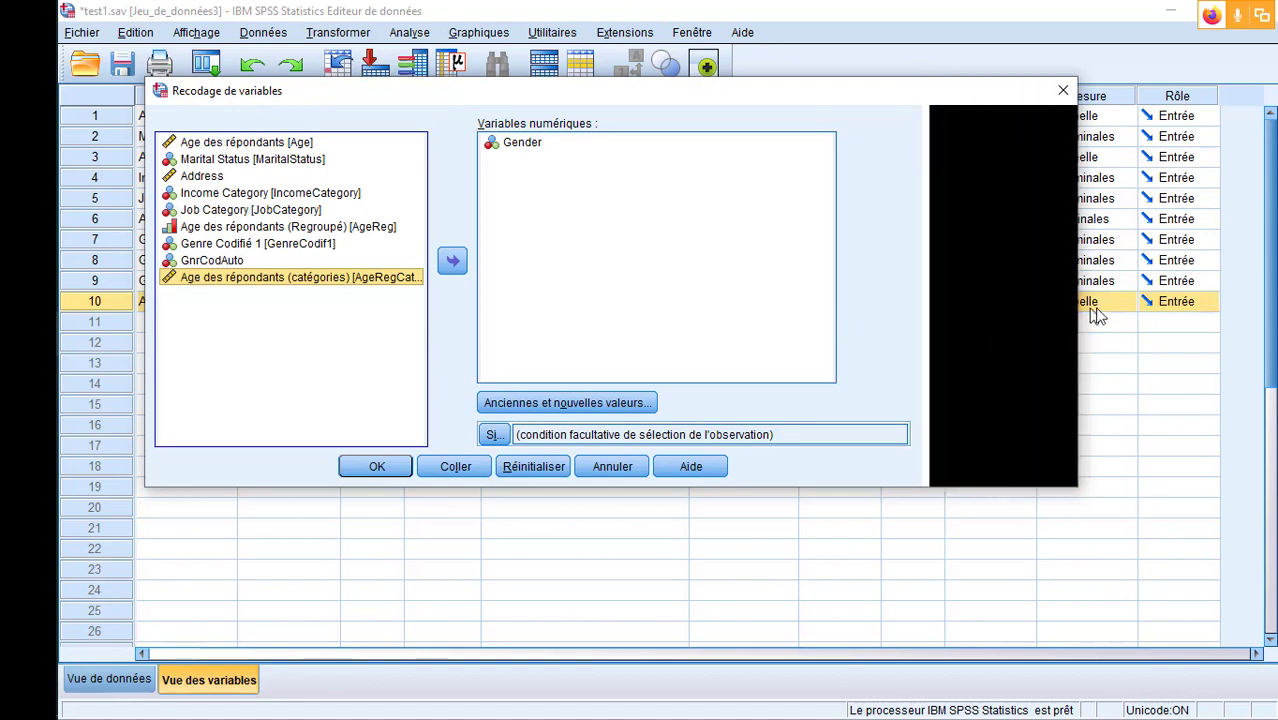
- Switch the source variable list to variable names and back to variable labels
right_click(275, 285)
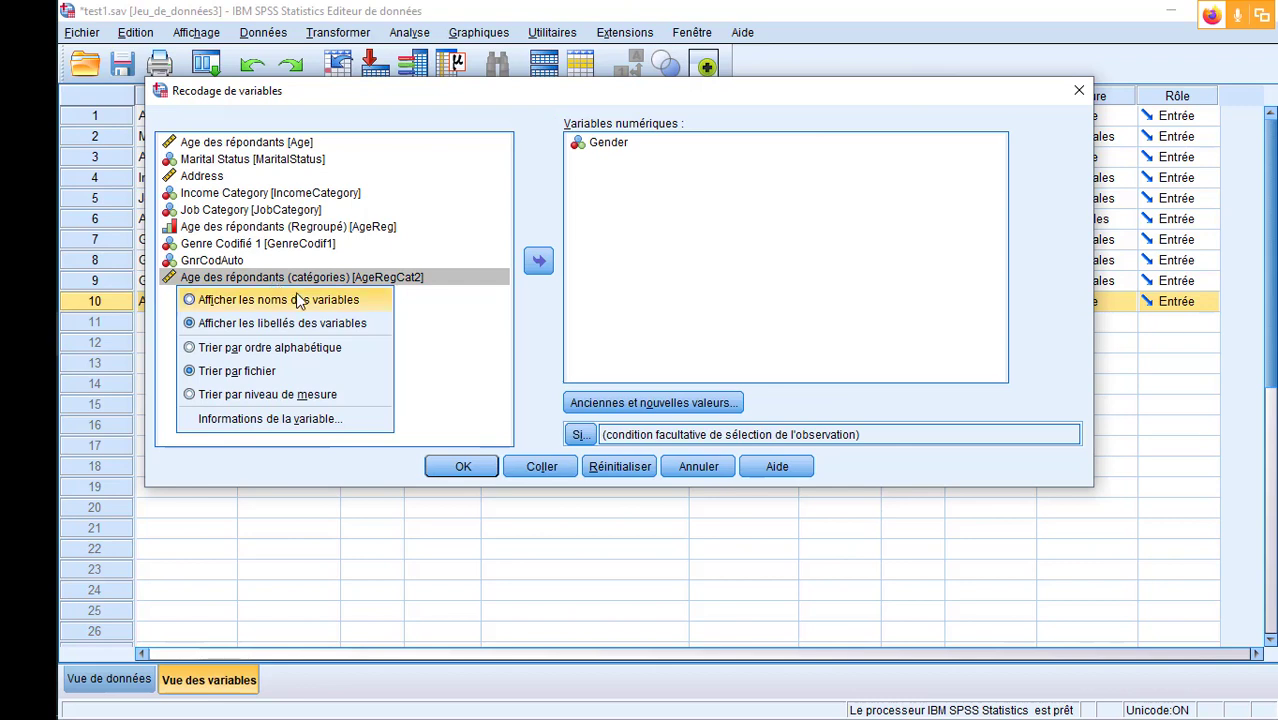
left_click(297, 298)
right_click(275, 285)
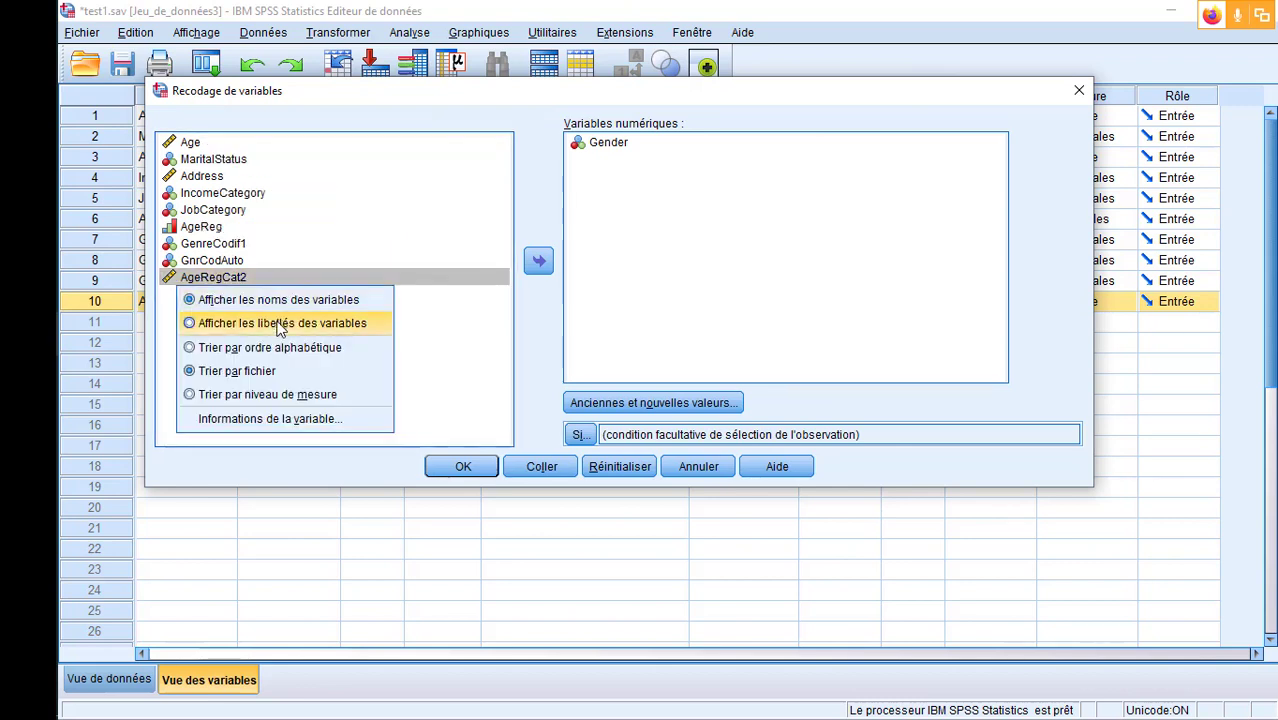
left_click(279, 322)
right_click(281, 284)
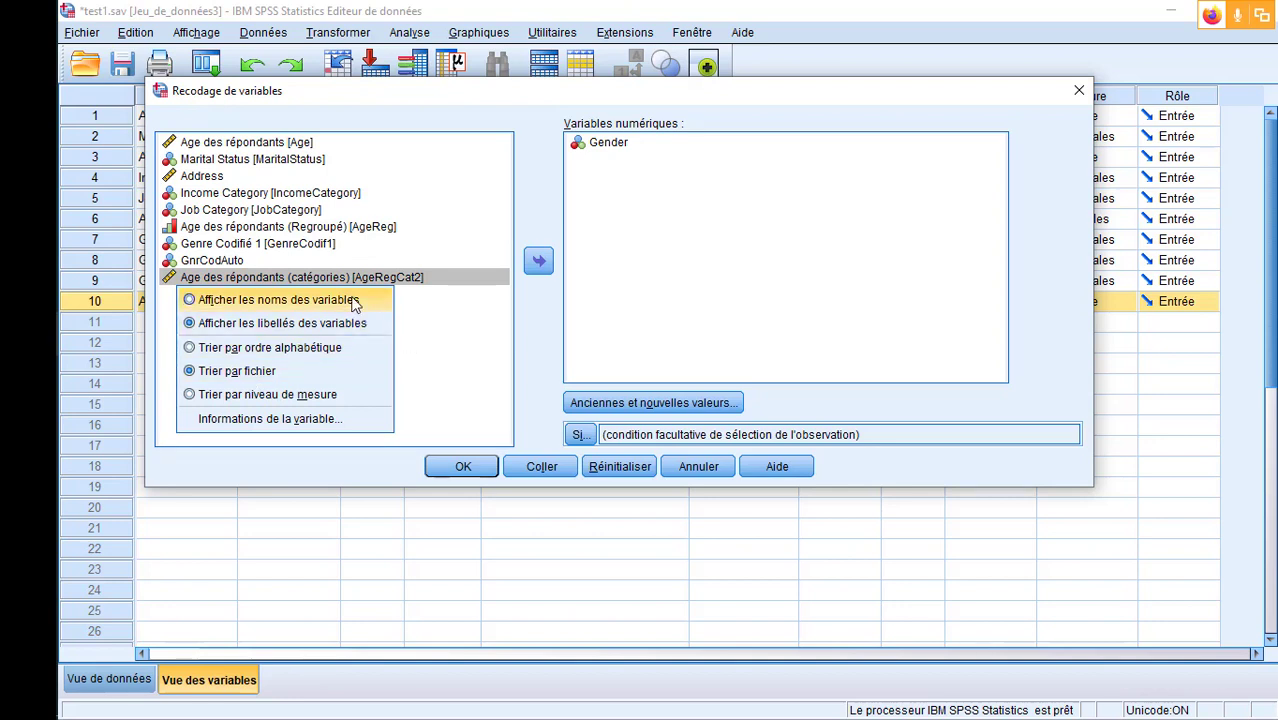
left_click(401, 298)
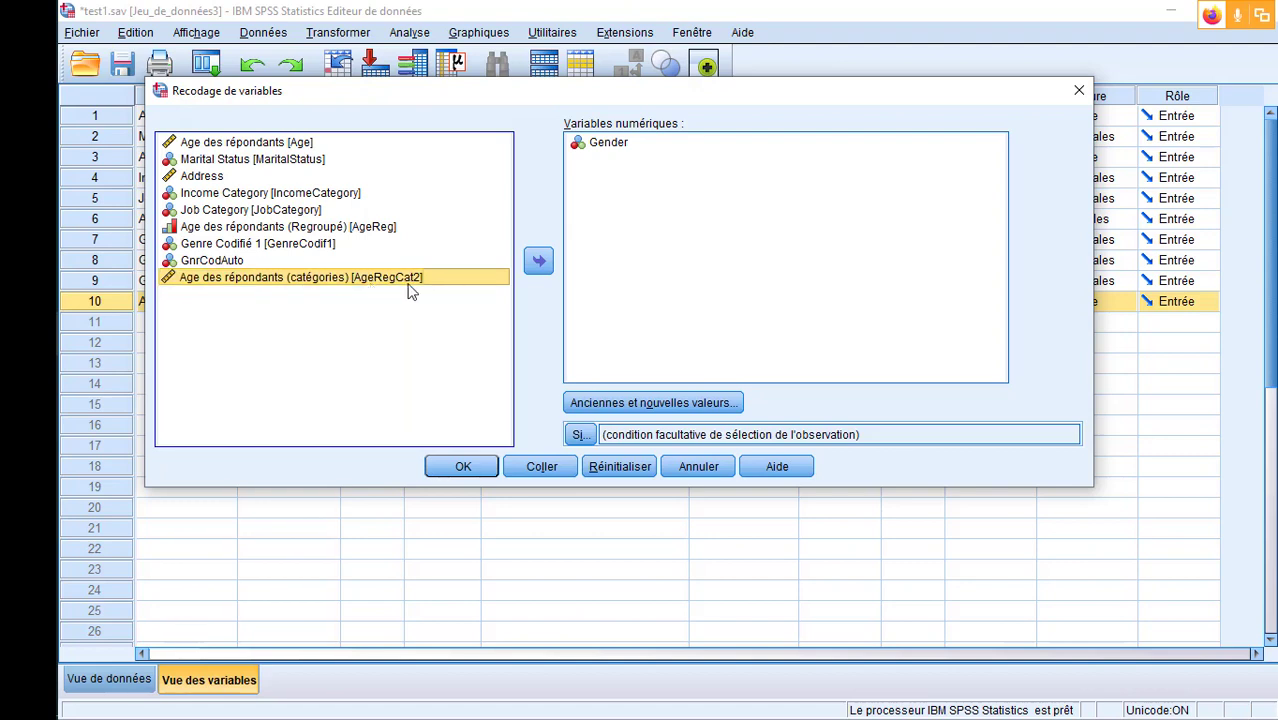
- Replace Gender with AgeRegCat2 as the variable to recode, accepting the clearing of the old recode rules
left_click(607, 145)
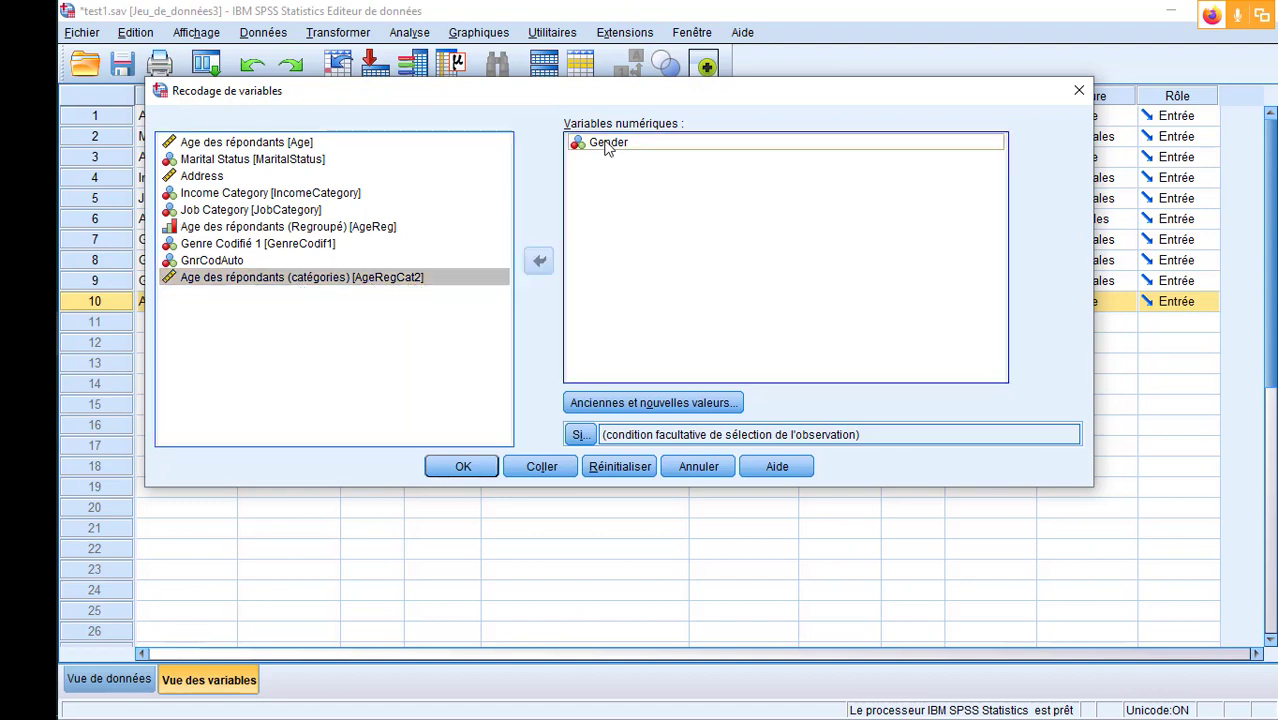
left_click(537, 260)
left_click(487, 295)
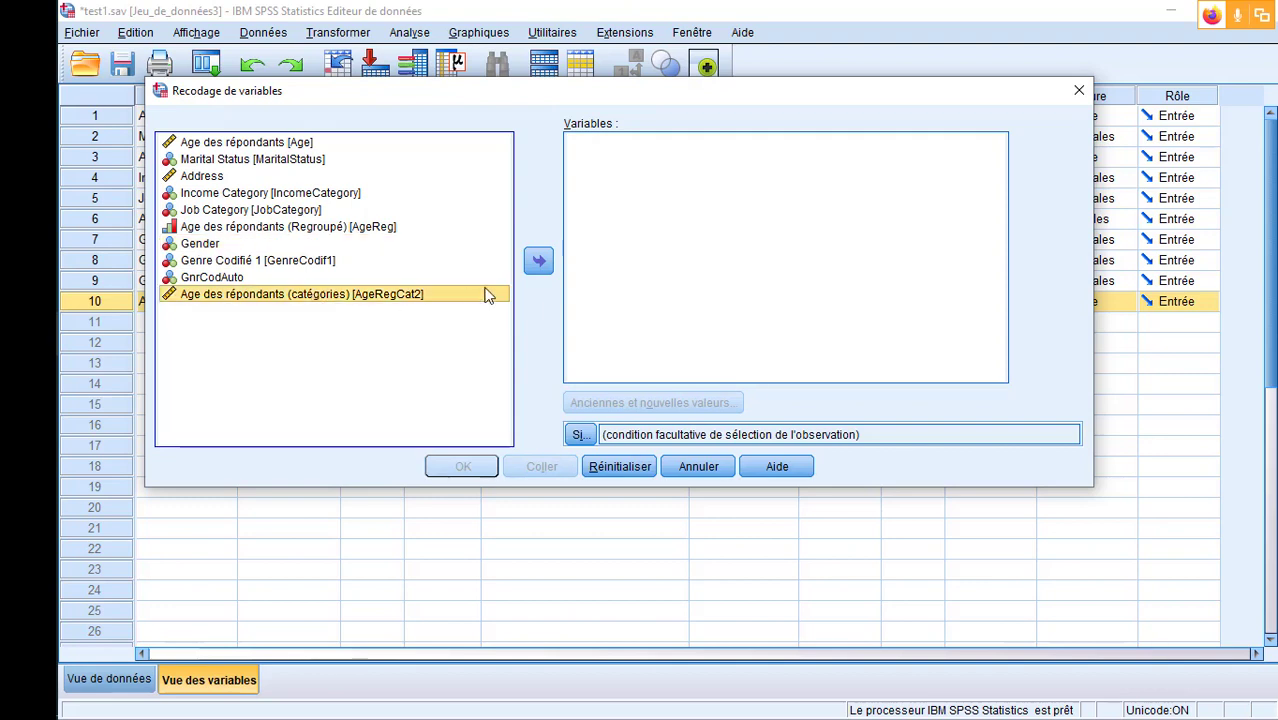
left_click(538, 260)
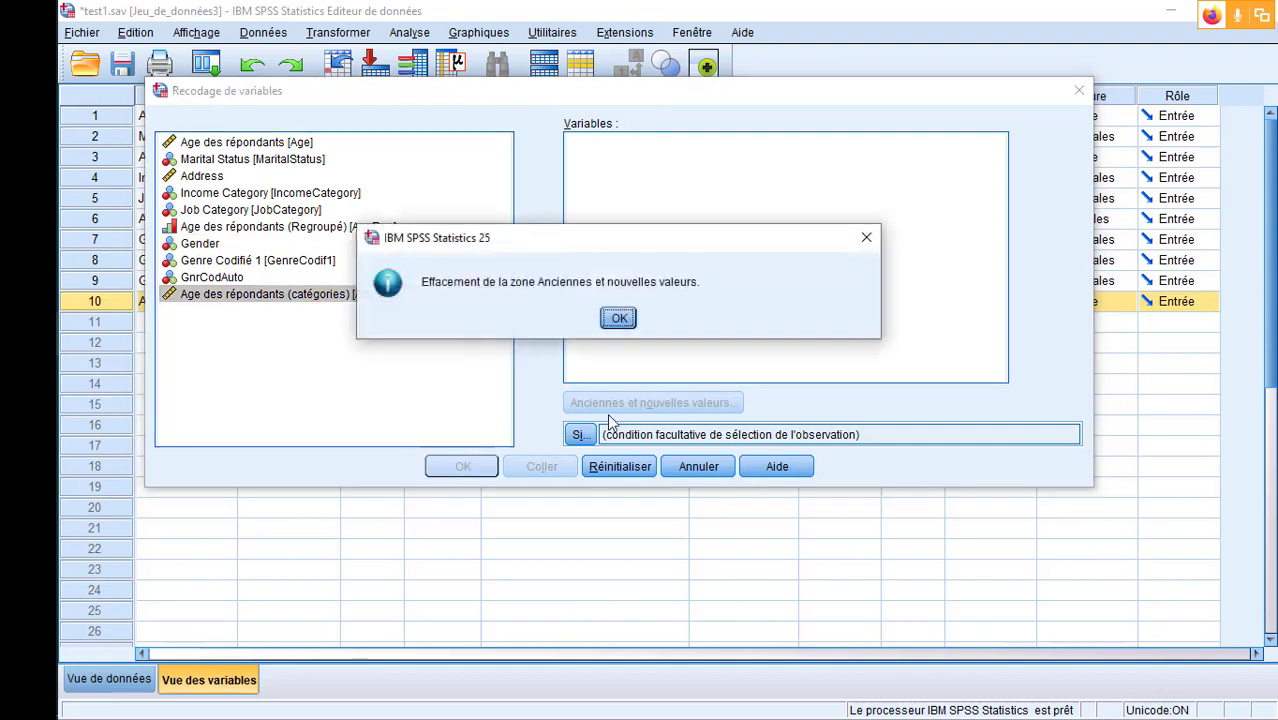
left_click(617, 317)
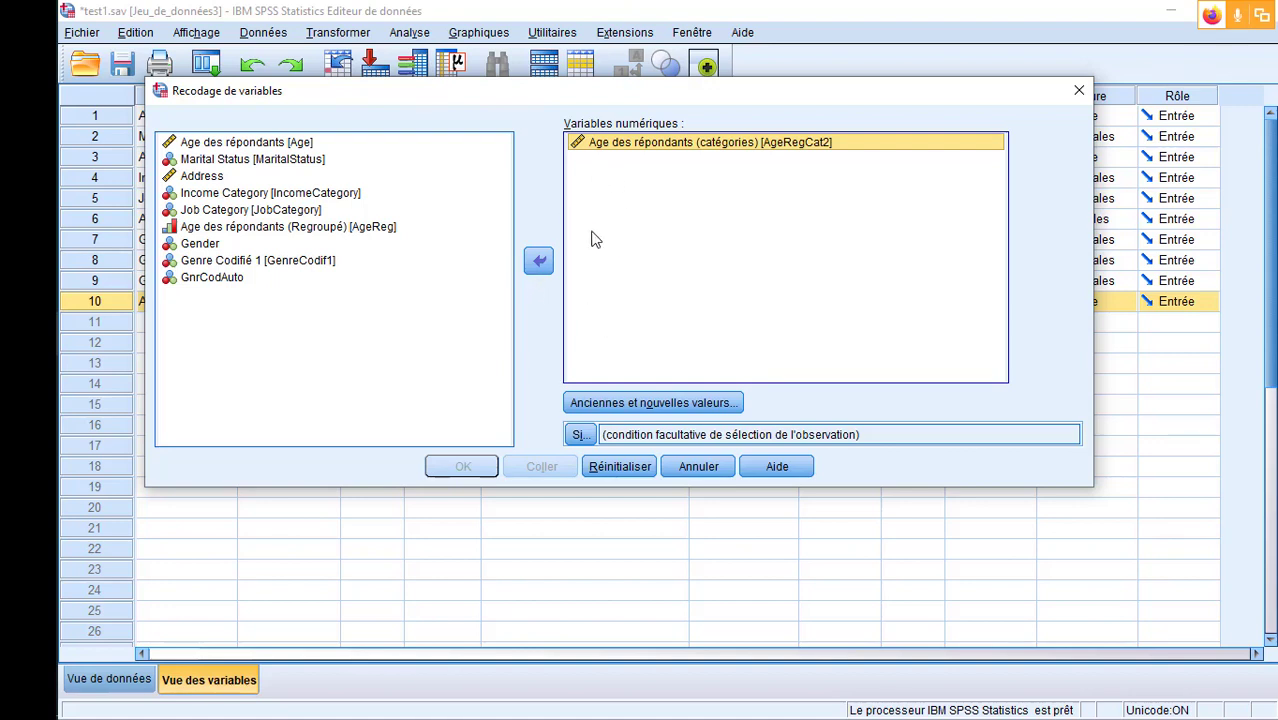
- Add a recode rule for AgeRegCat2 that turns the range 19 to 25 into the new value 1
left_click(667, 400)
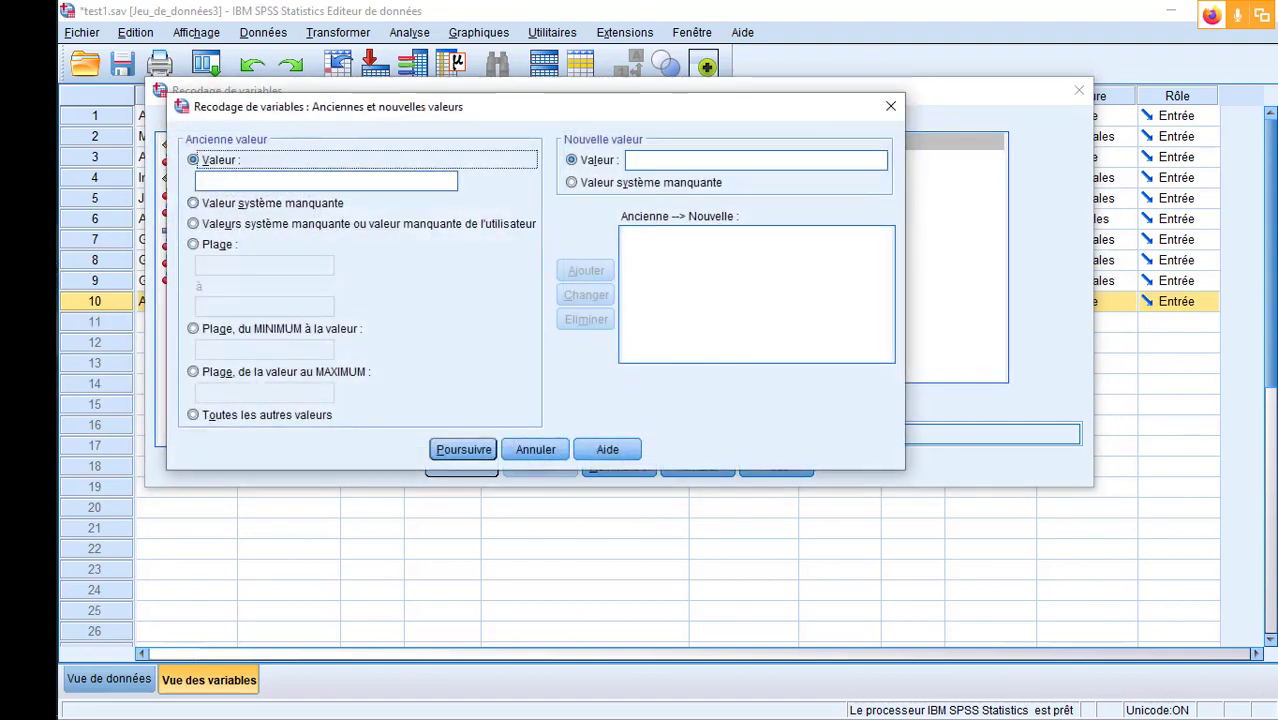
left_click_drag(338, 118, 400, 121)
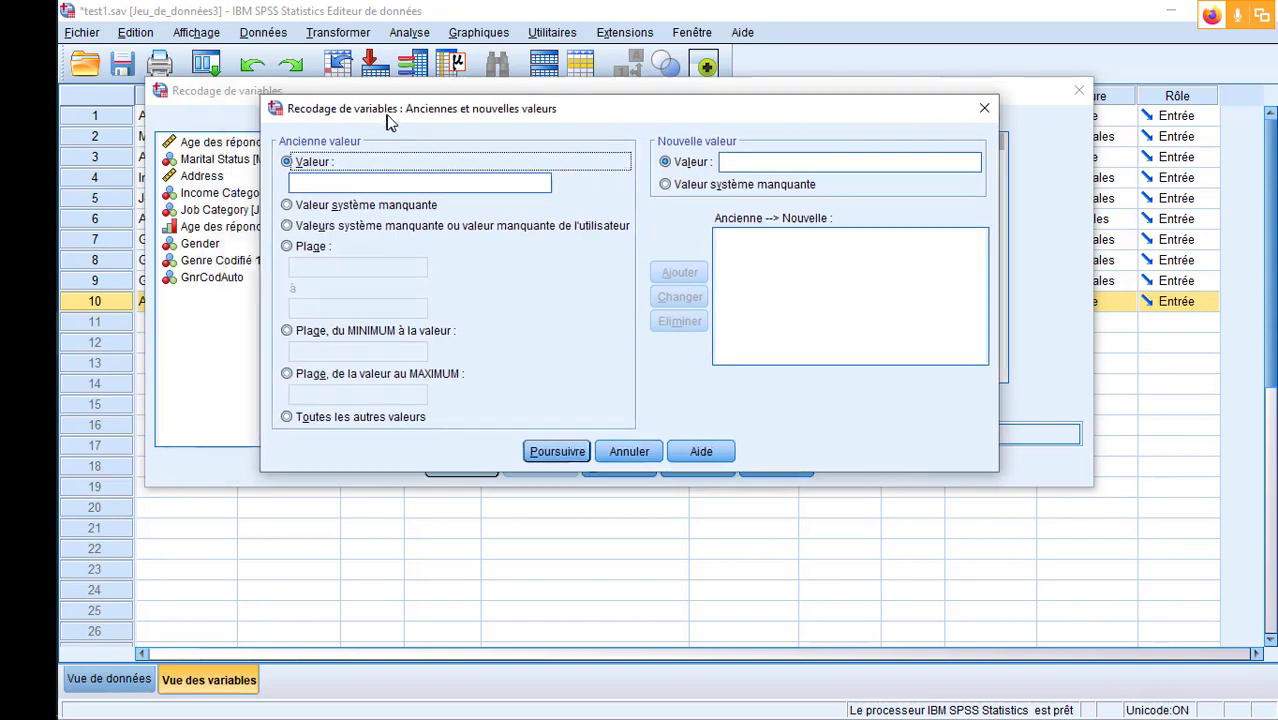
left_click(288, 247)
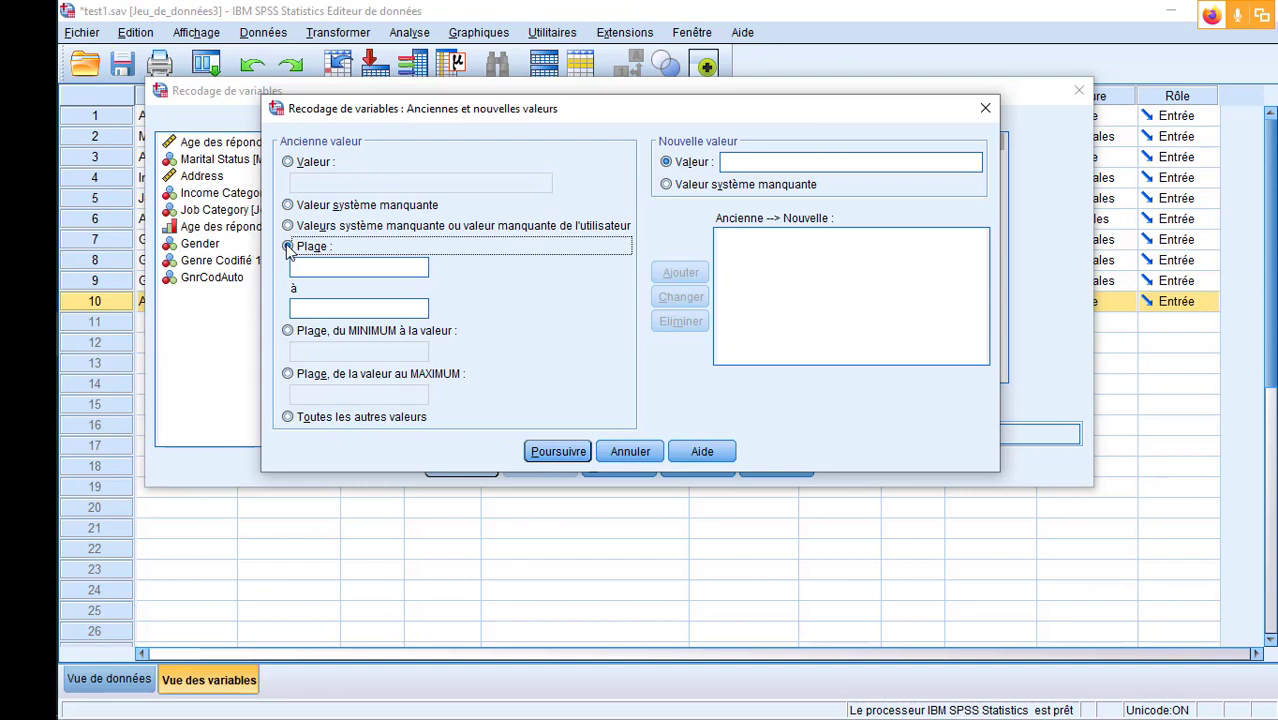
left_click(367, 264)
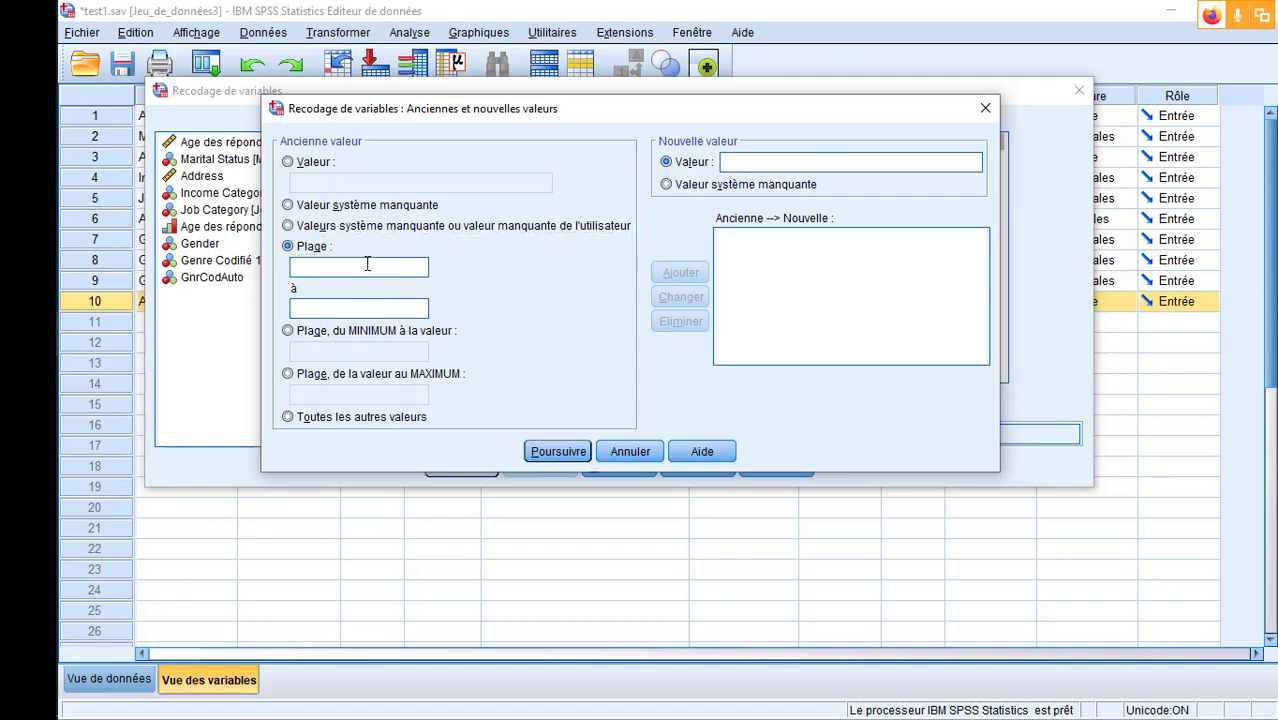
type("19")
left_click(350, 307)
type("25")
left_click(667, 162)
left_click(749, 160)
type("1")
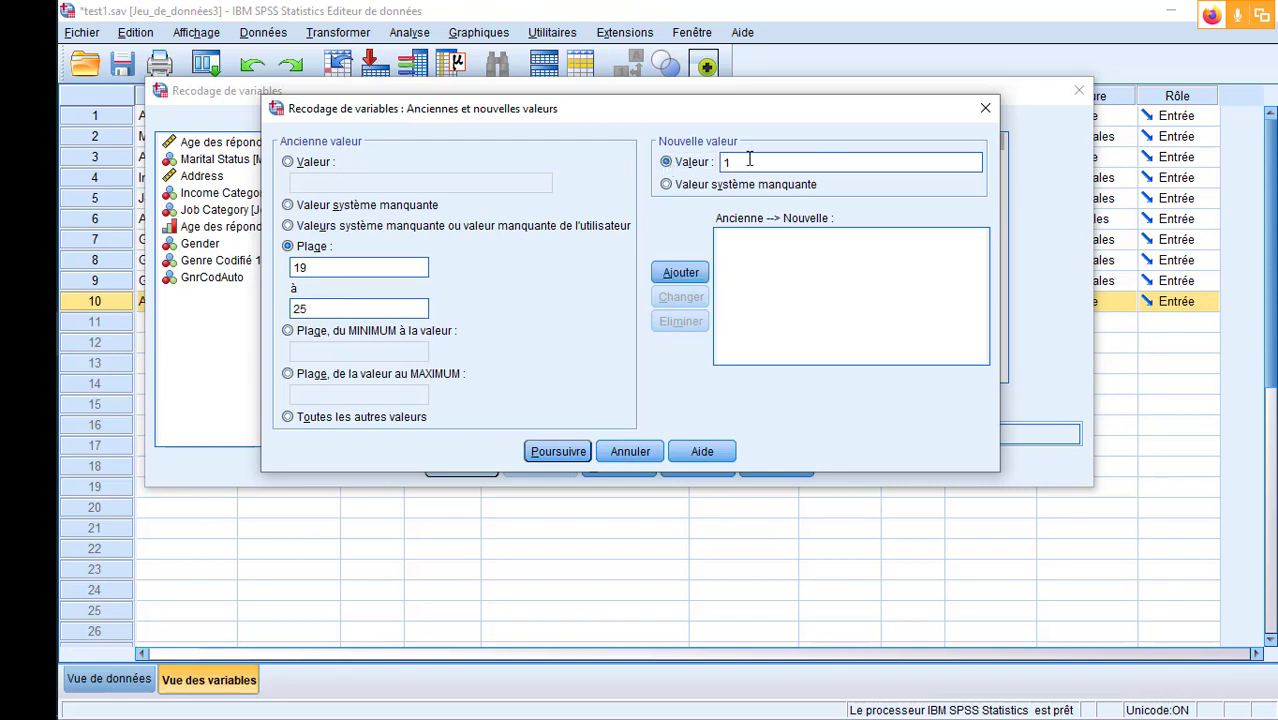
left_click(688, 276)
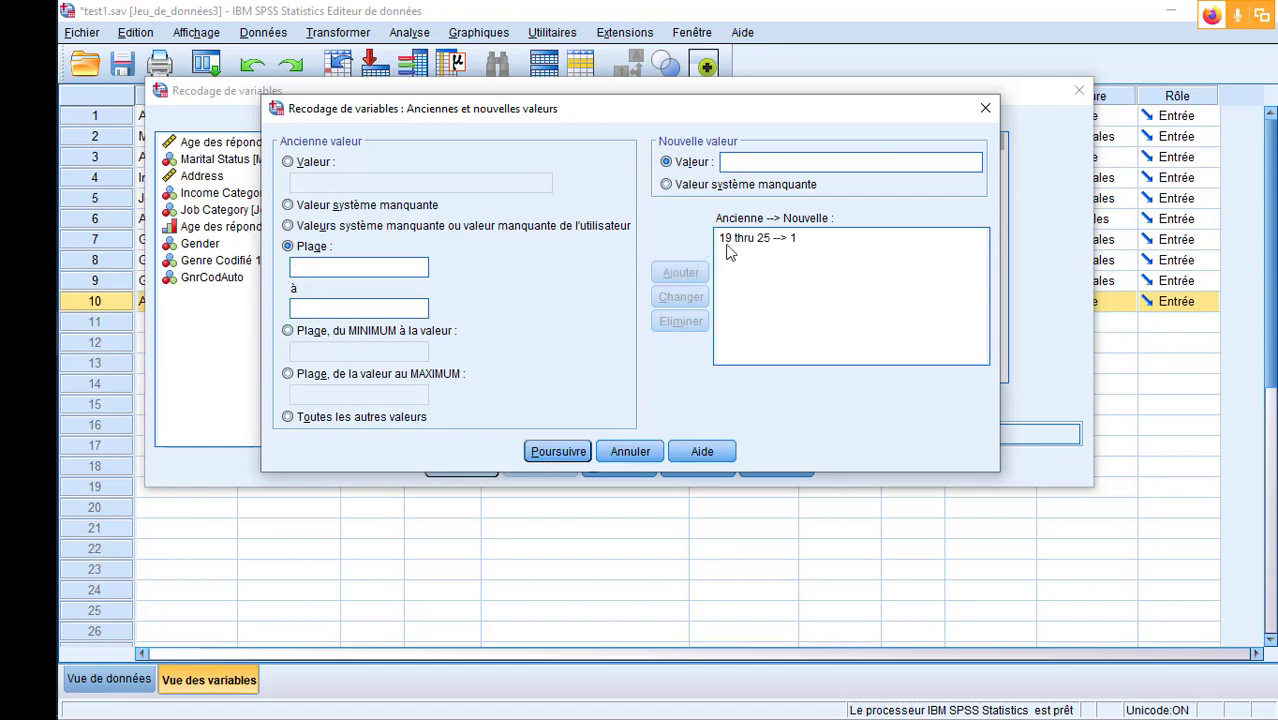
- Add a second recode rule that turns the range 25 to 50 into the new value 2
left_click(779, 245)
type("25")
left_click(378, 306)
type("50")
left_click(836, 161)
type("2")
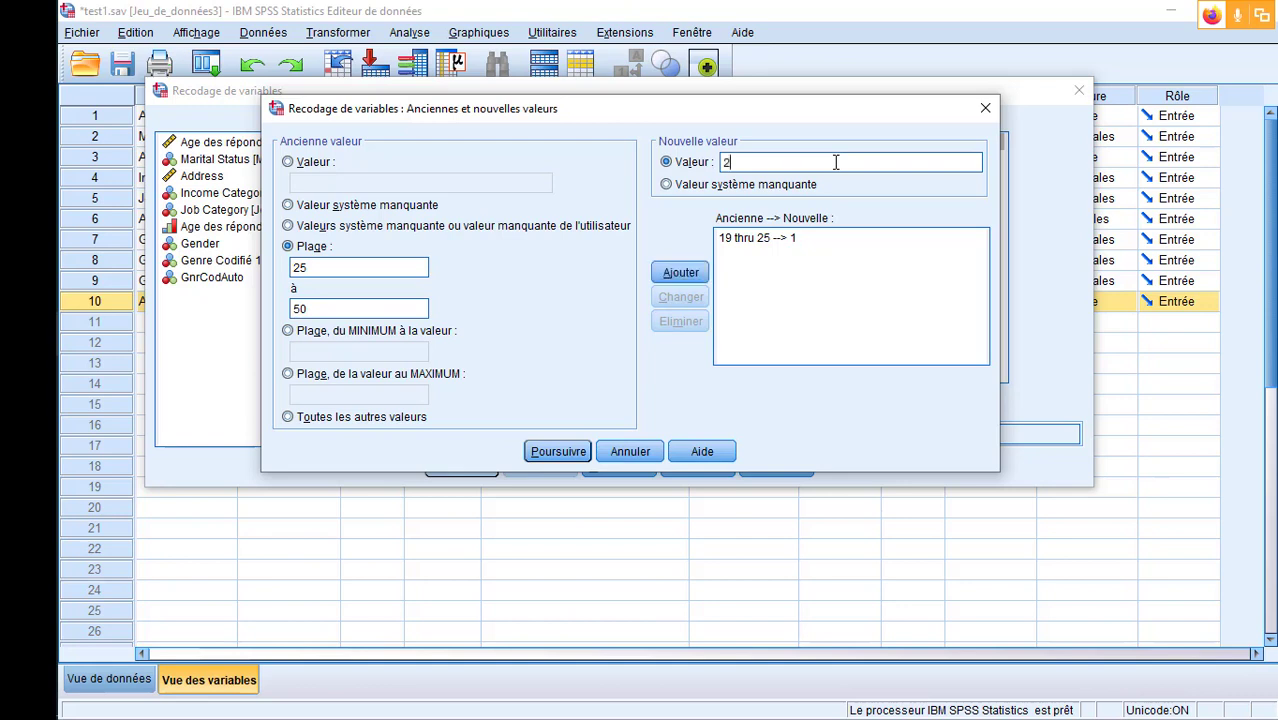
left_click(686, 276)
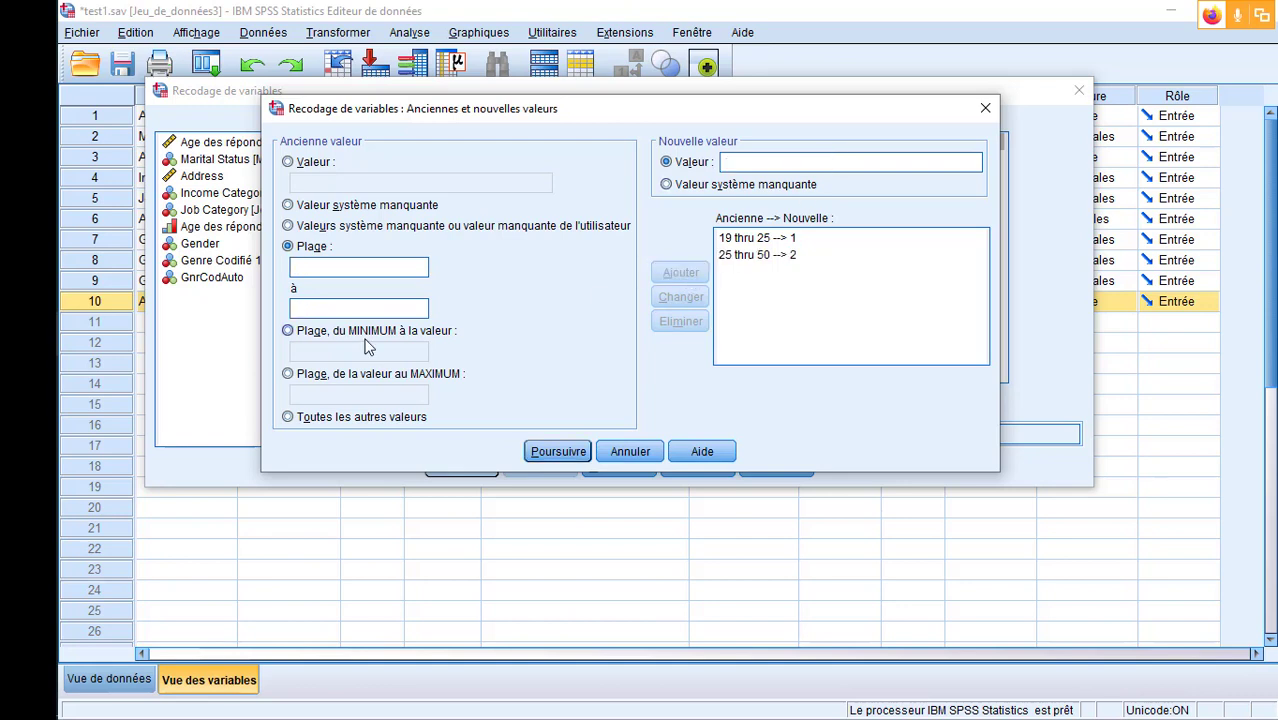
- Add a rule that turns values from 50 to the maximum into 3, and run the recode
left_click(288, 374)
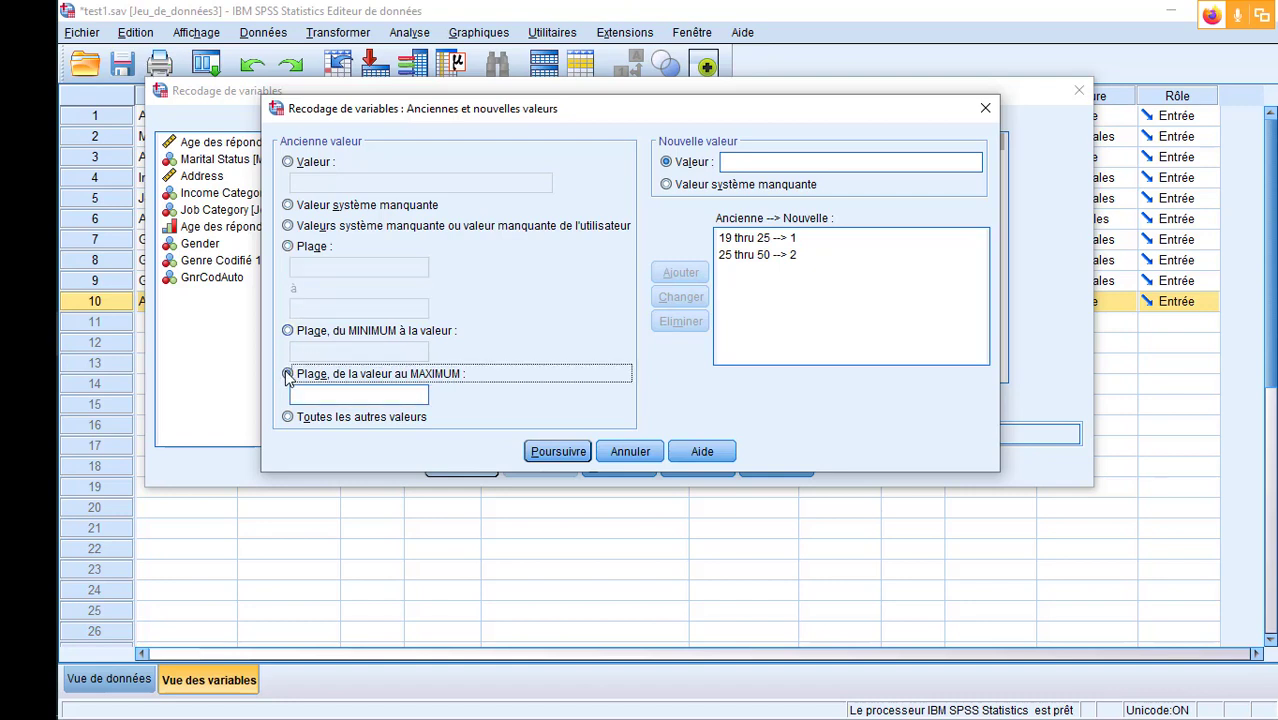
left_click(337, 393)
type("50")
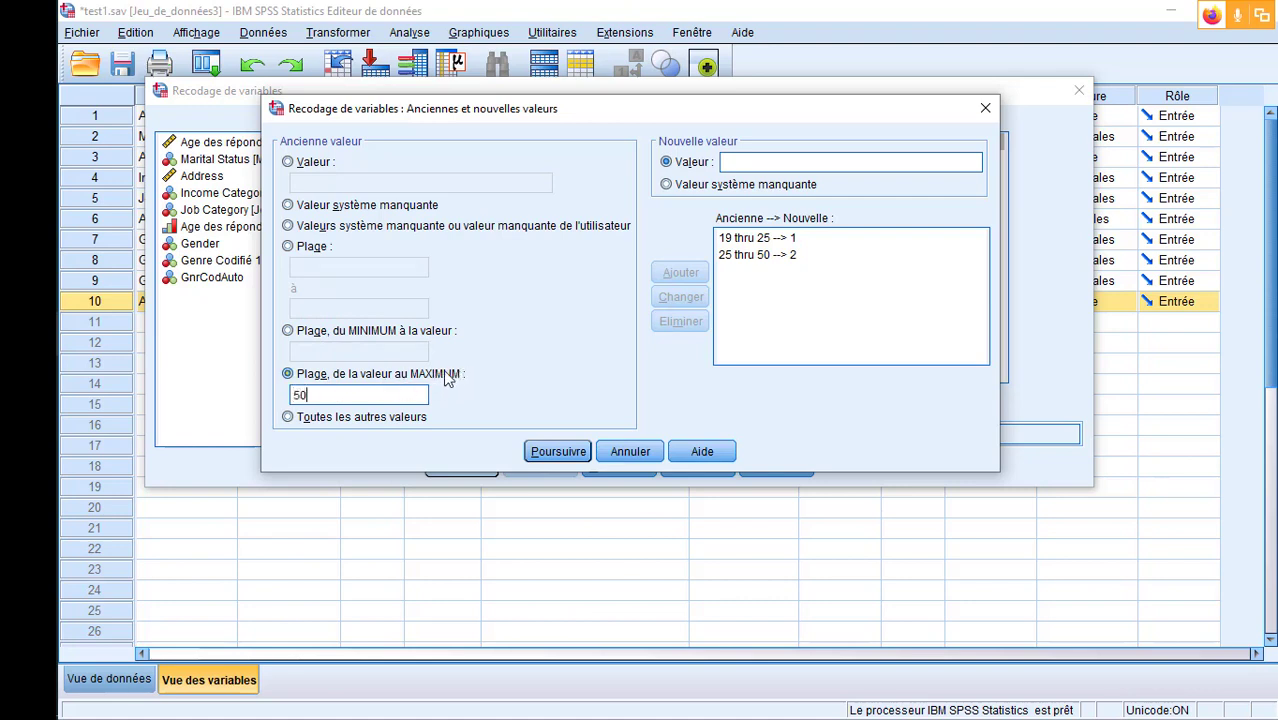
left_click(808, 165)
type("3")
left_click(680, 273)
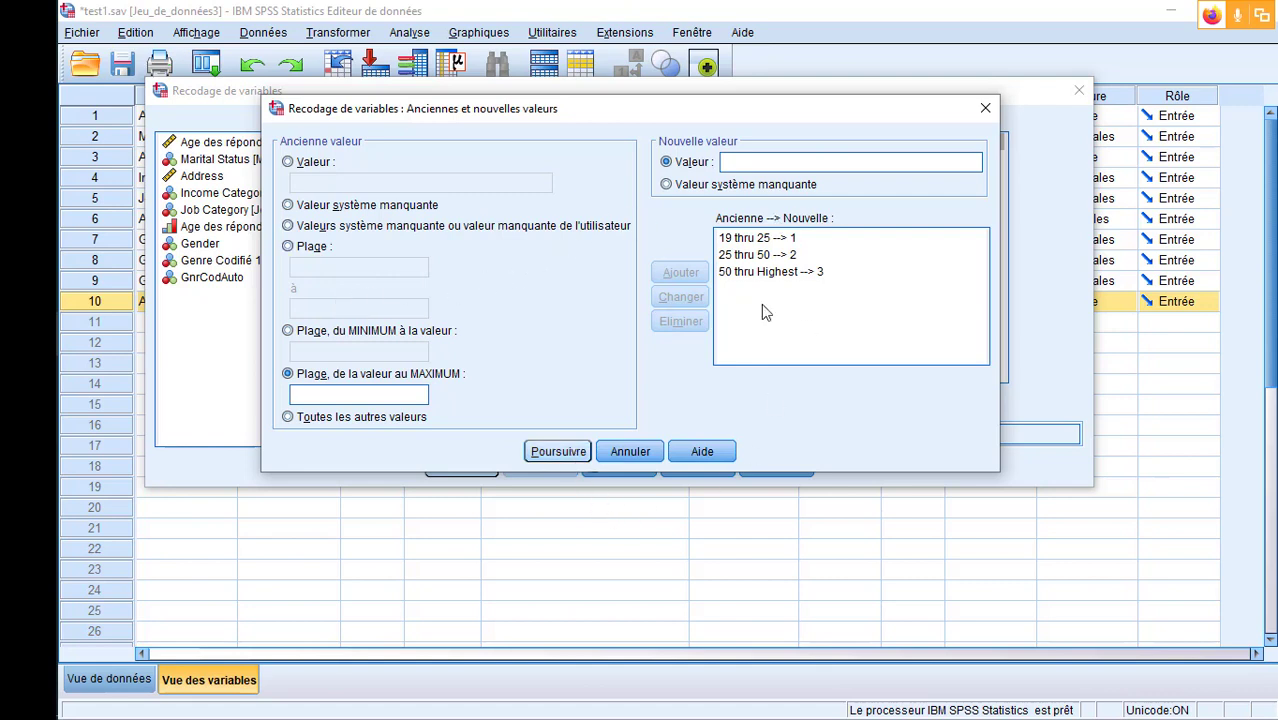
left_click(718, 275)
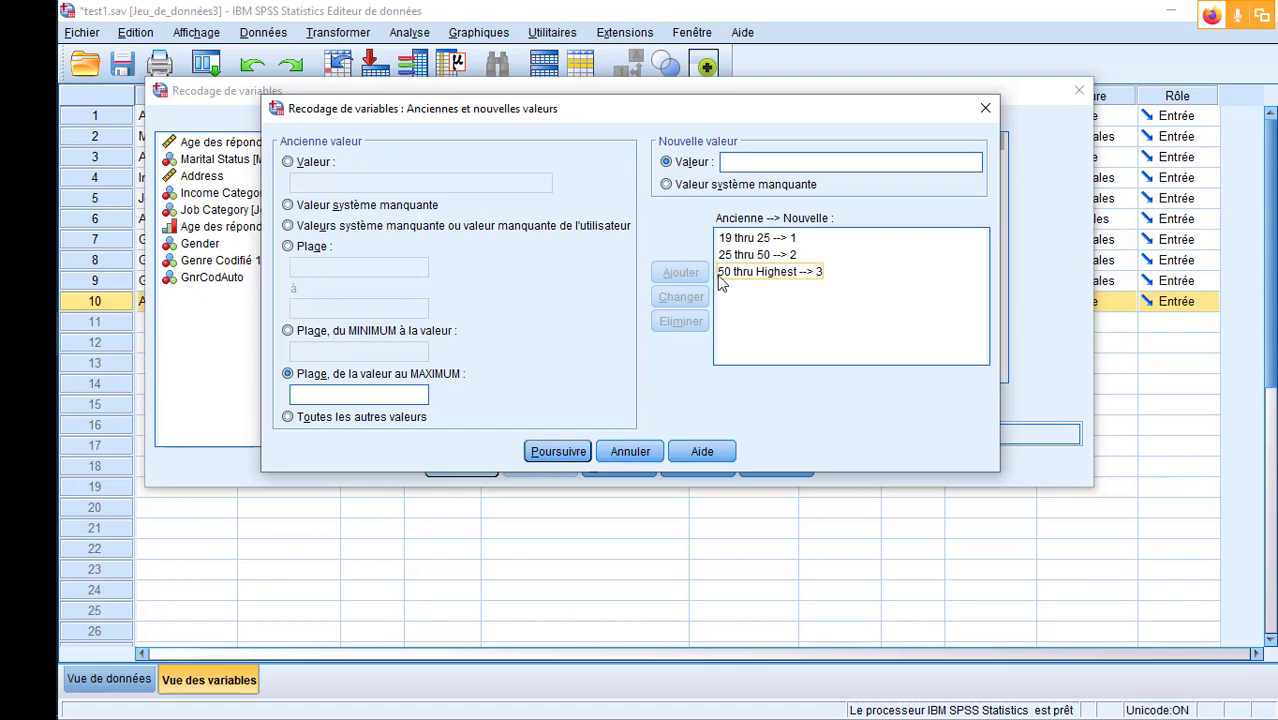
left_click(564, 451)
left_click(479, 470)
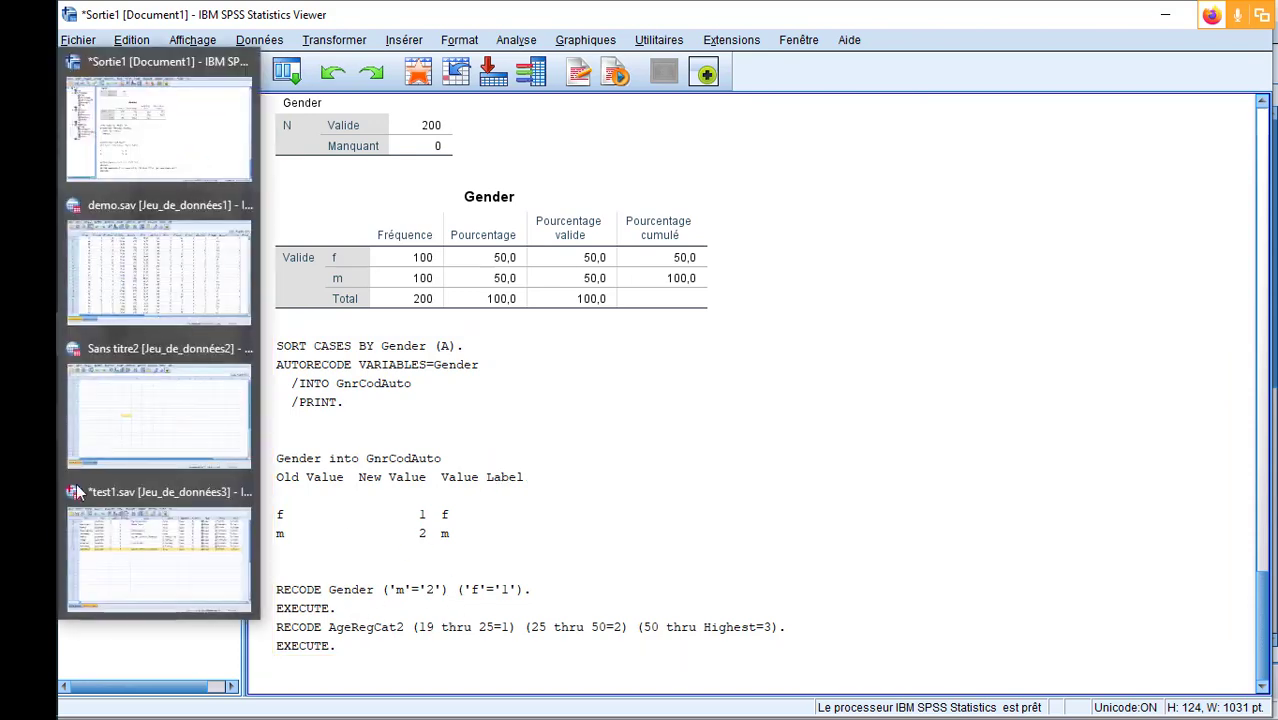
- Return to test1.sav's data view, widen the AgeRegCat2 column slightly and check its recoded values
left_click(125, 550)
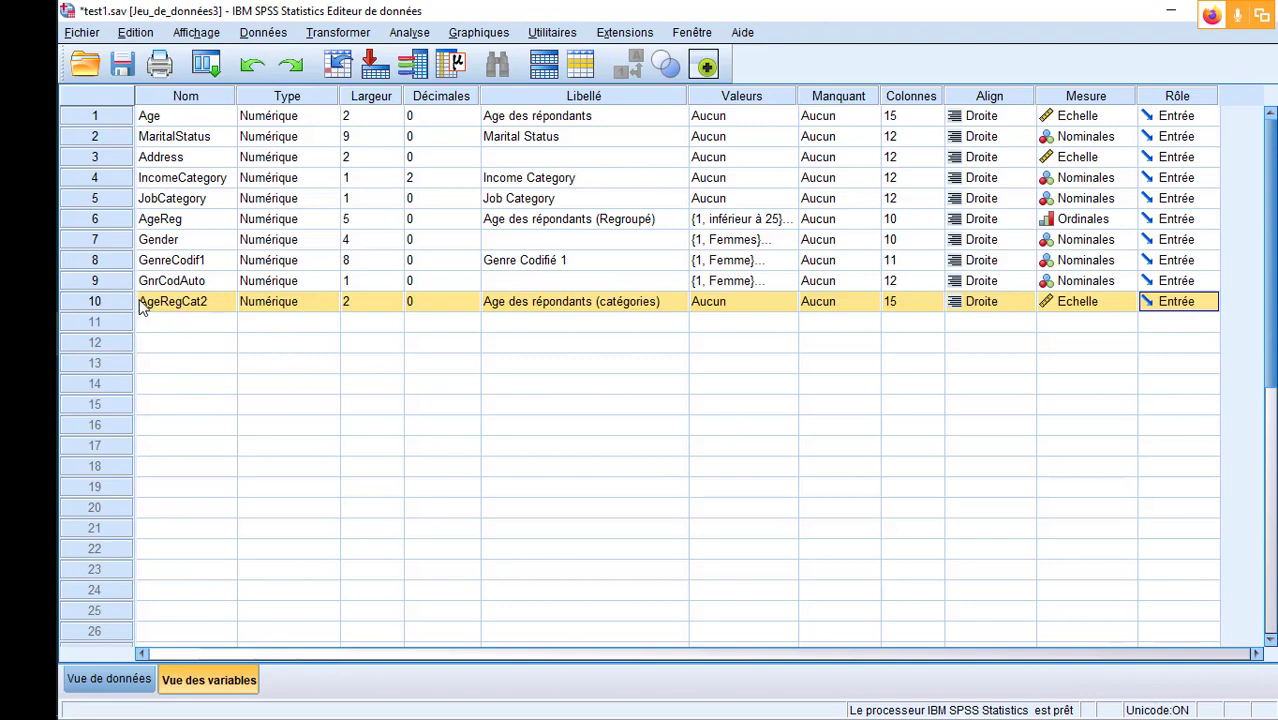
left_click(86, 303)
left_click(131, 684)
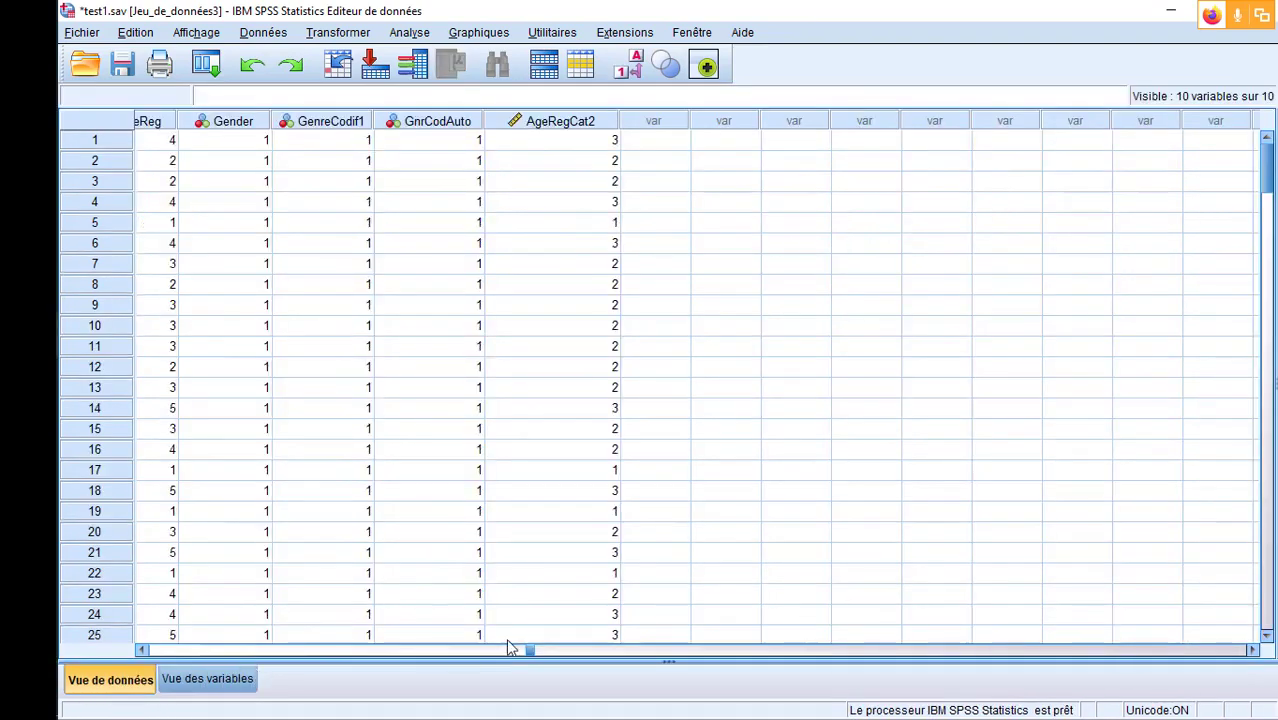
left_click(565, 121)
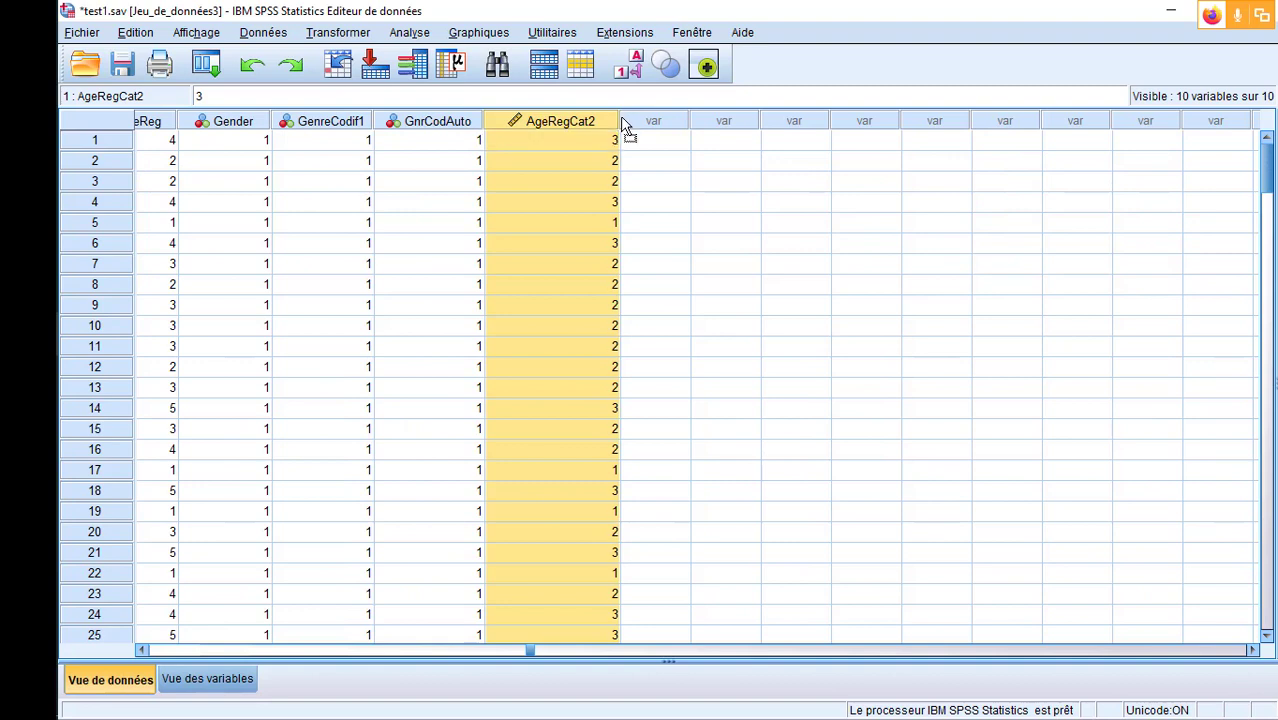
left_click_drag(637, 119, 653, 119)
scroll(605, 302, "down", 20)
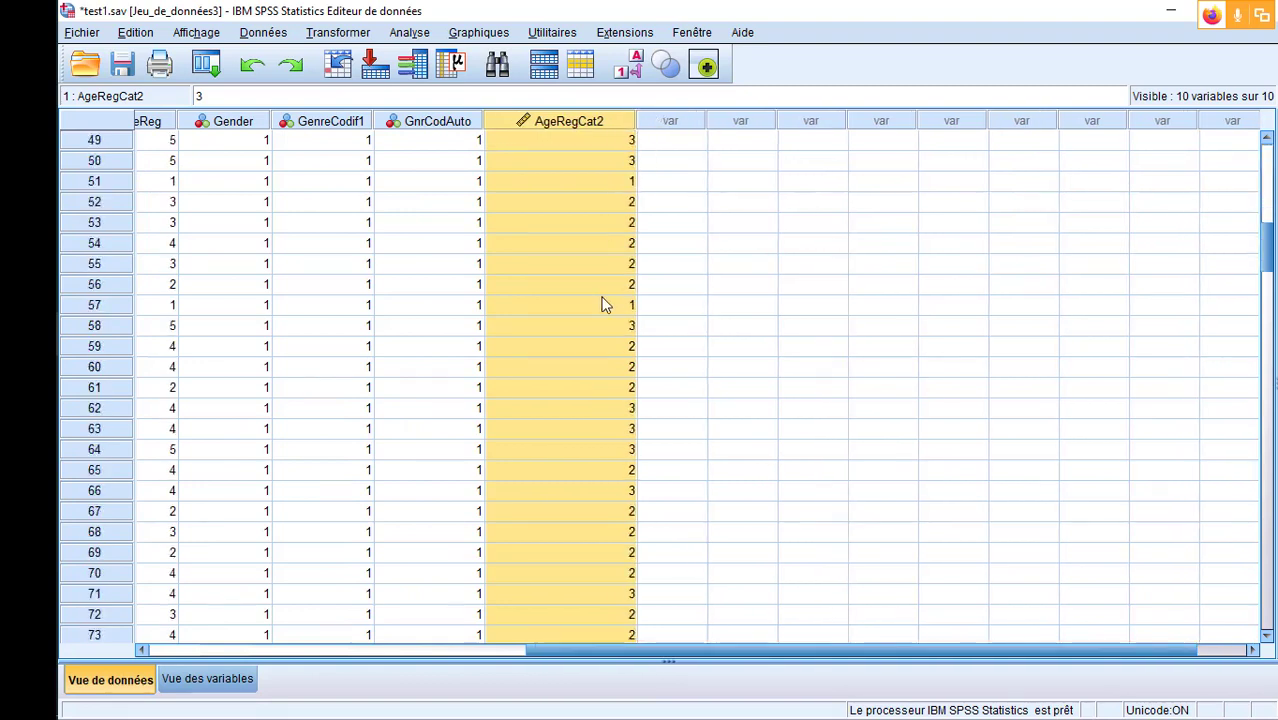
scroll(605, 304, "up", 20)
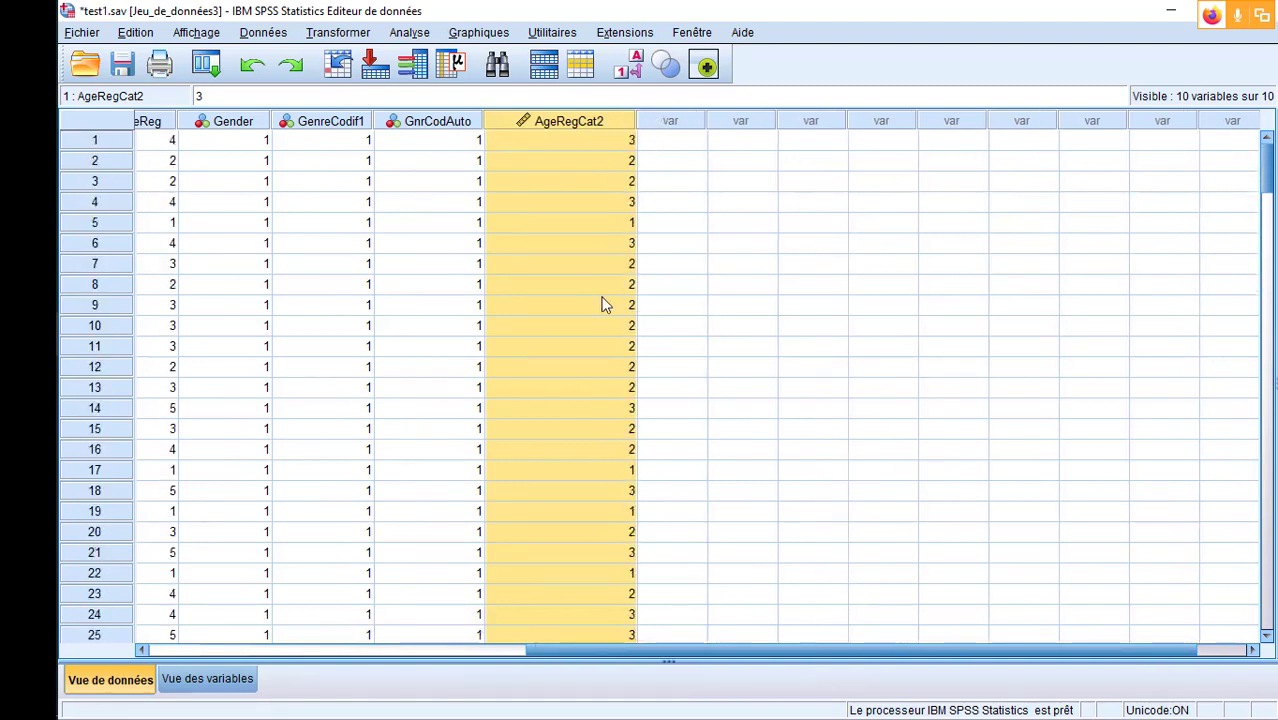
- In the variable view, add the value label "19 à 25 ans" for value 1 of AgeRegCat2
left_click(207, 679)
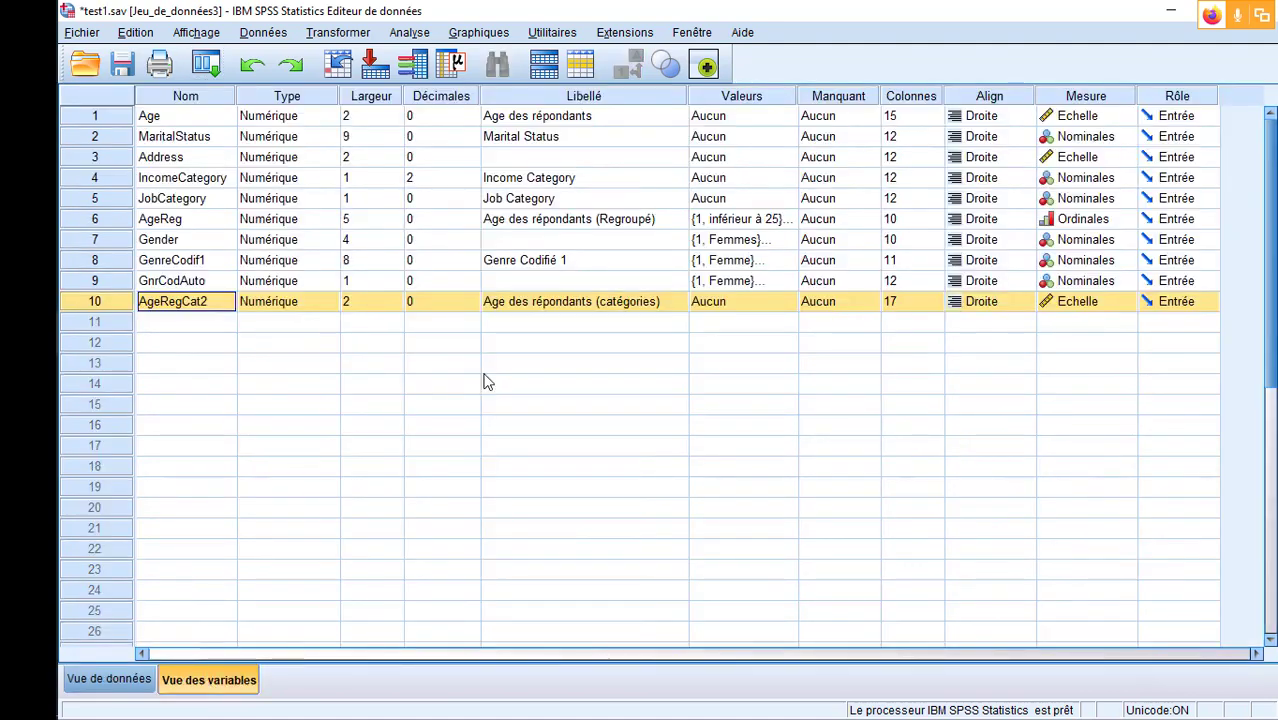
left_click(790, 302)
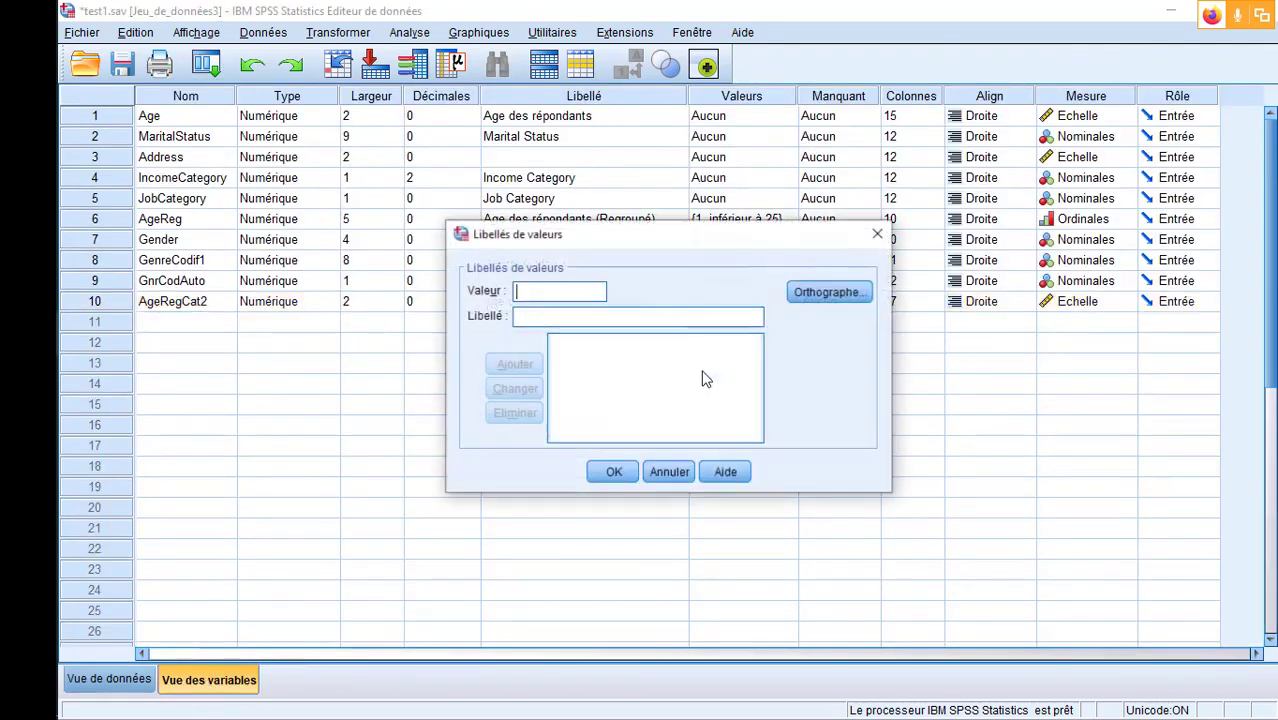
type("1")
left_click(571, 315)
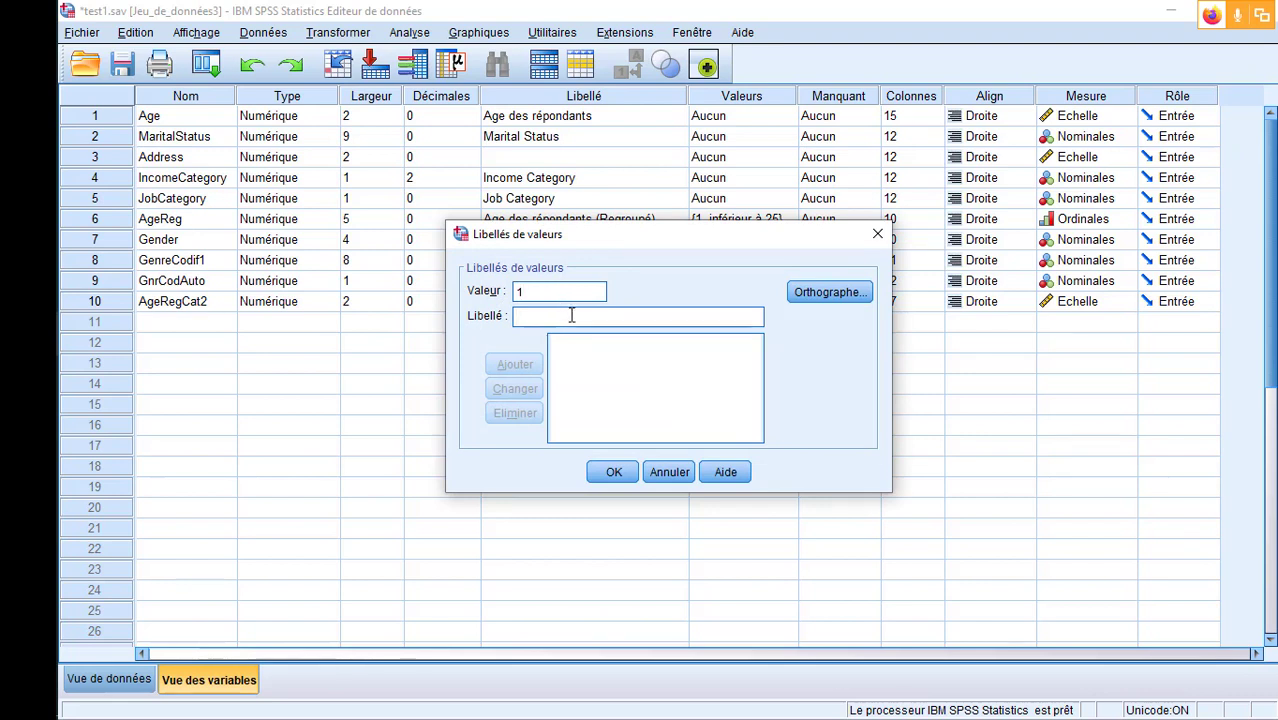
type("inf")
key("BackSpace")
key("BackSpace")
key("BackSpace")
type("19 à ")
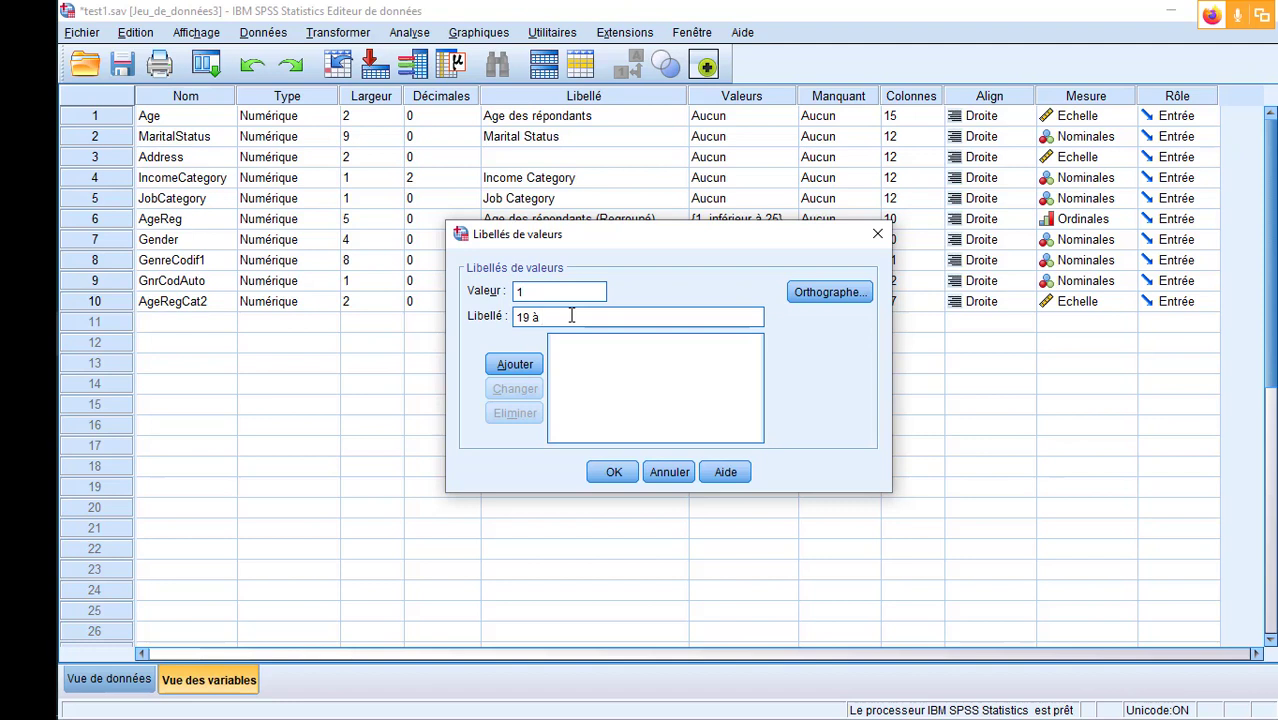
type("25 ans")
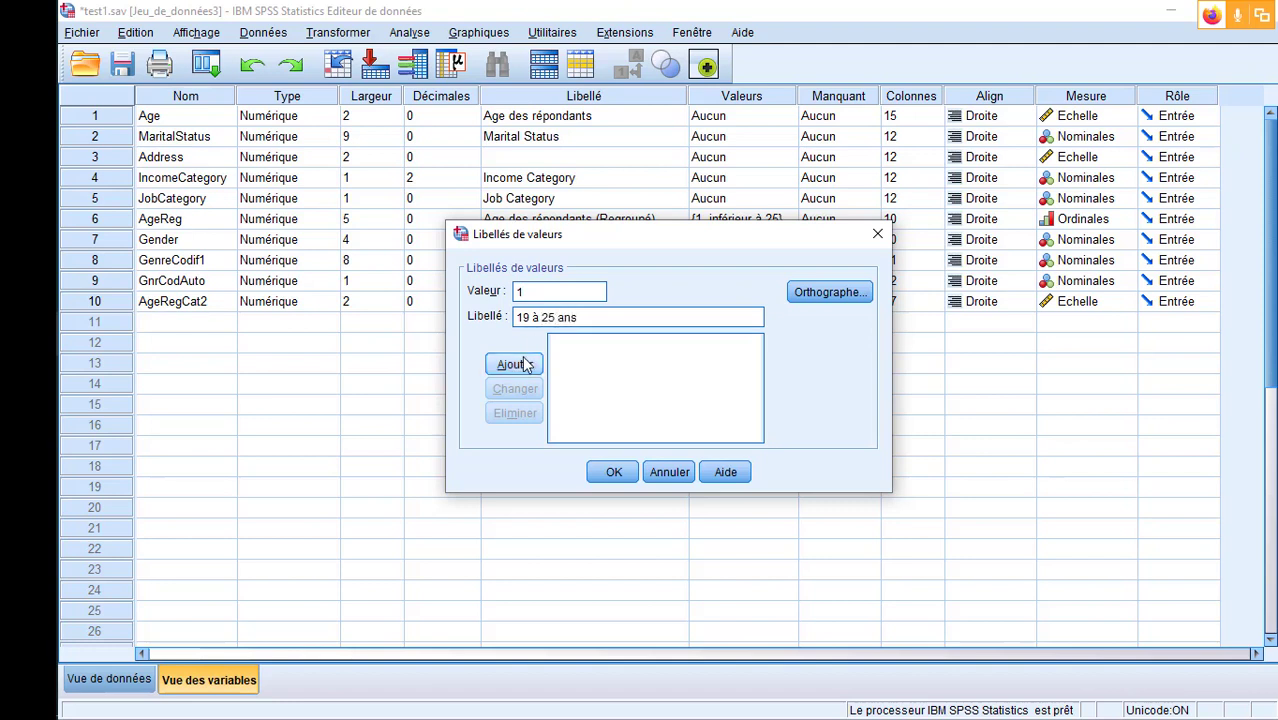
left_click(524, 365)
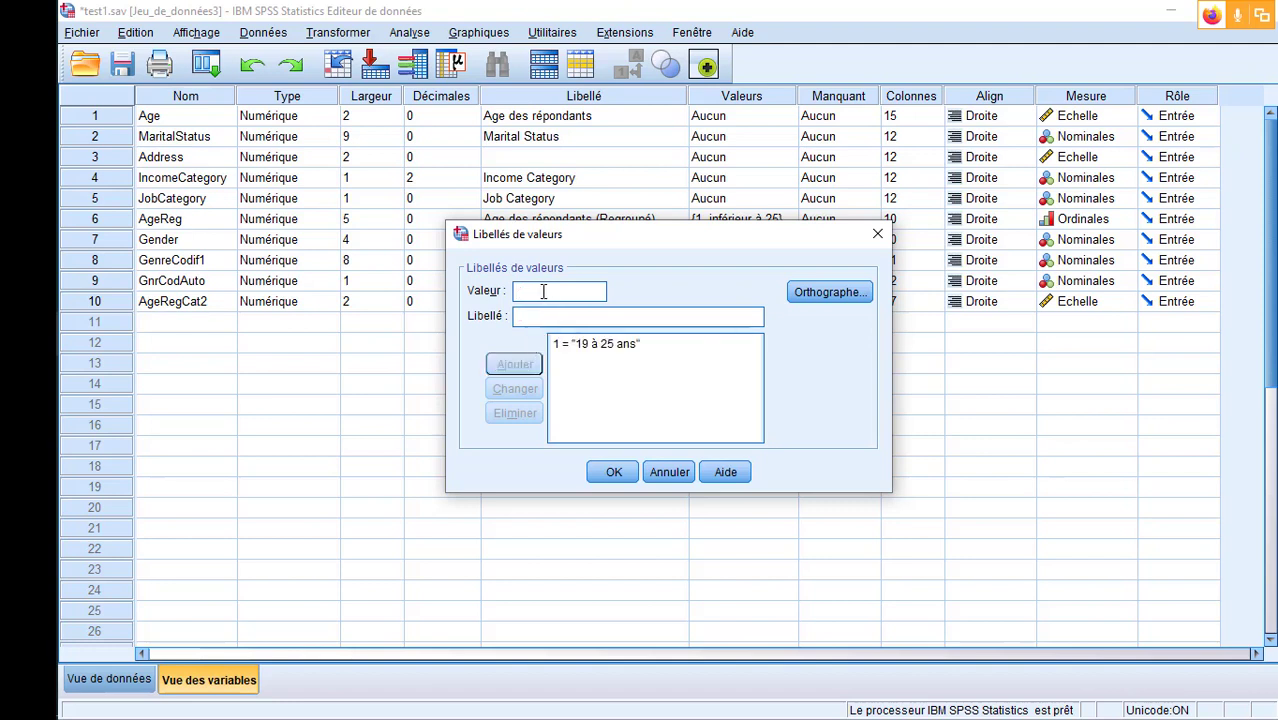
- Add the value label "[25 ans à 50[" for value 2 of AgeRegCat2
left_click(543, 291)
type("2")
left_click(554, 317)
type("[")
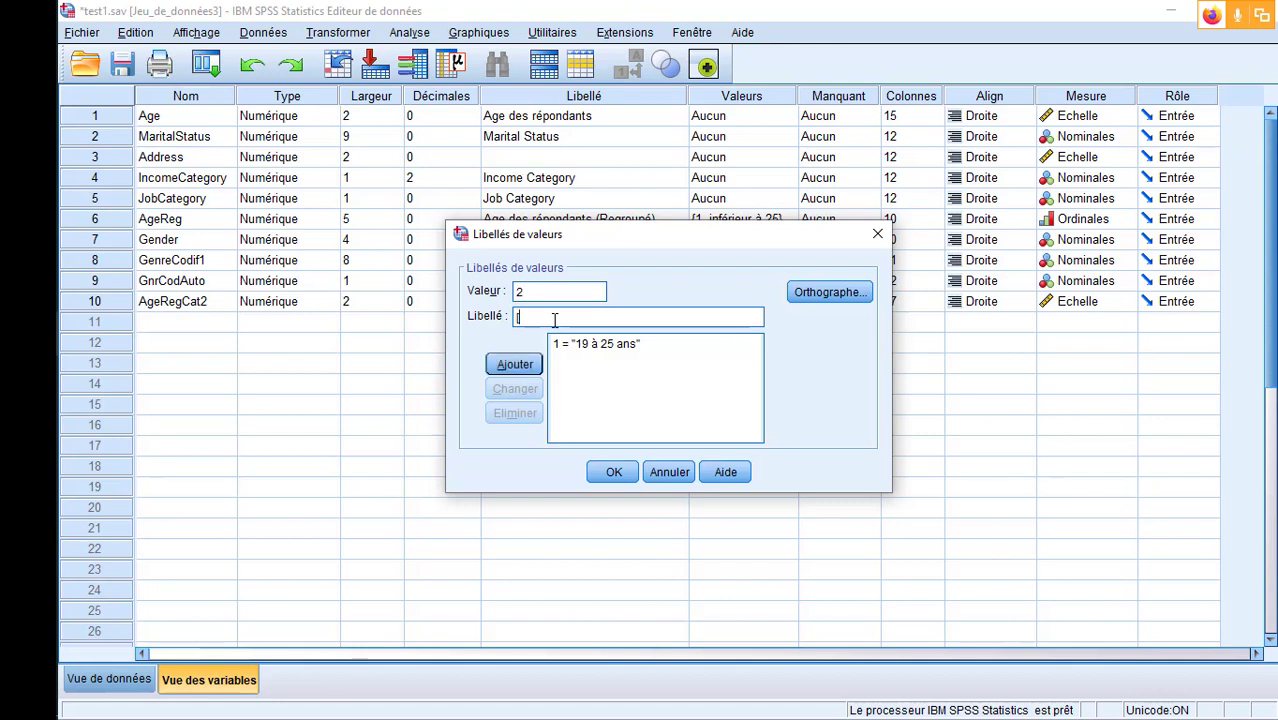
type("25 ans à 50")
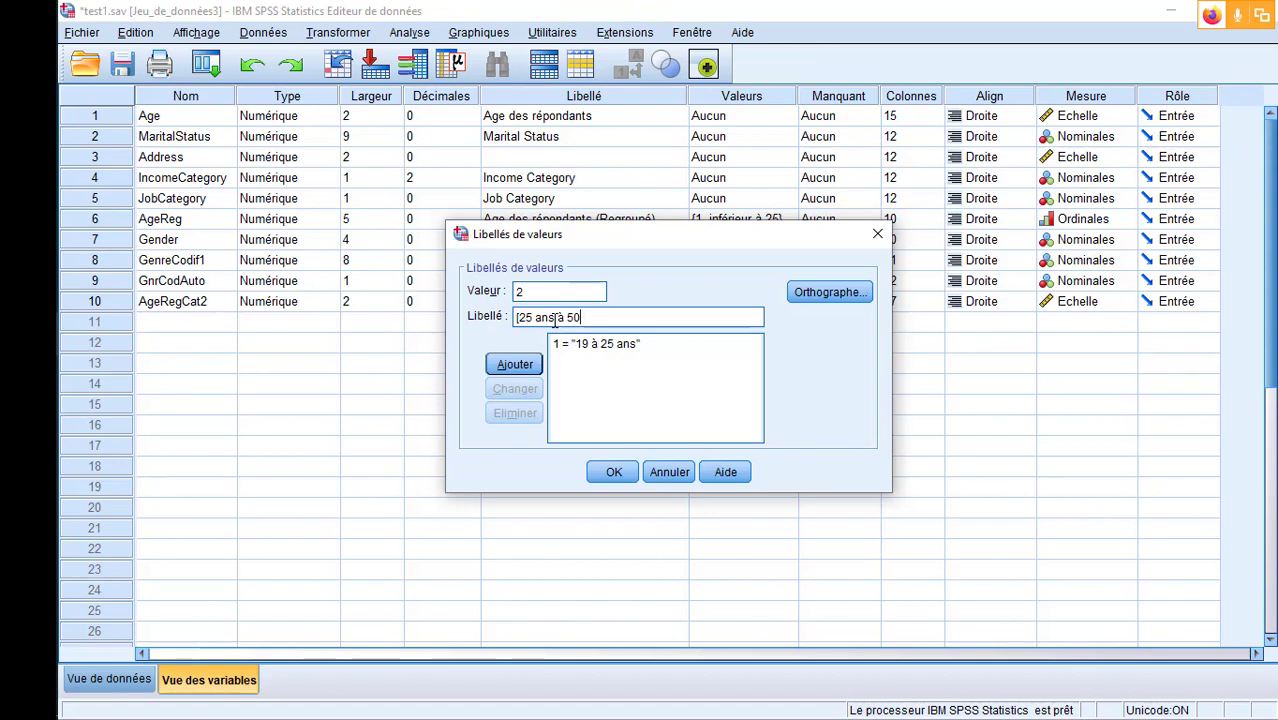
type("[")
left_click(515, 364)
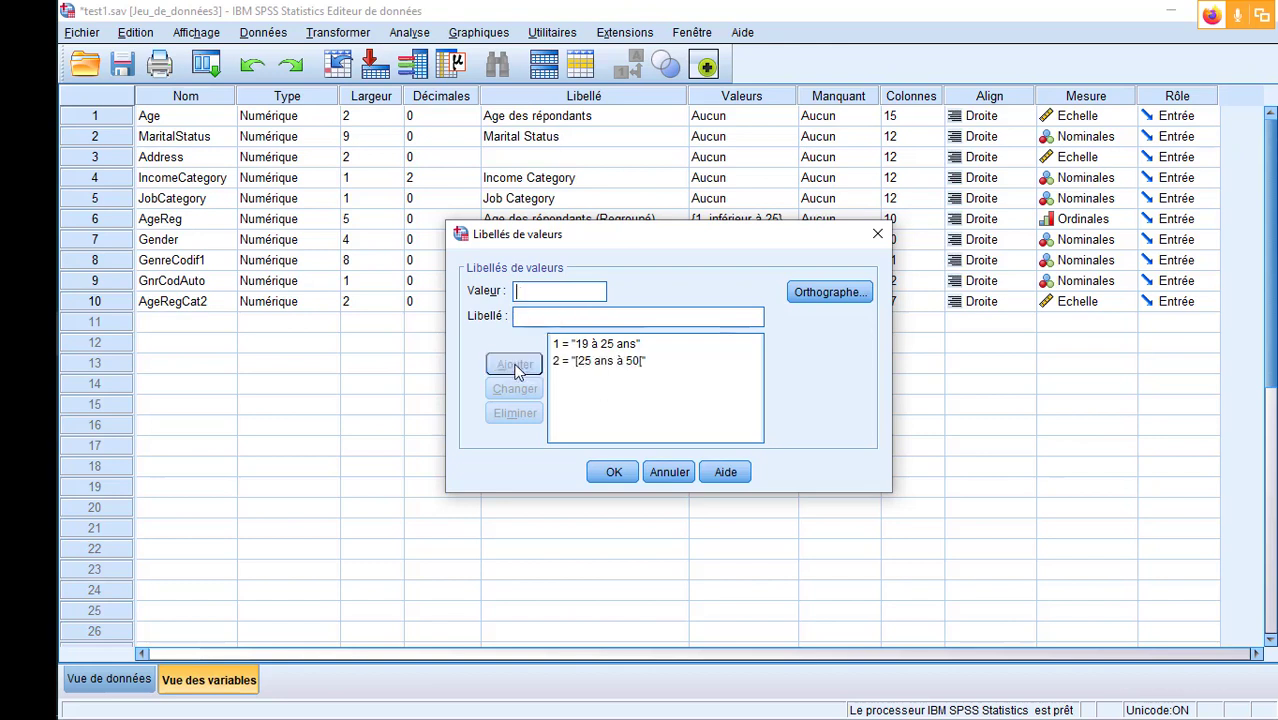
- Change the label of value 1 to "19 à 25["
left_click(622, 345)
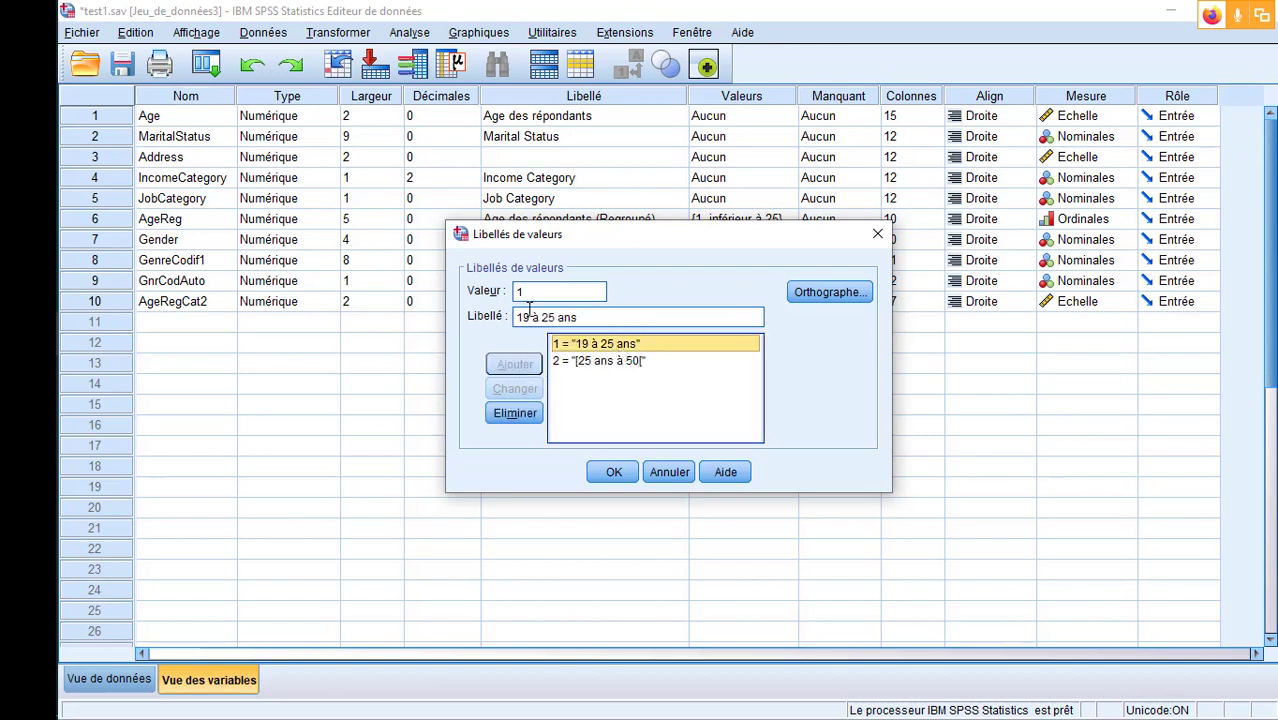
left_click(579, 316)
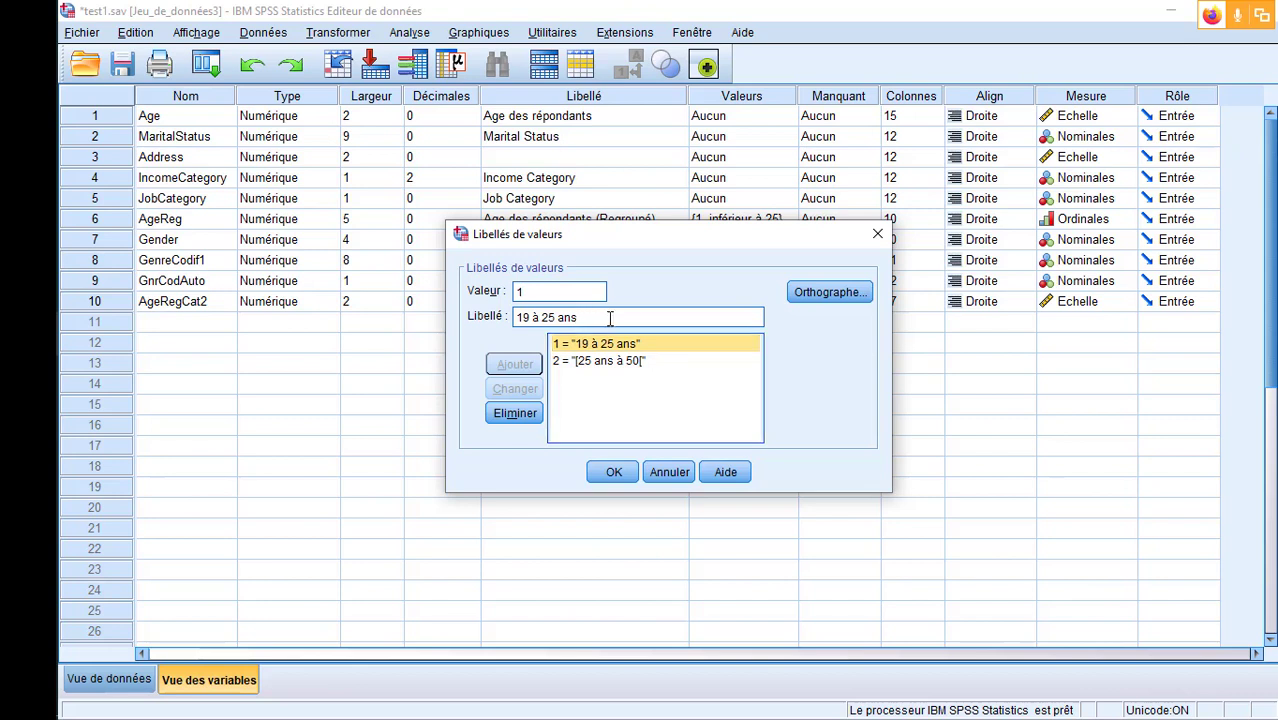
key("BackSpace")
key("BackSpace")
key("BackSpace")
key("BackSpace")
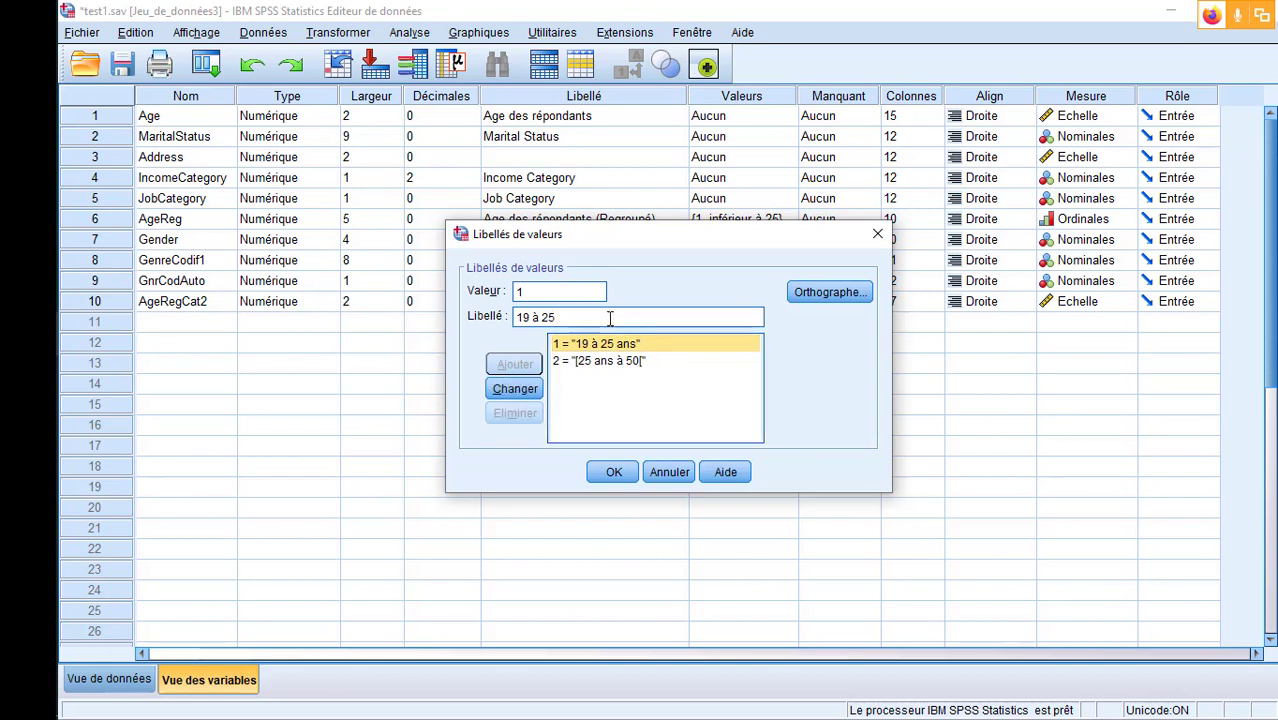
type("[")
left_click(515, 388)
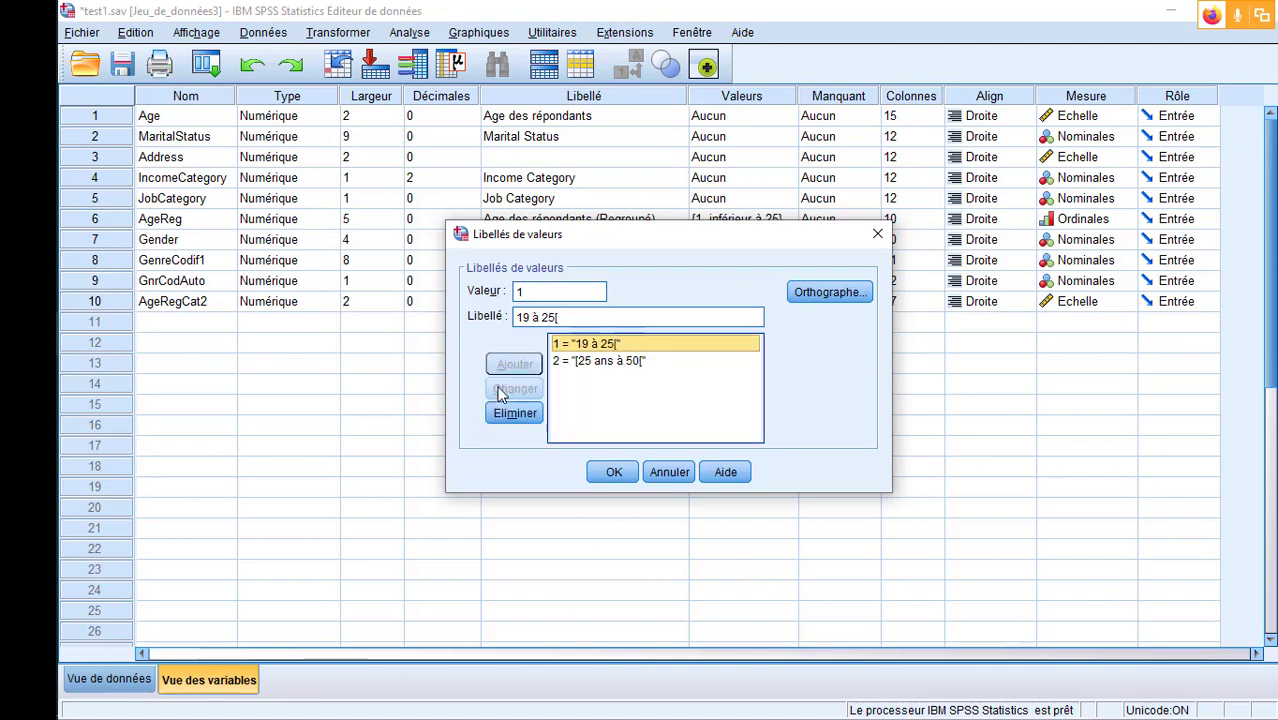
- Add the value label "50ans et plus" for value 3 and apply AgeRegCat2's value labels
left_click(564, 292)
key("BackSpace")
type("3")
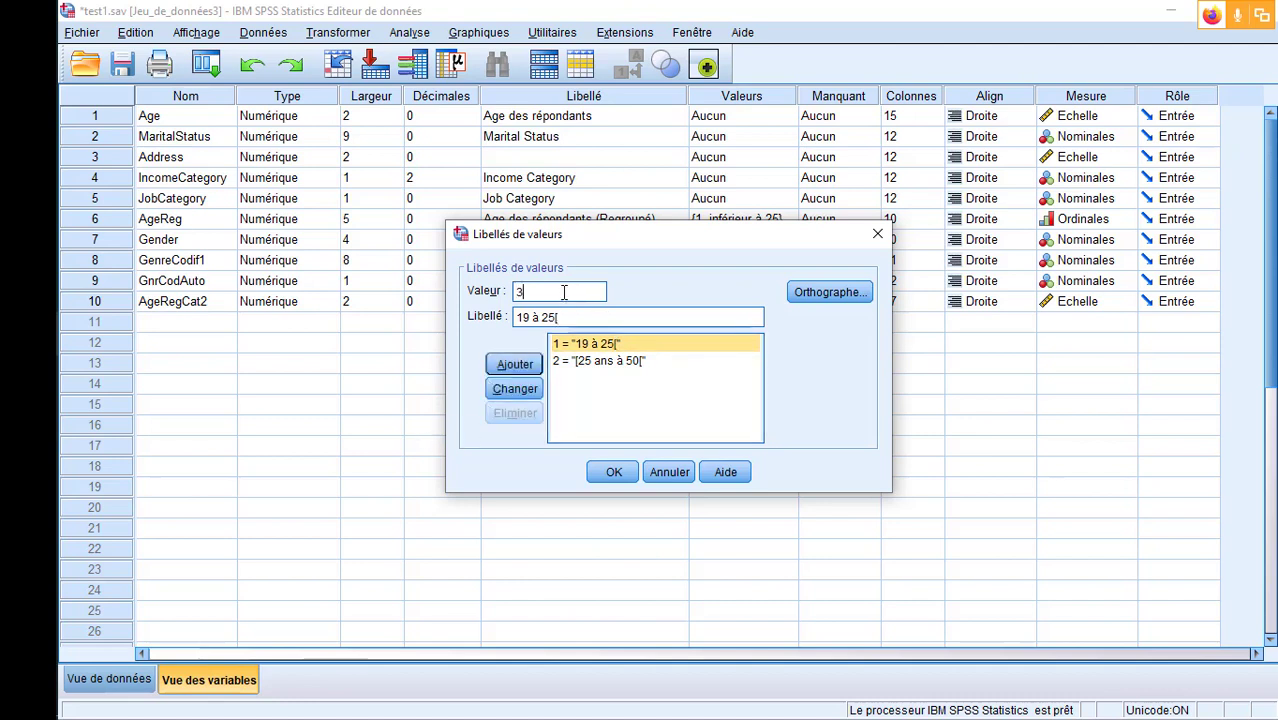
key("Tab")
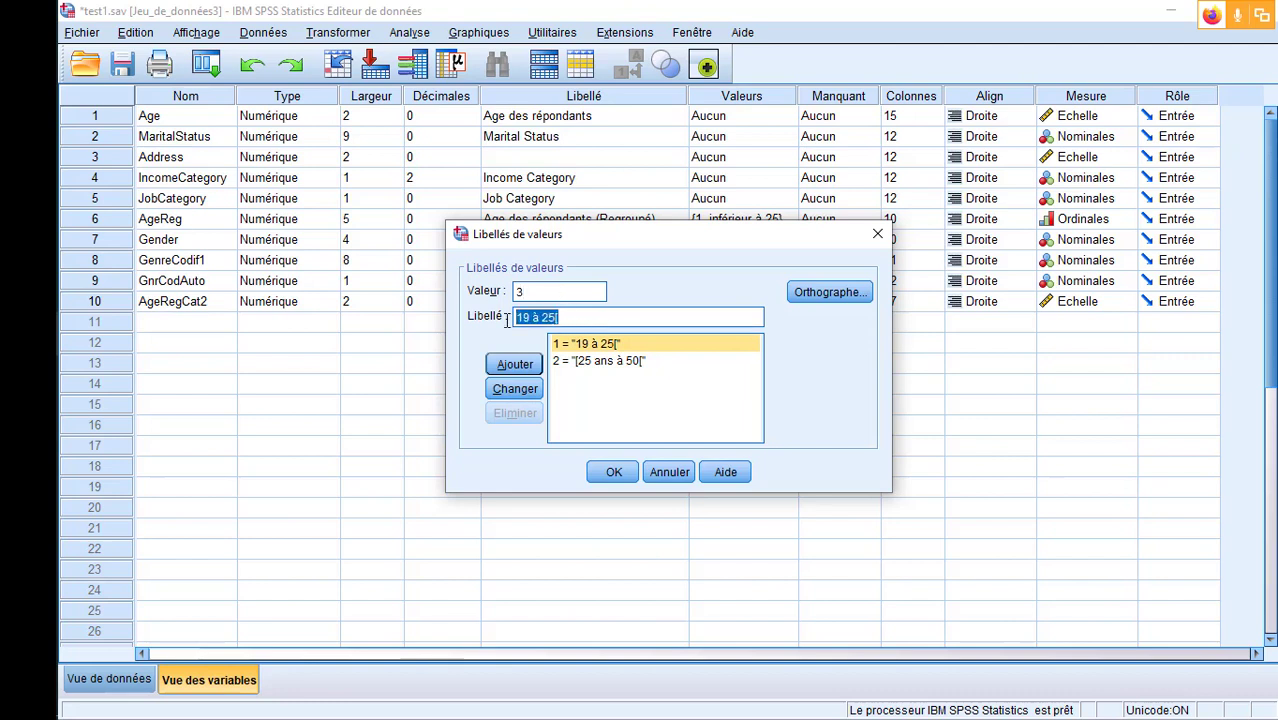
type("50ans et plyu")
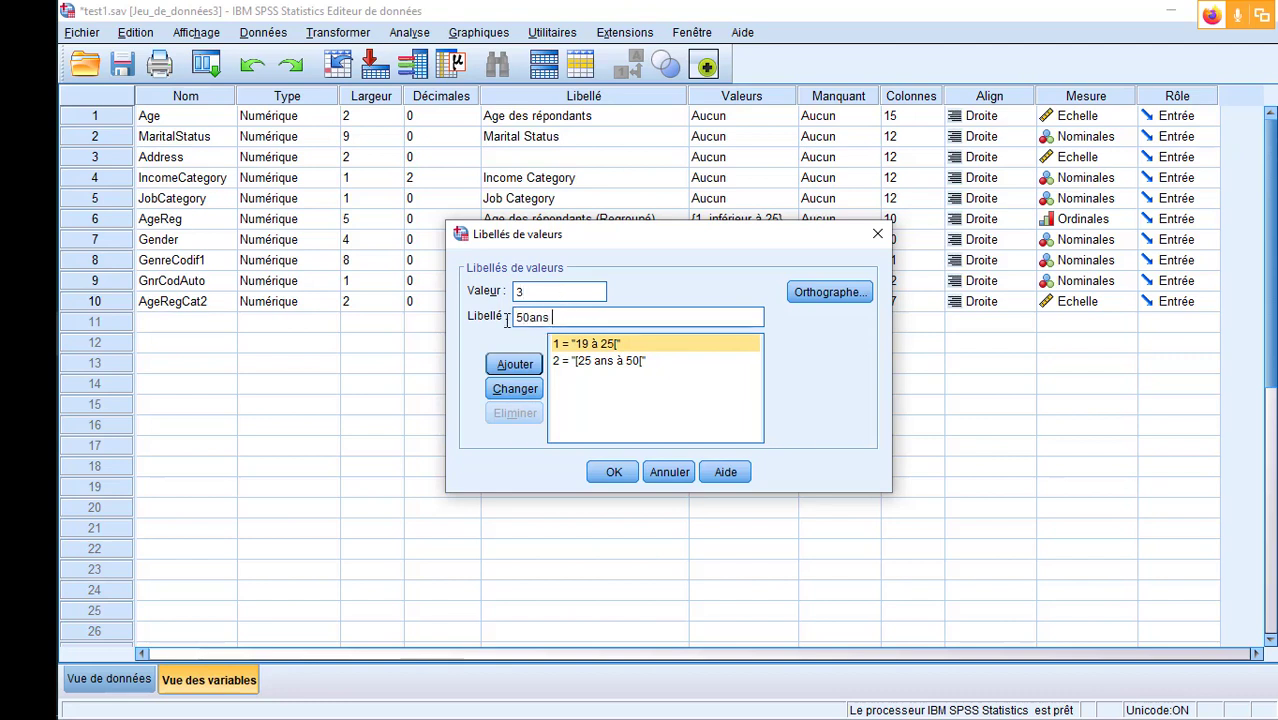
key("BackSpace")
key("BackSpace")
type("us")
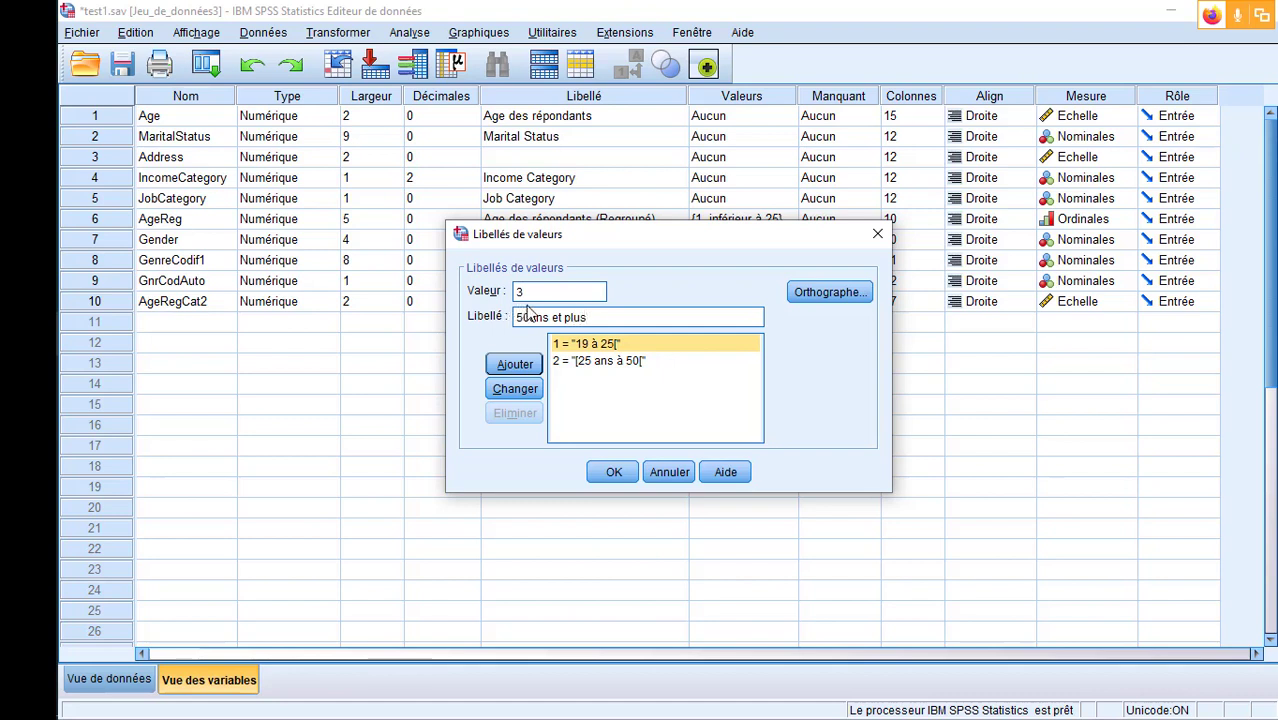
left_click(516, 366)
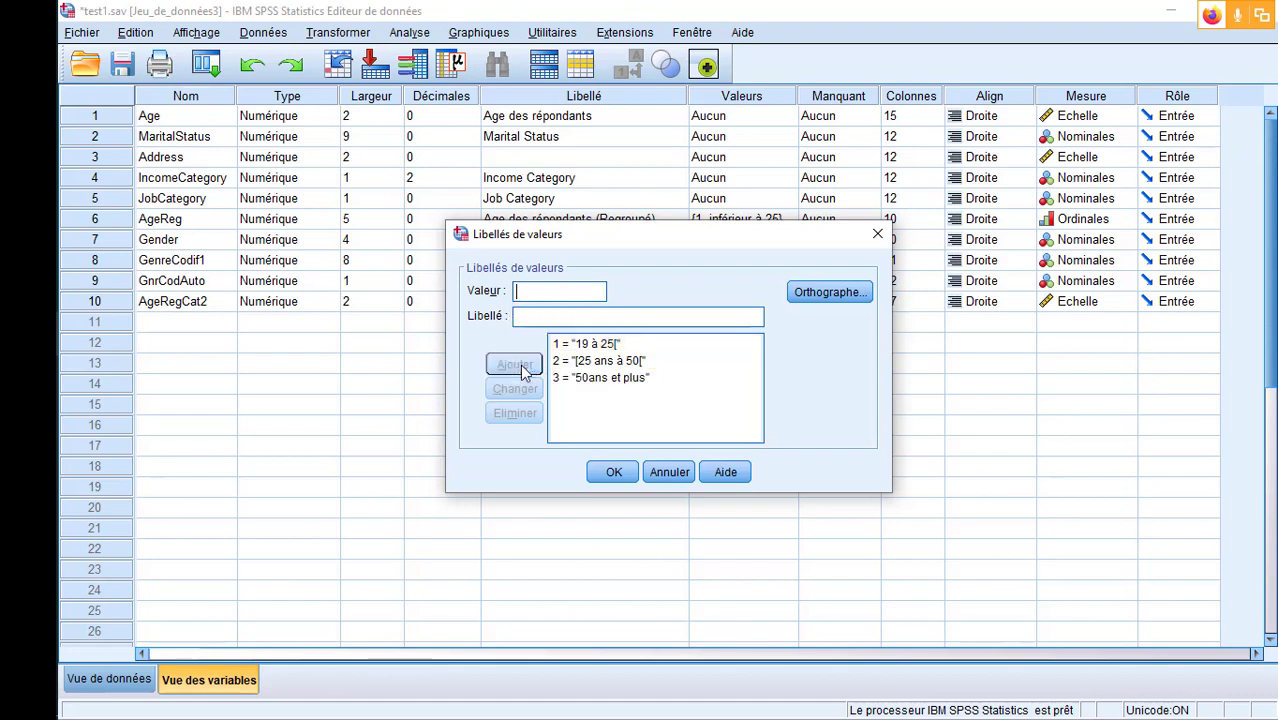
left_click(612, 472)
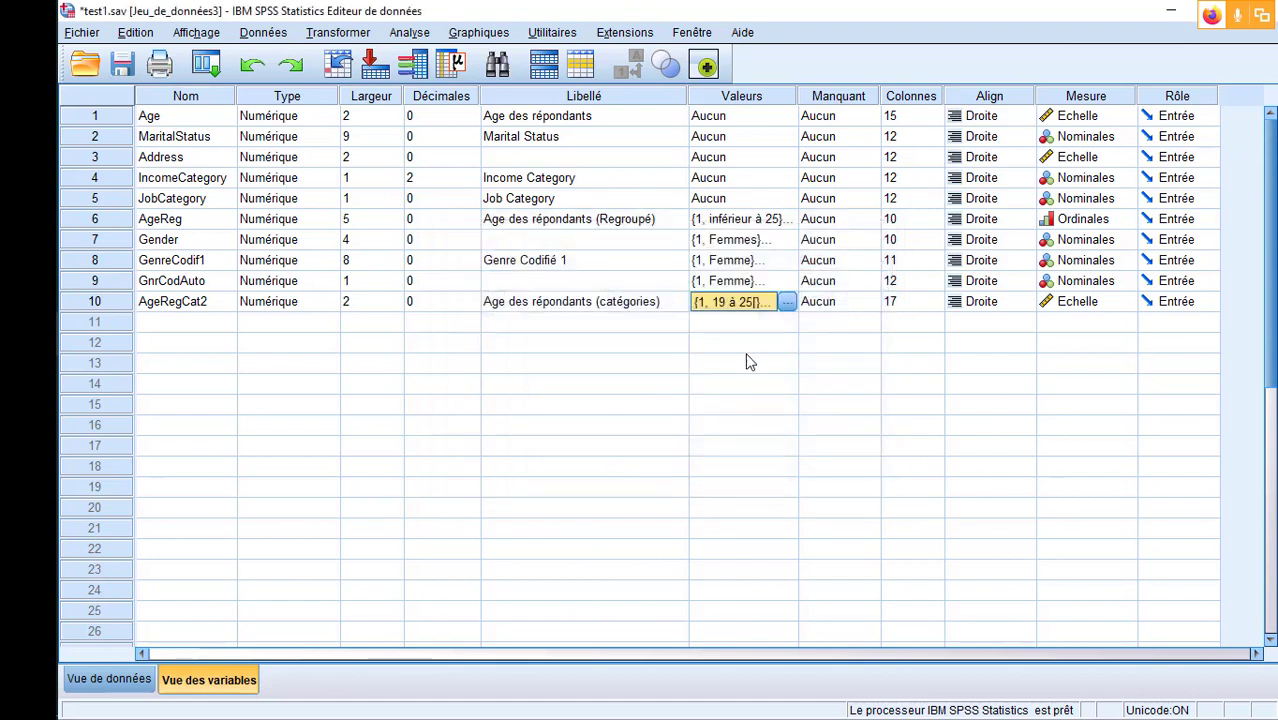
- Return to the data view, compare codes with value labels, and leave the value labels displayed
left_click(100, 679)
left_click(630, 72)
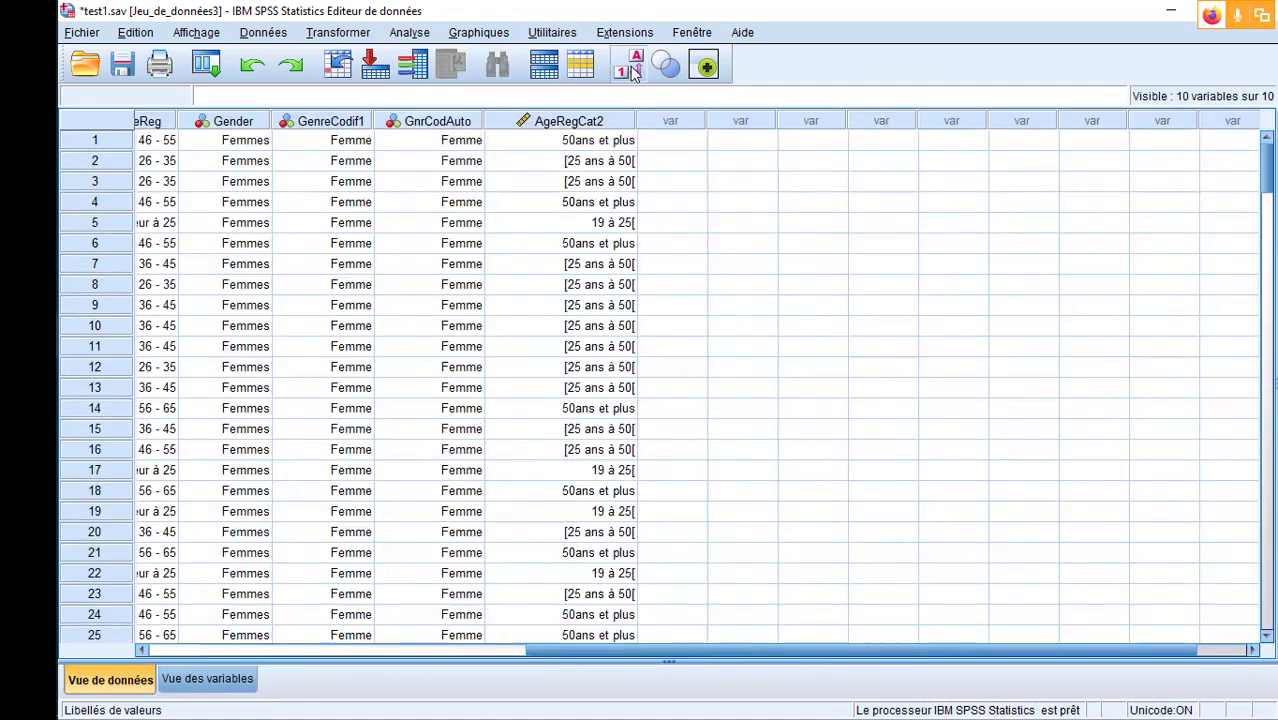
left_click(630, 72)
left_click(630, 72)
left_click(630, 72)
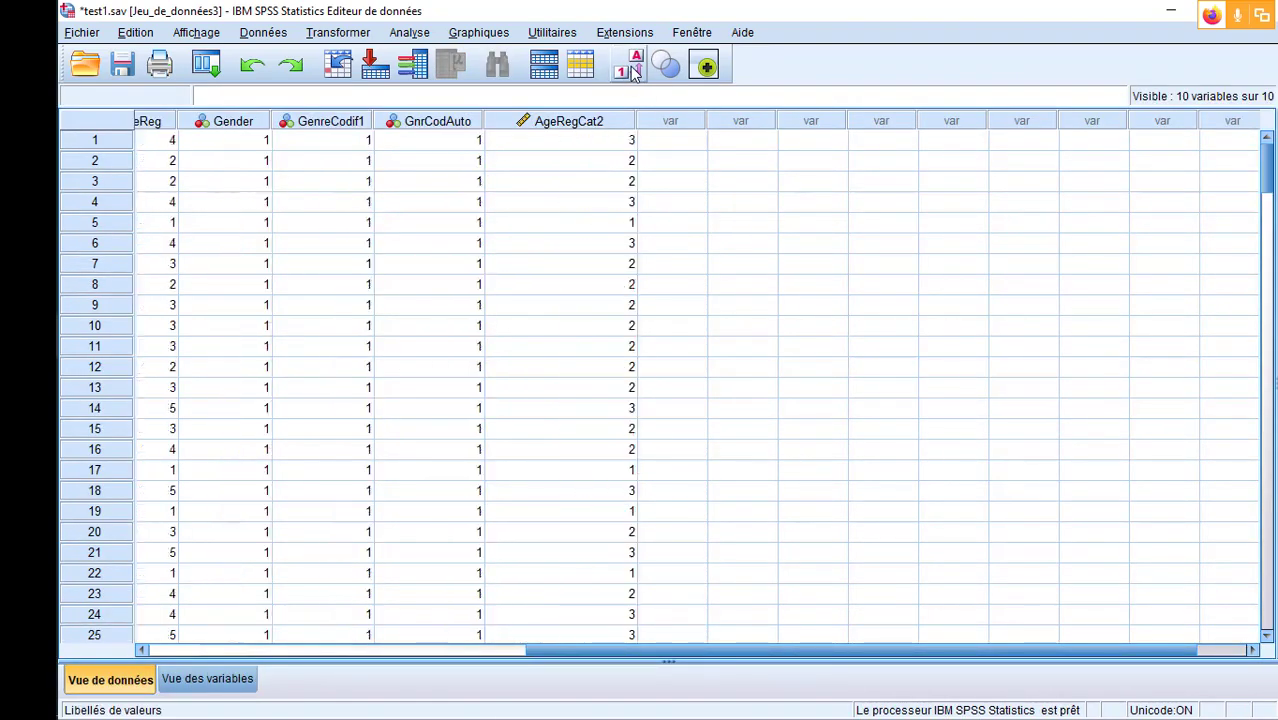
left_click(630, 72)
left_click(630, 72)
left_click(630, 72)
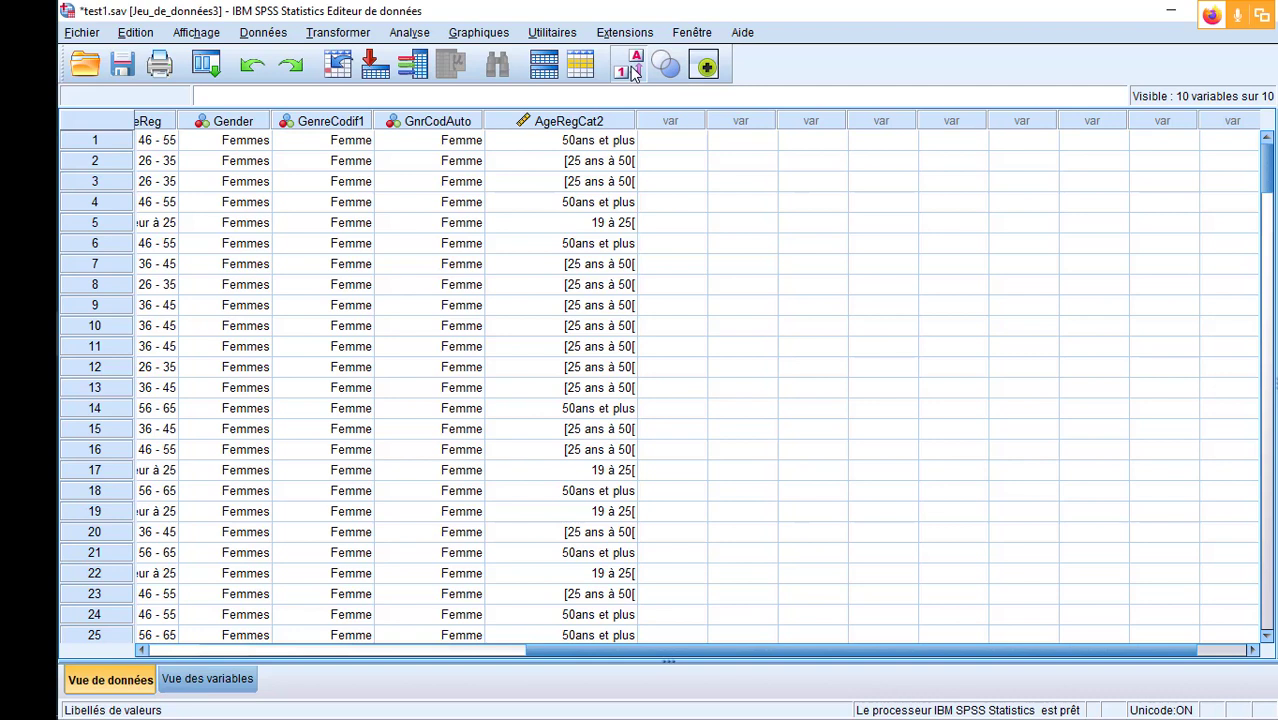
- Look through the data columns from Age to AgeRegCat2 and examine the missing entries in MaritalStatus
left_click_drag(666, 648, 262, 652)
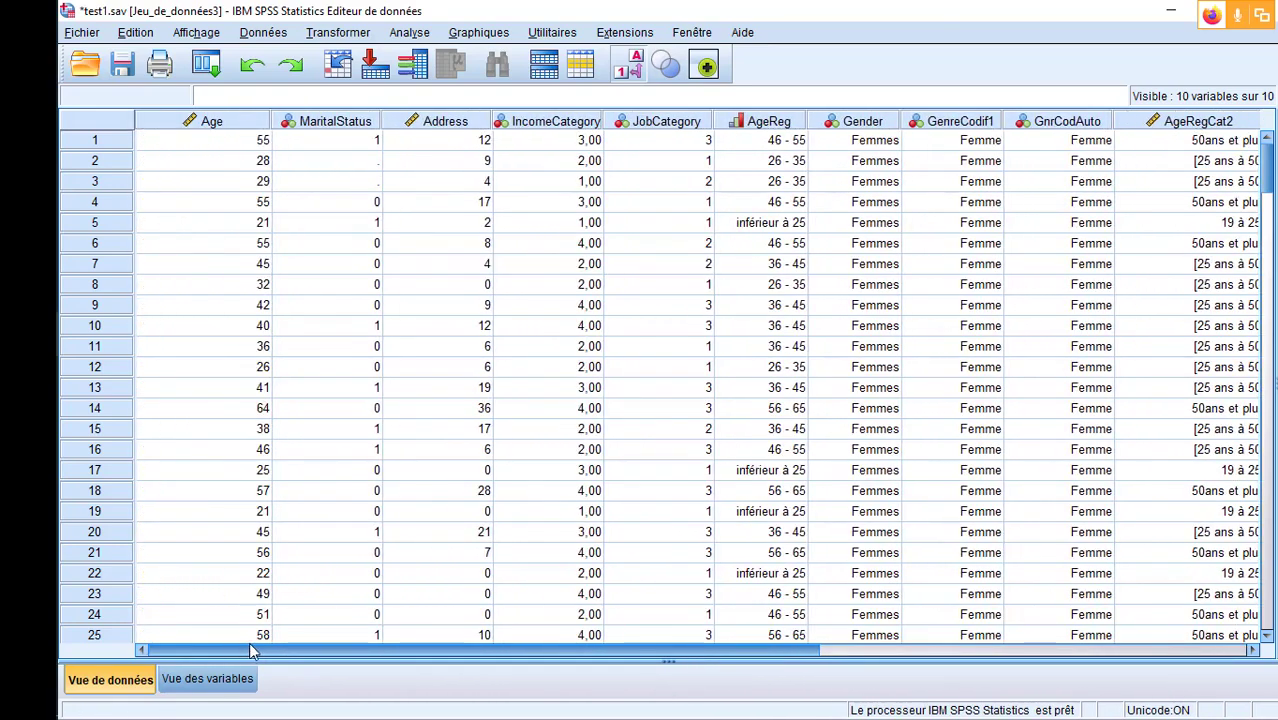
left_click_drag(278, 652, 322, 654)
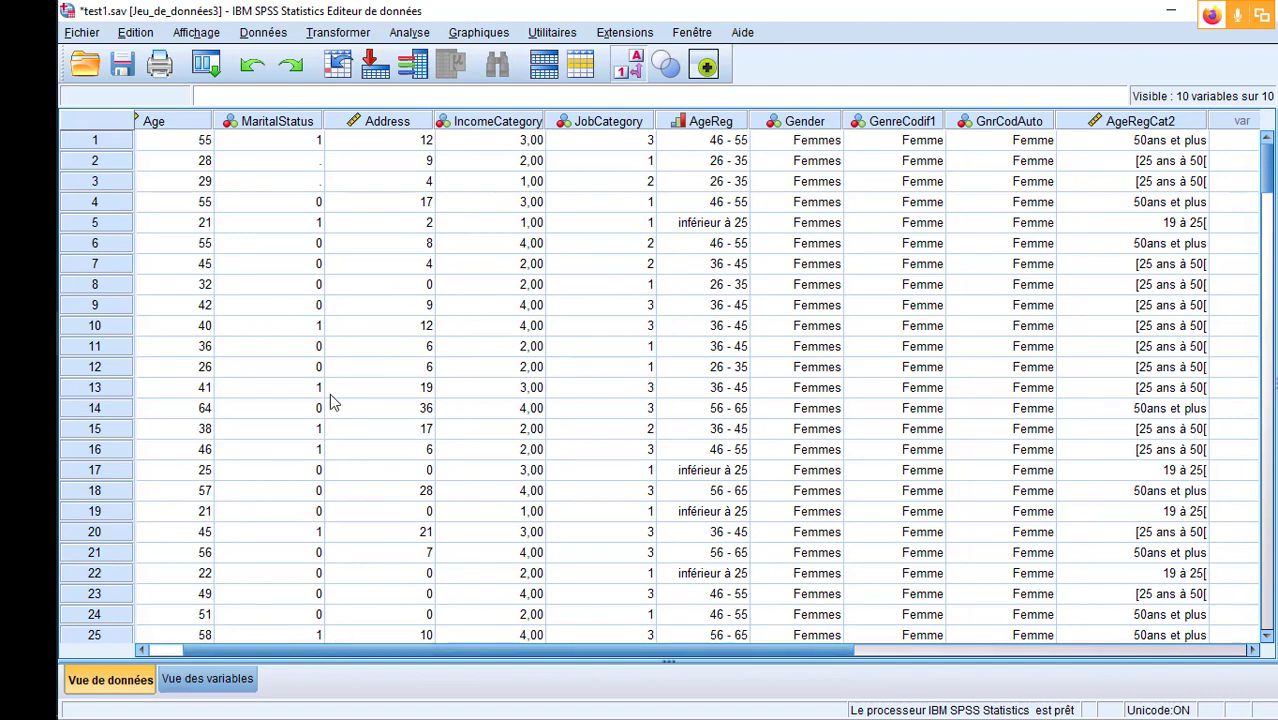
left_click(283, 163)
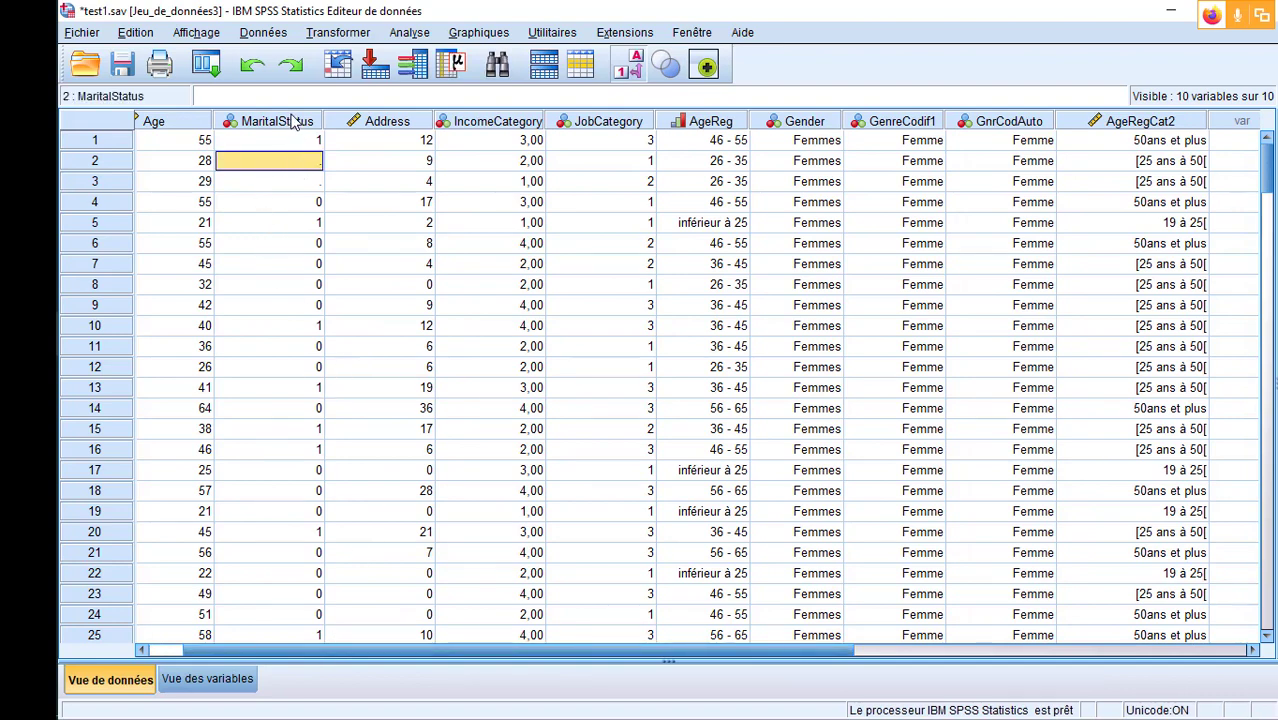
left_click(293, 118)
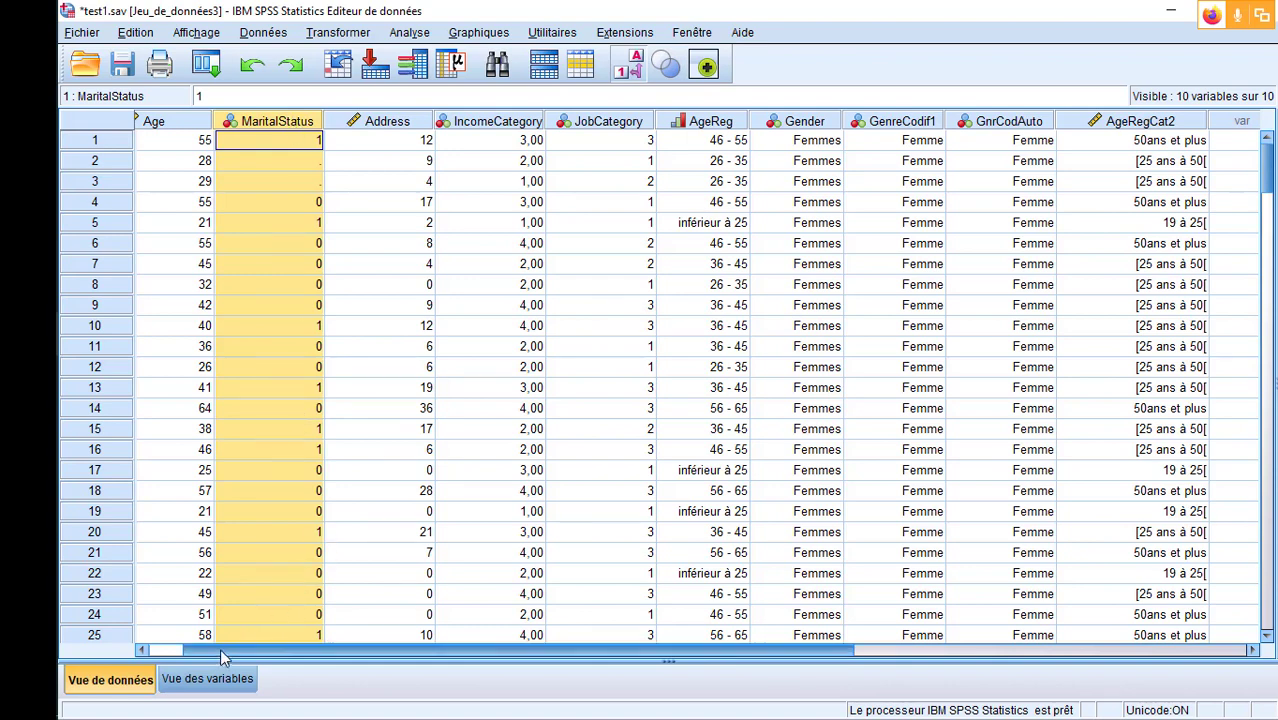
left_click(143, 651)
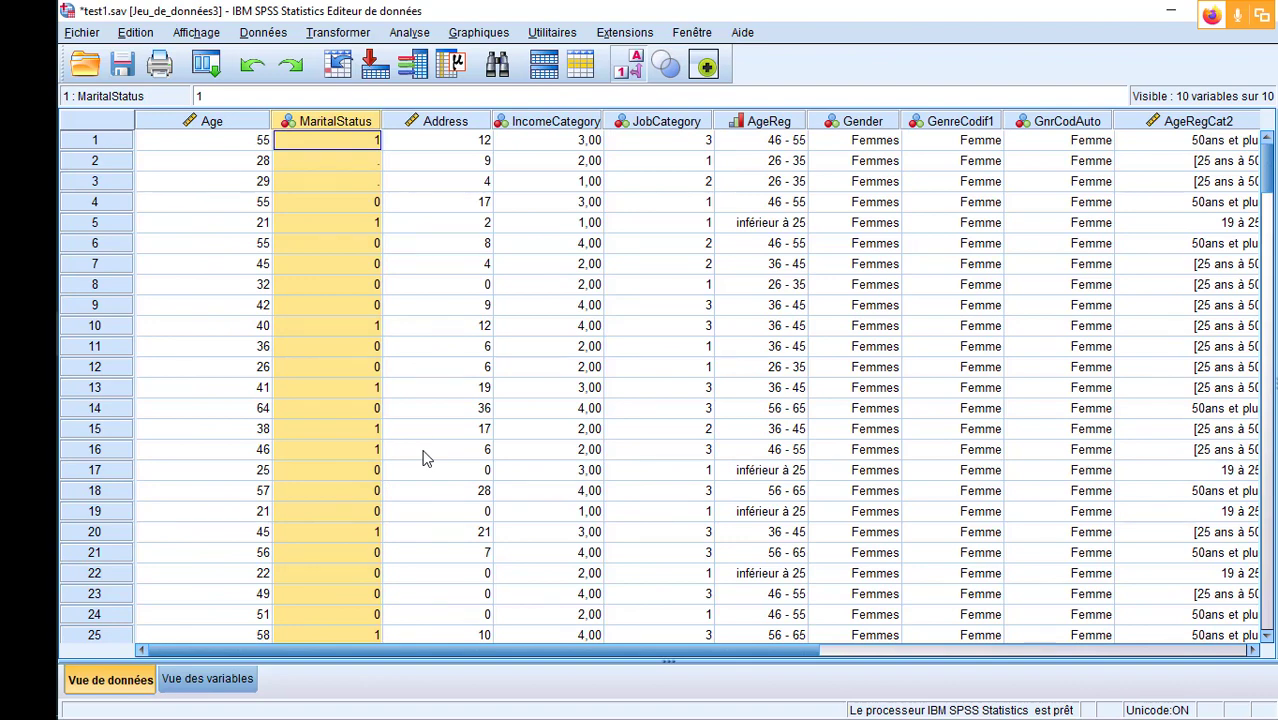
left_click(368, 181)
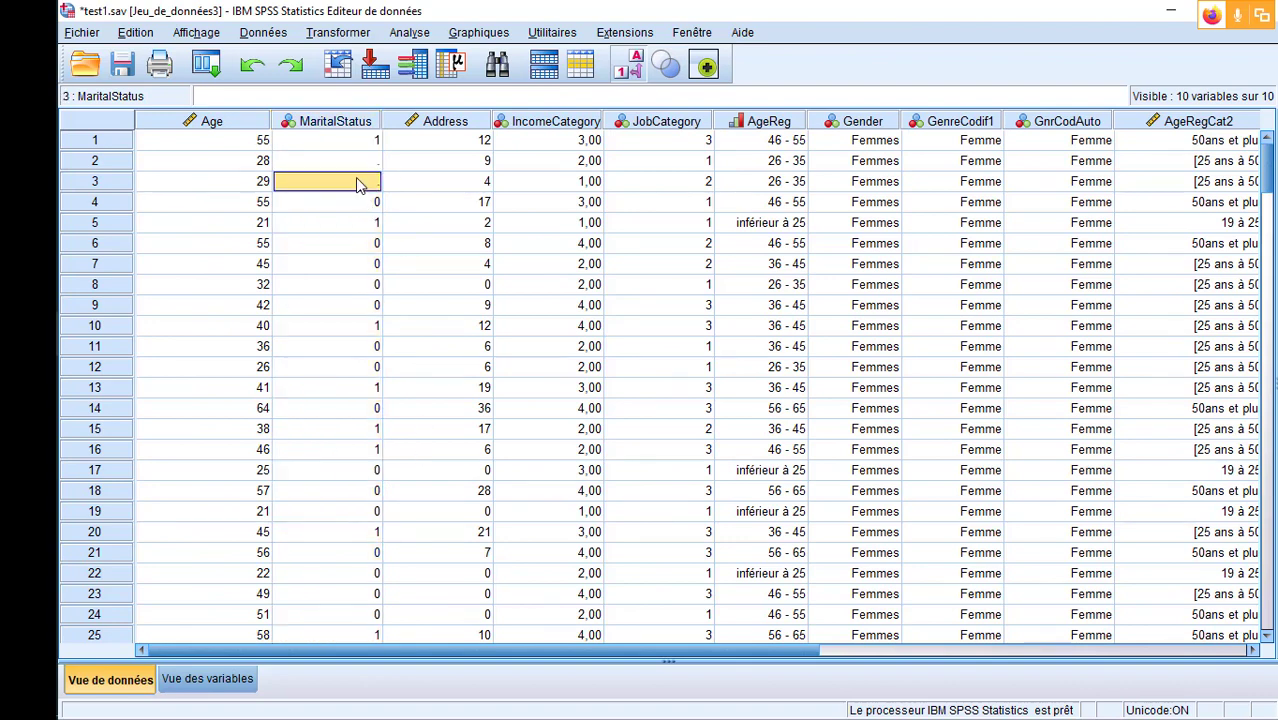
- Sort the cases by MaritalStatus in ascending order
left_click(344, 121)
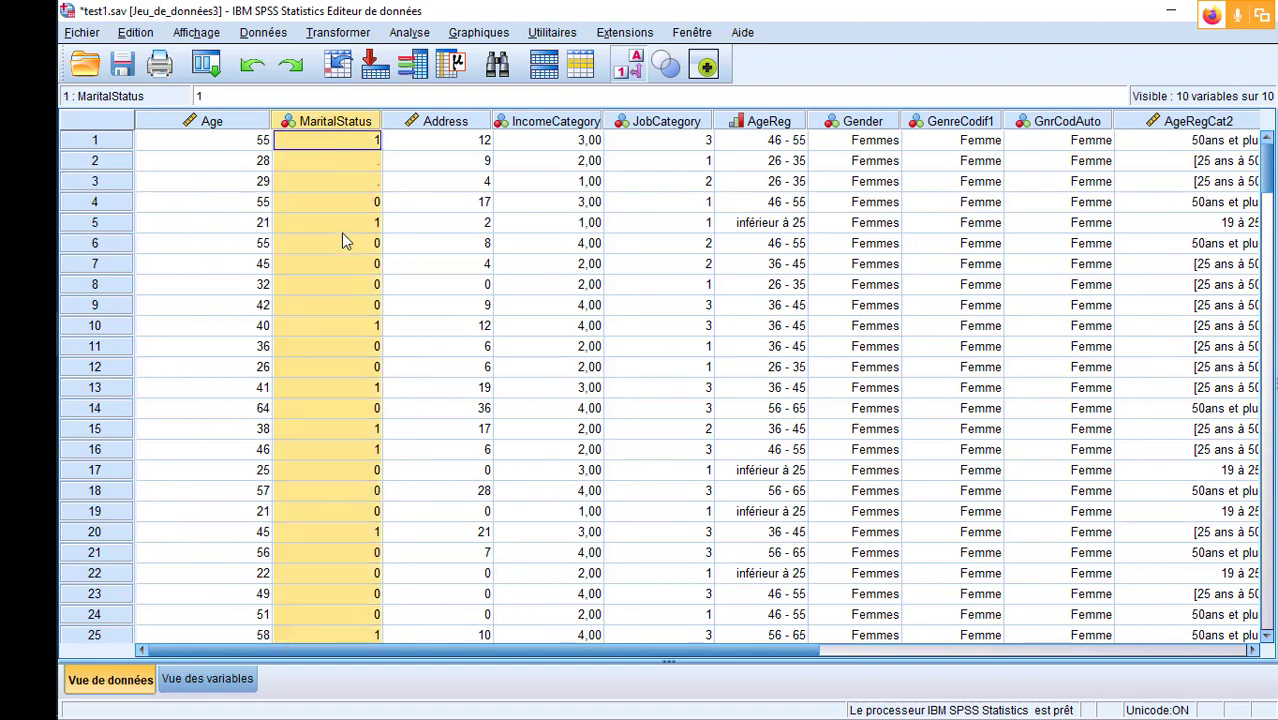
scroll(340, 234, "down", 20)
scroll(341, 240, "up", 20)
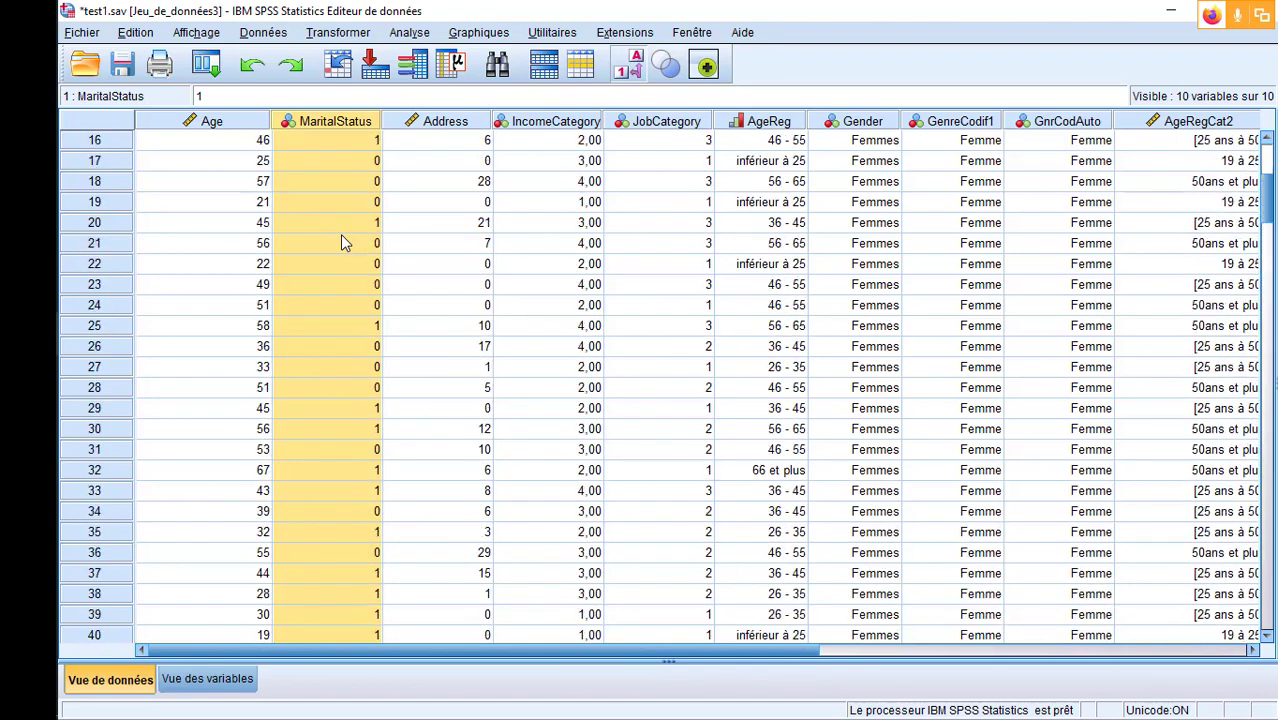
right_click(342, 119)
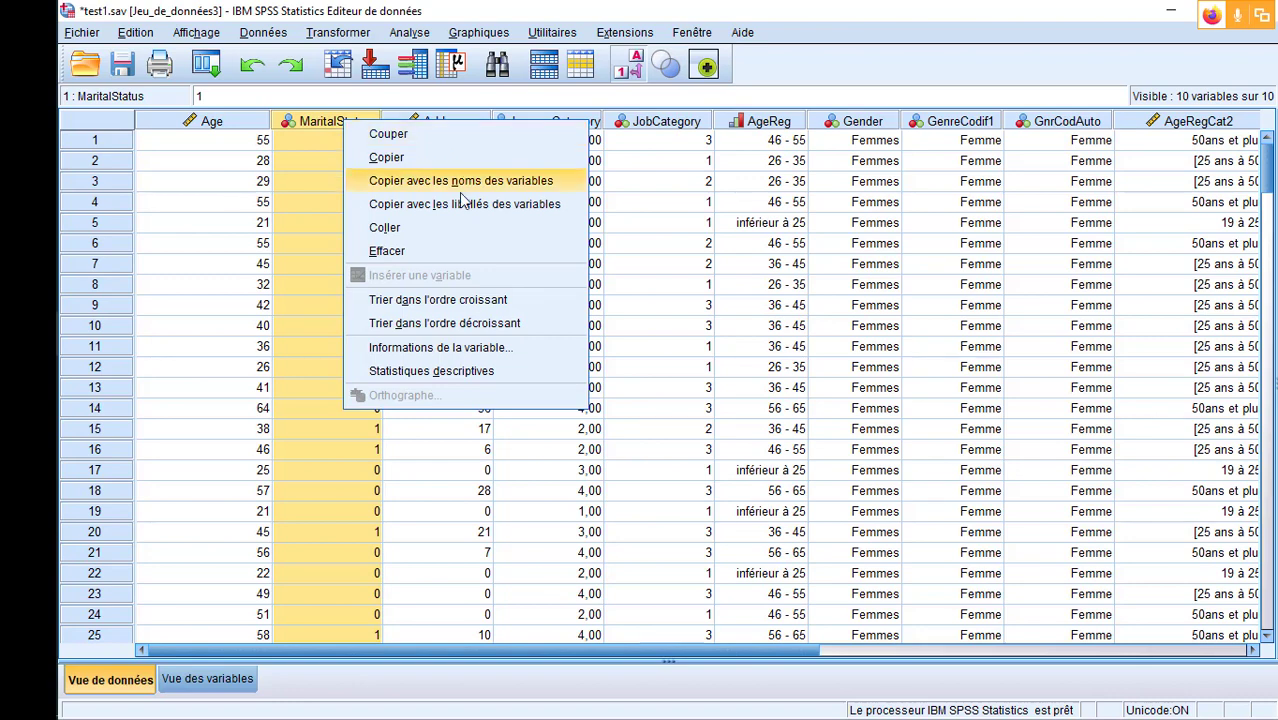
left_click(430, 300)
- Enter 9 in the empty MaritalStatus cells of rows 1 to 5
left_click(361, 143)
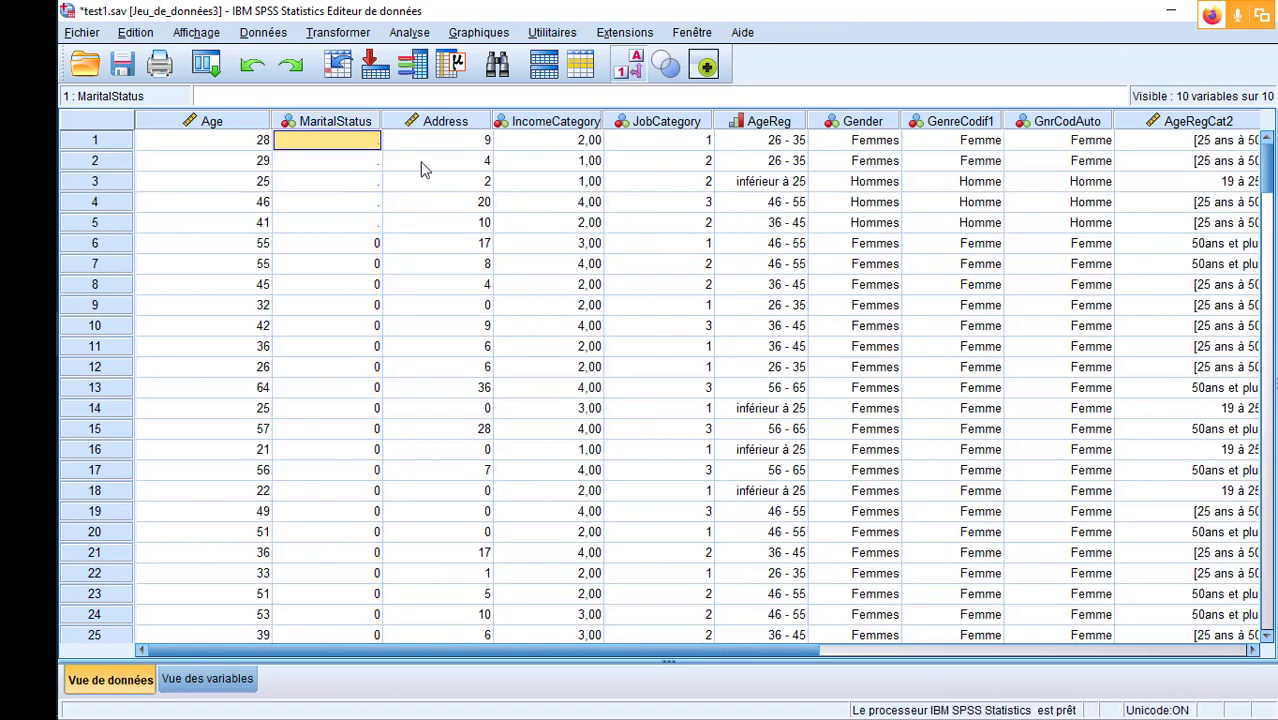
type("9")
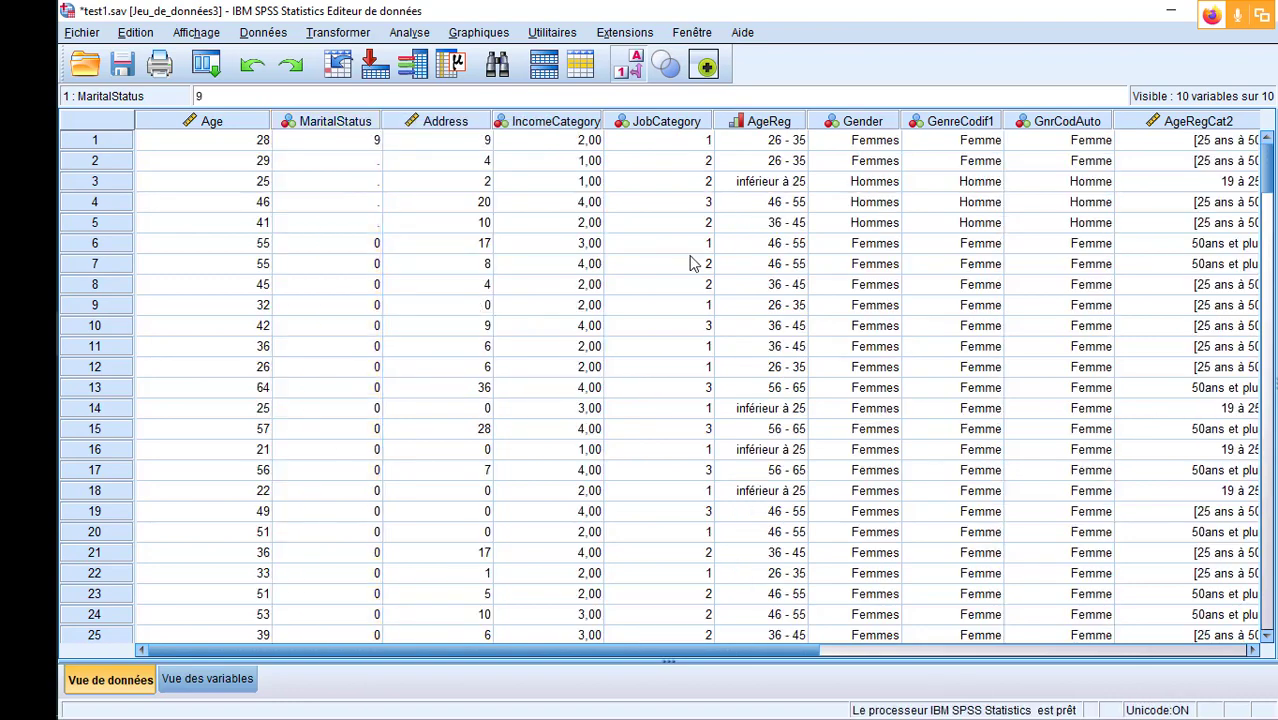
key("Return")
type("9")
key("Return")
type("9")
key("Return")
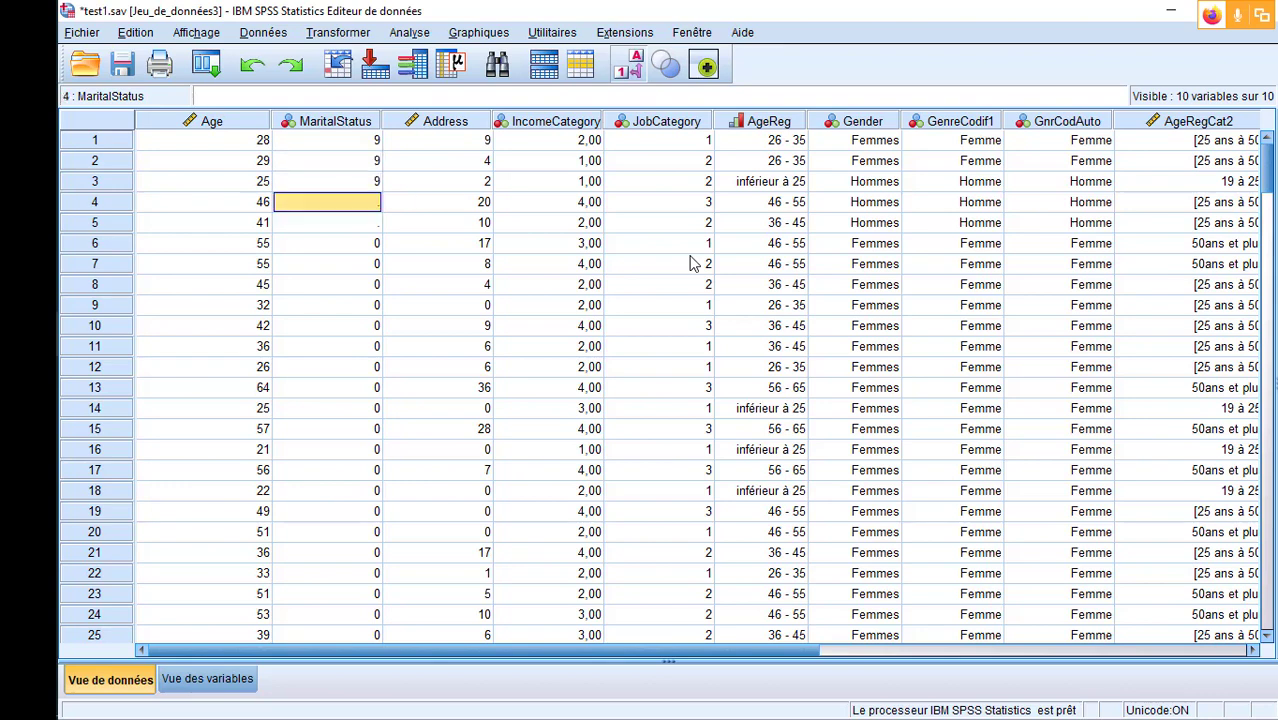
type("9")
key("Return")
type("9")
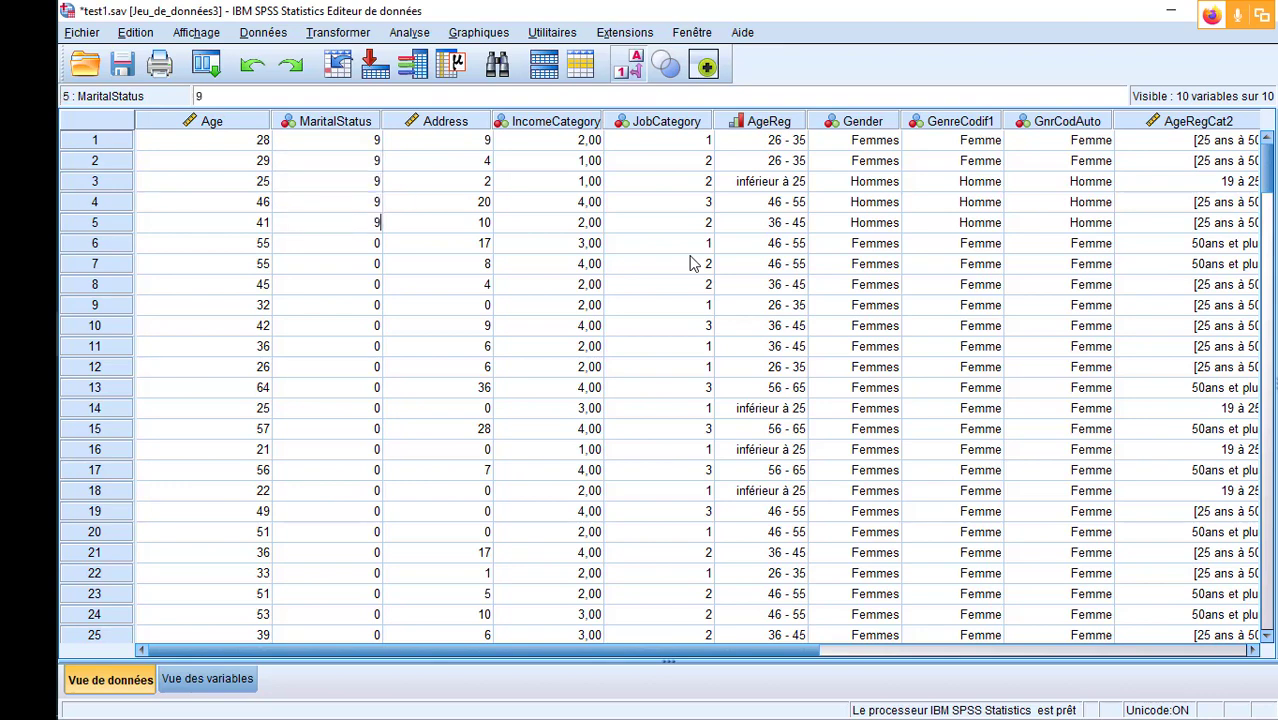
left_click(590, 345)
left_click(363, 146)
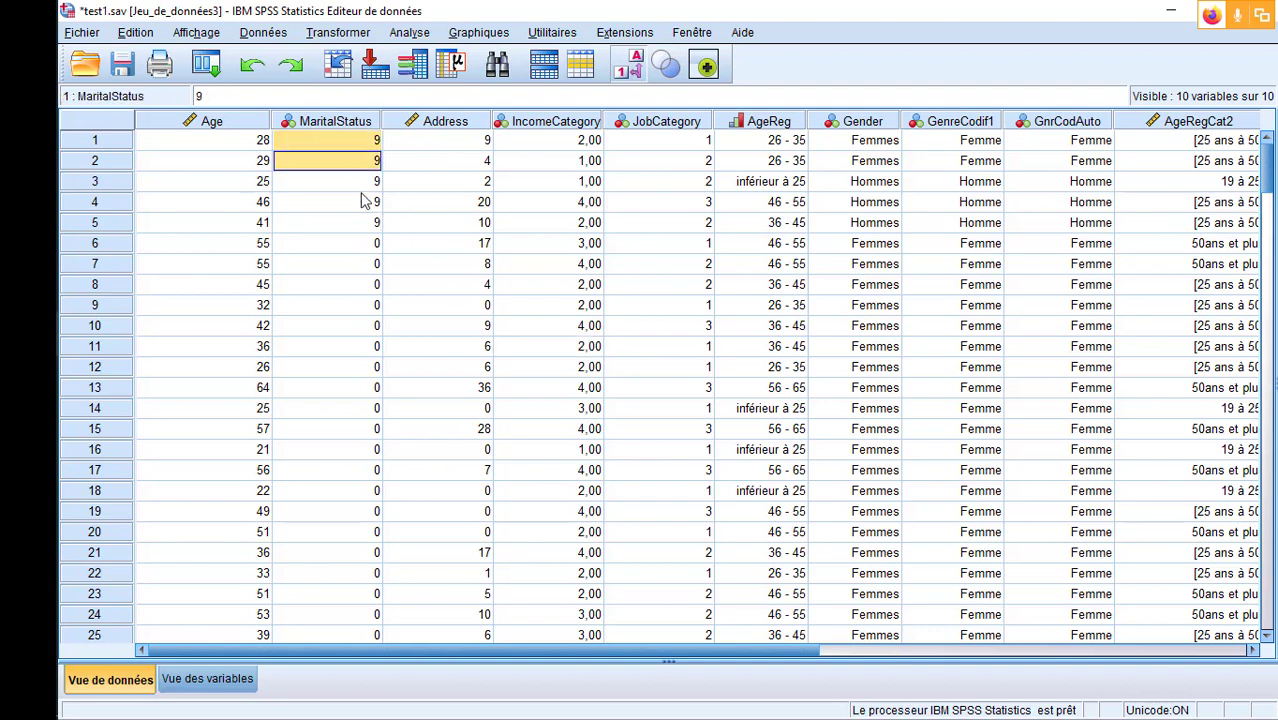
- Check the MaritalStatus codes entered in rows 1 to 5 and compare the data view with the variable view
left_click(358, 224)
left_click(354, 143)
left_click(358, 224)
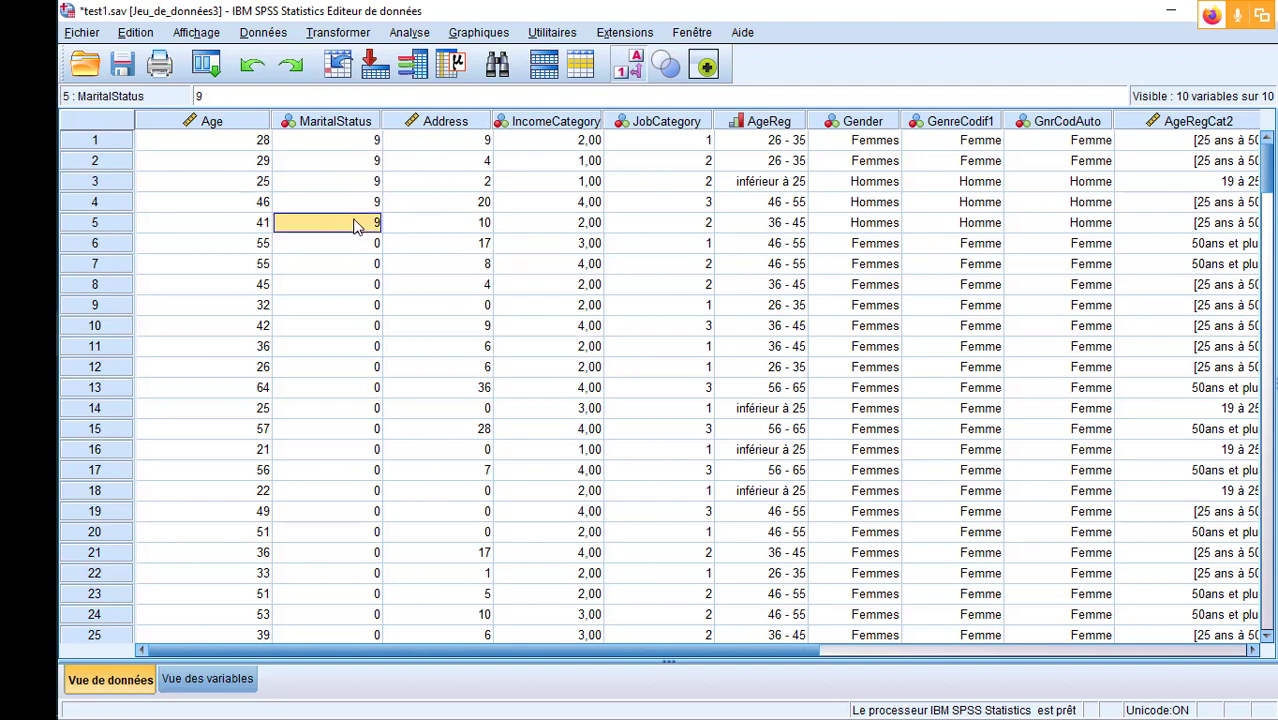
left_click(358, 142)
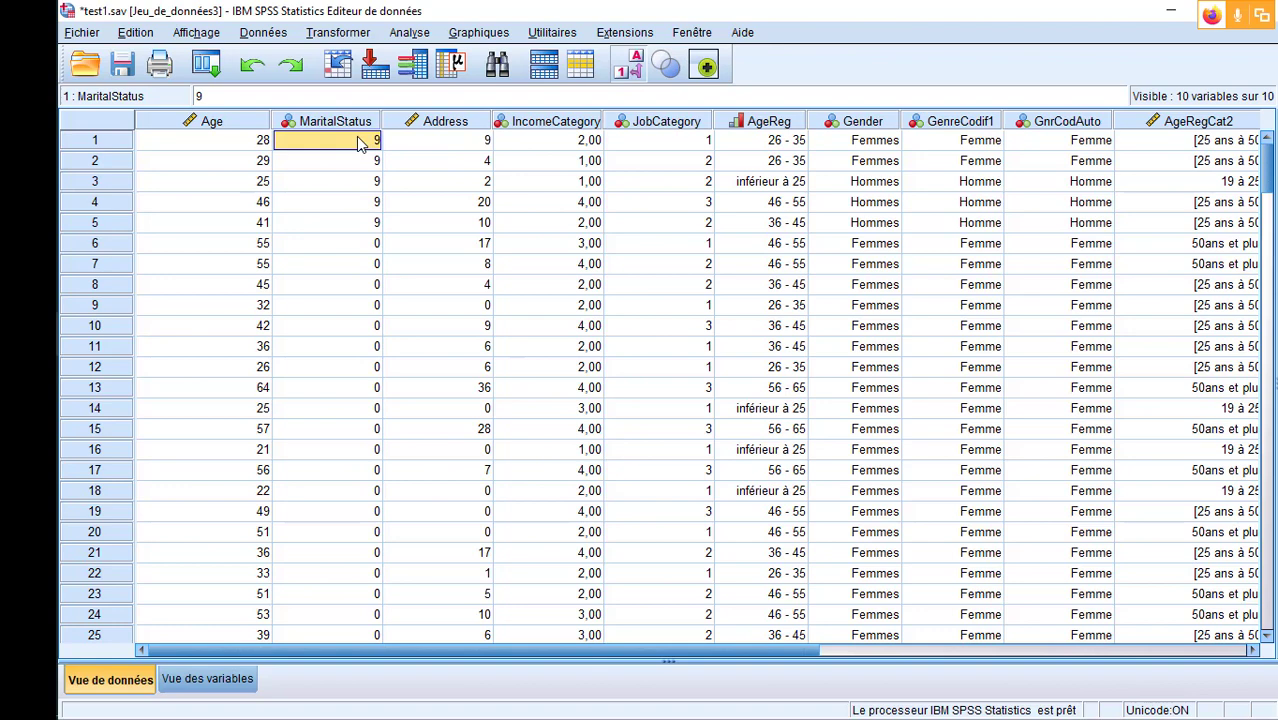
left_click(209, 680)
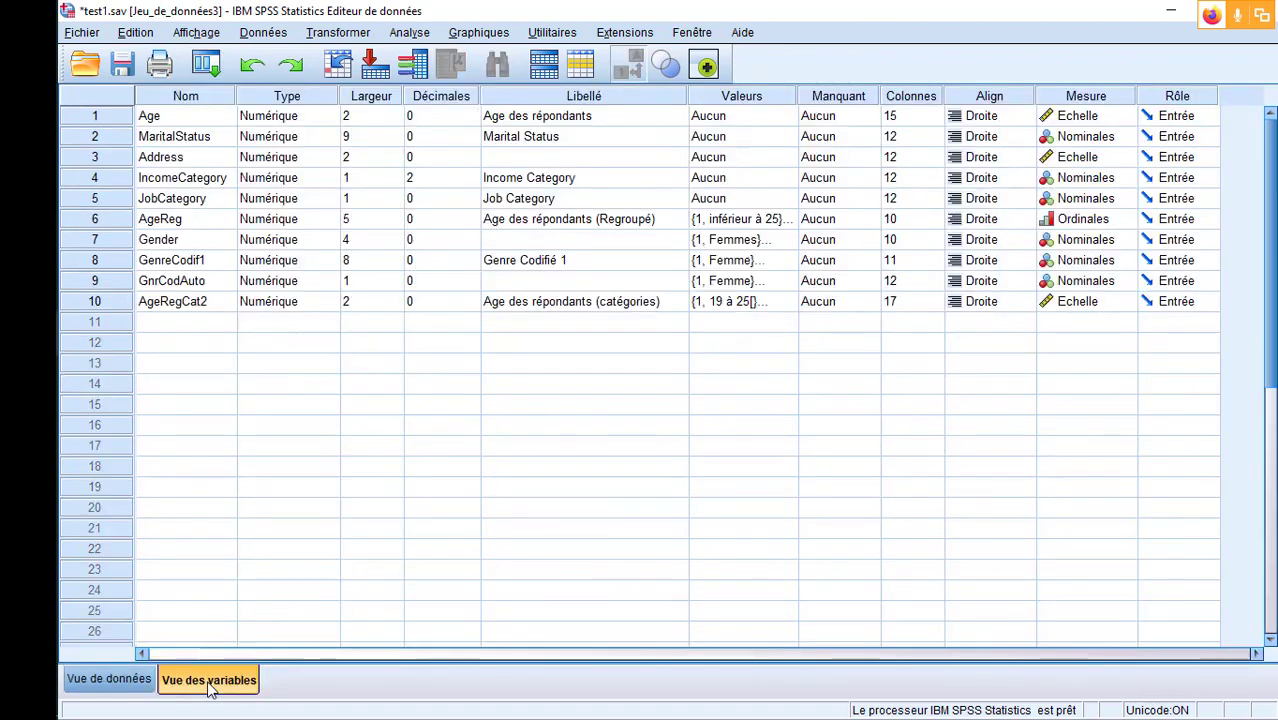
left_click(112, 680)
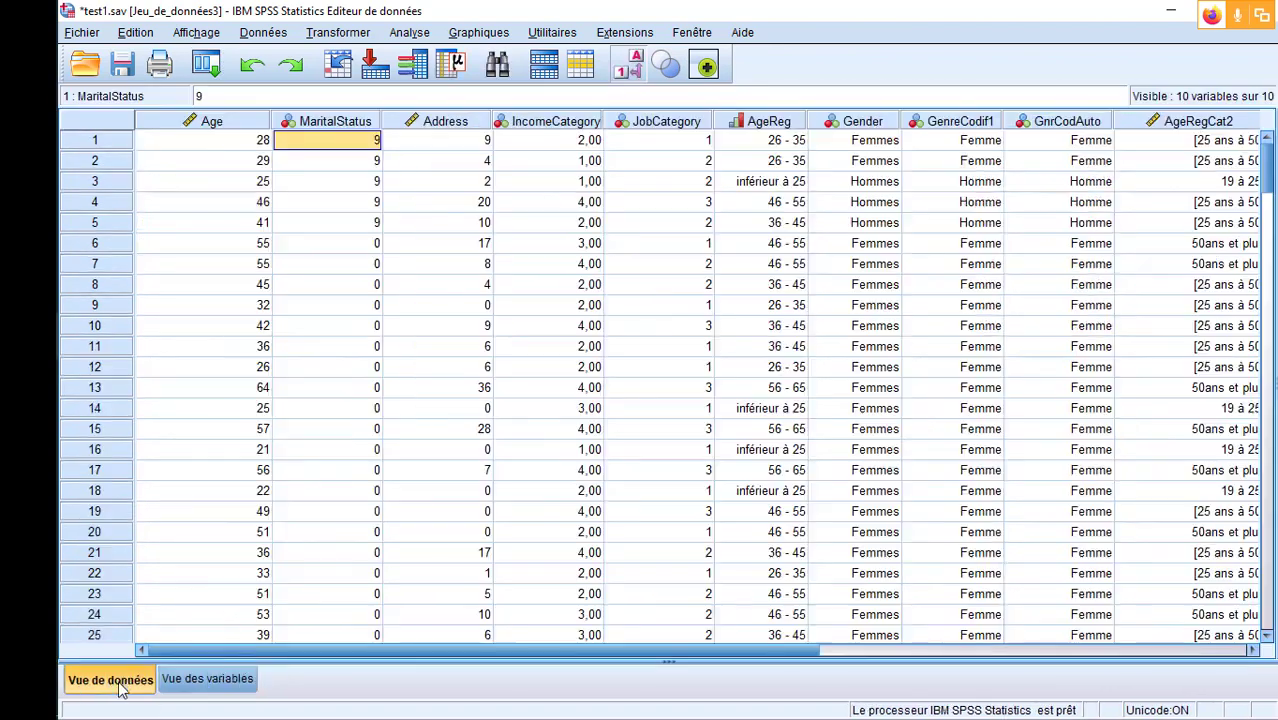
- Define 9 as a discrete missing value for the MaritalStatus variable in the variable view
left_click(212, 680)
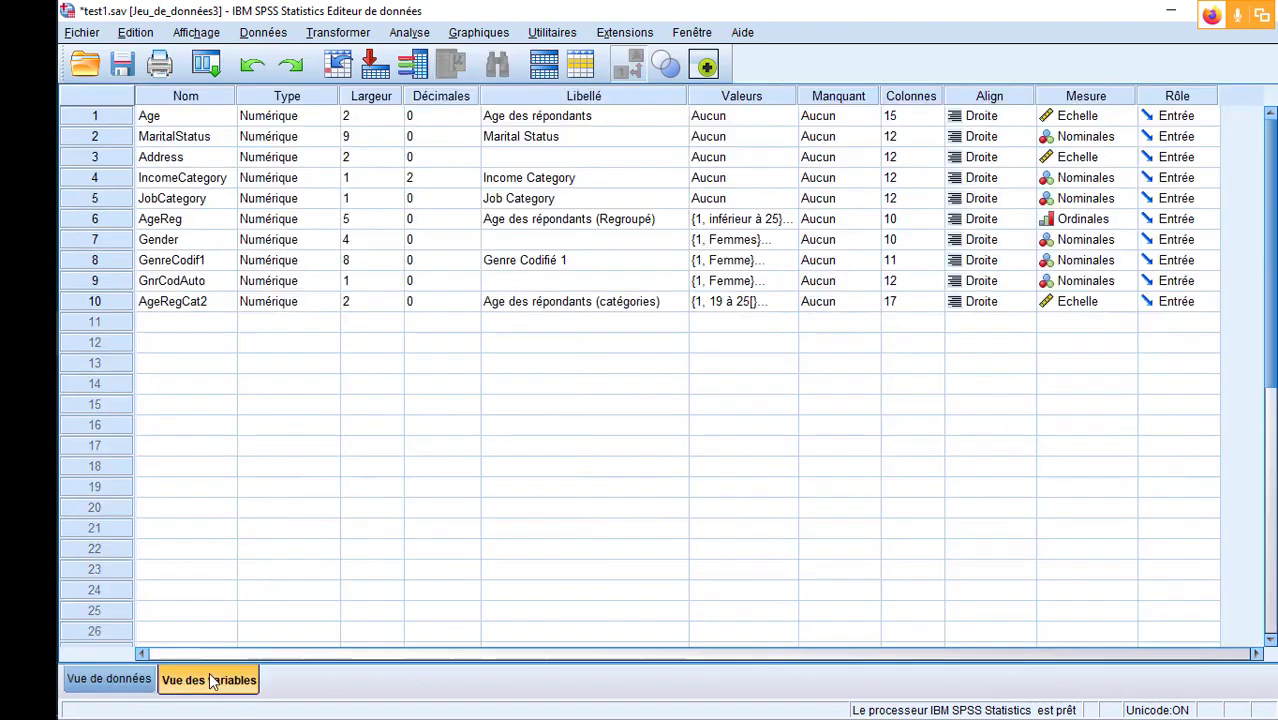
left_click(99, 139)
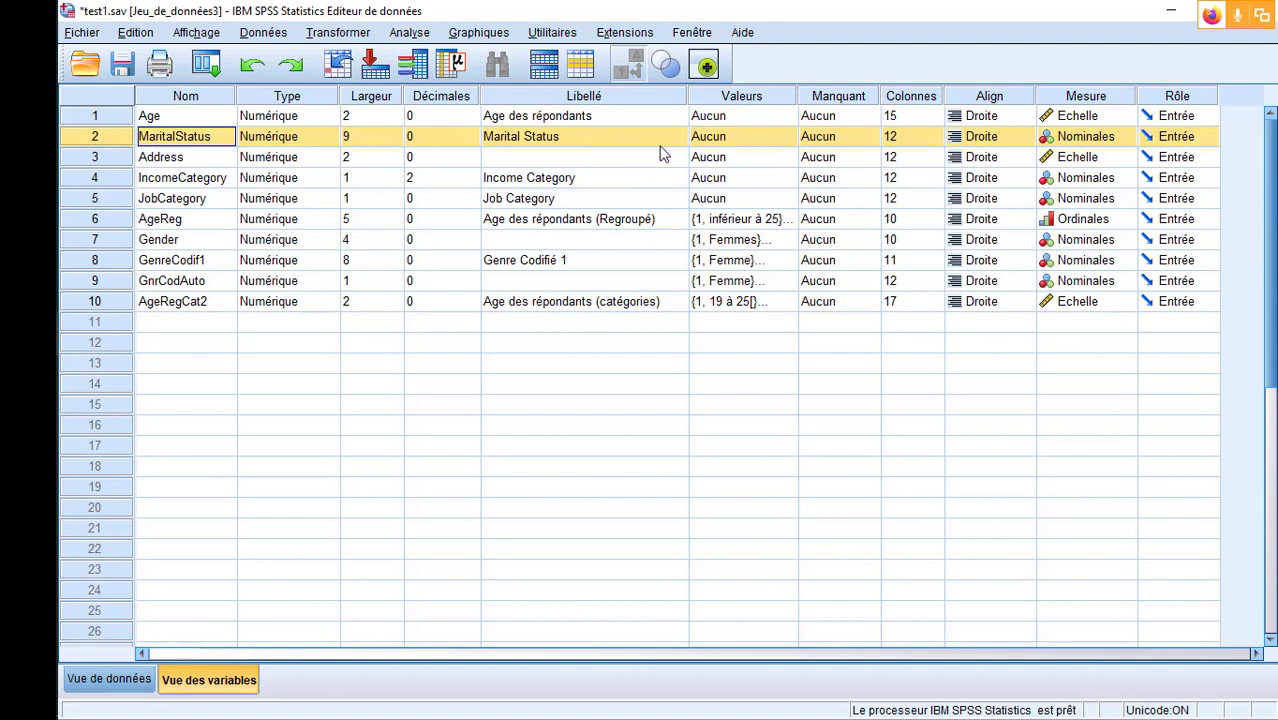
left_click(872, 146)
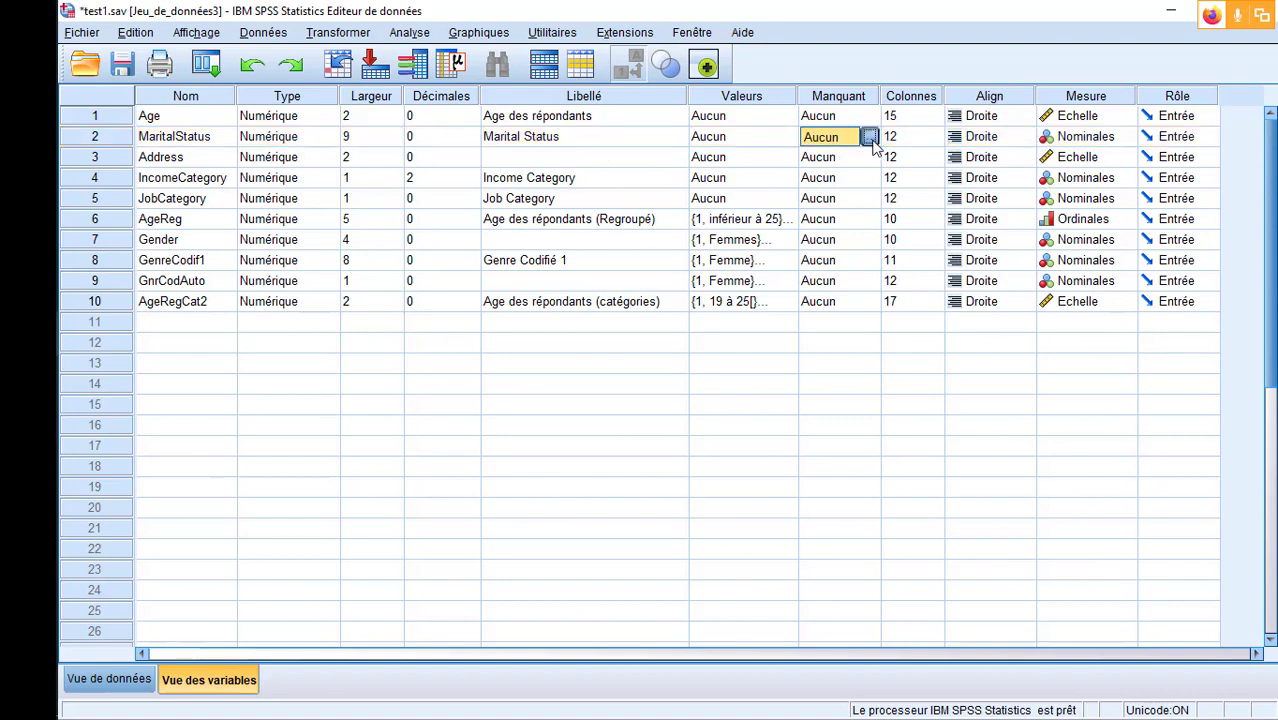
left_click(868, 146)
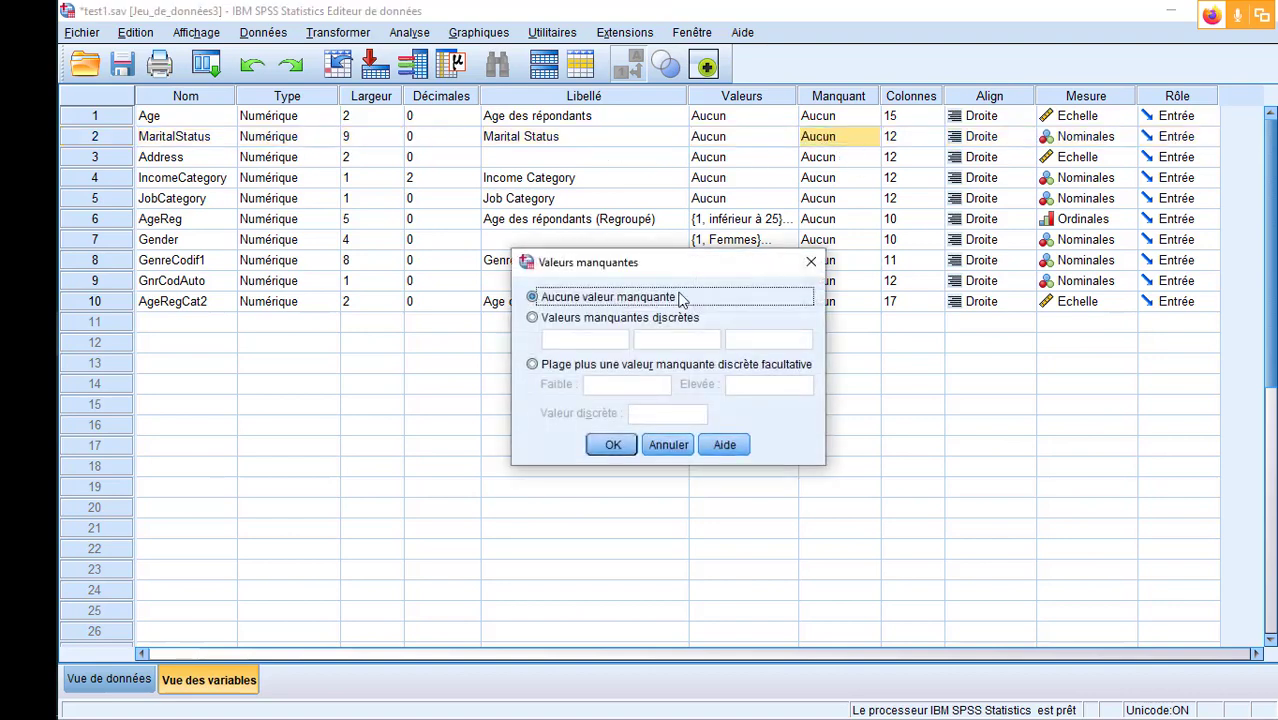
left_click(532, 318)
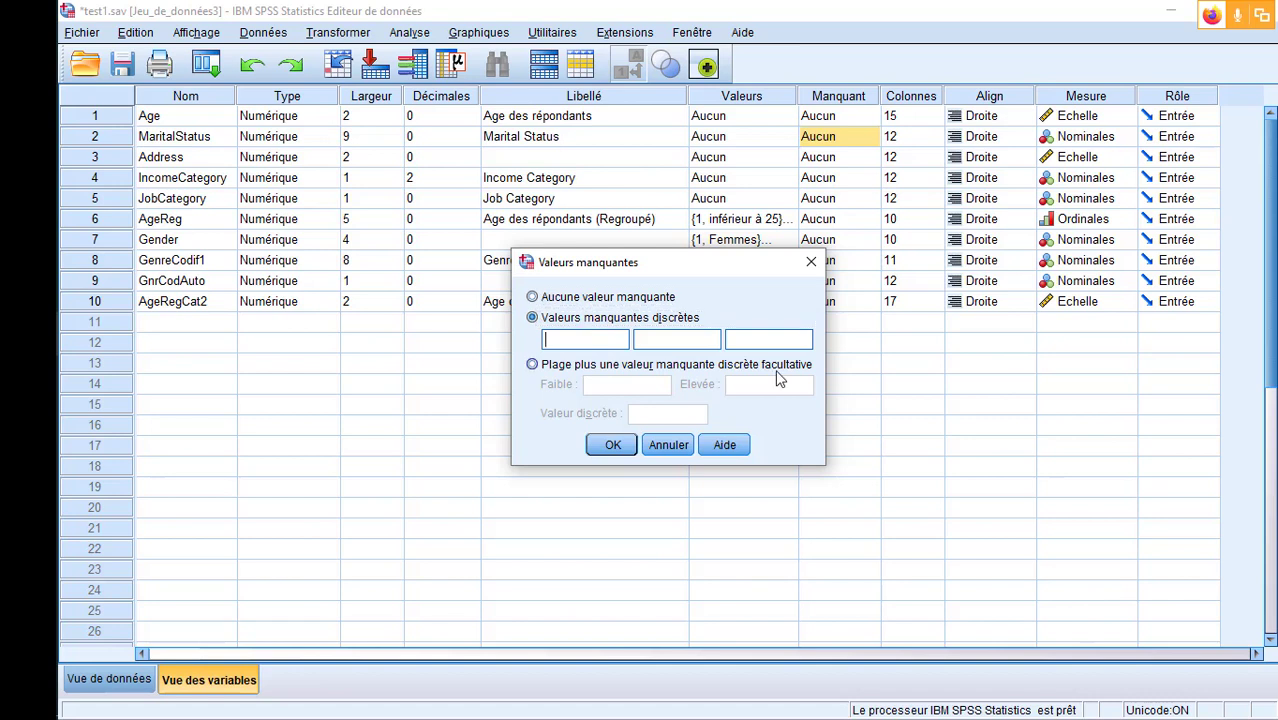
type("9")
left_click(612, 445)
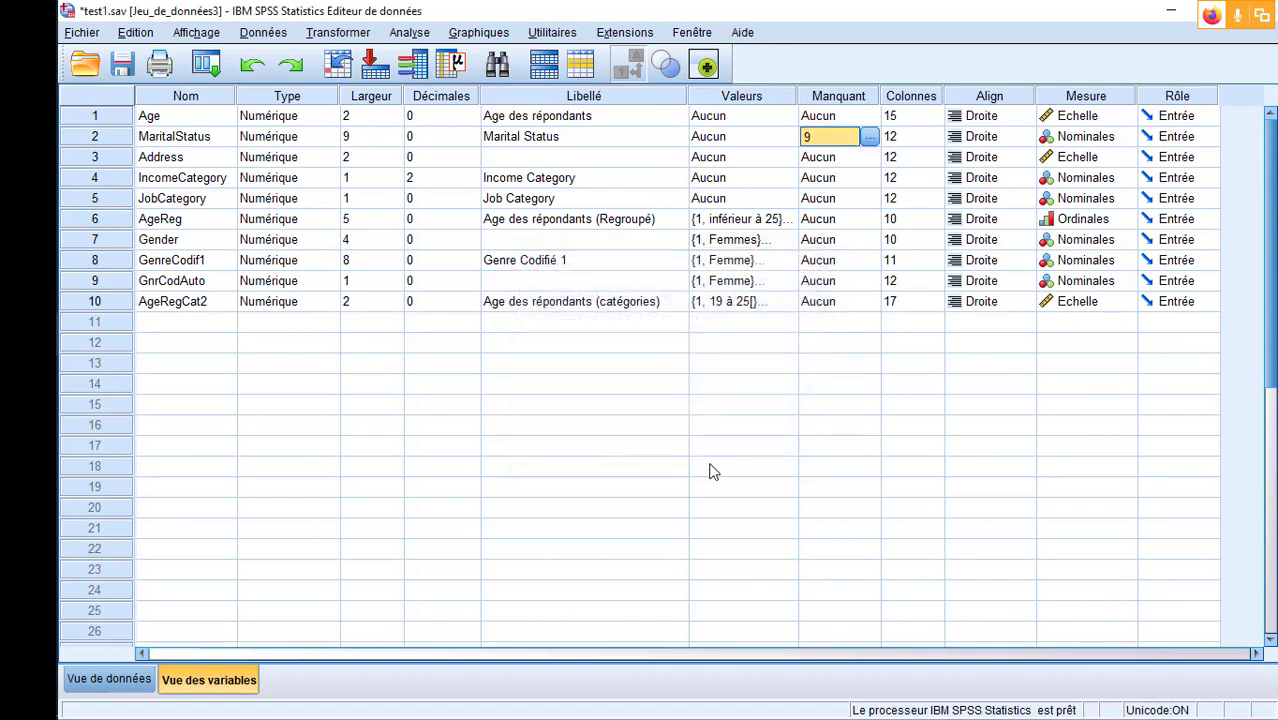
left_click(766, 478)
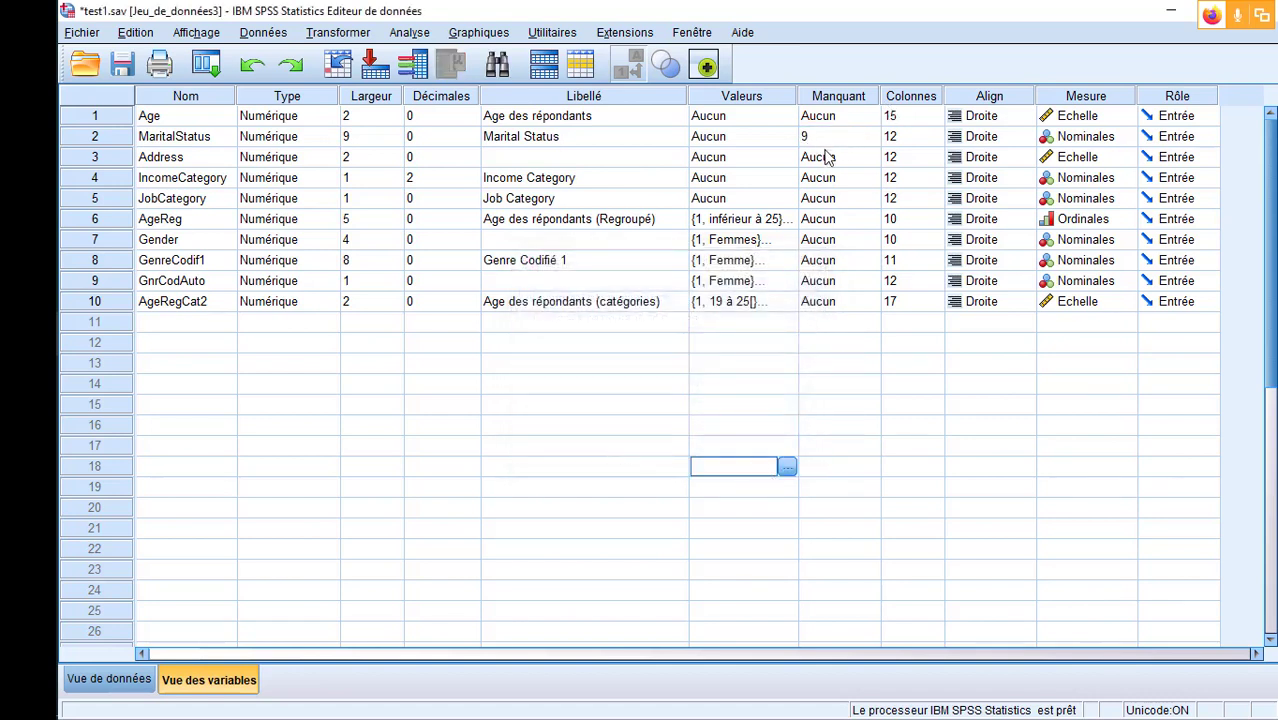
- Run a Frequencies analysis on Marital Status, removing Gender from the analysed variables
left_click(407, 38)
mouse_move(489, 84)
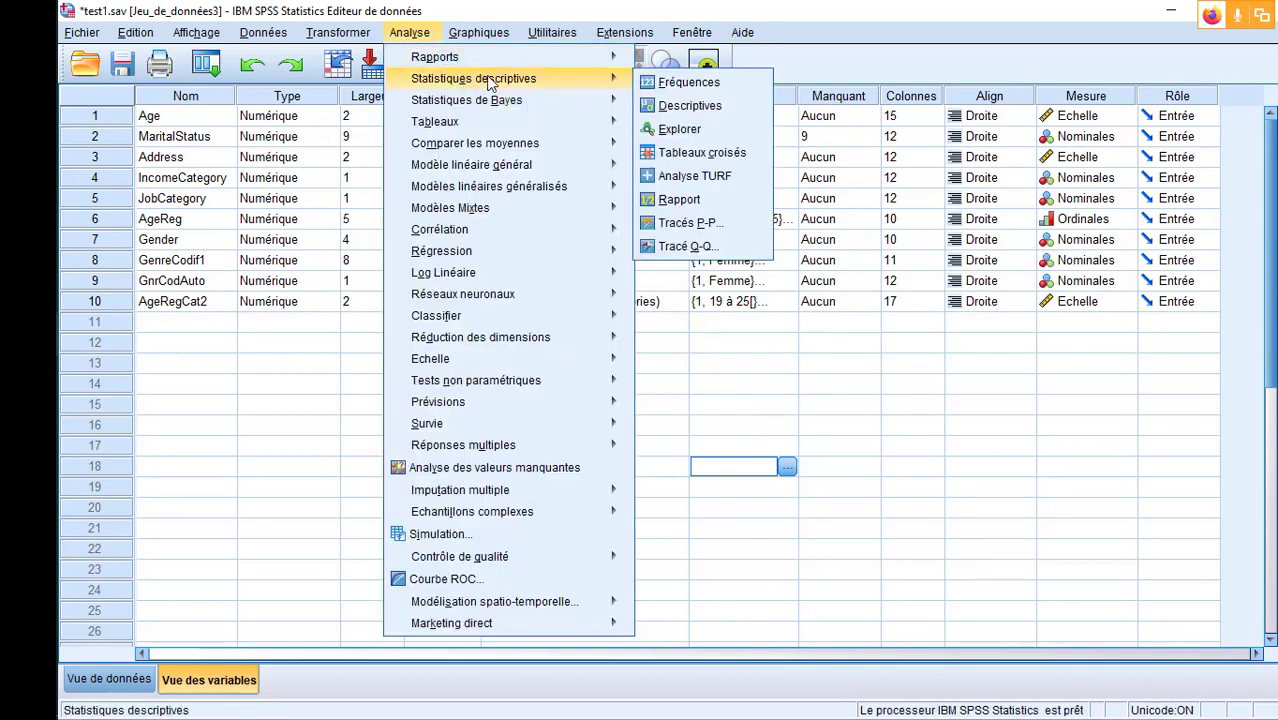
left_click(714, 84)
left_click(670, 131)
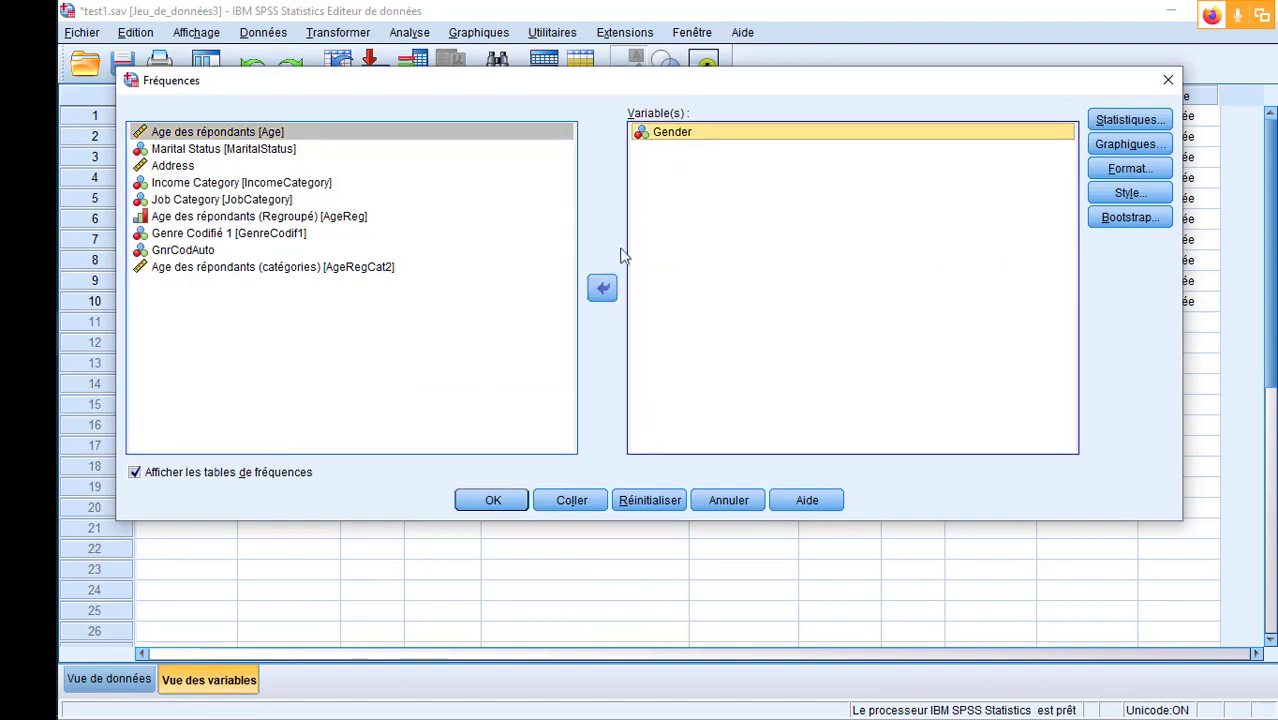
left_click(602, 288)
left_click(288, 152)
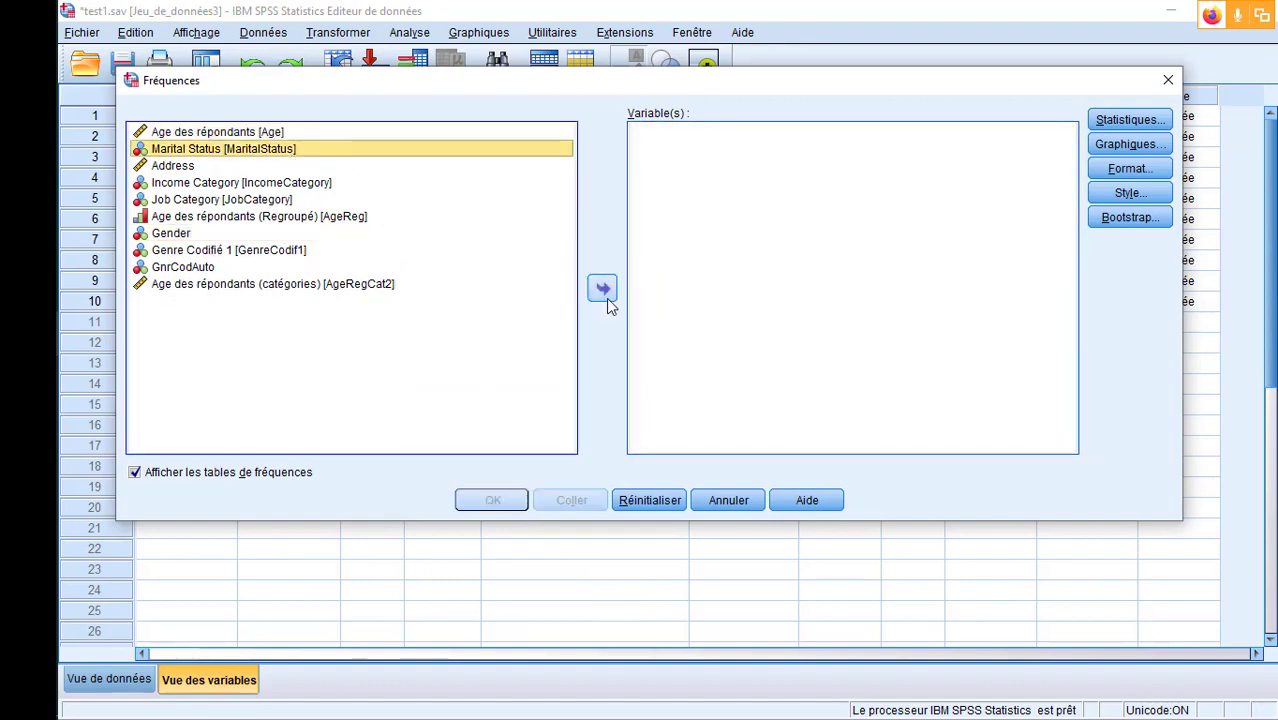
left_click(603, 289)
left_click(492, 500)
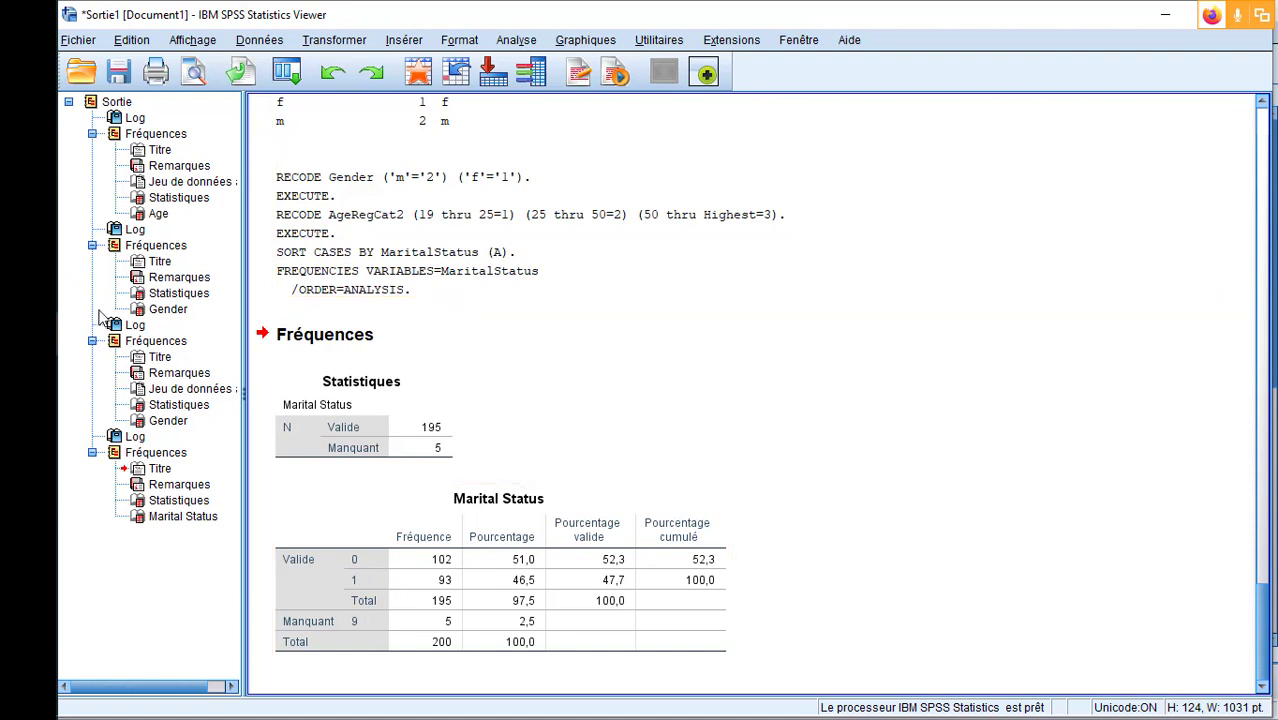
- Return to the data editor and try to define MaritalStatus missing values as a range plus optional discrete value, with empty limits
left_click(32, 345)
left_click(185, 545)
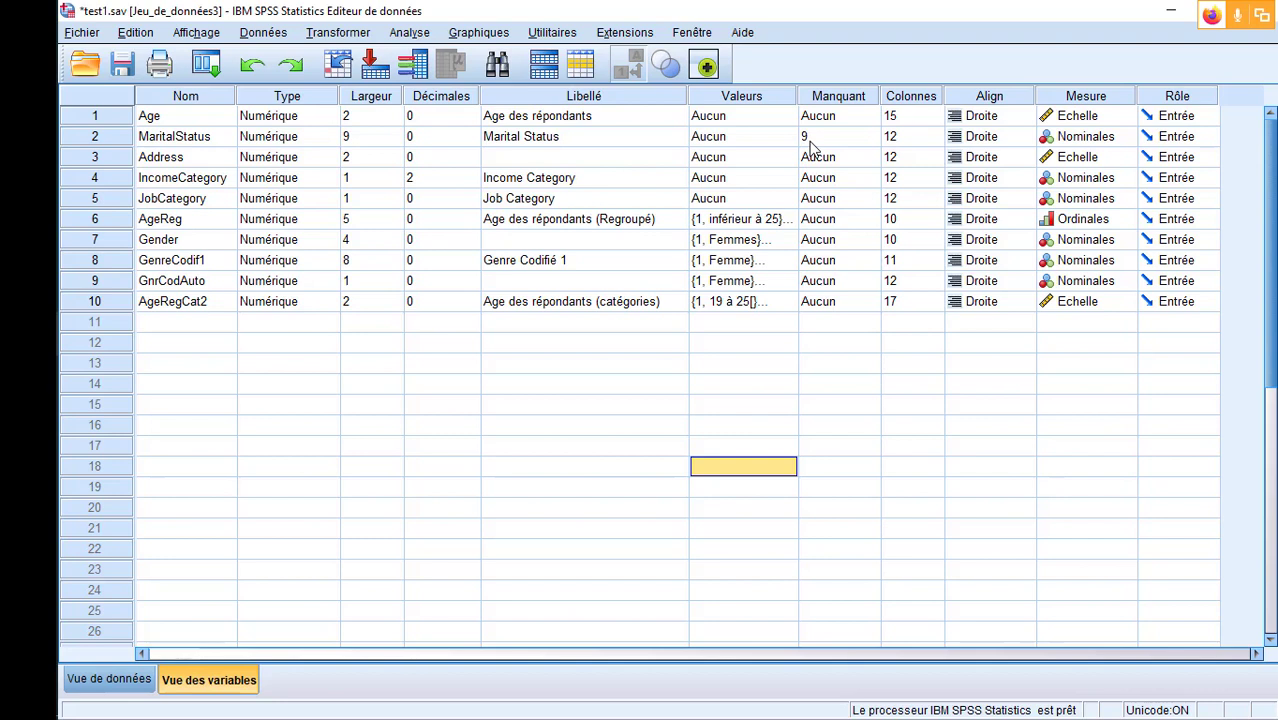
left_click(876, 140)
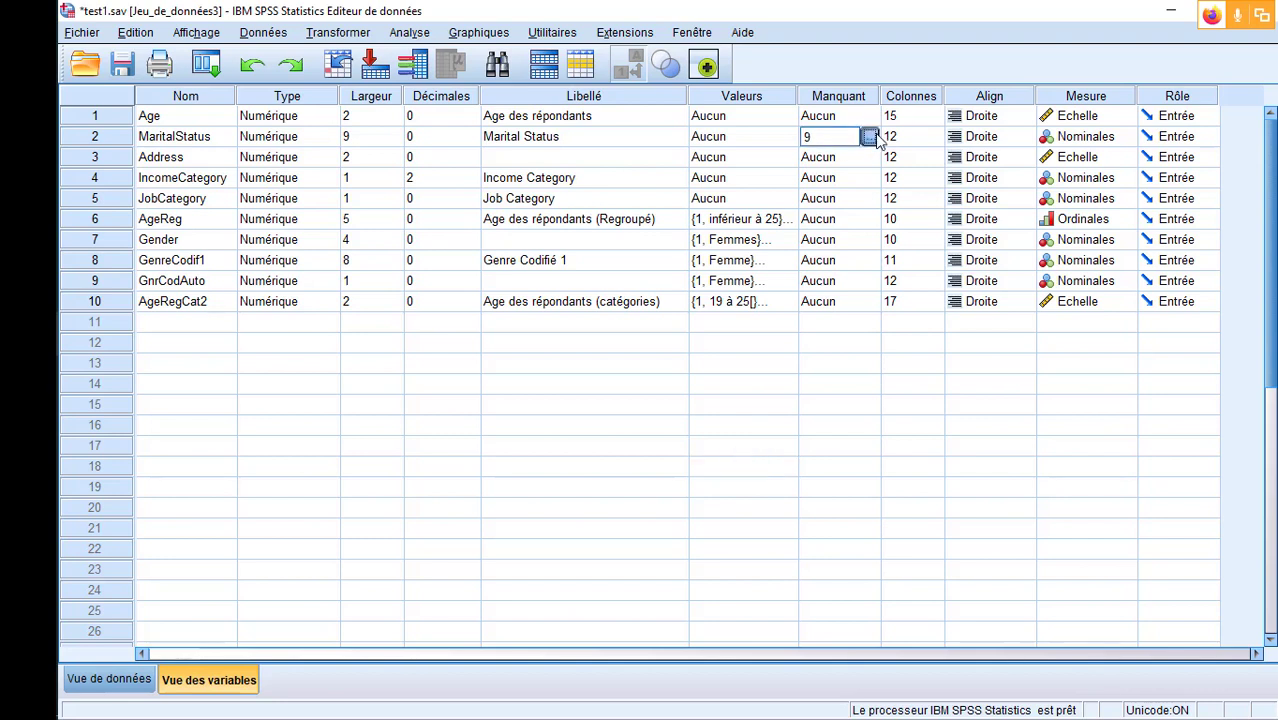
left_click(876, 140)
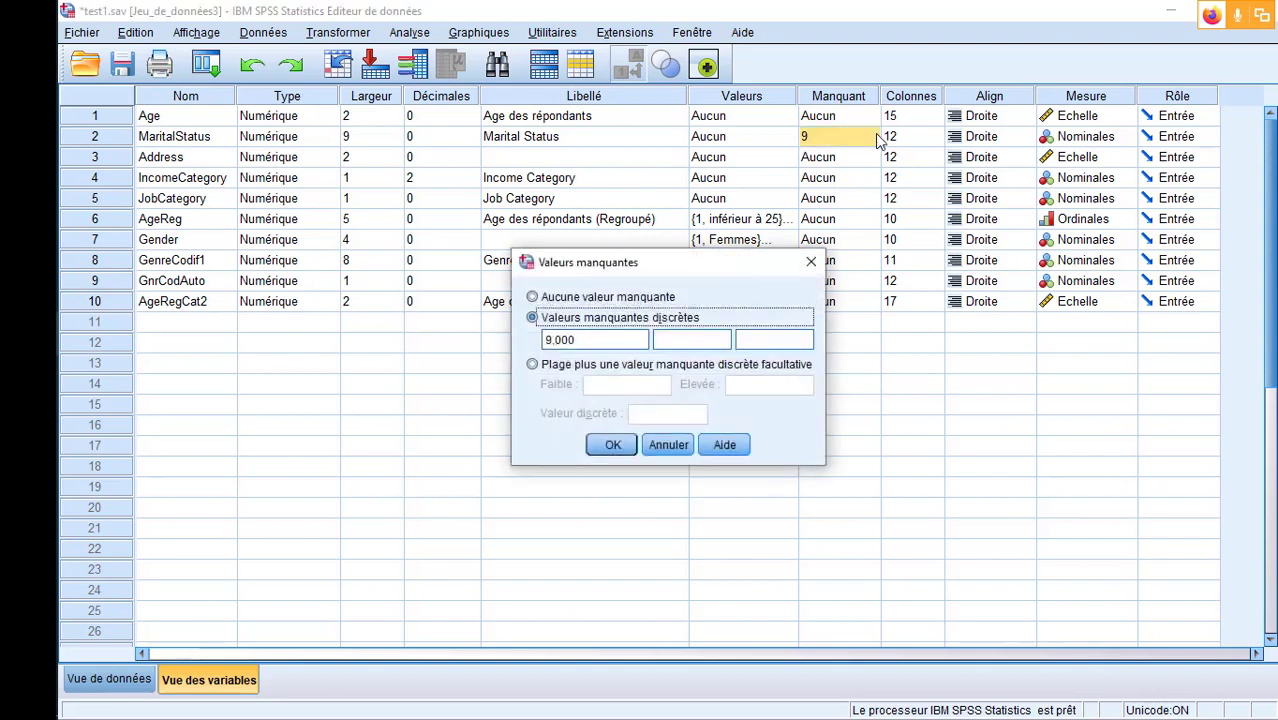
left_click(533, 366)
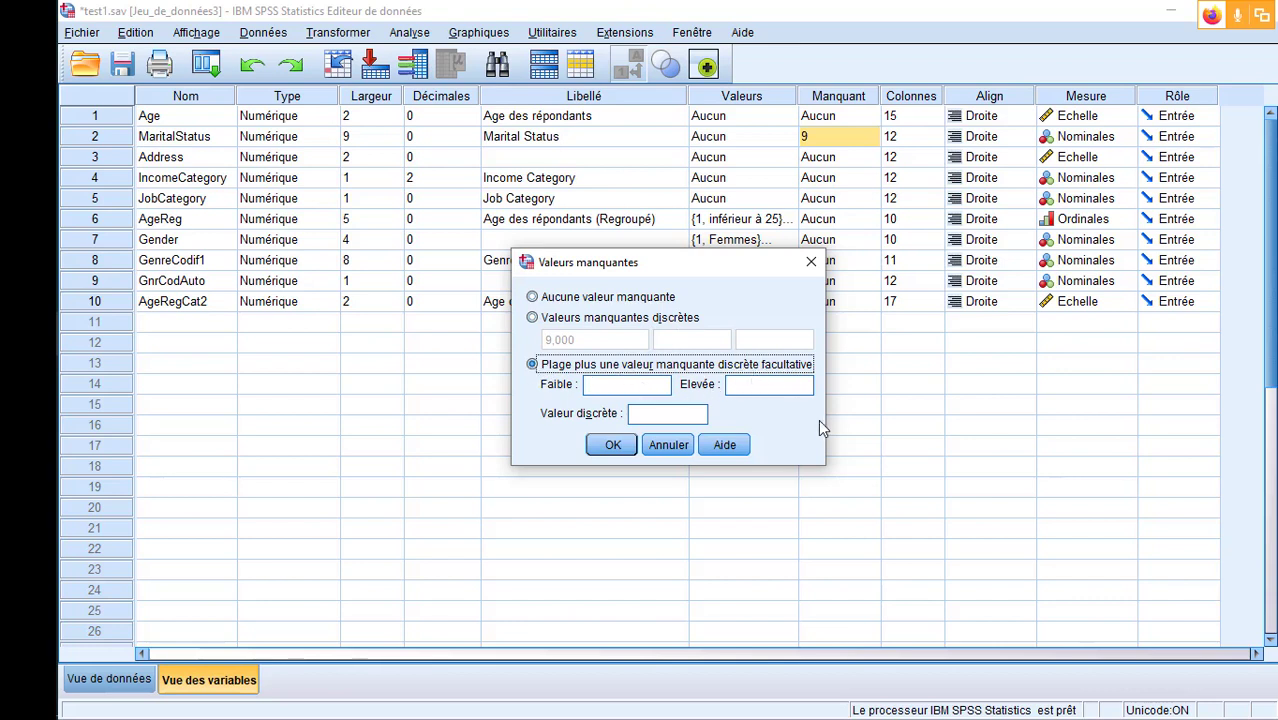
left_click(613, 445)
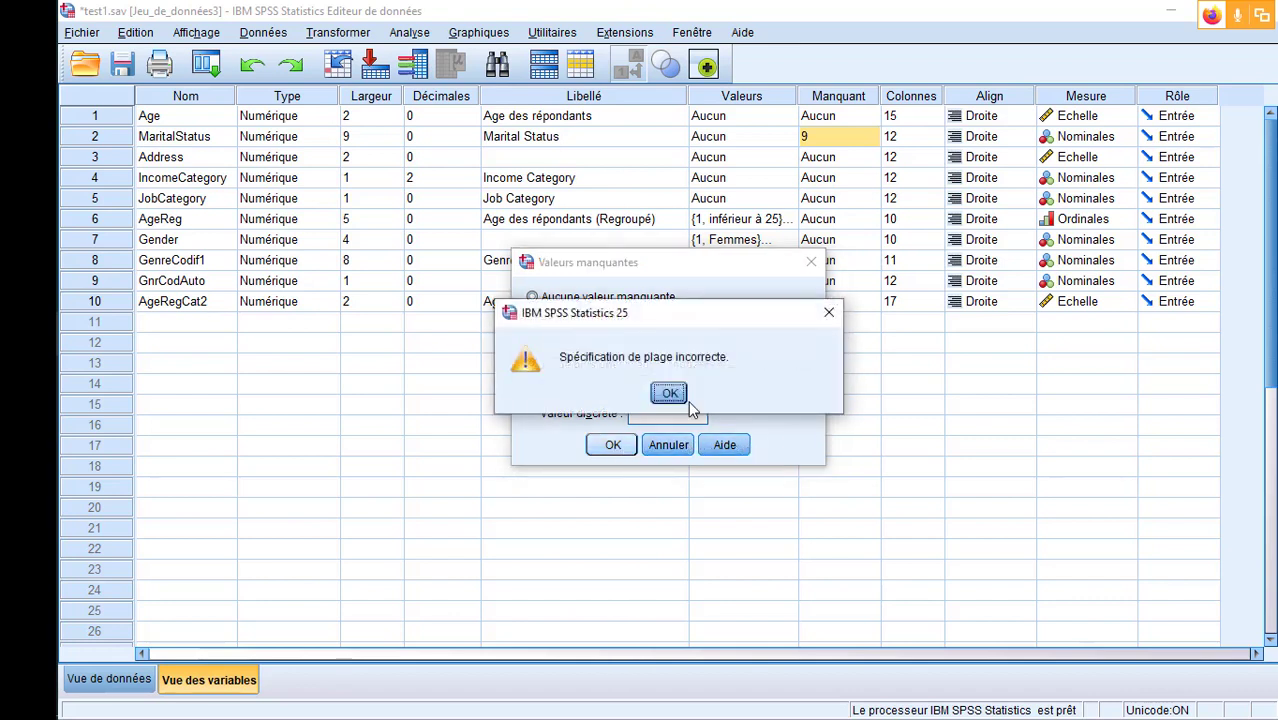
left_click(828, 313)
- Restore the discrete missing value 9 for MaritalStatus and save the dataset
left_click(532, 317)
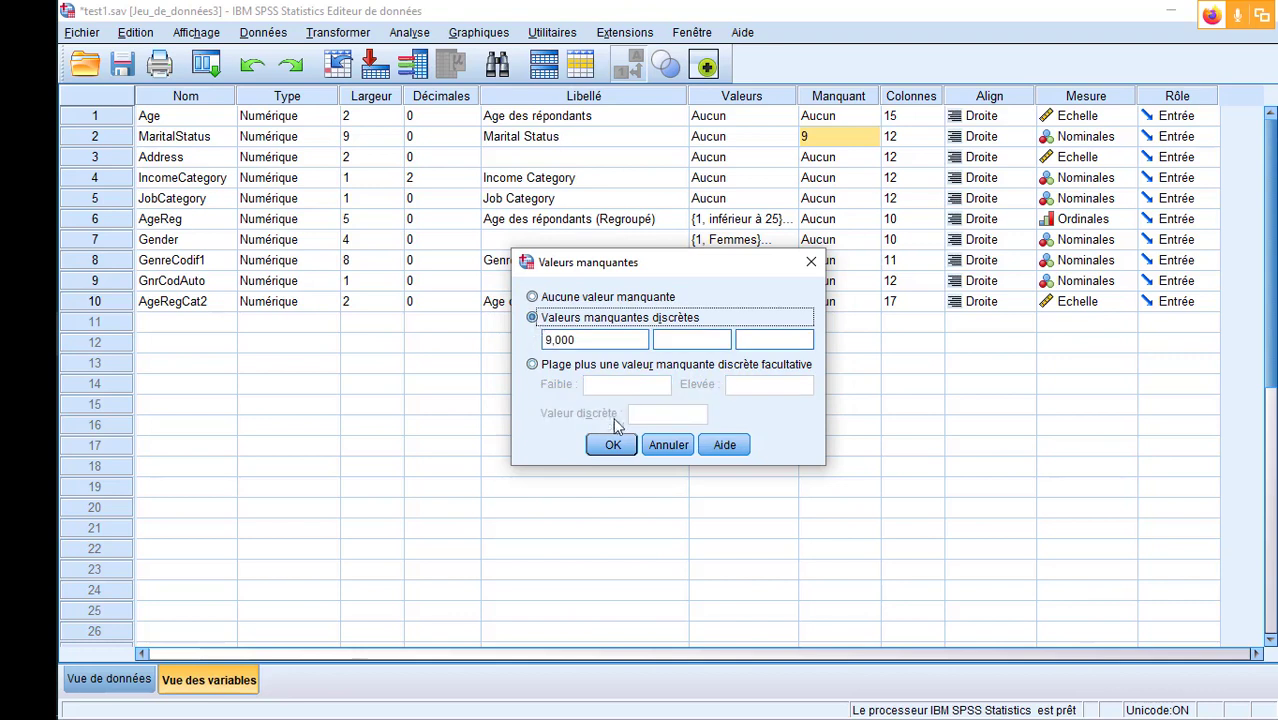
left_click(600, 444)
left_click(812, 422)
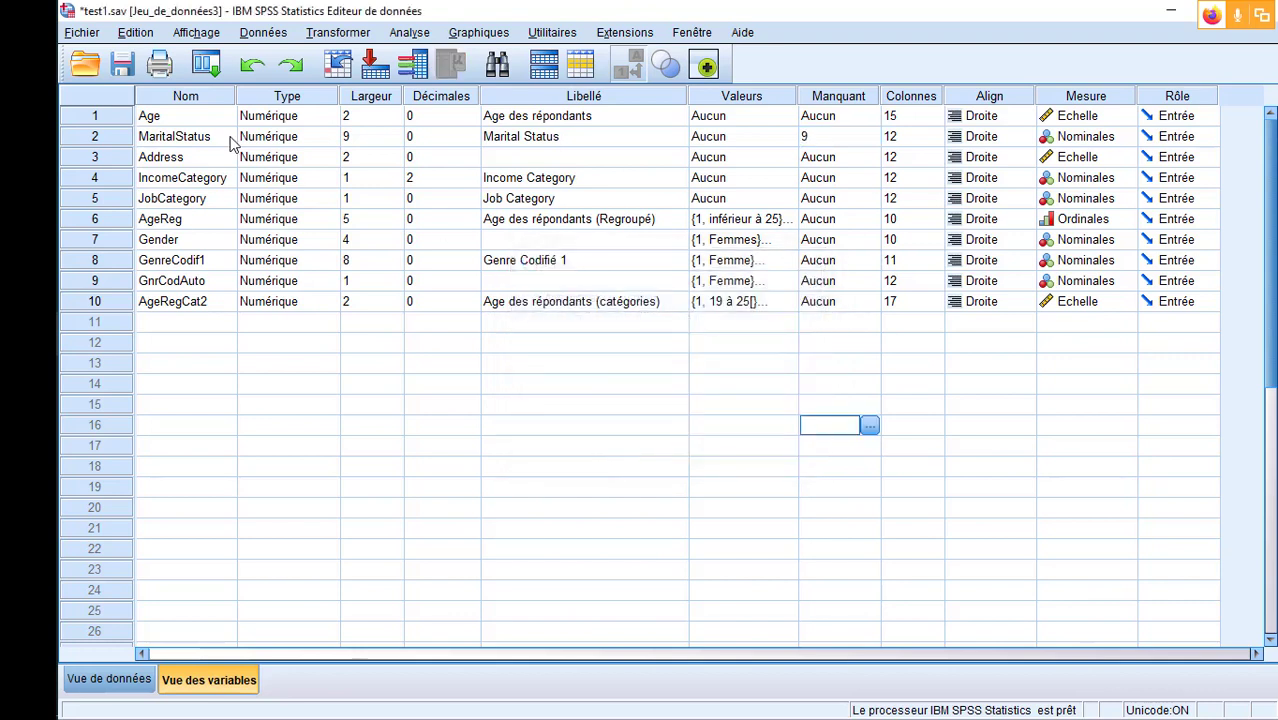
left_click(122, 65)
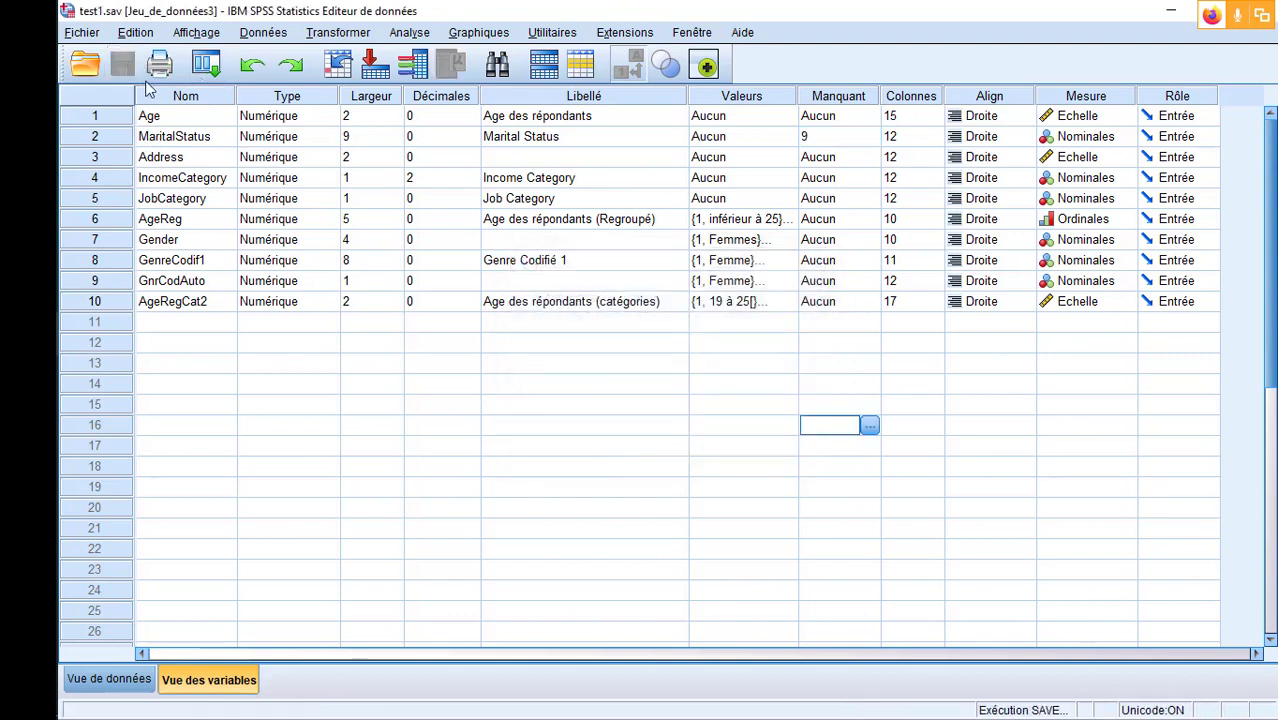